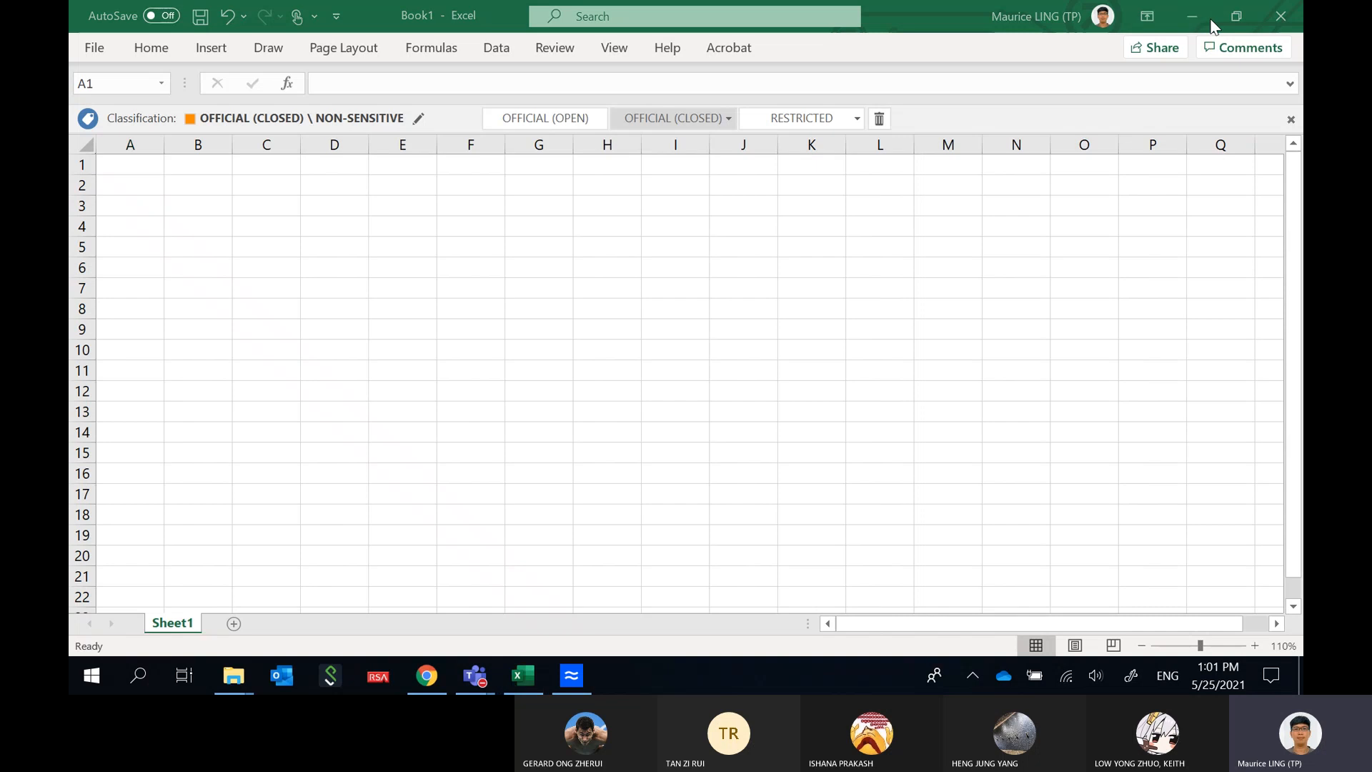
# Handwrite the heading "Lab 3: Binomial & Normal Distribution" across the top of the blank page and underline it.
pyautogui.moveTo(160, 73)
pyautogui.mouseDown()
pyautogui.moveTo(170, 106)
pyautogui.moveTo(198, 105)
pyautogui.mouseUp()
pyautogui.moveTo(209, 70)
pyautogui.mouseDown()
pyautogui.moveTo(204, 103)
pyautogui.moveTo(214, 91)
pyautogui.moveTo(246, 105)
pyautogui.mouseUp()
pyautogui.click(291, 75)
pyautogui.click(291, 90)
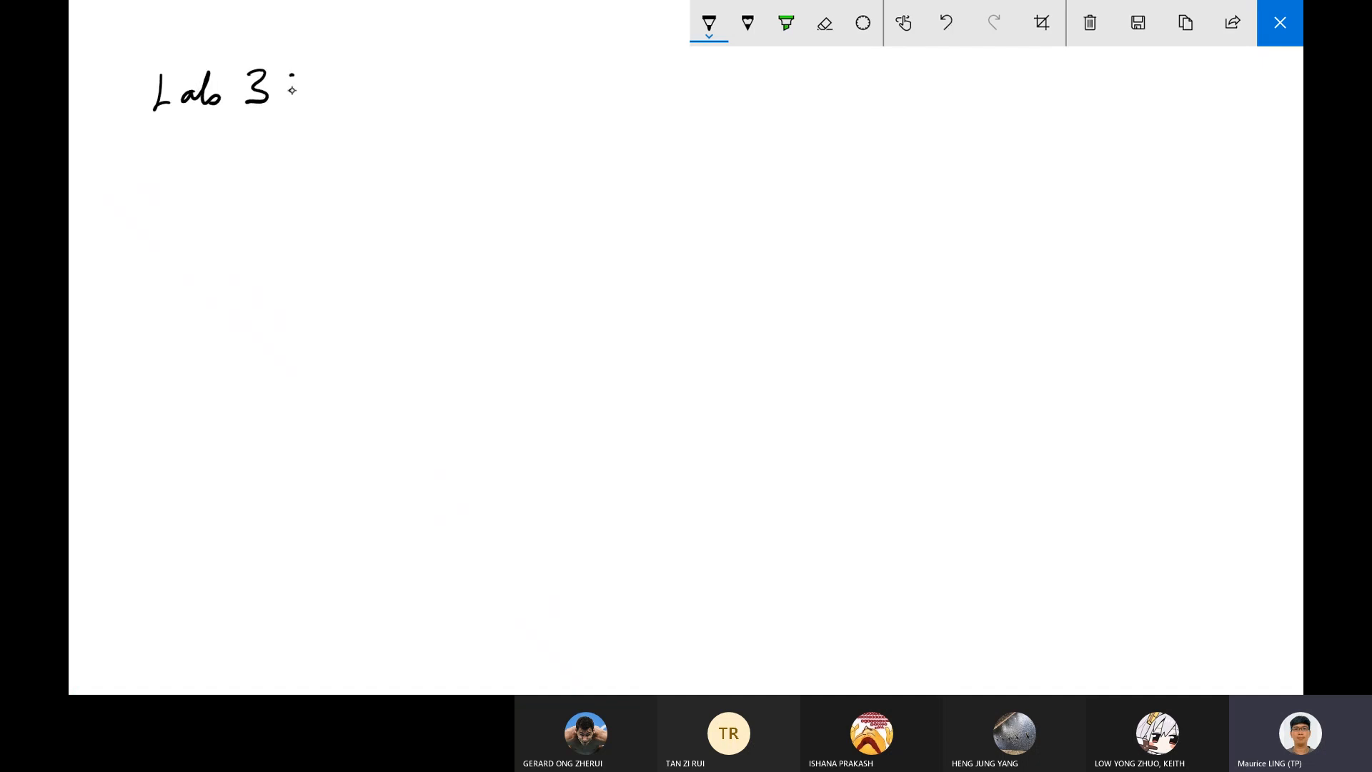
pyautogui.moveTo(341, 67)
pyautogui.mouseDown()
pyautogui.moveTo(336, 106)
pyautogui.moveTo(544, 93)
pyautogui.moveTo(602, 54)
pyautogui.moveTo(607, 78)
pyautogui.moveTo(632, 74)
pyautogui.mouseUp()
pyautogui.moveTo(630, 89)
pyautogui.mouseDown()
pyautogui.moveTo(651, 77)
pyautogui.moveTo(695, 89)
pyautogui.mouseUp()
pyautogui.moveTo(697, 85); pyautogui.dragTo(750, 91)
pyautogui.moveTo(767, 78)
pyautogui.mouseDown()
pyautogui.moveTo(770, 92)
pyautogui.moveTo(771, 72)
pyautogui.mouseUp()
pyautogui.moveTo(793, 75)
pyautogui.mouseDown()
pyautogui.moveTo(779, 91)
pyautogui.moveTo(806, 91)
pyautogui.mouseUp()
pyautogui.moveTo(794, 72)
pyautogui.mouseDown()
pyautogui.moveTo(834, 80)
pyautogui.moveTo(852, 57)
pyautogui.moveTo(835, 84)
pyautogui.mouseUp()
pyautogui.moveTo(840, 76)
pyautogui.mouseDown()
pyautogui.moveTo(849, 64)
pyautogui.moveTo(855, 80)
pyautogui.moveTo(890, 65)
pyautogui.moveTo(925, 75)
pyautogui.mouseUp()
pyautogui.moveTo(145, 134); pyautogui.dragTo(940, 111)
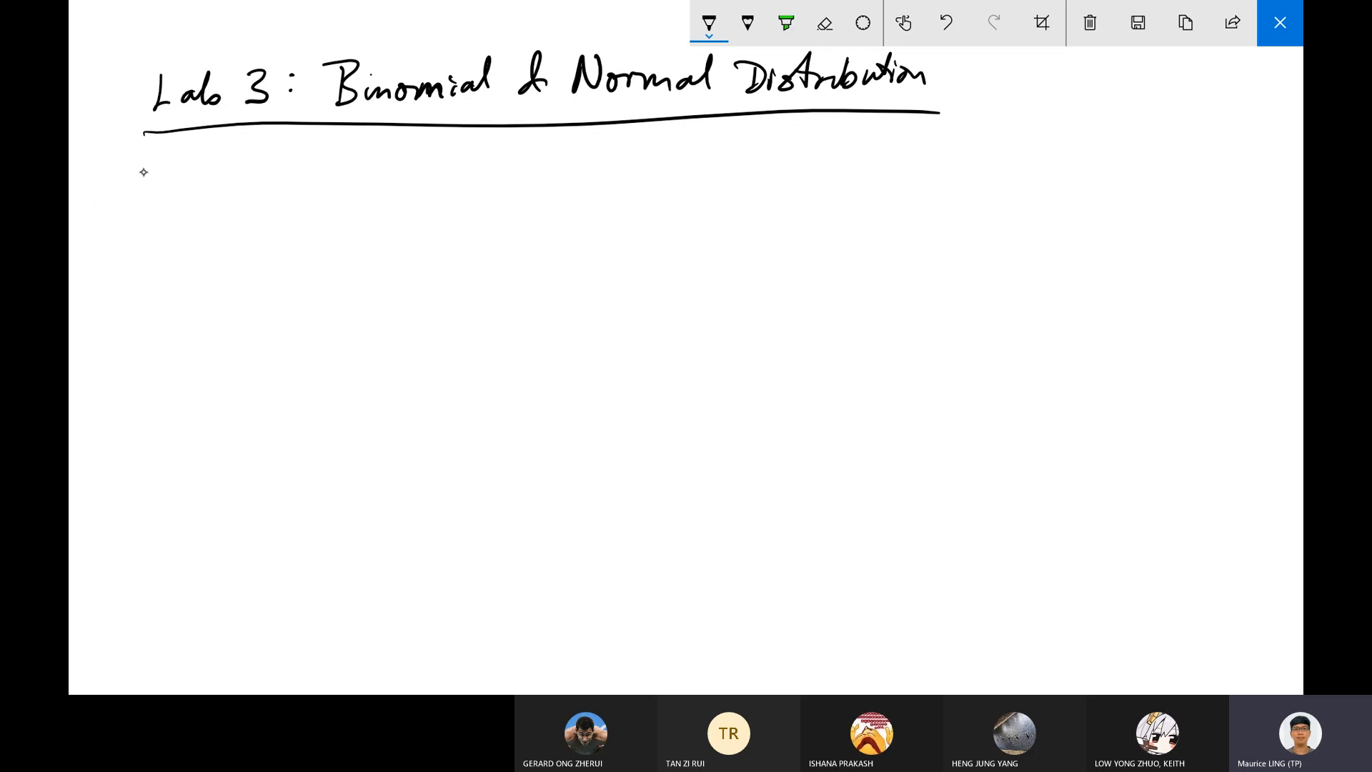
# Handwrite the line "Test: 20 MCQs — 4 choices/question" beneath the underlined heading.
pyautogui.moveTo(118, 166)
pyautogui.mouseDown()
pyautogui.moveTo(141, 193)
pyautogui.moveTo(190, 185)
pyautogui.moveTo(195, 149)
pyautogui.mouseUp()
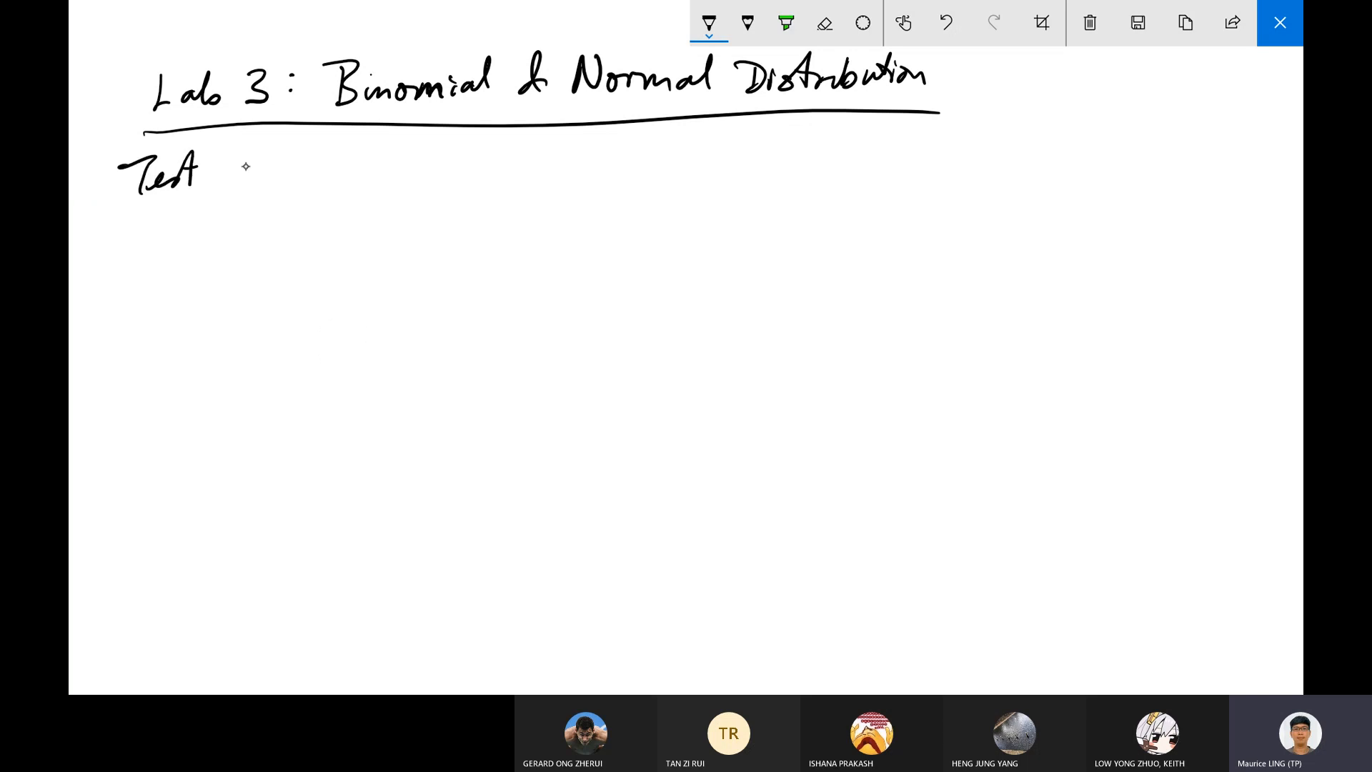
pyautogui.click(219, 164)
pyautogui.click(218, 178)
pyautogui.moveTo(247, 155)
pyautogui.mouseDown()
pyautogui.moveTo(279, 150)
pyautogui.moveTo(306, 173)
pyautogui.mouseUp()
pyautogui.moveTo(311, 151); pyautogui.dragTo(332, 171)
pyautogui.moveTo(354, 149)
pyautogui.mouseDown()
pyautogui.moveTo(340, 169)
pyautogui.moveTo(352, 172)
pyautogui.mouseUp()
pyautogui.moveTo(375, 155)
pyautogui.mouseDown()
pyautogui.moveTo(365, 167)
pyautogui.moveTo(376, 150)
pyautogui.moveTo(393, 176)
pyautogui.mouseUp()
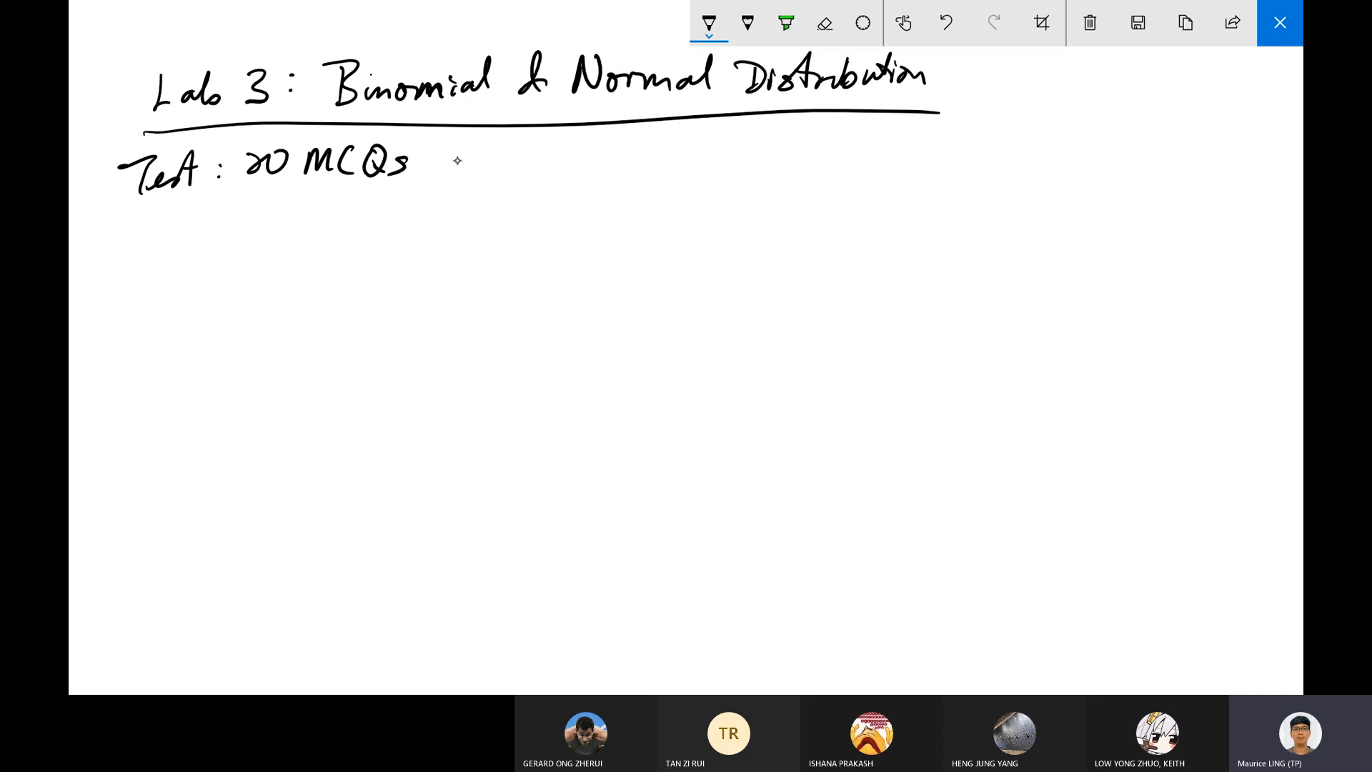
pyautogui.moveTo(448, 163); pyautogui.dragTo(550, 161)
pyautogui.moveTo(541, 148)
pyautogui.mouseDown()
pyautogui.moveTo(537, 180)
pyautogui.moveTo(601, 171)
pyautogui.moveTo(633, 146)
pyautogui.moveTo(670, 156)
pyautogui.moveTo(684, 181)
pyautogui.mouseUp()
pyautogui.moveTo(728, 157); pyautogui.dragTo(718, 197)
pyautogui.moveTo(733, 158); pyautogui.dragTo(828, 166)
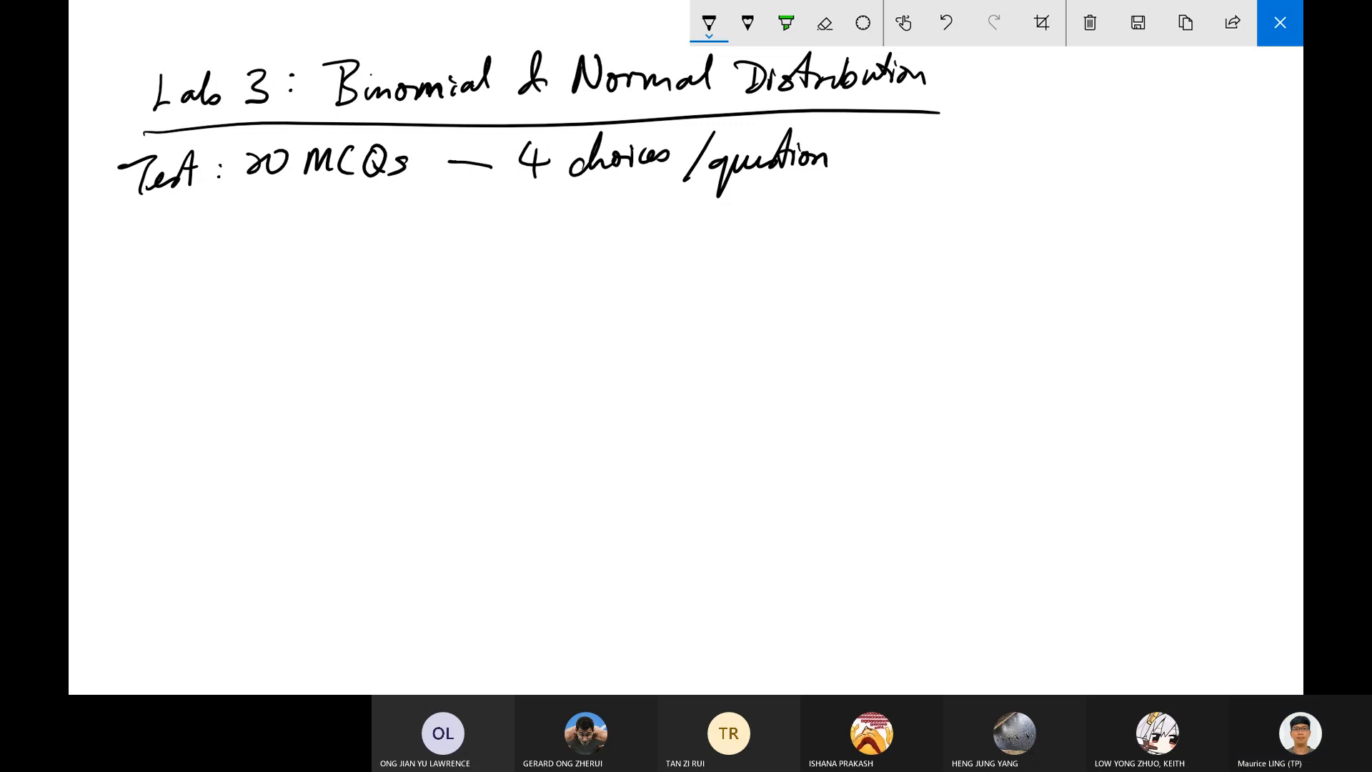
# Write the probability "p = 0.25" beneath the test description.
pyautogui.moveTo(345, 230)
pyautogui.mouseDown()
pyautogui.moveTo(347, 272)
pyautogui.moveTo(352, 245)
pyautogui.moveTo(397, 223)
pyautogui.mouseUp()
pyautogui.moveTo(383, 233)
pyautogui.mouseDown()
pyautogui.moveTo(446, 209)
pyautogui.moveTo(509, 233)
pyautogui.mouseUp()
pyautogui.click(467, 227)
pyautogui.moveTo(513, 207)
pyautogui.mouseDown()
pyautogui.moveTo(510, 228)
pyautogui.moveTo(534, 200)
pyautogui.mouseUp()
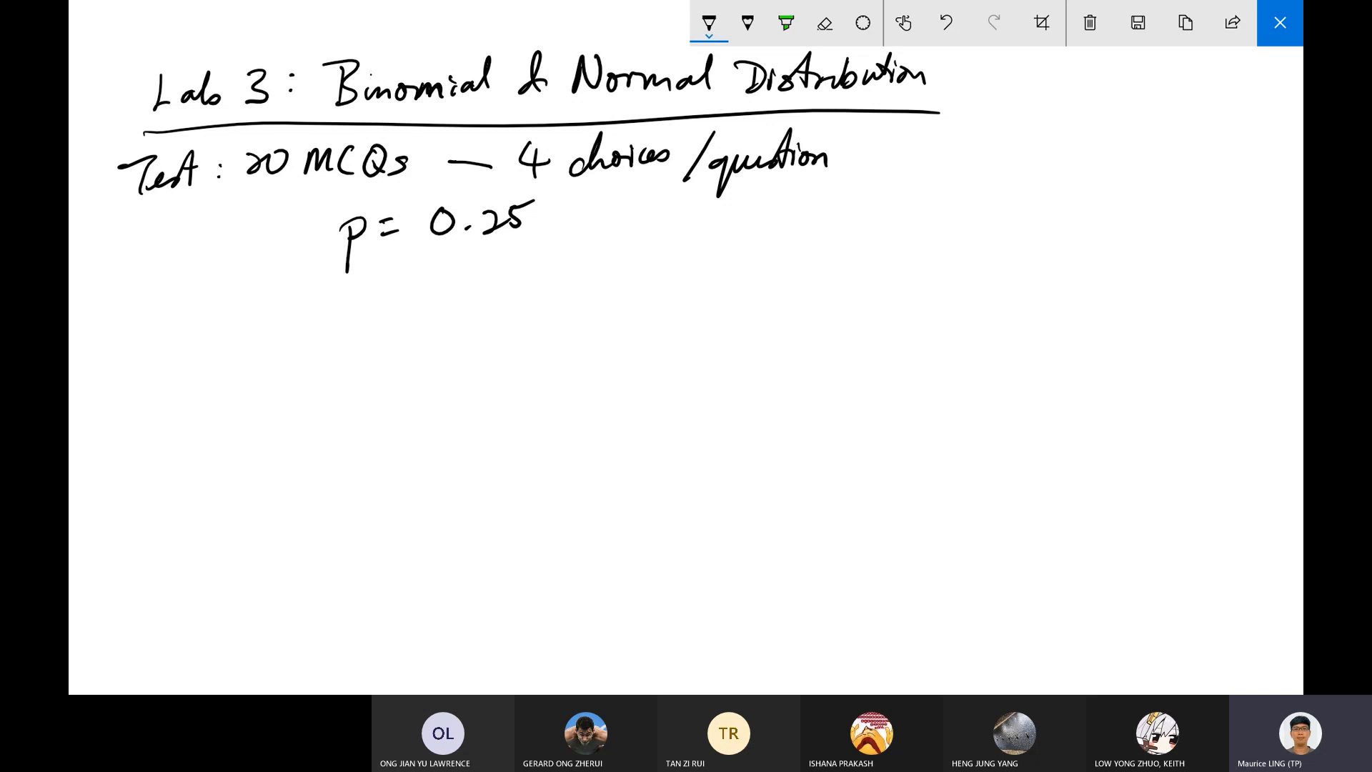
# Handwrite the question "Use binominal dist to calc., what is the prob of getting 15/20 marks" below the probability value.
pyautogui.moveTo(136, 307)
pyautogui.mouseDown()
pyautogui.moveTo(158, 335)
pyautogui.moveTo(188, 325)
pyautogui.mouseUp()
pyautogui.moveTo(207, 306)
pyautogui.mouseDown()
pyautogui.moveTo(200, 330)
pyautogui.moveTo(232, 315)
pyautogui.moveTo(341, 322)
pyautogui.mouseUp()
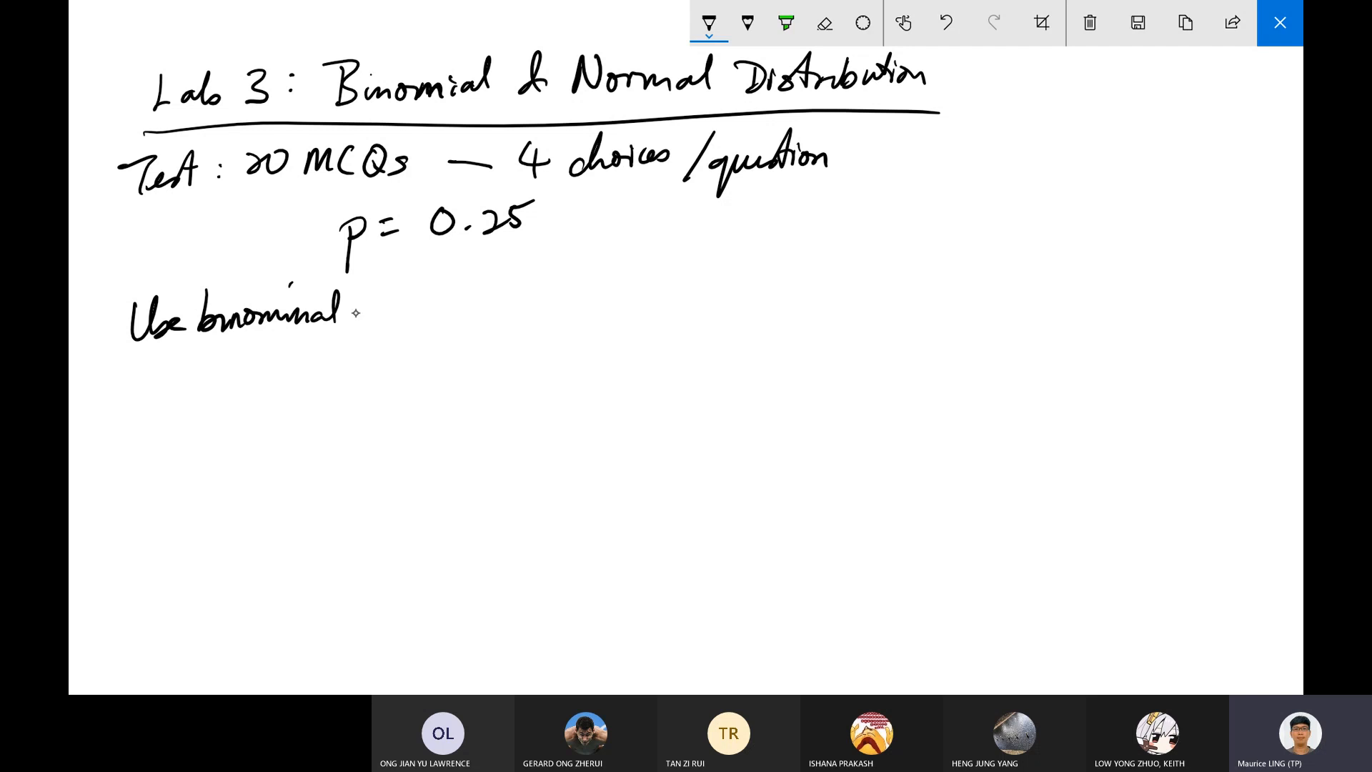
pyautogui.moveTo(255, 329); pyautogui.dragTo(285, 311)
pyautogui.moveTo(377, 314)
pyautogui.mouseDown()
pyautogui.moveTo(378, 292)
pyautogui.moveTo(419, 315)
pyautogui.mouseUp()
pyautogui.moveTo(402, 303)
pyautogui.mouseDown()
pyautogui.moveTo(428, 299)
pyautogui.moveTo(437, 319)
pyautogui.mouseUp()
pyautogui.moveTo(430, 306); pyautogui.dragTo(532, 307)
pyautogui.moveTo(532, 307)
pyautogui.mouseDown()
pyautogui.moveTo(548, 294)
pyautogui.moveTo(545, 309)
pyautogui.moveTo(583, 312)
pyautogui.mouseUp()
pyautogui.click(566, 303)
pyautogui.moveTo(601, 296); pyautogui.dragTo(675, 294)
pyautogui.moveTo(672, 263)
pyautogui.mouseDown()
pyautogui.moveTo(668, 296)
pyautogui.moveTo(857, 293)
pyautogui.mouseUp()
pyautogui.moveTo(854, 257)
pyautogui.mouseDown()
pyautogui.moveTo(875, 286)
pyautogui.moveTo(921, 293)
pyautogui.mouseUp()
pyautogui.moveTo(929, 279)
pyautogui.mouseDown()
pyautogui.moveTo(923, 315)
pyautogui.moveTo(937, 282)
pyautogui.mouseUp()
pyautogui.moveTo(166, 371)
pyautogui.mouseDown()
pyautogui.moveTo(147, 426)
pyautogui.moveTo(187, 385)
pyautogui.mouseUp()
pyautogui.moveTo(190, 386)
pyautogui.mouseDown()
pyautogui.moveTo(200, 358)
pyautogui.moveTo(234, 411)
pyautogui.moveTo(220, 362)
pyautogui.moveTo(288, 366)
pyautogui.mouseUp()
pyautogui.moveTo(289, 345)
pyautogui.mouseDown()
pyautogui.moveTo(306, 344)
pyautogui.moveTo(307, 390)
pyautogui.moveTo(337, 377)
pyautogui.mouseUp()
pyautogui.moveTo(341, 361)
pyautogui.mouseDown()
pyautogui.moveTo(402, 373)
pyautogui.moveTo(456, 361)
pyautogui.mouseUp()
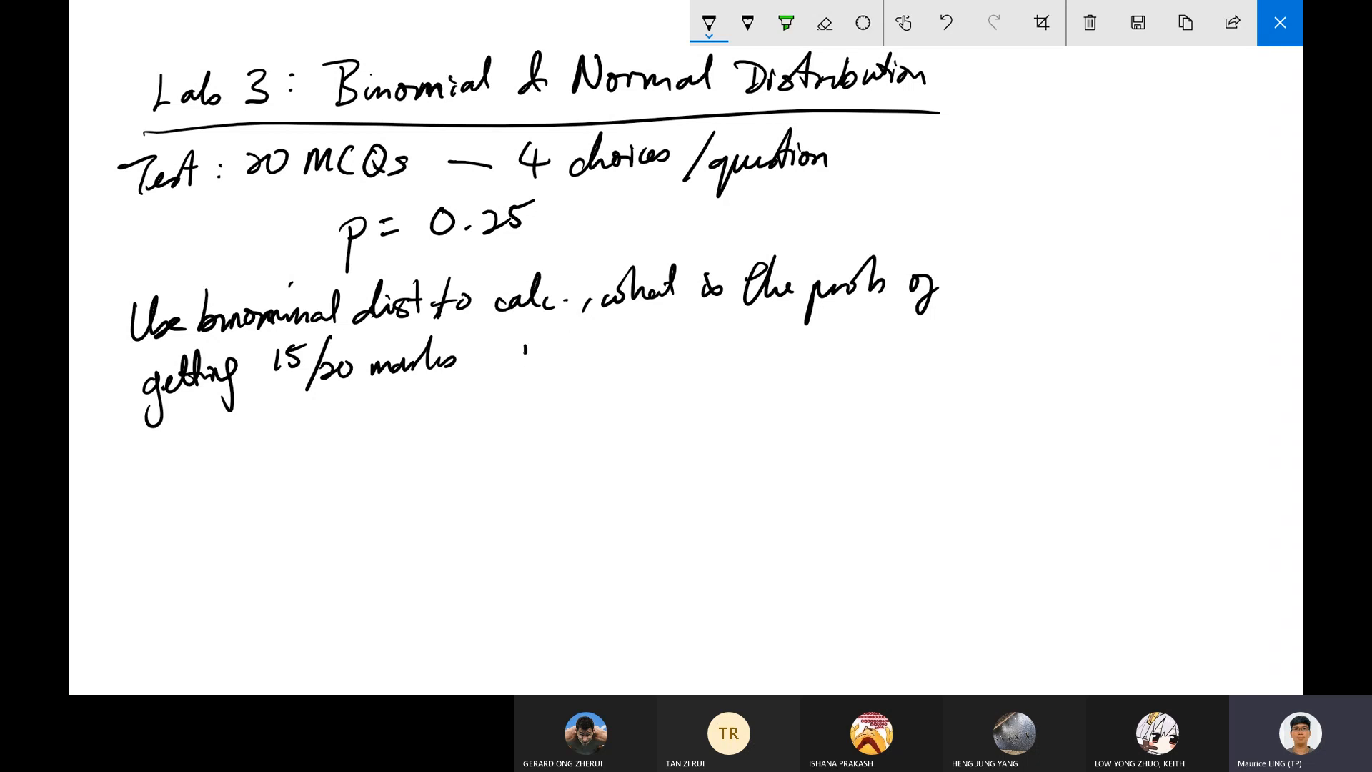
# Write the start of the binomial formula, "P(X=r) = nCr p", with a superscript n, beside "15/20 marks".
pyautogui.moveTo(523, 343); pyautogui.dragTo(522, 384)
pyautogui.moveTo(522, 345); pyautogui.dragTo(568, 385)
pyautogui.moveTo(571, 341); pyautogui.dragTo(599, 372)
pyautogui.moveTo(597, 338)
pyautogui.mouseDown()
pyautogui.moveTo(570, 374)
pyautogui.moveTo(619, 359)
pyautogui.mouseUp()
pyautogui.moveTo(630, 368)
pyautogui.mouseDown()
pyautogui.moveTo(649, 347)
pyautogui.moveTo(650, 377)
pyautogui.mouseUp()
pyautogui.moveTo(680, 351); pyautogui.dragTo(695, 349)
pyautogui.moveTo(681, 366); pyautogui.dragTo(694, 363)
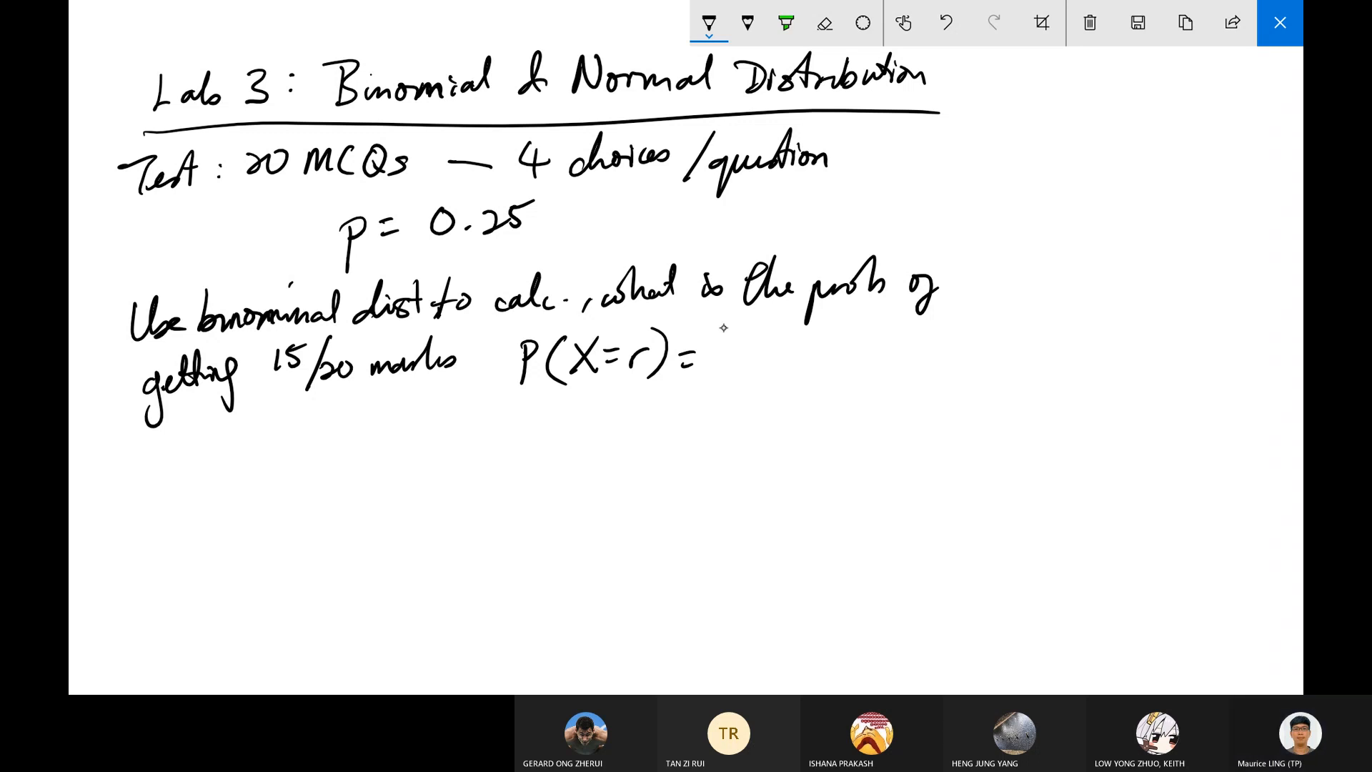
pyautogui.moveTo(719, 340); pyautogui.dragTo(735, 336)
pyautogui.moveTo(766, 330)
pyautogui.mouseDown()
pyautogui.moveTo(765, 364)
pyautogui.moveTo(793, 349)
pyautogui.mouseUp()
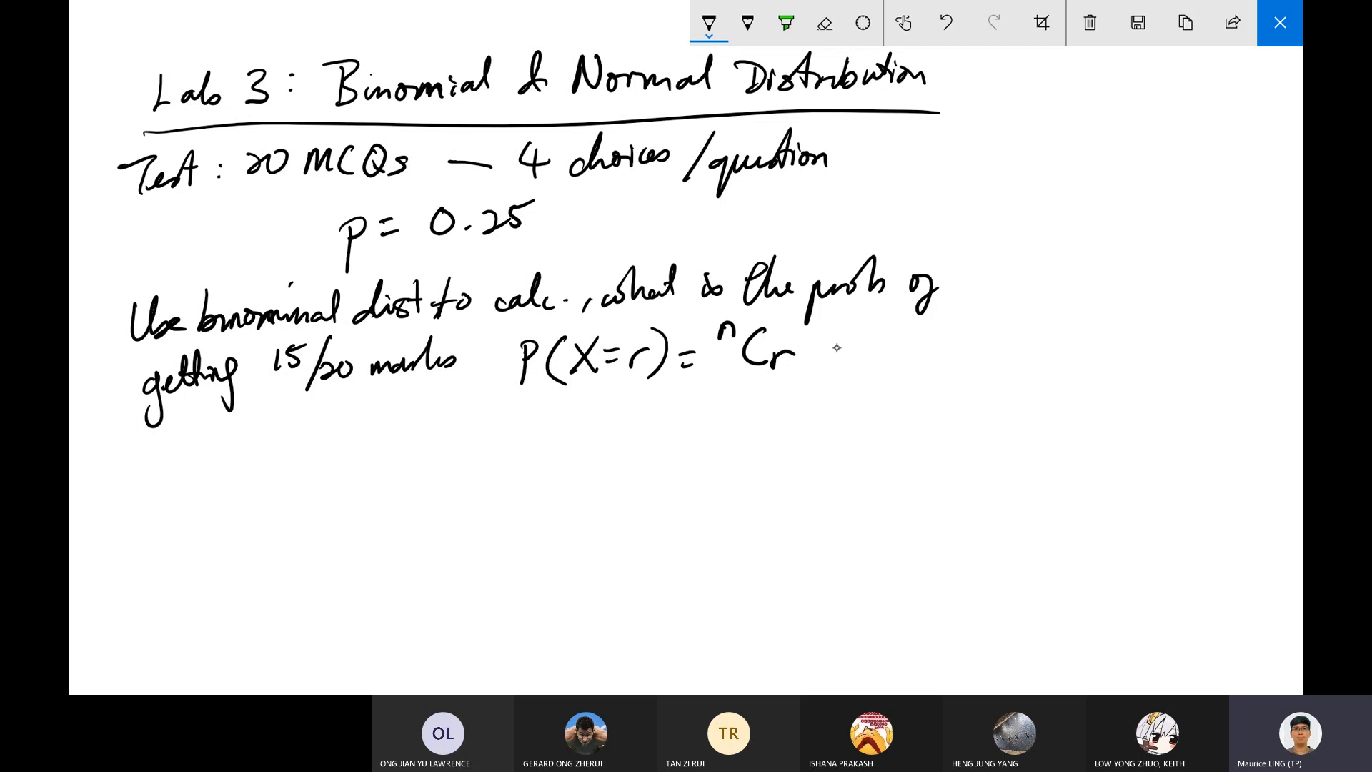
pyautogui.moveTo(831, 343)
pyautogui.mouseDown()
pyautogui.moveTo(826, 385)
pyautogui.moveTo(833, 365)
pyautogui.mouseUp()
# Highlight the binomial formula and the blank space after it with the green highlighter.
pyautogui.click(785, 23)
pyautogui.moveTo(519, 335); pyautogui.dragTo(998, 354)
pyautogui.moveTo(523, 345); pyautogui.dragTo(997, 362)
pyautogui.moveTo(568, 370); pyautogui.dragTo(1026, 397)
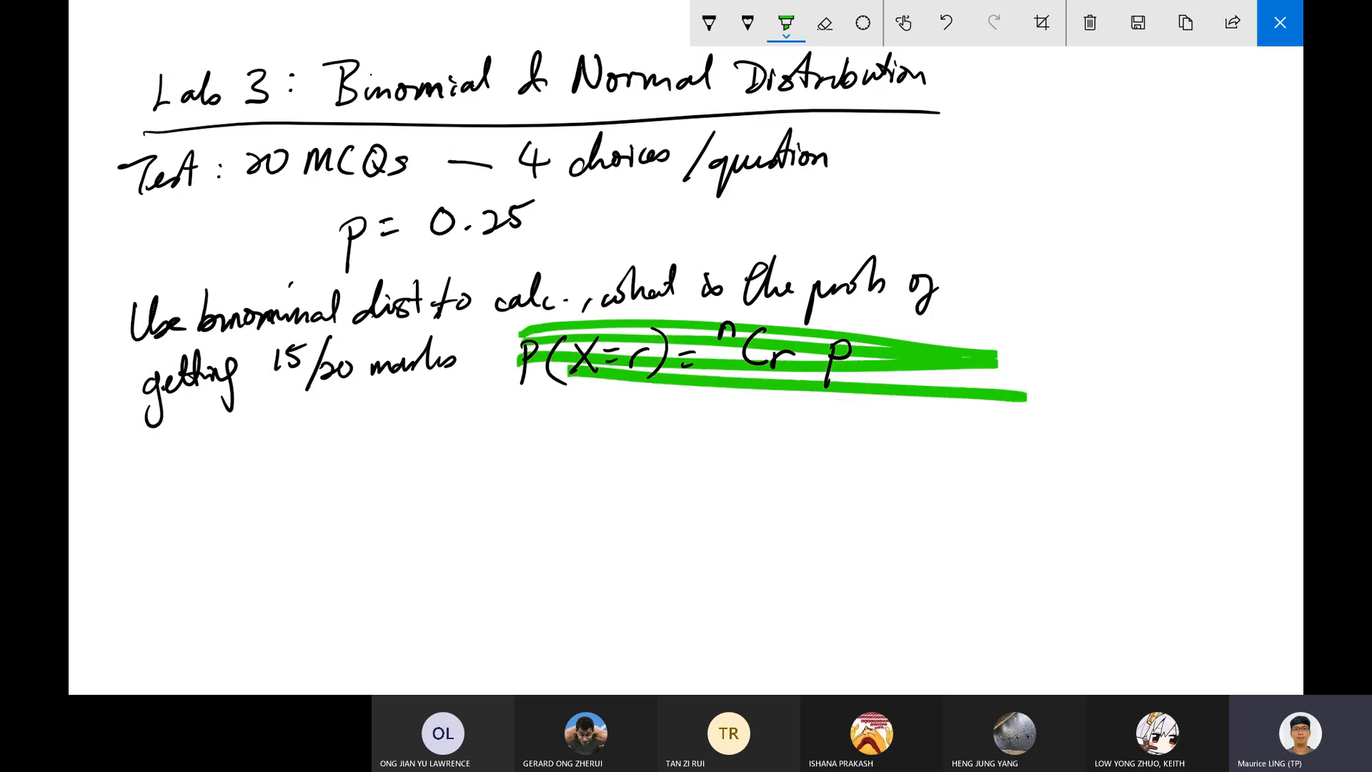
pyautogui.moveTo(528, 348); pyautogui.dragTo(883, 357)
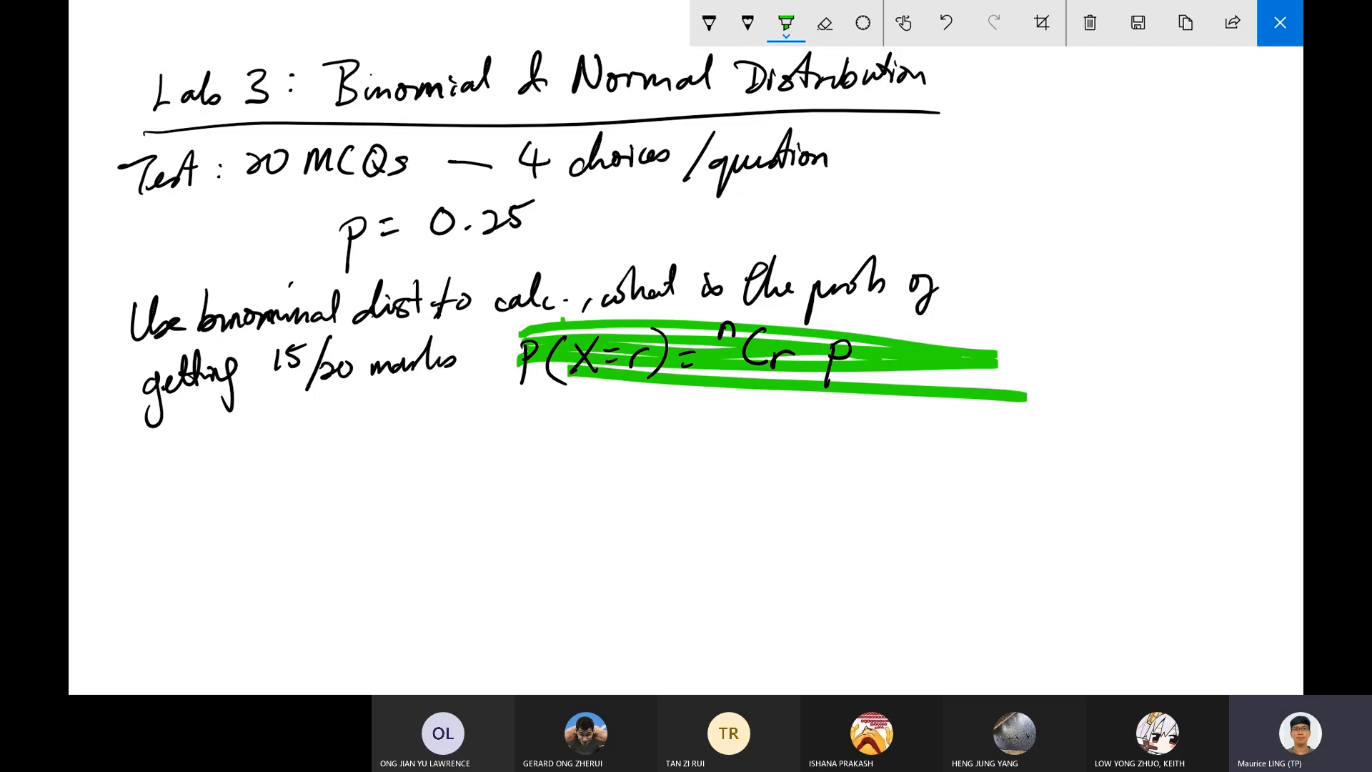
pyautogui.moveTo(563, 321); pyautogui.dragTo(815, 337)
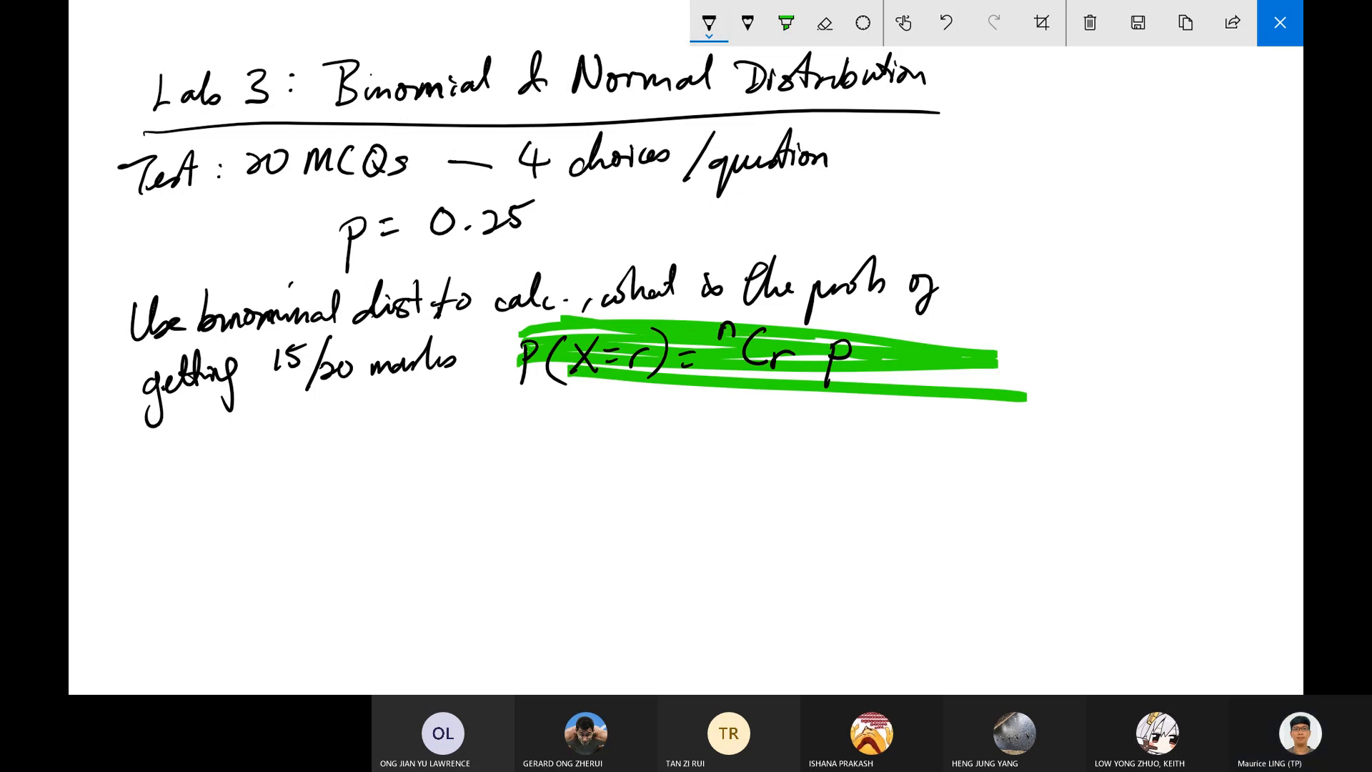
# Complete the binomial formula with the pen: exponent r on p, followed by (1−p) raised to n−r.
pyautogui.moveTo(855, 340)
pyautogui.mouseDown()
pyautogui.moveTo(870, 326)
pyautogui.moveTo(888, 376)
pyautogui.moveTo(947, 350)
pyautogui.mouseUp()
pyautogui.moveTo(957, 345)
pyautogui.mouseDown()
pyautogui.moveTo(955, 386)
pyautogui.moveTo(963, 363)
pyautogui.mouseUp()
pyautogui.moveTo(980, 326); pyautogui.dragTo(971, 373)
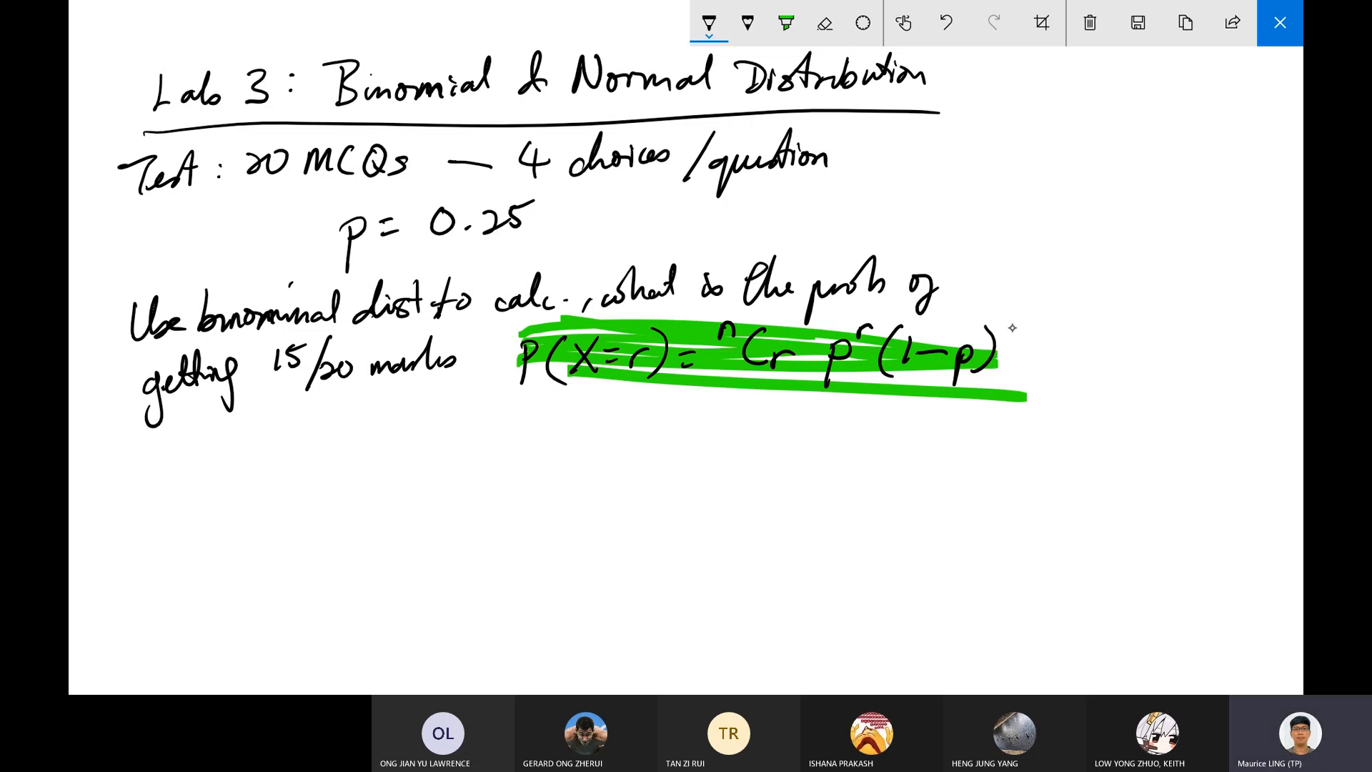
pyautogui.moveTo(1001, 334)
pyautogui.mouseDown()
pyautogui.moveTo(1011, 318)
pyautogui.moveTo(1017, 334)
pyautogui.mouseUp()
pyautogui.moveTo(1022, 327); pyautogui.dragTo(1062, 312)
# Draw a double down arrow under the formula and write "P(0) + P(1) + .... + P(20) = 1" beneath it.
pyautogui.moveTo(664, 392); pyautogui.dragTo(666, 429)
pyautogui.moveTo(658, 417); pyautogui.dragTo(689, 410)
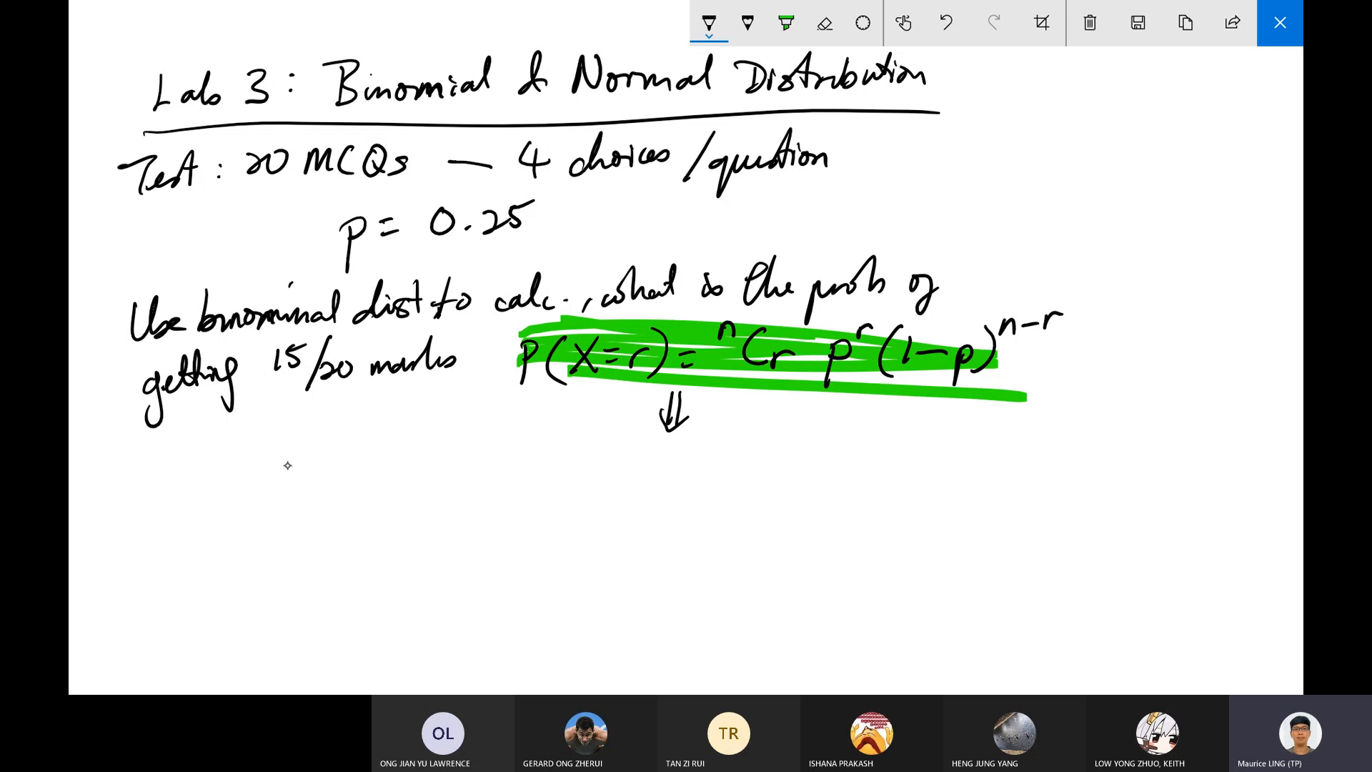
pyautogui.moveTo(284, 466)
pyautogui.mouseDown()
pyautogui.moveTo(284, 503)
pyautogui.moveTo(284, 482)
pyautogui.moveTo(315, 502)
pyautogui.moveTo(311, 464)
pyautogui.mouseUp()
pyautogui.moveTo(342, 457); pyautogui.dragTo(342, 499)
pyautogui.moveTo(365, 474); pyautogui.dragTo(400, 491)
pyautogui.moveTo(403, 457)
pyautogui.mouseDown()
pyautogui.moveTo(428, 492)
pyautogui.moveTo(445, 489)
pyautogui.mouseUp()
pyautogui.moveTo(454, 442)
pyautogui.mouseDown()
pyautogui.moveTo(457, 489)
pyautogui.moveTo(508, 467)
pyautogui.moveTo(497, 478)
pyautogui.moveTo(542, 473)
pyautogui.mouseUp()
pyautogui.moveTo(551, 472); pyautogui.dragTo(592, 470)
pyautogui.moveTo(599, 470); pyautogui.dragTo(655, 459)
pyautogui.moveTo(646, 443)
pyautogui.mouseDown()
pyautogui.moveTo(638, 486)
pyautogui.moveTo(668, 487)
pyautogui.moveTo(677, 466)
pyautogui.mouseUp()
pyautogui.moveTo(712, 446)
pyautogui.mouseDown()
pyautogui.moveTo(704, 483)
pyautogui.moveTo(741, 458)
pyautogui.moveTo(752, 489)
pyautogui.mouseUp()
pyautogui.moveTo(767, 466); pyautogui.dragTo(821, 494)
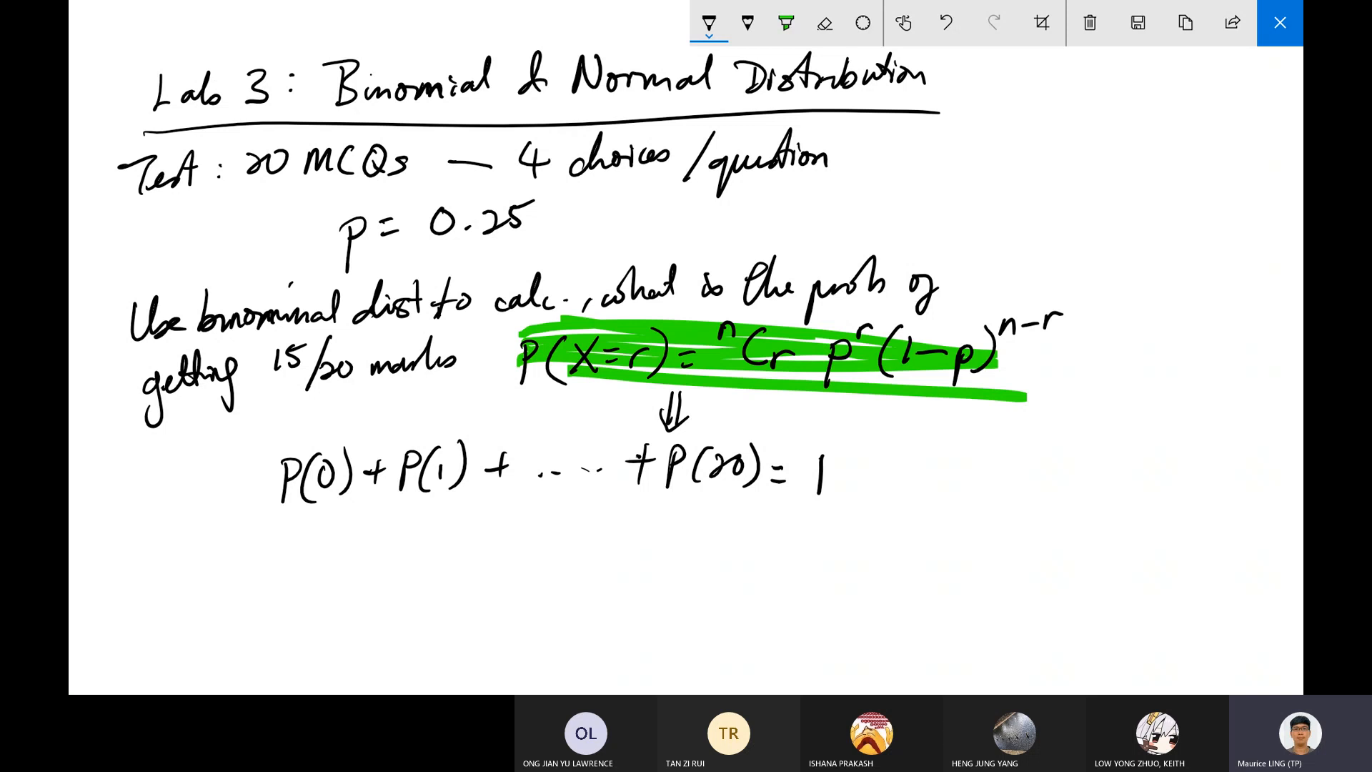
# Close the sketch to return to the Excel workbook and enter the labels n, r and p in cells A1 to A3.
pyautogui.click(1279, 22)
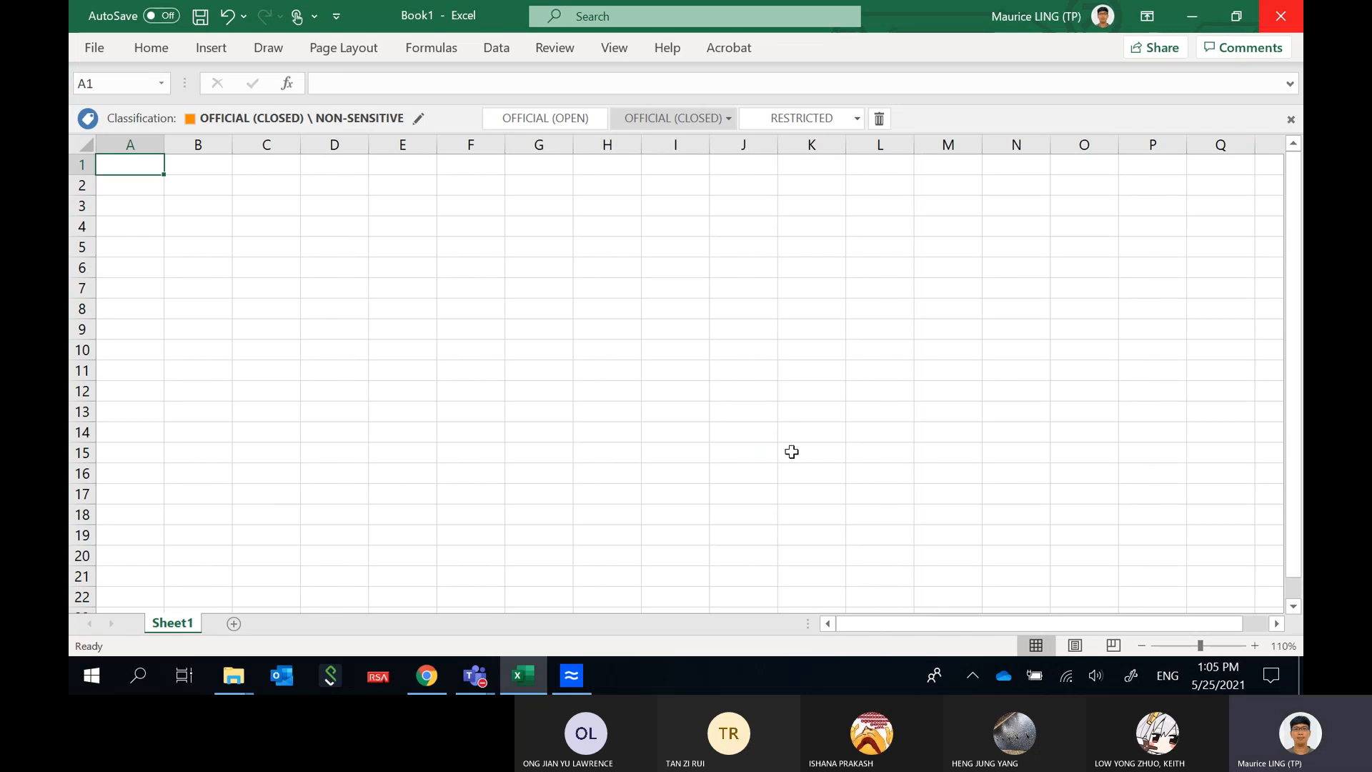
pyautogui.click(246, 190)
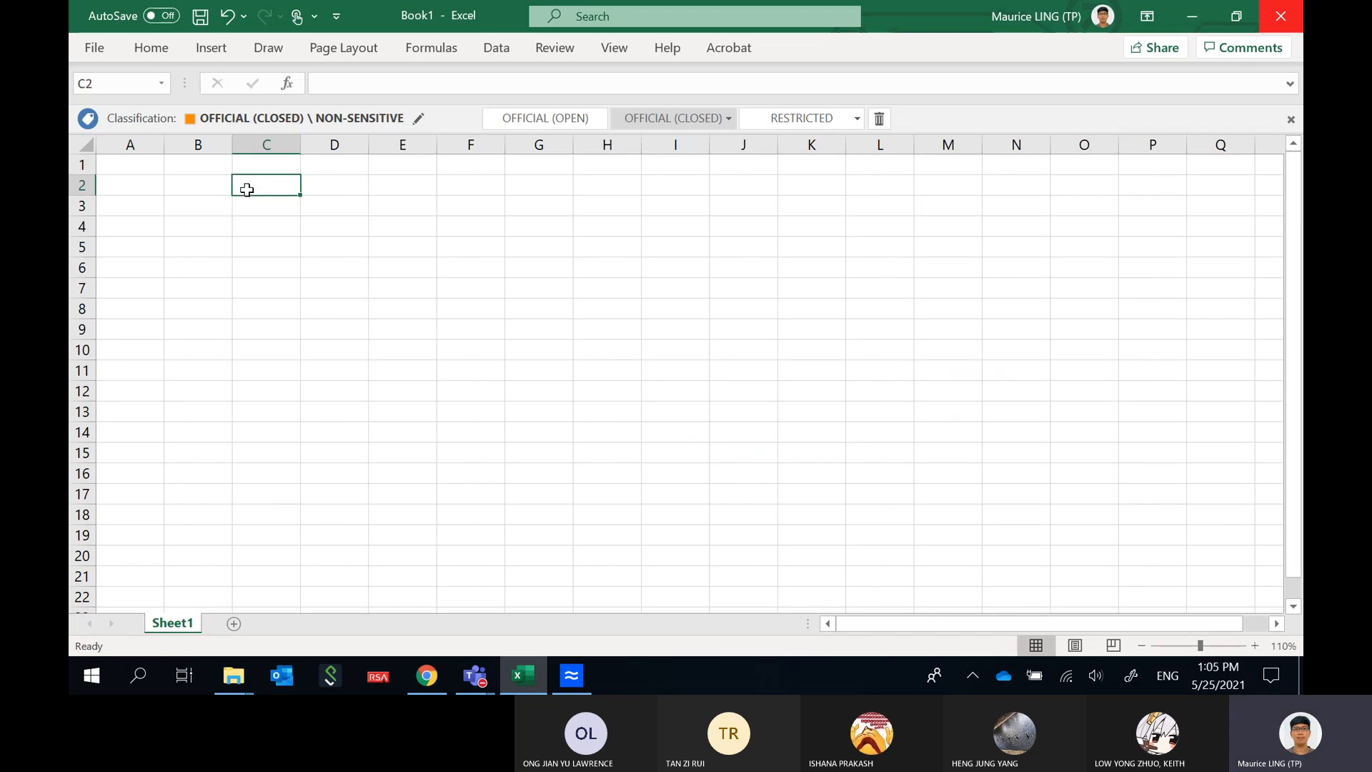
pyautogui.click(149, 166)
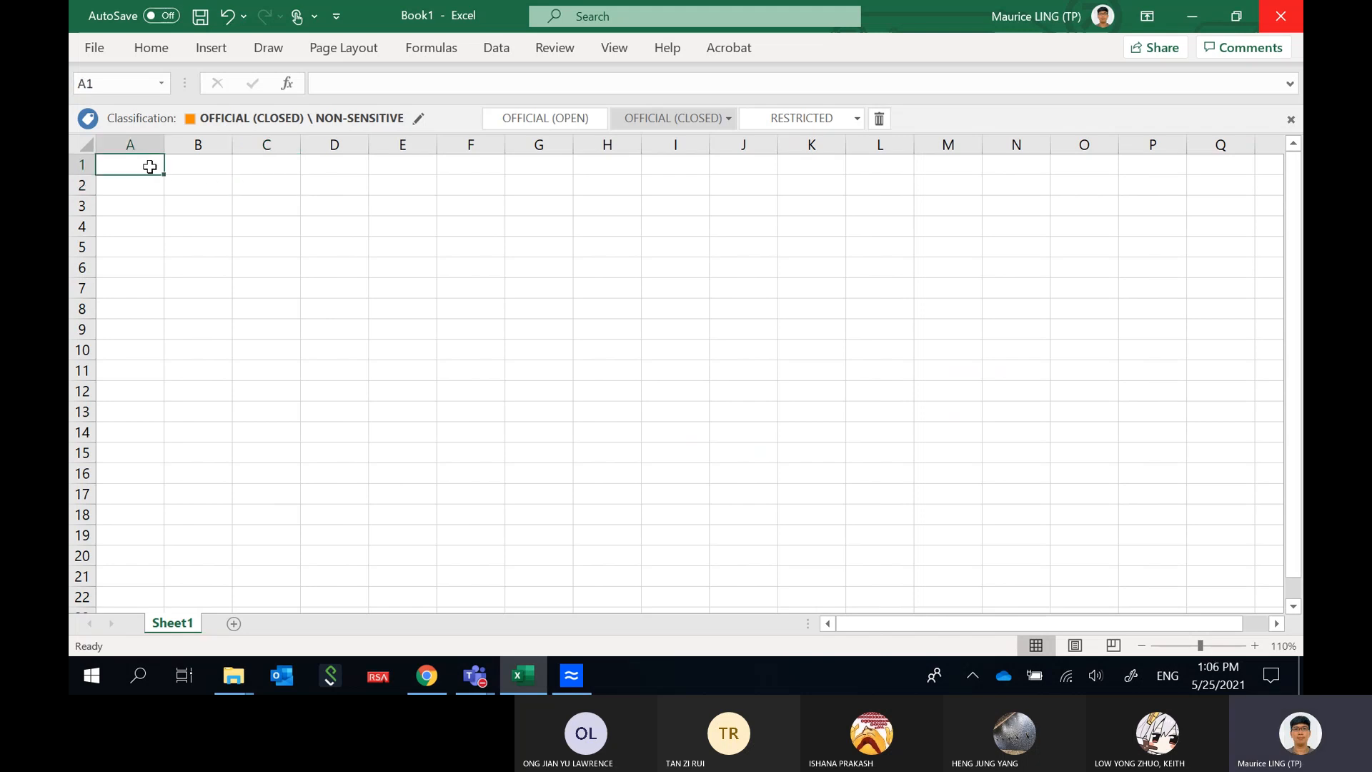
pyautogui.write('n')
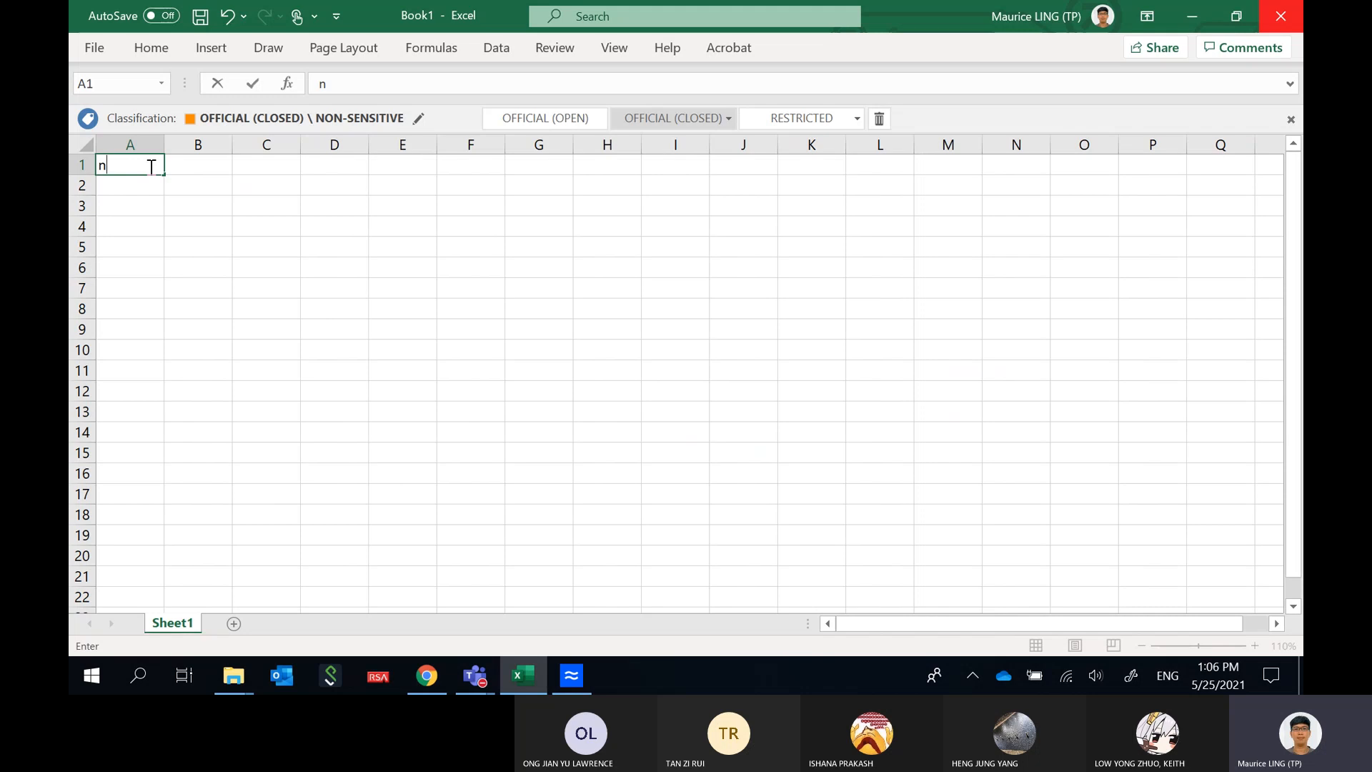
pyautogui.press('Return')
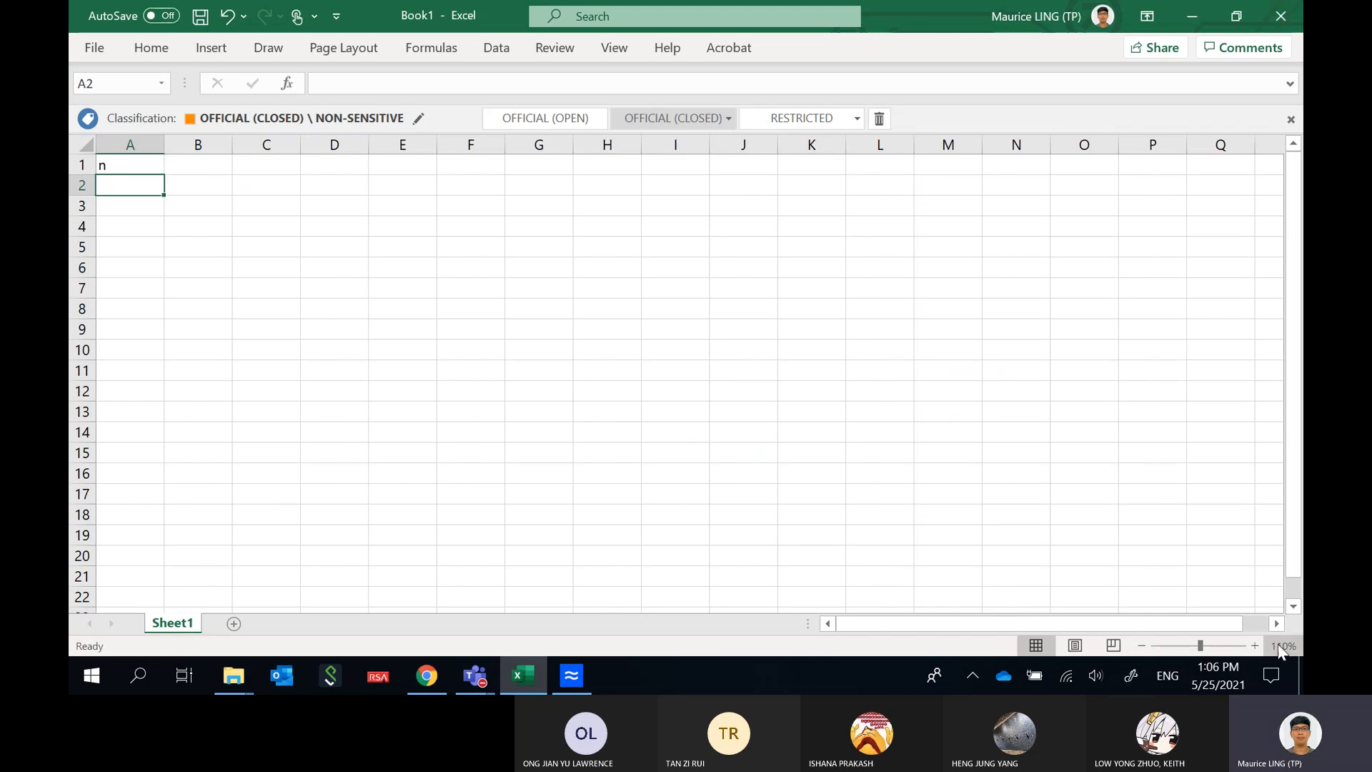
pyautogui.click(1255, 645)
pyautogui.click(1254, 645)
pyautogui.click(1255, 646)
pyautogui.click(1255, 645)
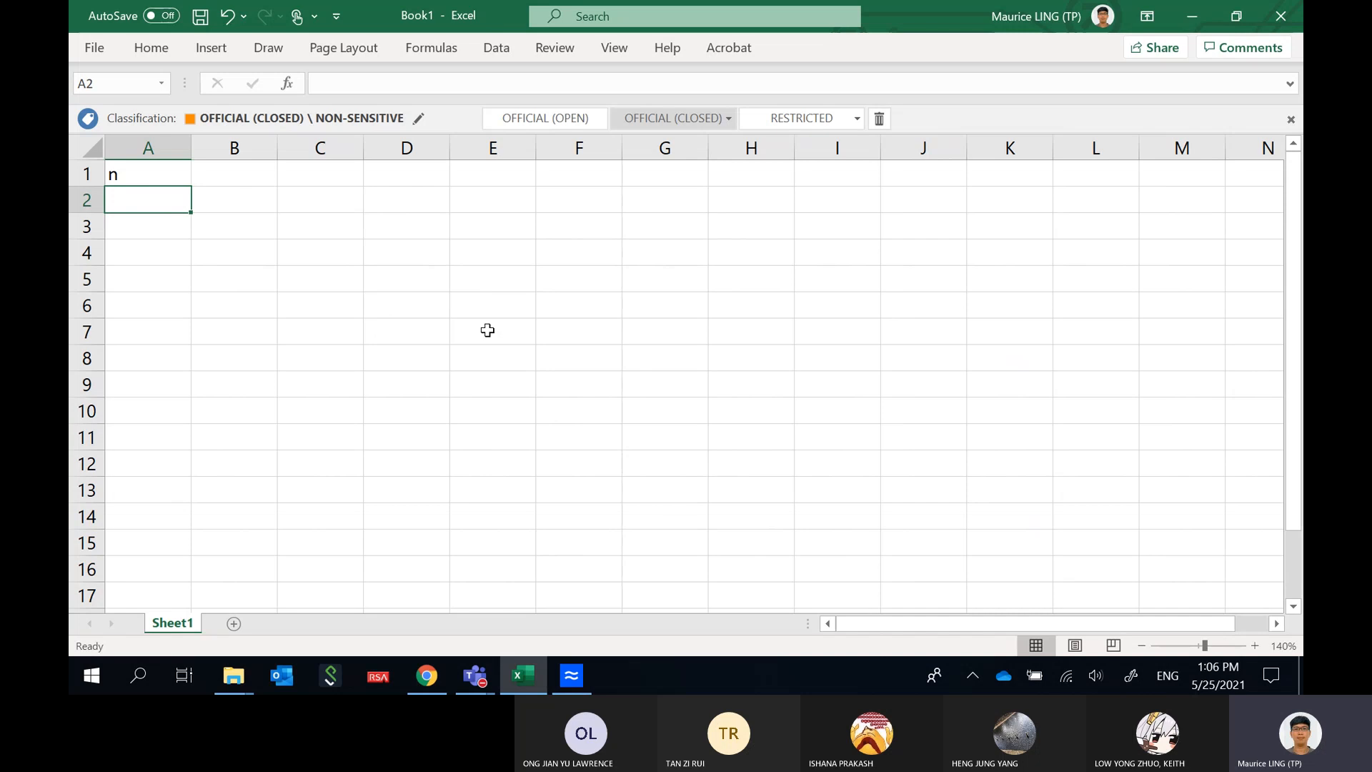
pyautogui.write('r')
pyautogui.press('Return')
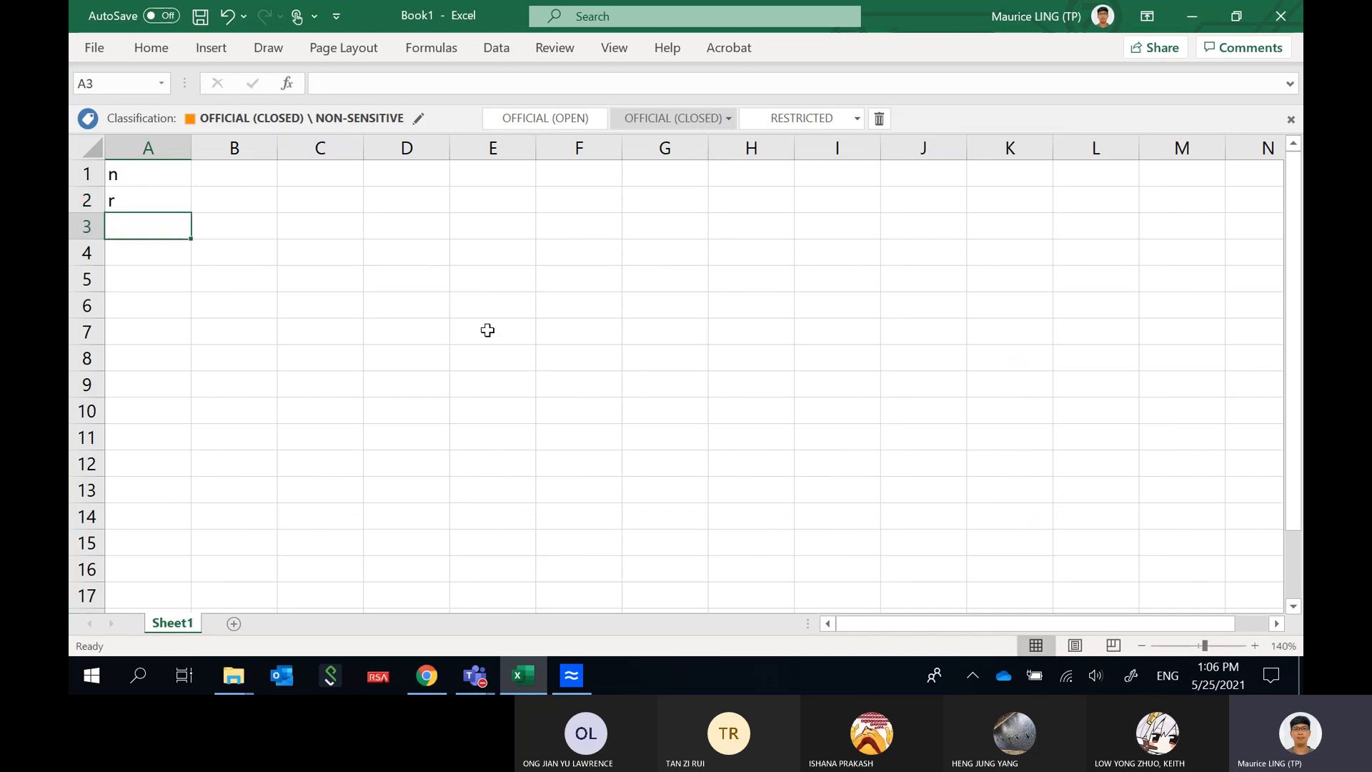
pyautogui.write('p')
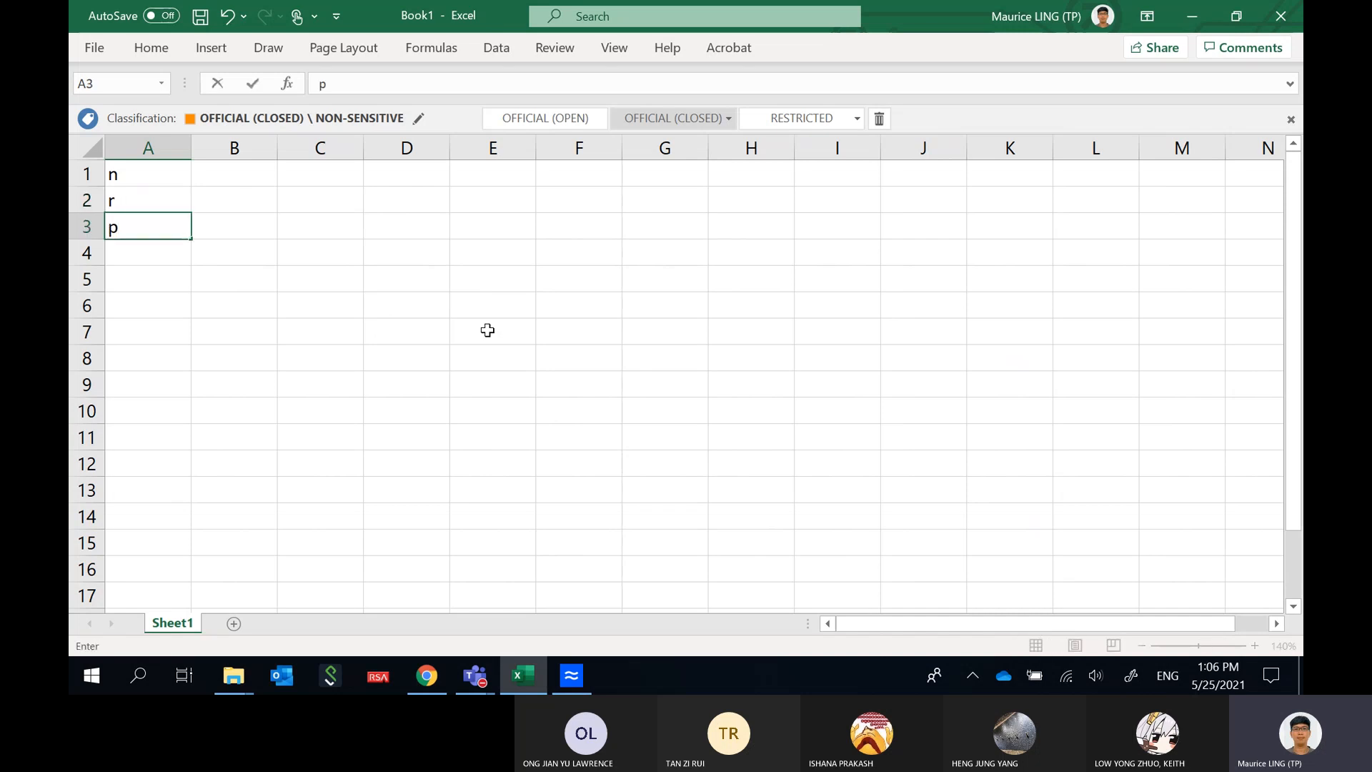
pyautogui.press('Return')
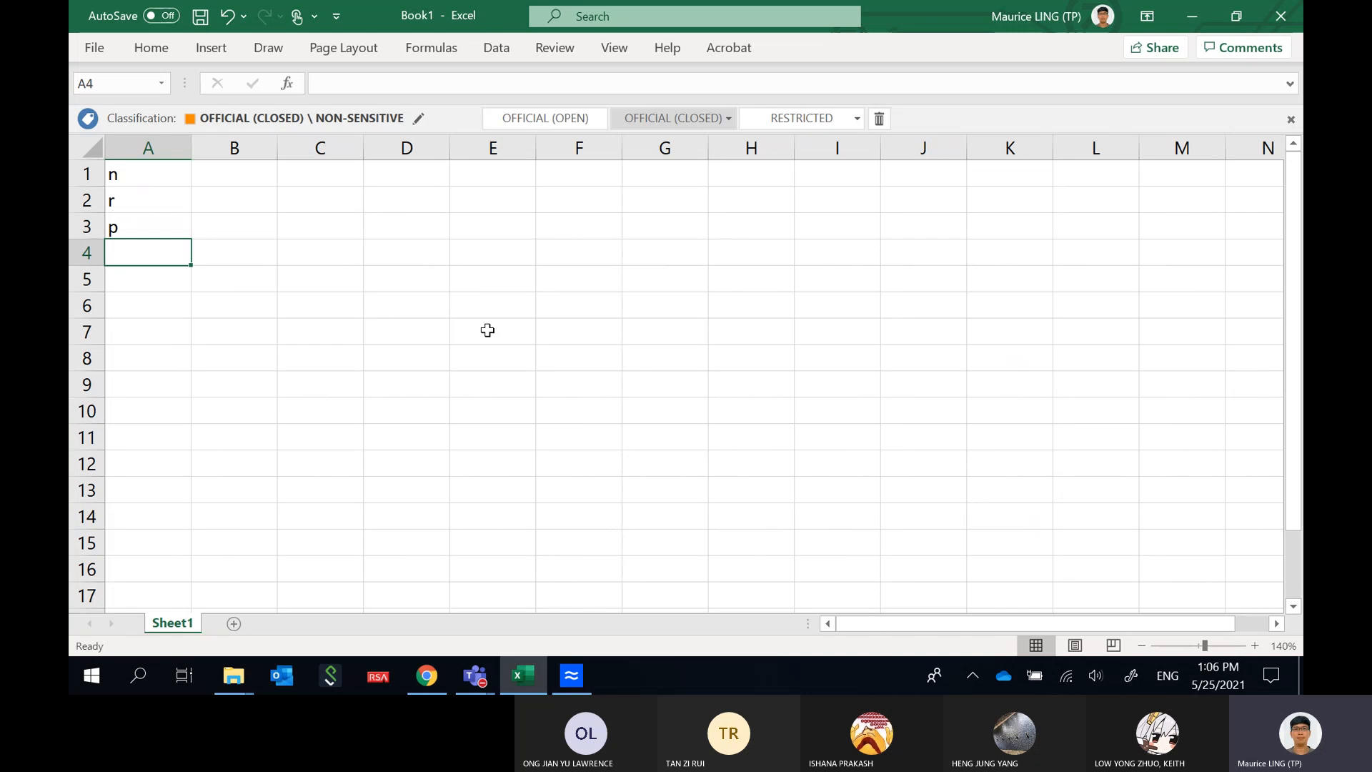
# Enter the values next to the labels: 20 for n in B1, 0.25 for p in B3 and 15 for r in B2.
pyautogui.press('Right')
pyautogui.press('Up')
pyautogui.press('Up')
pyautogui.press('Up')
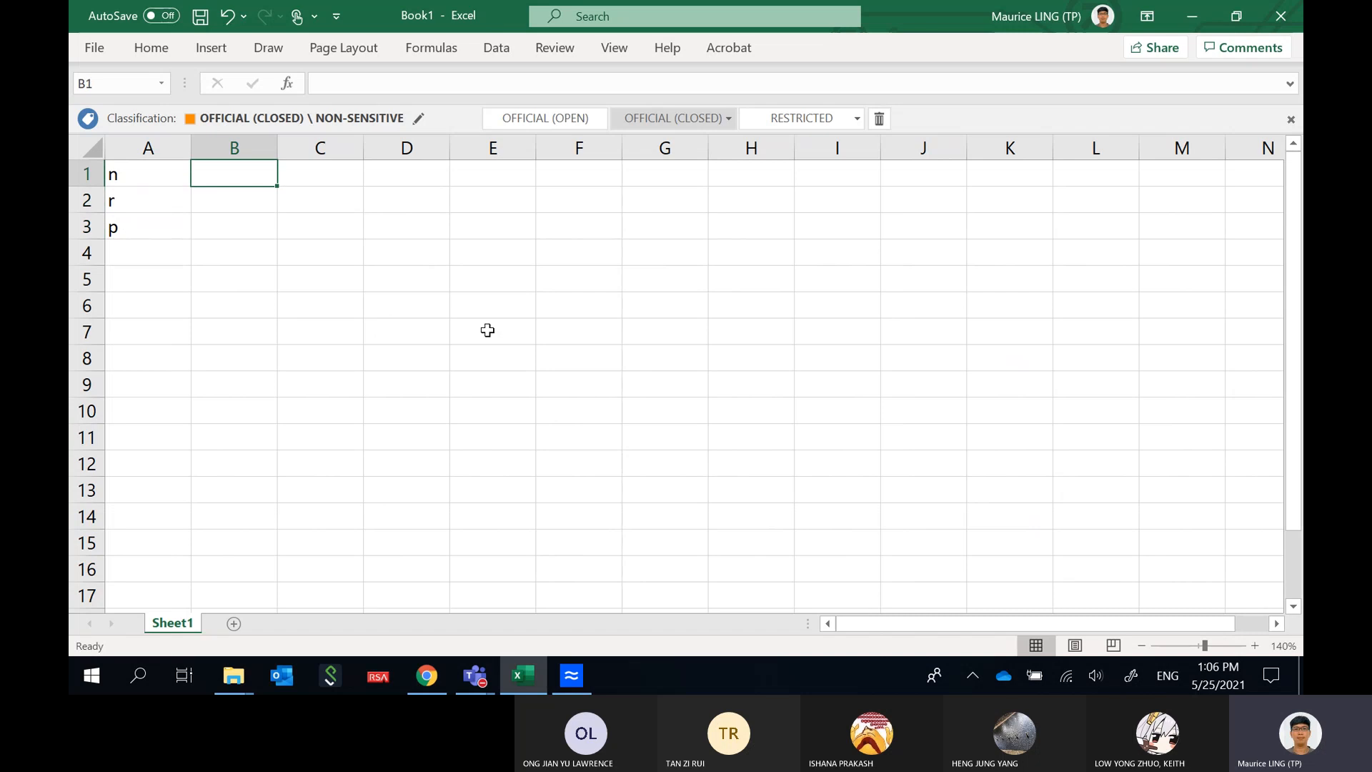
pyautogui.write('20')
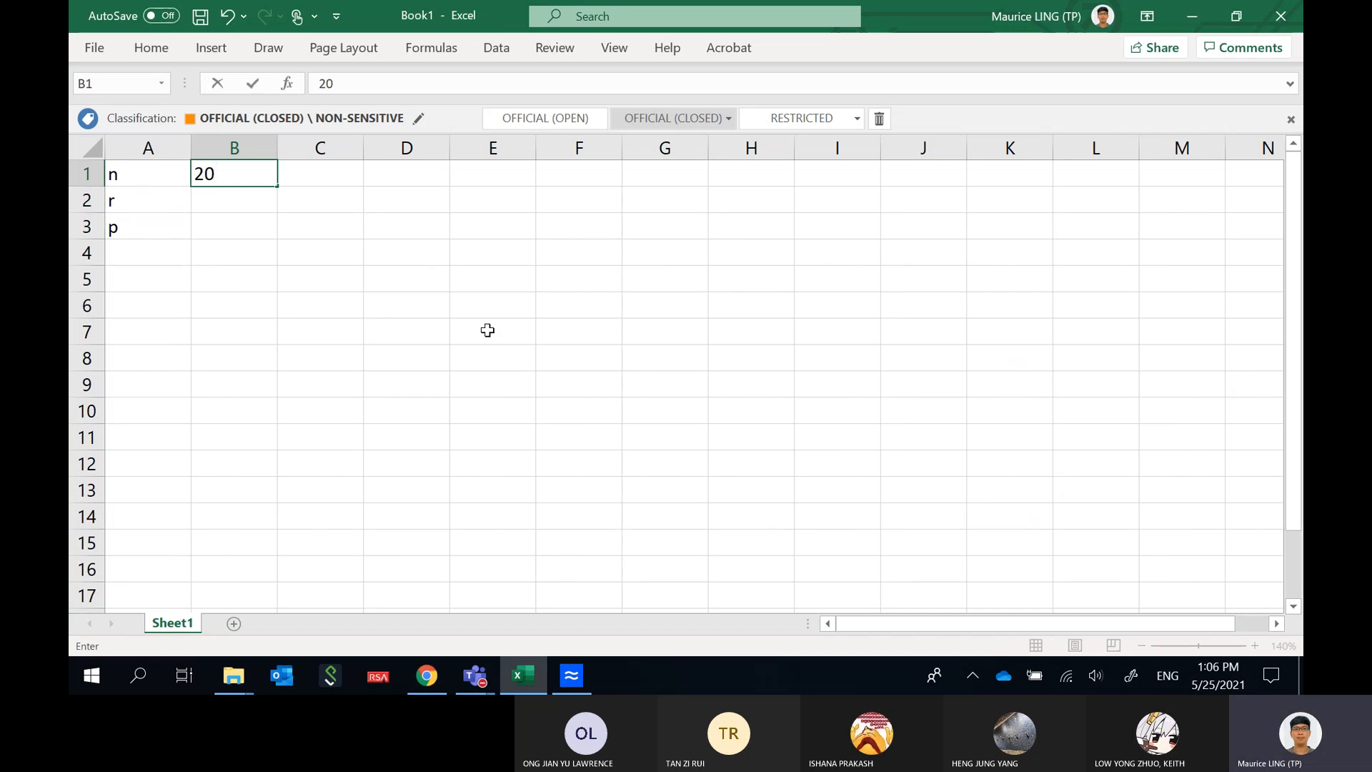
pyautogui.press('Return')
pyautogui.press('Down')
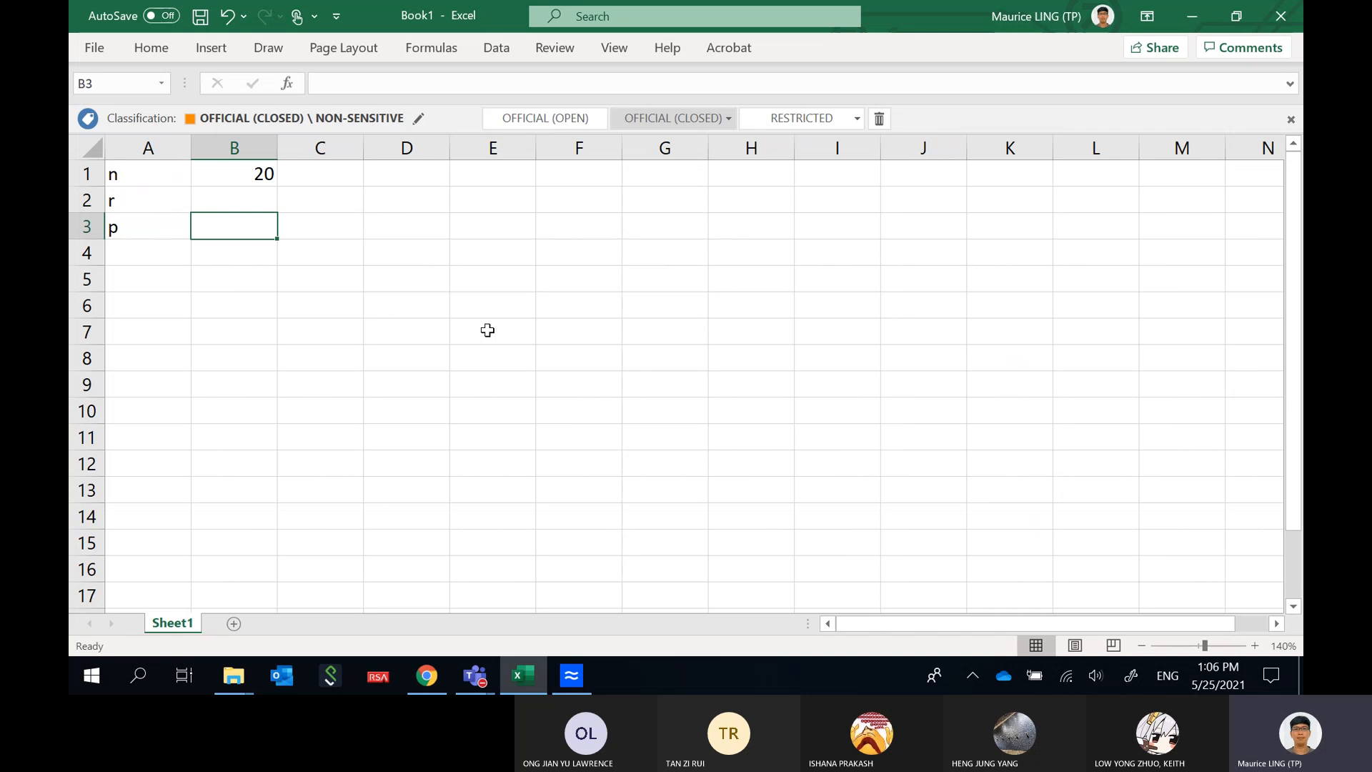
pyautogui.write('0.25')
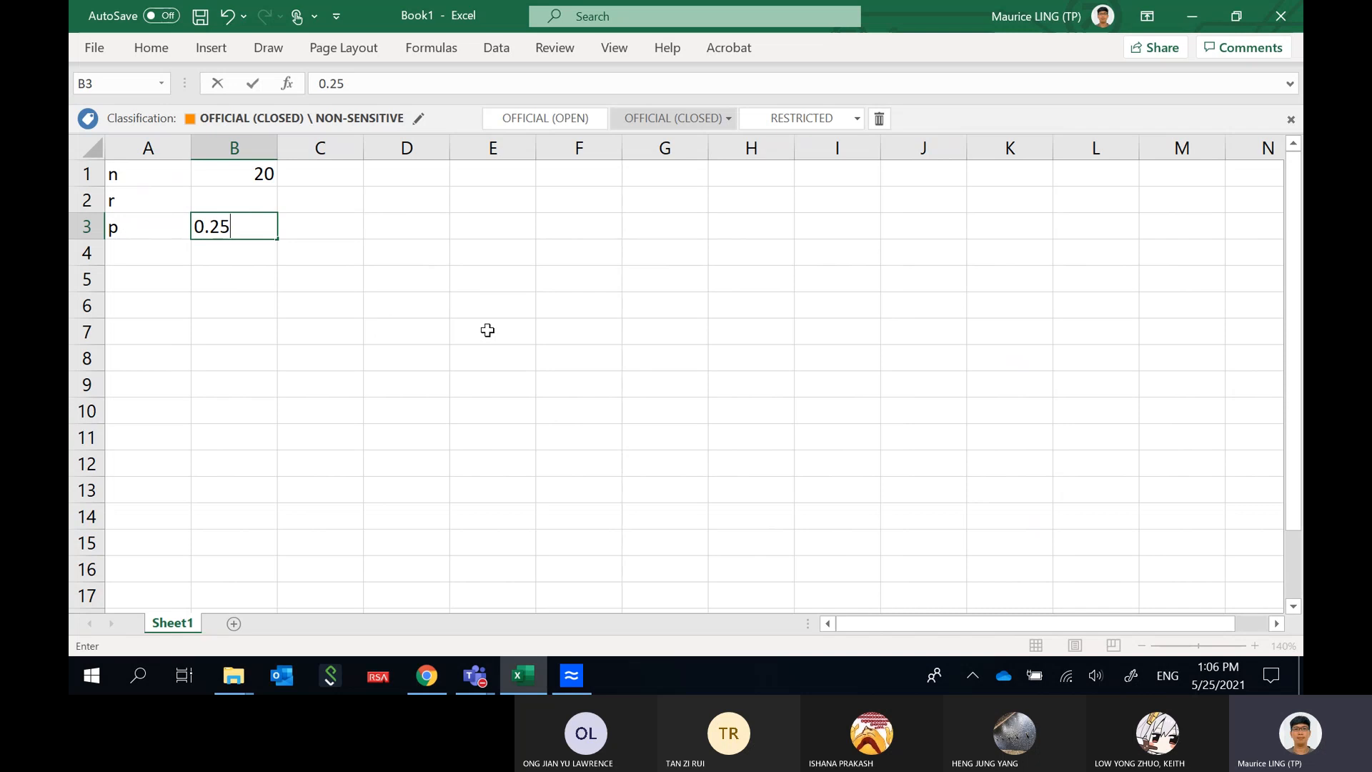
pyautogui.press('Up')
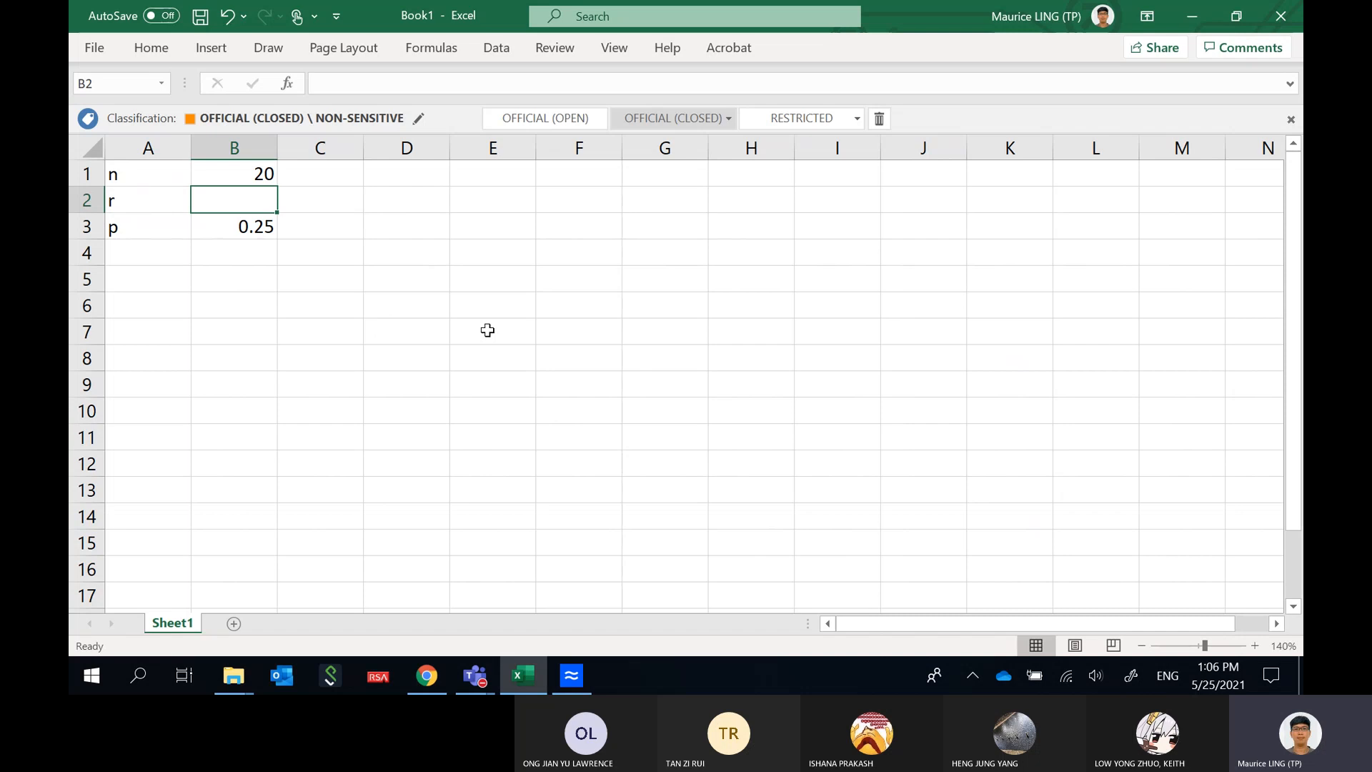
pyautogui.write('15')
pyautogui.press('Right')
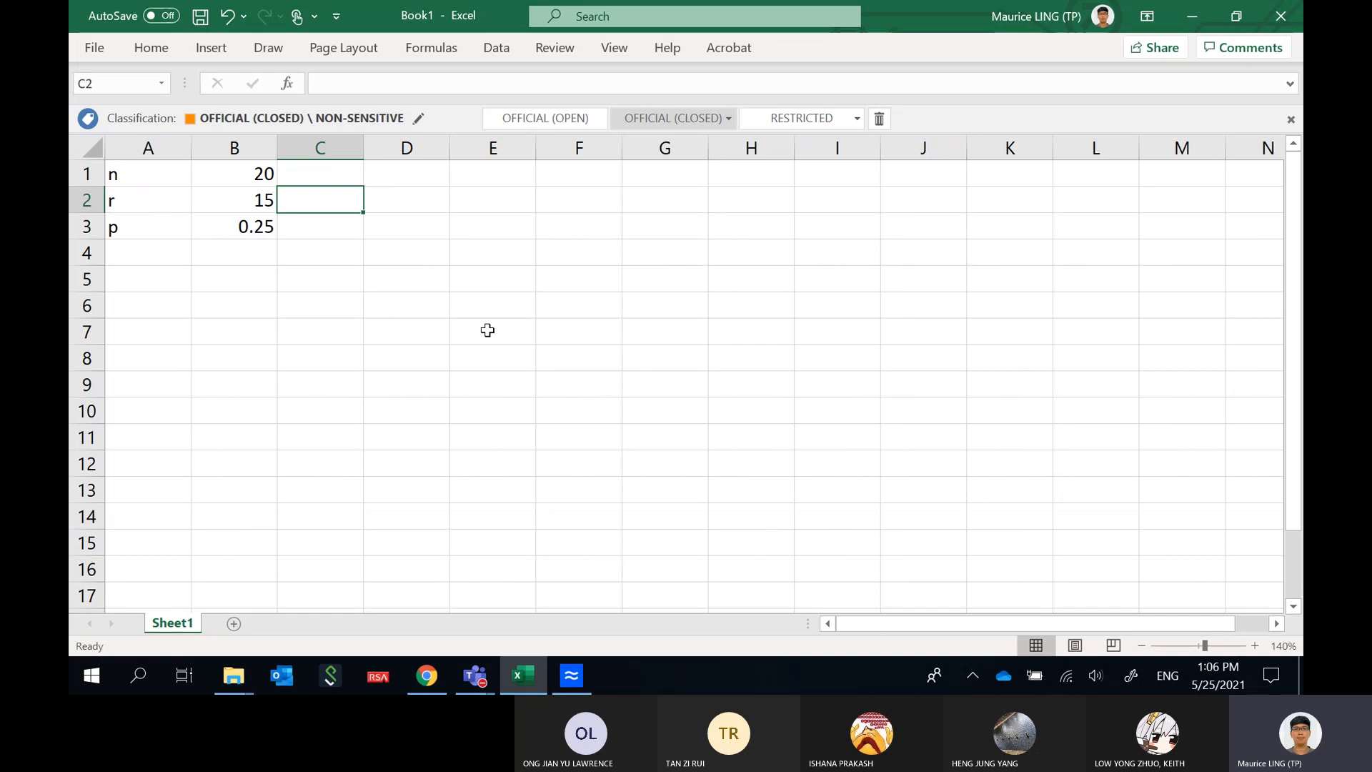
# Enter the label "Probability" in cell A4 and widen column A to fit it.
pyautogui.press('Down')
pyautogui.press('Down')
pyautogui.press('Left')
pyautogui.press('Left')
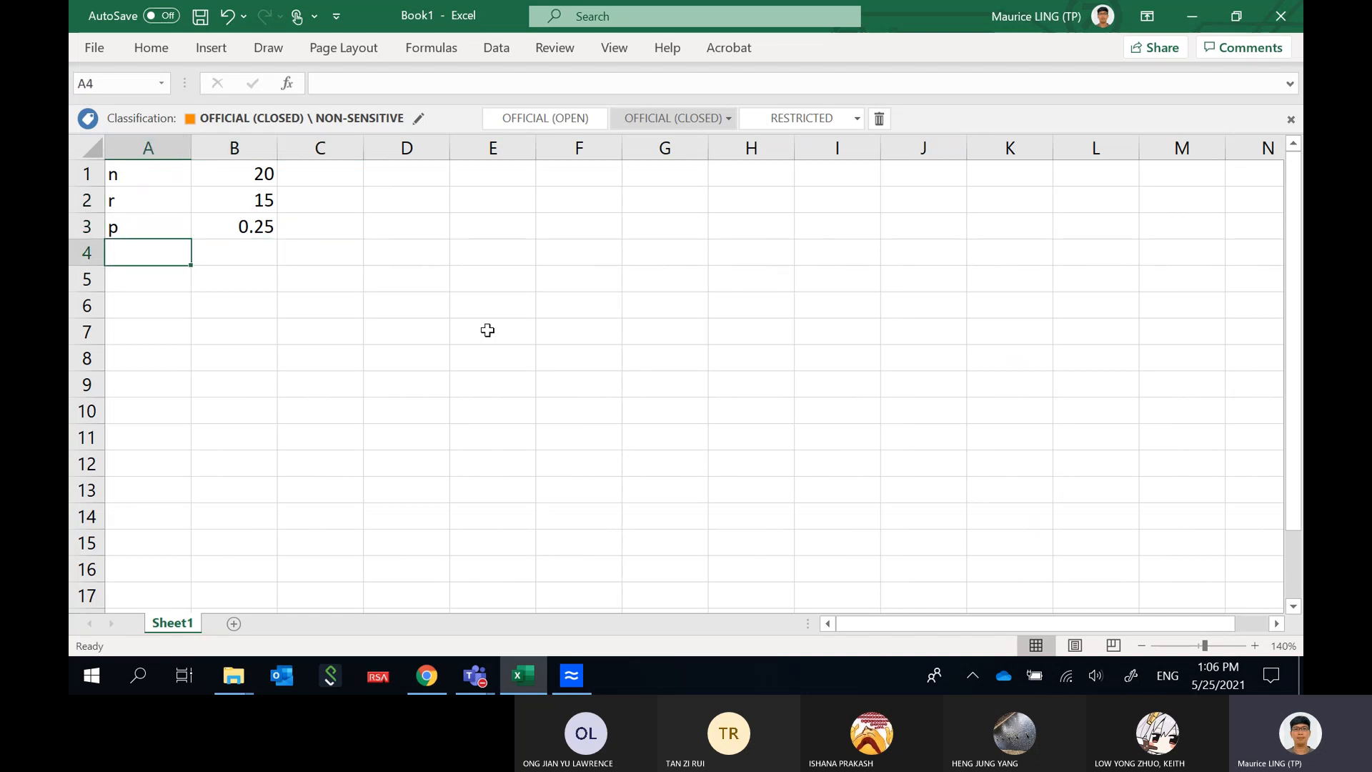
pyautogui.write('Prob')
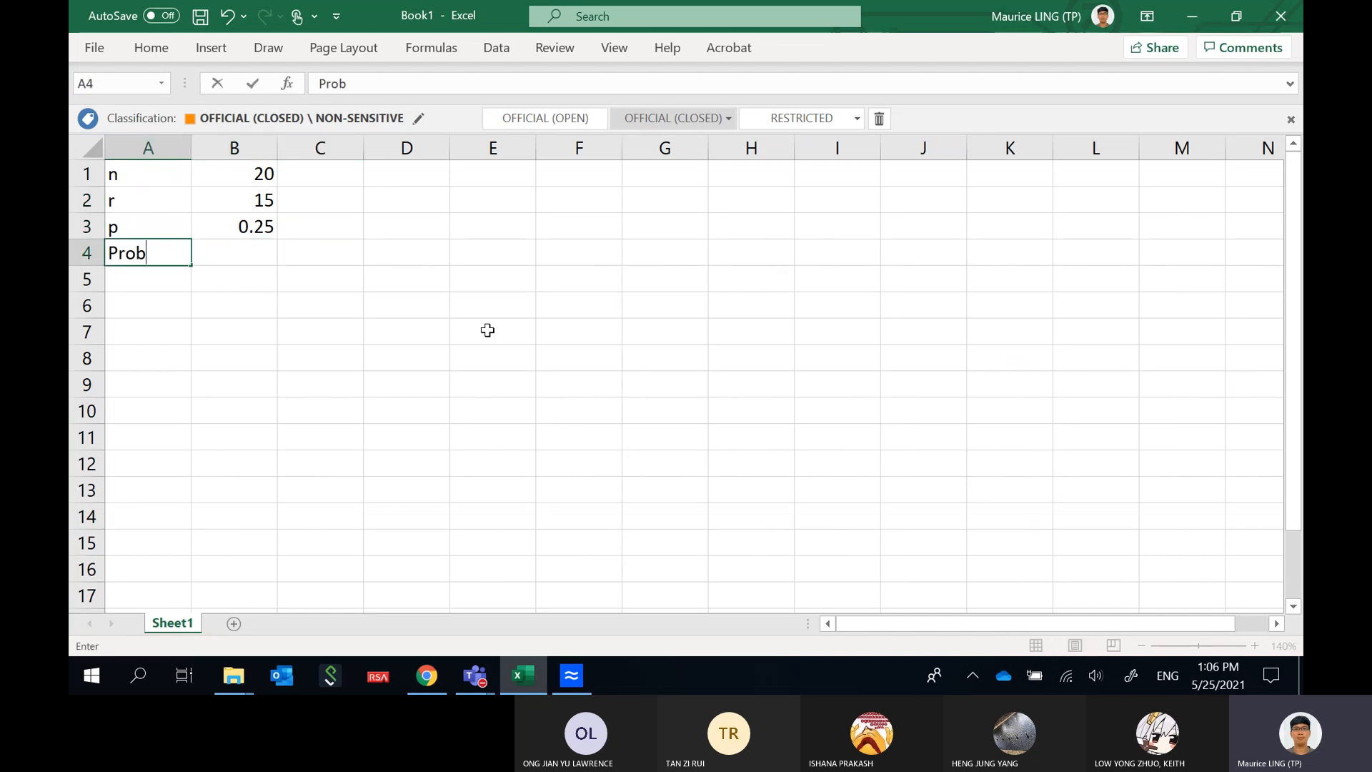
pyautogui.write('ability')
pyautogui.press('Tab')
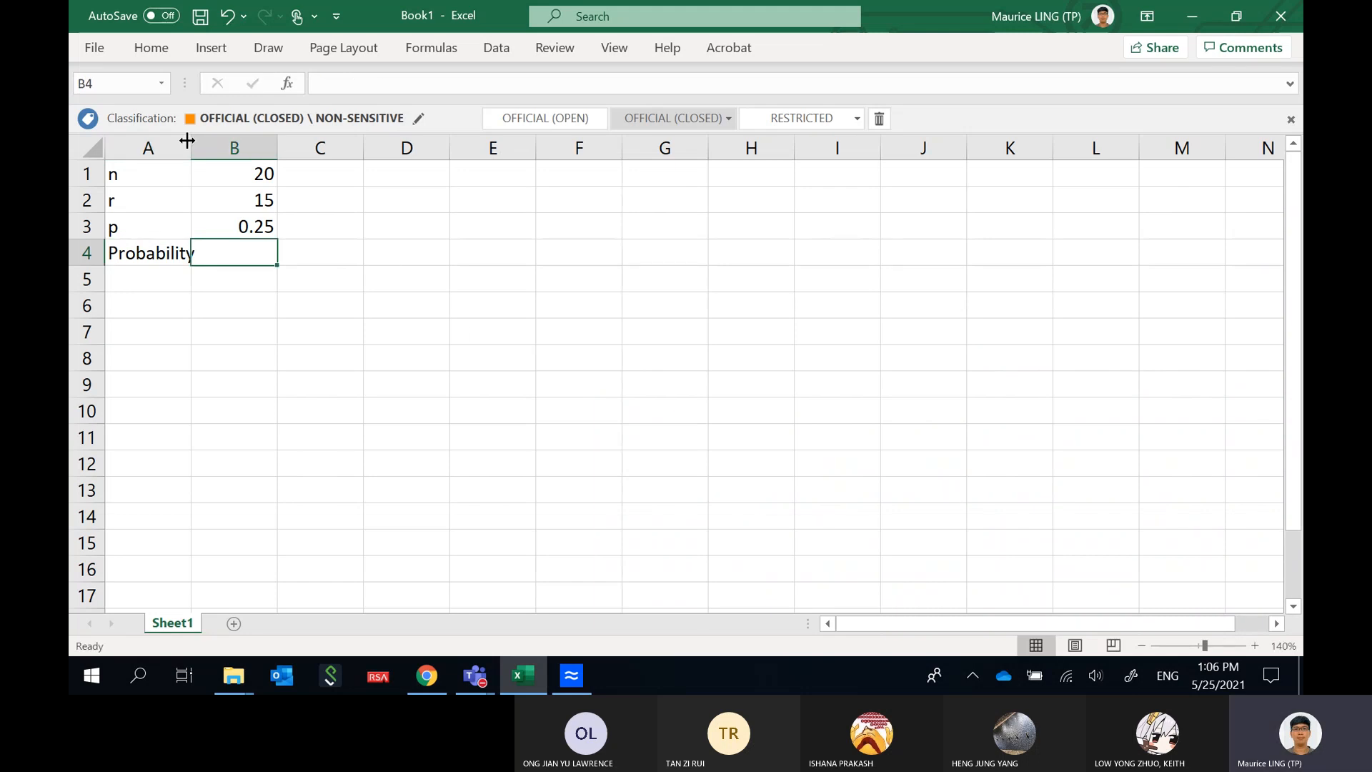
pyautogui.moveTo(190, 142); pyautogui.dragTo(206, 143)
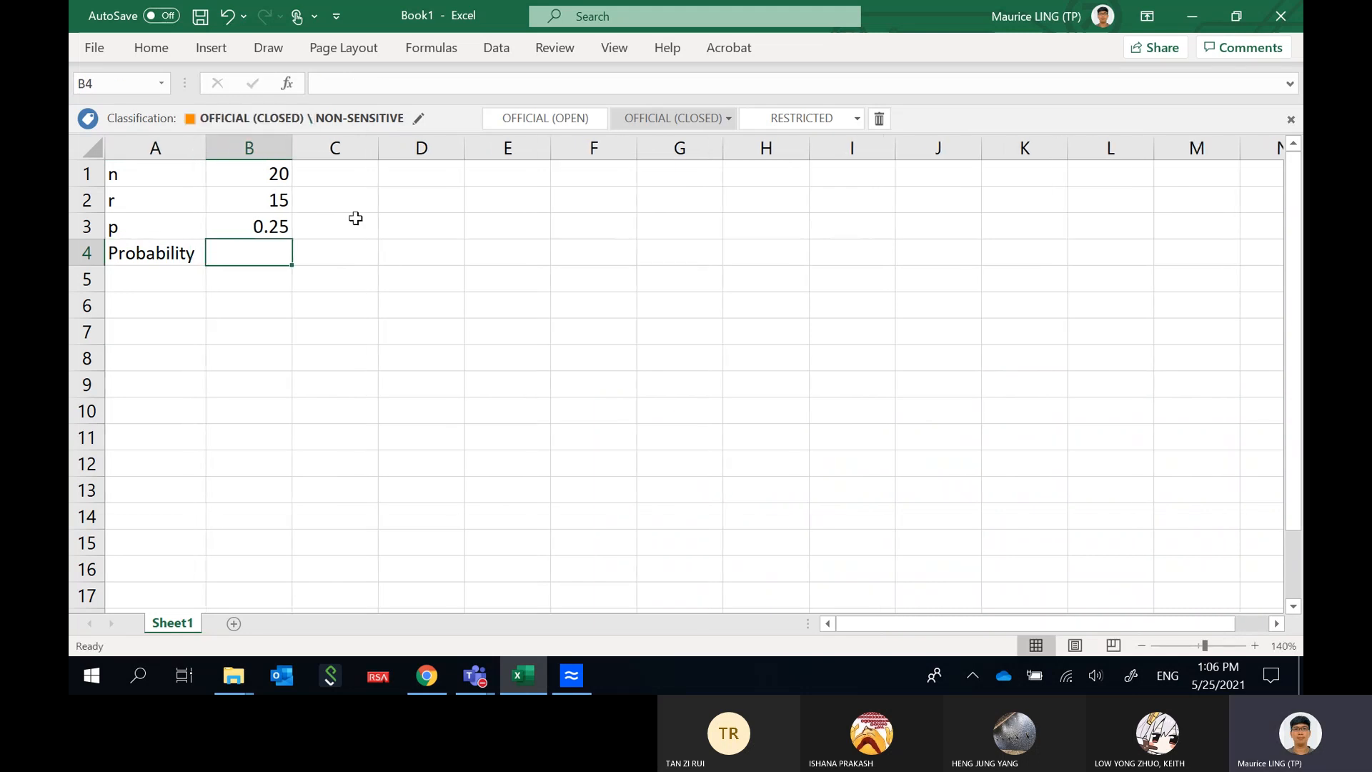
# Start a formula with the BINOM.DIST function in cell B4, next to the Probability label.
pyautogui.write('=b')
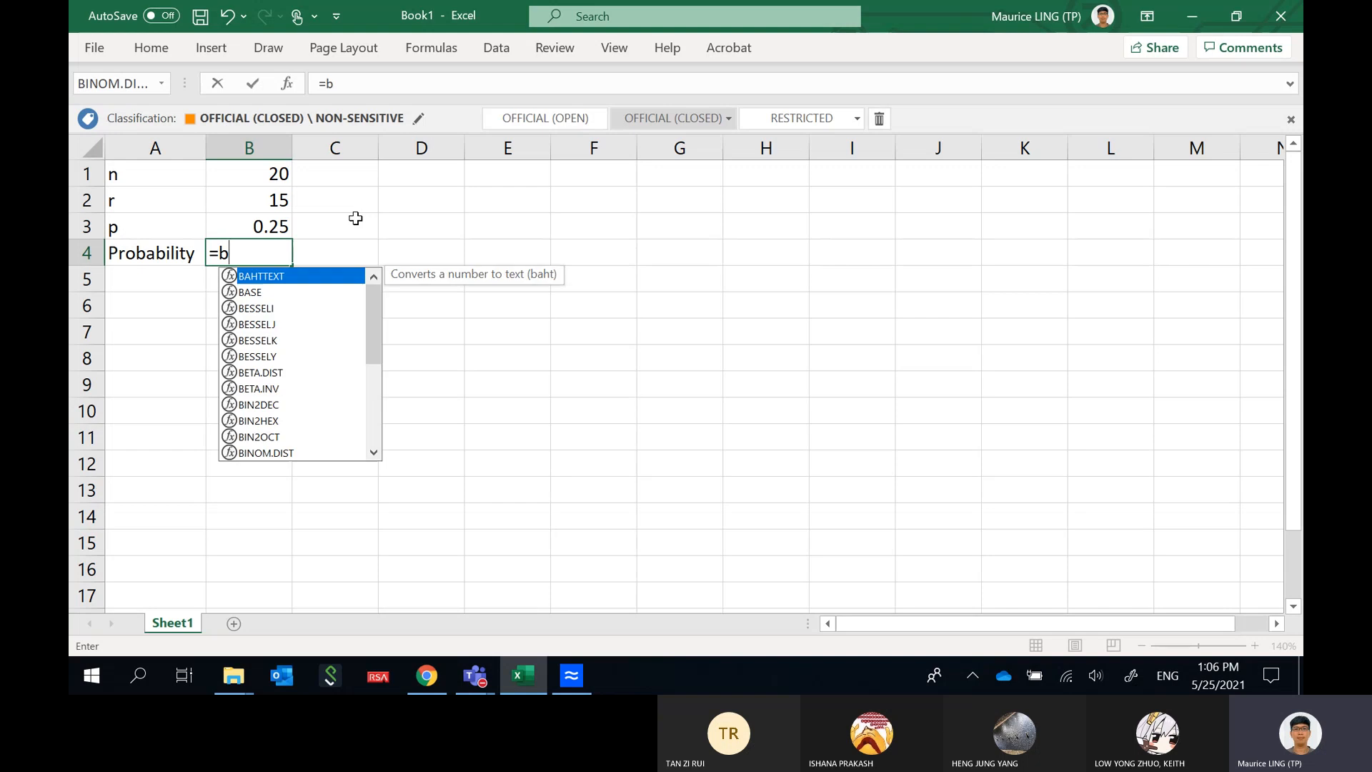
pyautogui.write('inmo')
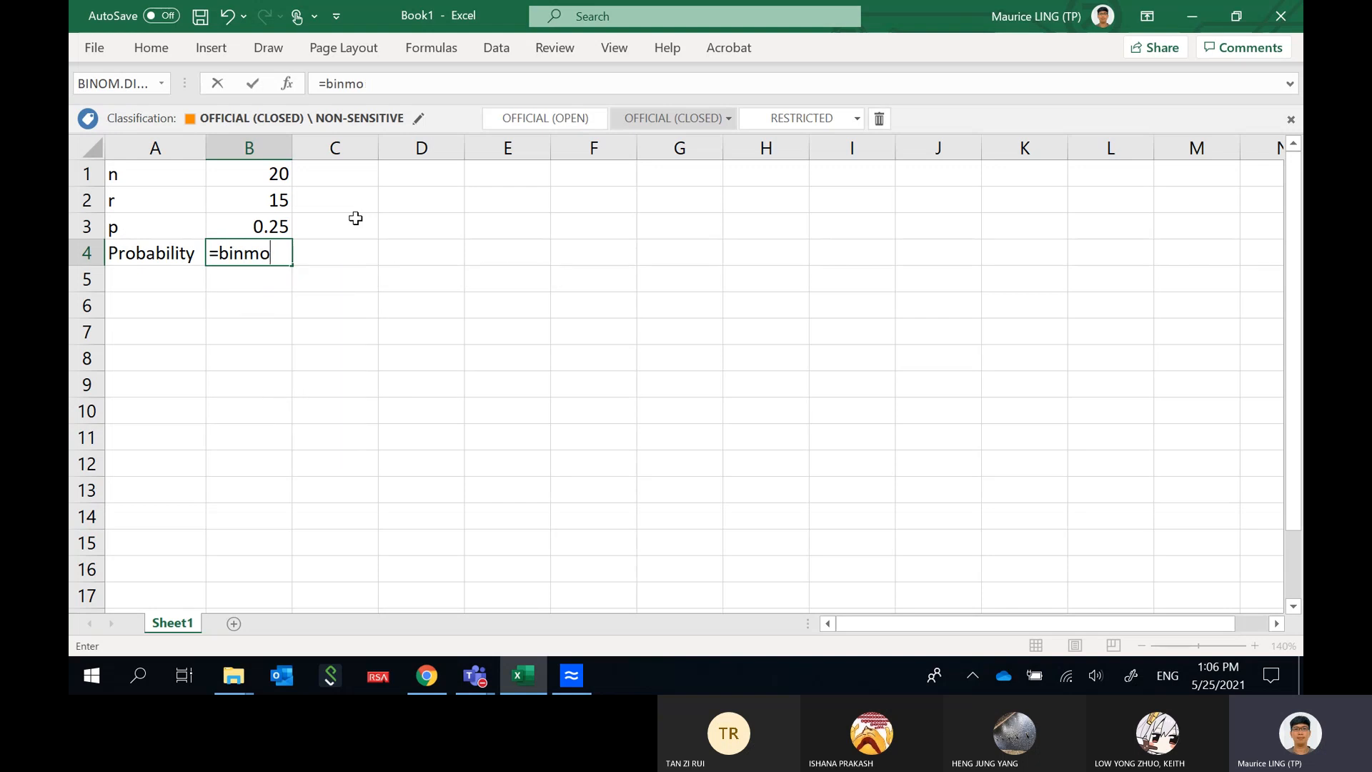
pyautogui.press('BackSpace')
pyautogui.press('BackSpace')
pyautogui.write('om')
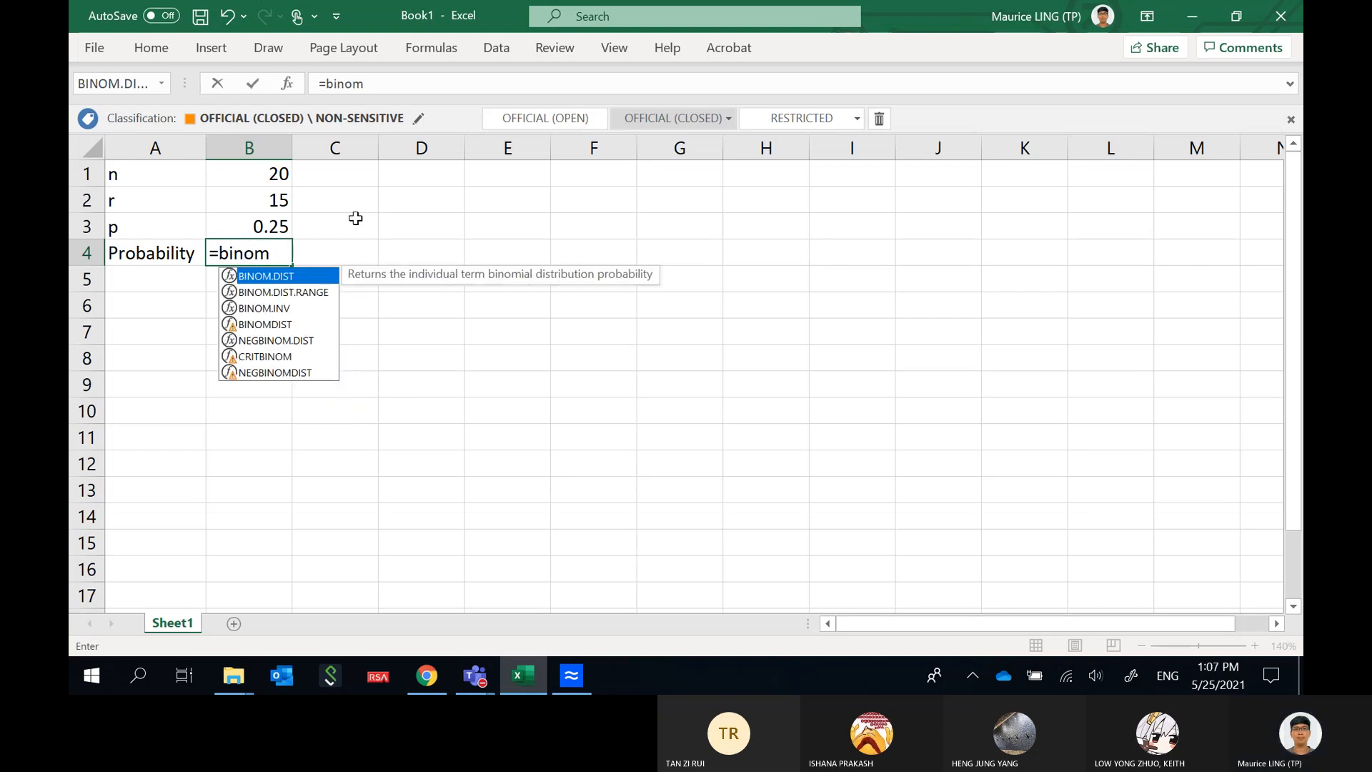
pyautogui.press('Tab')
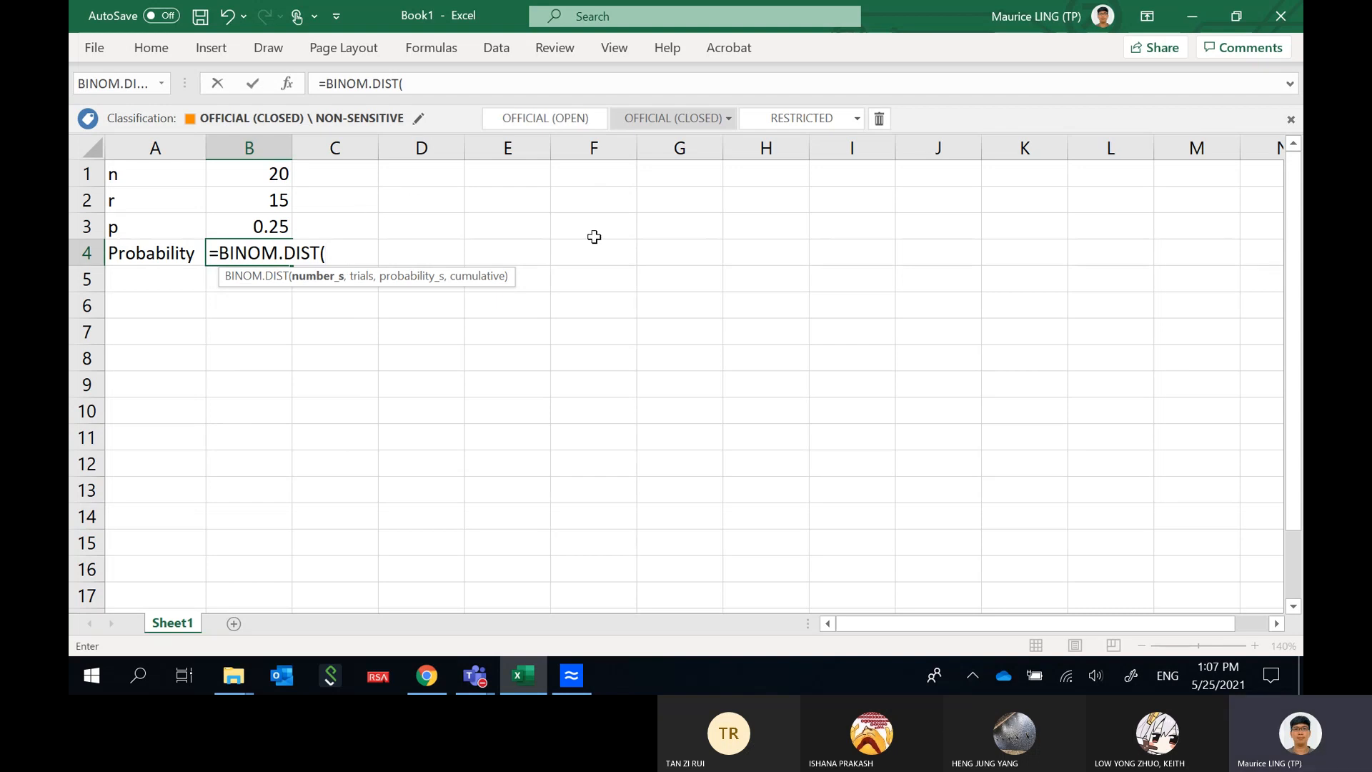
# Complete the BINOM.DIST formula with B2 as number_s, B1 as trials, B3 as probability_s and FALSE as cumulative.
pyautogui.click(285, 205)
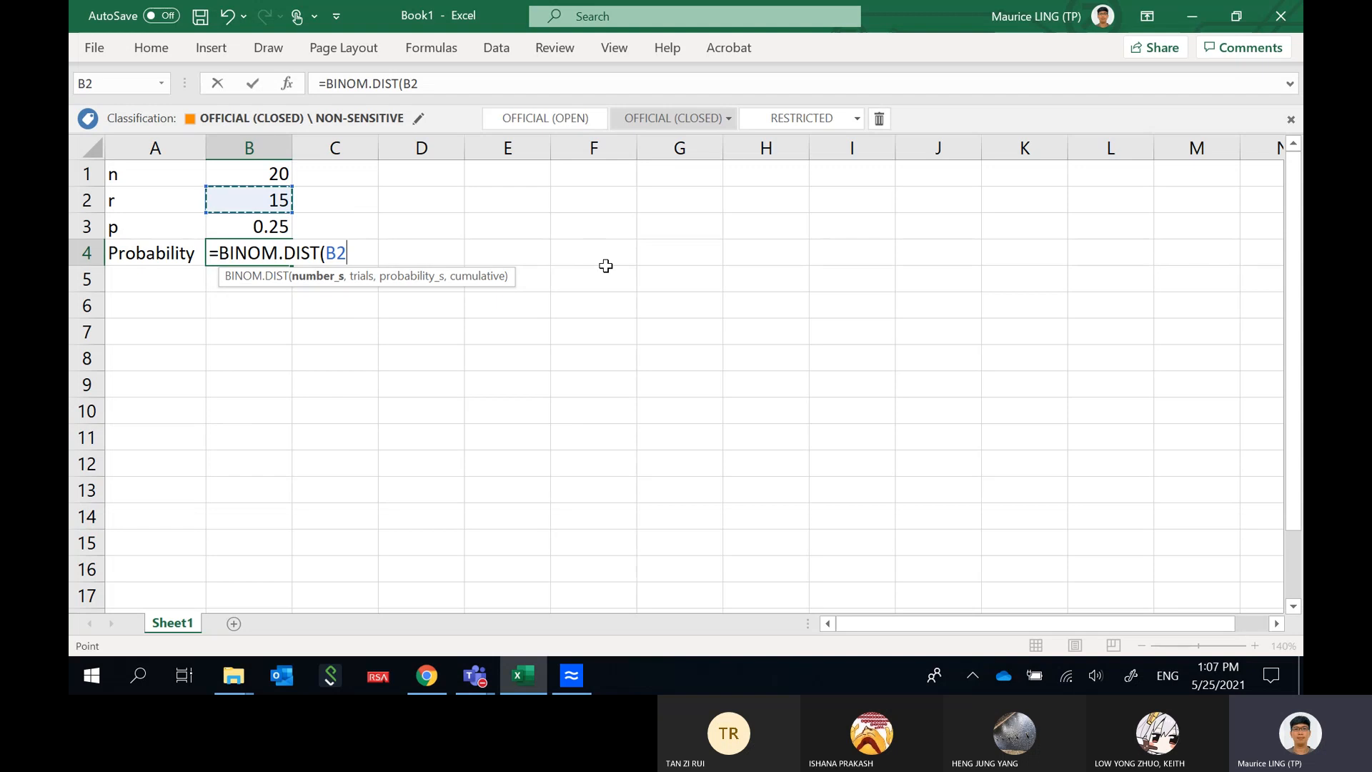
pyautogui.write(',')
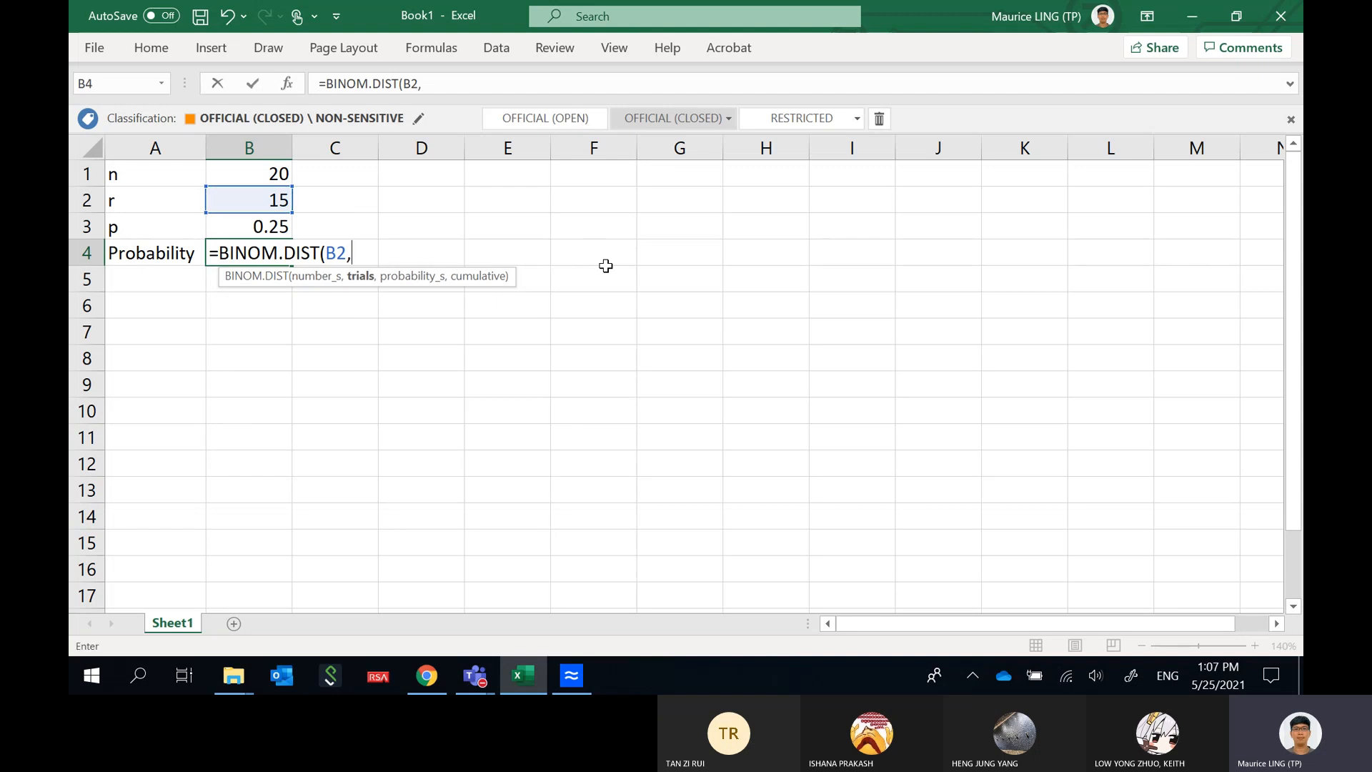
pyautogui.click(276, 172)
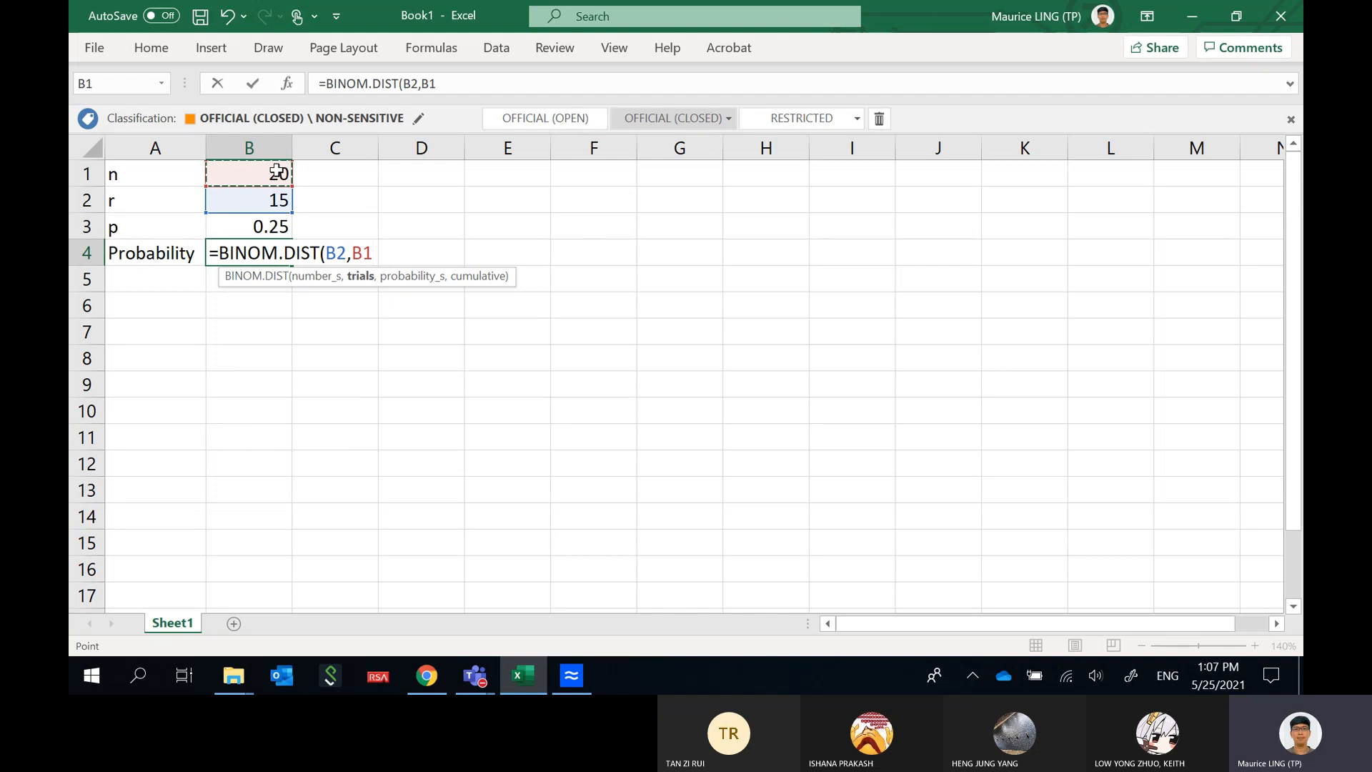
pyautogui.write(',')
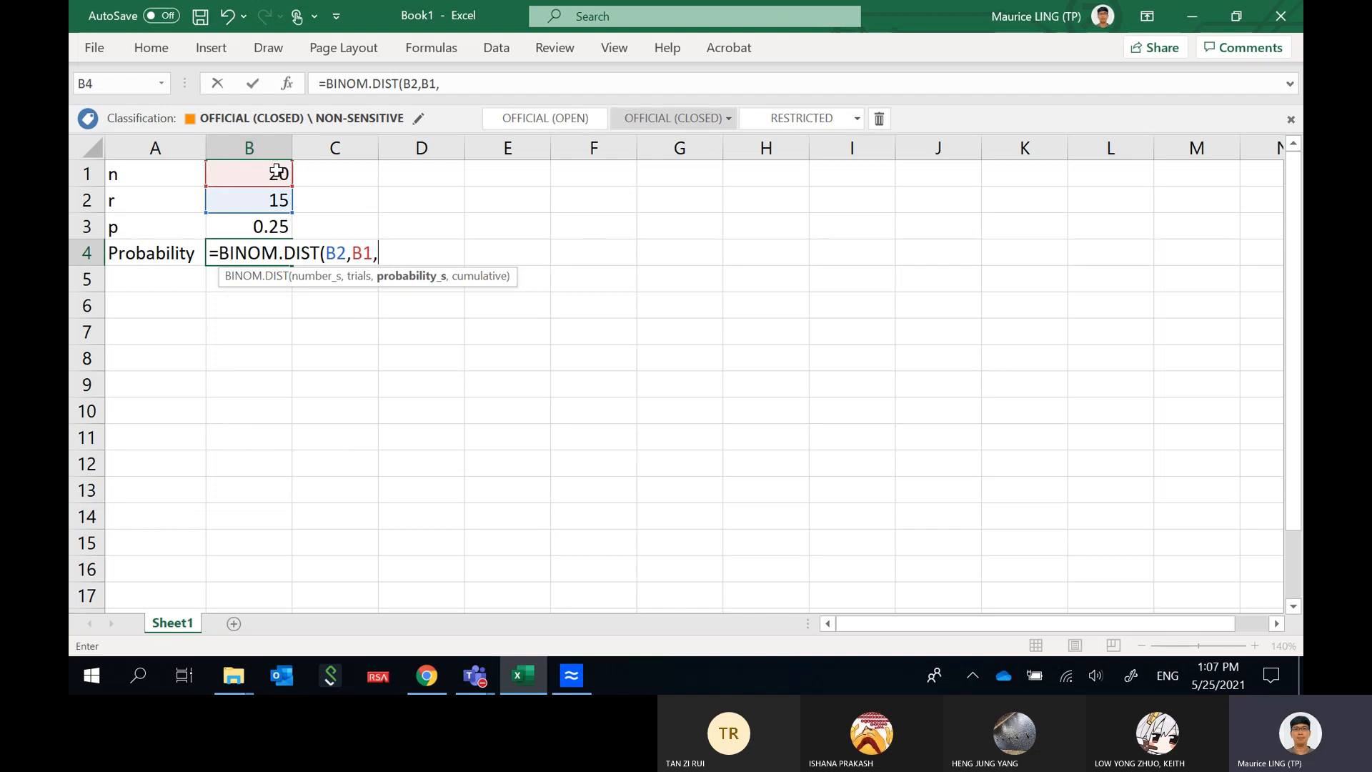
pyautogui.click(249, 229)
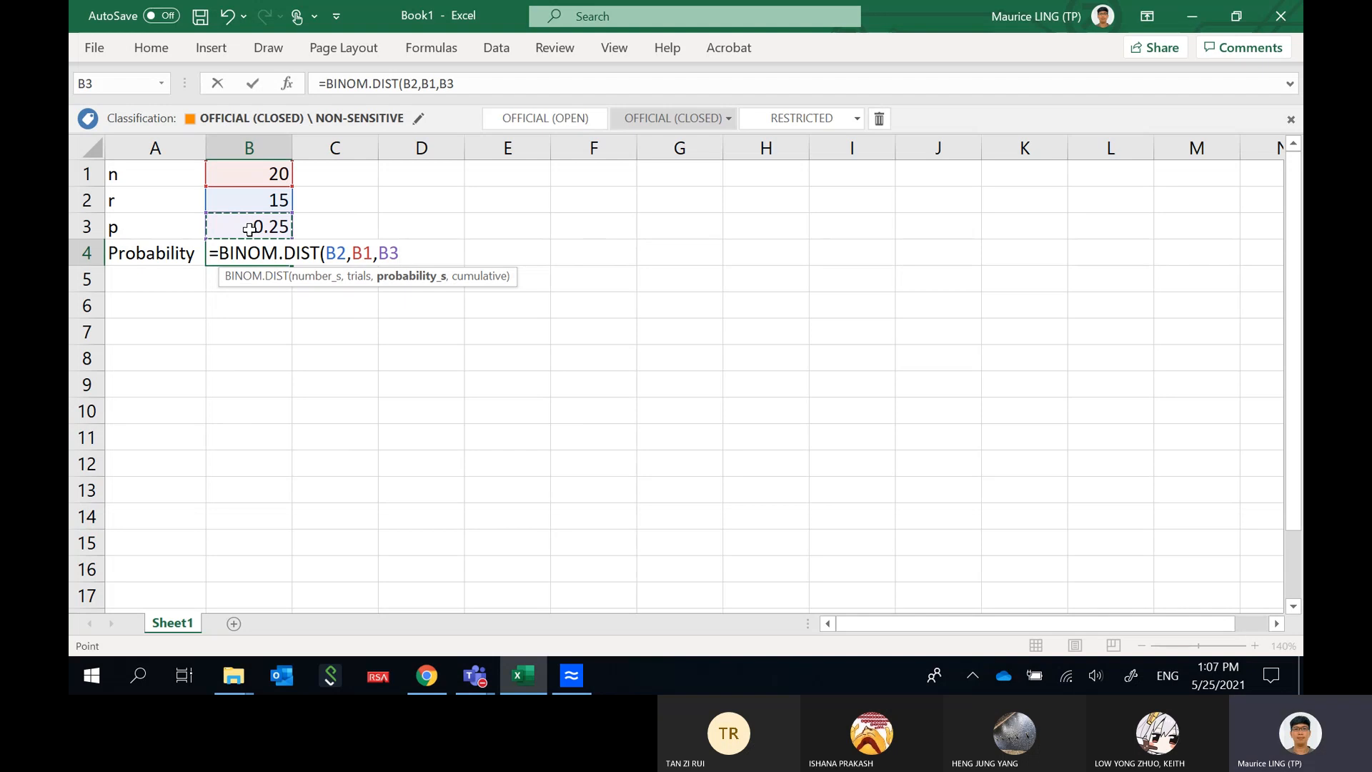
pyautogui.write(',')
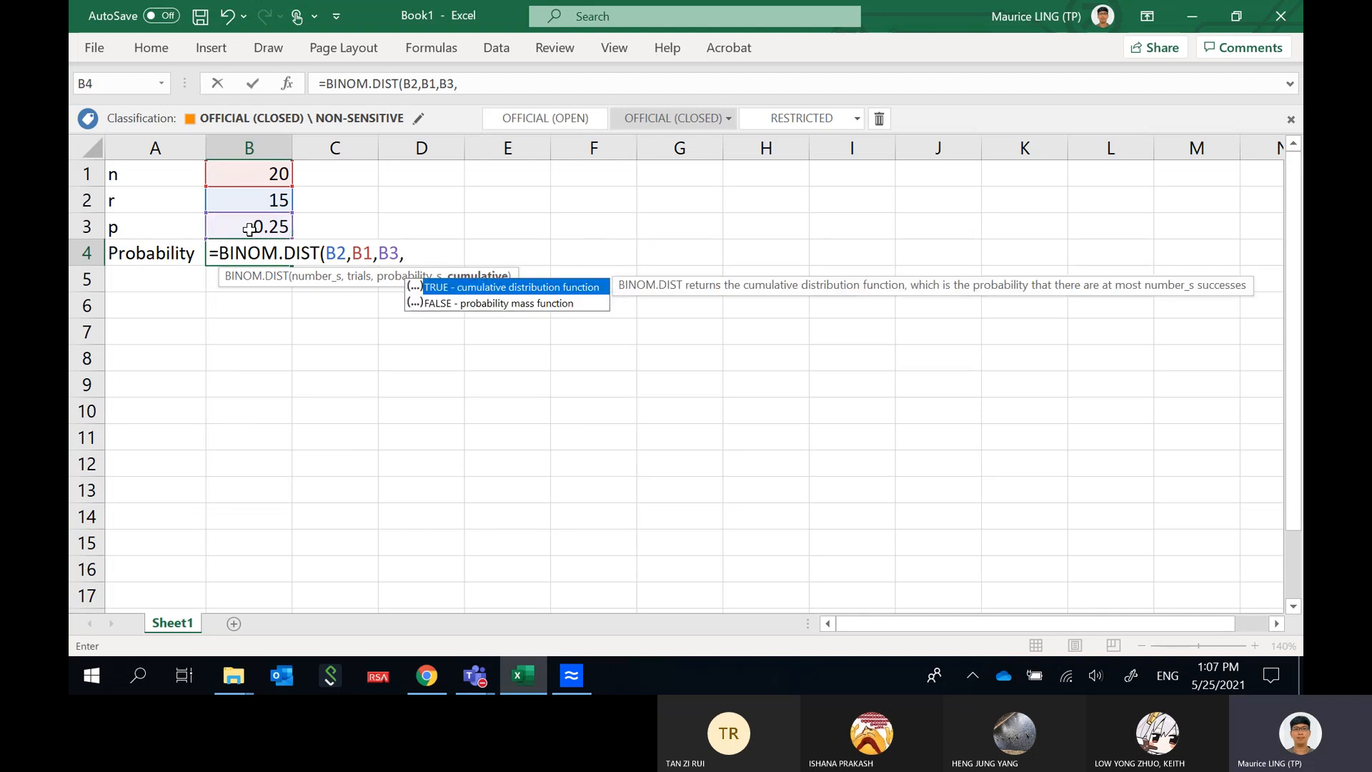
pyautogui.click(463, 302)
pyautogui.doubleClick(463, 303)
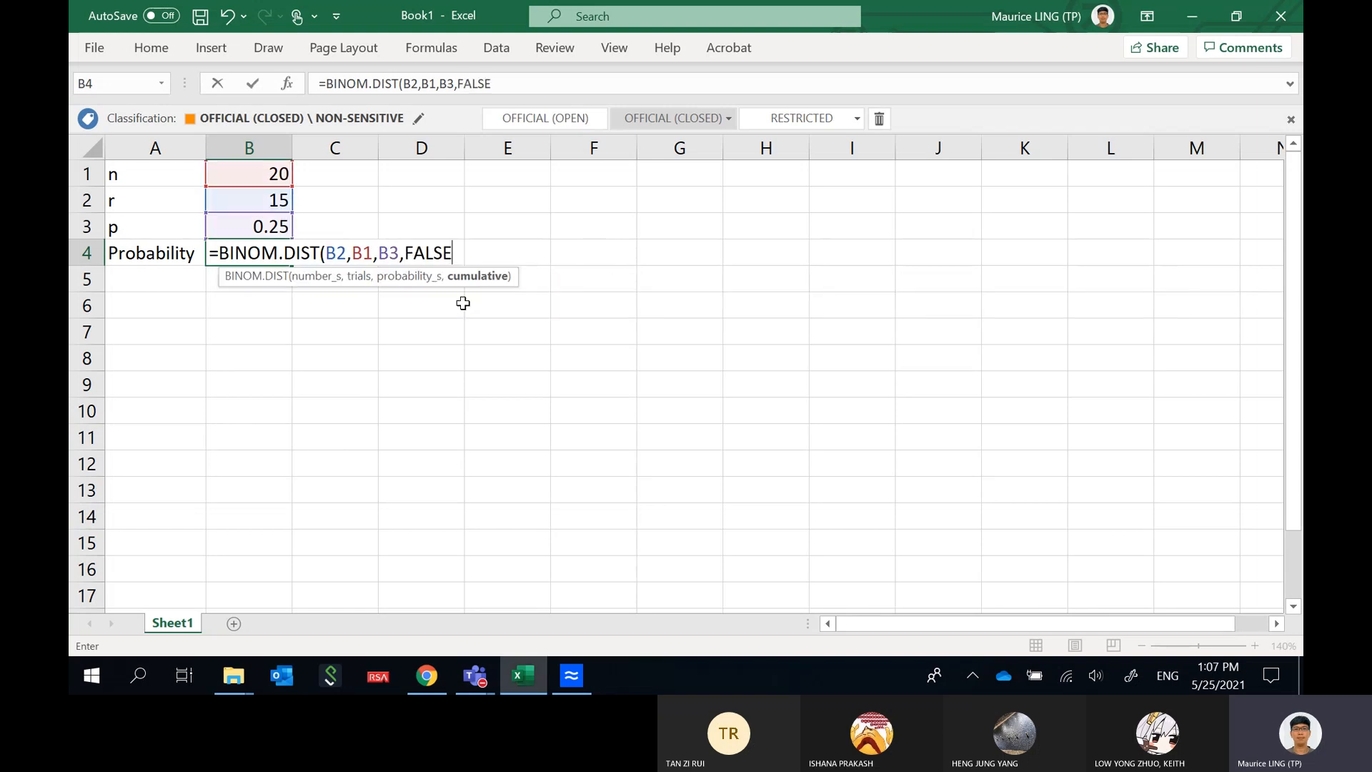
pyautogui.write(')')
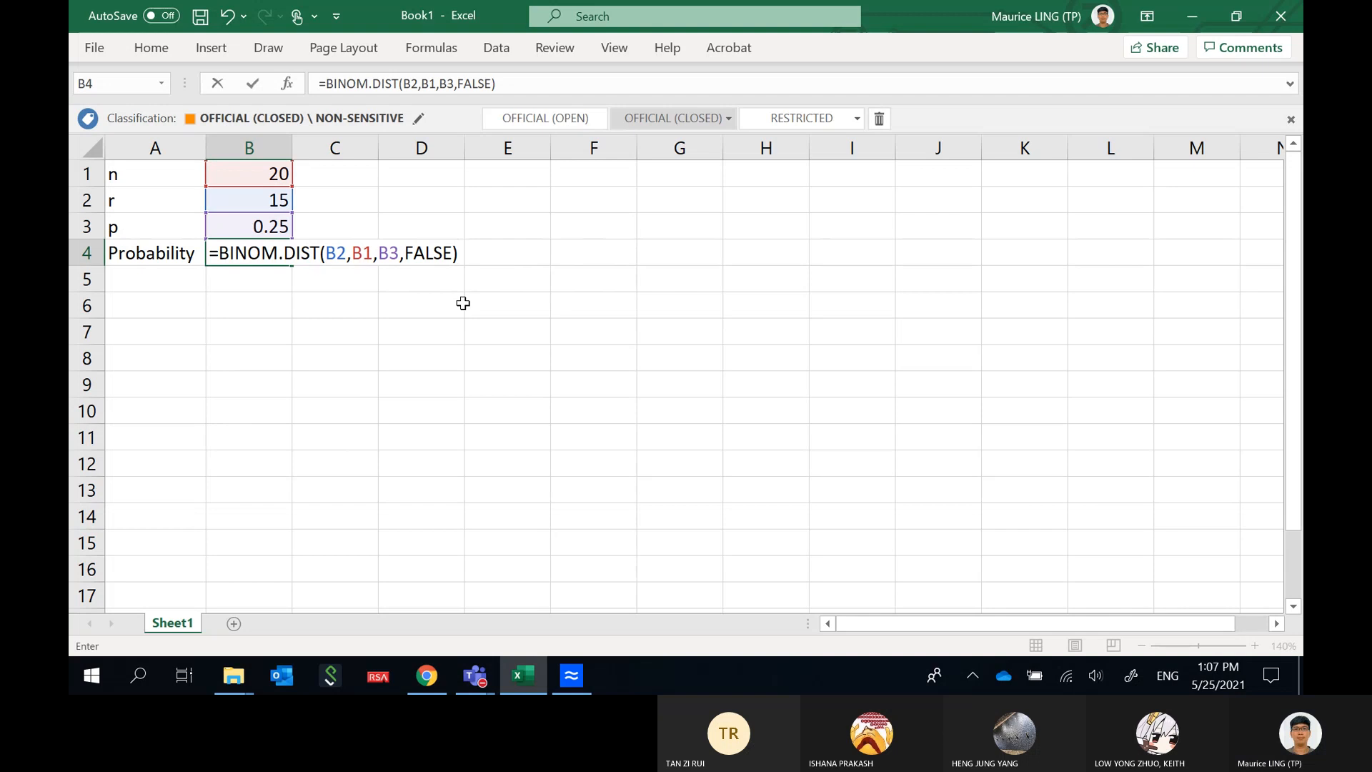
pyautogui.press('Return')
# Check the argument names in the B4 formula and enter "trials" in C1 and "number_s" in C2 beside the n and r values.
pyautogui.press('Right')
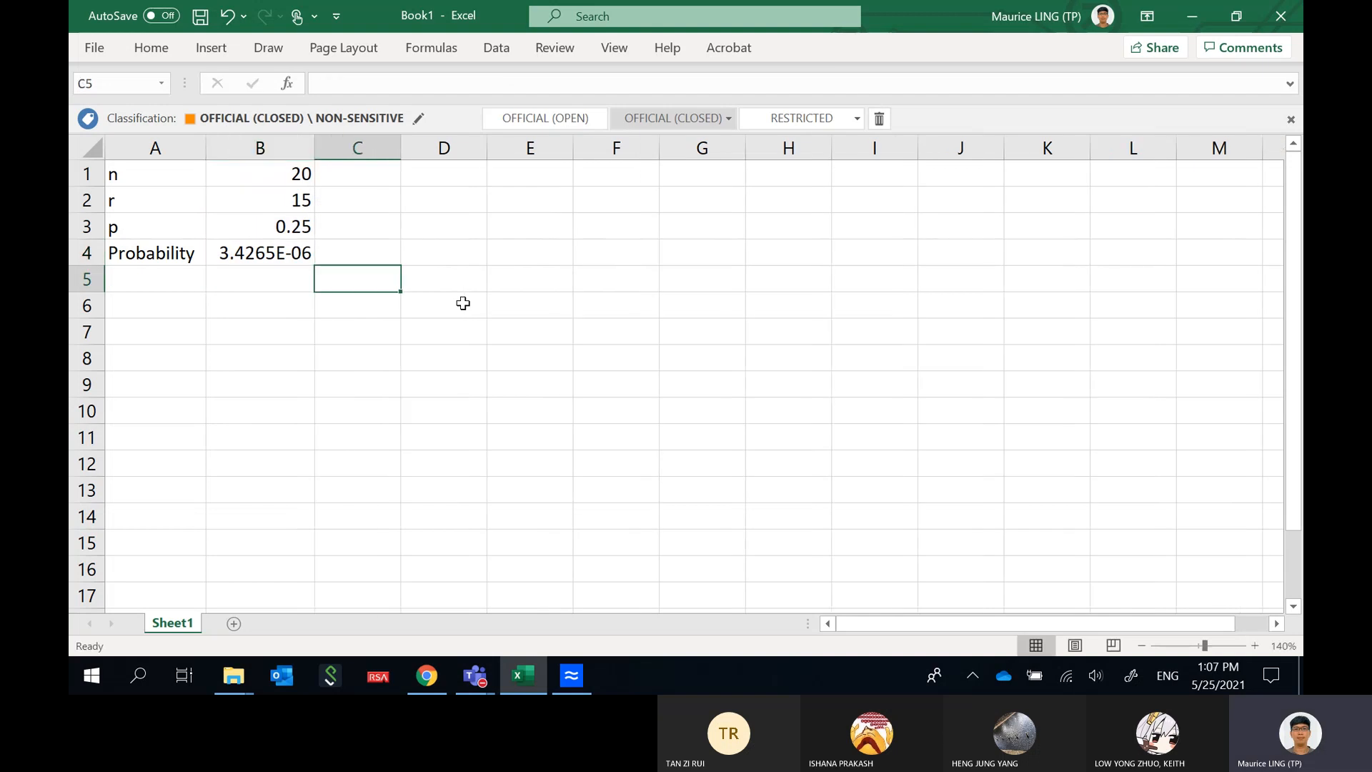
pyautogui.press('Up')
pyautogui.press('Up')
pyautogui.press('Up')
pyautogui.press('Up')
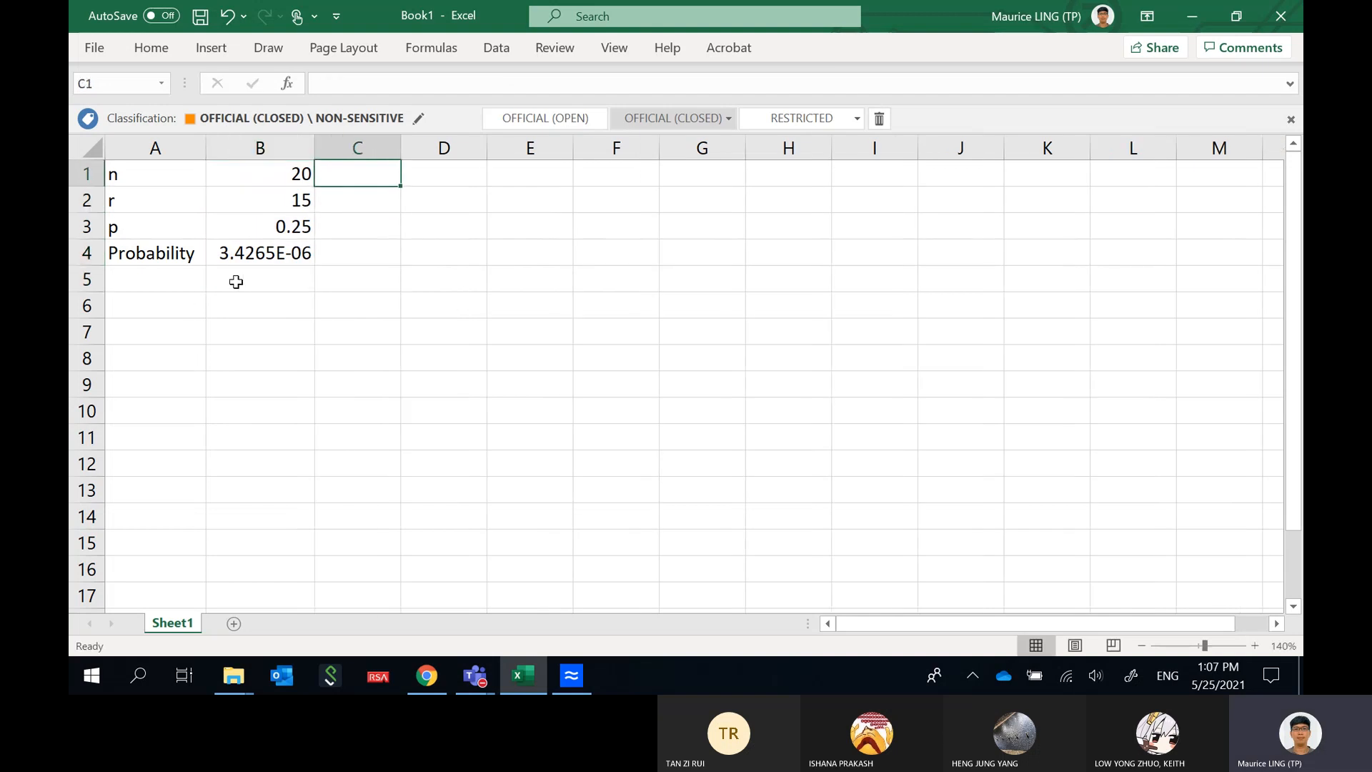
pyautogui.click(250, 251)
pyautogui.click(428, 84)
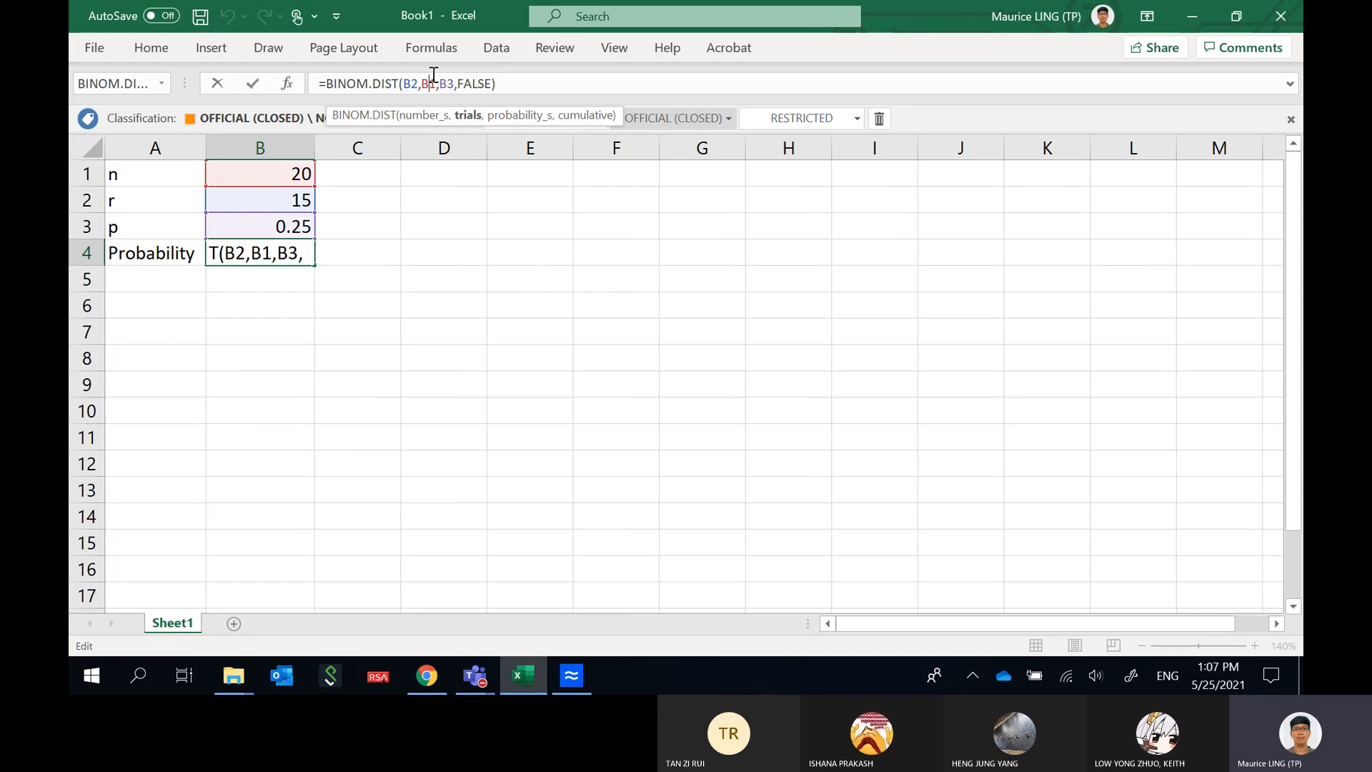
pyautogui.click(350, 176)
pyautogui.write('ials')
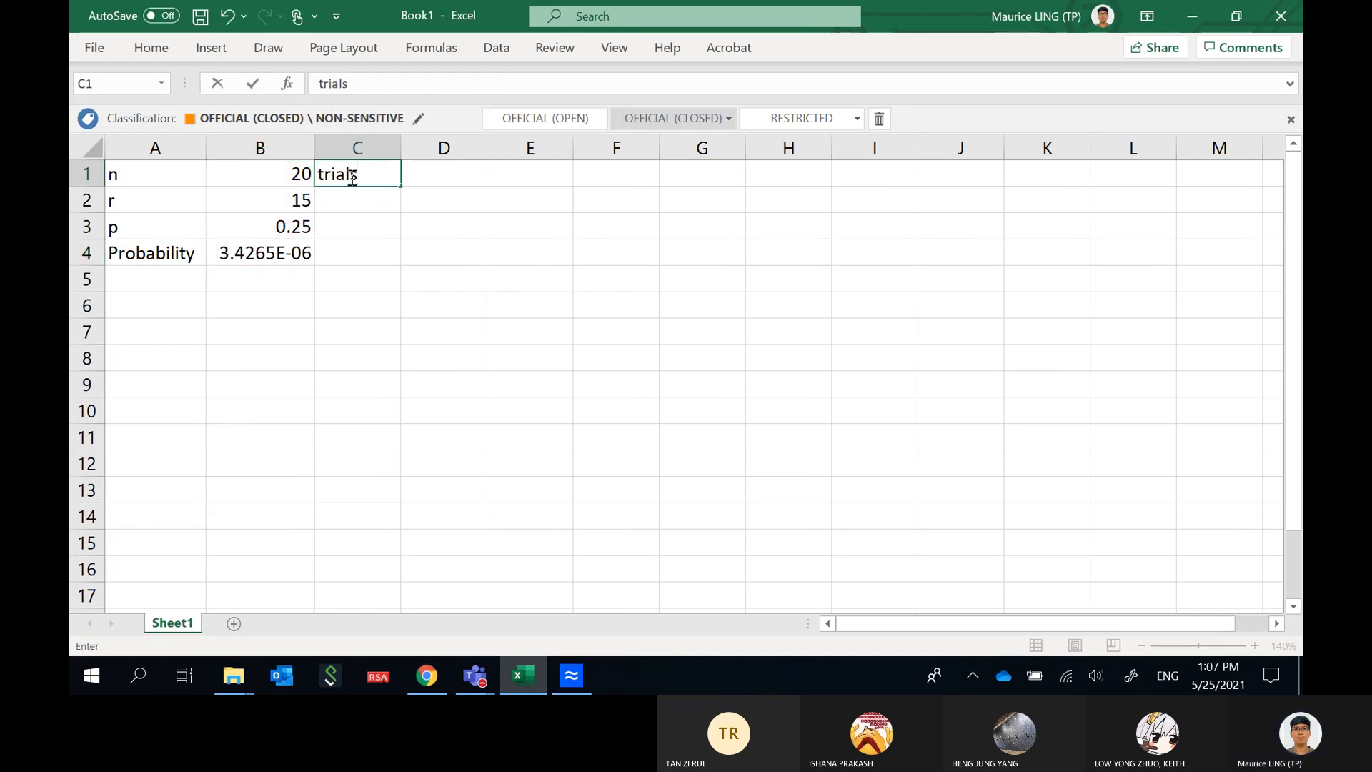
pyautogui.press('Return')
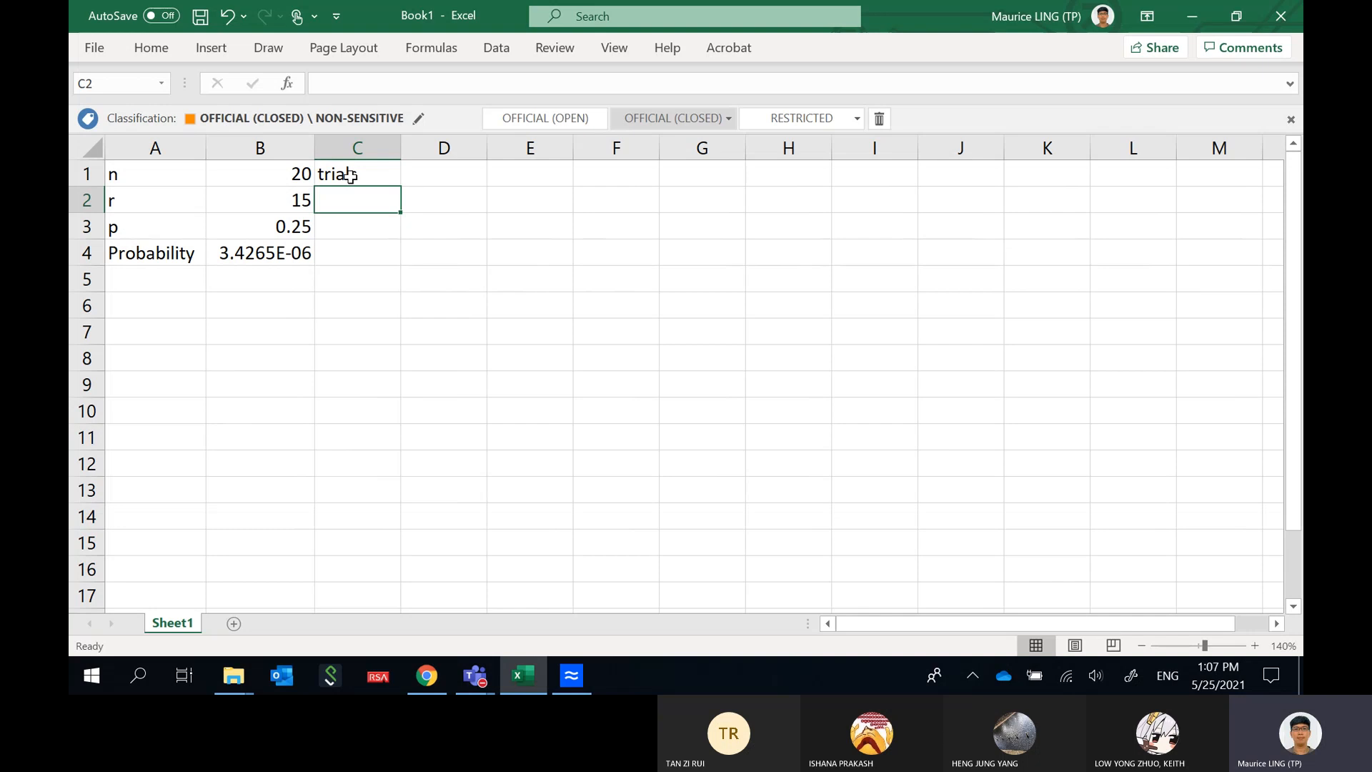
pyautogui.write('number_s')
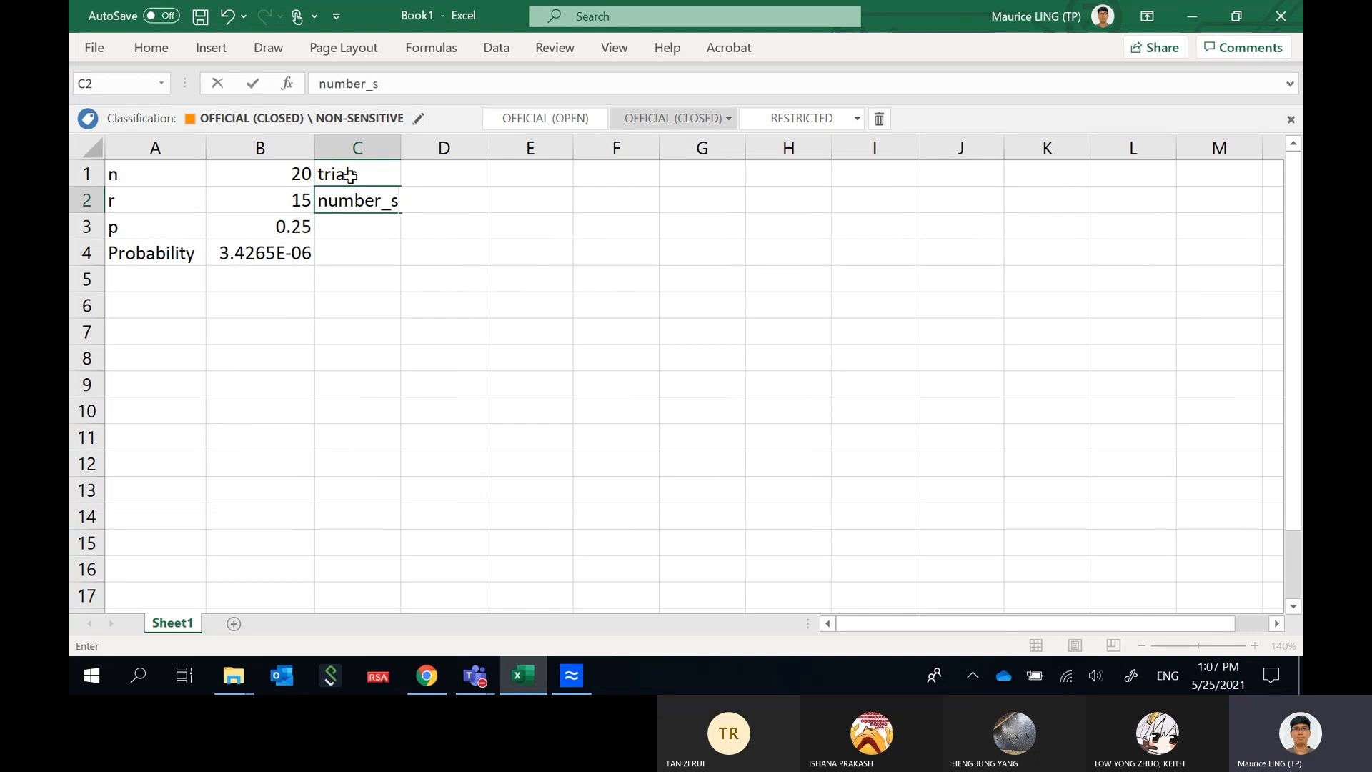
pyautogui.press('Return')
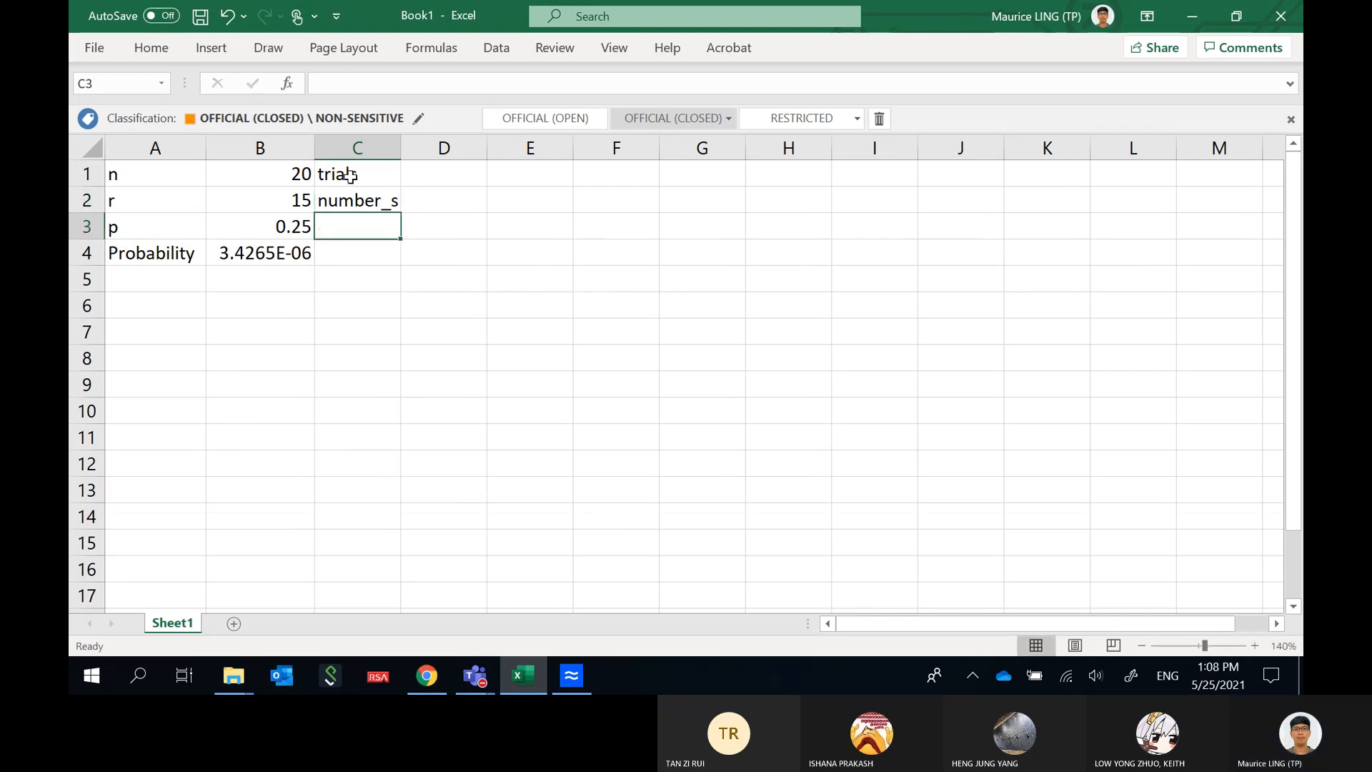
pyautogui.click(279, 252)
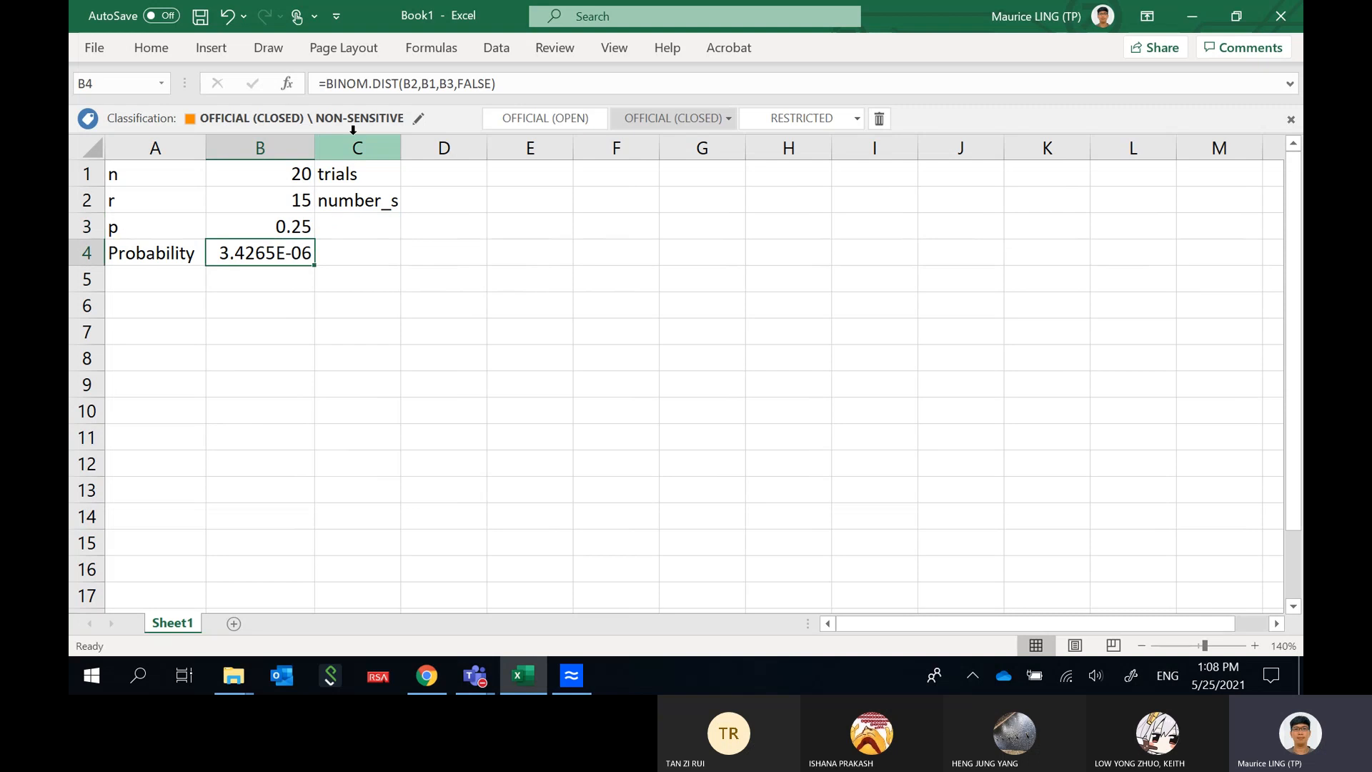
pyautogui.click(443, 83)
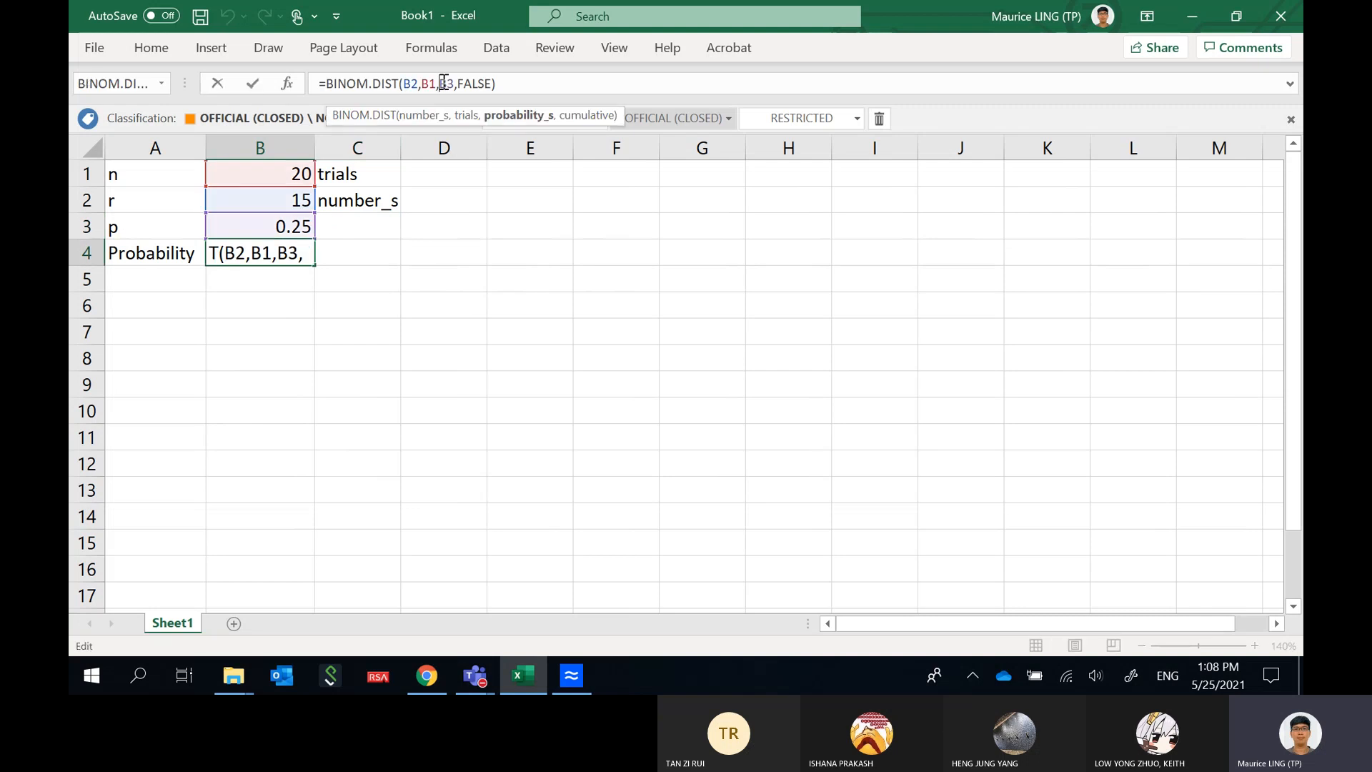
pyautogui.click(349, 230)
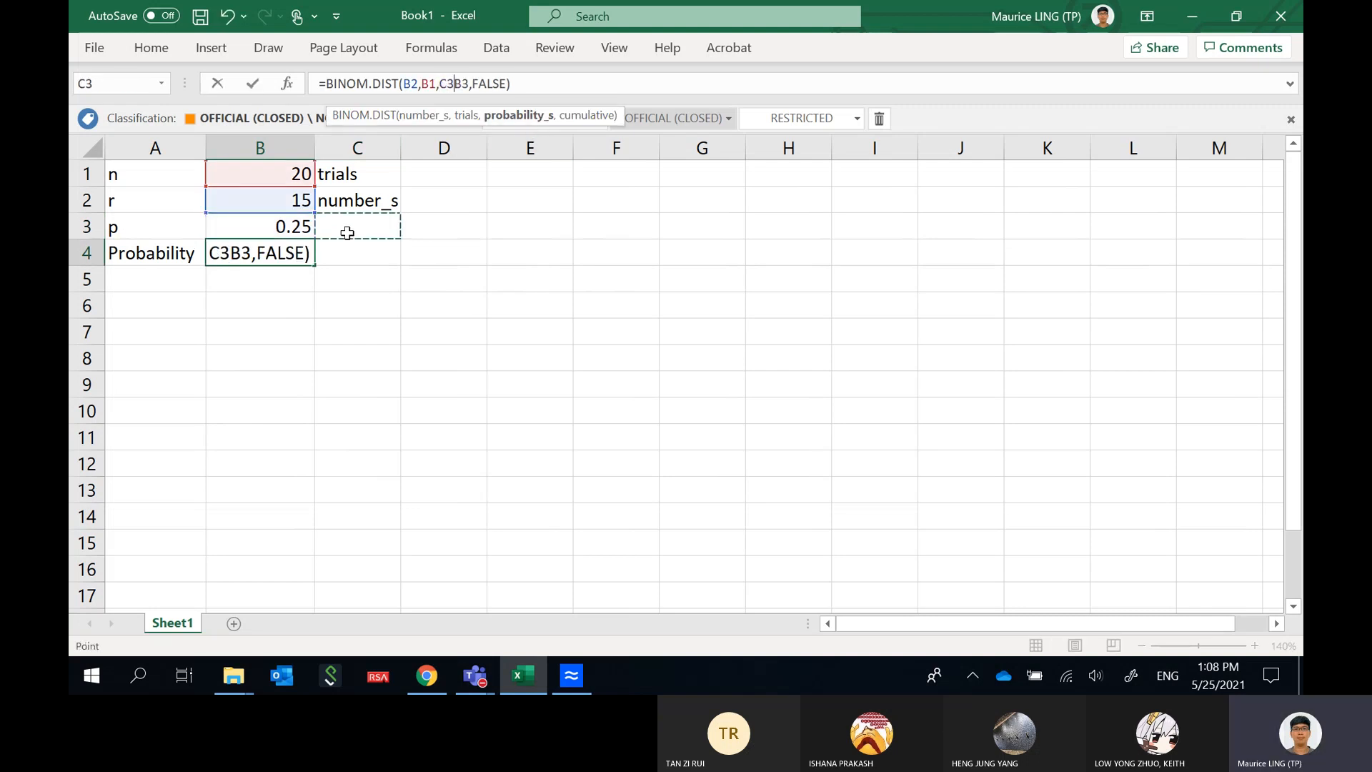
pyautogui.press('BackSpace')
pyautogui.press('BackSpace')
pyautogui.press('Return')
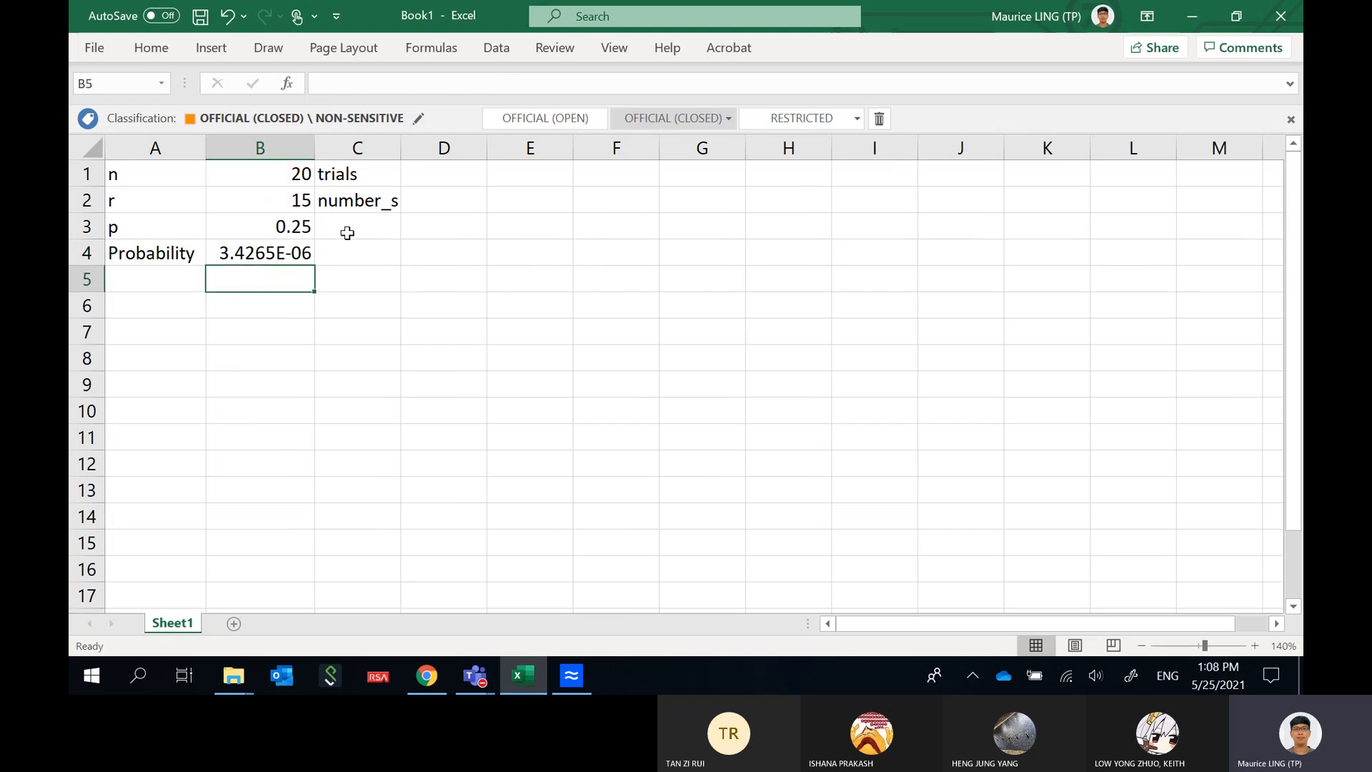
# Enter "probability_s" in cell C3 beside the value of p.
pyautogui.click(347, 232)
pyautogui.write('pri')
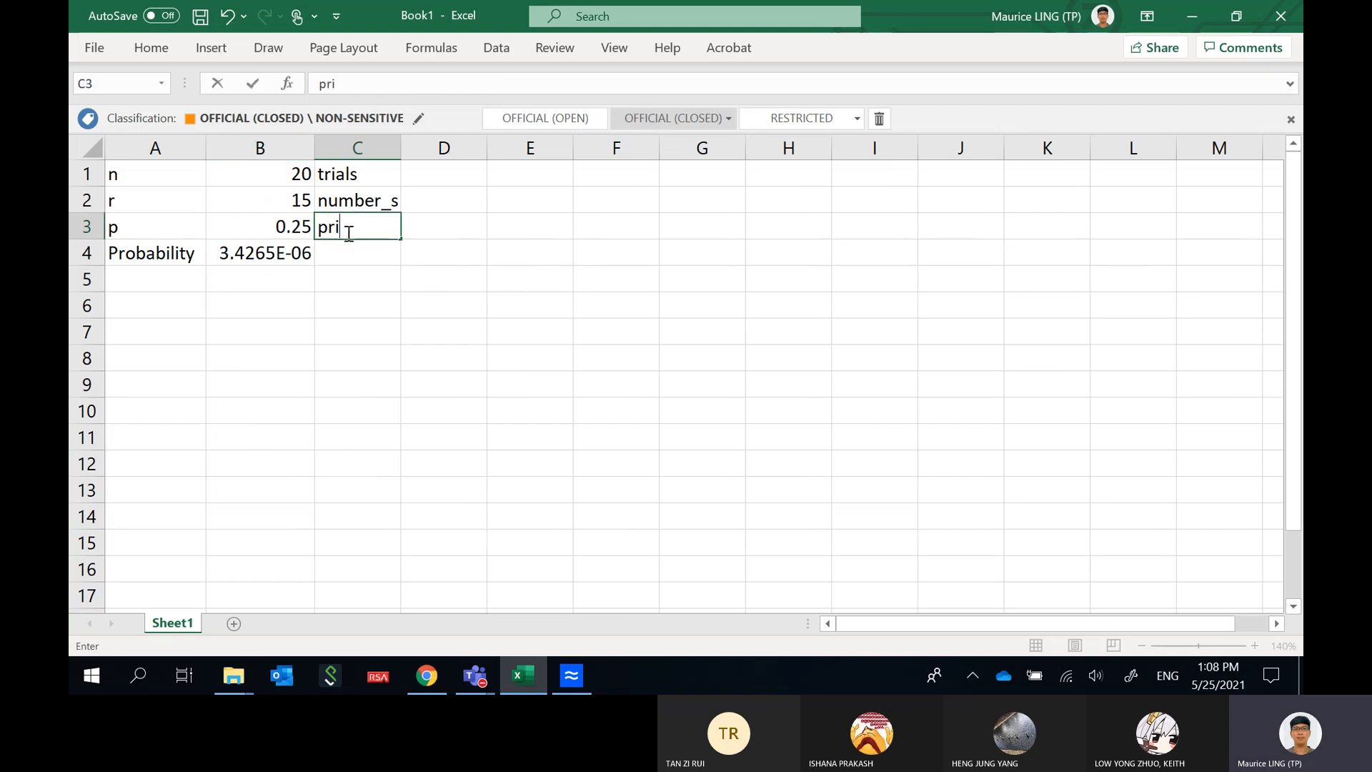
pyautogui.write('obability_s')
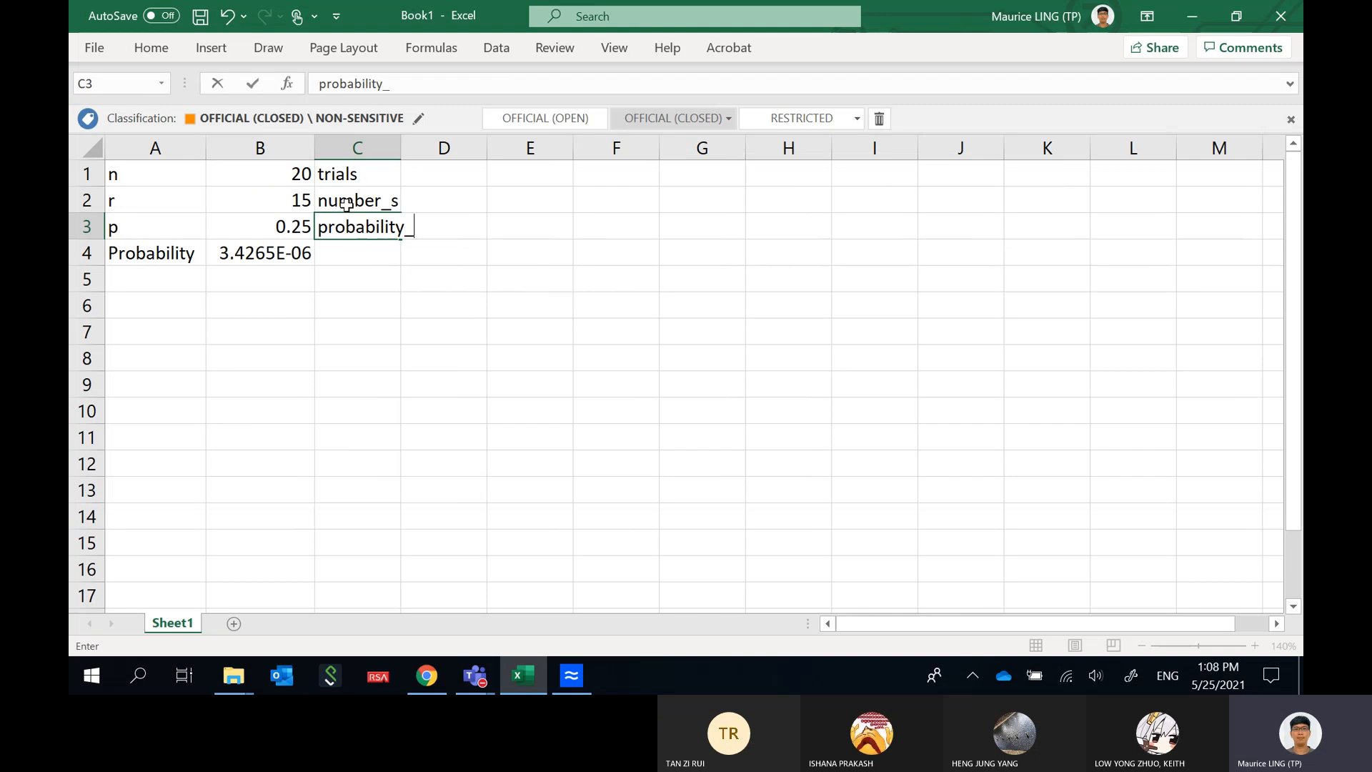
pyautogui.click(350, 275)
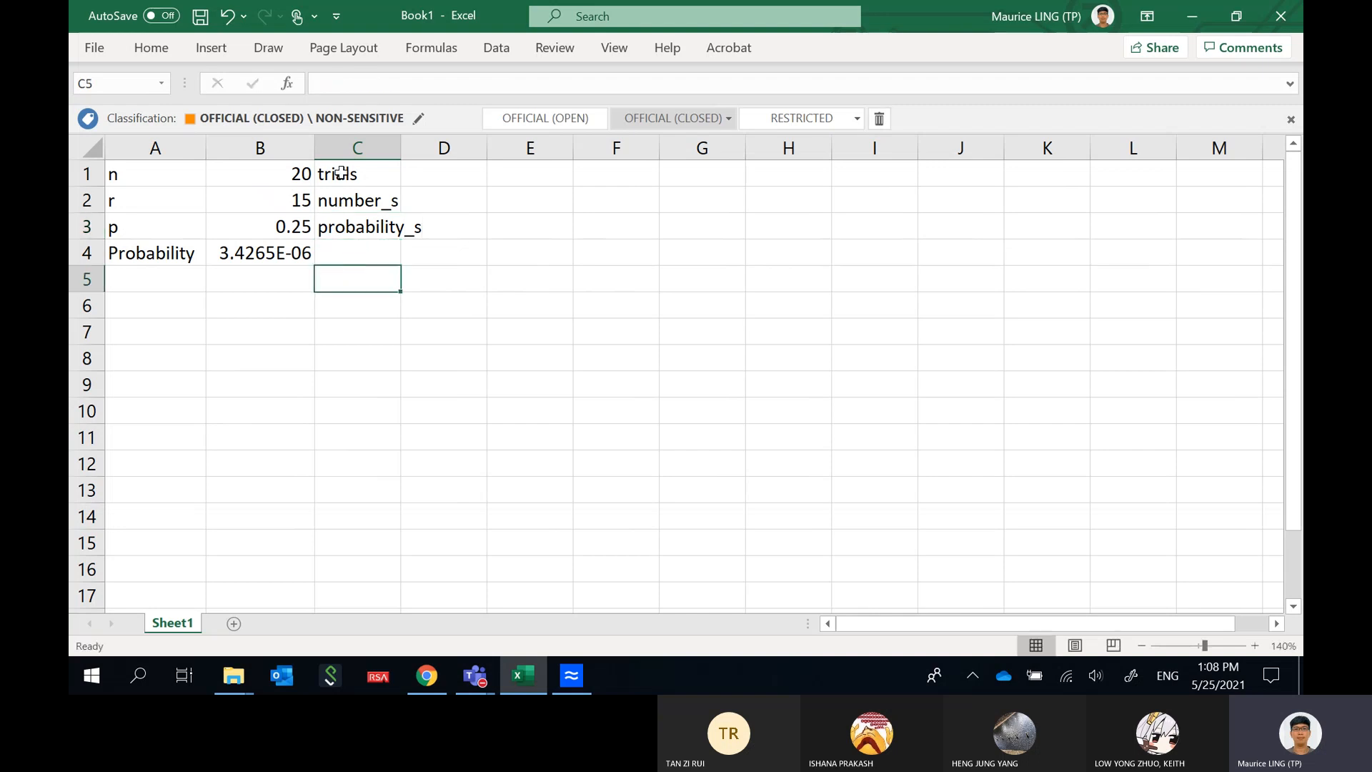
# Examine the options for the cumulative argument in the B4 formula and choose FALSE, the probability mass function, again.
pyautogui.click(295, 258)
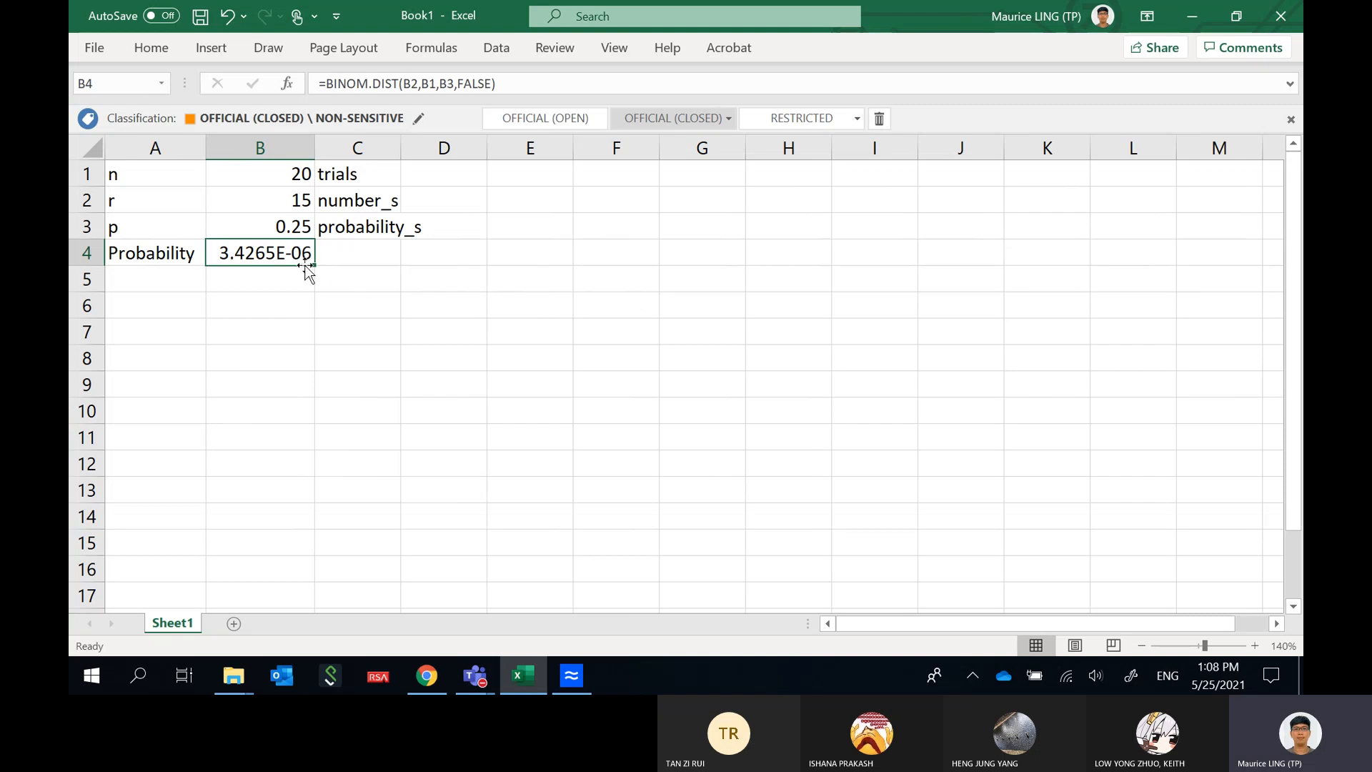
pyautogui.click(485, 83)
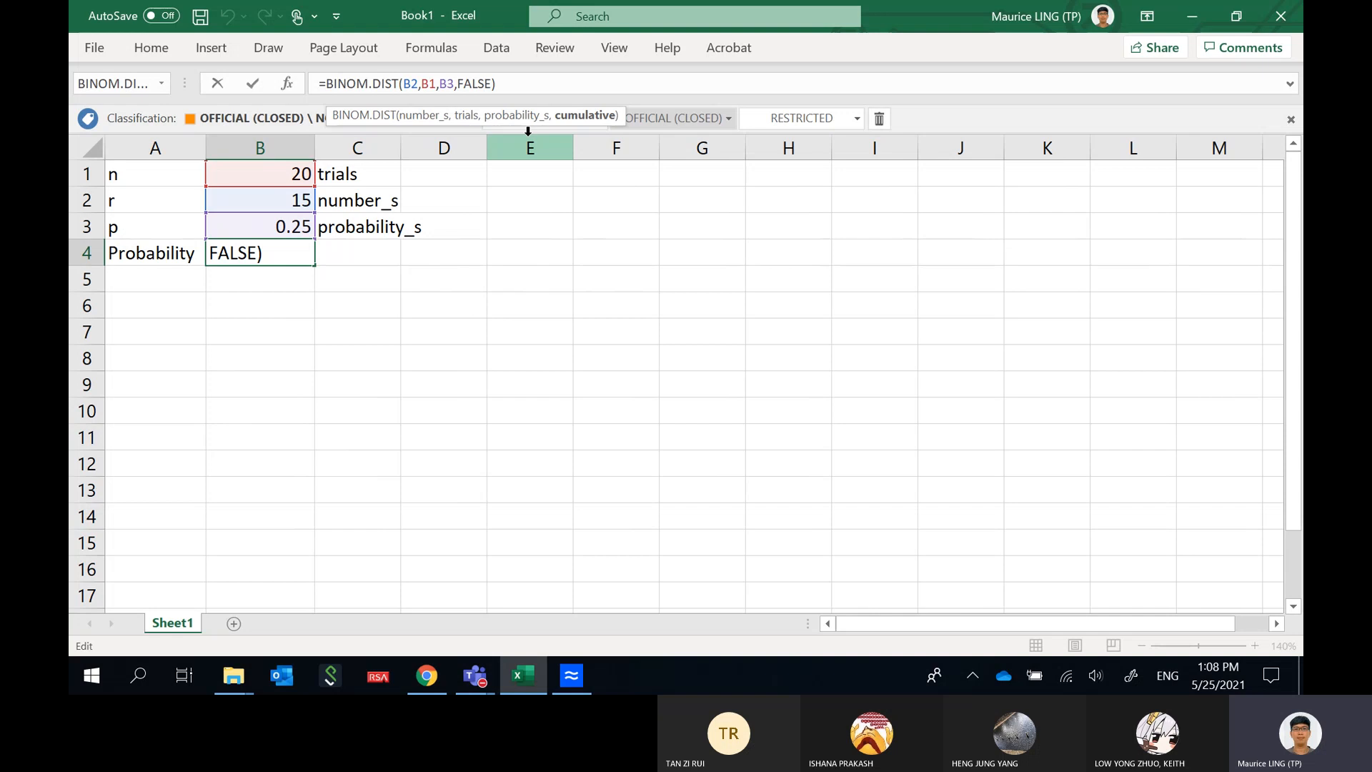
pyautogui.click(278, 253)
pyautogui.click(318, 253)
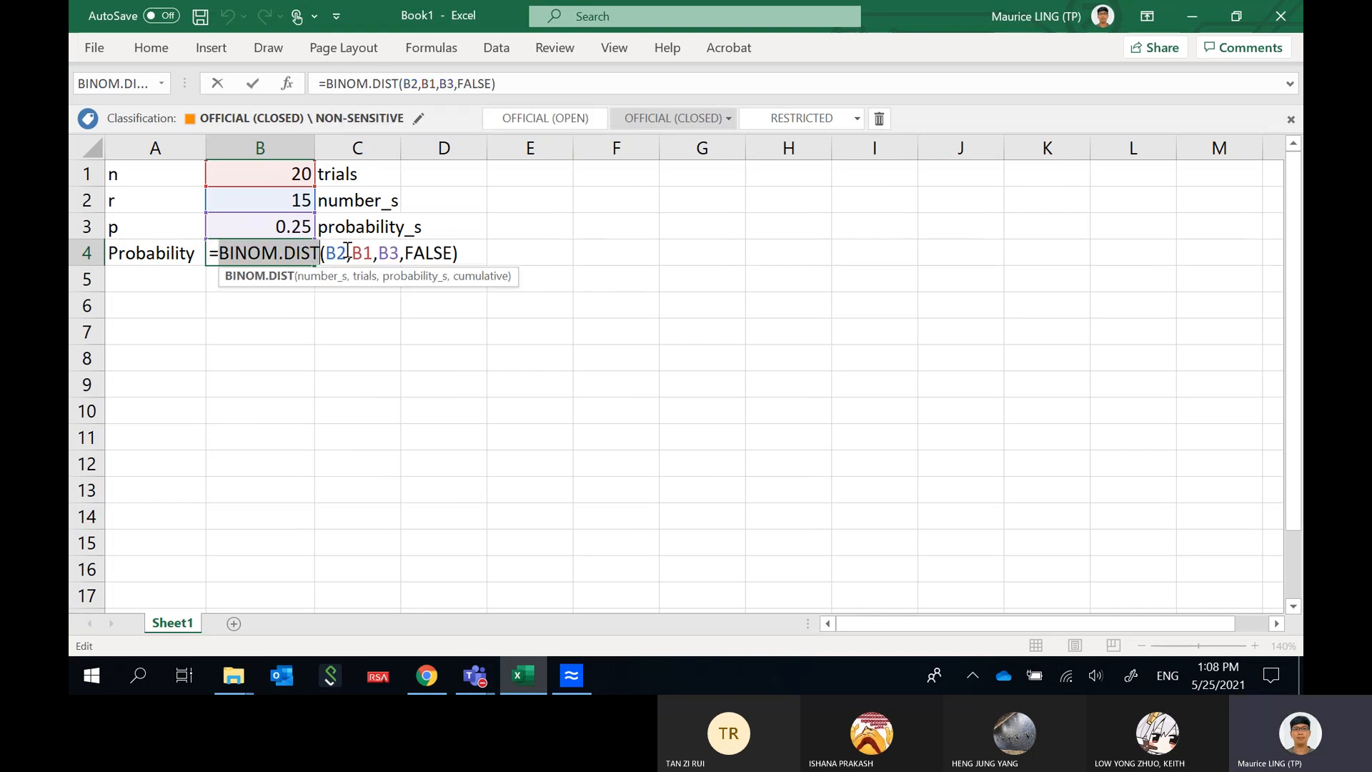
pyautogui.moveTo(405, 254); pyautogui.dragTo(453, 253)
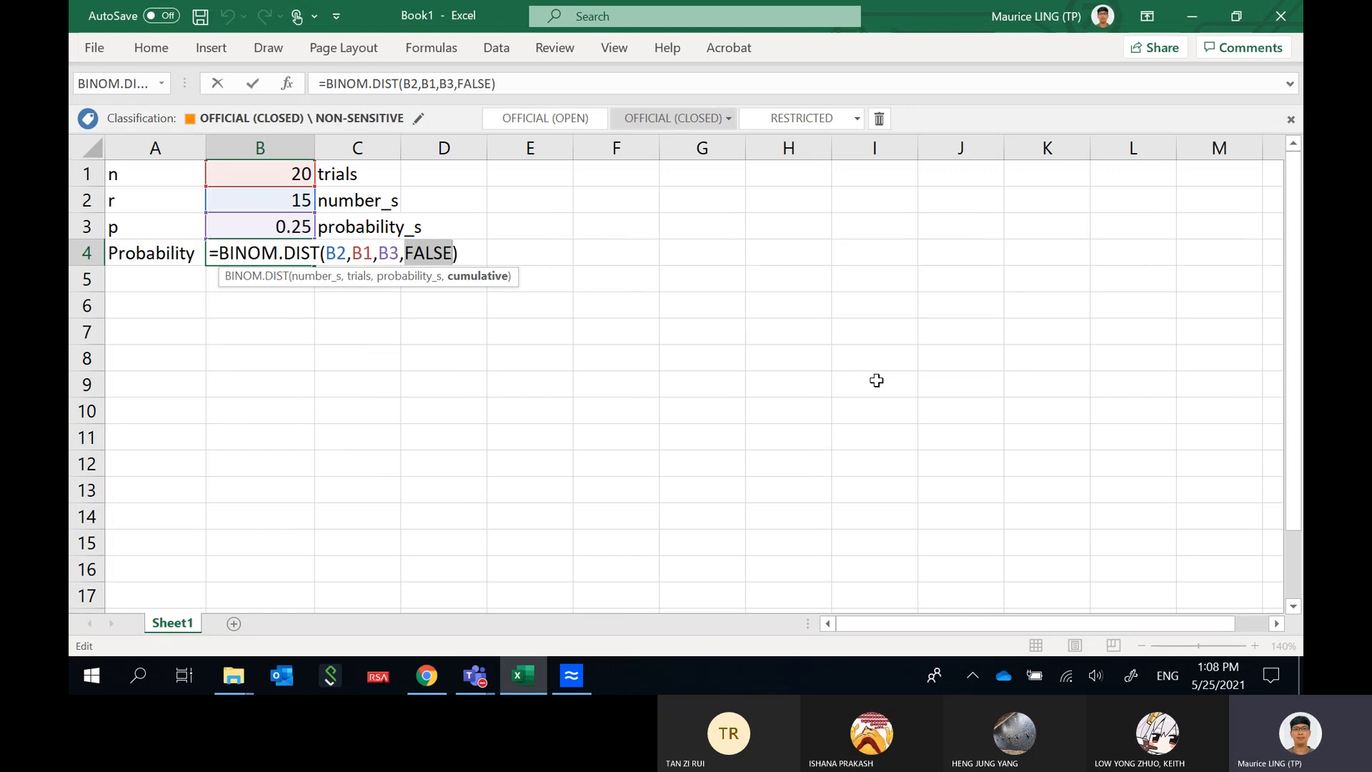
pyautogui.press('BackSpace')
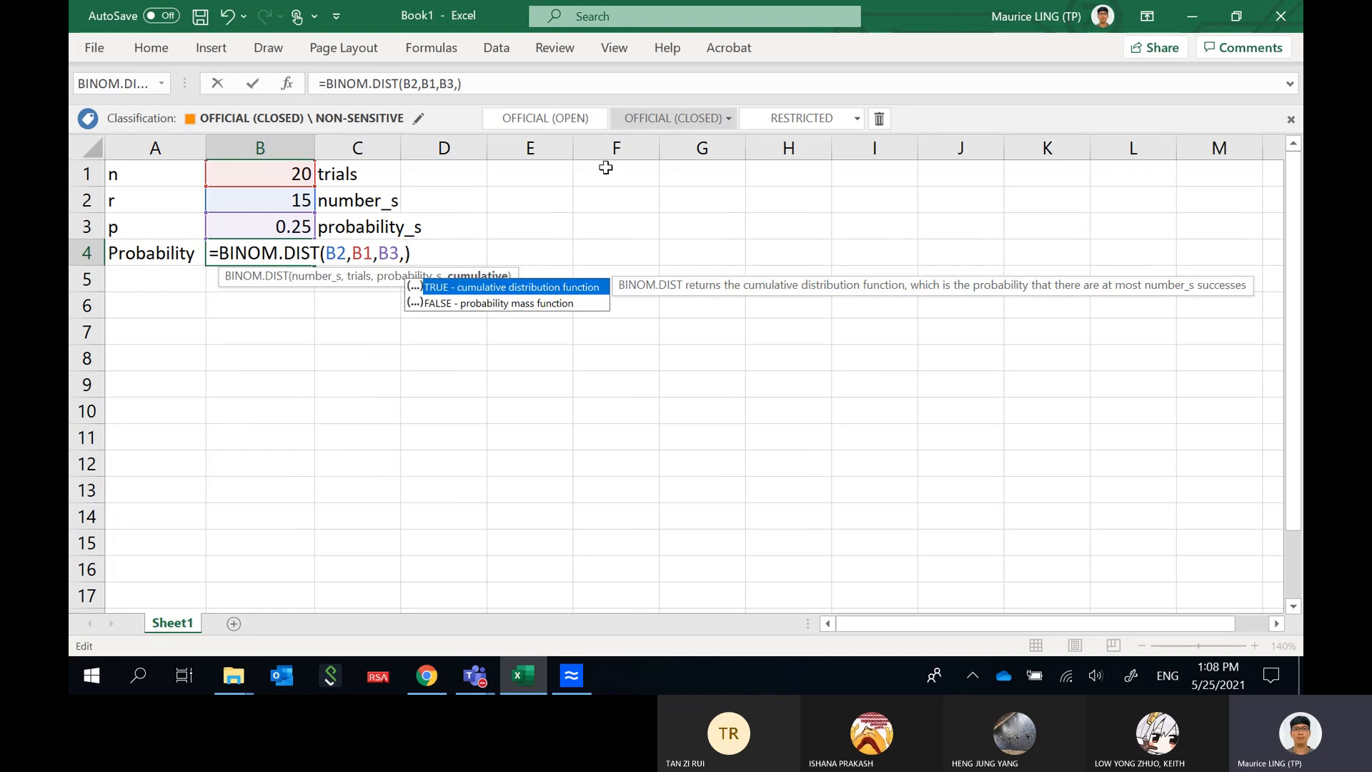
pyautogui.doubleClick(524, 303)
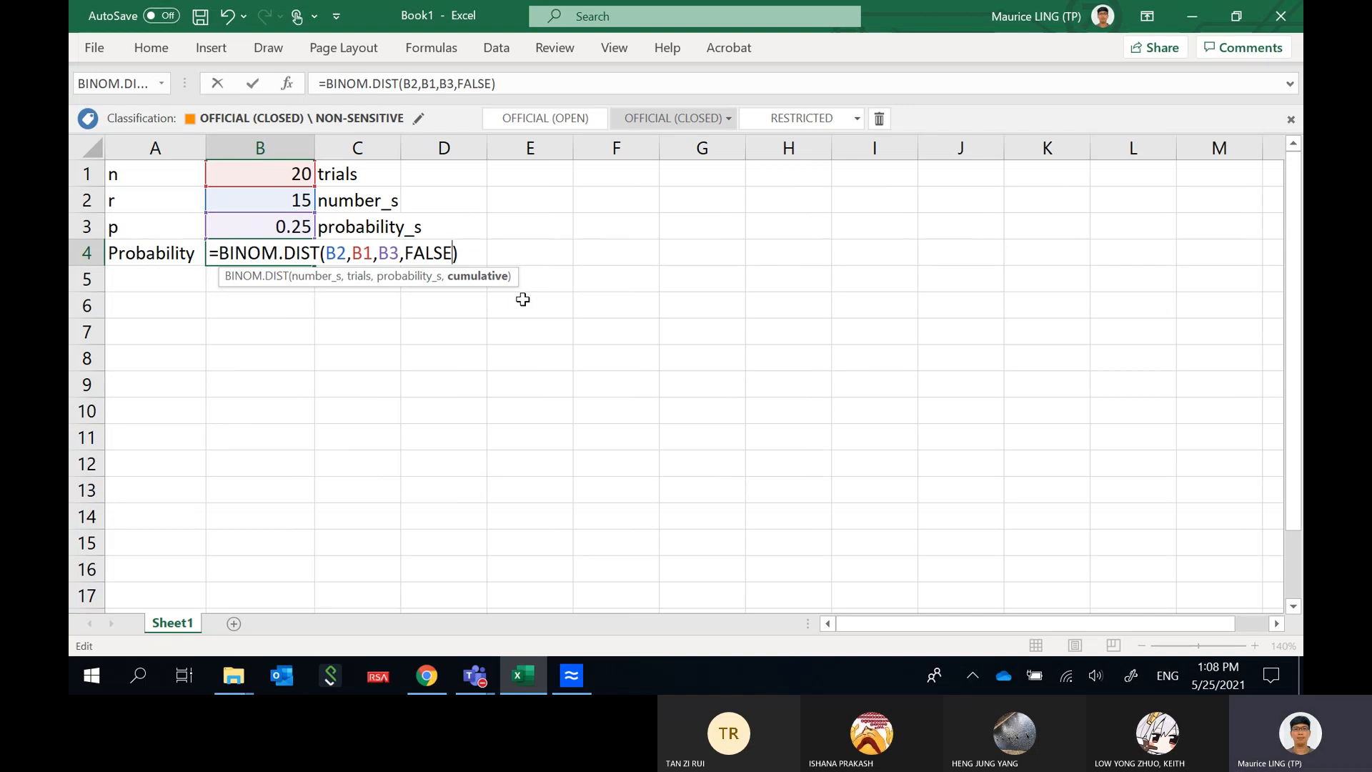
pyautogui.press('Return')
# Enter the note "if cumulative = FALSE, getting the probability of getting 15 out of 20 marks" in cell D4.
pyautogui.press('Right')
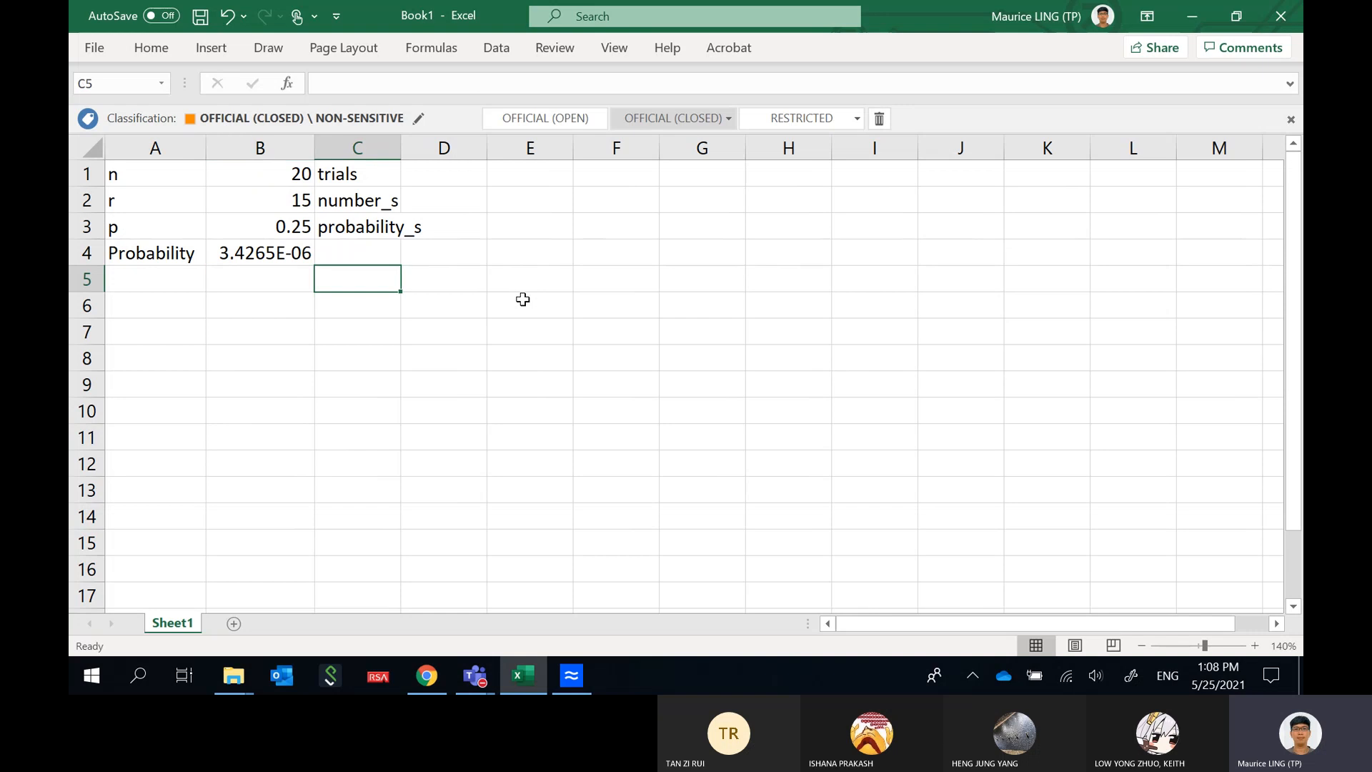
pyautogui.press('Up')
pyautogui.press('Right')
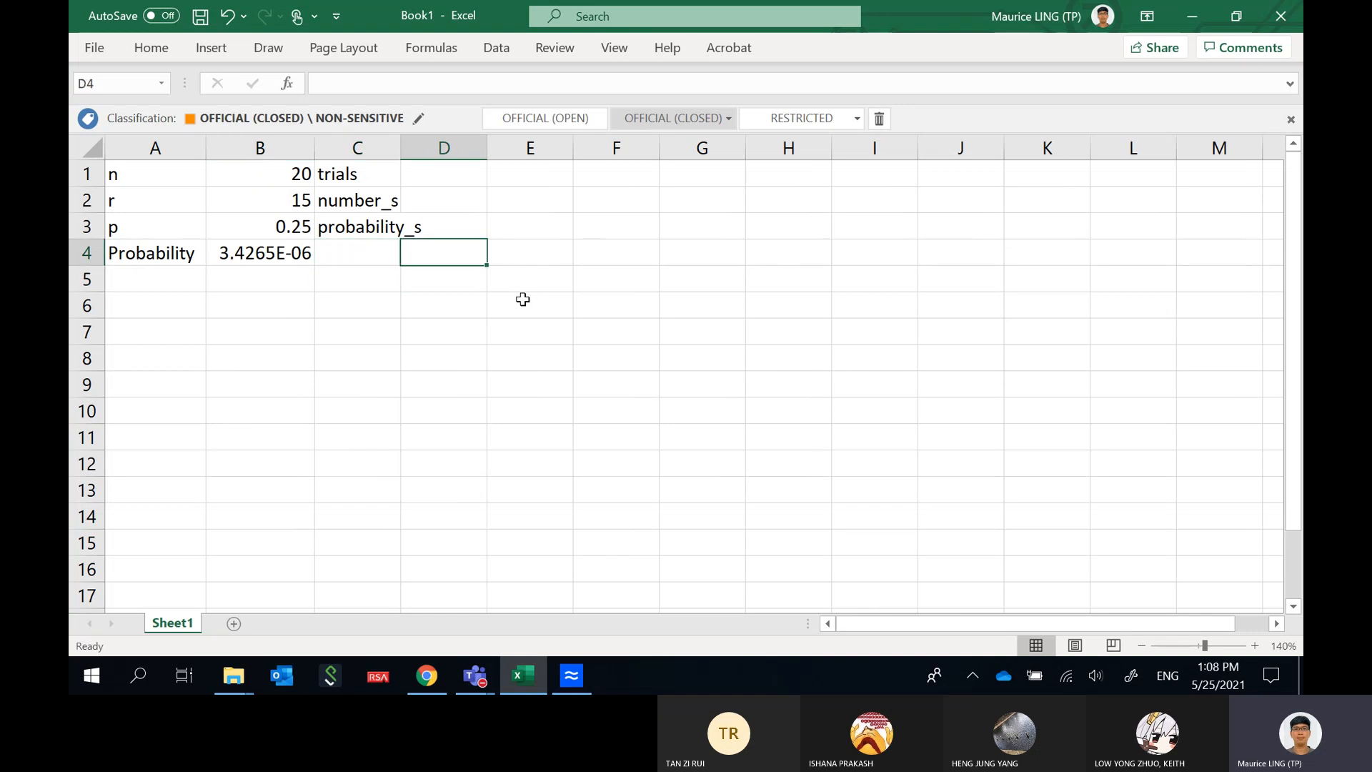
pyautogui.write('i')
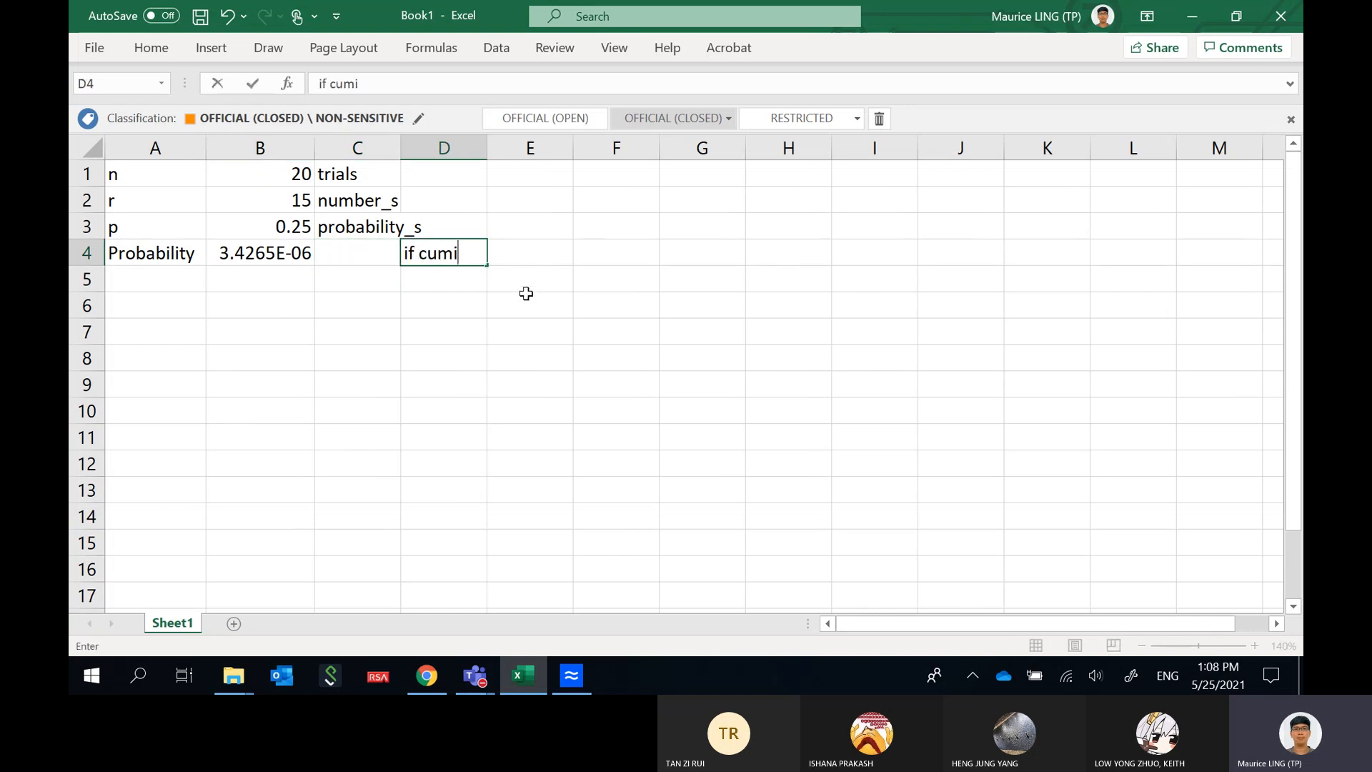
pyautogui.write('f cumulative = FASLE')
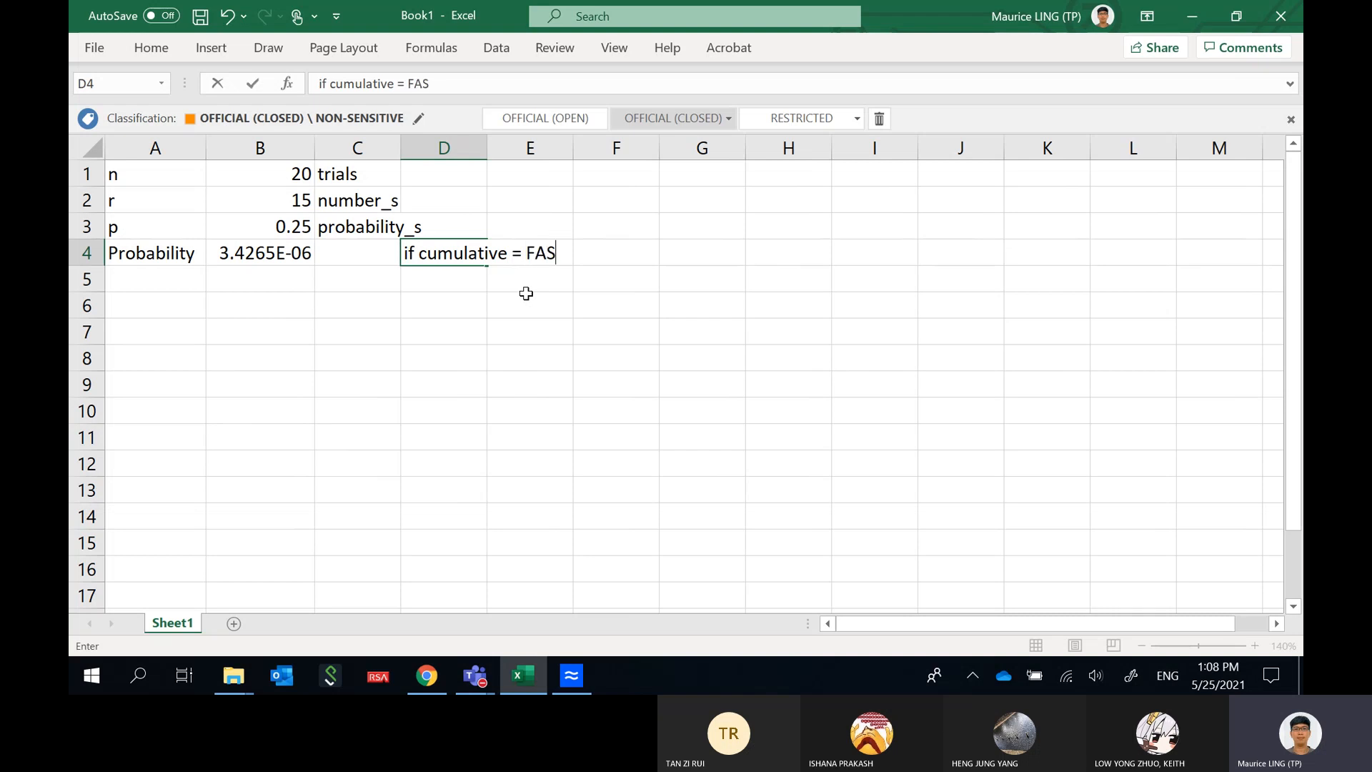
pyautogui.press('BackSpace')
pyautogui.press('BackSpace')
pyautogui.press('BackSpace')
pyautogui.write('LSE, getting the pro')
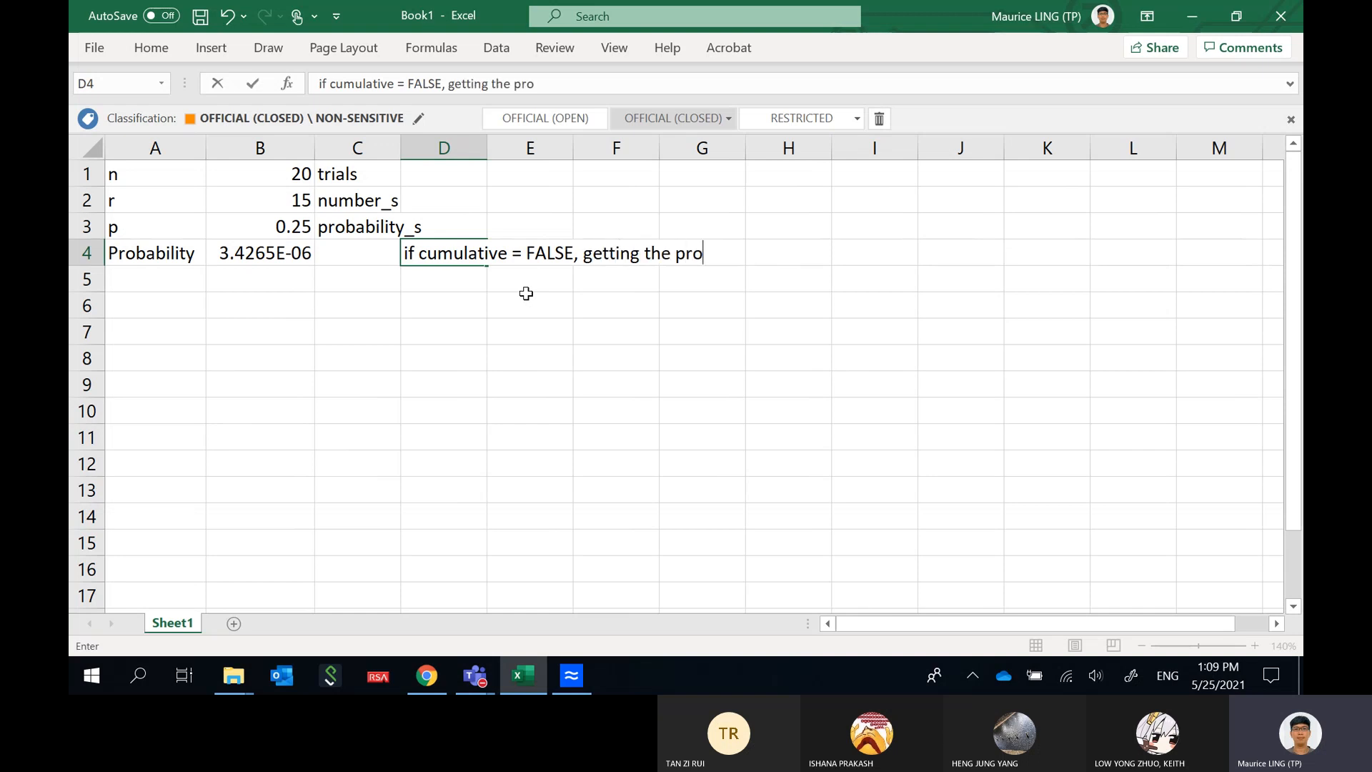
pyautogui.write('bab ility of')
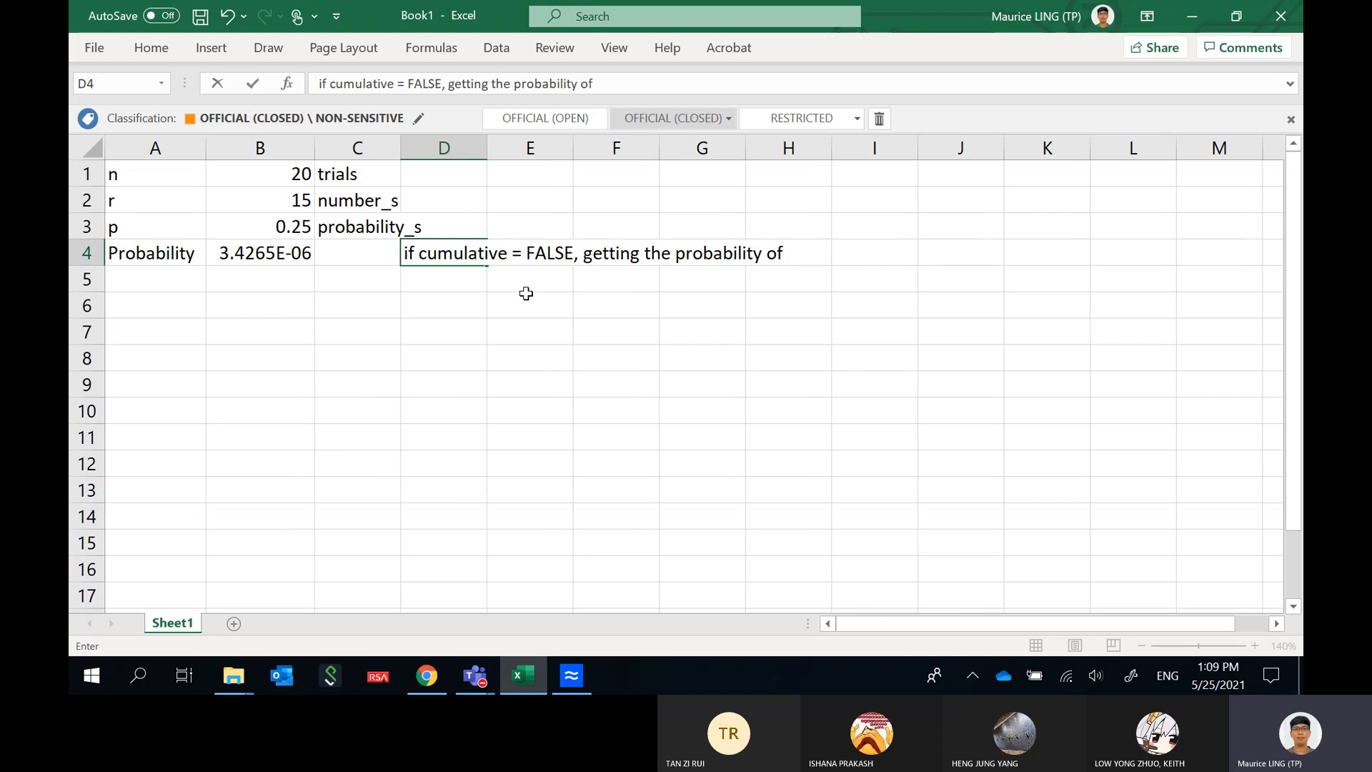
pyautogui.write(' getting')
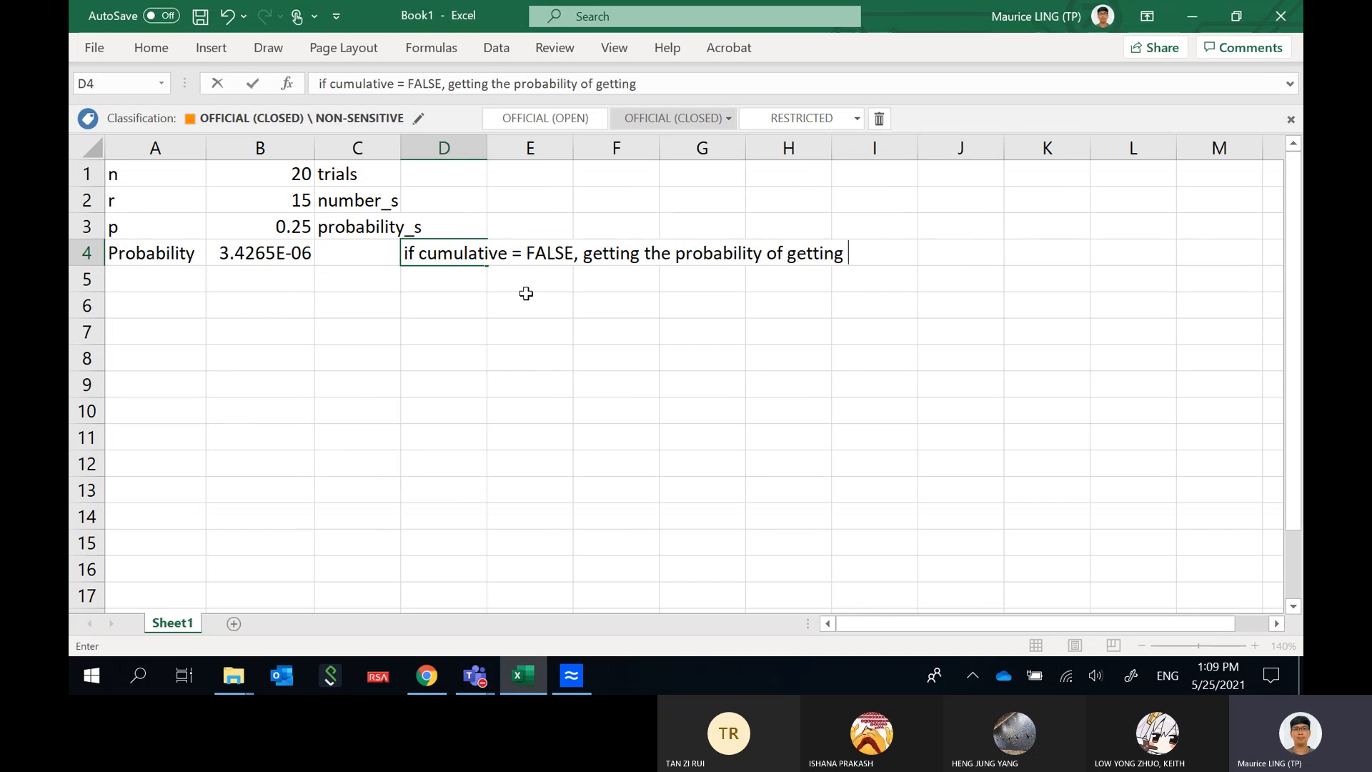
pyautogui.write(' 15 out of 20 ')
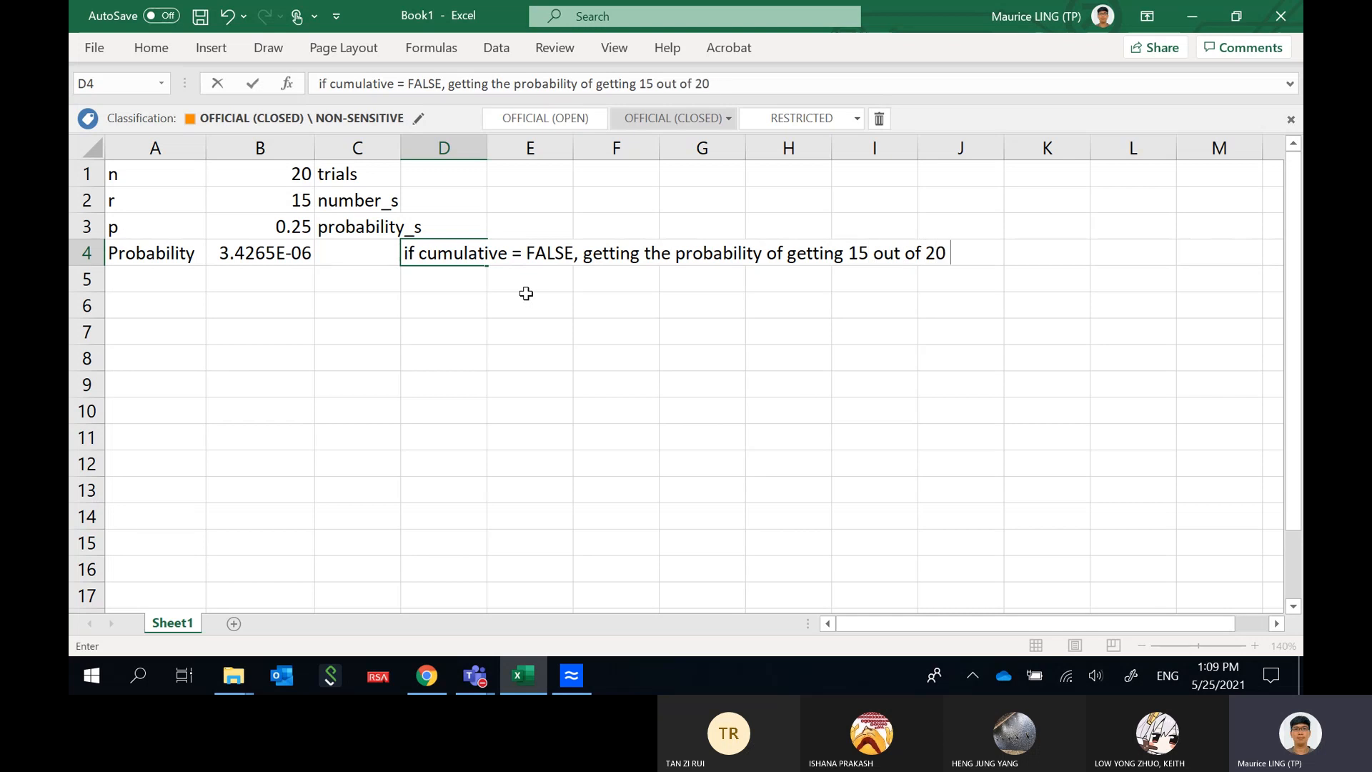
pyautogui.write('marks')
pyautogui.press('Return')
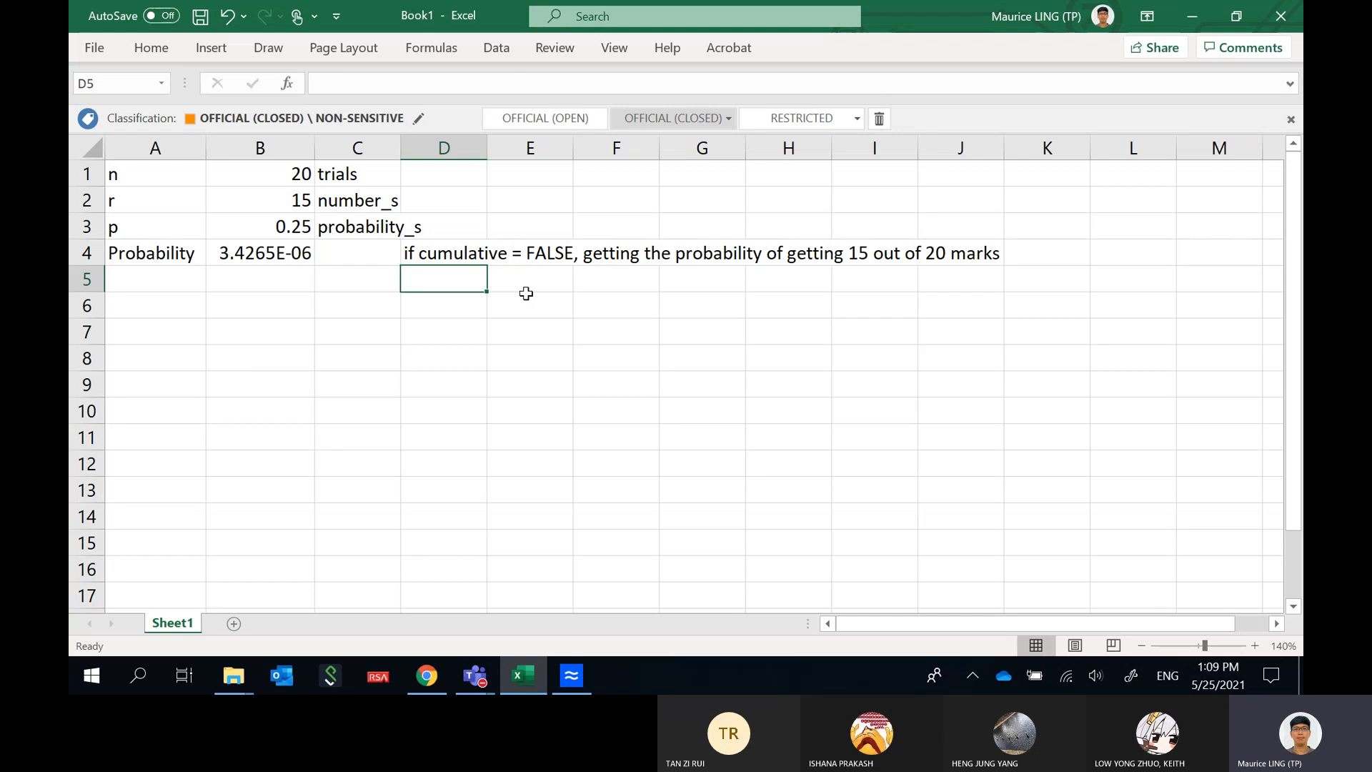
# Copy the BINOM.DIST expression from B4 without its equals sign into B5 and change the cumulative argument to True.
pyautogui.click(309, 256)
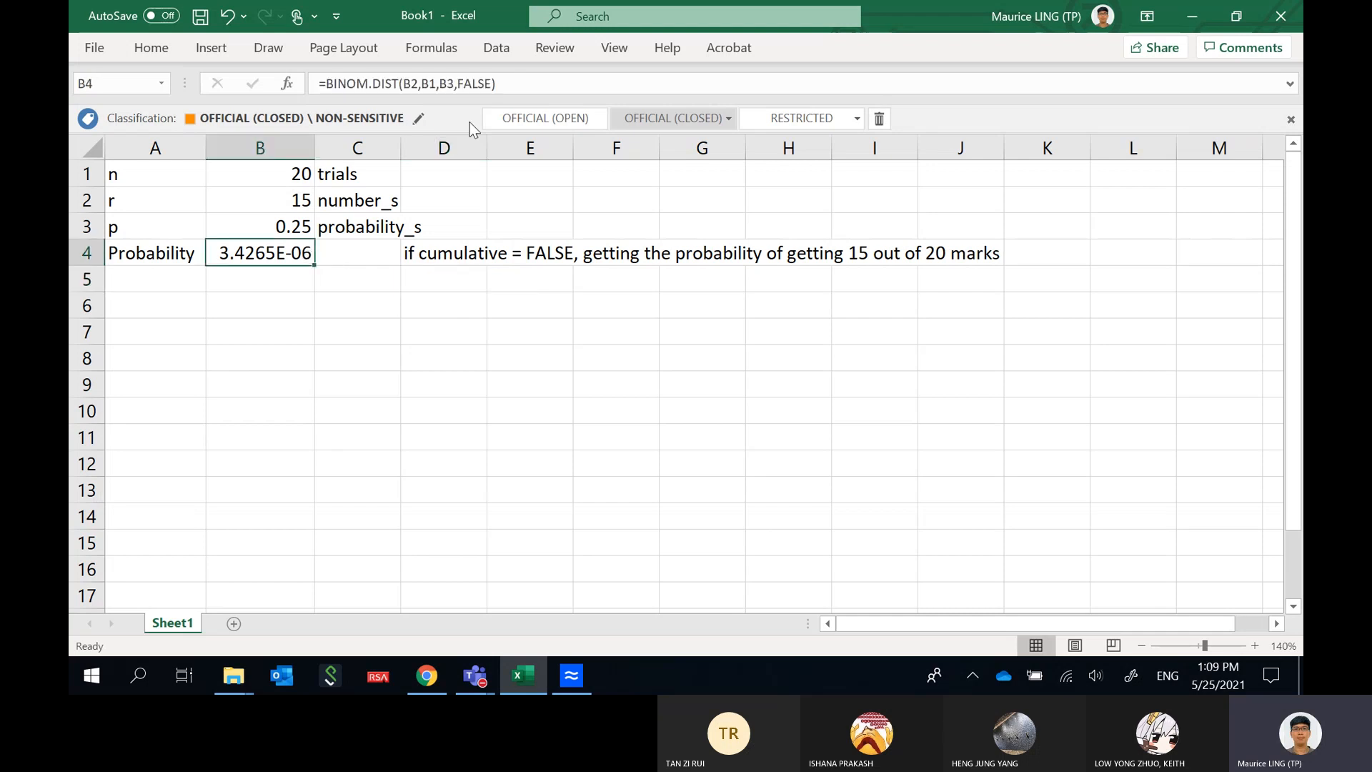
pyautogui.click(491, 84)
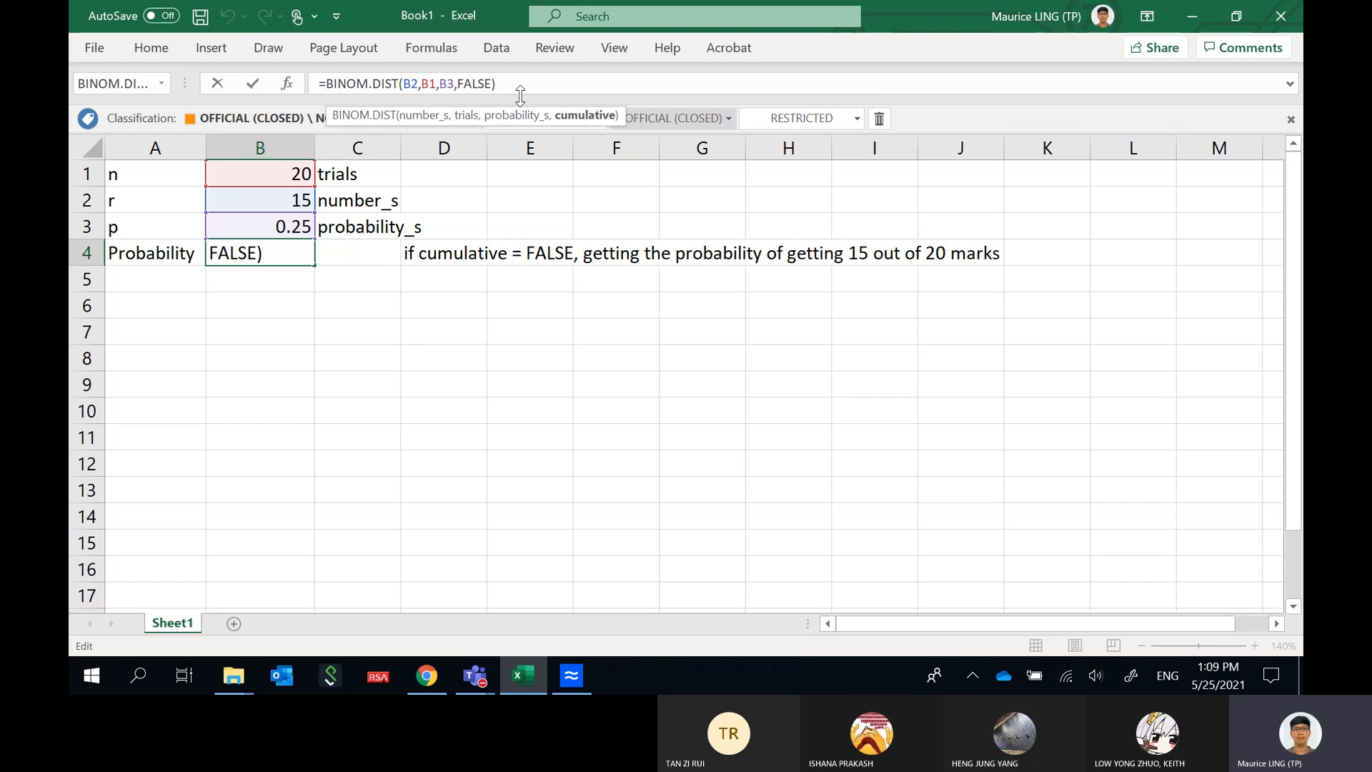
pyautogui.moveTo(498, 84); pyautogui.dragTo(327, 84)
pyautogui.hotkey('ctrl', 'c')
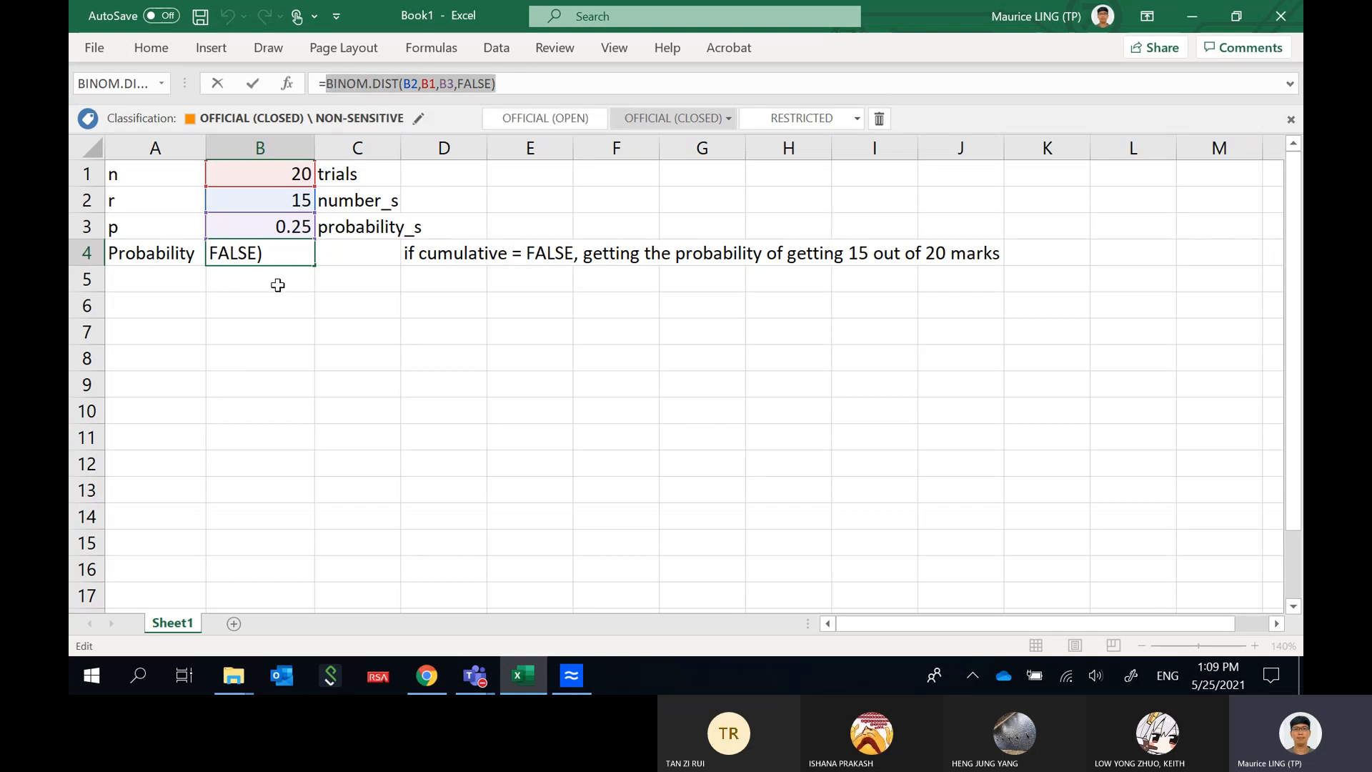
pyautogui.press('Return')
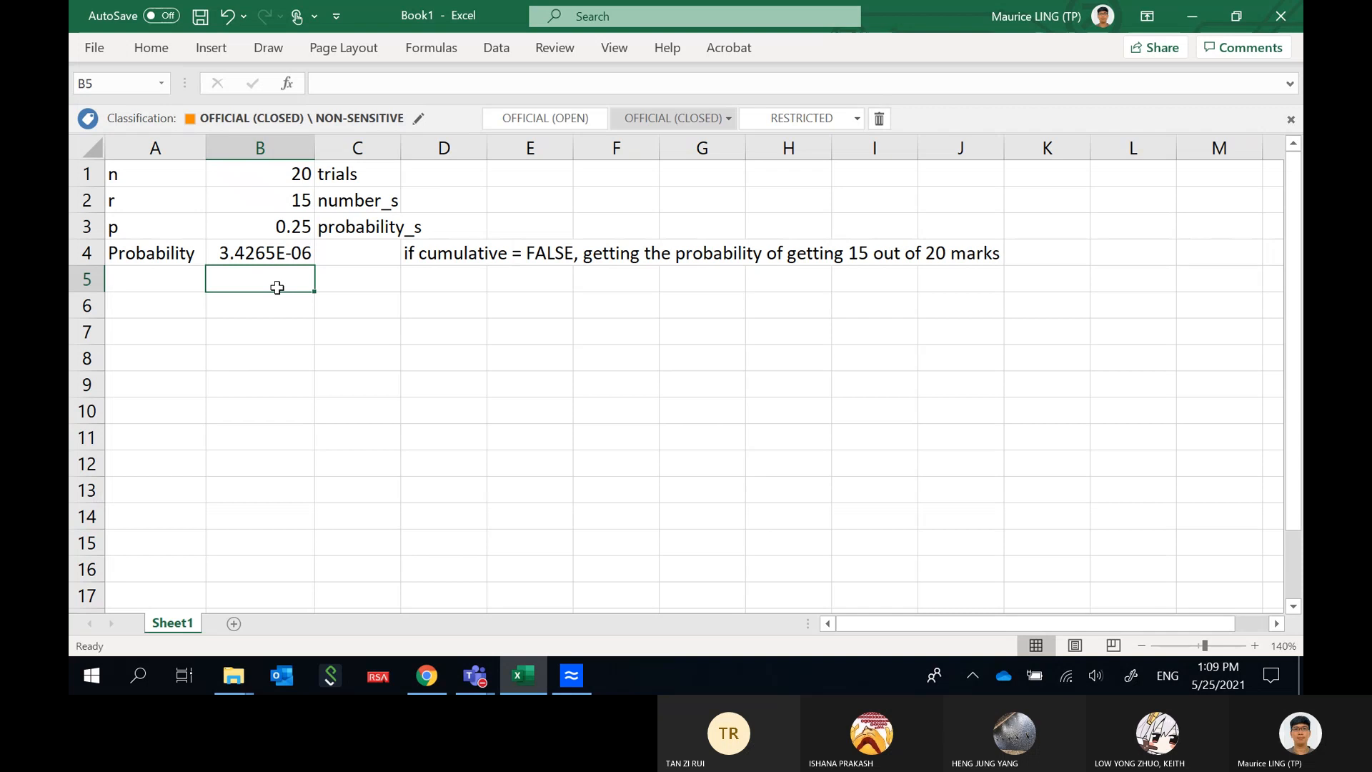
pyautogui.hotkey('ctrl', 'v')
pyautogui.moveTo(482, 84); pyautogui.dragTo(450, 83)
pyautogui.write('T')
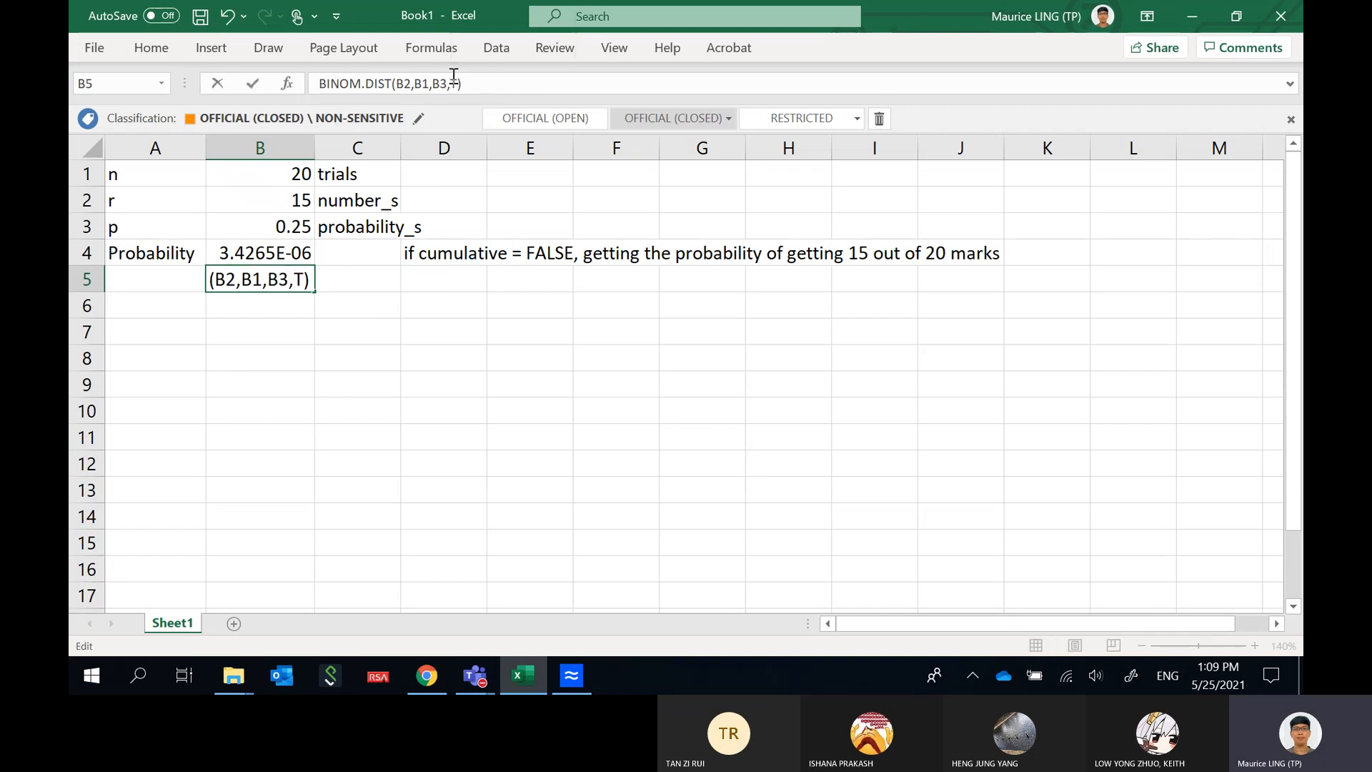
pyautogui.write('rue')
pyautogui.press('Return')
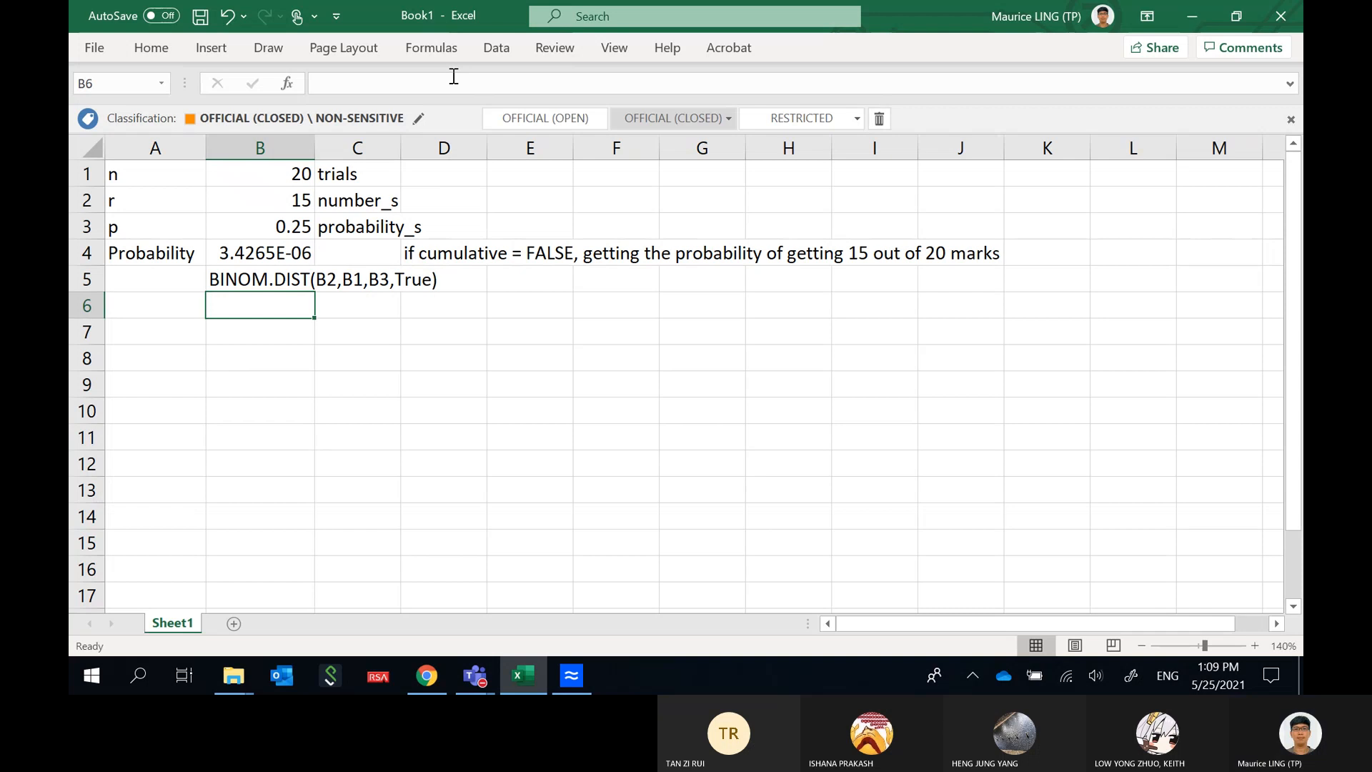
# Add a leading equals sign to the BINOM.DIST text in B5 to make it a formula.
pyautogui.click(285, 283)
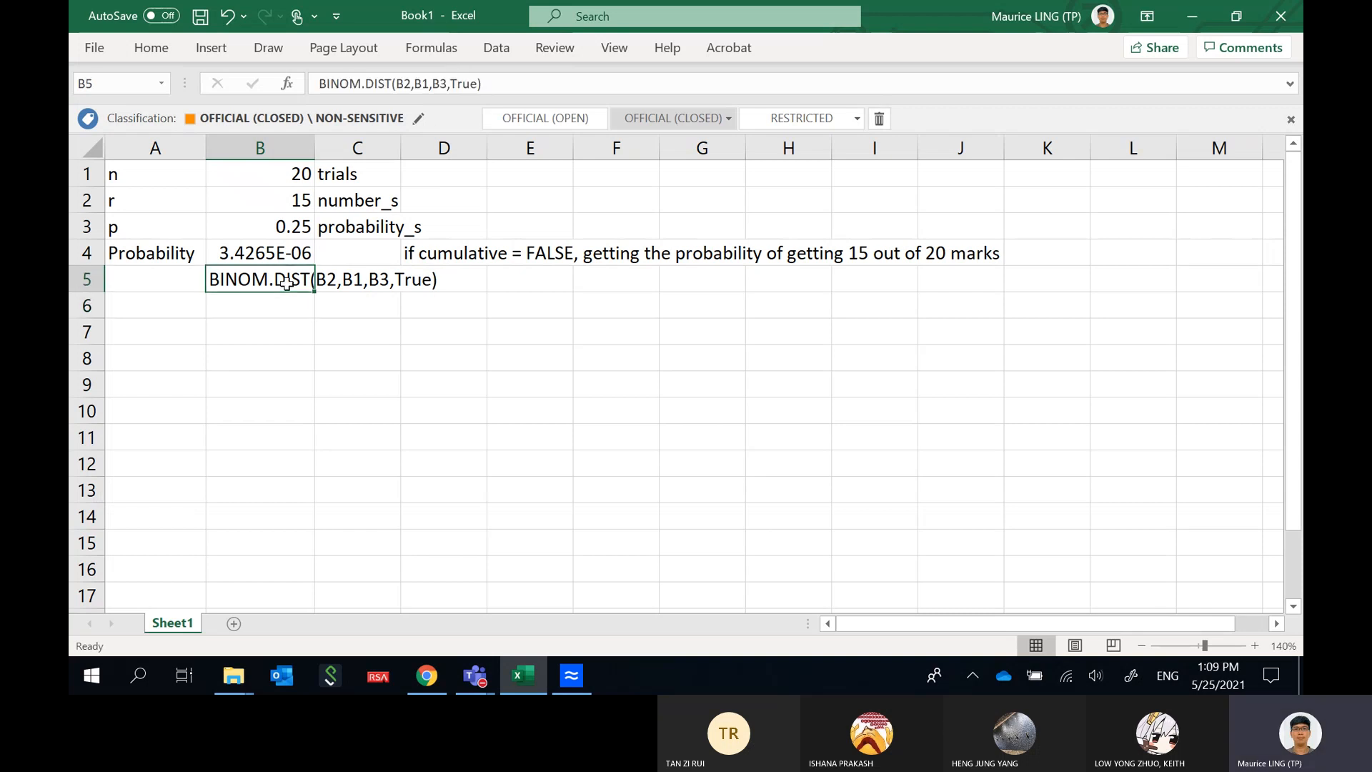
pyautogui.click(318, 87)
pyautogui.write('=')
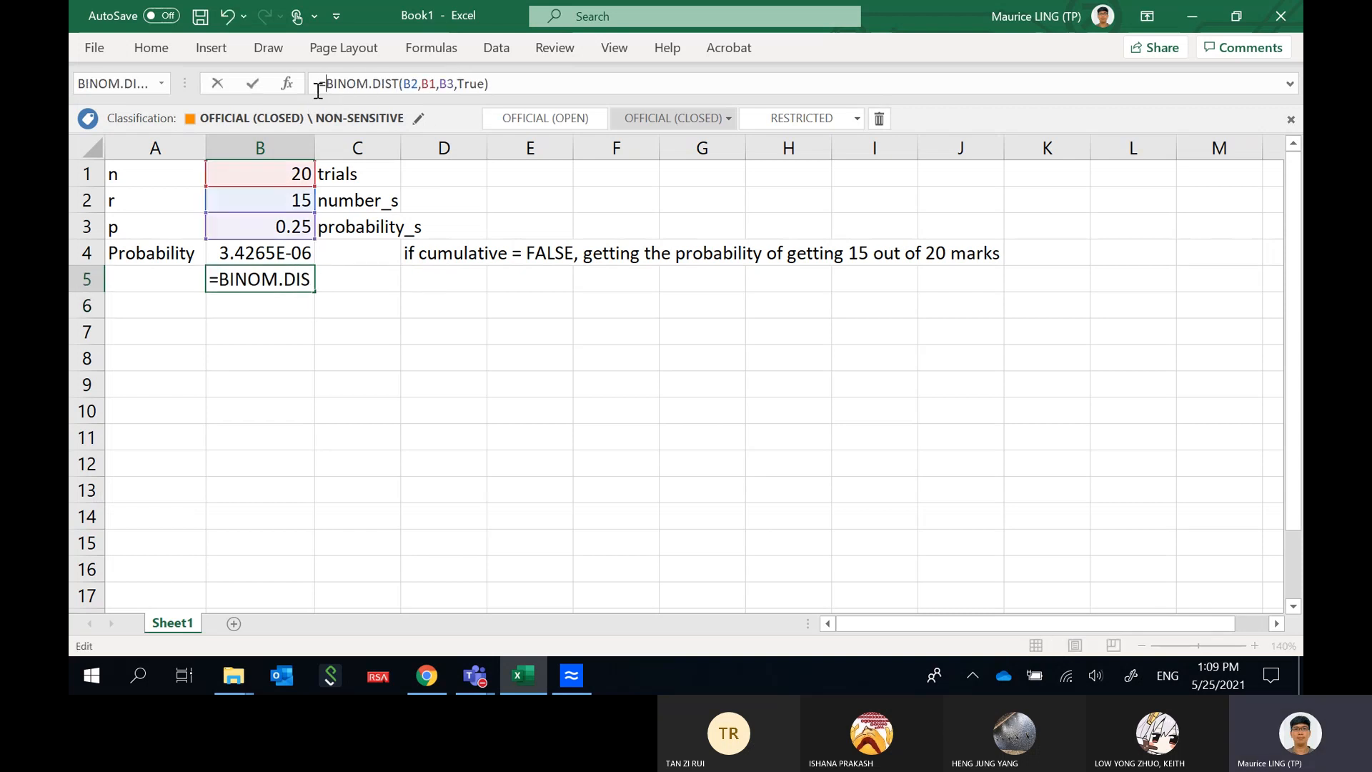
pyautogui.press('Return')
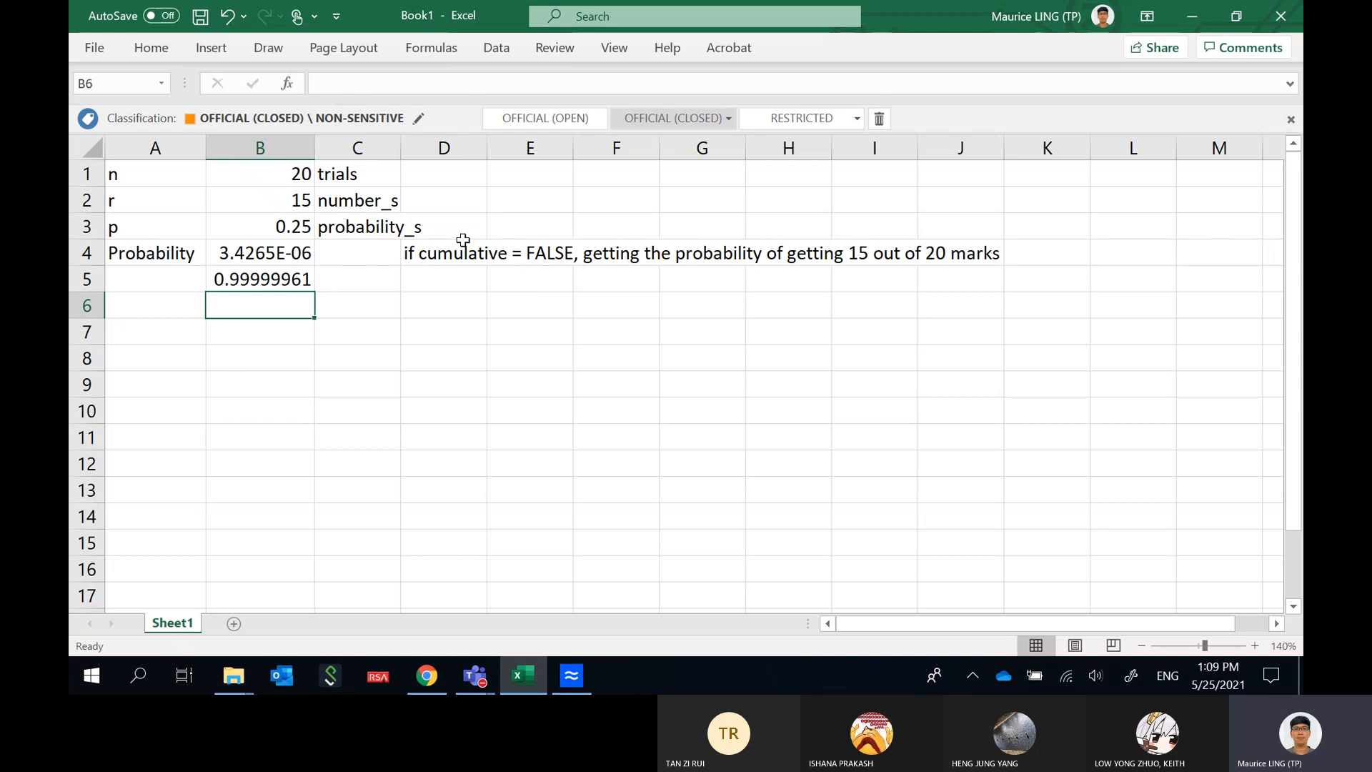
# Check the description of the cumulative argument among the function arguments of the B5 formula.
pyautogui.click(300, 283)
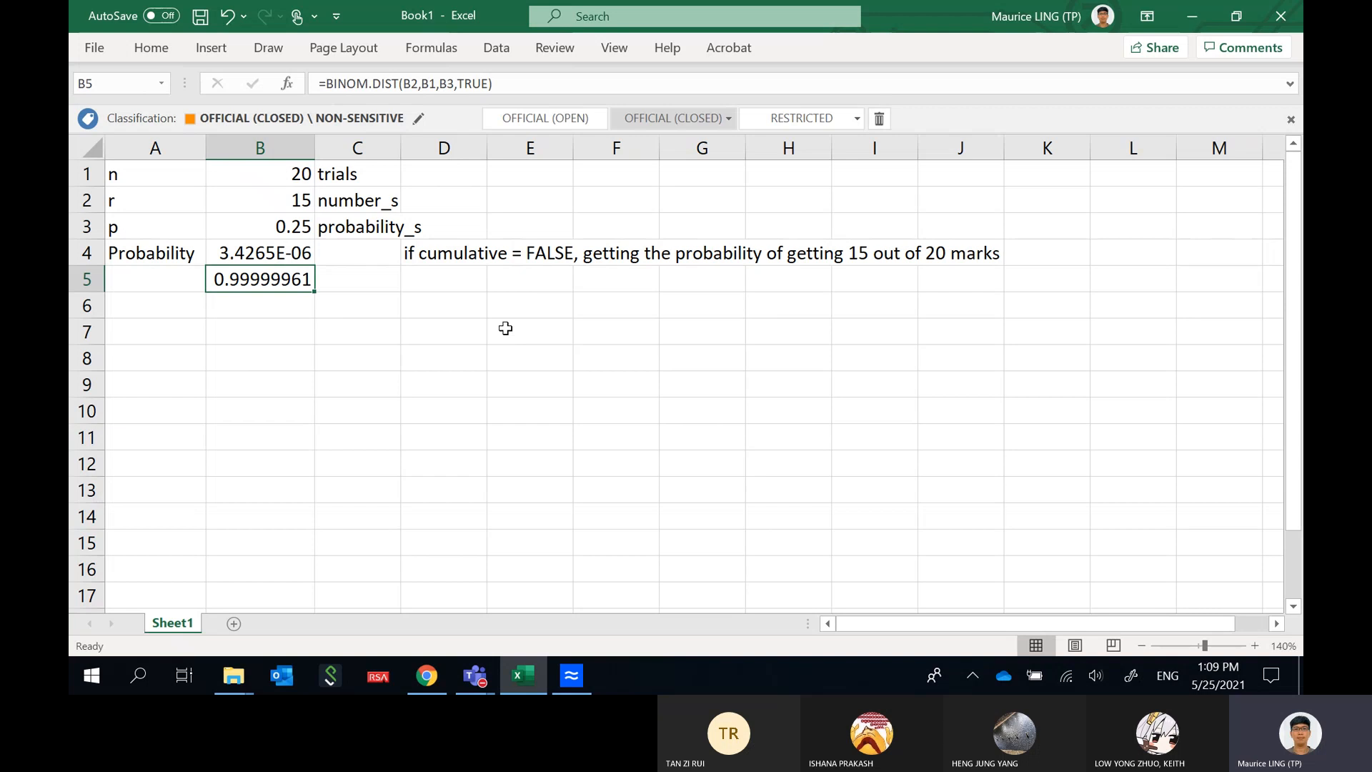
pyautogui.click(481, 83)
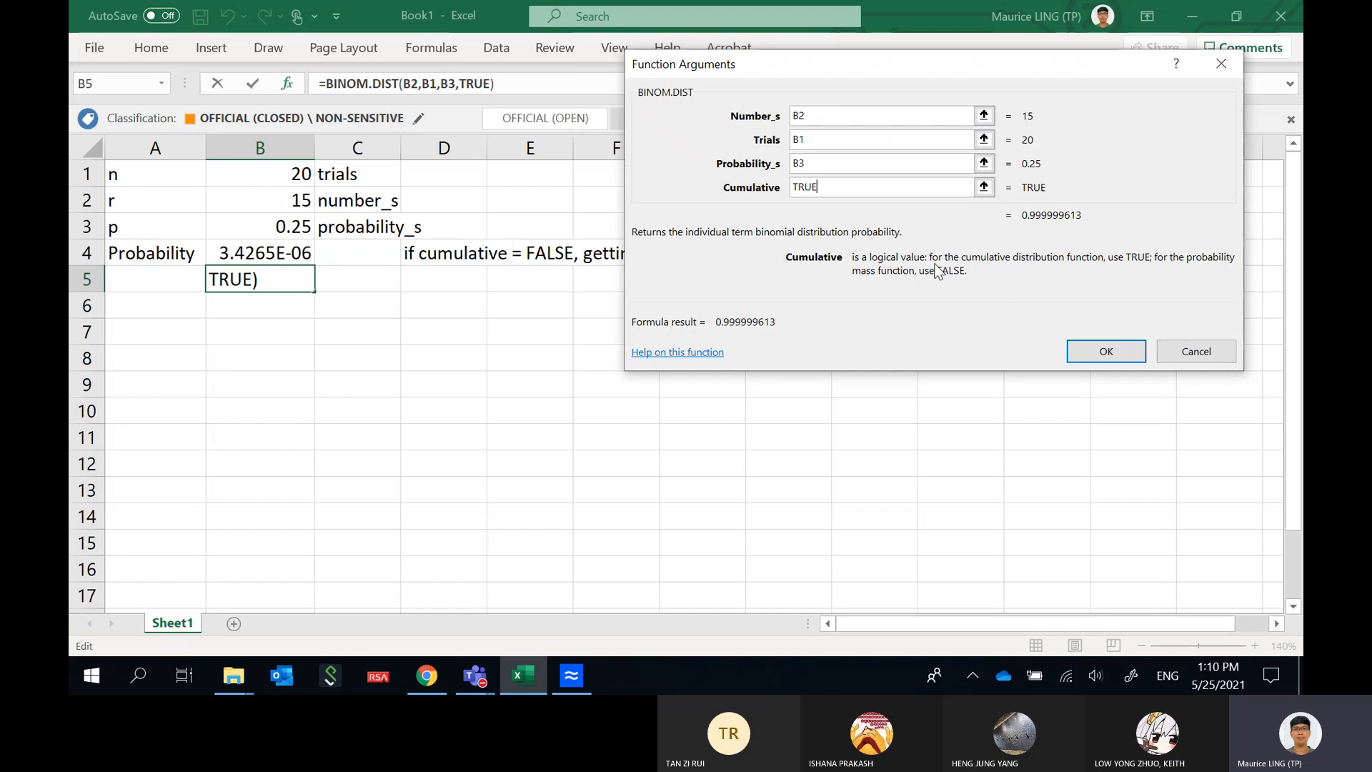
pyautogui.click(1201, 349)
# Enter the note "if cumulative = TRUE, obtaining the probability of getting 15 marks or less" in cell D5.
pyautogui.click(423, 273)
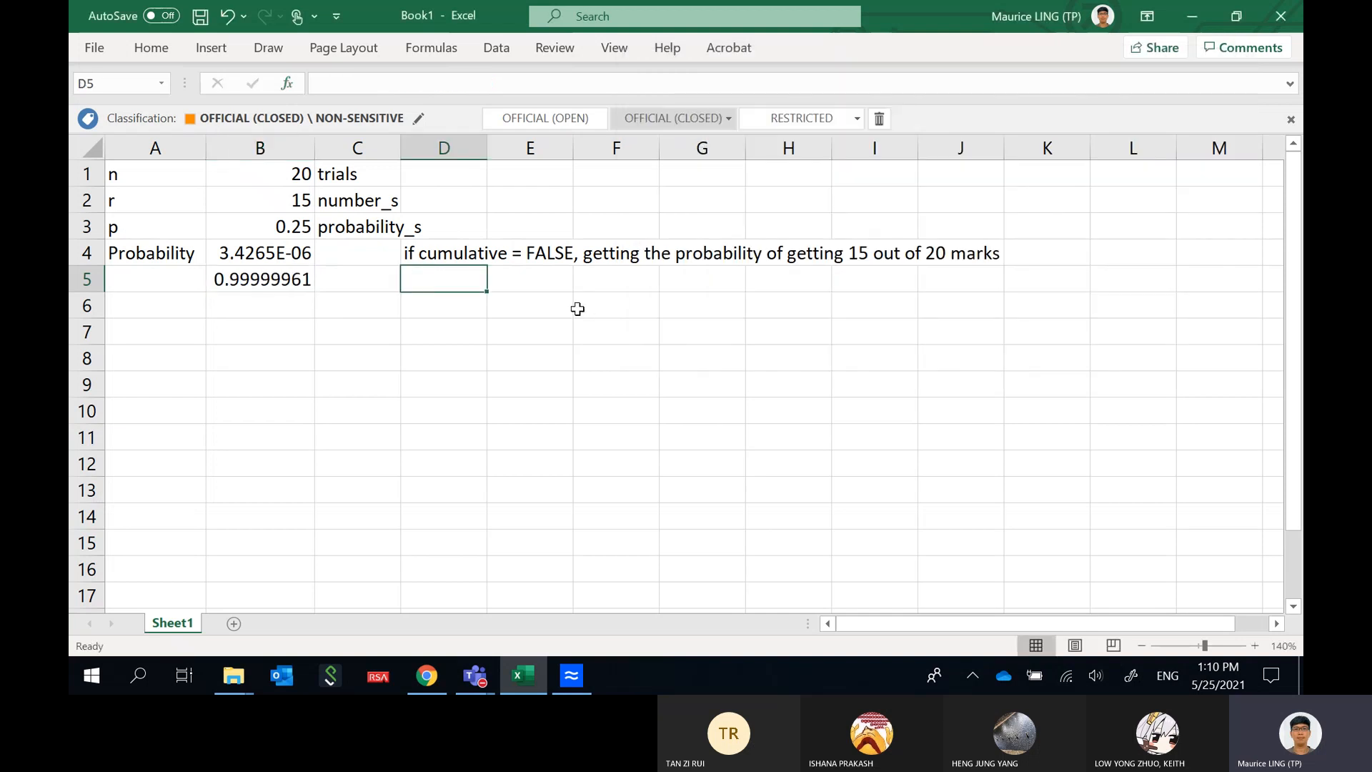
pyautogui.write('if cumu')
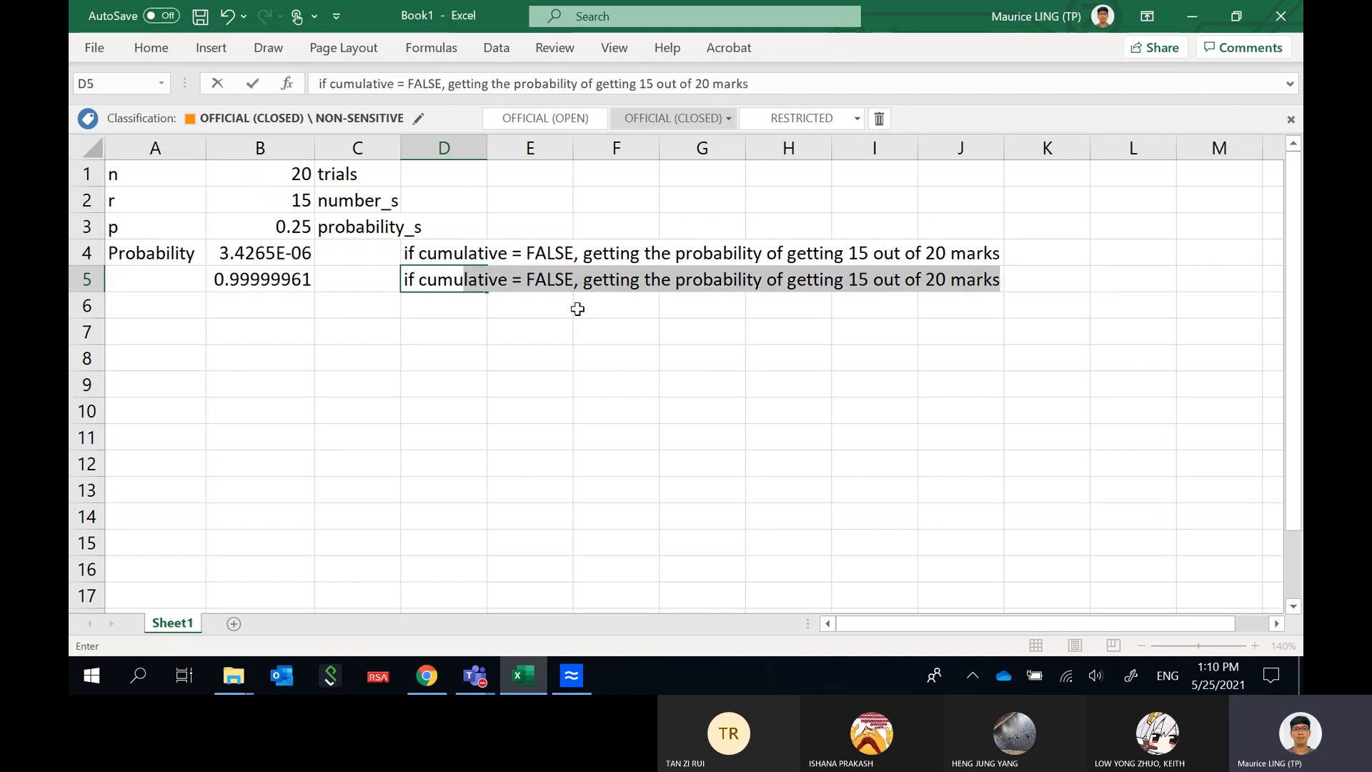
pyautogui.write('lative = ')
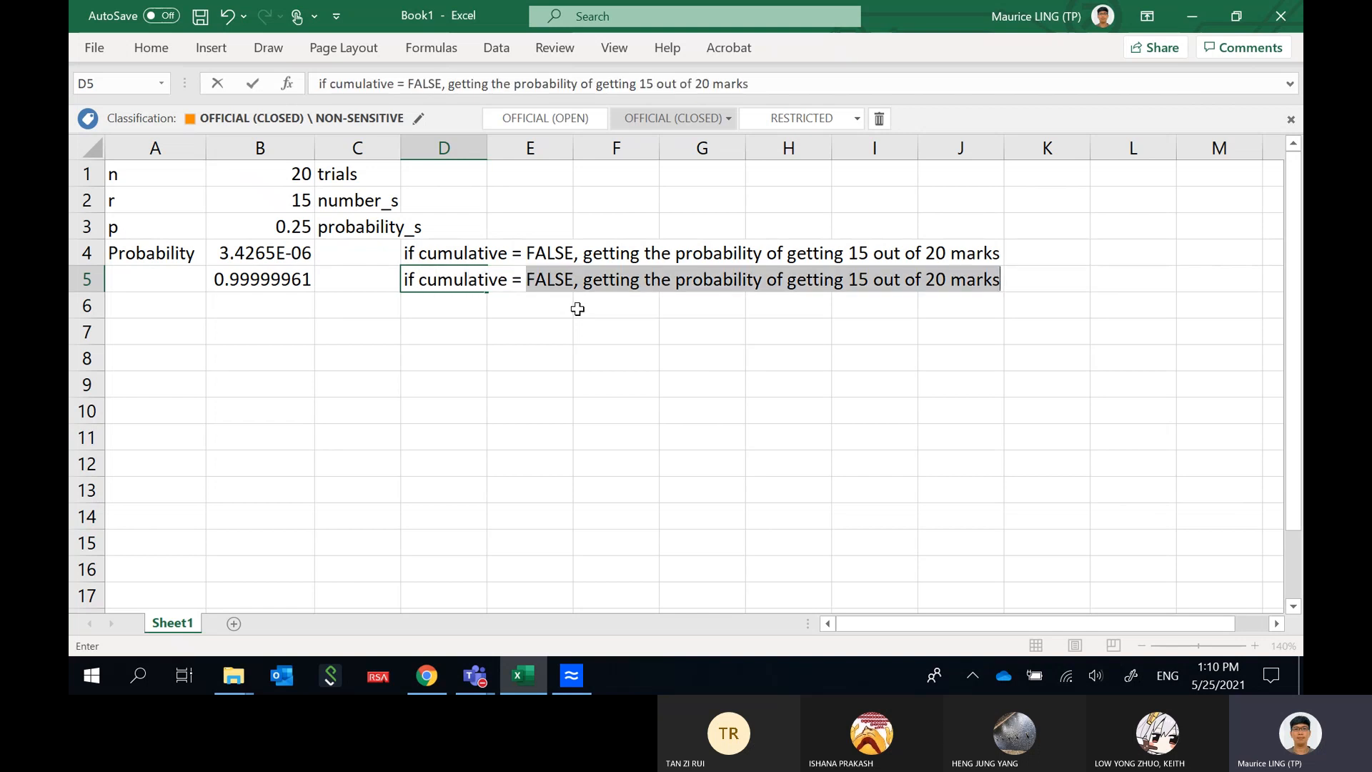
pyautogui.write('TRUE')
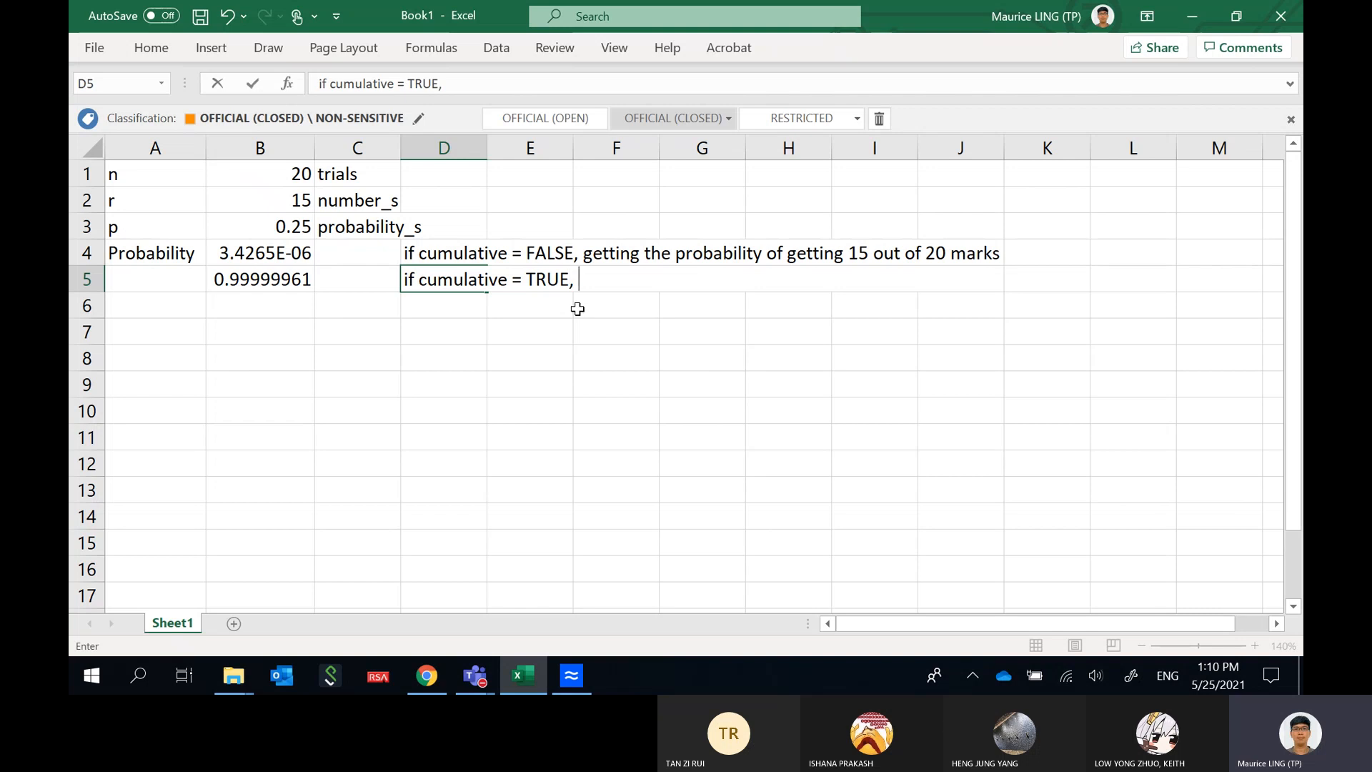
pyautogui.write(', obtaining the pr')
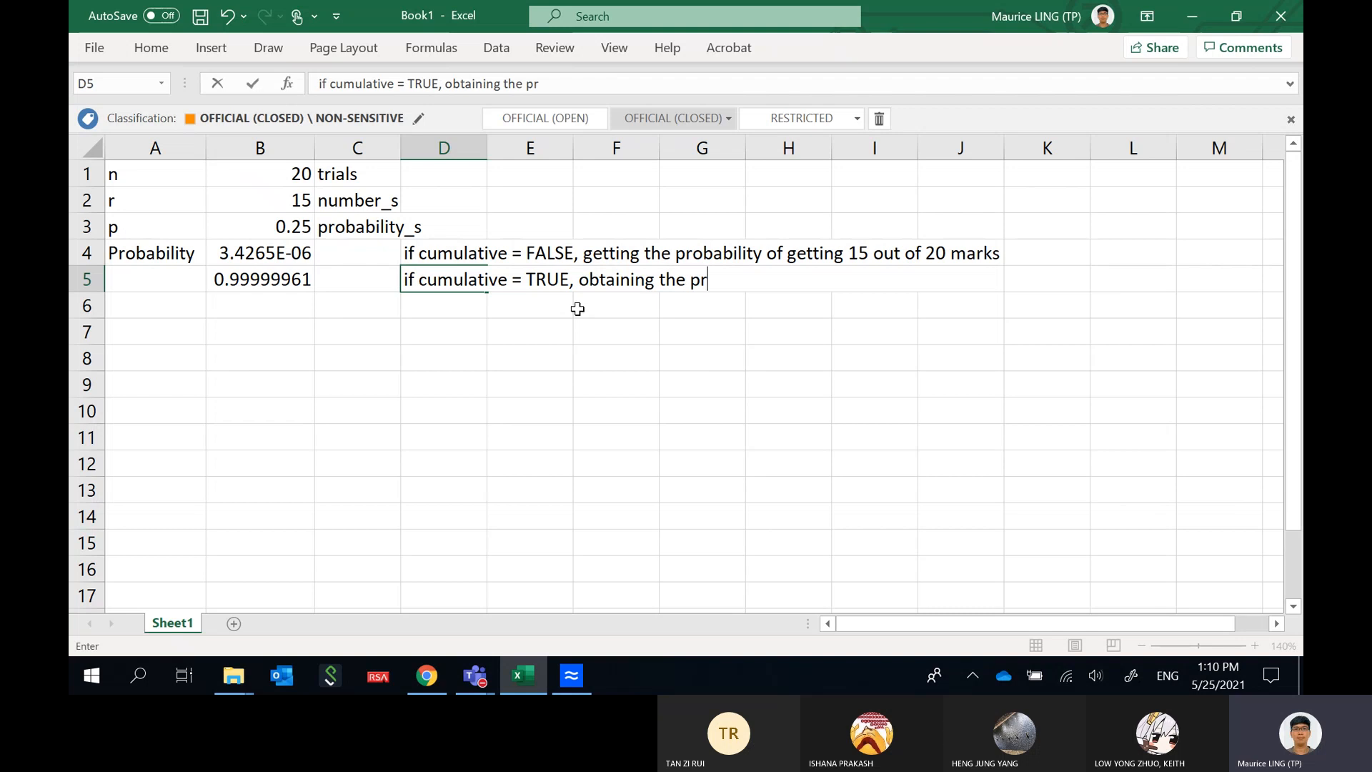
pyautogui.write('obabilit')
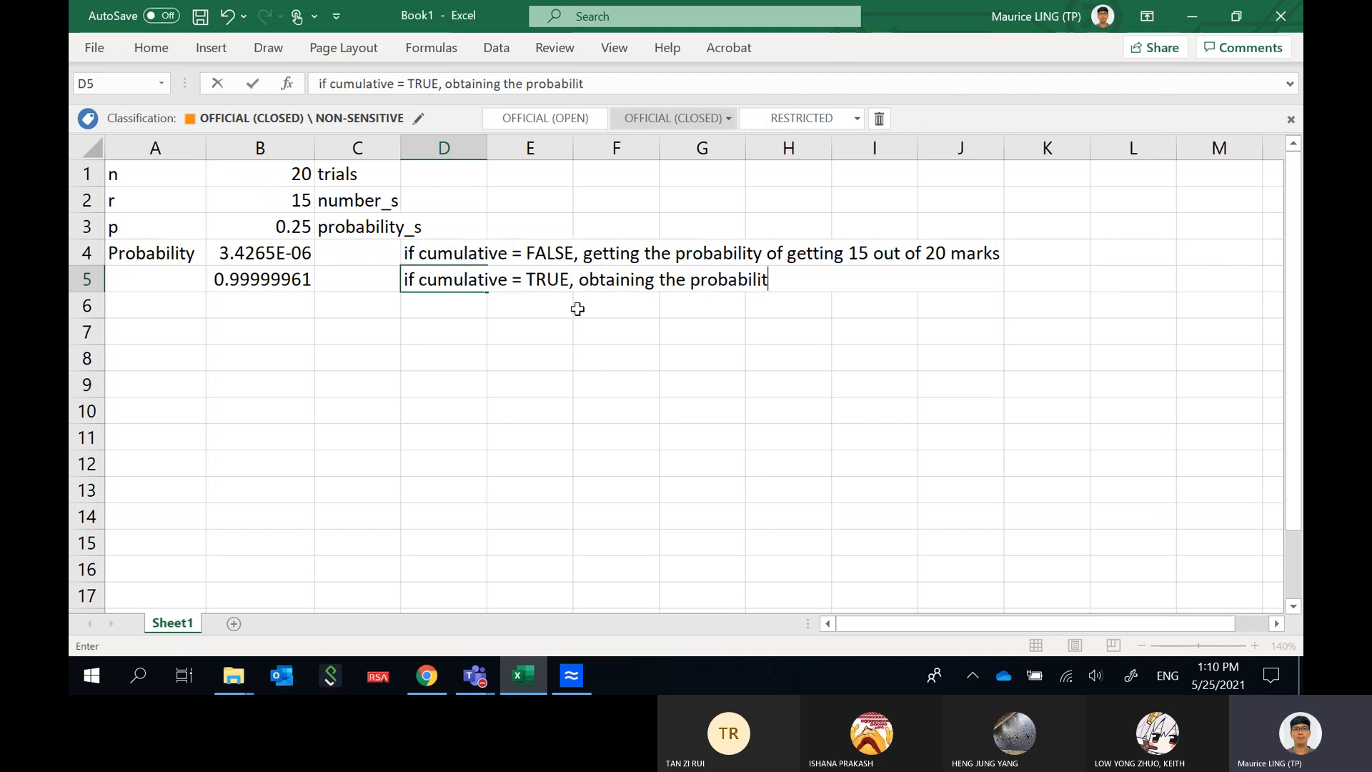
pyautogui.write('y of getti')
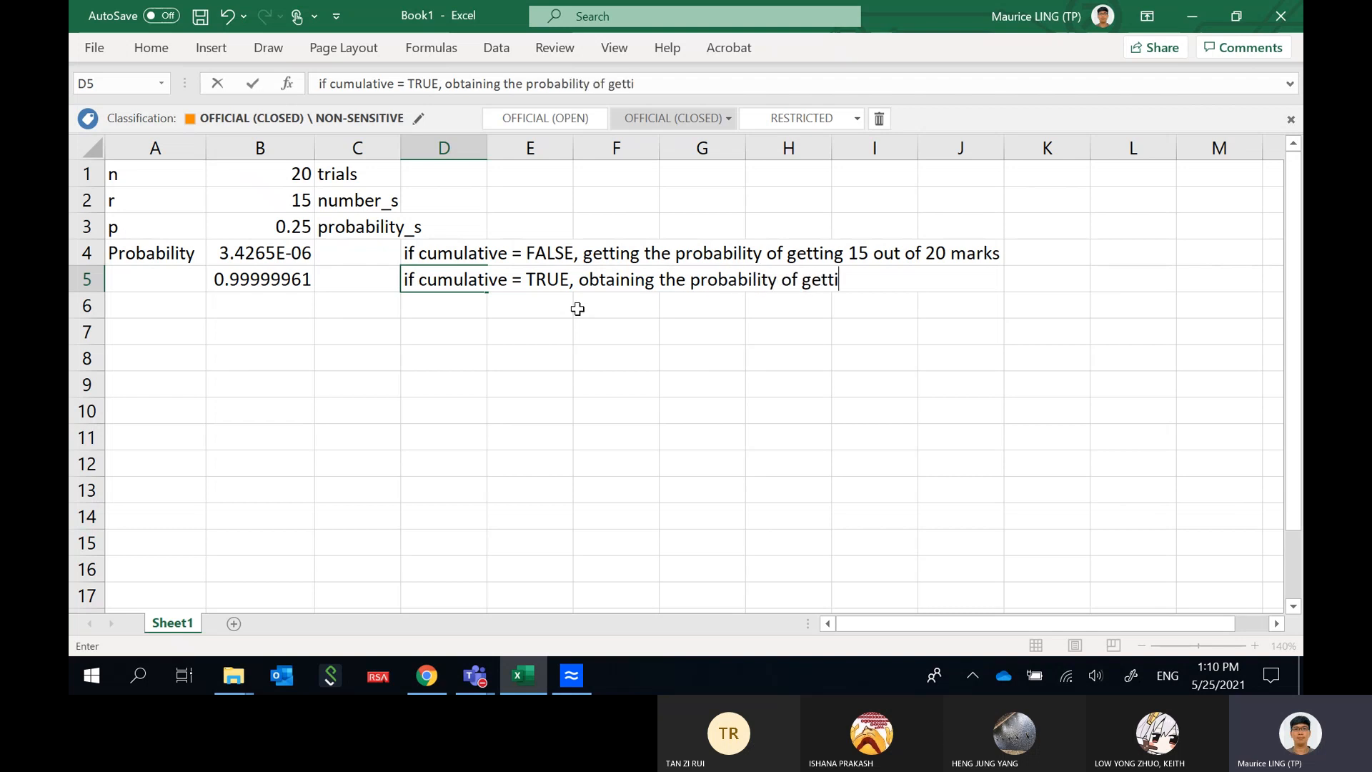
pyautogui.write('ng 15 marks or less')
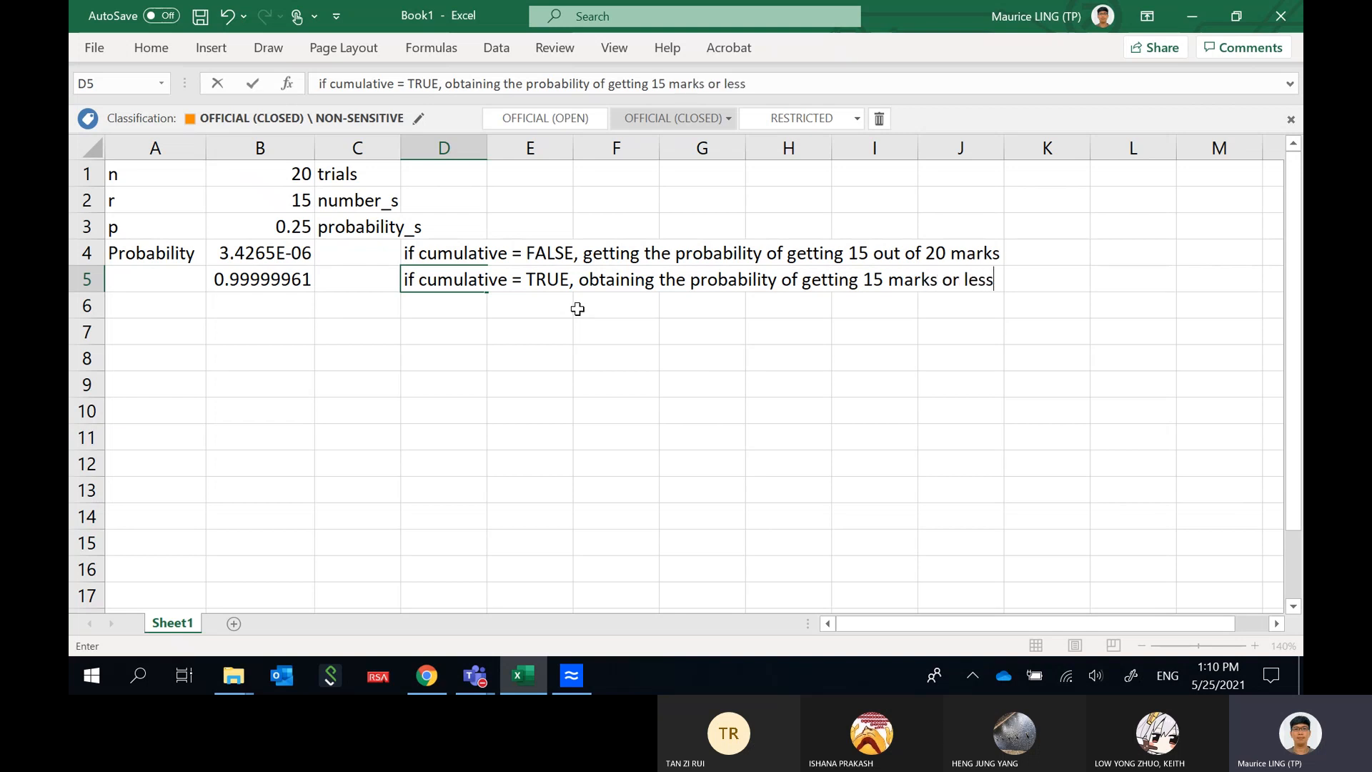
pyautogui.press('Return')
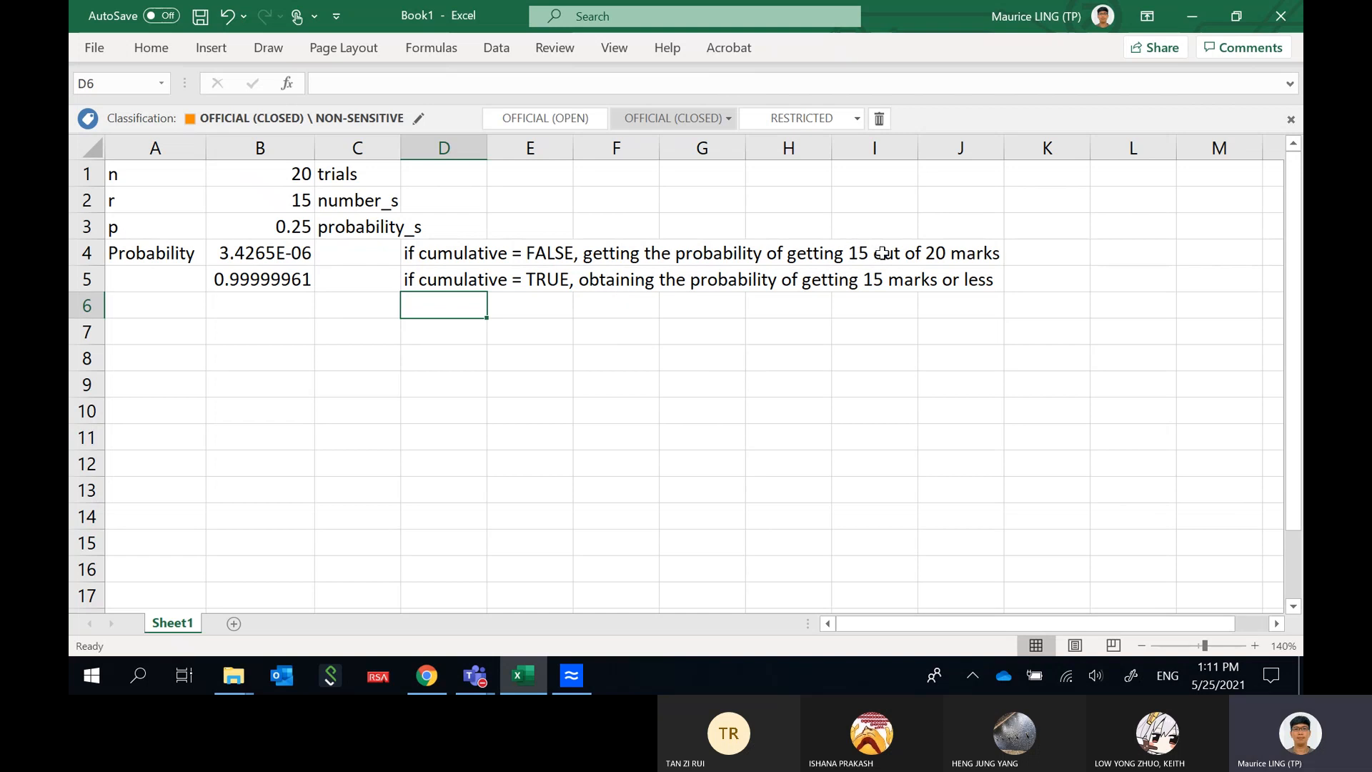
# Paste the BINOM.DIST(B2,B1,B3,FALSE) expression into B6 and add a leading equals sign to make it a formula.
pyautogui.click(278, 204)
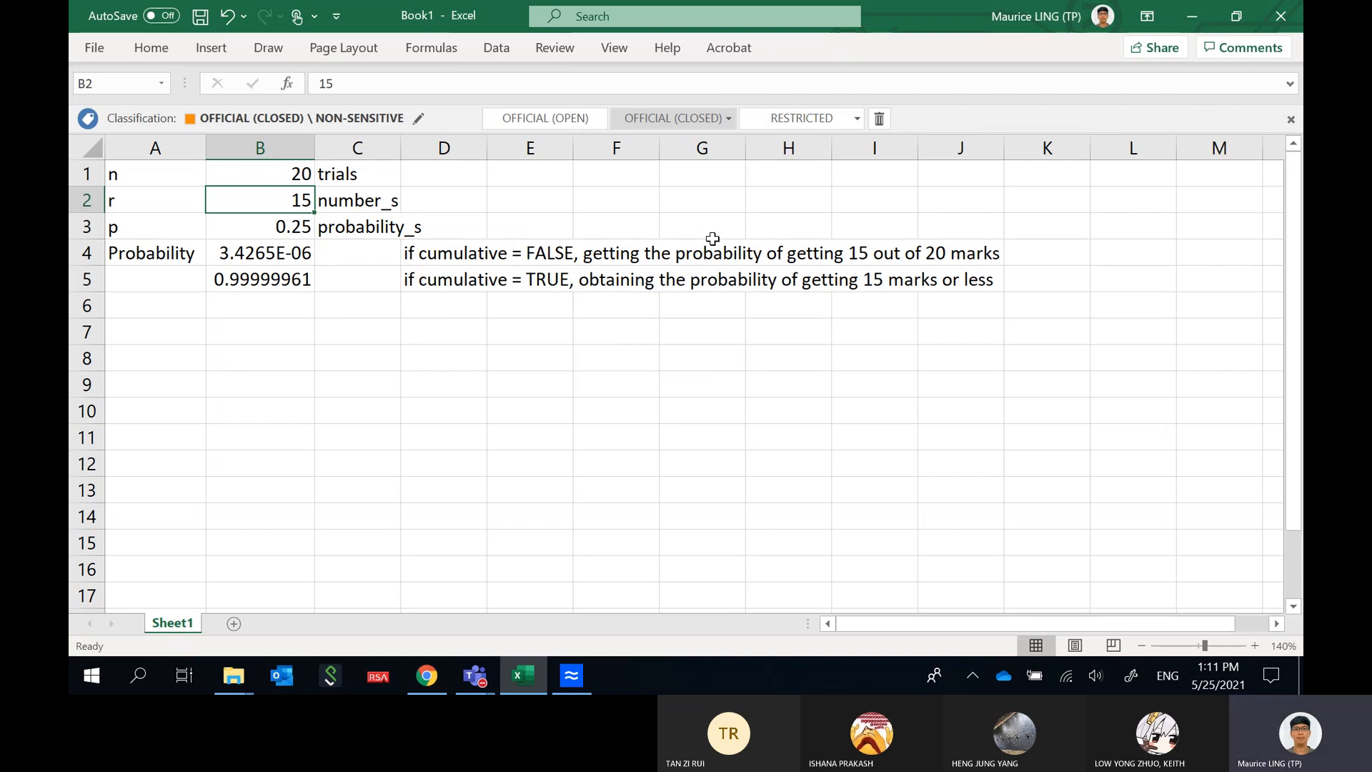
pyautogui.click(281, 285)
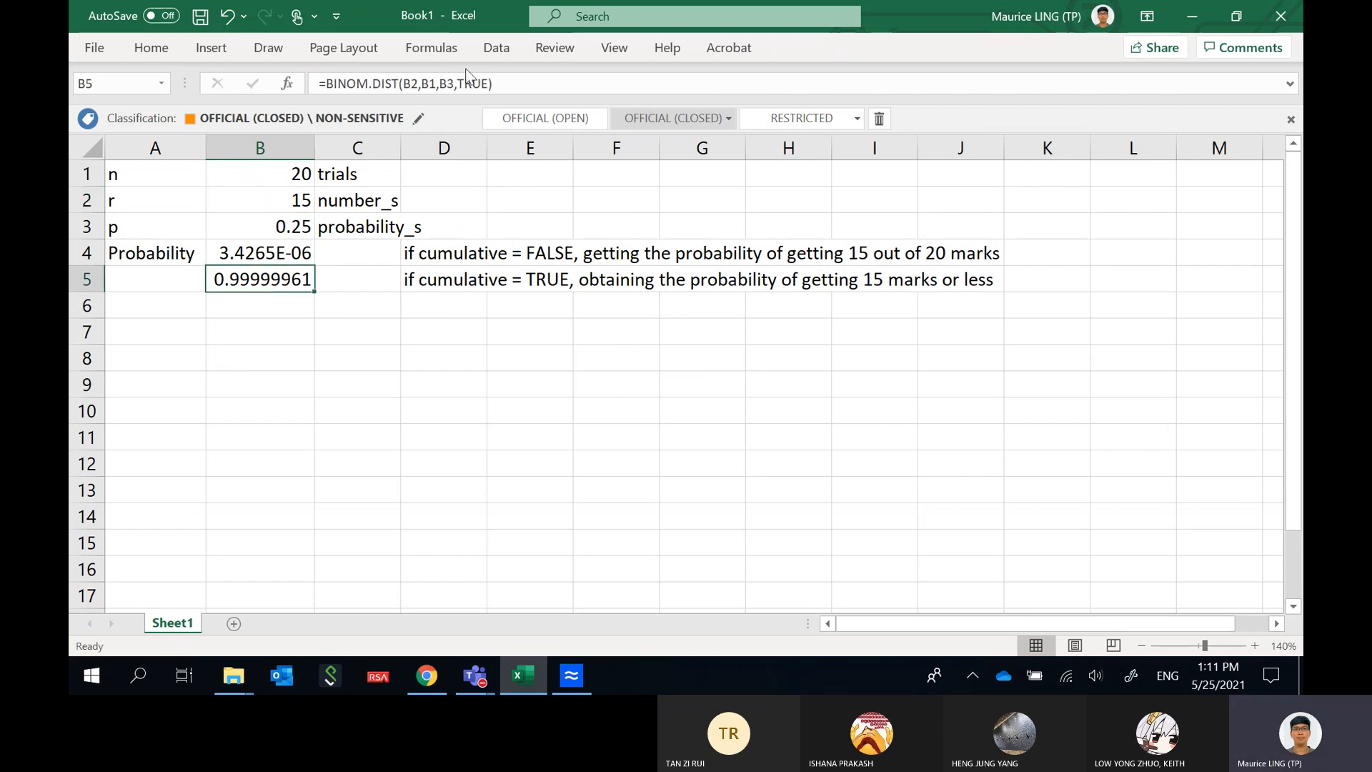
pyautogui.click(272, 307)
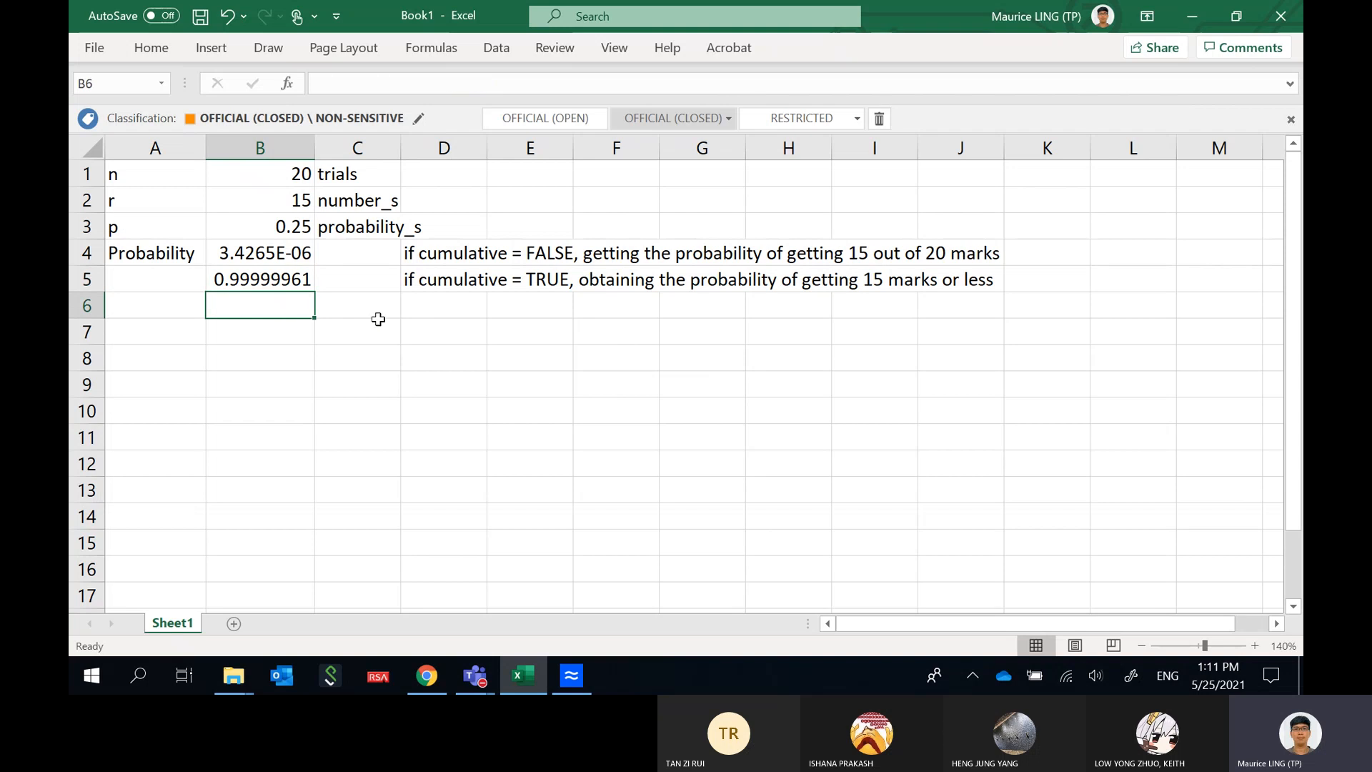
pyautogui.write('BINOM.DIST(B2,B1,B3,FALSE)')
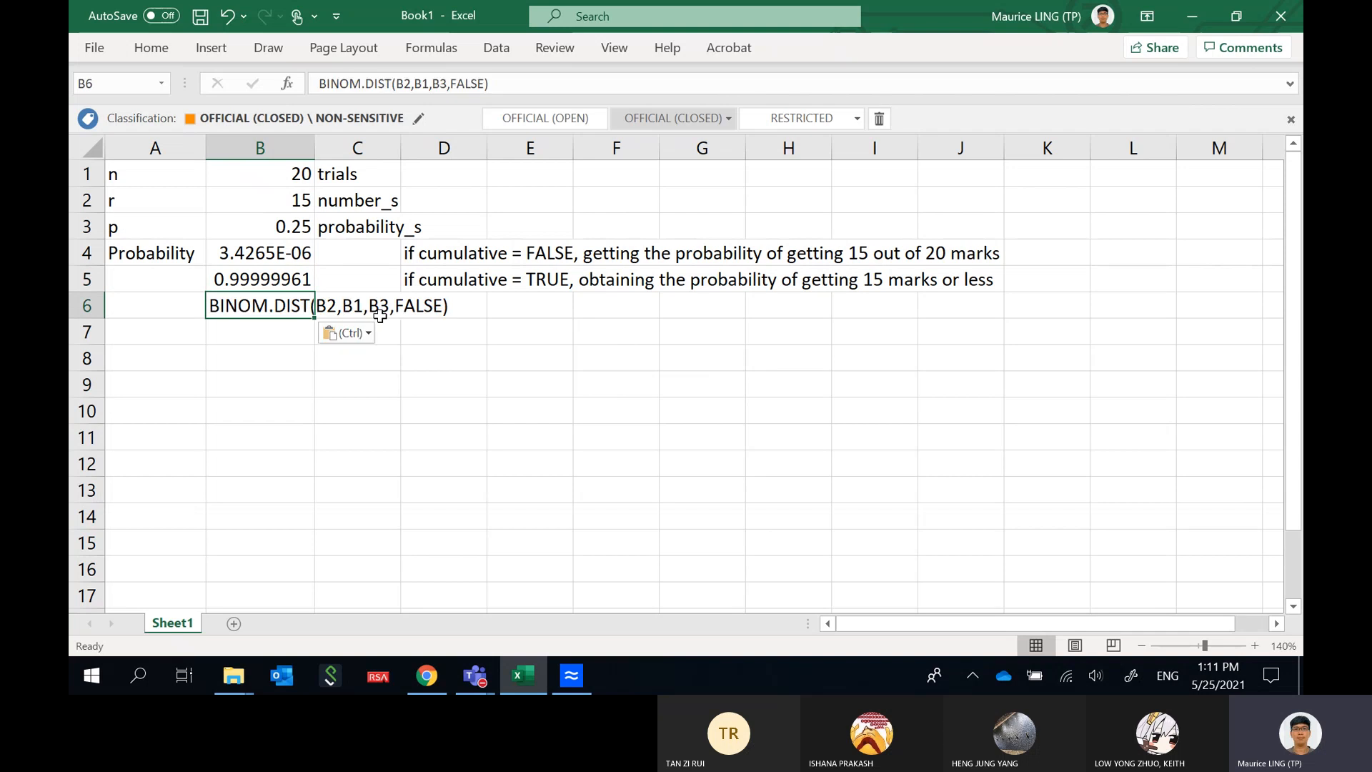
pyautogui.click(320, 84)
pyautogui.write('=')
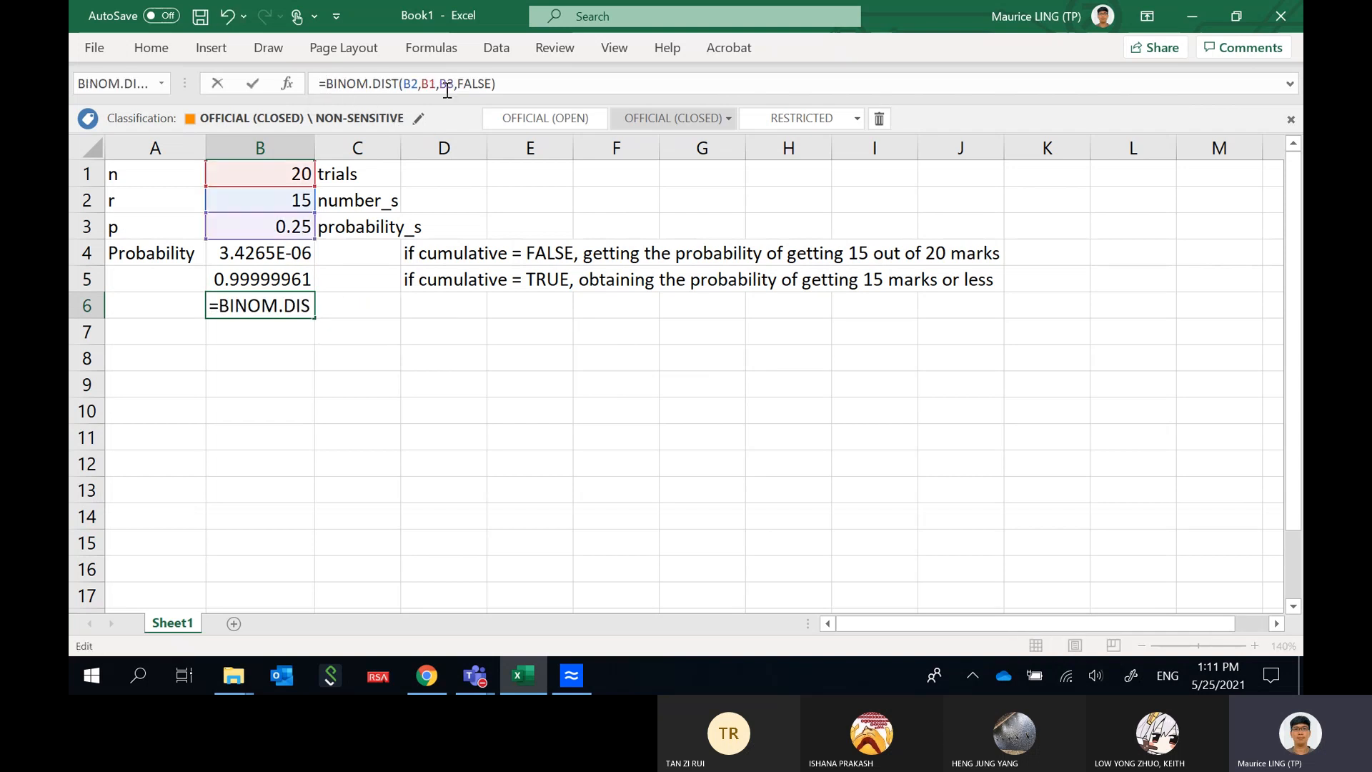
# Replace the number_s and trials references in the B6 formula with the value 20 each.
pyautogui.click(418, 84)
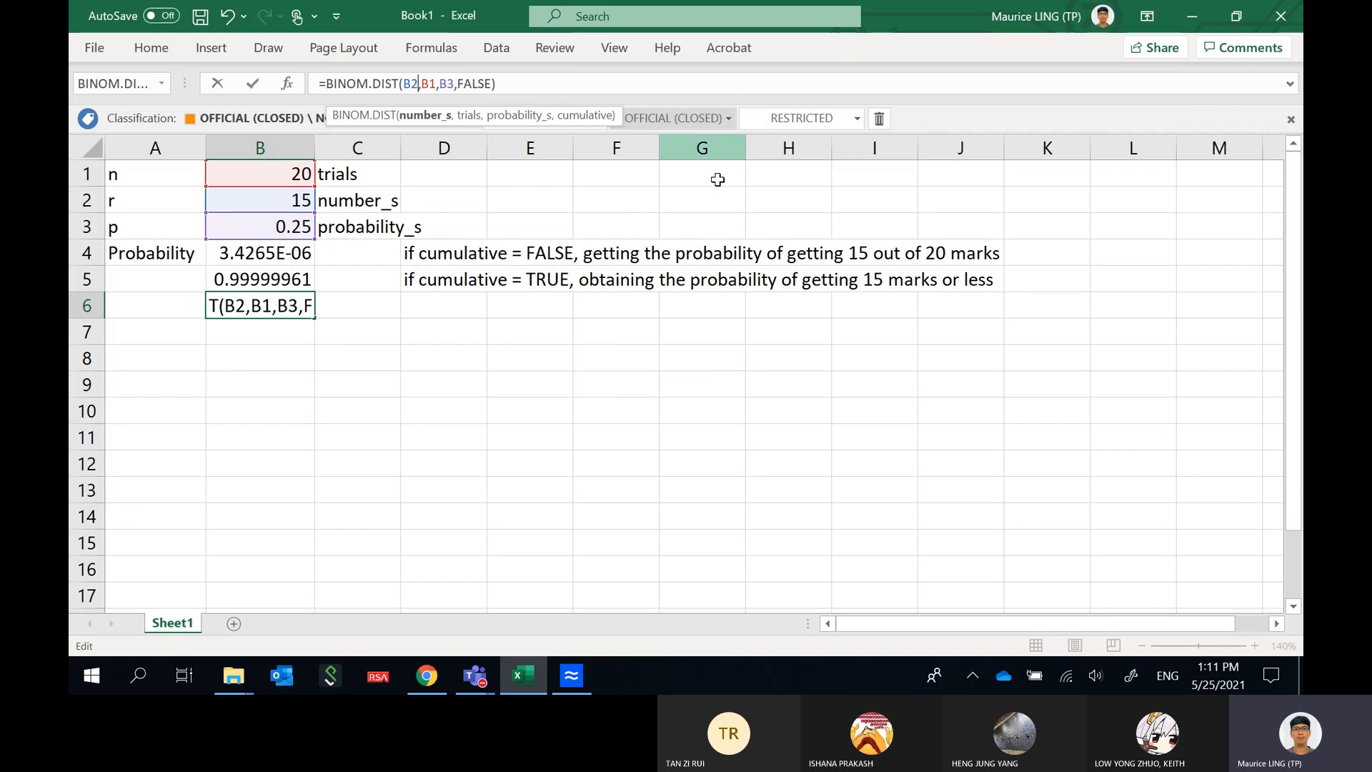
pyautogui.press('BackSpace')
pyautogui.press('BackSpace')
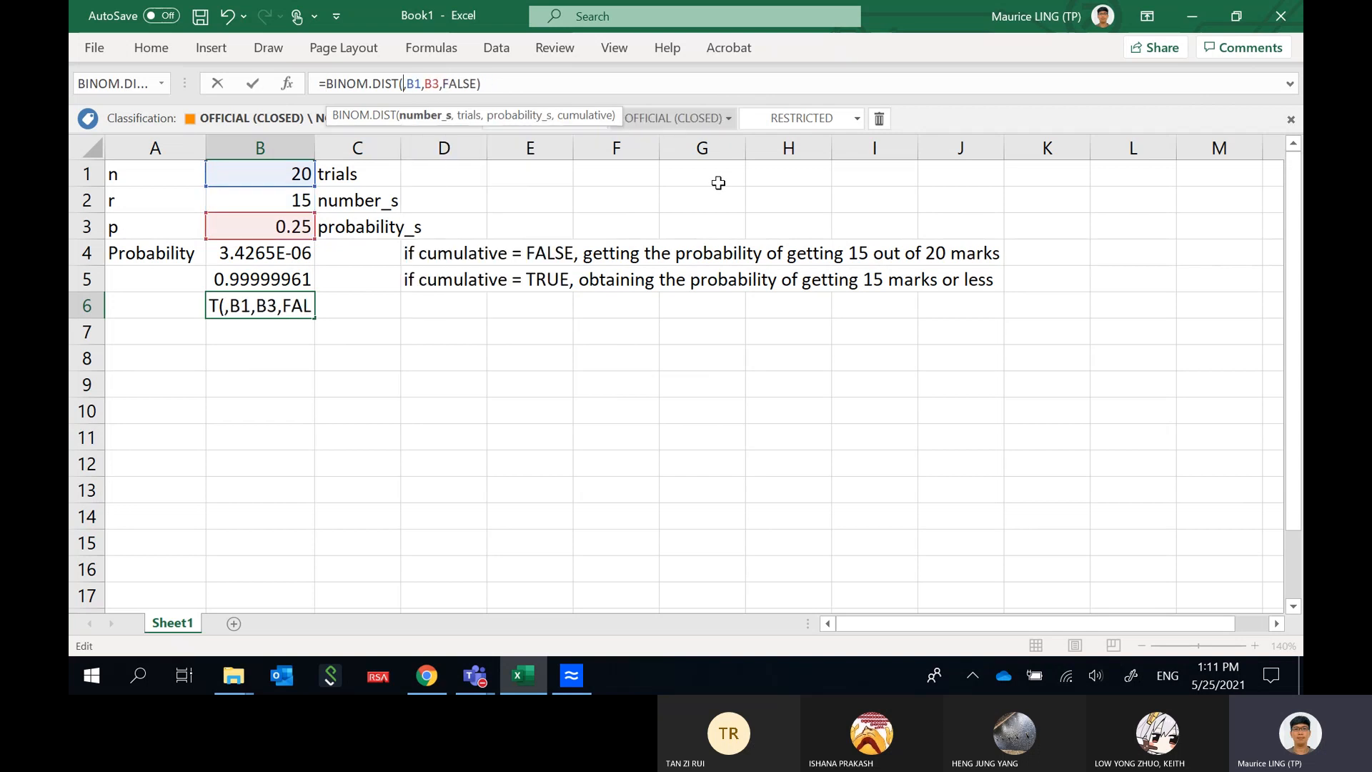
pyautogui.write('20')
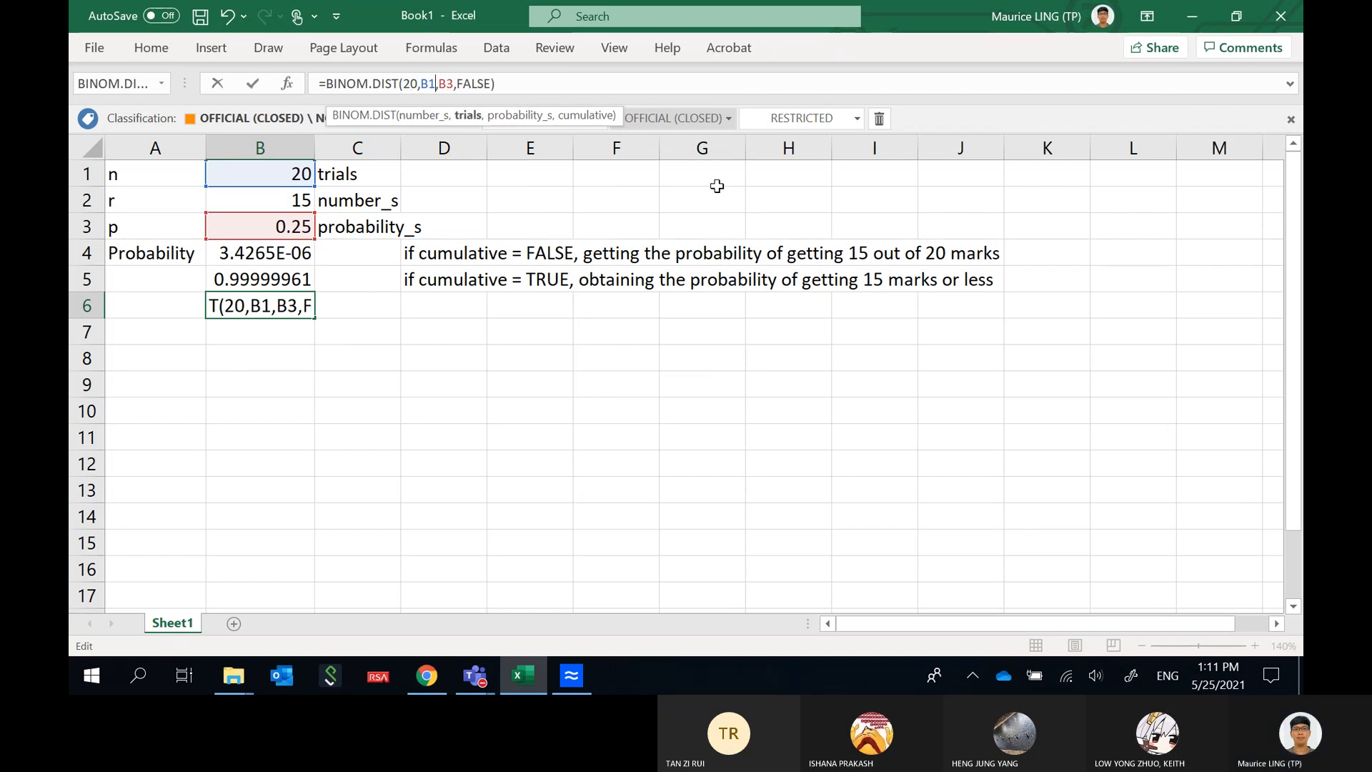
pyautogui.press('BackSpace')
pyautogui.press('BackSpace')
pyautogui.write('20')
# Change the cumulative argument of the B6 formula to TRUE and enter the formula.
pyautogui.press('Right')
pyautogui.press('Right')
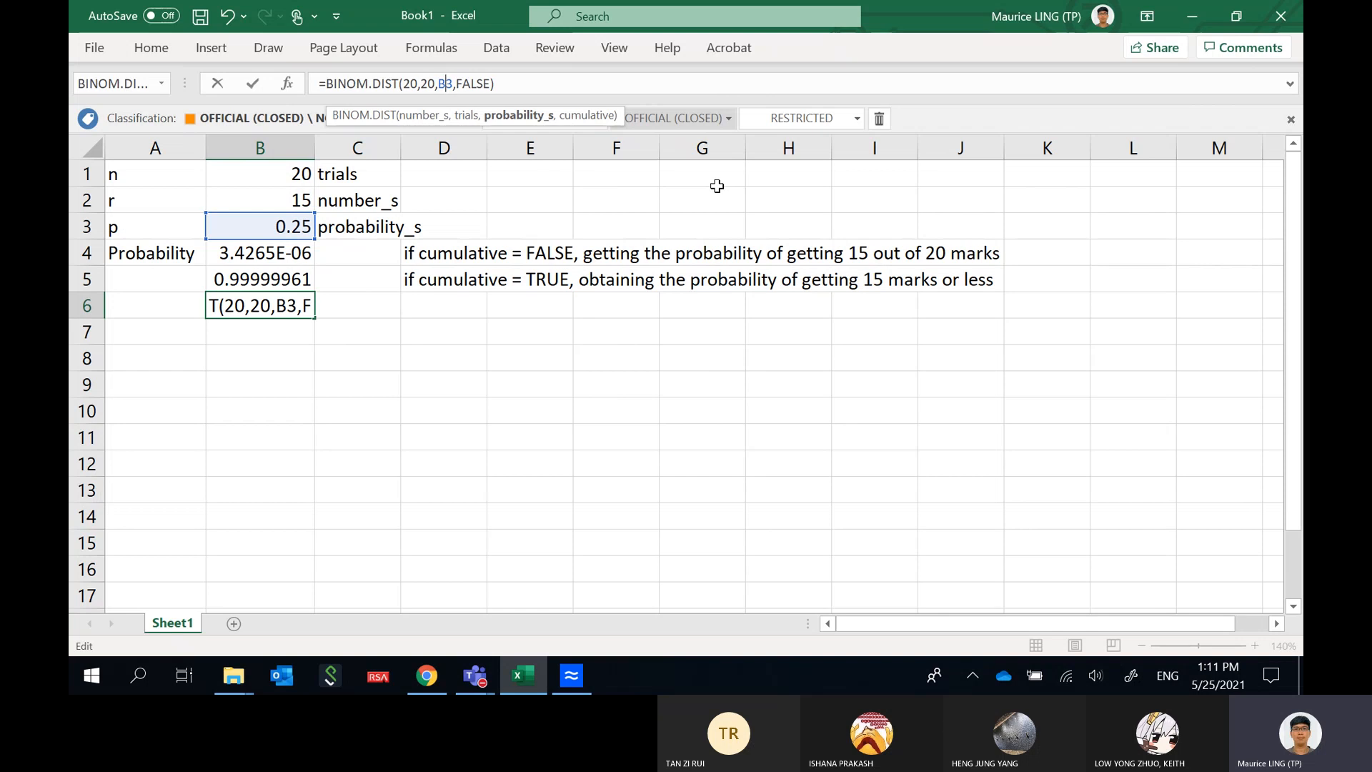
pyautogui.press('Right')
pyautogui.press('Right')
pyautogui.press('Right')
pyautogui.press('Right')
pyautogui.press('Right')
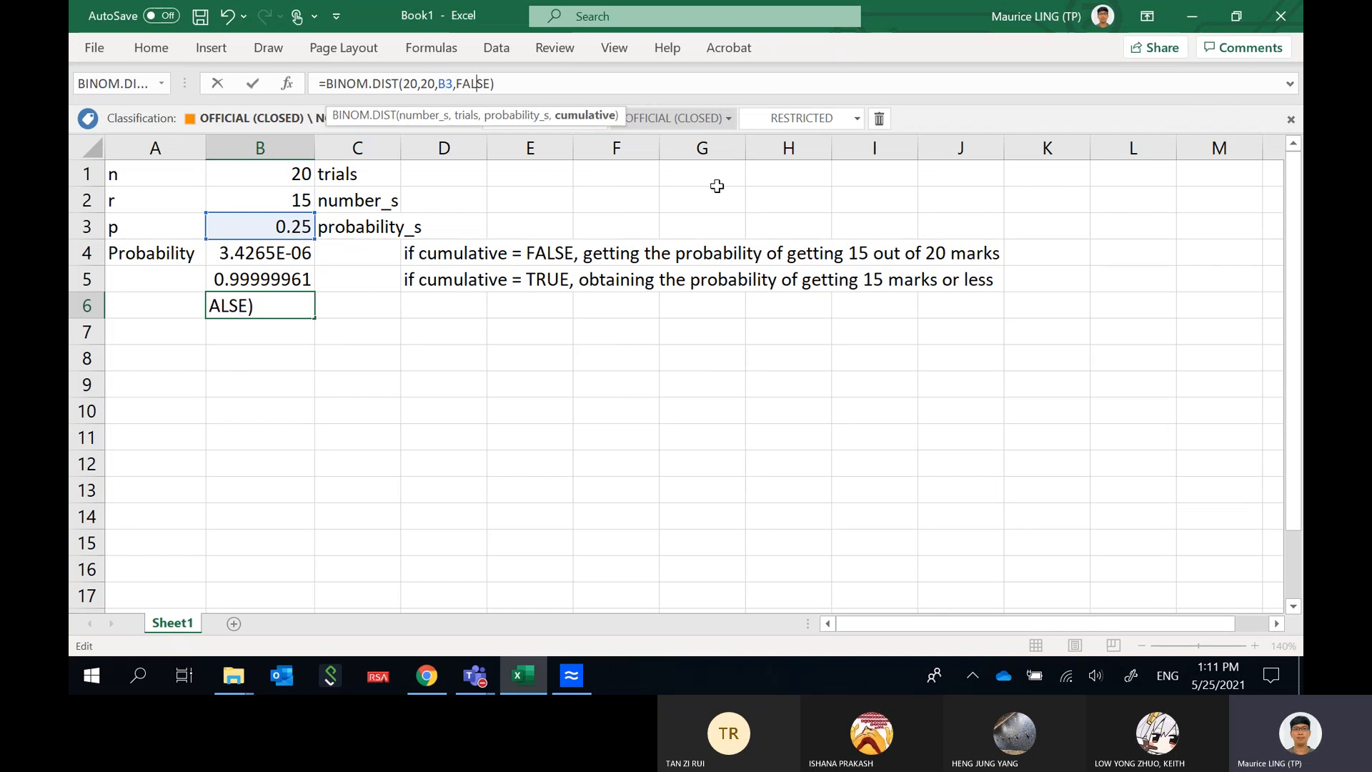
pyautogui.press('BackSpace')
pyautogui.press('BackSpace')
pyautogui.press('BackSpace')
pyautogui.press('BackSpace')
pyautogui.press('BackSpace')
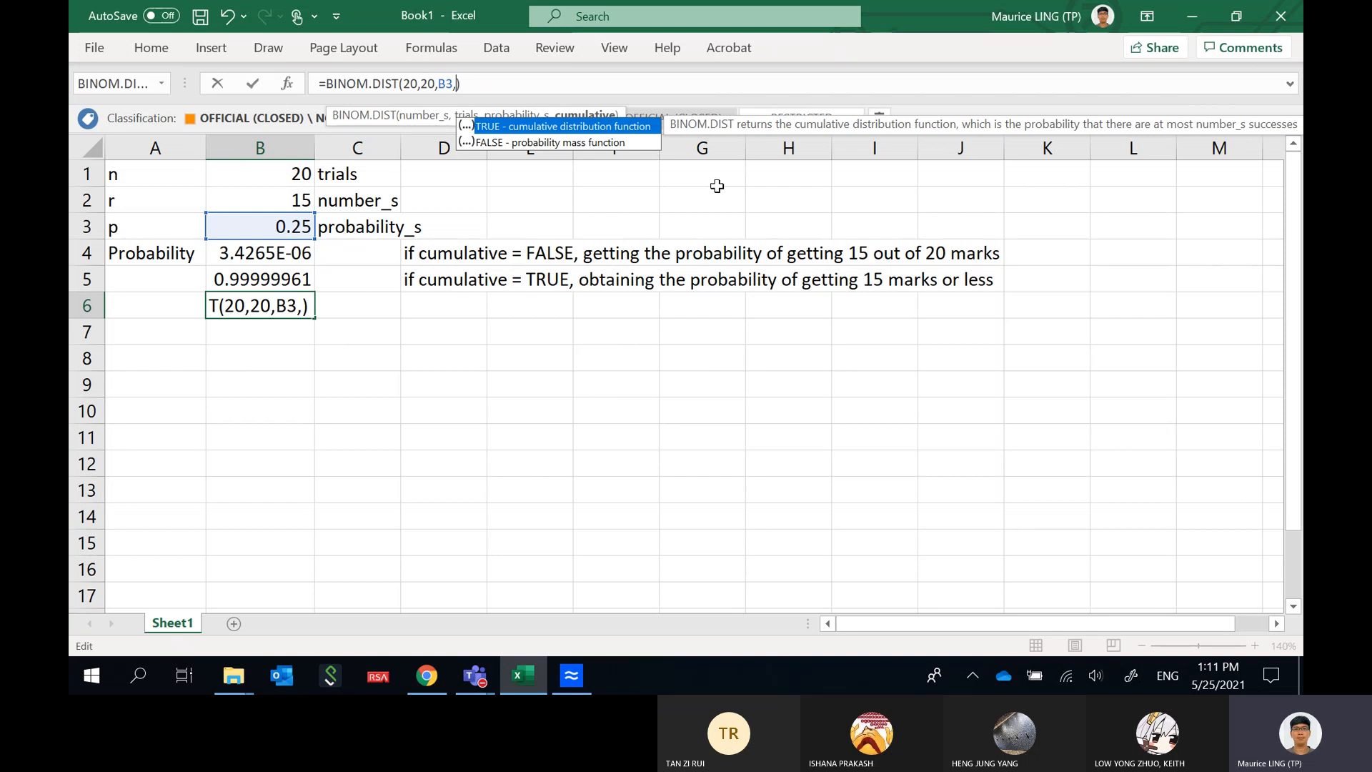
pyautogui.write('T')
pyautogui.press('Tab')
pyautogui.press('Return')
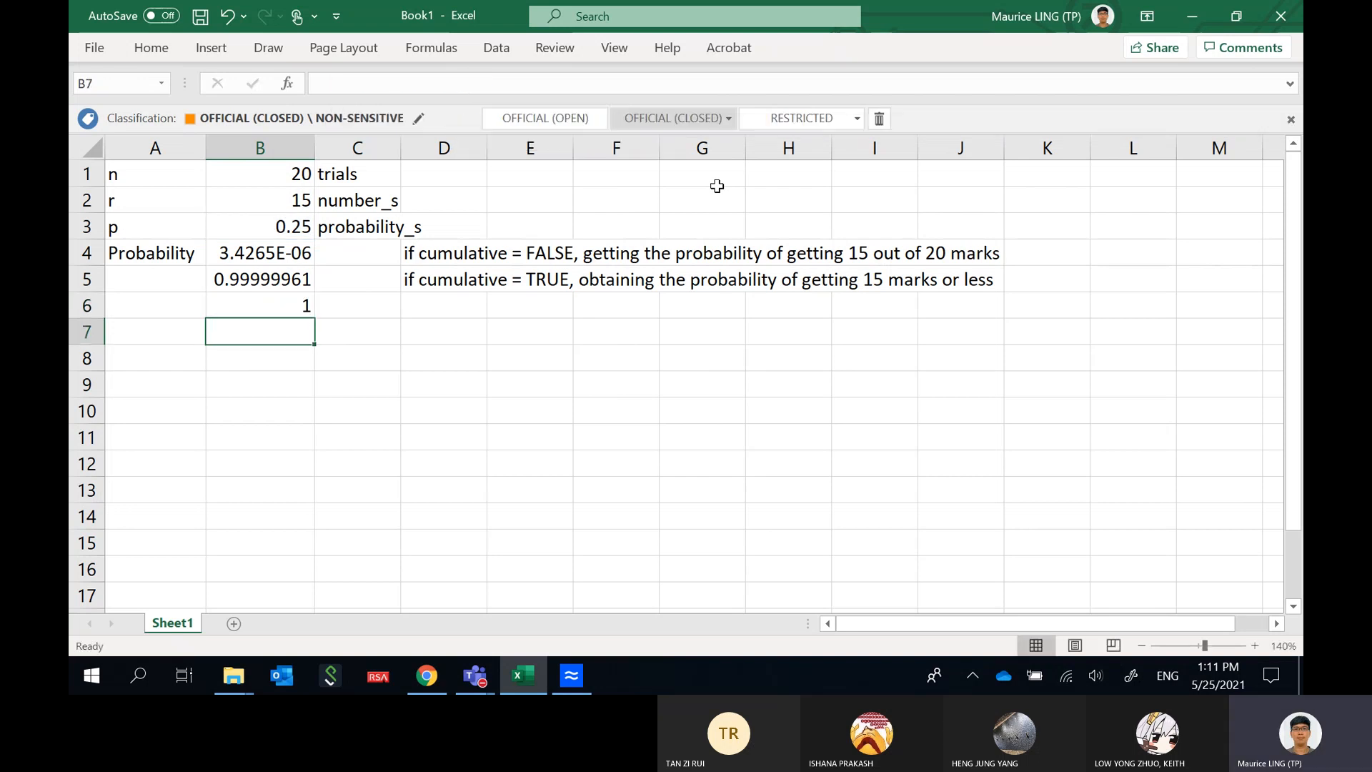
# Delete the formula in cell B6.
pyautogui.press('Up')
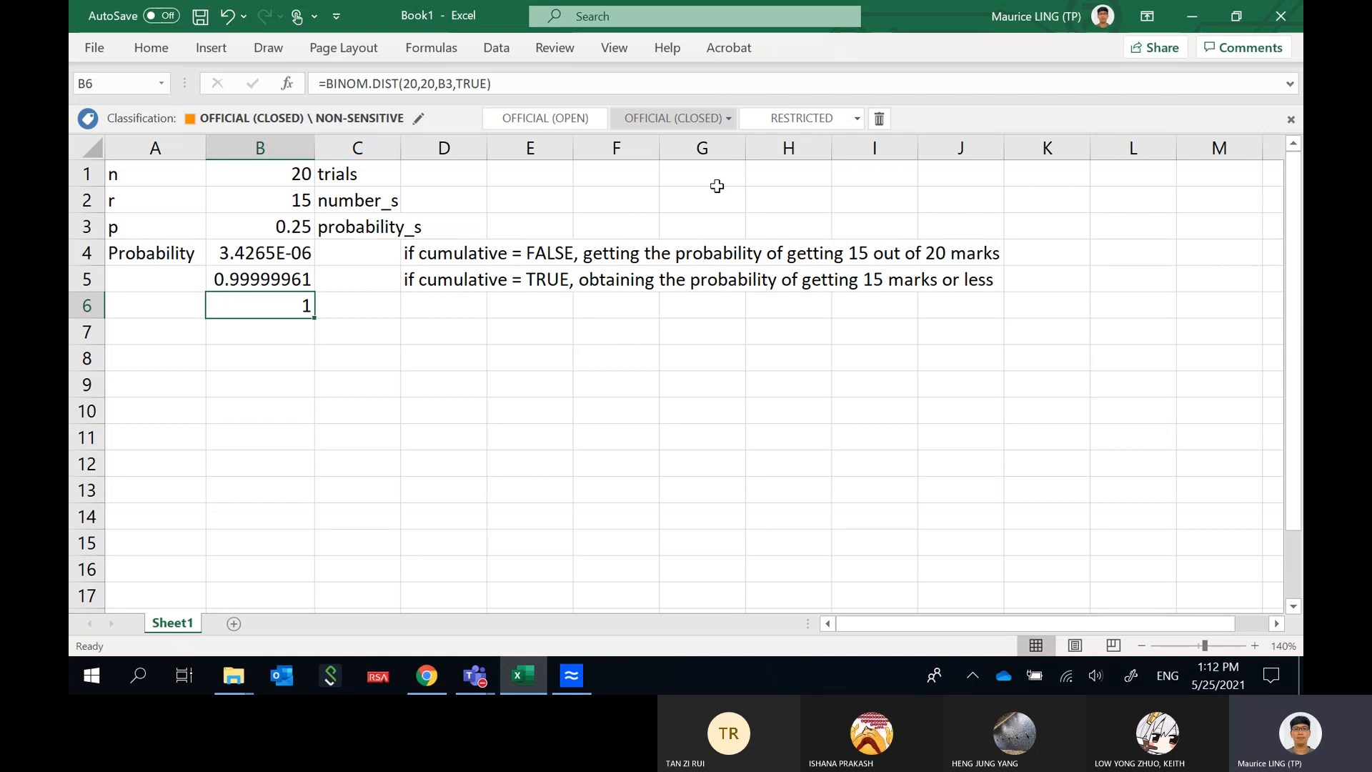
pyautogui.press('Delete')
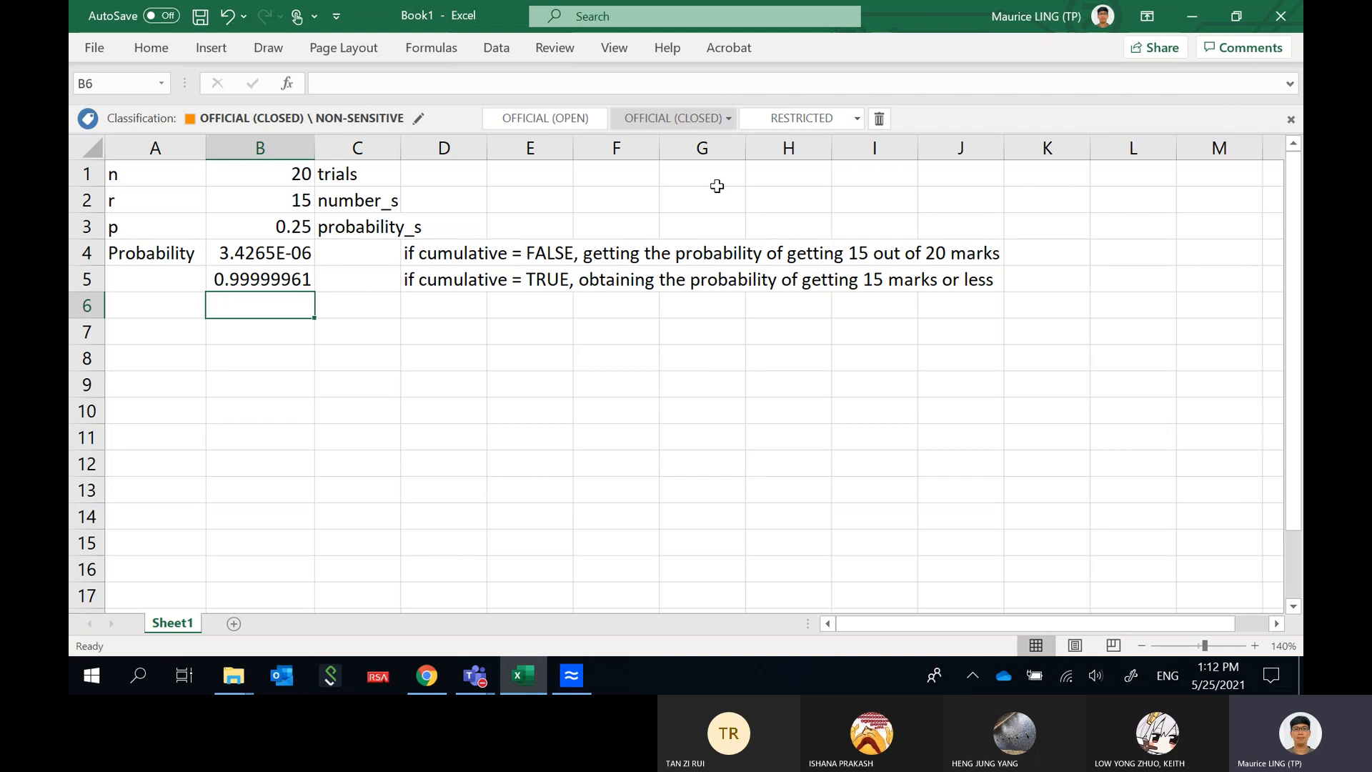
# Switch to the Snip & Sketch whiteboard, clear all its ink, and draw a bell curve with horizontal and vertical axes.
pyautogui.hotkey('alt', 'Tab')
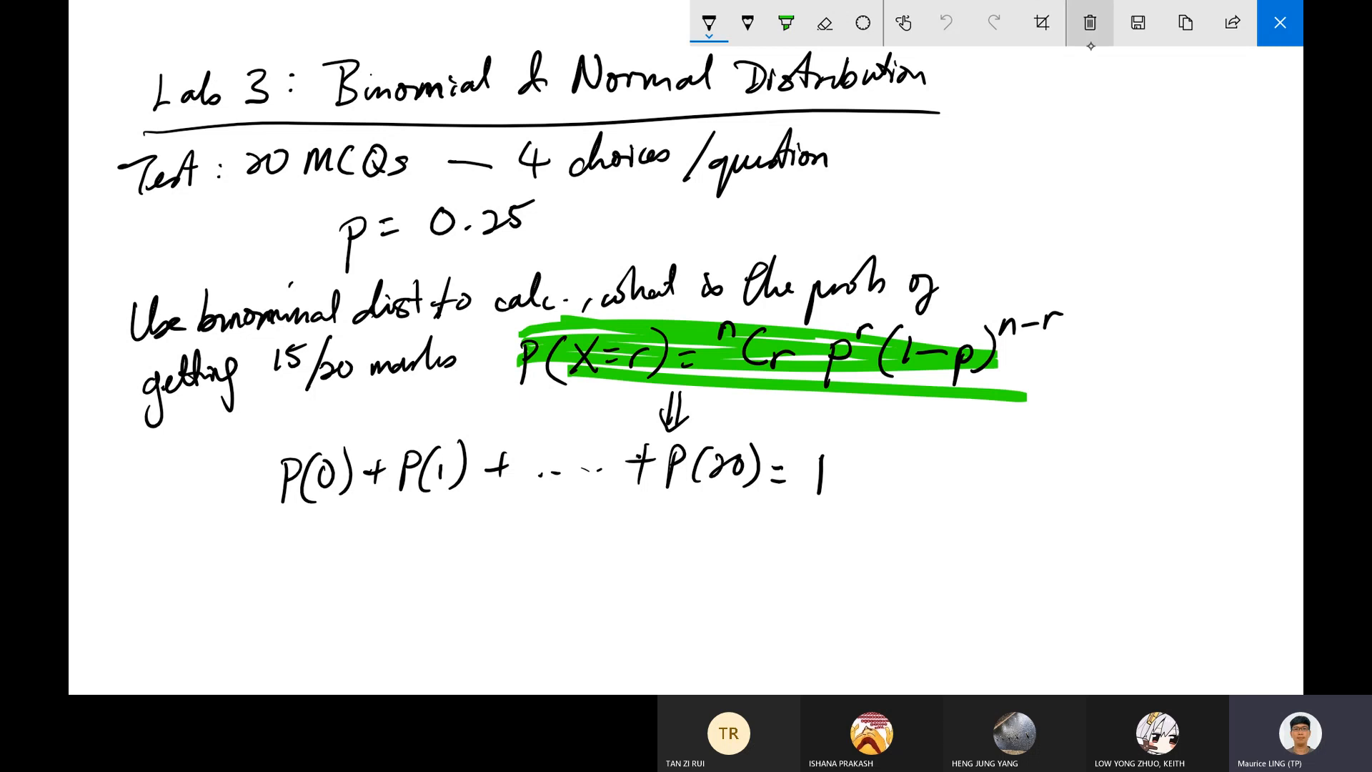
pyautogui.click(1089, 23)
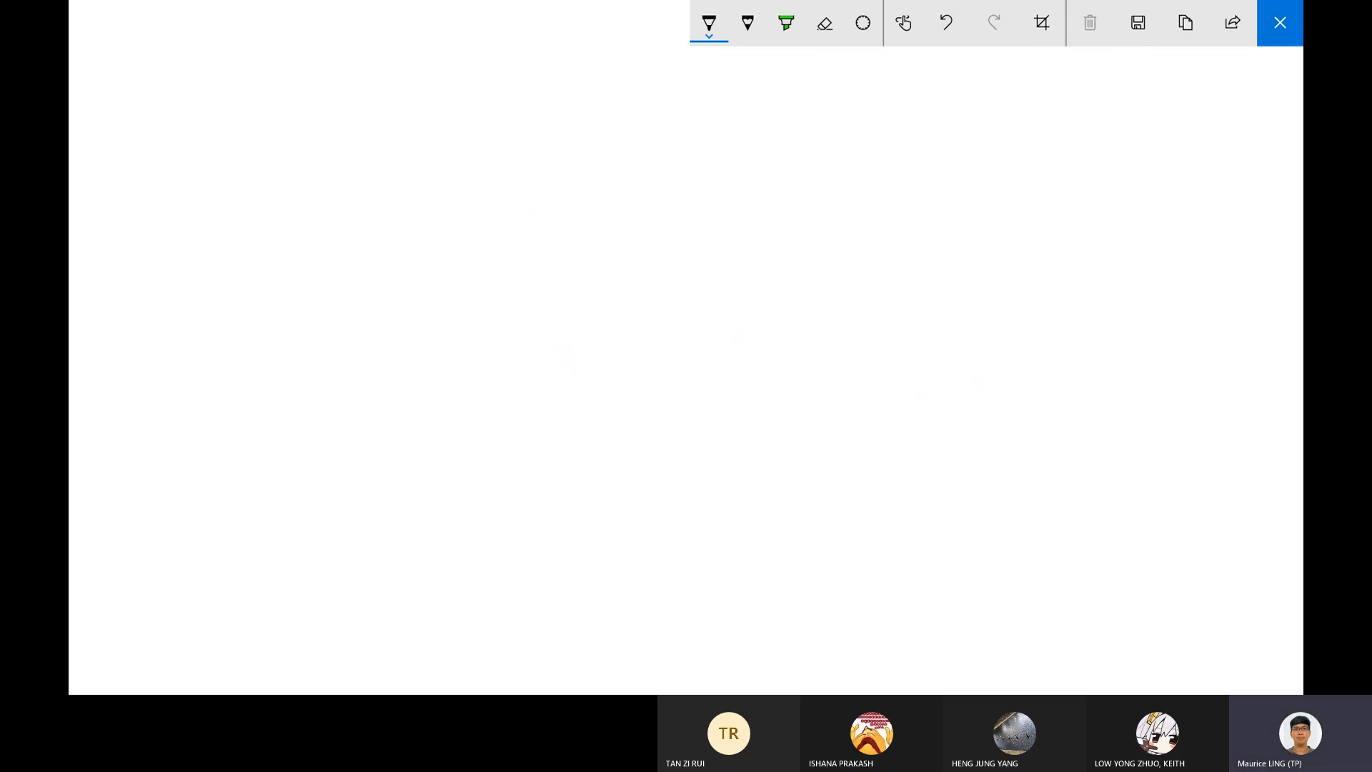
pyautogui.moveTo(170, 364)
pyautogui.mouseDown()
pyautogui.moveTo(300, 302)
pyautogui.moveTo(502, 131)
pyautogui.moveTo(919, 363)
pyautogui.mouseUp()
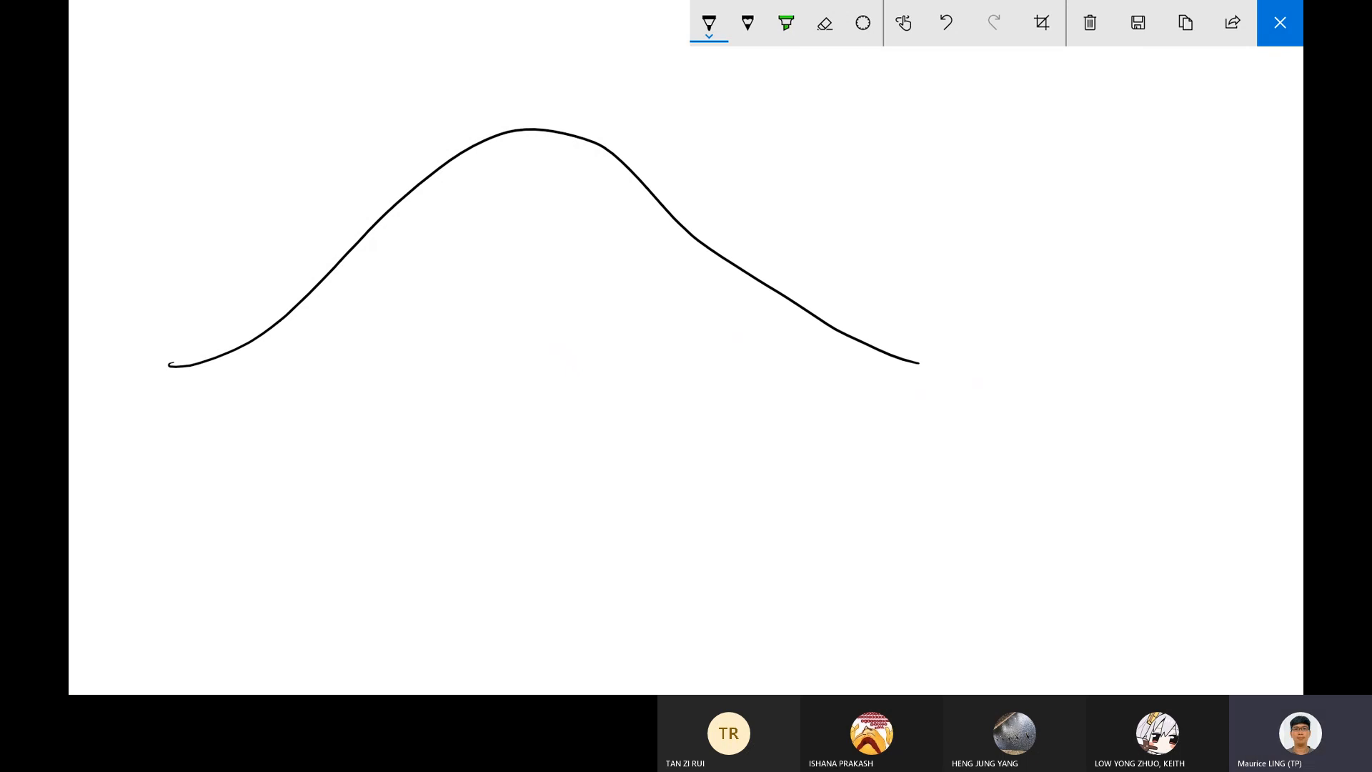
pyautogui.moveTo(133, 395); pyautogui.dragTo(966, 384)
pyautogui.moveTo(145, 85); pyautogui.dragTo(119, 116)
pyautogui.moveTo(145, 87)
pyautogui.mouseDown()
pyautogui.moveTo(166, 106)
pyautogui.moveTo(145, 396)
pyautogui.mouseUp()
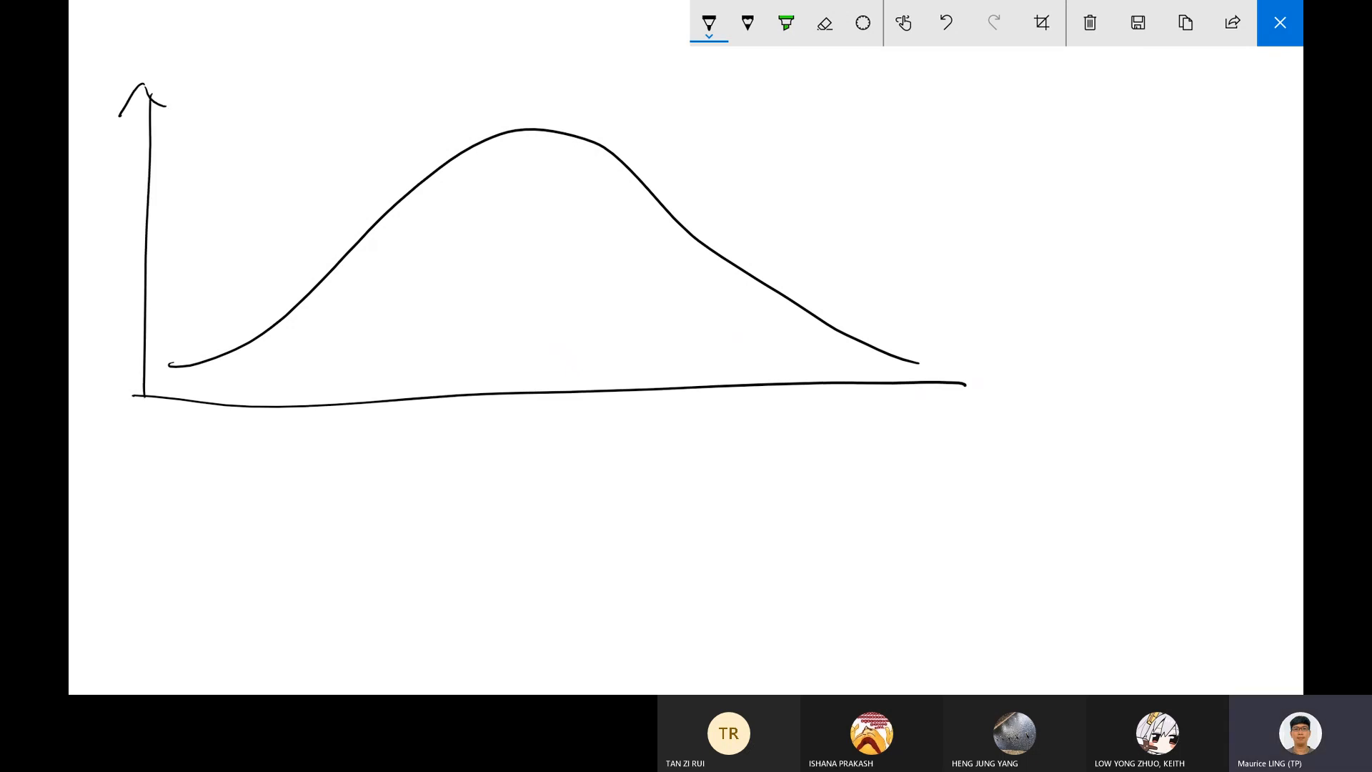
# Shade the area under the bell curve with a zigzag and annotate it with an arrow and the note "set 100% prob".
pyautogui.moveTo(232, 359)
pyautogui.mouseDown()
pyautogui.moveTo(438, 227)
pyautogui.moveTo(675, 364)
pyautogui.moveTo(810, 378)
pyautogui.mouseUp()
pyautogui.moveTo(777, 307); pyautogui.dragTo(898, 228)
pyautogui.moveTo(772, 283)
pyautogui.mouseDown()
pyautogui.moveTo(765, 314)
pyautogui.moveTo(804, 304)
pyautogui.mouseUp()
pyautogui.moveTo(926, 206); pyautogui.dragTo(911, 228)
pyautogui.moveTo(934, 218)
pyautogui.mouseDown()
pyautogui.moveTo(997, 214)
pyautogui.moveTo(1060, 182)
pyautogui.moveTo(1068, 211)
pyautogui.mouseUp()
pyautogui.moveTo(1080, 201); pyautogui.dragTo(1088, 209)
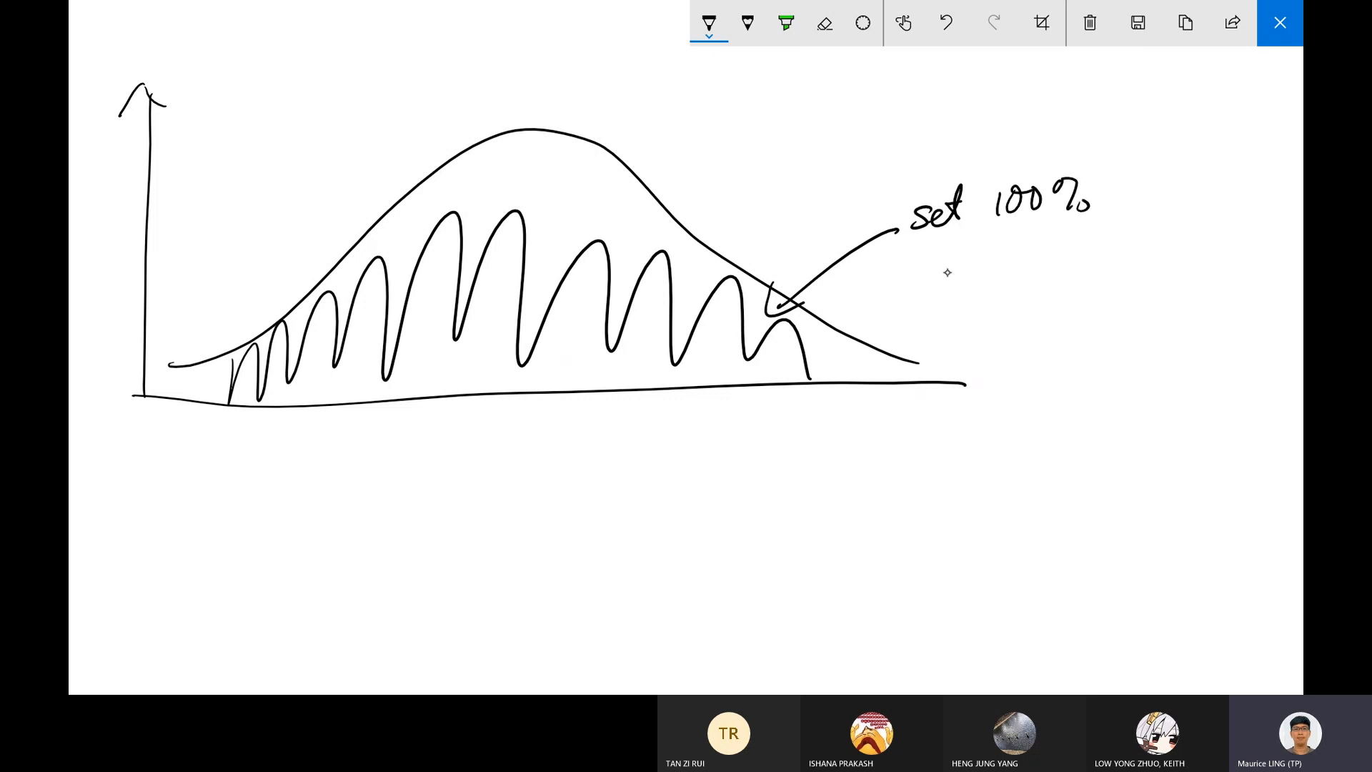
pyautogui.moveTo(935, 257)
pyautogui.mouseDown()
pyautogui.moveTo(931, 292)
pyautogui.moveTo(979, 265)
pyautogui.moveTo(976, 251)
pyautogui.mouseUp()
pyautogui.moveTo(990, 234); pyautogui.dragTo(1003, 262)
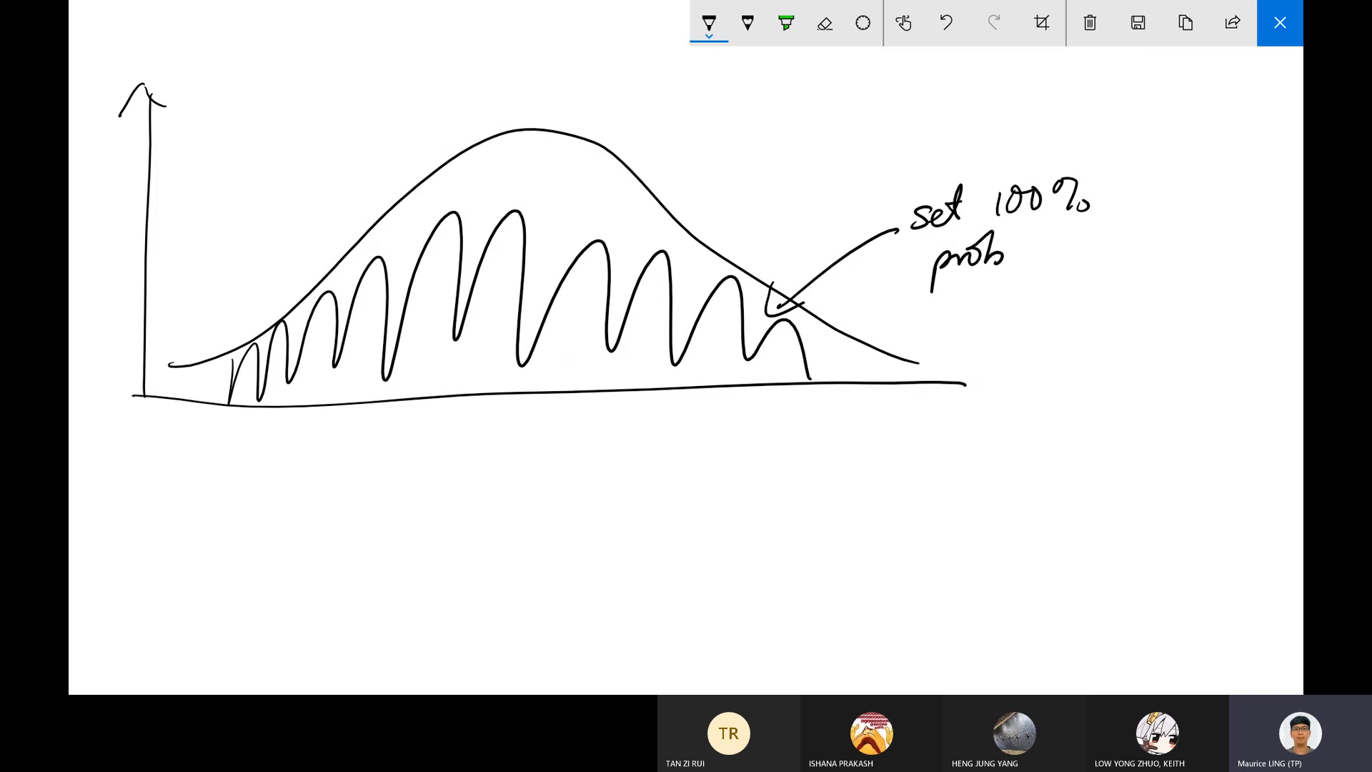
# Label the vertical axis "freq" and write "freq = f(x)" beside the upper part of the curve.
pyautogui.moveTo(101, 60)
pyautogui.mouseDown()
pyautogui.moveTo(112, 99)
pyautogui.moveTo(157, 63)
pyautogui.mouseUp()
pyautogui.moveTo(171, 49)
pyautogui.mouseDown()
pyautogui.moveTo(166, 84)
pyautogui.moveTo(198, 58)
pyautogui.mouseUp()
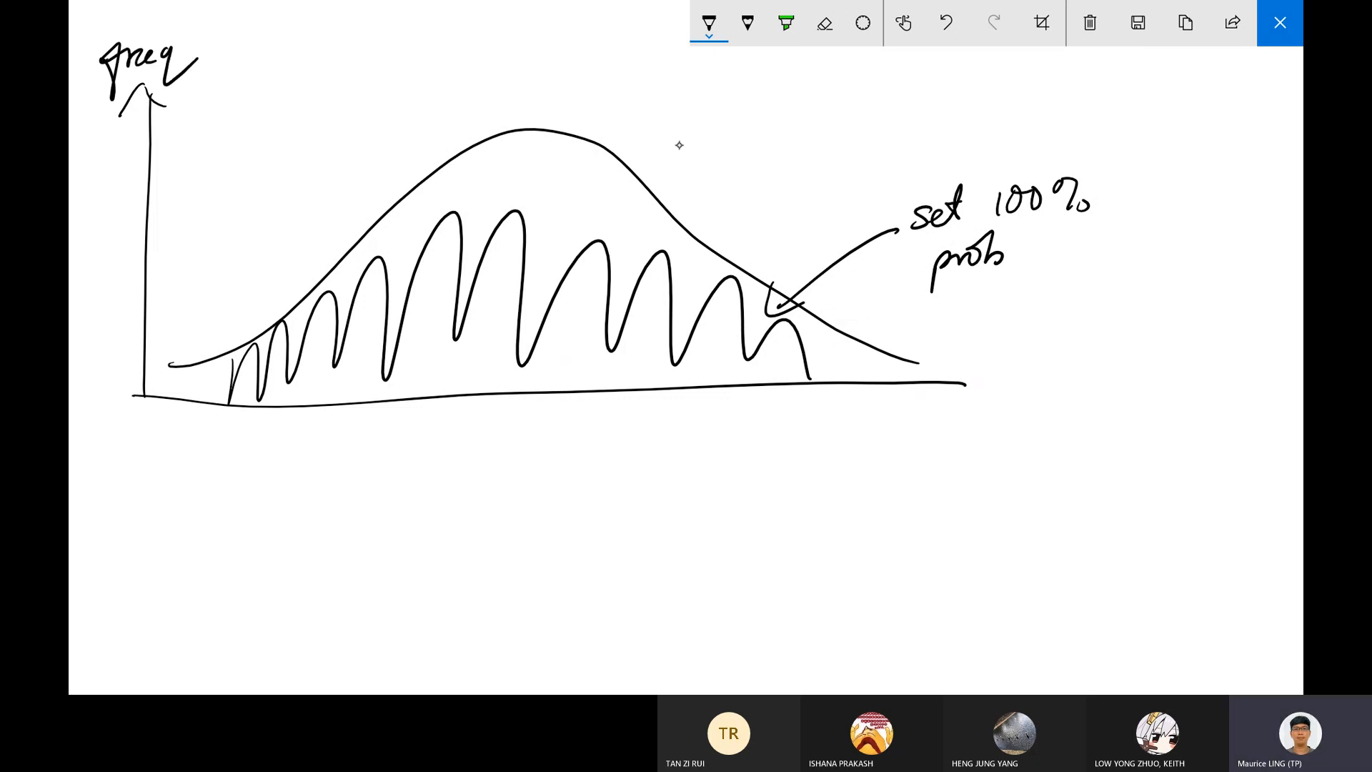
pyautogui.moveTo(678, 146)
pyautogui.mouseDown()
pyautogui.moveTo(684, 169)
pyautogui.moveTo(730, 137)
pyautogui.moveTo(720, 164)
pyautogui.mouseUp()
pyautogui.moveTo(743, 136)
pyautogui.mouseDown()
pyautogui.moveTo(780, 149)
pyautogui.moveTo(786, 125)
pyautogui.mouseUp()
pyautogui.moveTo(811, 115)
pyautogui.mouseDown()
pyautogui.moveTo(804, 142)
pyautogui.moveTo(838, 117)
pyautogui.mouseUp()
pyautogui.moveTo(843, 101)
pyautogui.mouseDown()
pyautogui.moveTo(847, 128)
pyautogui.moveTo(829, 147)
pyautogui.mouseUp()
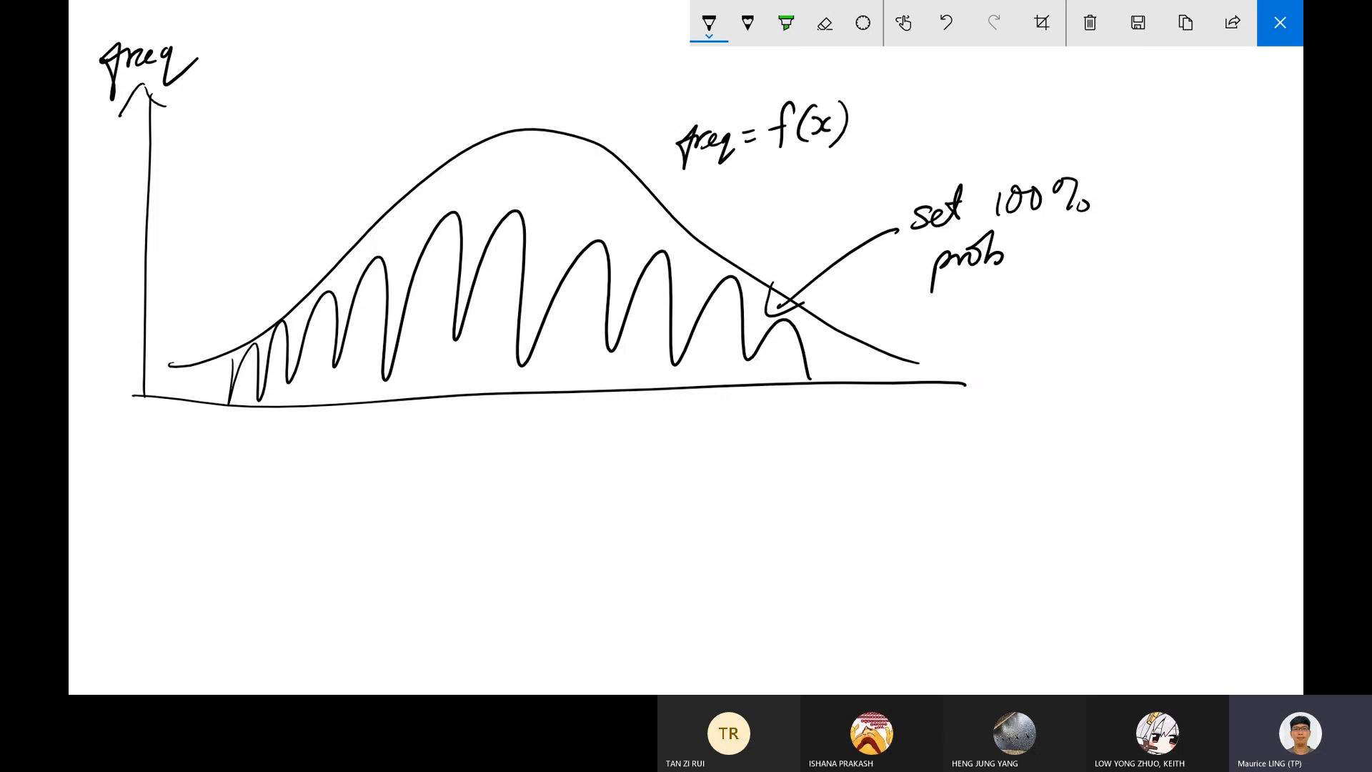
# Highlight a vertical strip under the curve's descending side in green and mark its bounds 1 and 2 on the horizontal axis.
pyautogui.click(786, 23)
pyautogui.moveTo(627, 164); pyautogui.dragTo(625, 394)
pyautogui.moveTo(690, 230); pyautogui.dragTo(686, 398)
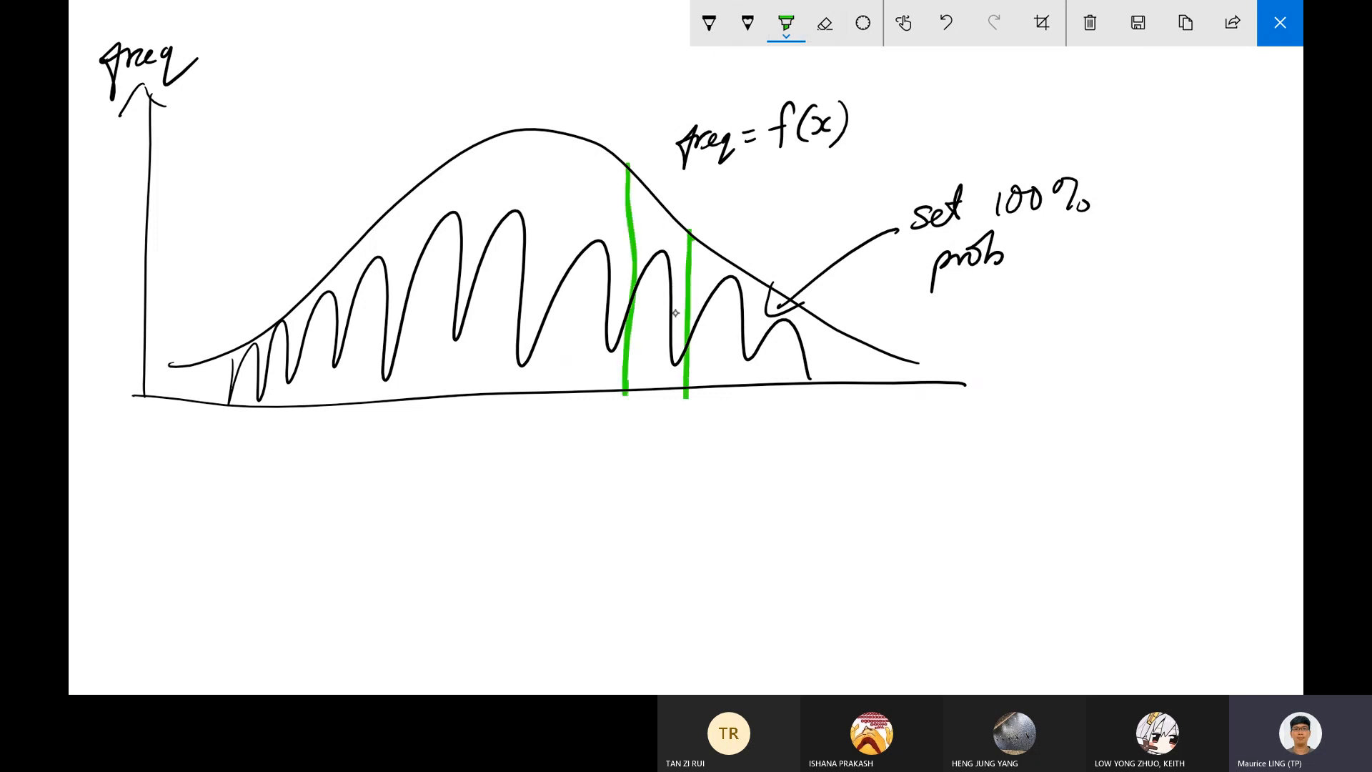
pyautogui.moveTo(628, 176)
pyautogui.mouseDown()
pyautogui.moveTo(657, 257)
pyautogui.moveTo(678, 214)
pyautogui.moveTo(630, 393)
pyautogui.moveTo(678, 357)
pyautogui.moveTo(653, 378)
pyautogui.moveTo(664, 286)
pyautogui.moveTo(642, 375)
pyautogui.moveTo(653, 386)
pyautogui.moveTo(618, 397)
pyautogui.moveTo(606, 442)
pyautogui.mouseUp()
pyautogui.click(709, 23)
pyautogui.moveTo(688, 377)
pyautogui.mouseDown()
pyautogui.moveTo(689, 437)
pyautogui.moveTo(703, 439)
pyautogui.mouseUp()
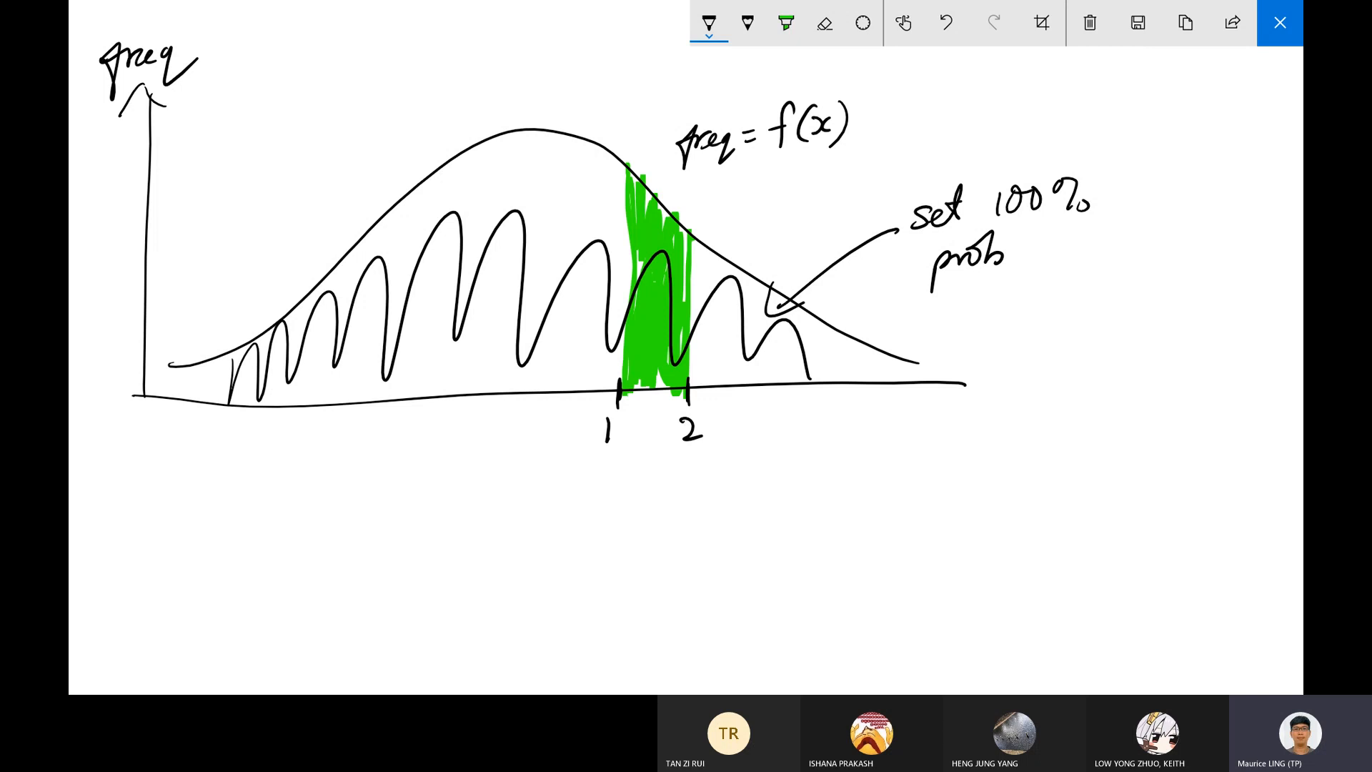
# Write the general formula "prob = ∫ f(x)" with limits x to y below the graph.
pyautogui.moveTo(167, 466)
pyautogui.mouseDown()
pyautogui.moveTo(172, 483)
pyautogui.moveTo(205, 477)
pyautogui.mouseUp()
pyautogui.moveTo(213, 452)
pyautogui.mouseDown()
pyautogui.moveTo(215, 486)
pyautogui.moveTo(320, 451)
pyautogui.moveTo(289, 500)
pyautogui.mouseUp()
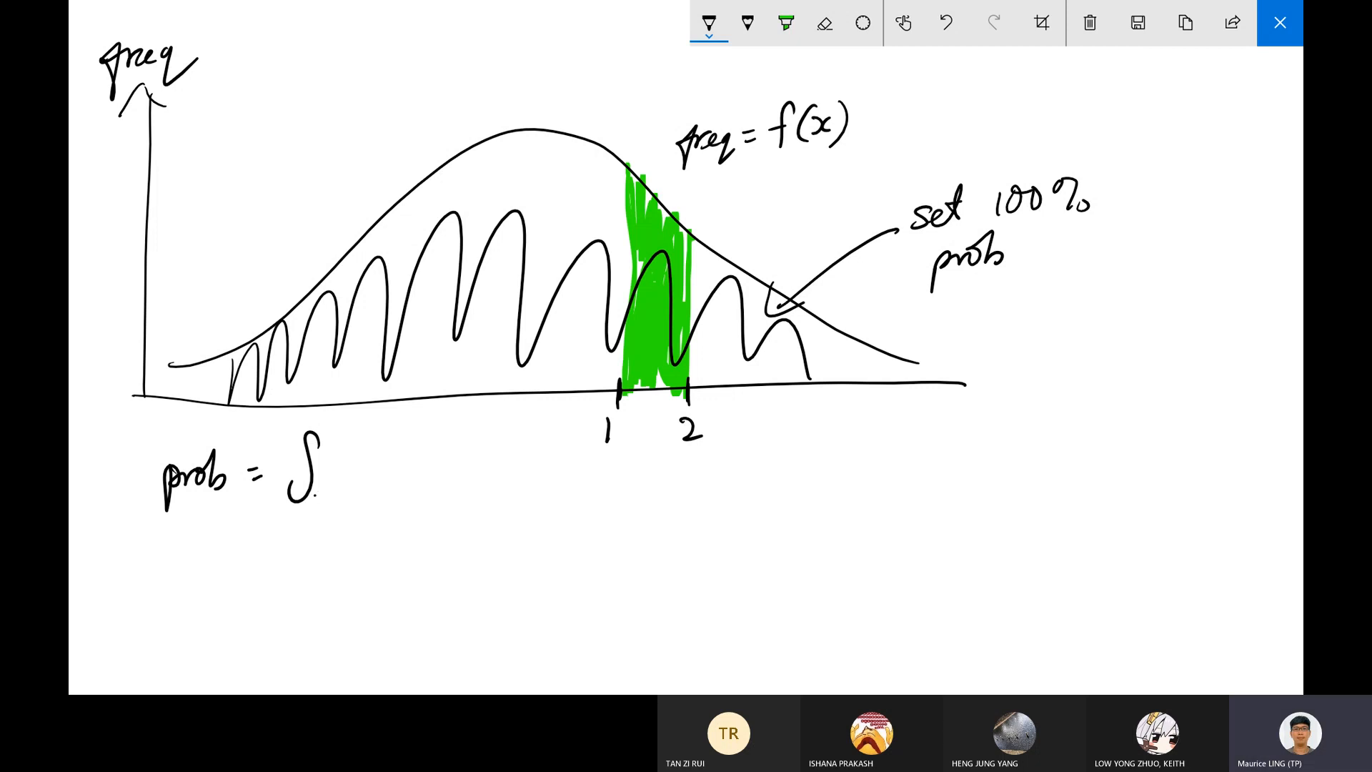
pyautogui.moveTo(313, 495); pyautogui.dragTo(327, 508)
pyautogui.moveTo(332, 492); pyautogui.dragTo(319, 509)
pyautogui.moveTo(327, 433)
pyautogui.mouseDown()
pyautogui.moveTo(362, 488)
pyautogui.moveTo(373, 469)
pyautogui.moveTo(401, 477)
pyautogui.mouseUp()
pyautogui.moveTo(411, 458); pyautogui.dragTo(401, 490)
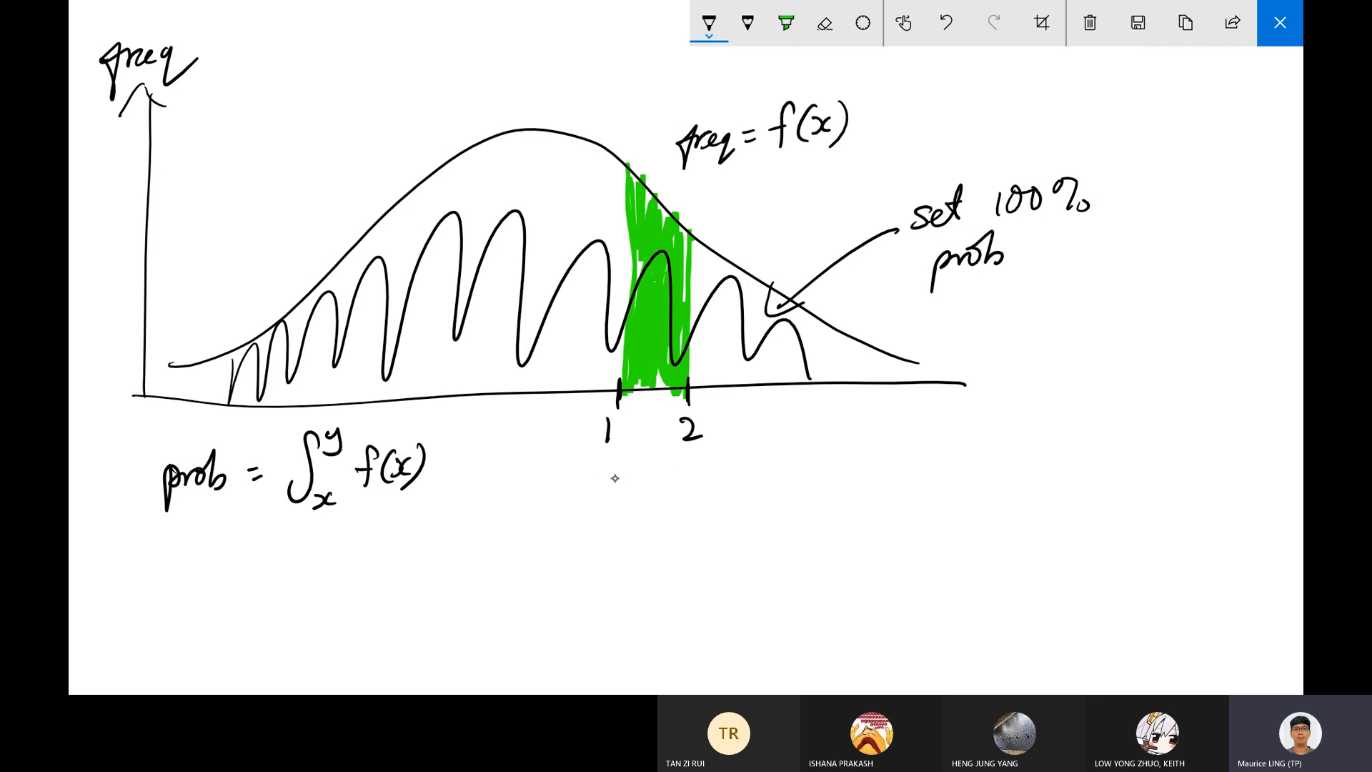
# Write "prob = ∫ f(x)" with limits 1 to 2 below the green strip.
pyautogui.moveTo(594, 485)
pyautogui.mouseDown()
pyautogui.moveTo(583, 526)
pyautogui.moveTo(638, 479)
pyautogui.moveTo(640, 500)
pyautogui.moveTo(663, 489)
pyautogui.mouseUp()
pyautogui.moveTo(655, 499)
pyautogui.mouseDown()
pyautogui.moveTo(706, 475)
pyautogui.moveTo(682, 527)
pyautogui.mouseUp()
pyautogui.moveTo(722, 465)
pyautogui.mouseDown()
pyautogui.moveTo(734, 477)
pyautogui.moveTo(719, 531)
pyautogui.mouseUp()
pyautogui.moveTo(759, 481); pyautogui.dragTo(748, 527)
pyautogui.moveTo(743, 505); pyautogui.dragTo(792, 510)
pyautogui.moveTo(800, 493); pyautogui.dragTo(799, 530)
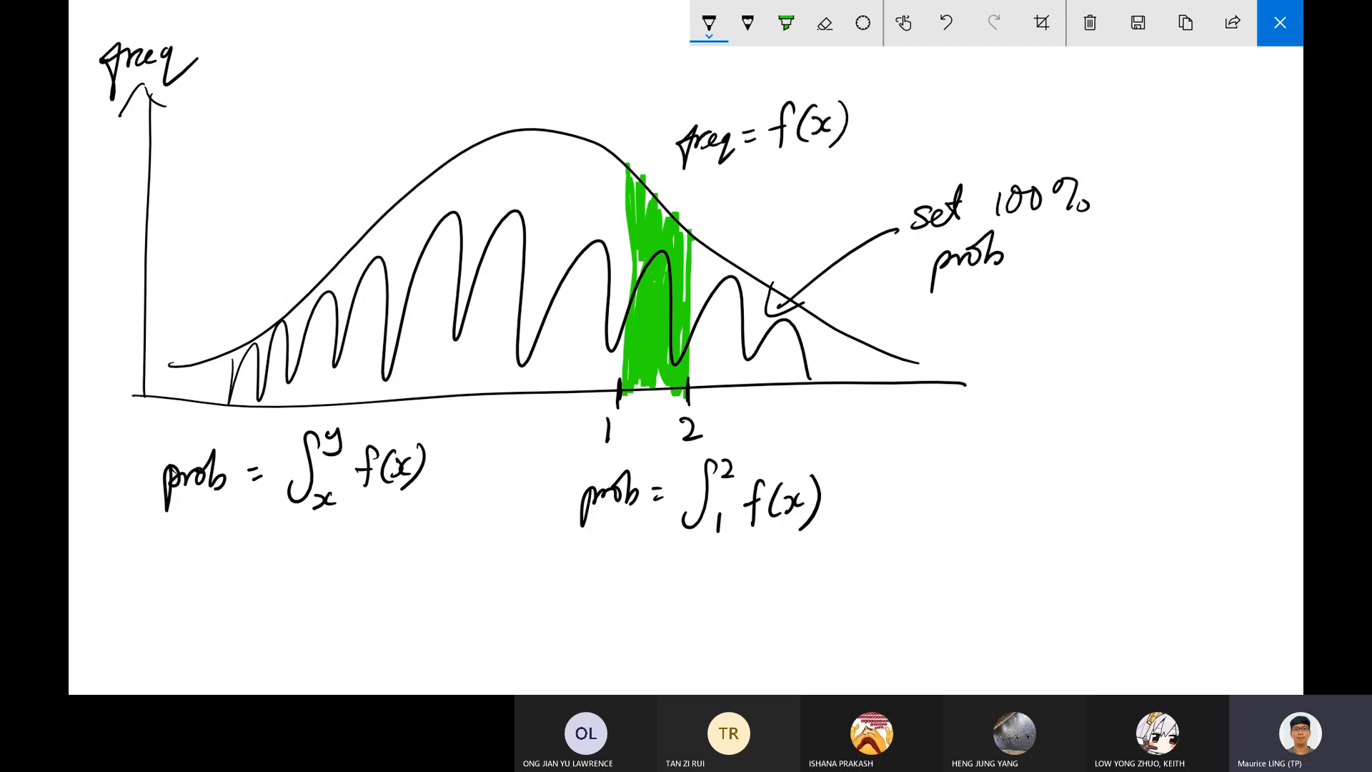
# Mark 0.5 on the horizontal axis and draw a vertical line from it up to the curve.
pyautogui.moveTo(410, 389)
pyautogui.mouseDown()
pyautogui.moveTo(393, 423)
pyautogui.moveTo(399, 410)
pyautogui.moveTo(414, 429)
pyautogui.mouseUp()
pyautogui.click(407, 425)
pyautogui.moveTo(417, 407); pyautogui.dragTo(427, 406)
pyautogui.moveTo(411, 381)
pyautogui.mouseDown()
pyautogui.moveTo(412, 191)
pyautogui.moveTo(409, 238)
pyautogui.mouseUp()
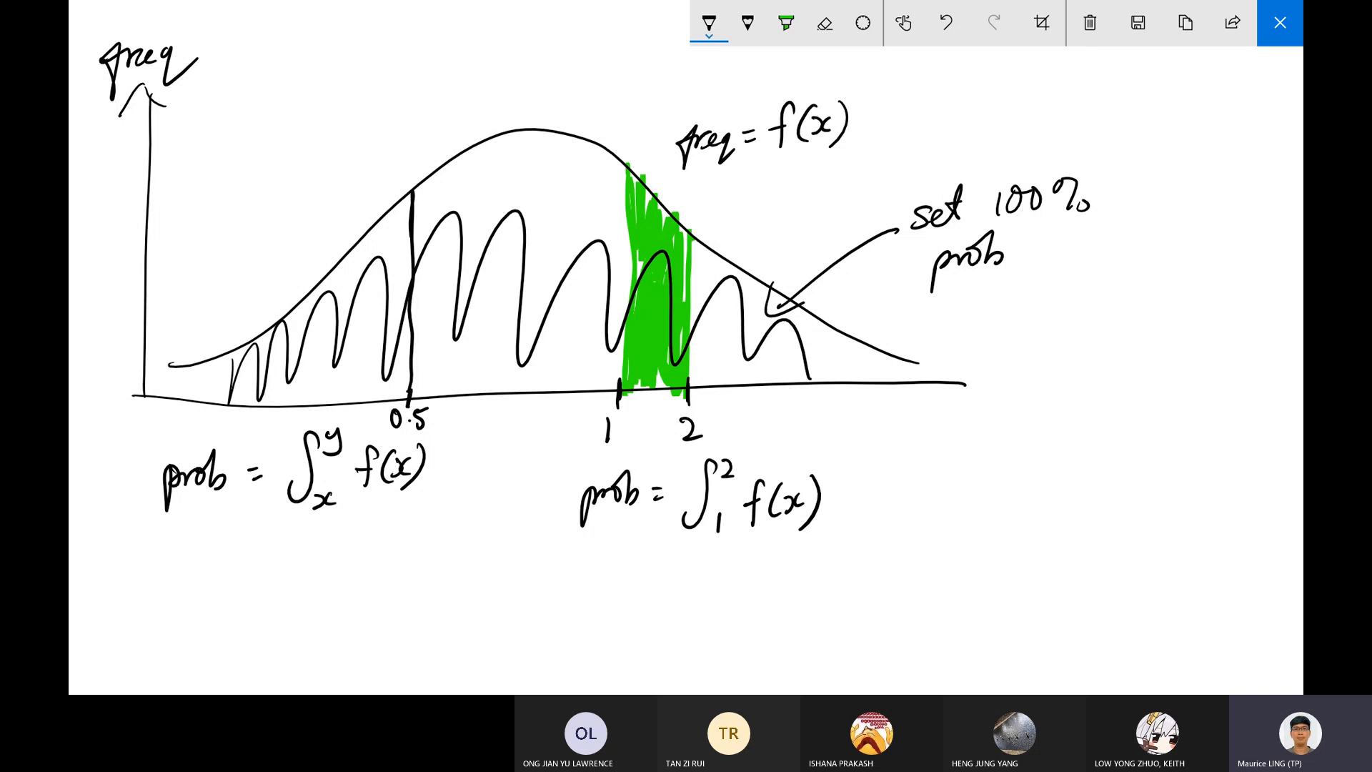
# Write "prob of 0.5 = ∫ f(x)" with both limits 0.5 beside the other probability formulas.
pyautogui.moveTo(894, 477)
pyautogui.mouseDown()
pyautogui.moveTo(888, 525)
pyautogui.moveTo(937, 457)
pyautogui.moveTo(948, 478)
pyautogui.mouseUp()
pyautogui.moveTo(973, 484); pyautogui.dragTo(973, 518)
pyautogui.moveTo(1001, 464)
pyautogui.mouseDown()
pyautogui.moveTo(1008, 489)
pyautogui.moveTo(1065, 470)
pyautogui.moveTo(1064, 484)
pyautogui.mouseUp()
pyautogui.click(1018, 483)
pyautogui.moveTo(1100, 437)
pyautogui.mouseDown()
pyautogui.moveTo(1065, 520)
pyautogui.moveTo(1112, 438)
pyautogui.moveTo(1123, 457)
pyautogui.moveTo(1091, 509)
pyautogui.moveTo(1113, 518)
pyautogui.mouseUp()
pyautogui.click(1118, 450)
pyautogui.click(1109, 508)
pyautogui.moveTo(1163, 461)
pyautogui.mouseDown()
pyautogui.moveTo(1150, 501)
pyautogui.moveTo(1153, 480)
pyautogui.moveTo(1170, 496)
pyautogui.mouseUp()
pyautogui.moveTo(1184, 474); pyautogui.dragTo(1191, 493)
pyautogui.moveTo(1215, 453); pyautogui.dragTo(1206, 505)
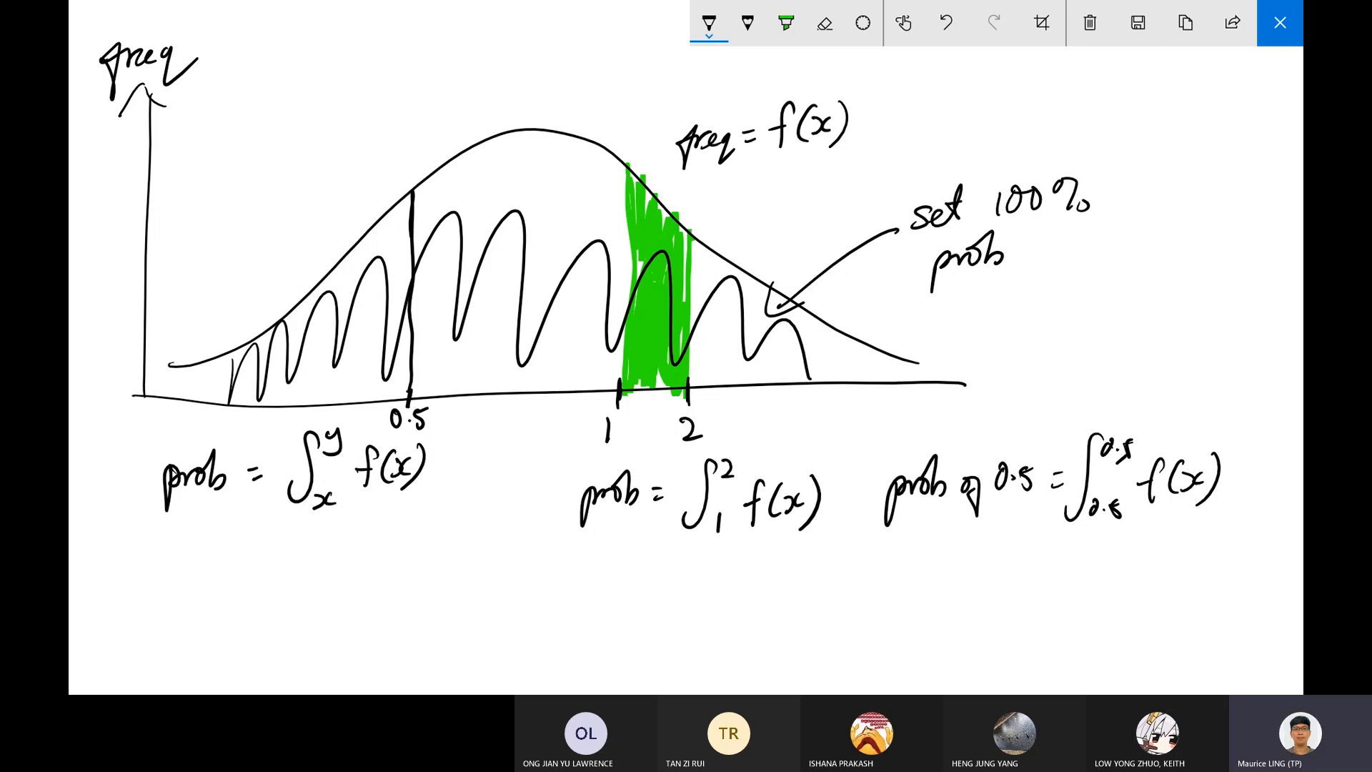
# Write "integration – area under curve" and "differentiation – gradient" above the graph and circle the differentiation note.
pyautogui.moveTo(227, 54)
pyautogui.mouseDown()
pyautogui.moveTo(278, 40)
pyautogui.moveTo(290, 78)
pyautogui.moveTo(341, 32)
pyautogui.moveTo(683, 38)
pyautogui.mouseUp()
pyautogui.moveTo(243, 97)
pyautogui.mouseDown()
pyautogui.moveTo(246, 78)
pyautogui.moveTo(261, 108)
pyautogui.moveTo(336, 86)
pyautogui.moveTo(437, 99)
pyautogui.moveTo(549, 63)
pyautogui.mouseUp()
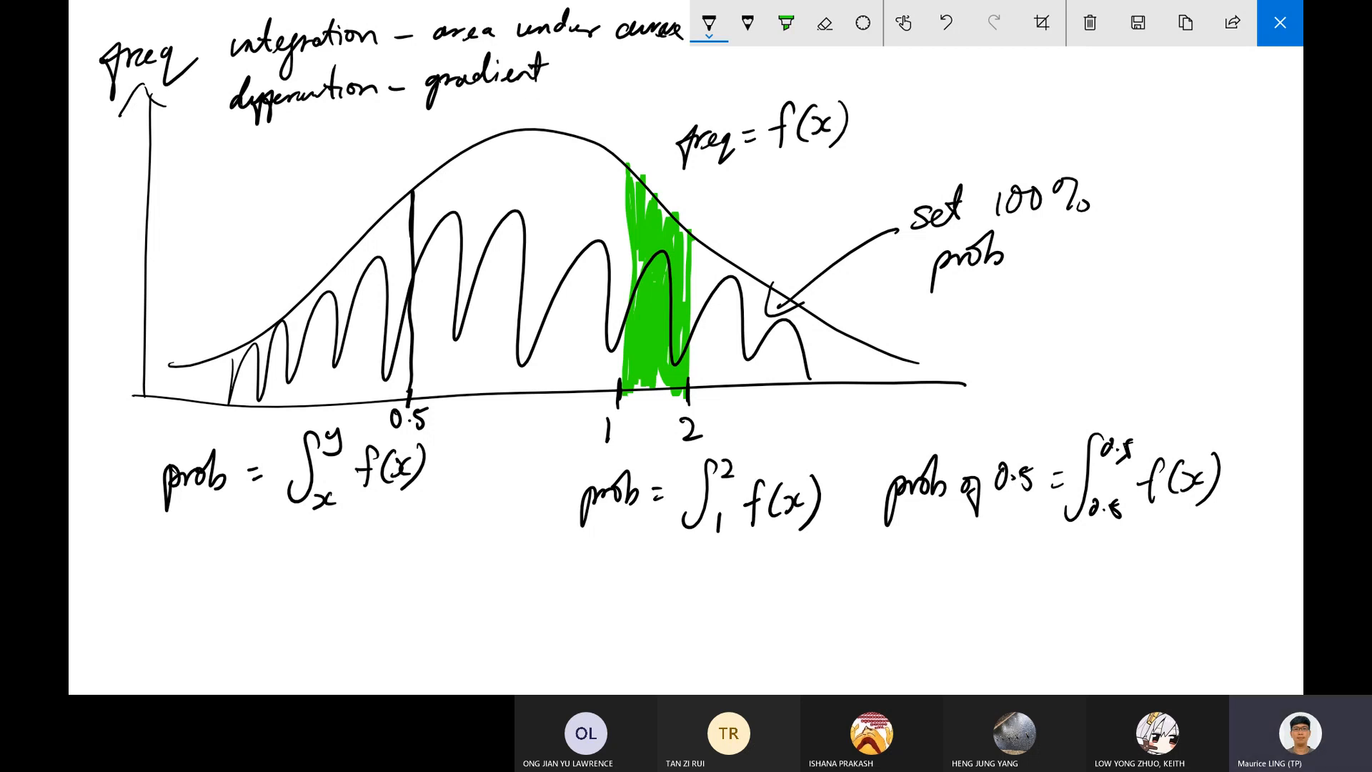
pyautogui.moveTo(231, 58)
pyautogui.mouseDown()
pyautogui.moveTo(275, 131)
pyautogui.moveTo(457, 37)
pyautogui.moveTo(247, 50)
pyautogui.mouseUp()
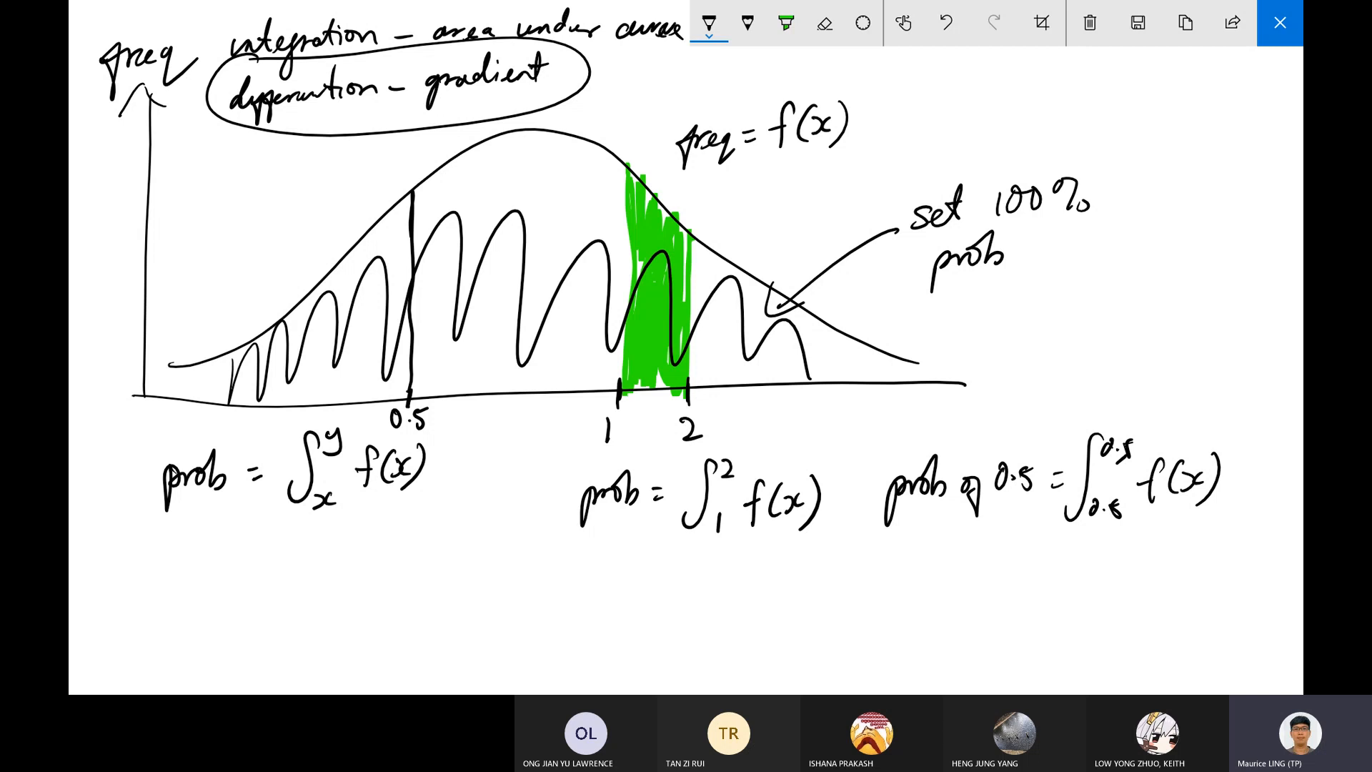
# Clear all drawings from the whiteboard.
pyautogui.click(1280, 22)
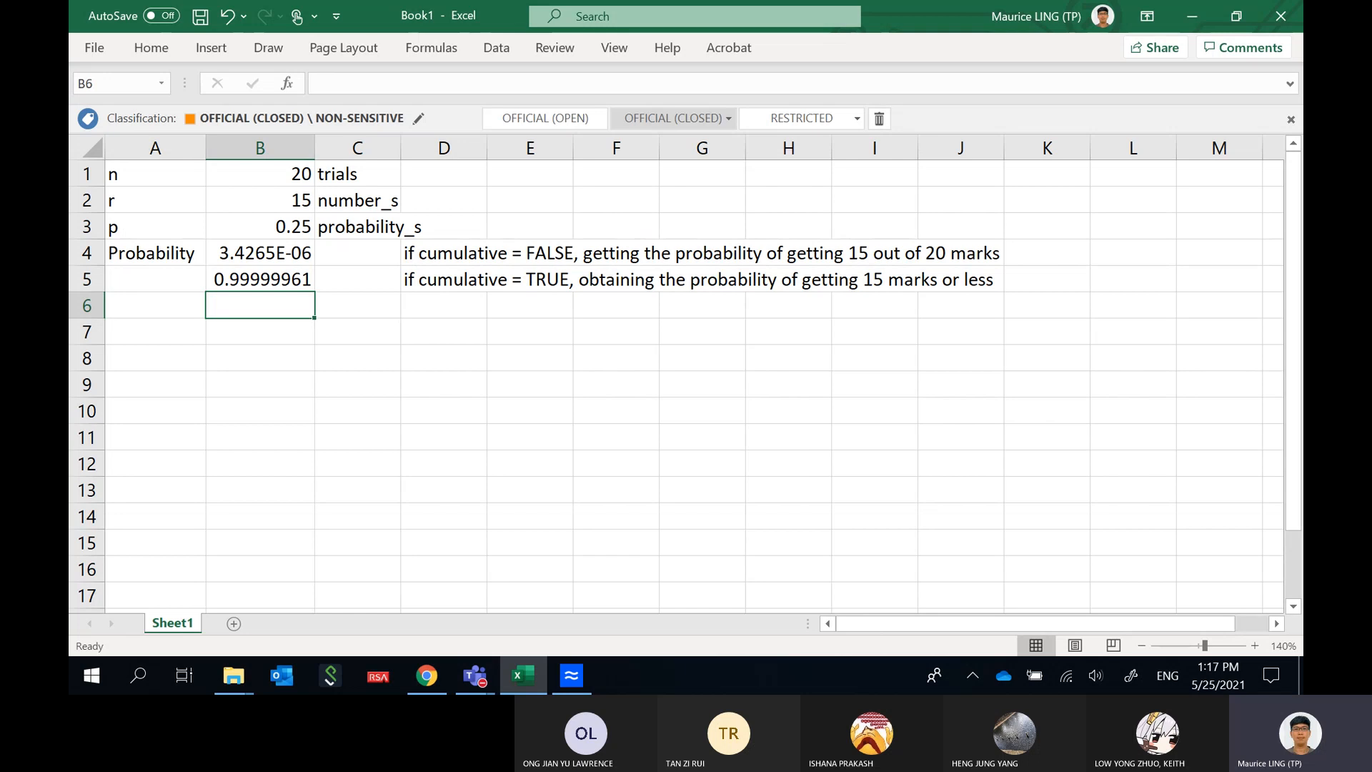
pyautogui.press('super+w')
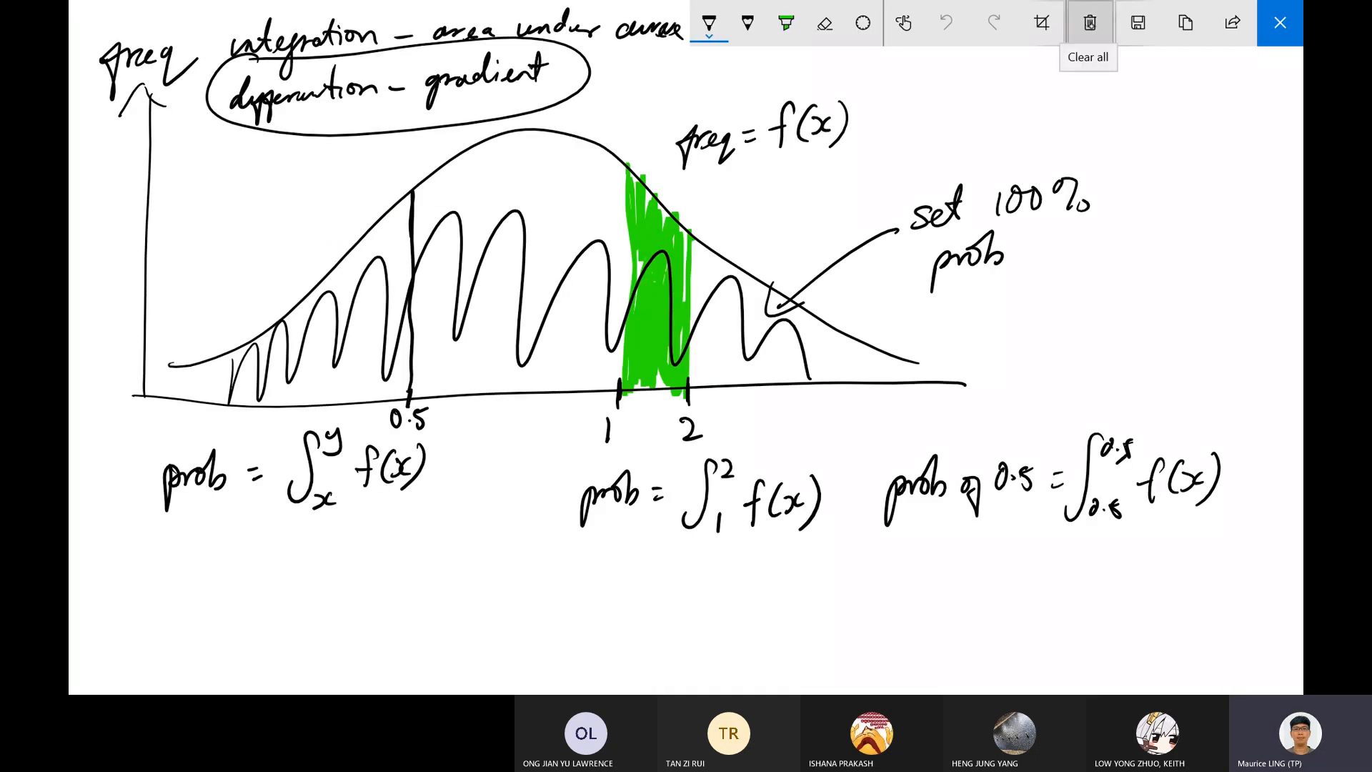
pyautogui.click(1090, 23)
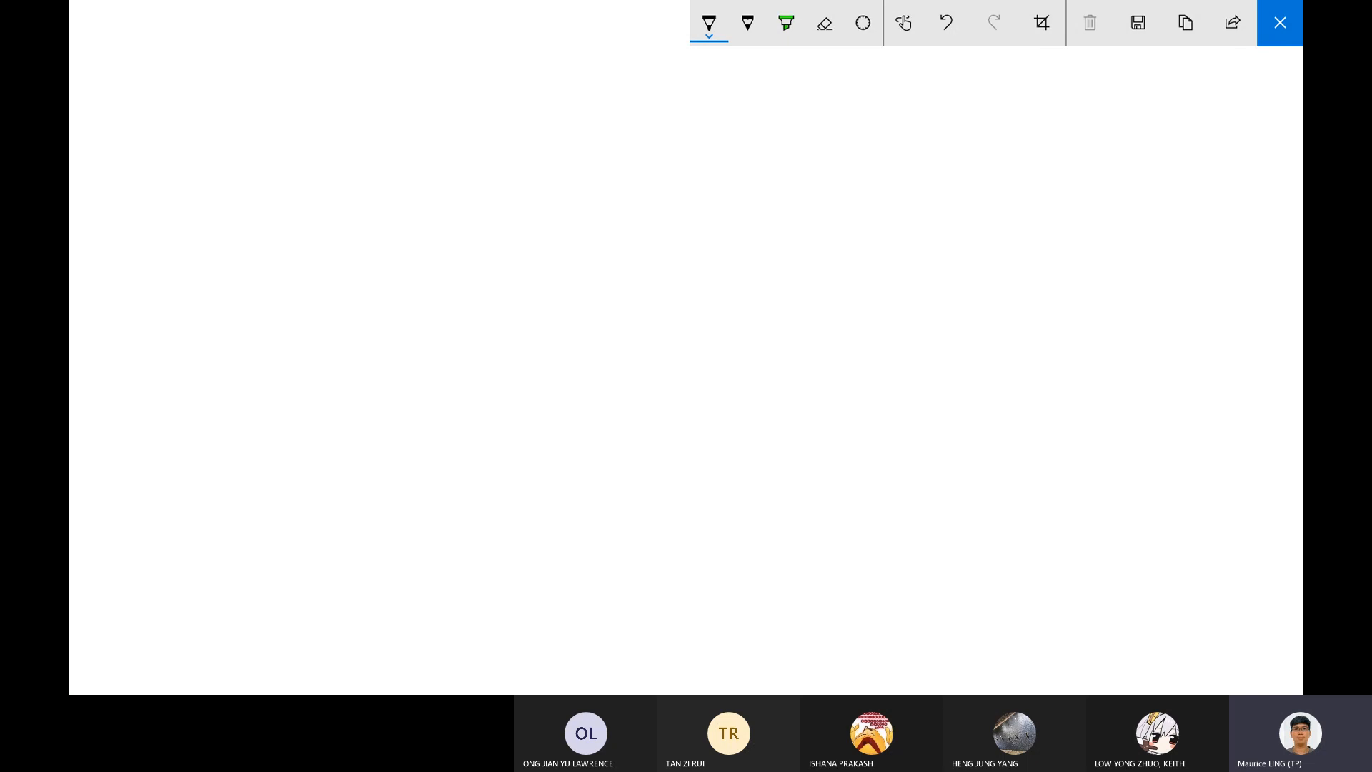
# Write "If a patient is transfused with medication with the rate of 0.5 mg/hr" across the upper part of the blank whiteboard.
pyautogui.moveTo(128, 73)
pyautogui.mouseDown()
pyautogui.moveTo(118, 116)
pyautogui.moveTo(133, 150)
pyautogui.mouseUp()
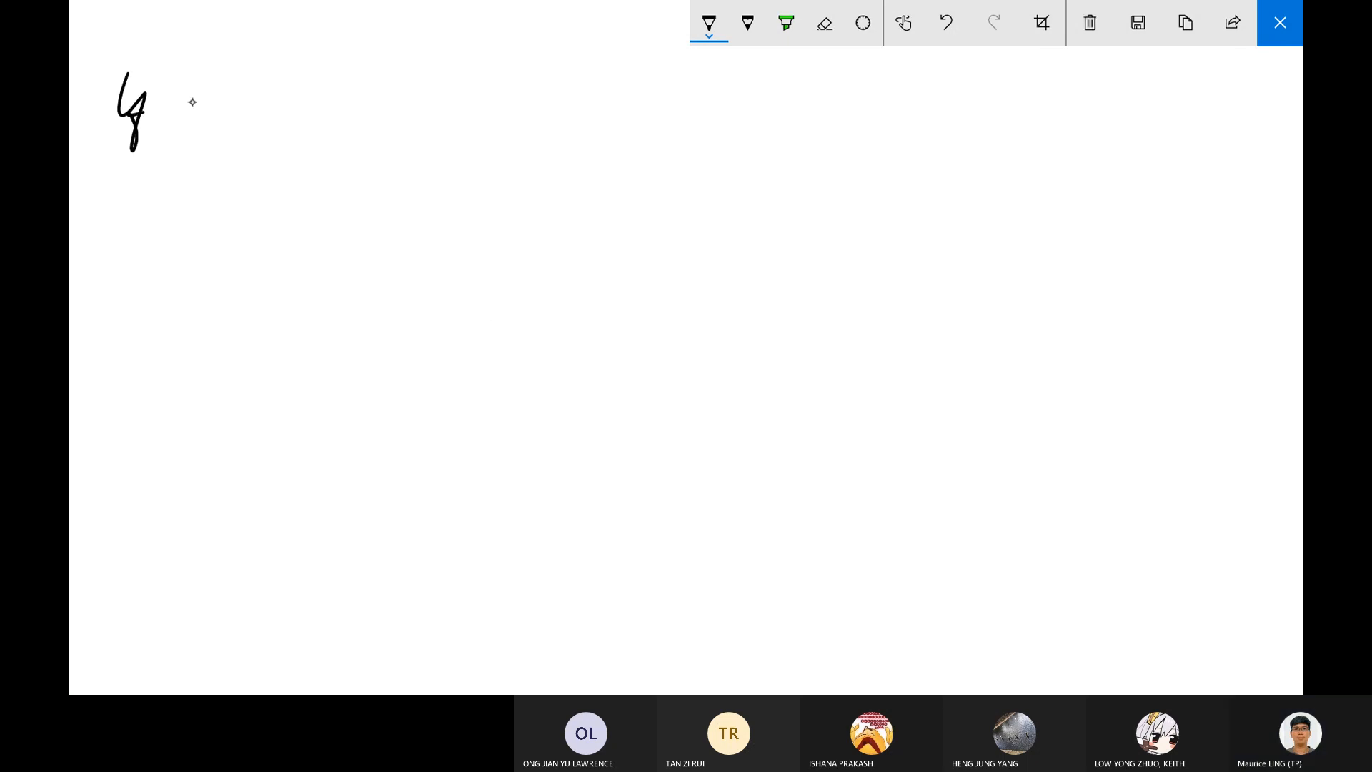
pyautogui.moveTo(194, 95)
pyautogui.mouseDown()
pyautogui.moveTo(219, 146)
pyautogui.moveTo(260, 104)
pyautogui.moveTo(319, 92)
pyautogui.mouseUp()
pyautogui.moveTo(330, 70)
pyautogui.mouseDown()
pyautogui.moveTo(334, 105)
pyautogui.moveTo(395, 100)
pyautogui.moveTo(461, 65)
pyautogui.moveTo(480, 94)
pyautogui.moveTo(507, 93)
pyautogui.moveTo(510, 131)
pyautogui.moveTo(549, 86)
pyautogui.moveTo(662, 92)
pyautogui.mouseUp()
pyautogui.moveTo(681, 87)
pyautogui.mouseDown()
pyautogui.moveTo(729, 75)
pyautogui.moveTo(752, 96)
pyautogui.moveTo(791, 92)
pyautogui.mouseUp()
pyautogui.click(722, 71)
pyautogui.moveTo(818, 93)
pyautogui.mouseDown()
pyautogui.moveTo(887, 80)
pyautogui.moveTo(934, 95)
pyautogui.mouseUp()
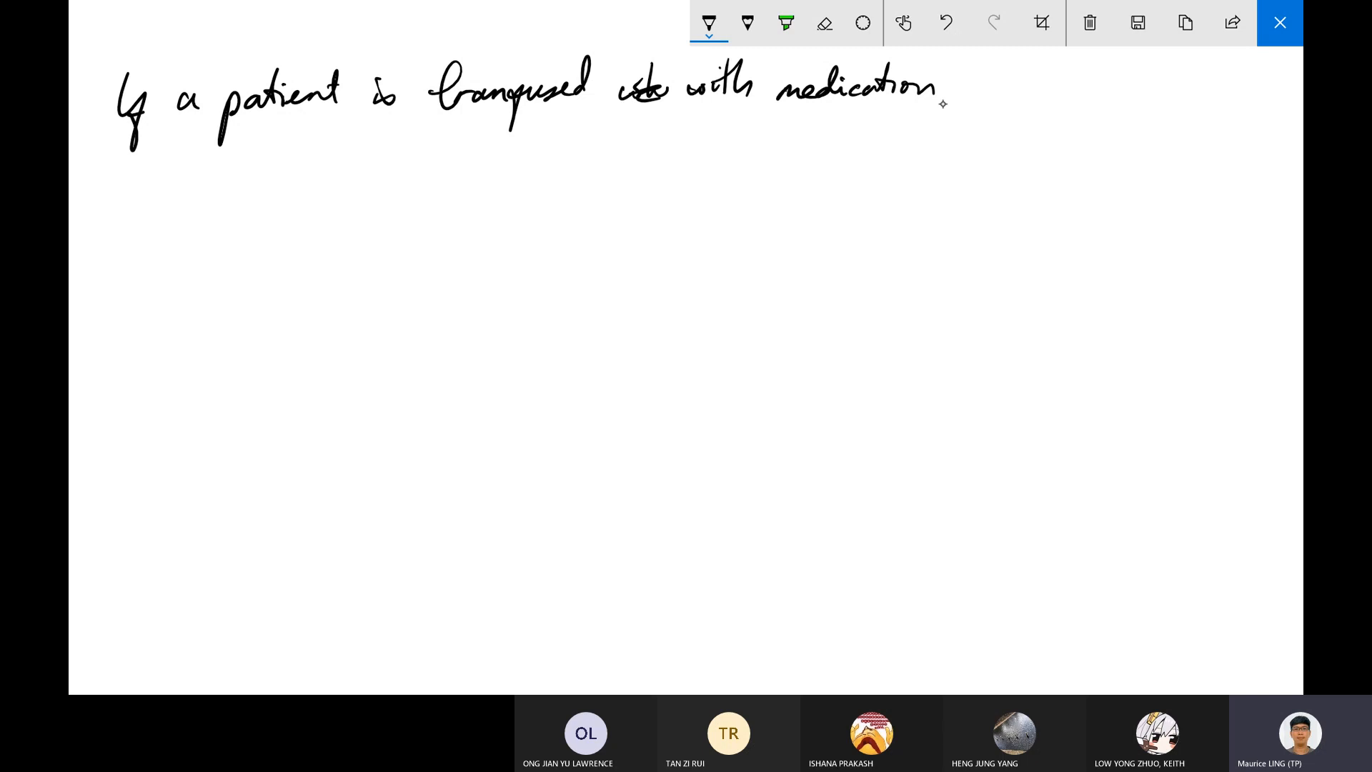
pyautogui.moveTo(942, 104)
pyautogui.mouseDown()
pyautogui.moveTo(1075, 69)
pyautogui.moveTo(1111, 93)
pyautogui.mouseUp()
pyautogui.moveTo(116, 177)
pyautogui.mouseDown()
pyautogui.moveTo(207, 165)
pyautogui.moveTo(219, 195)
pyautogui.moveTo(223, 180)
pyautogui.mouseUp()
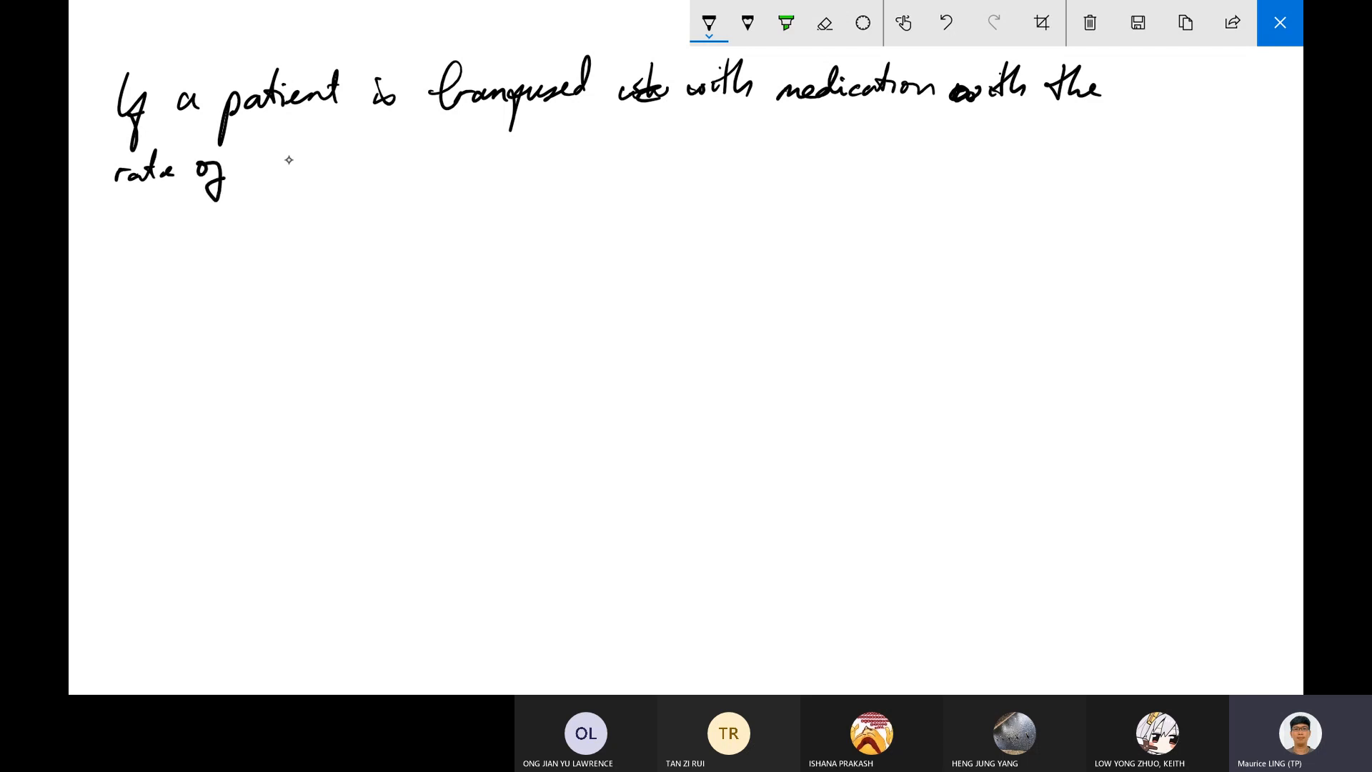
pyautogui.moveTo(283, 147)
pyautogui.mouseDown()
pyautogui.moveTo(314, 173)
pyautogui.moveTo(335, 143)
pyautogui.moveTo(373, 168)
pyautogui.moveTo(370, 200)
pyautogui.mouseUp()
pyautogui.click(300, 161)
pyautogui.moveTo(427, 152)
pyautogui.mouseDown()
pyautogui.moveTo(409, 180)
pyautogui.moveTo(465, 173)
pyautogui.moveTo(488, 152)
pyautogui.mouseUp()
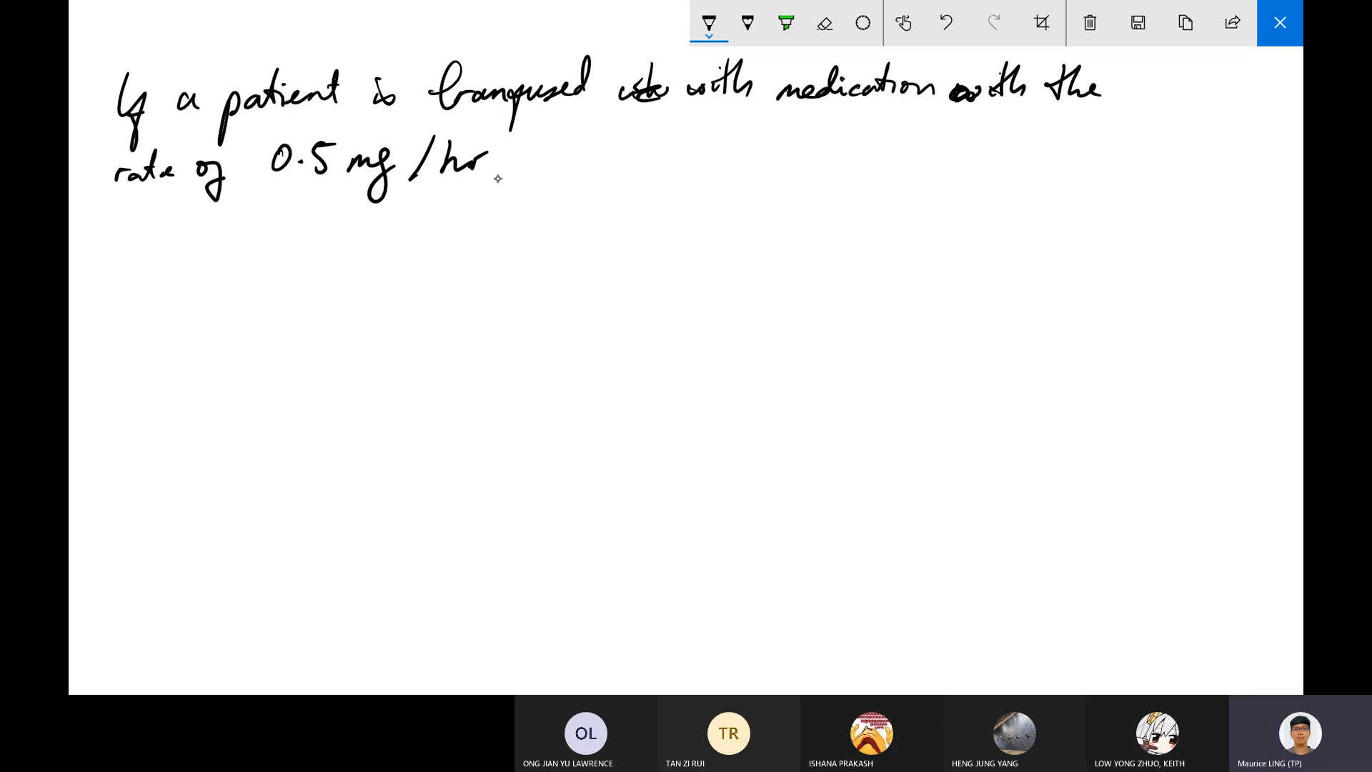
# Continue the question with ", after 24 hours how much medication is transfused?".
pyautogui.moveTo(515, 165)
pyautogui.mouseDown()
pyautogui.moveTo(512, 177)
pyautogui.moveTo(552, 170)
pyautogui.moveTo(566, 196)
pyautogui.mouseUp()
pyautogui.moveTo(593, 129)
pyautogui.mouseDown()
pyautogui.moveTo(579, 164)
pyautogui.moveTo(629, 150)
pyautogui.moveTo(709, 164)
pyautogui.moveTo(693, 155)
pyautogui.mouseUp()
pyautogui.moveTo(688, 143)
pyautogui.mouseDown()
pyautogui.moveTo(685, 168)
pyautogui.moveTo(864, 145)
pyautogui.moveTo(1000, 158)
pyautogui.moveTo(1069, 150)
pyautogui.moveTo(1099, 125)
pyautogui.moveTo(1131, 143)
pyautogui.mouseUp()
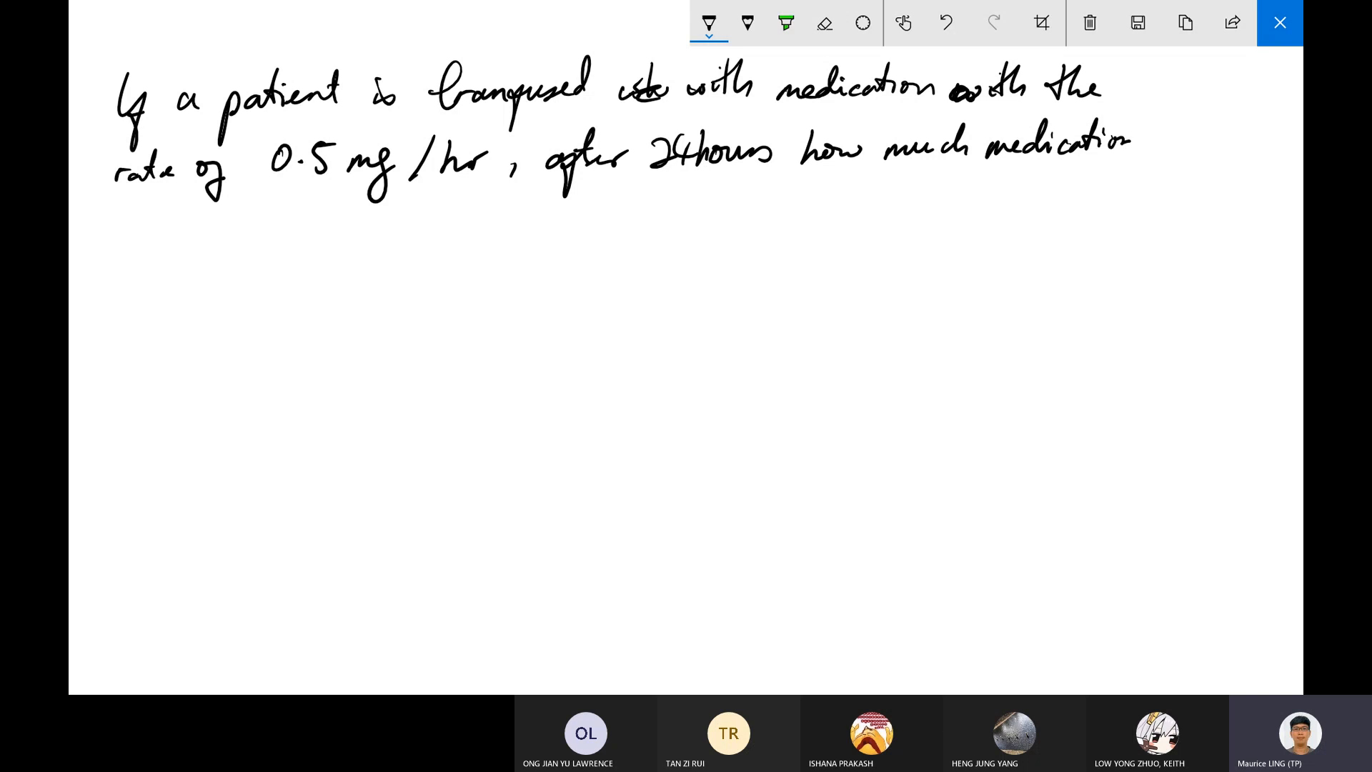
pyautogui.moveTo(125, 225)
pyautogui.mouseDown()
pyautogui.moveTo(147, 239)
pyautogui.moveTo(178, 204)
pyautogui.moveTo(196, 232)
pyautogui.moveTo(282, 227)
pyautogui.moveTo(306, 204)
pyautogui.moveTo(333, 220)
pyautogui.mouseUp()
pyautogui.click(334, 227)
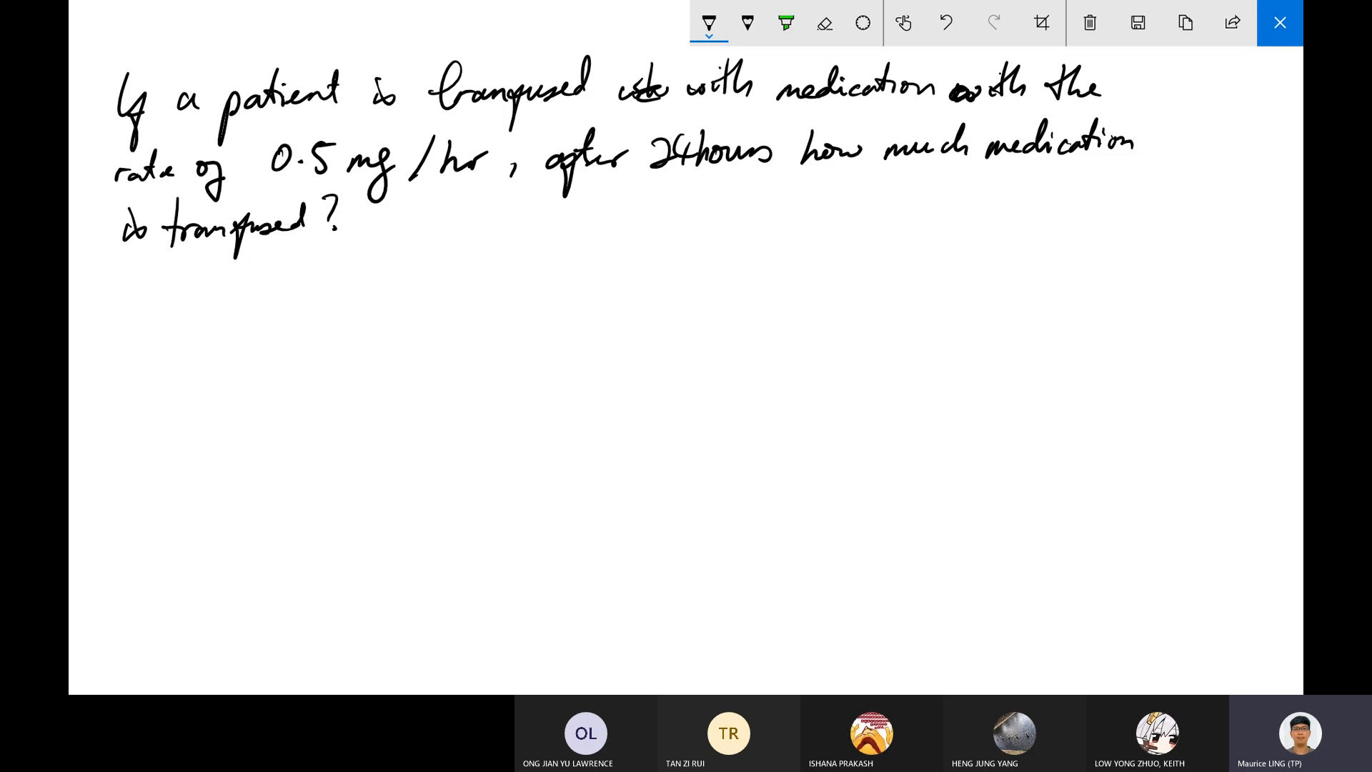
# Write "Ans : 12 mg" below the question.
pyautogui.moveTo(379, 268)
pyautogui.mouseDown()
pyautogui.moveTo(395, 230)
pyautogui.moveTo(411, 265)
pyautogui.moveTo(436, 246)
pyautogui.moveTo(488, 243)
pyautogui.moveTo(476, 262)
pyautogui.mouseUp()
pyautogui.moveTo(510, 235); pyautogui.dragTo(511, 269)
pyautogui.moveTo(524, 241)
pyautogui.mouseDown()
pyautogui.moveTo(548, 265)
pyautogui.moveTo(580, 250)
pyautogui.moveTo(587, 266)
pyautogui.mouseUp()
pyautogui.moveTo(603, 239); pyautogui.dragTo(586, 289)
pyautogui.click(628, 249)
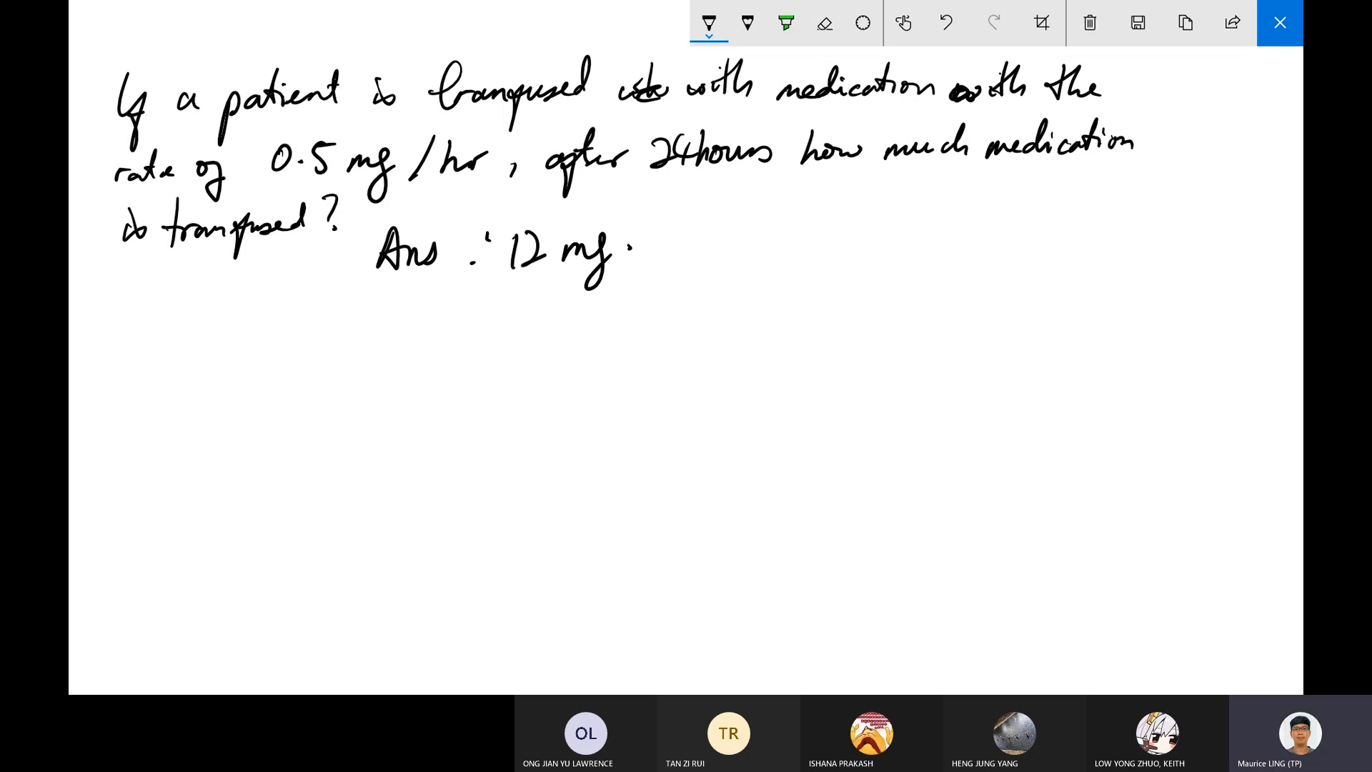
# Circle the 0.5 mg/hr rate in the question and write the derivative "dIV/dt = 0.5 mg/hr" below the answer.
pyautogui.moveTo(329, 127)
pyautogui.mouseDown()
pyautogui.moveTo(263, 171)
pyautogui.moveTo(391, 120)
pyautogui.mouseUp()
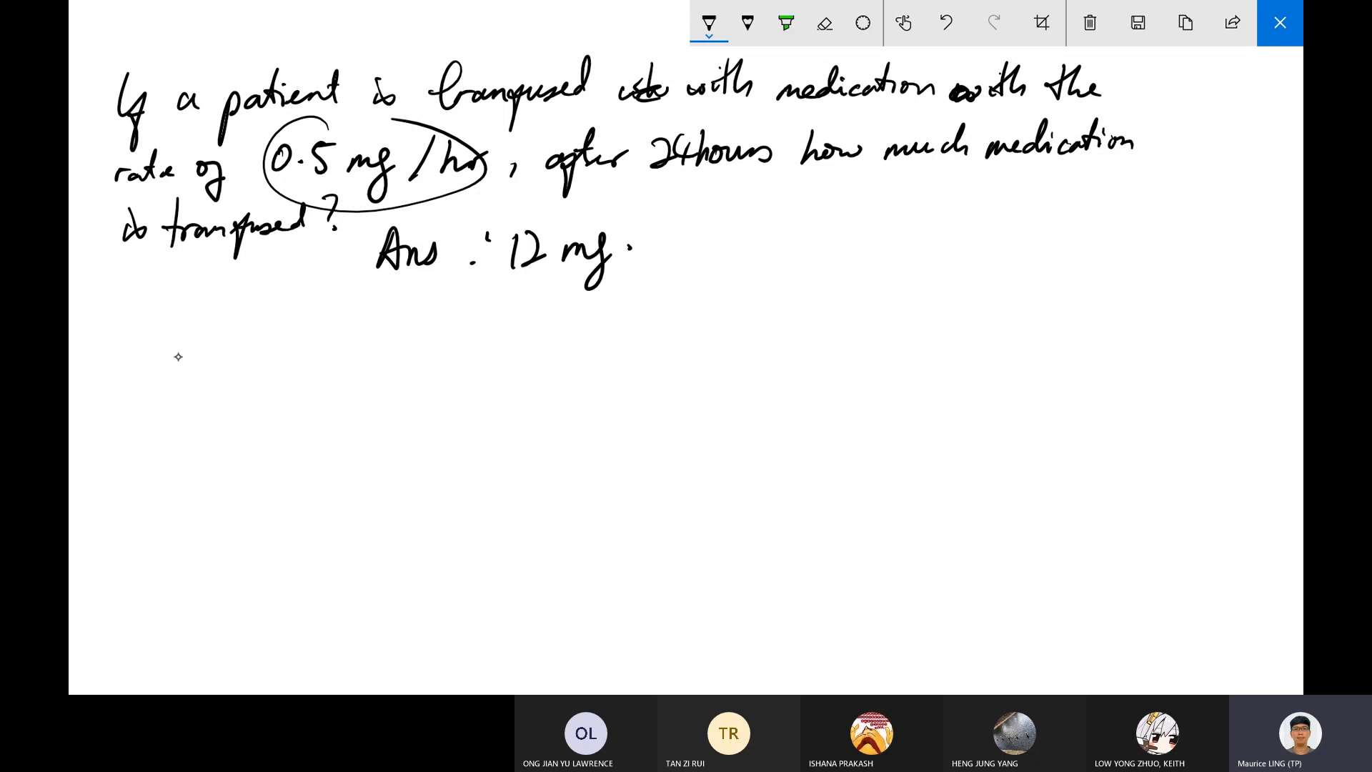
pyautogui.moveTo(182, 335)
pyautogui.mouseDown()
pyautogui.moveTo(177, 352)
pyautogui.moveTo(195, 356)
pyautogui.mouseUp()
pyautogui.moveTo(218, 306)
pyautogui.mouseDown()
pyautogui.moveTo(206, 349)
pyautogui.moveTo(210, 327)
pyautogui.mouseUp()
pyautogui.moveTo(137, 366)
pyautogui.mouseDown()
pyautogui.moveTo(226, 363)
pyautogui.moveTo(180, 391)
pyautogui.moveTo(207, 336)
pyautogui.moveTo(254, 353)
pyautogui.moveTo(298, 345)
pyautogui.mouseUp()
pyautogui.moveTo(309, 316)
pyautogui.mouseDown()
pyautogui.moveTo(314, 343)
pyautogui.moveTo(333, 310)
pyautogui.mouseUp()
pyautogui.moveTo(253, 357)
pyautogui.mouseDown()
pyautogui.moveTo(322, 354)
pyautogui.moveTo(284, 359)
pyautogui.moveTo(288, 392)
pyautogui.mouseUp()
pyautogui.moveTo(301, 358)
pyautogui.mouseDown()
pyautogui.moveTo(306, 392)
pyautogui.moveTo(325, 364)
pyautogui.mouseUp()
pyautogui.moveTo(347, 352)
pyautogui.mouseDown()
pyautogui.moveTo(359, 348)
pyautogui.moveTo(357, 366)
pyautogui.moveTo(406, 337)
pyautogui.moveTo(432, 362)
pyautogui.moveTo(451, 331)
pyautogui.moveTo(509, 342)
pyautogui.moveTo(492, 386)
pyautogui.mouseUp()
pyautogui.click(422, 357)
pyautogui.moveTo(533, 325); pyautogui.dragTo(524, 357)
pyautogui.moveTo(546, 314)
pyautogui.mouseDown()
pyautogui.moveTo(543, 354)
pyautogui.moveTo(595, 329)
pyautogui.mouseUp()
# Draw a graph of dose against t beside the derivative, with a straight line rising from the origin noted as "grad = 0.5".
pyautogui.moveTo(788, 220)
pyautogui.mouseDown()
pyautogui.moveTo(821, 211)
pyautogui.moveTo(786, 371)
pyautogui.moveTo(1055, 370)
pyautogui.moveTo(1031, 386)
pyautogui.mouseUp()
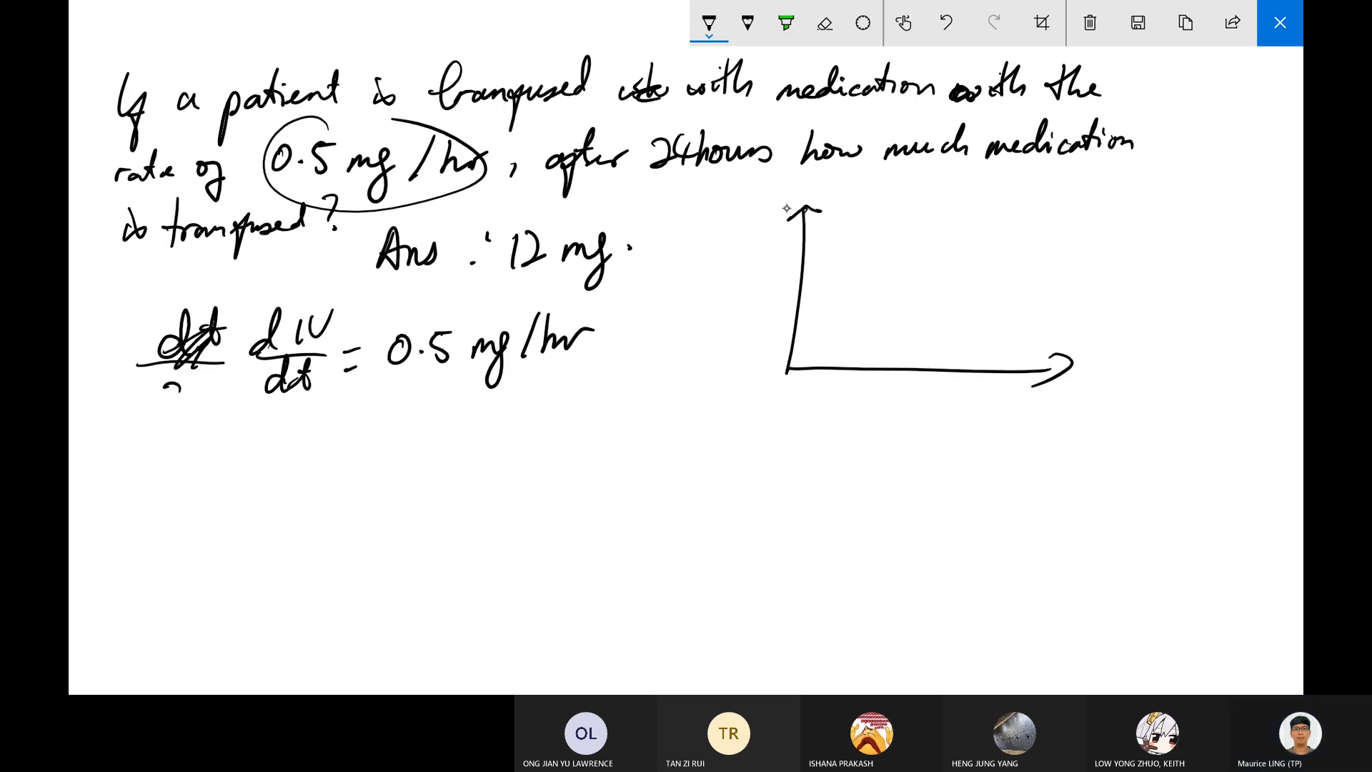
pyautogui.moveTo(760, 198); pyautogui.dragTo(798, 197)
pyautogui.moveTo(1051, 402); pyautogui.dragTo(1086, 380)
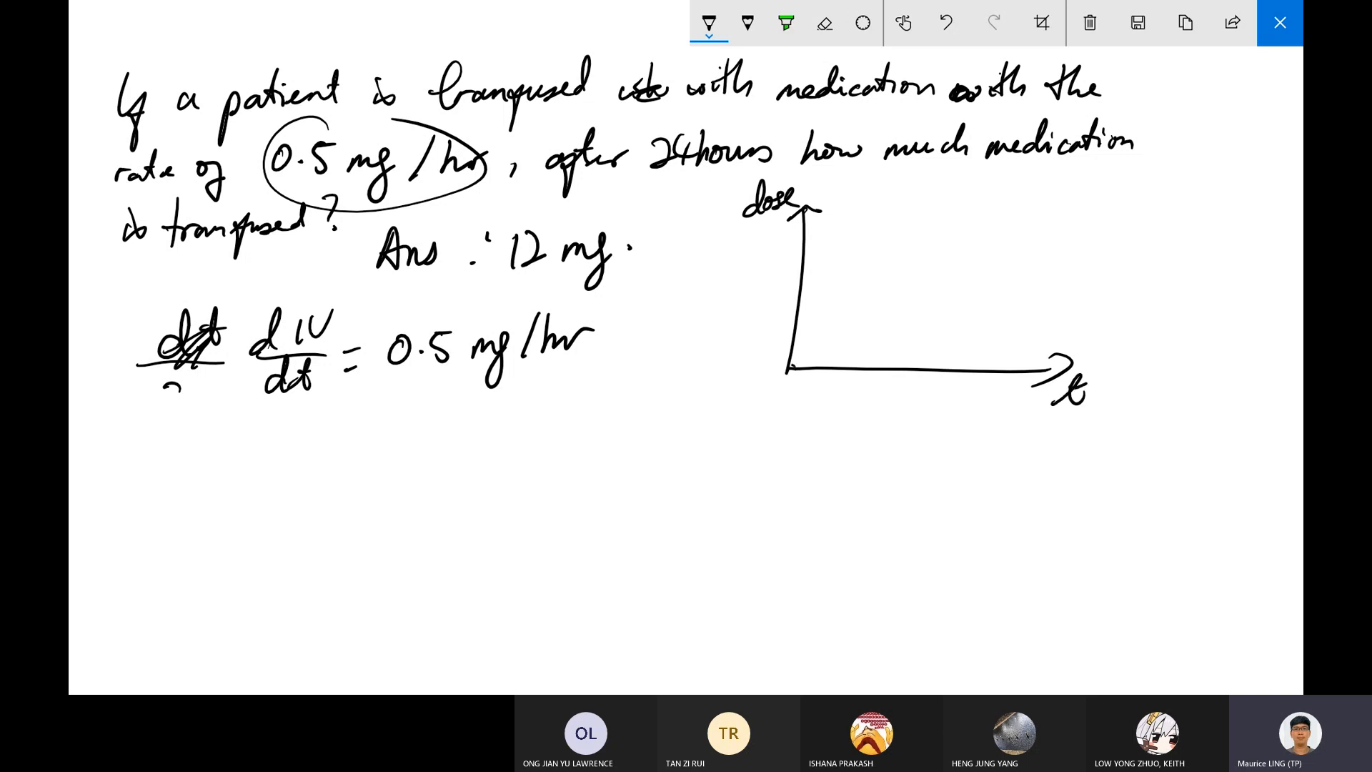
pyautogui.moveTo(790, 367); pyautogui.dragTo(1083, 214)
pyautogui.moveTo(1134, 251)
pyautogui.mouseDown()
pyautogui.moveTo(1116, 270)
pyautogui.moveTo(1181, 232)
pyautogui.moveTo(1191, 258)
pyautogui.moveTo(1211, 246)
pyautogui.moveTo(1231, 260)
pyautogui.mouseUp()
pyautogui.moveTo(1244, 237); pyautogui.dragTo(1263, 235)
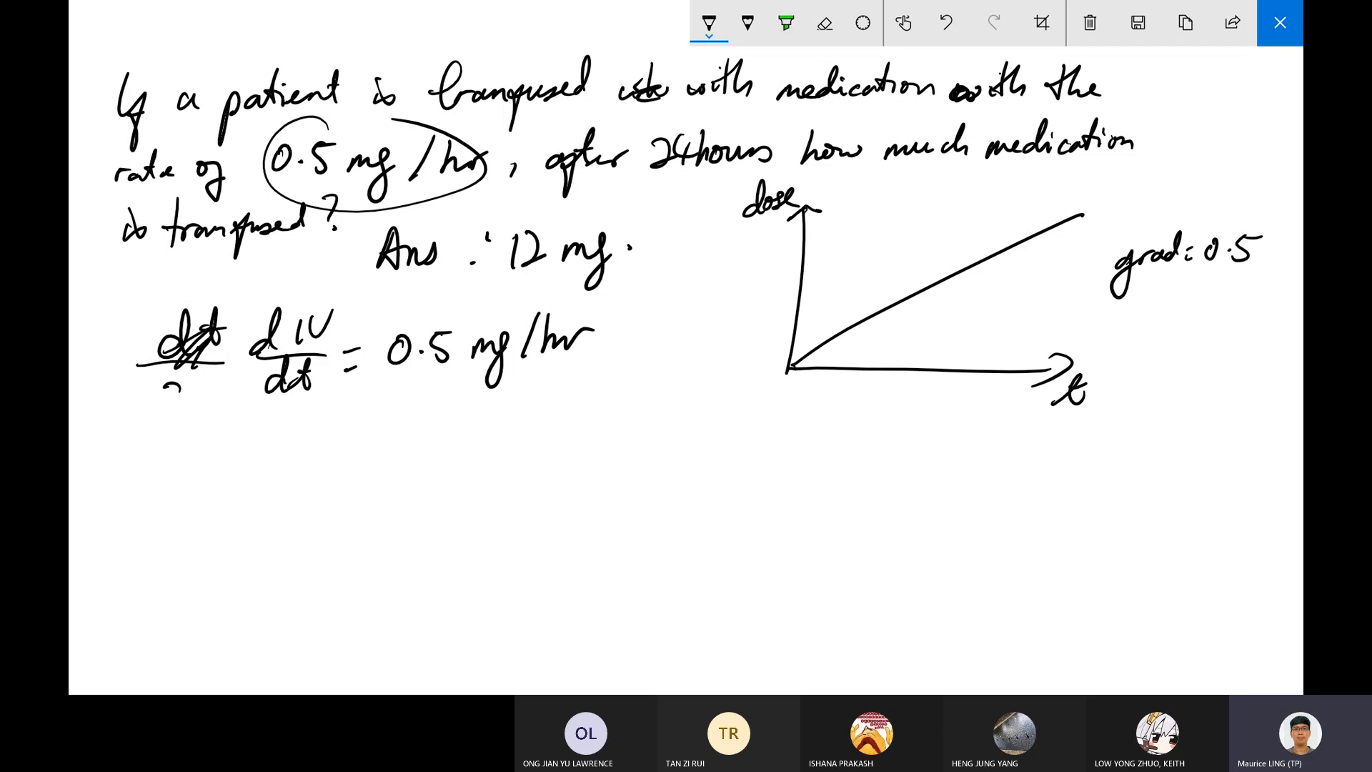
# Shade the area under the straight line up to a vertical line near the end of the time axis.
pyautogui.moveTo(840, 362)
pyautogui.mouseDown()
pyautogui.moveTo(953, 280)
pyautogui.moveTo(970, 345)
pyautogui.mouseUp()
pyautogui.moveTo(1034, 250); pyautogui.dragTo(1026, 391)
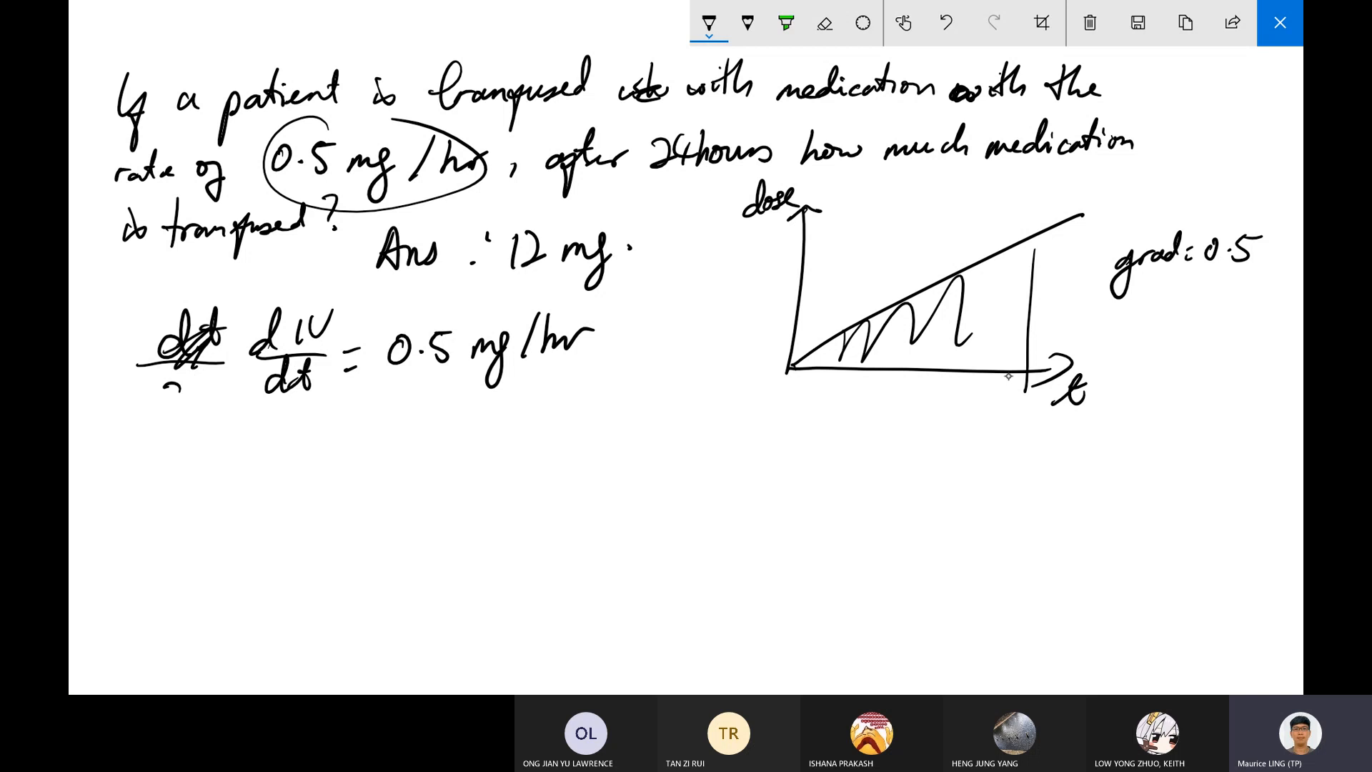
pyautogui.moveTo(988, 346); pyautogui.dragTo(1026, 339)
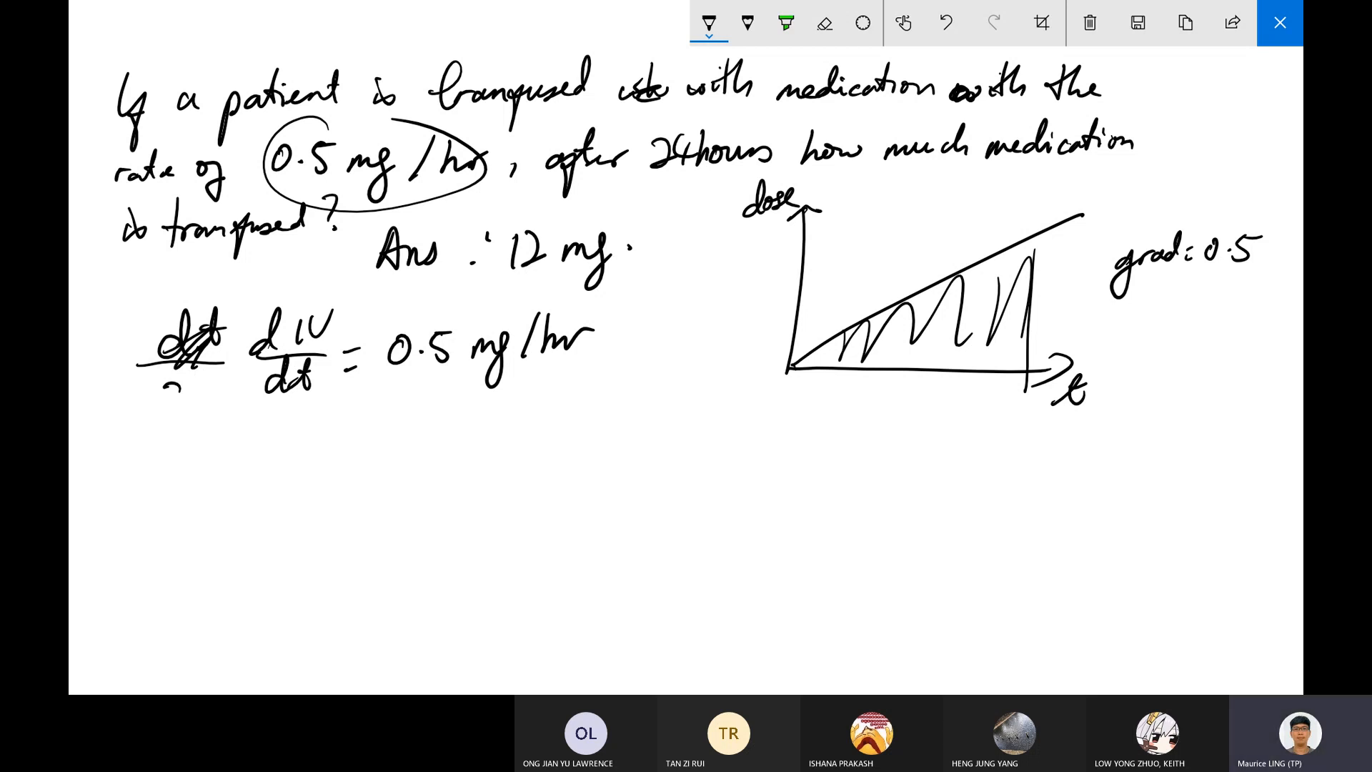
# Write "This patient metabolize the medication at 12% of the medication /hr" below the derivative, striking out a first "0.12mg".
pyautogui.moveTo(107, 451)
pyautogui.mouseDown()
pyautogui.moveTo(146, 466)
pyautogui.moveTo(245, 457)
pyautogui.moveTo(295, 425)
pyautogui.moveTo(325, 447)
pyautogui.moveTo(435, 429)
pyautogui.moveTo(487, 445)
pyautogui.moveTo(785, 427)
pyautogui.moveTo(814, 409)
pyautogui.mouseUp()
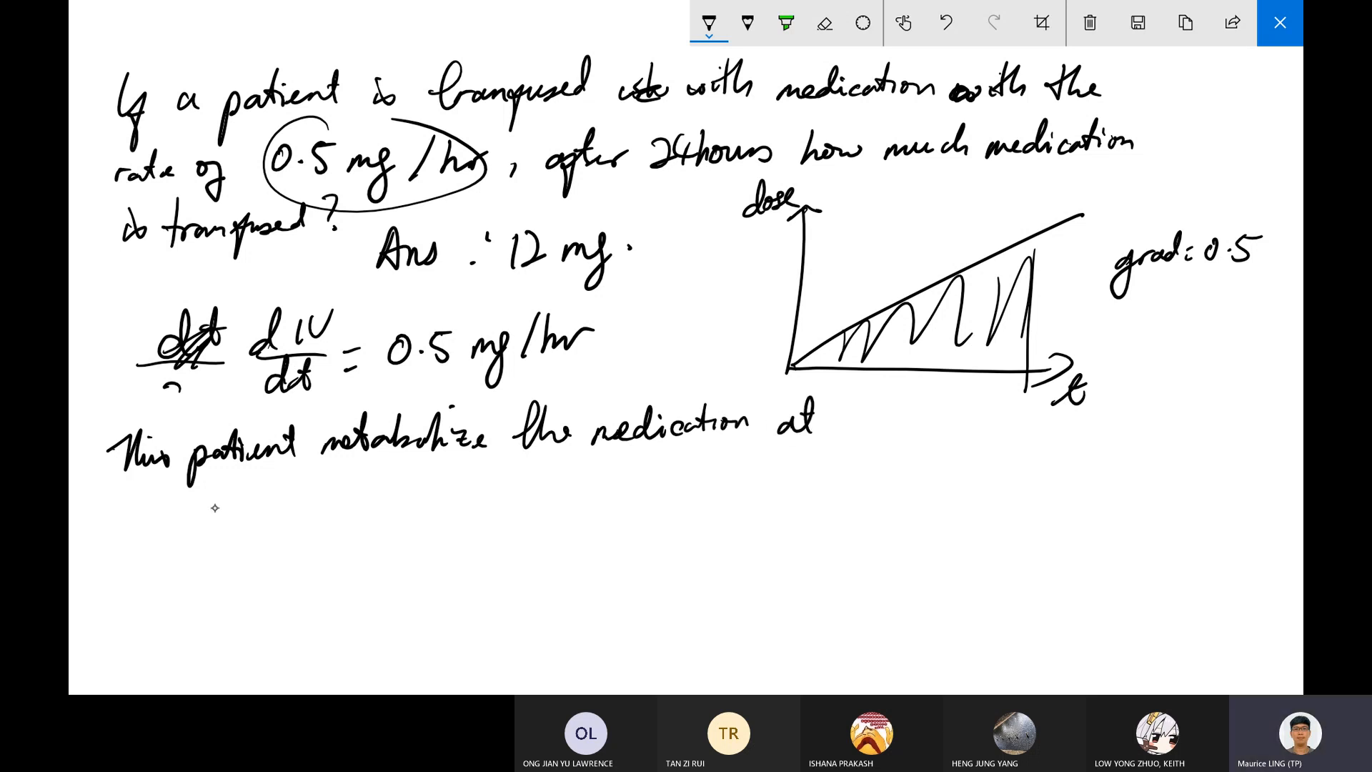
pyautogui.moveTo(225, 506)
pyautogui.mouseDown()
pyautogui.moveTo(248, 520)
pyautogui.moveTo(305, 504)
pyautogui.mouseUp()
pyautogui.moveTo(314, 498); pyautogui.dragTo(306, 550)
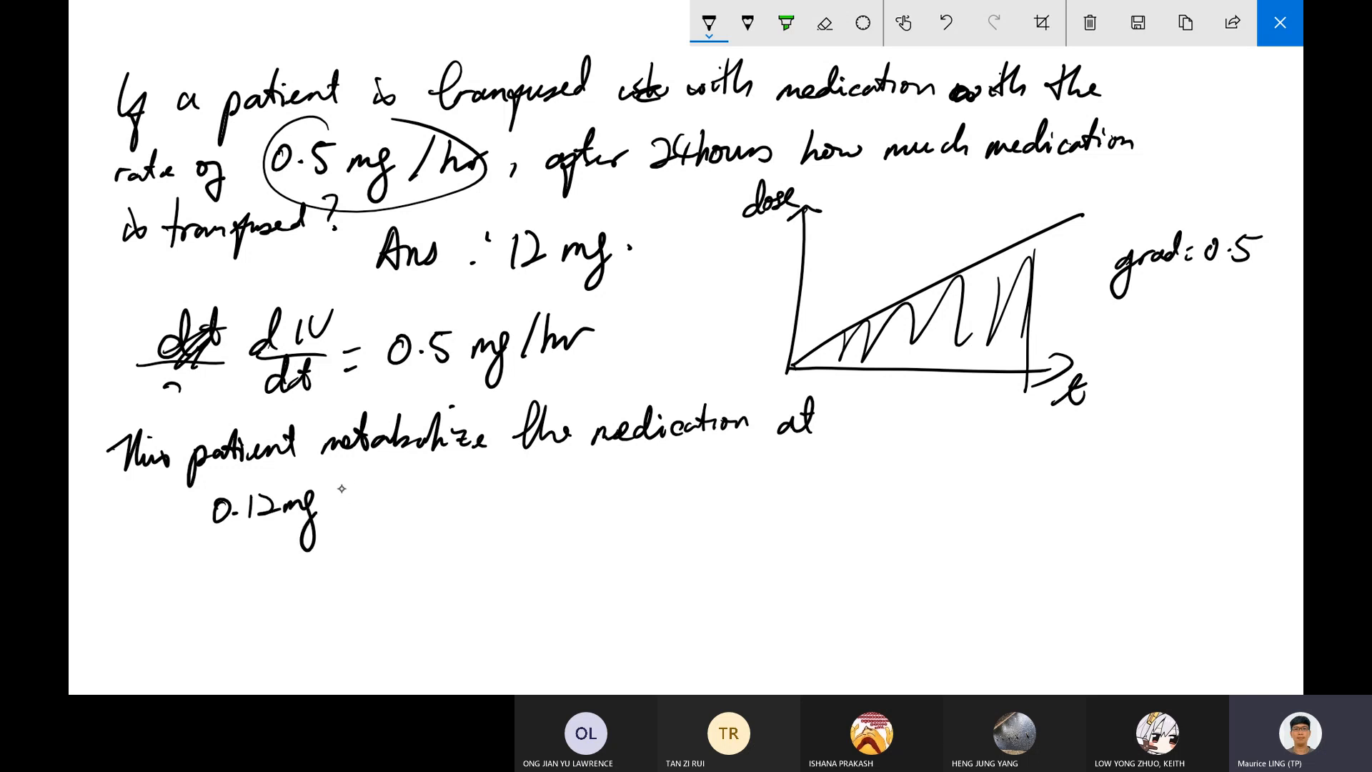
pyautogui.moveTo(214, 511)
pyautogui.mouseDown()
pyautogui.moveTo(314, 500)
pyautogui.moveTo(355, 515)
pyautogui.mouseUp()
pyautogui.moveTo(362, 487)
pyautogui.mouseDown()
pyautogui.moveTo(471, 527)
pyautogui.moveTo(516, 489)
pyautogui.moveTo(537, 504)
pyautogui.moveTo(609, 492)
pyautogui.moveTo(633, 464)
pyautogui.moveTo(649, 492)
pyautogui.moveTo(697, 475)
pyautogui.moveTo(739, 482)
pyautogui.mouseUp()
pyautogui.moveTo(776, 461)
pyautogui.mouseDown()
pyautogui.moveTo(754, 495)
pyautogui.moveTo(786, 489)
pyautogui.mouseUp()
pyautogui.moveTo(786, 485); pyautogui.dragTo(822, 465)
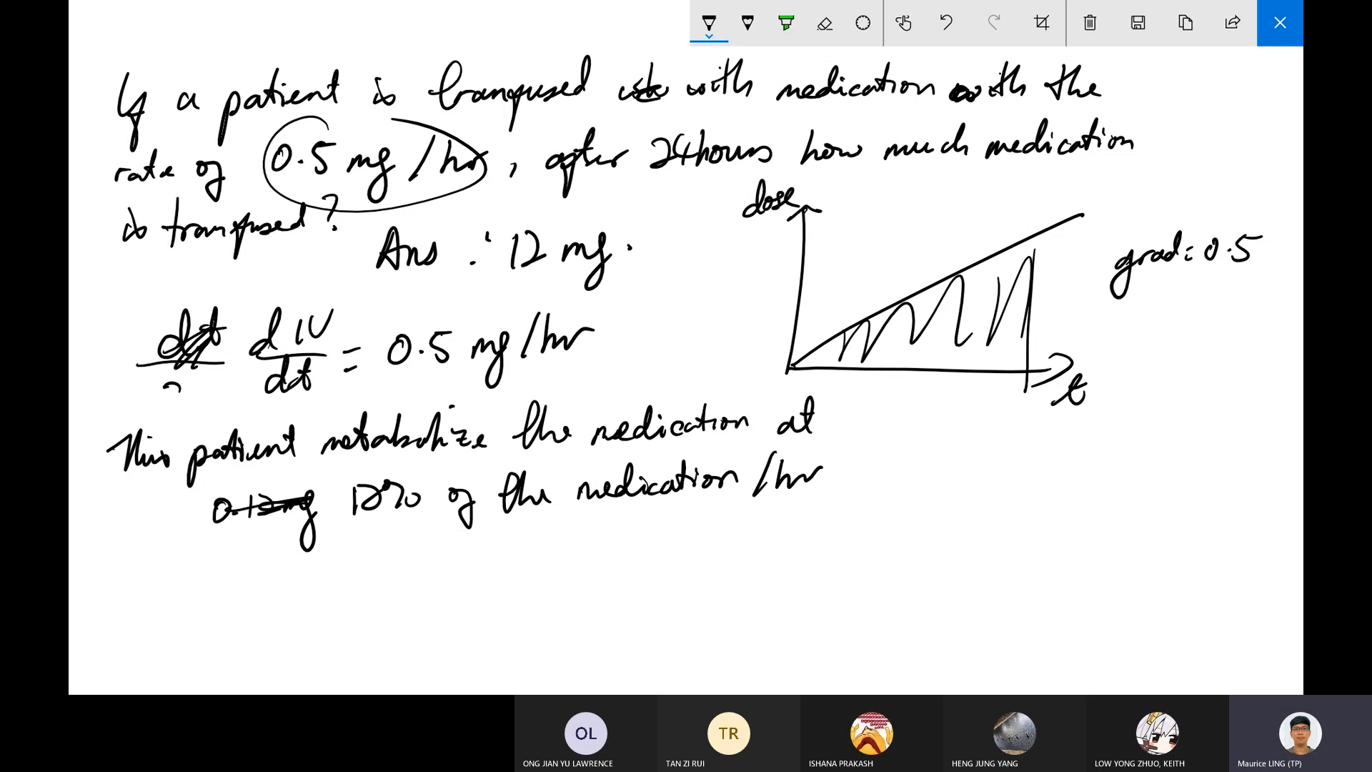
# Leave the whiteboard for the Excel workbook and add a new worksheet after Sheet1.
pyautogui.click(1279, 22)
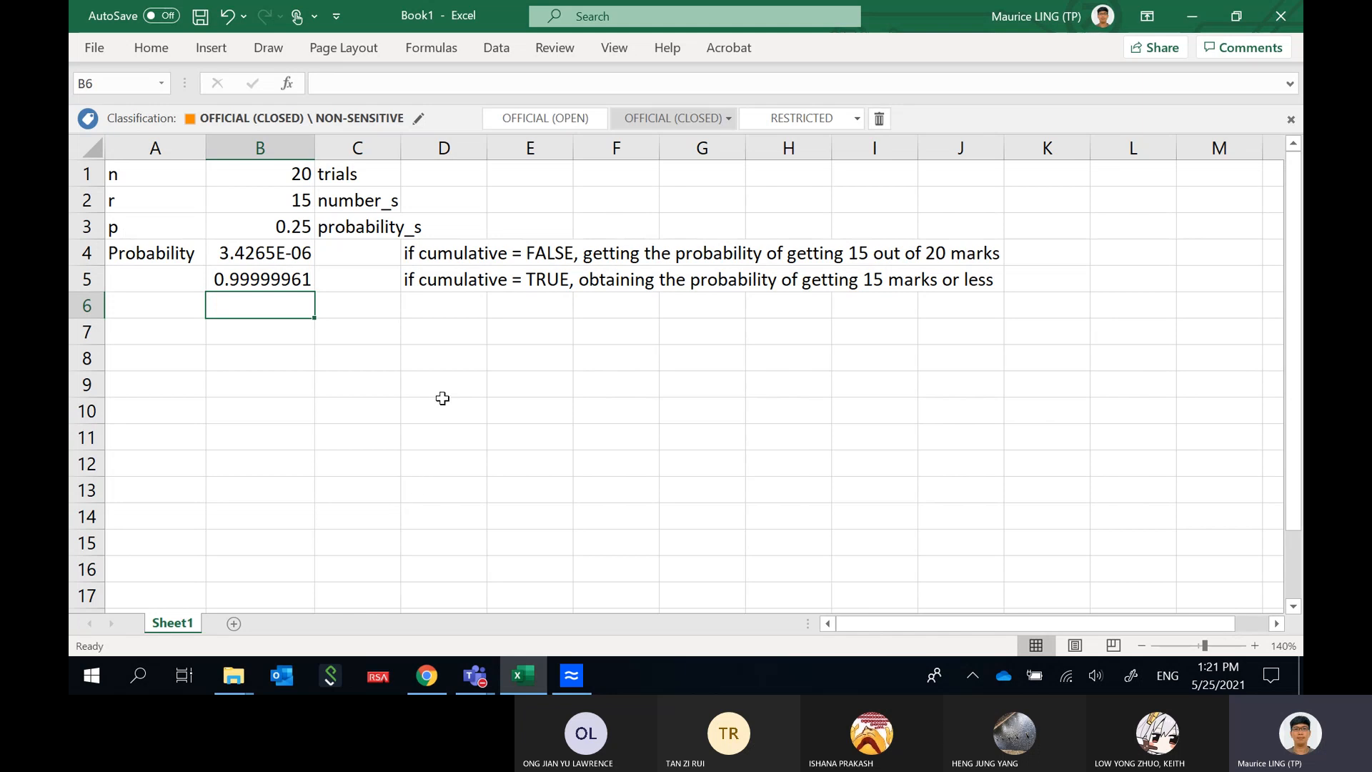
pyautogui.click(285, 176)
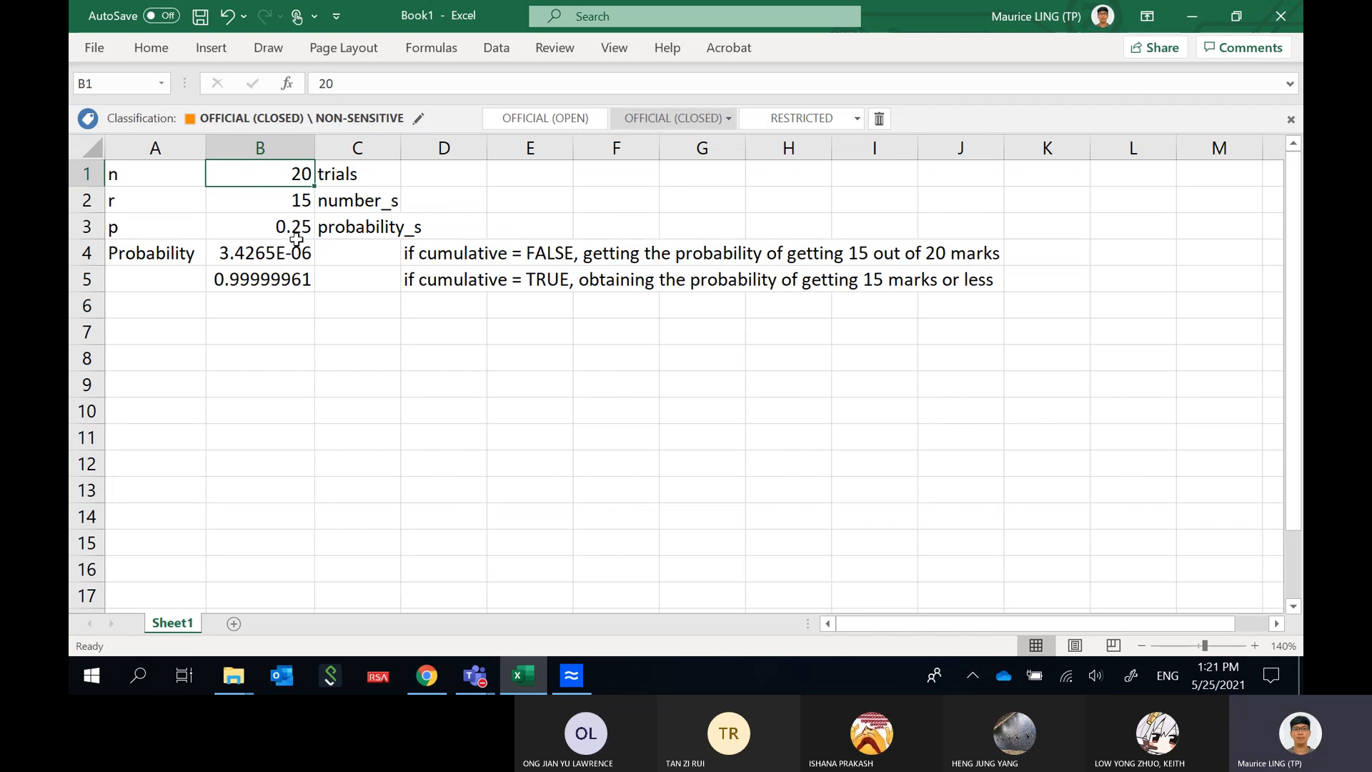
pyautogui.click(233, 624)
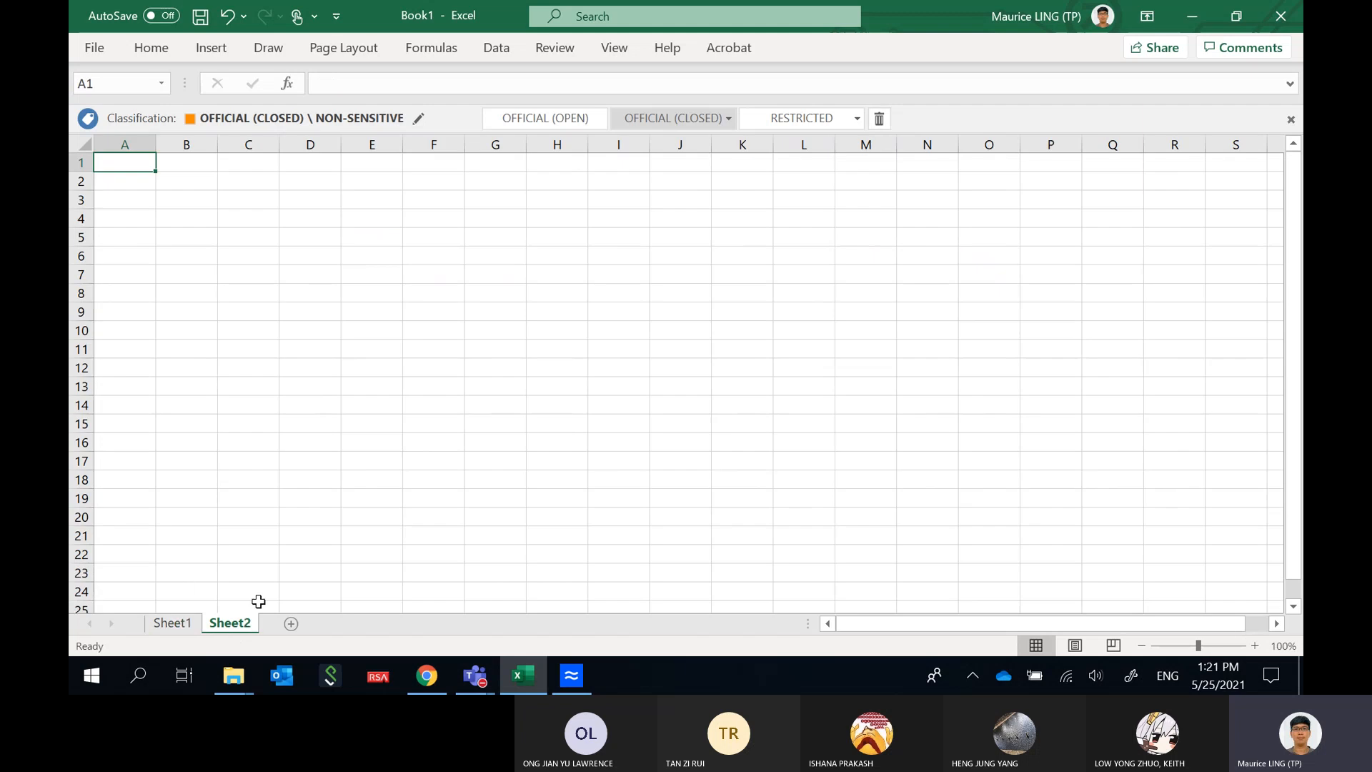
# Create a "Marks" column in column A of the new sheet with the values 0 to 20 below the header.
pyautogui.click(1254, 646)
pyautogui.click(1254, 645)
pyautogui.click(1253, 645)
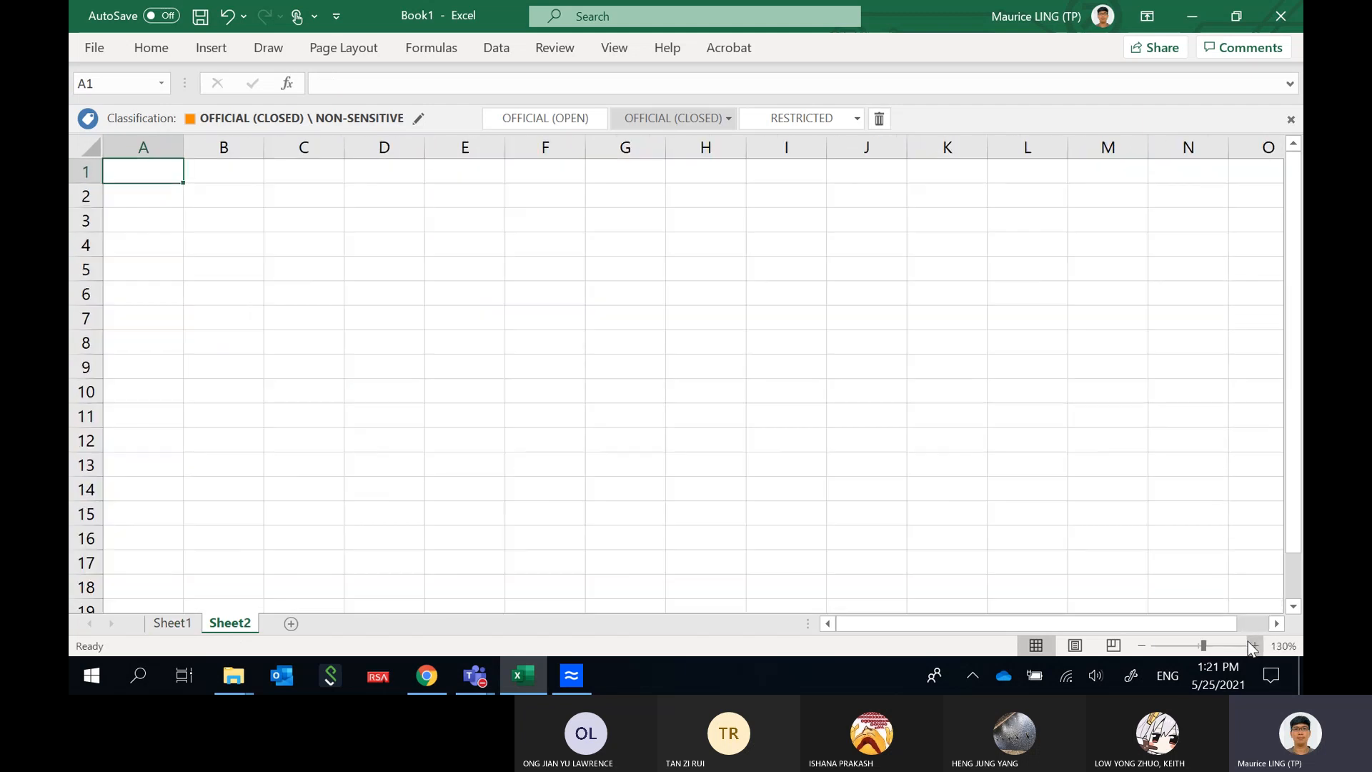
pyautogui.write('Marks')
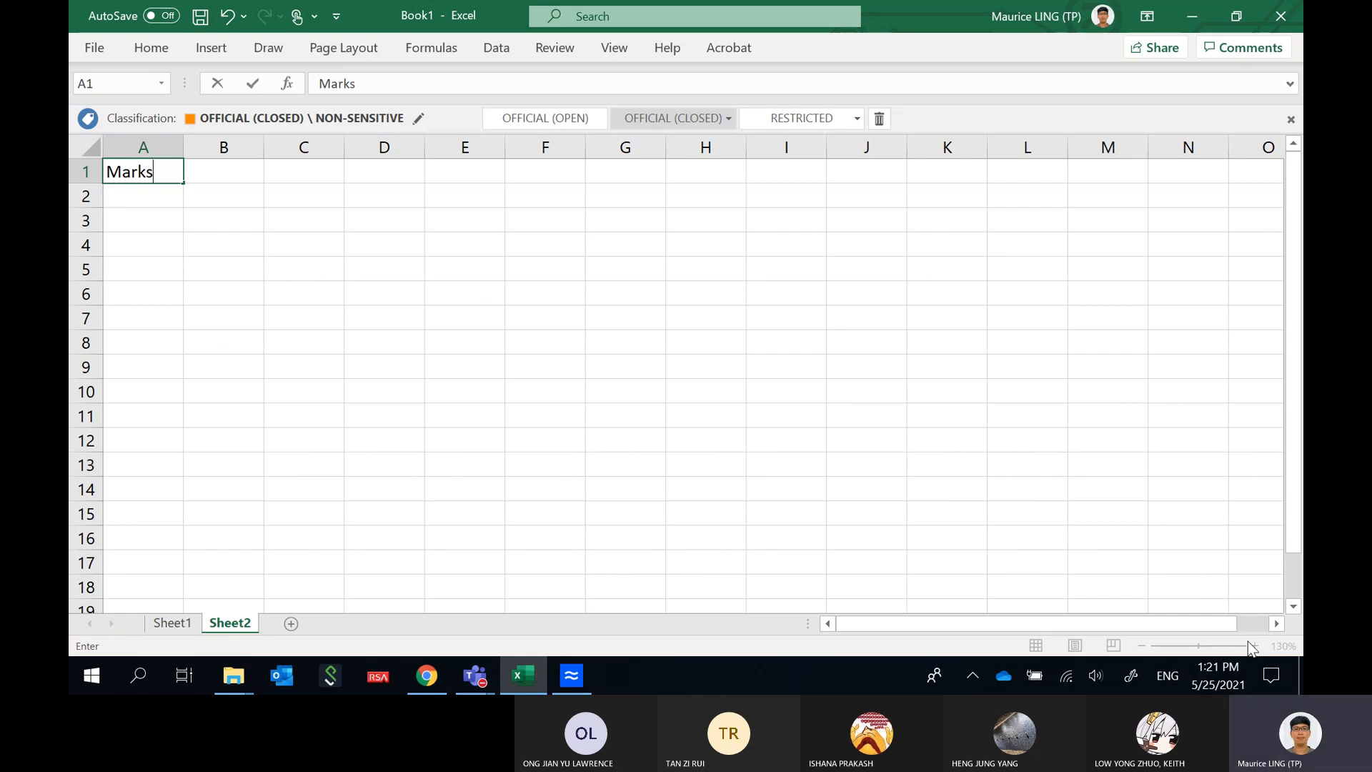
pyautogui.press('Return')
pyautogui.write('0')
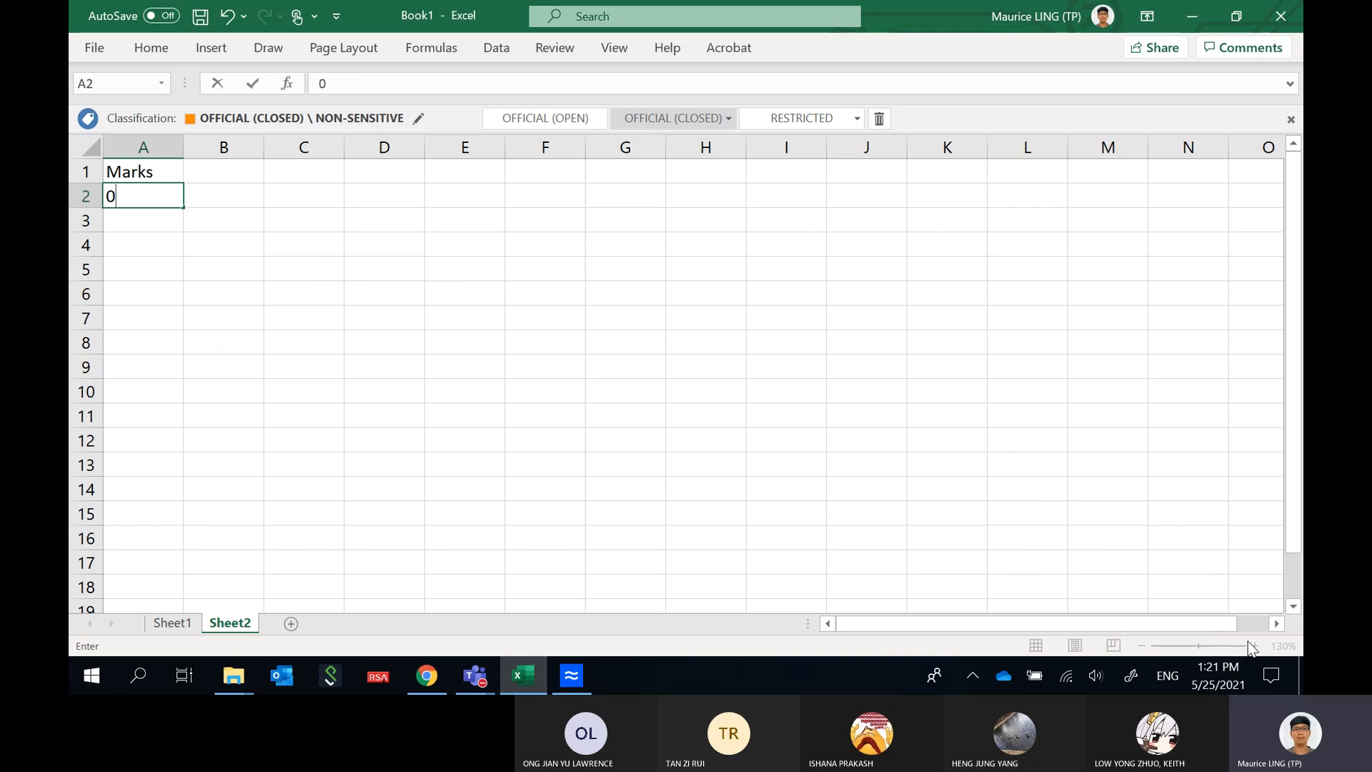
pyautogui.press('Return')
pyautogui.write('1')
pyautogui.press('Return')
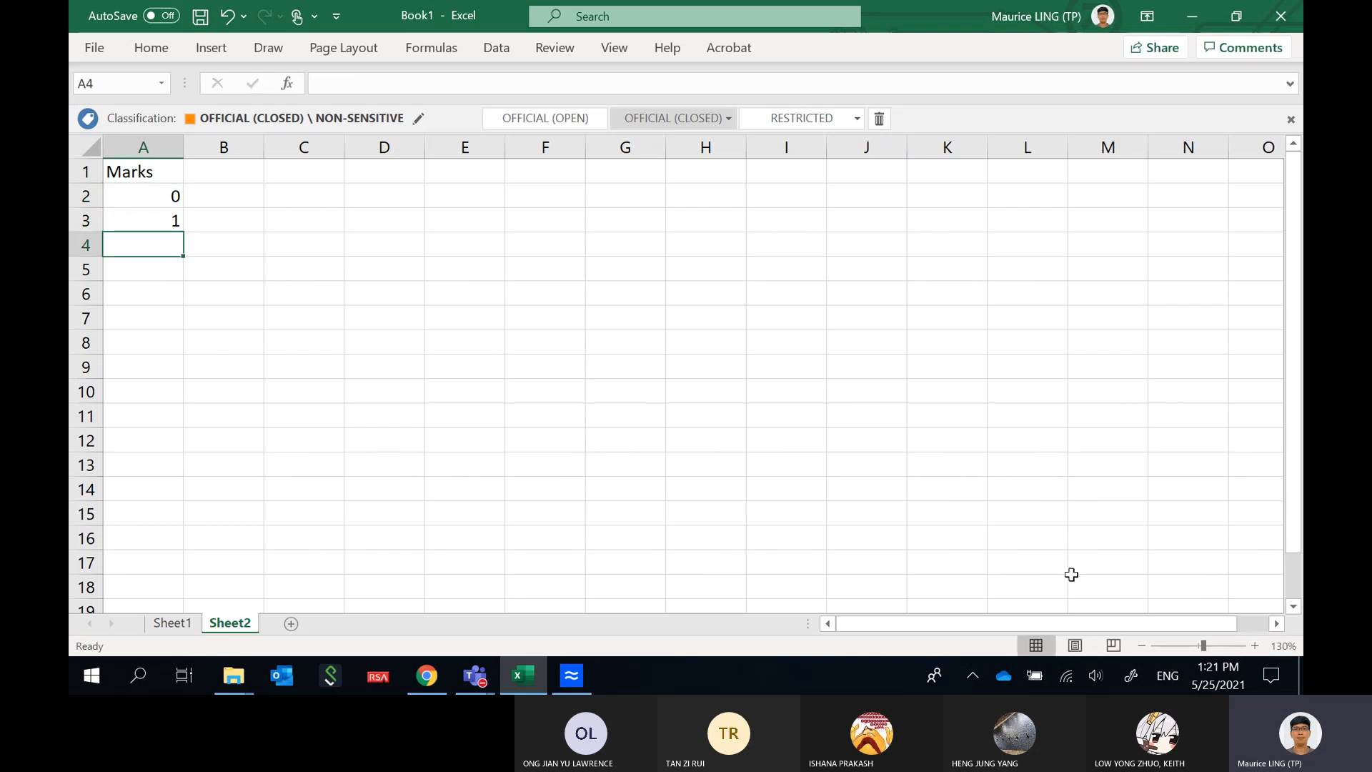
pyautogui.moveTo(164, 200); pyautogui.dragTo(180, 587)
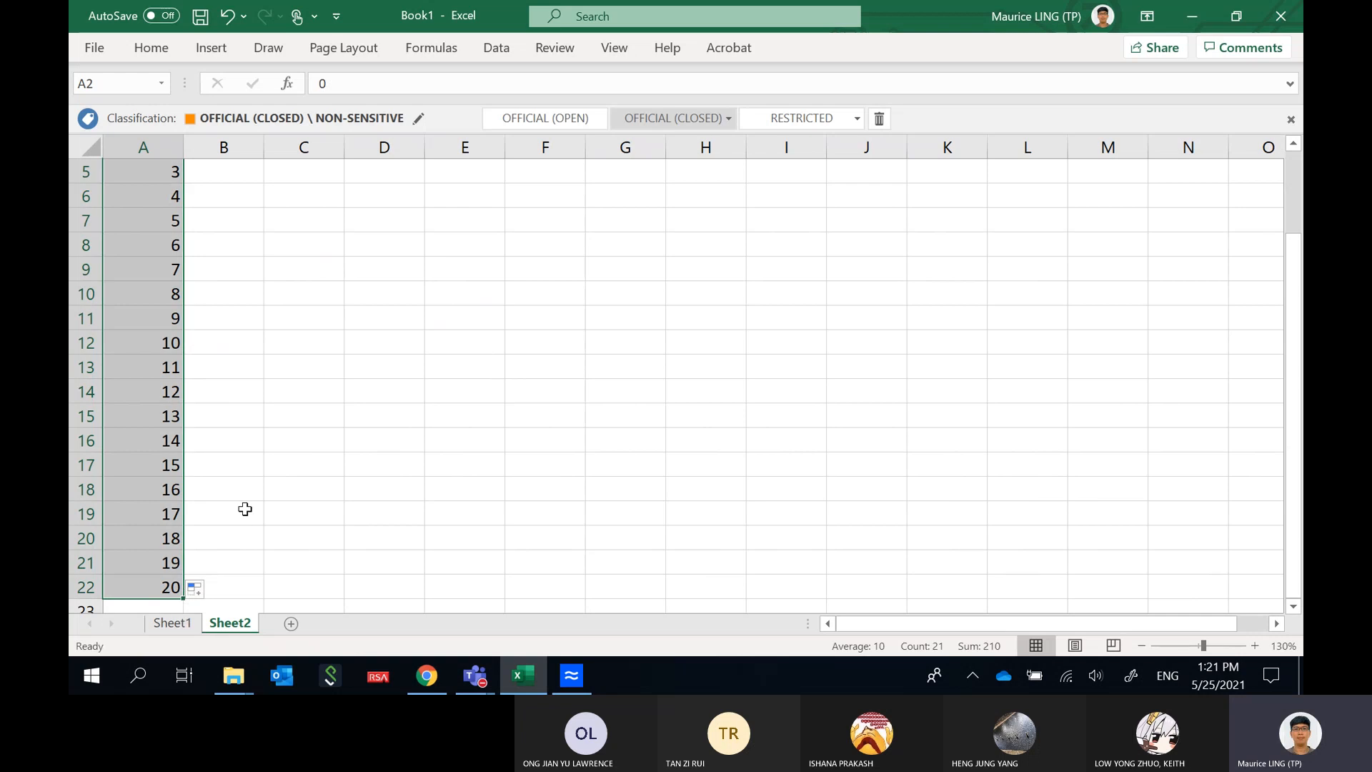
pyautogui.scroll(2, 251, 506)
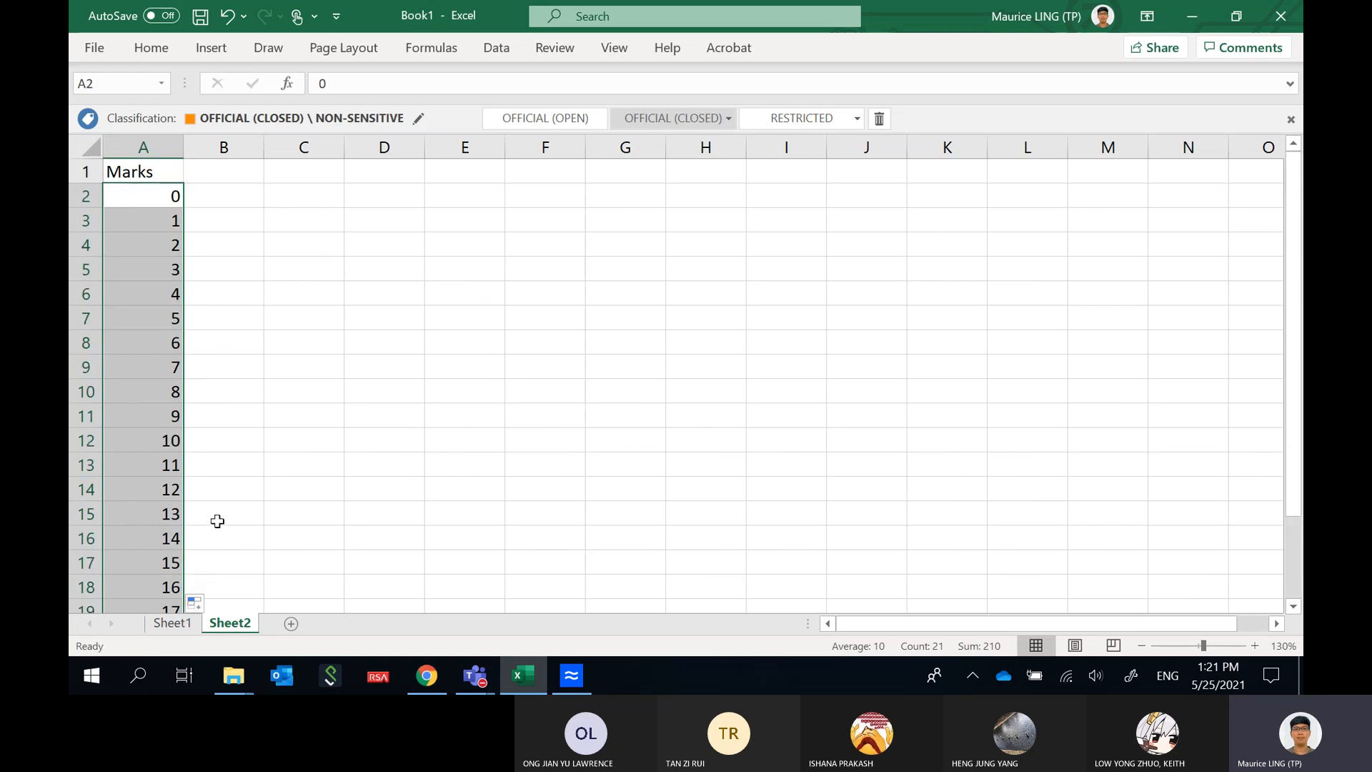
# Add a "p" column in column B and fill it with 0.25 for every mark.
pyautogui.click(234, 171)
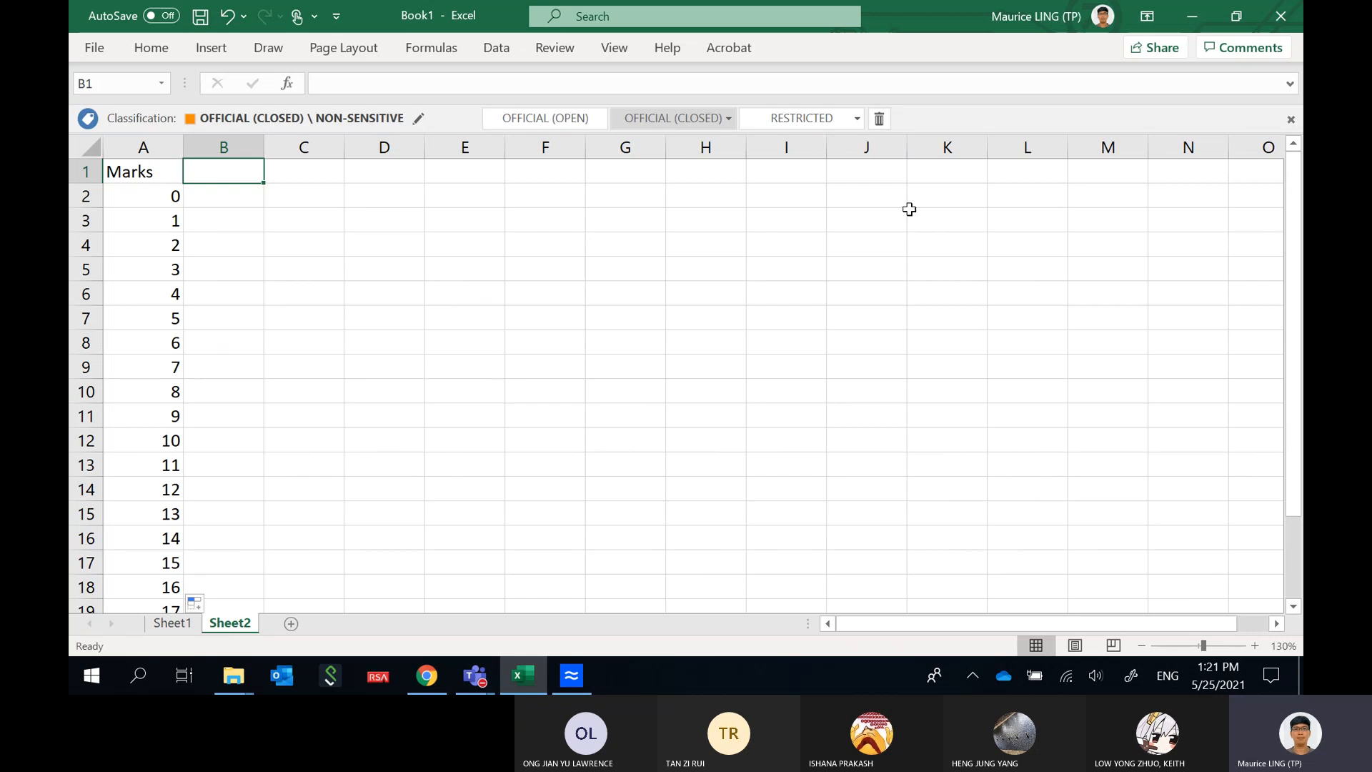
pyautogui.write('p')
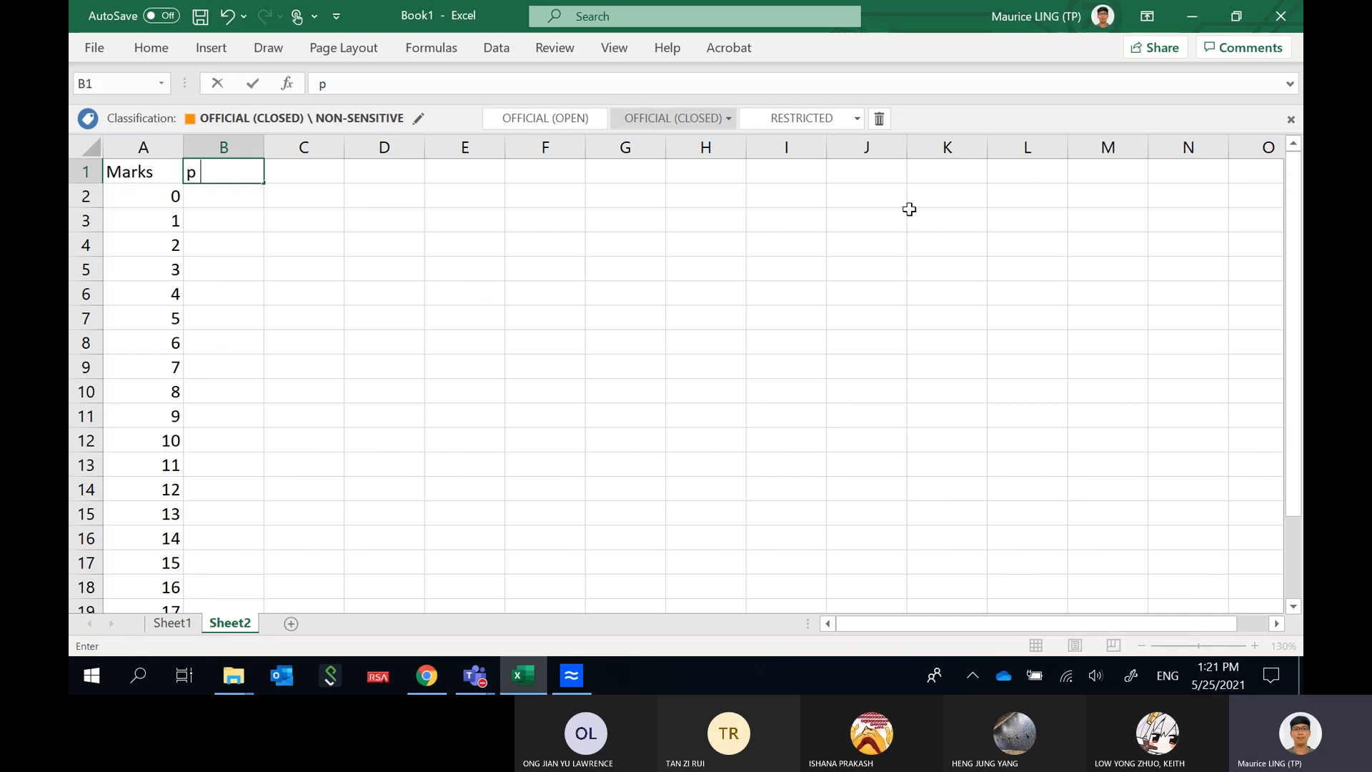
pyautogui.press('Return')
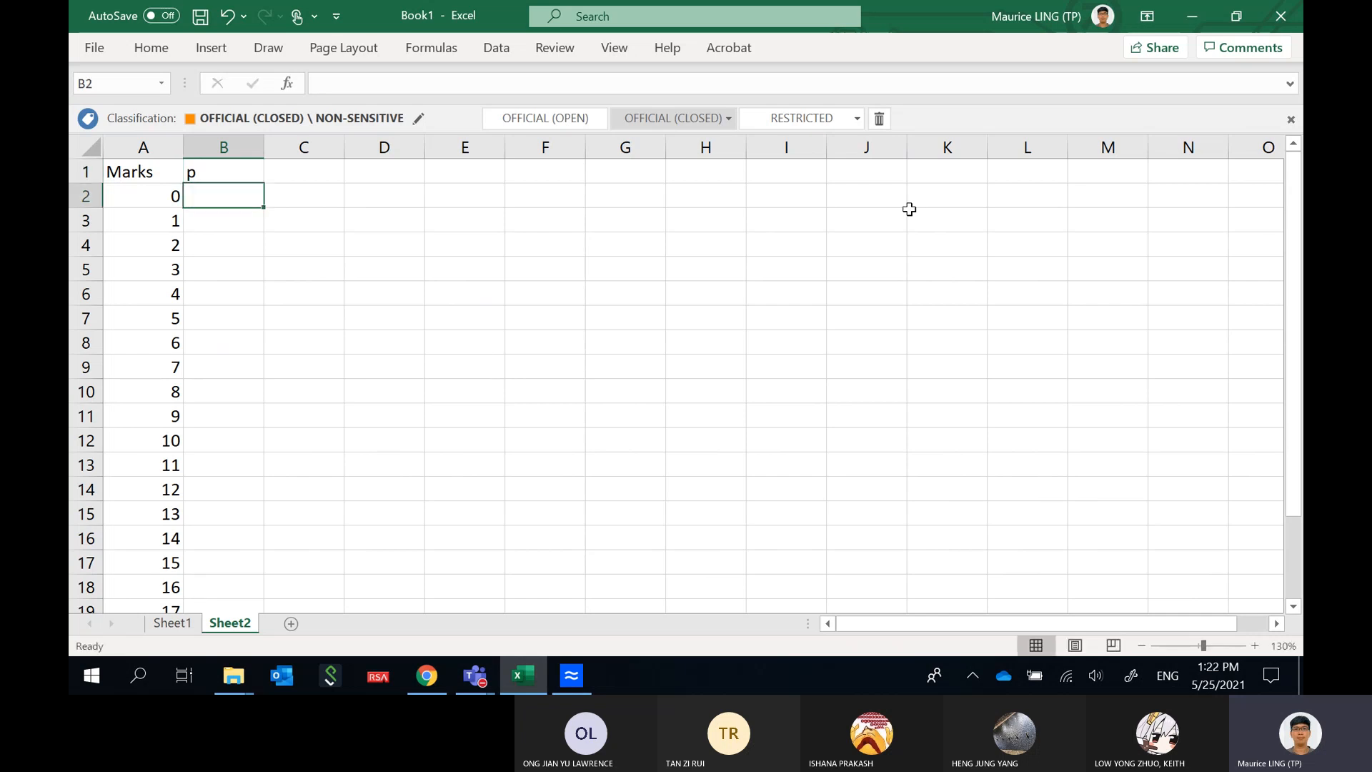
pyautogui.write('0.')
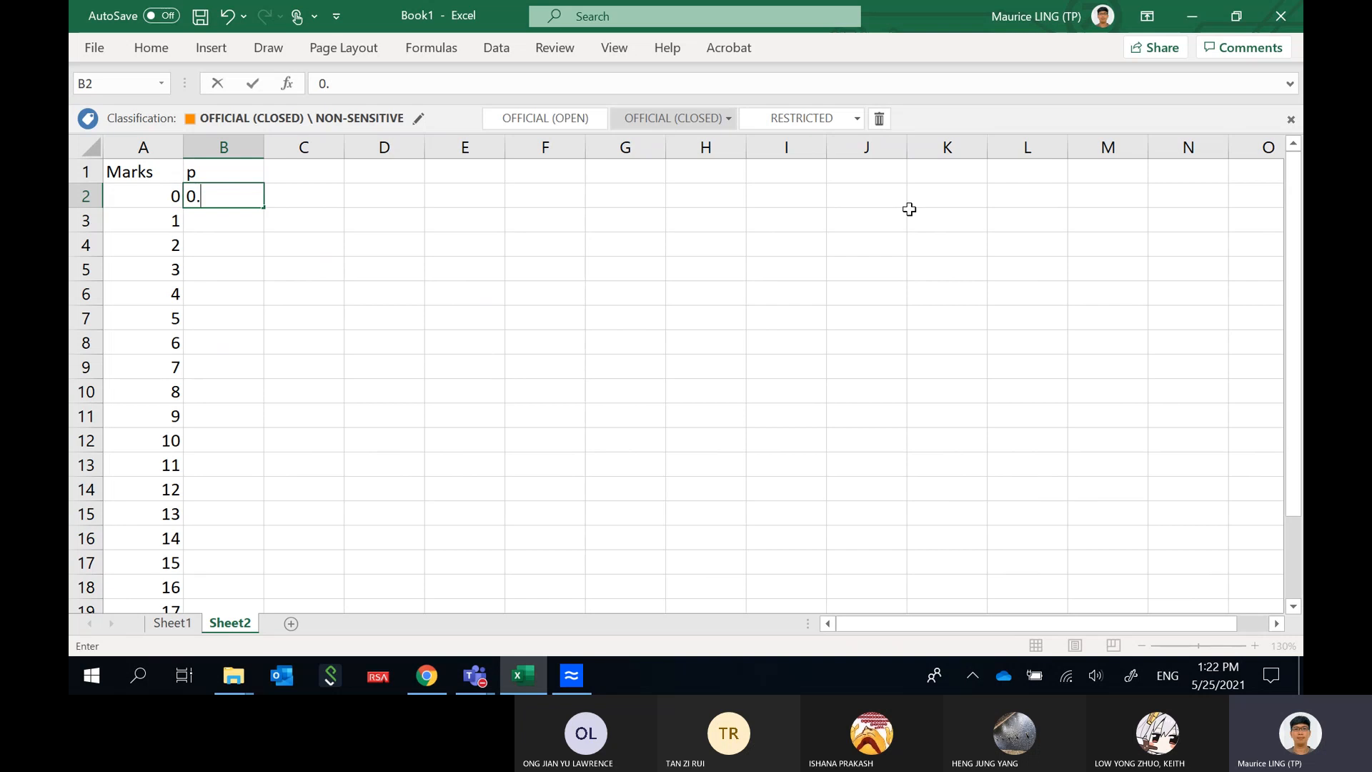
pyautogui.write('25\\')
pyautogui.press('BackSpace')
pyautogui.press('Return')
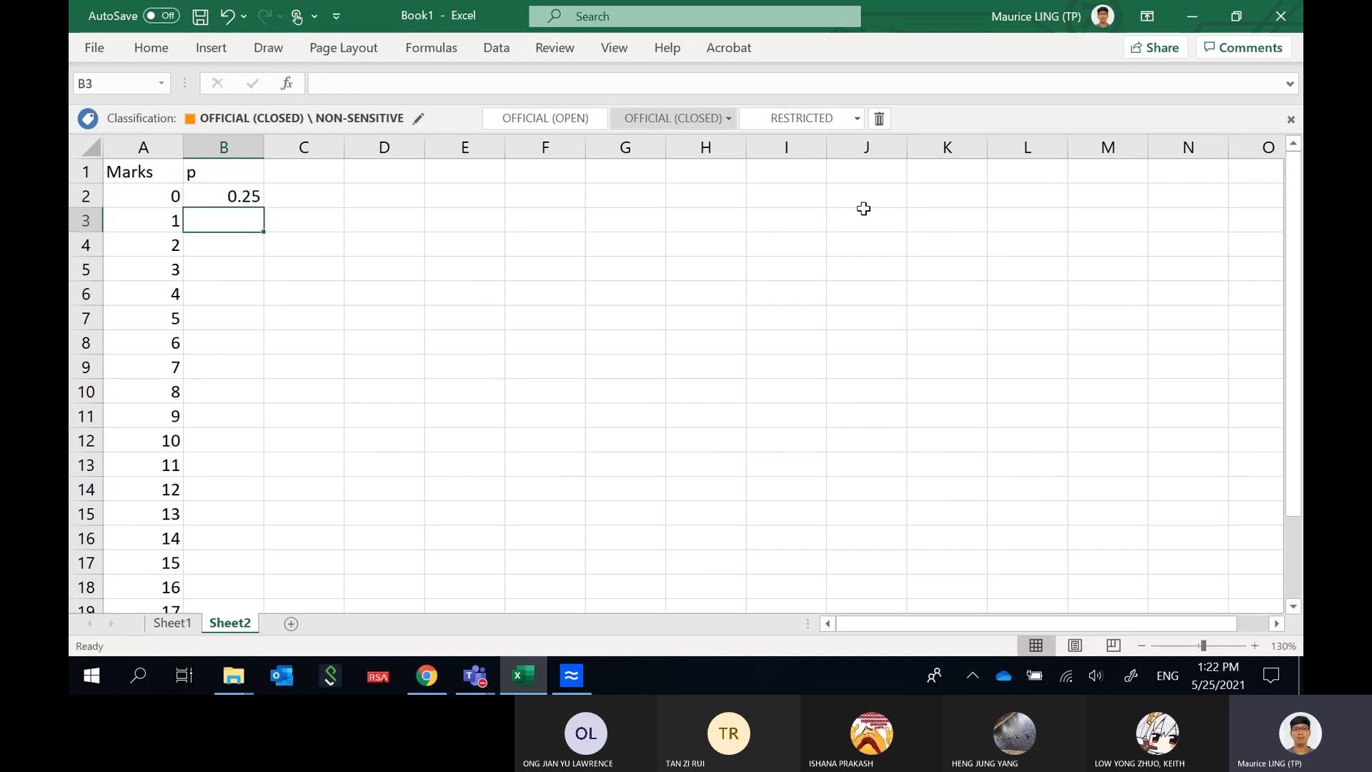
pyautogui.click(256, 191)
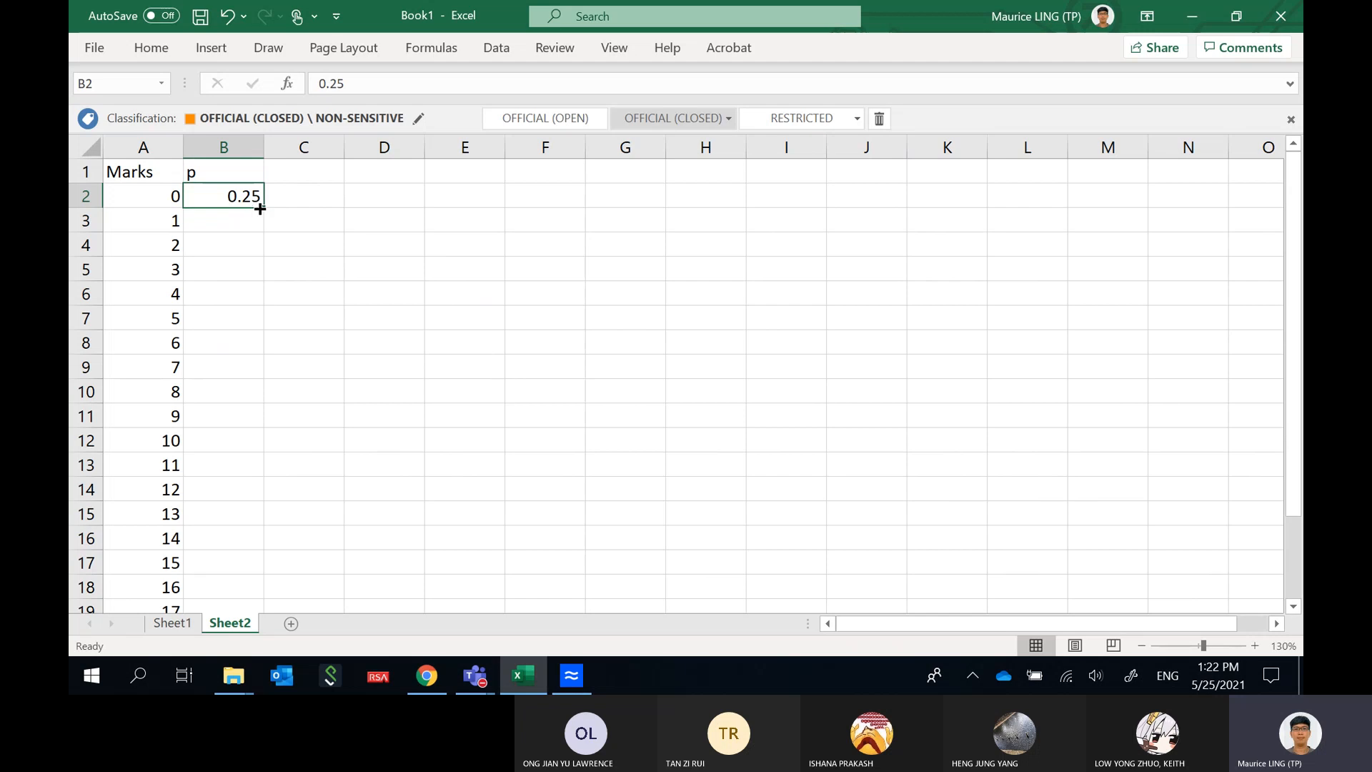
pyautogui.doubleClick(264, 208)
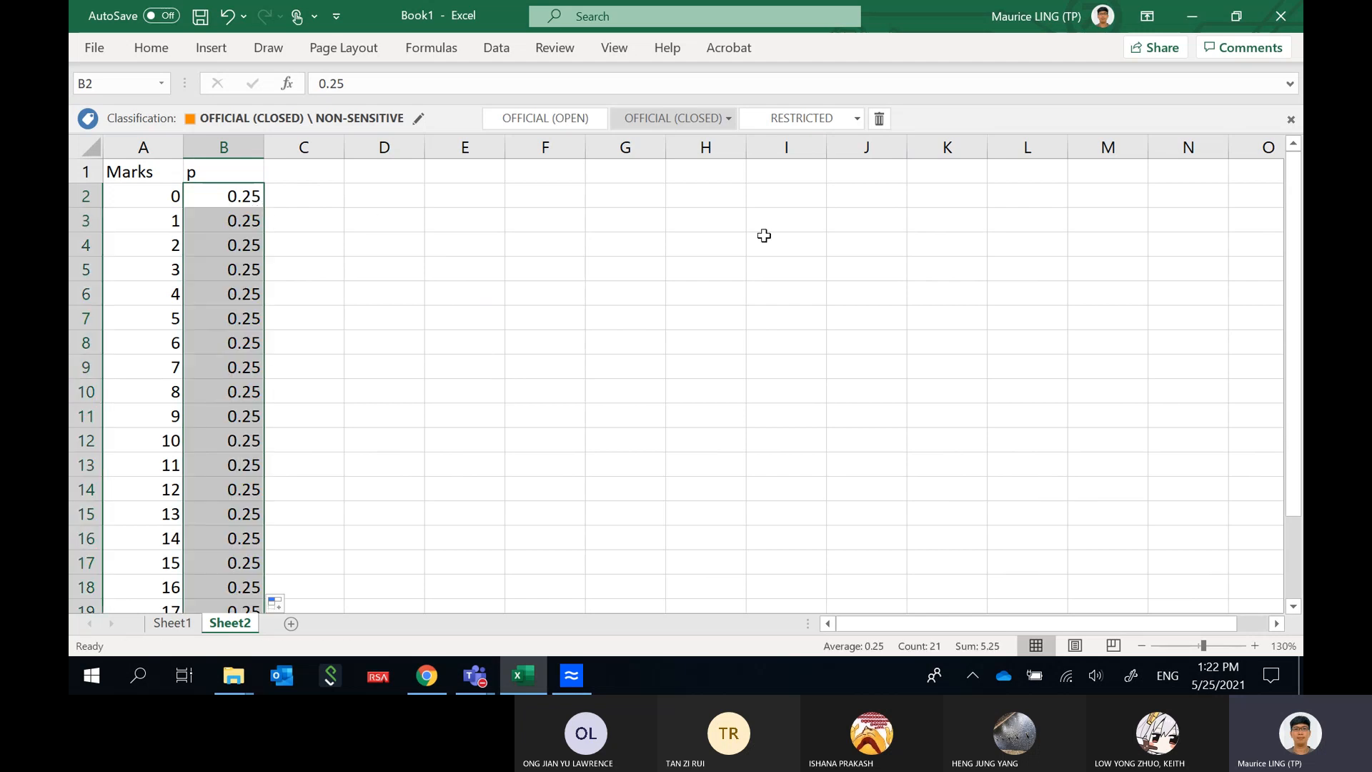
pyautogui.click(304, 172)
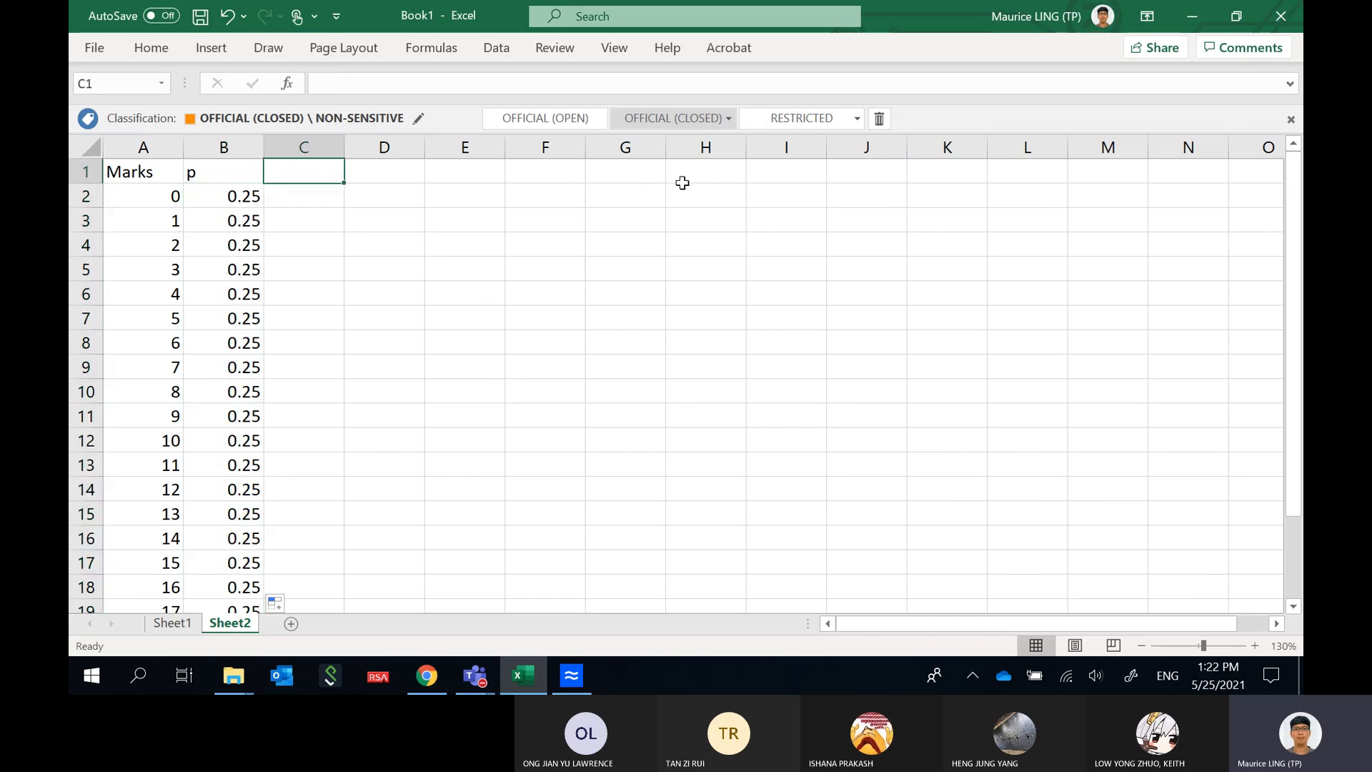
pyautogui.write('Pro')
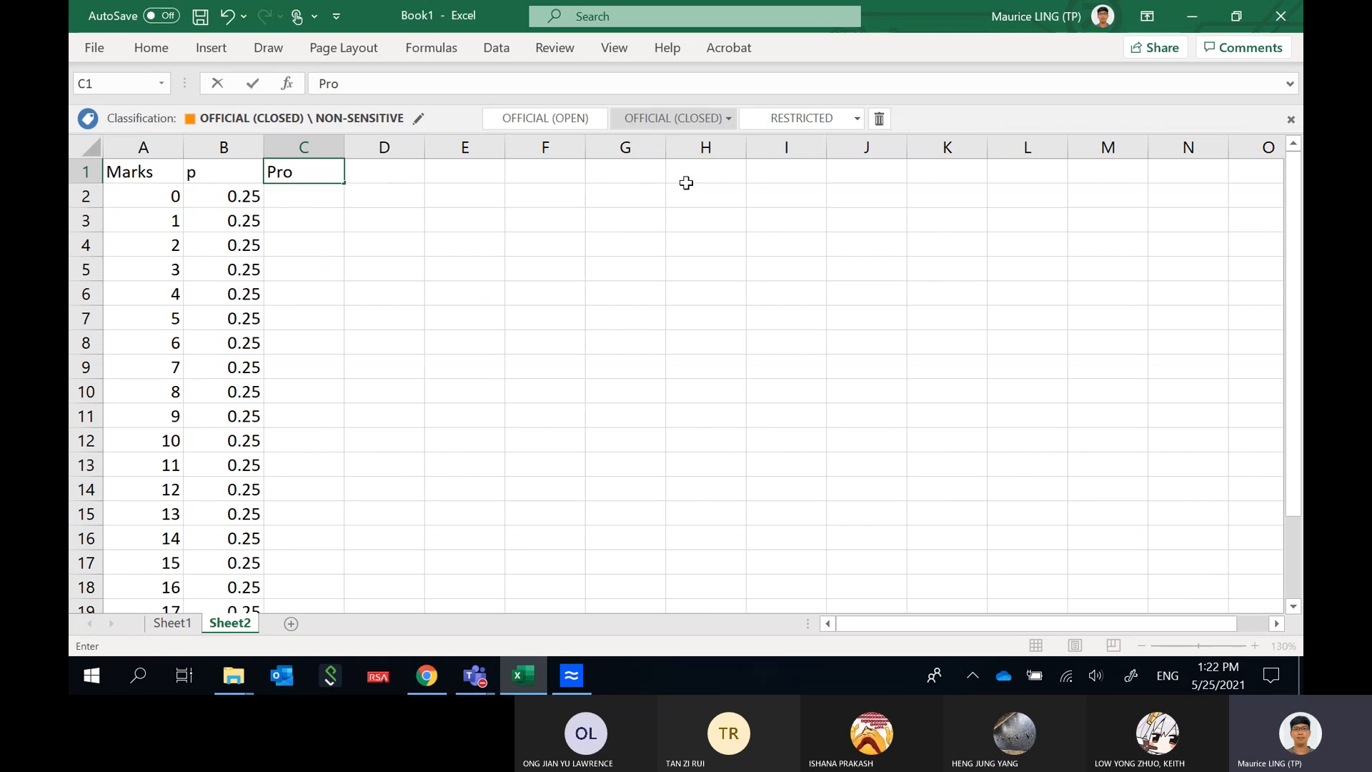
pyautogui.write('b(X = r)')
pyautogui.click(150, 172)
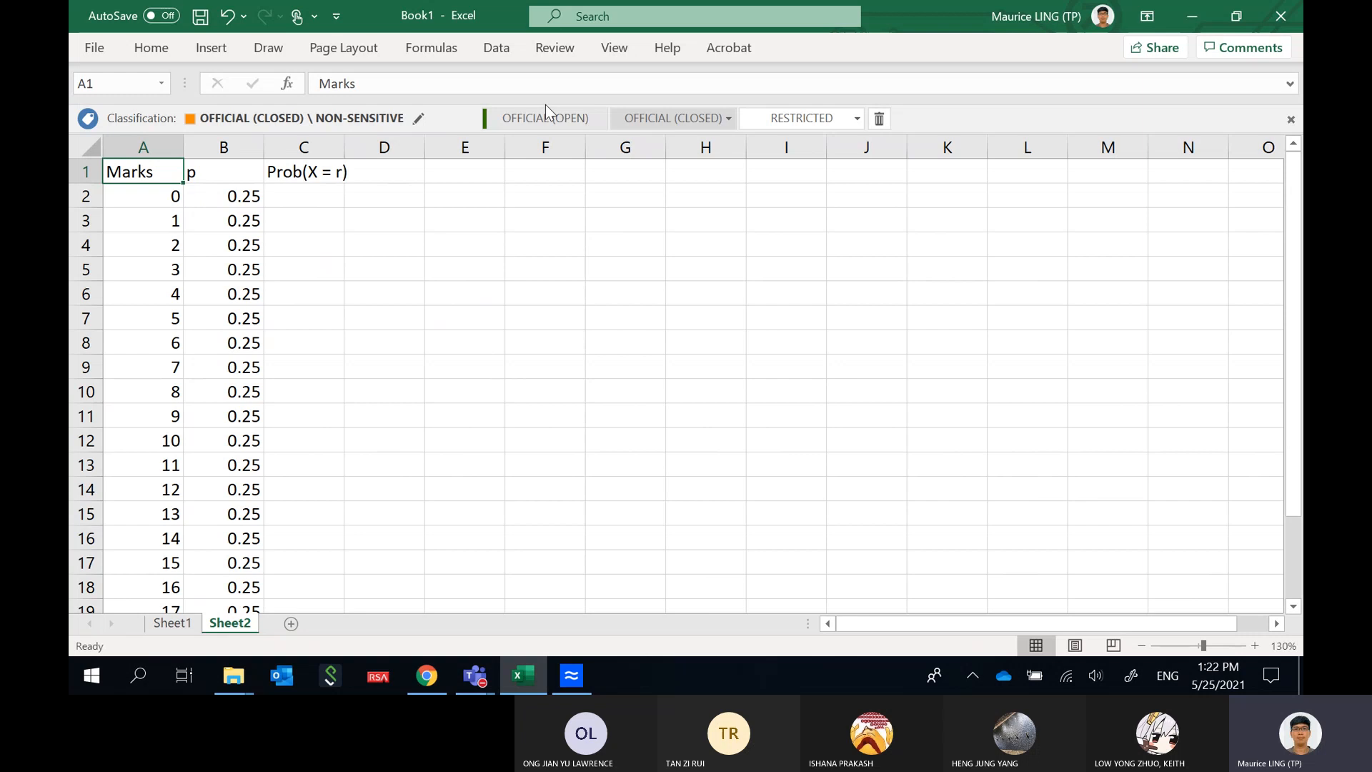
pyautogui.click(504, 79)
pyautogui.write('(')
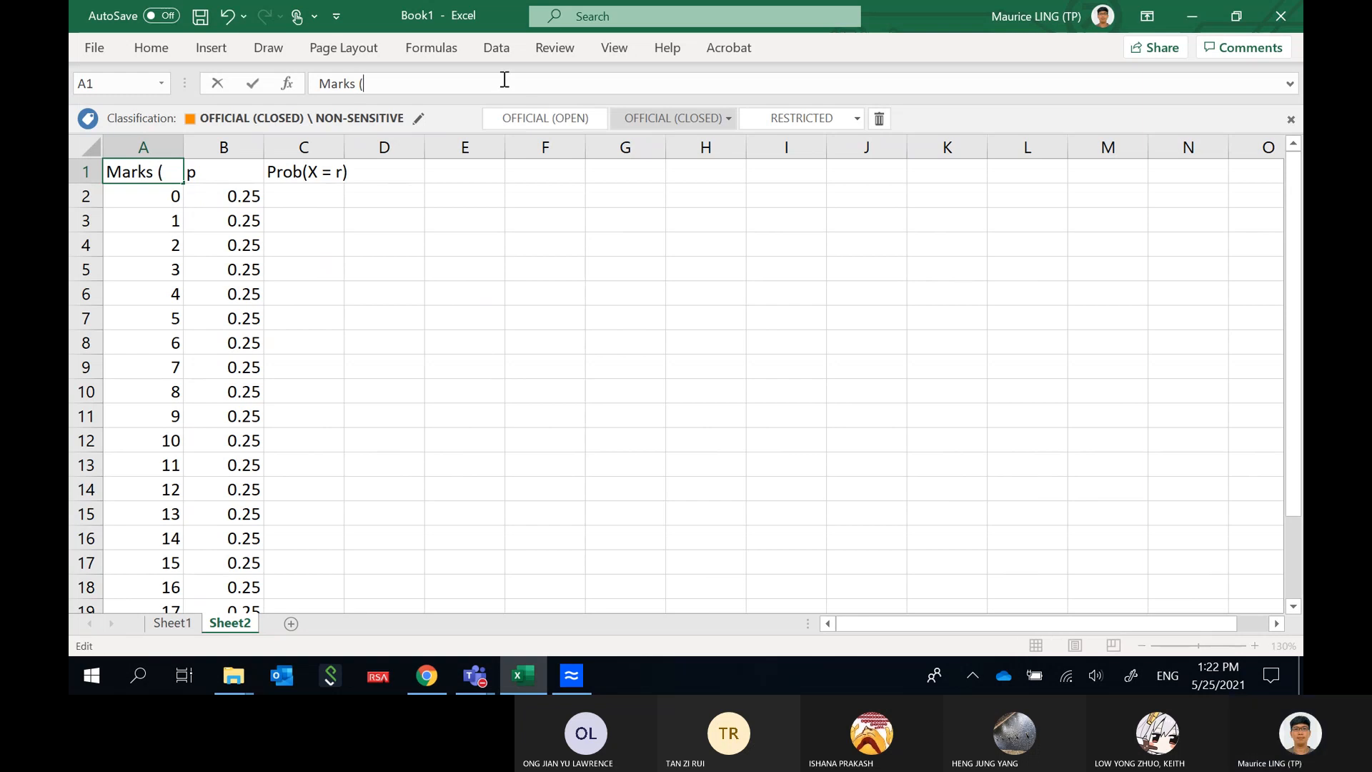
pyautogui.write('r)')
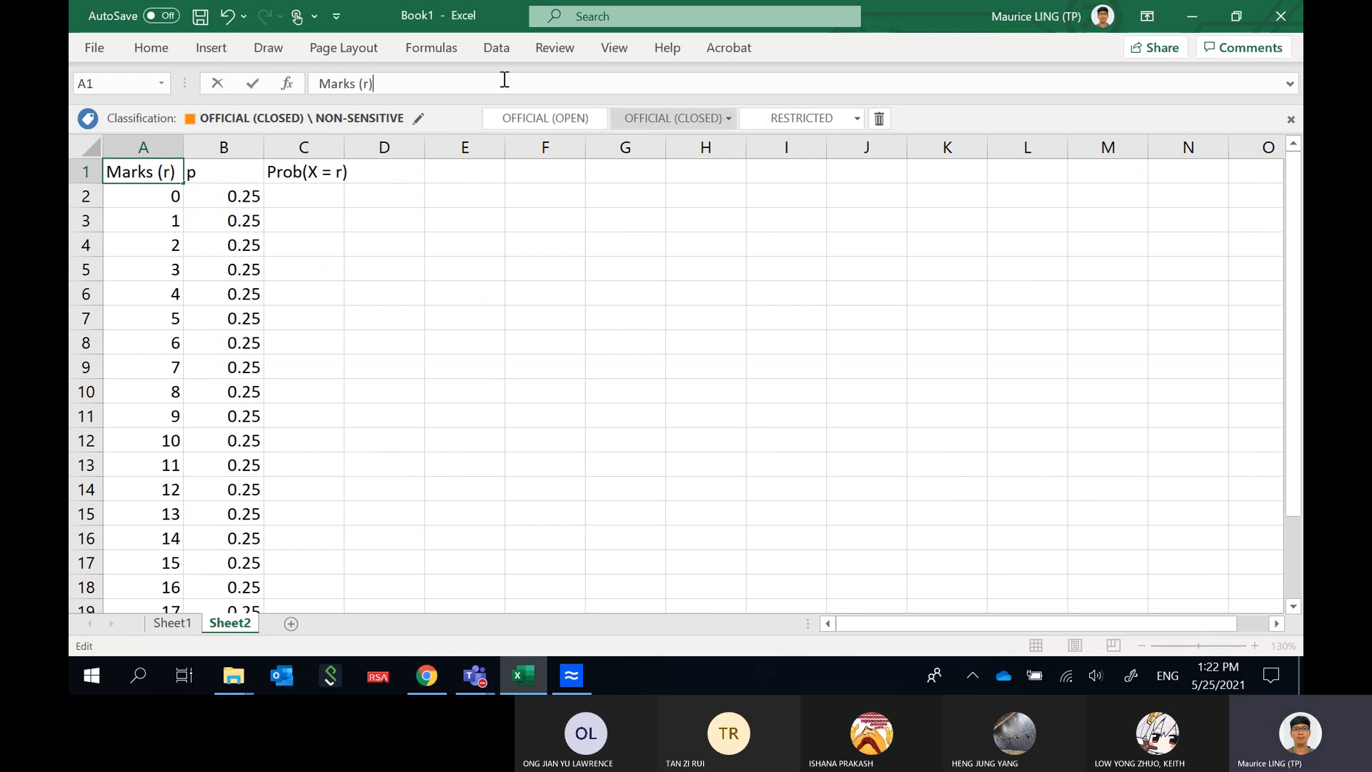
pyautogui.press('Return')
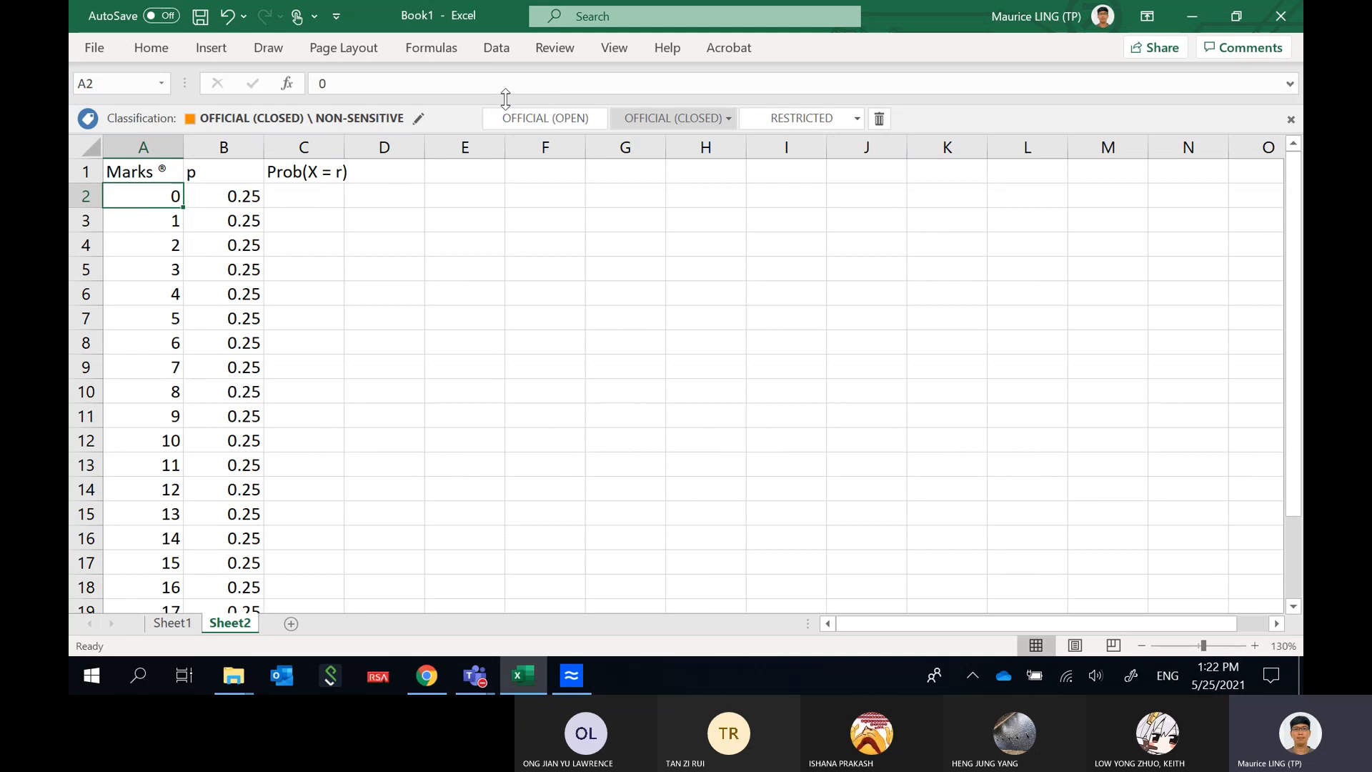
pyautogui.hotkey('ctrl', 'z')
pyautogui.hotkey('ctrl', 'z')
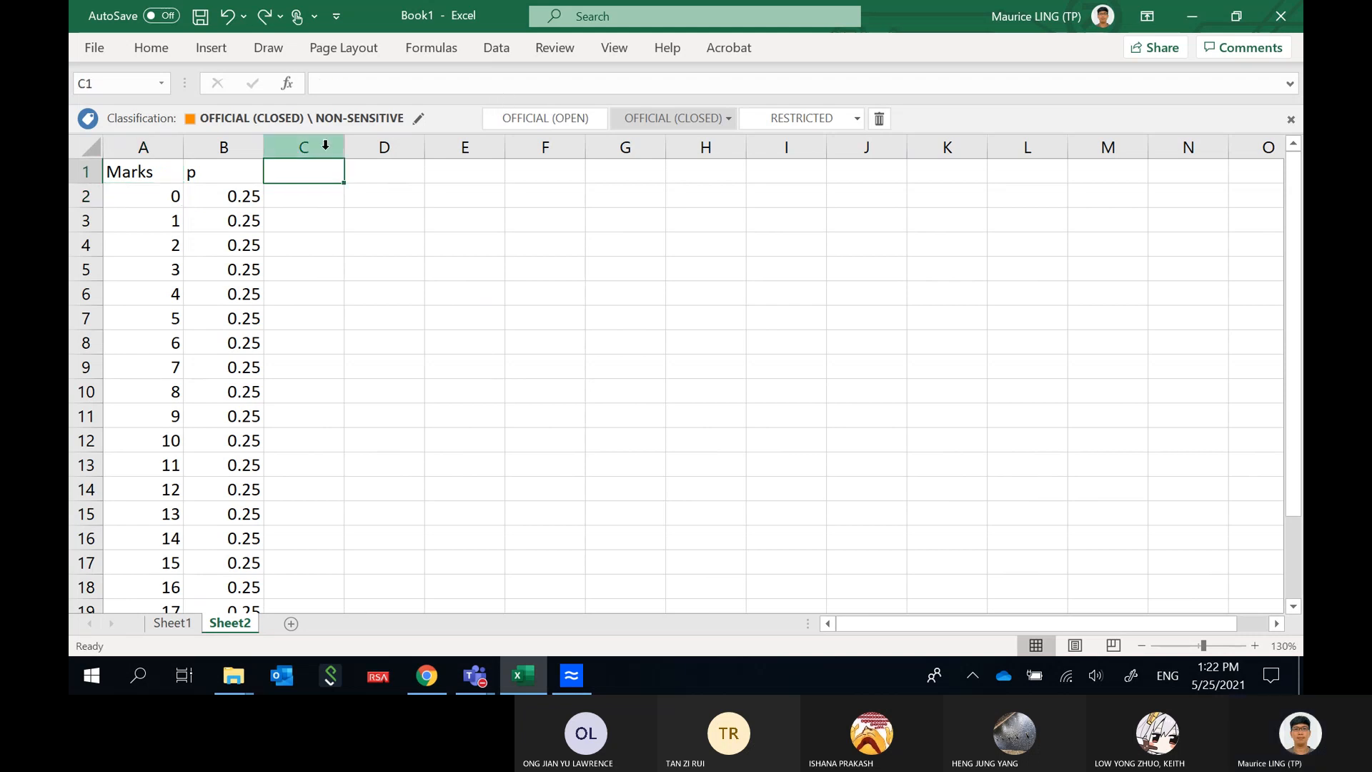
# Change the header in A1 to "Marks (r)", keeping the bracketed r from being autocorrected to a symbol.
pyautogui.click(173, 178)
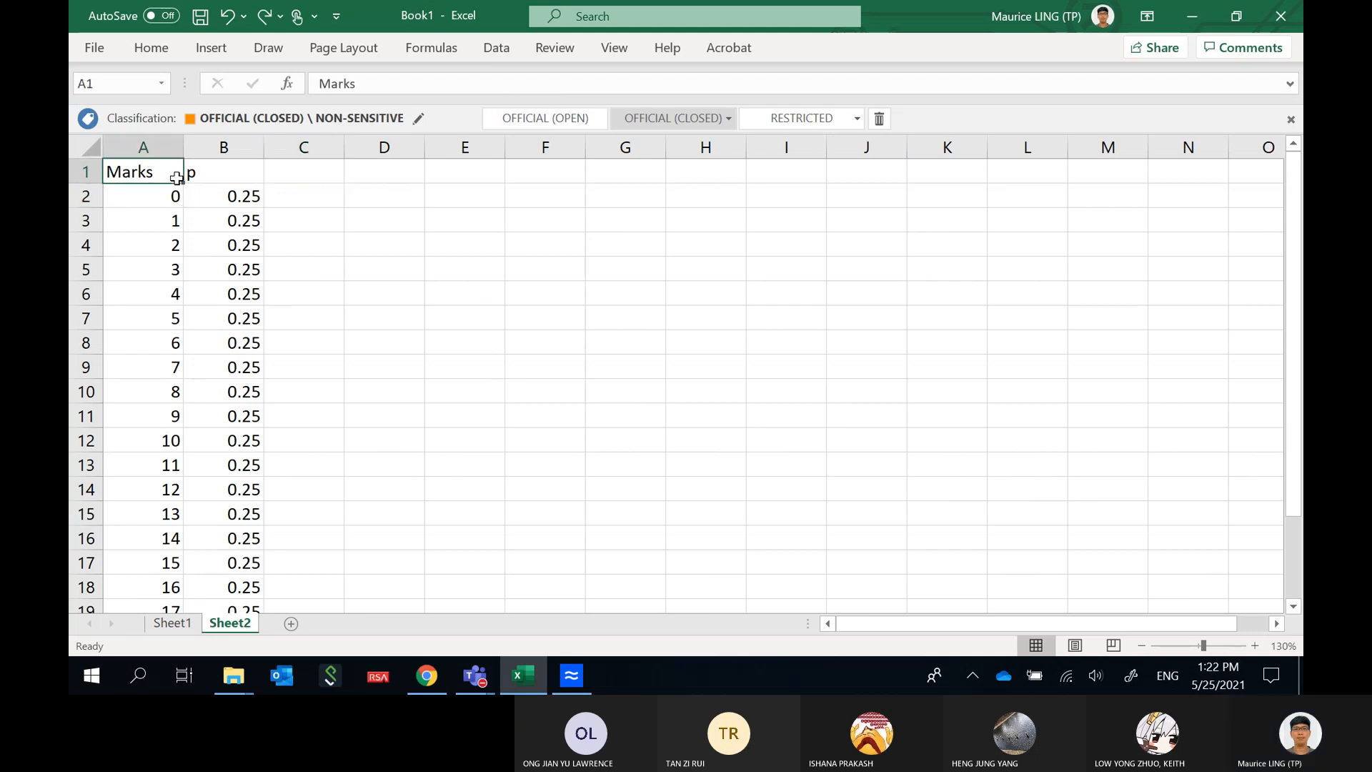
pyautogui.click(554, 80)
pyautogui.write('(r )')
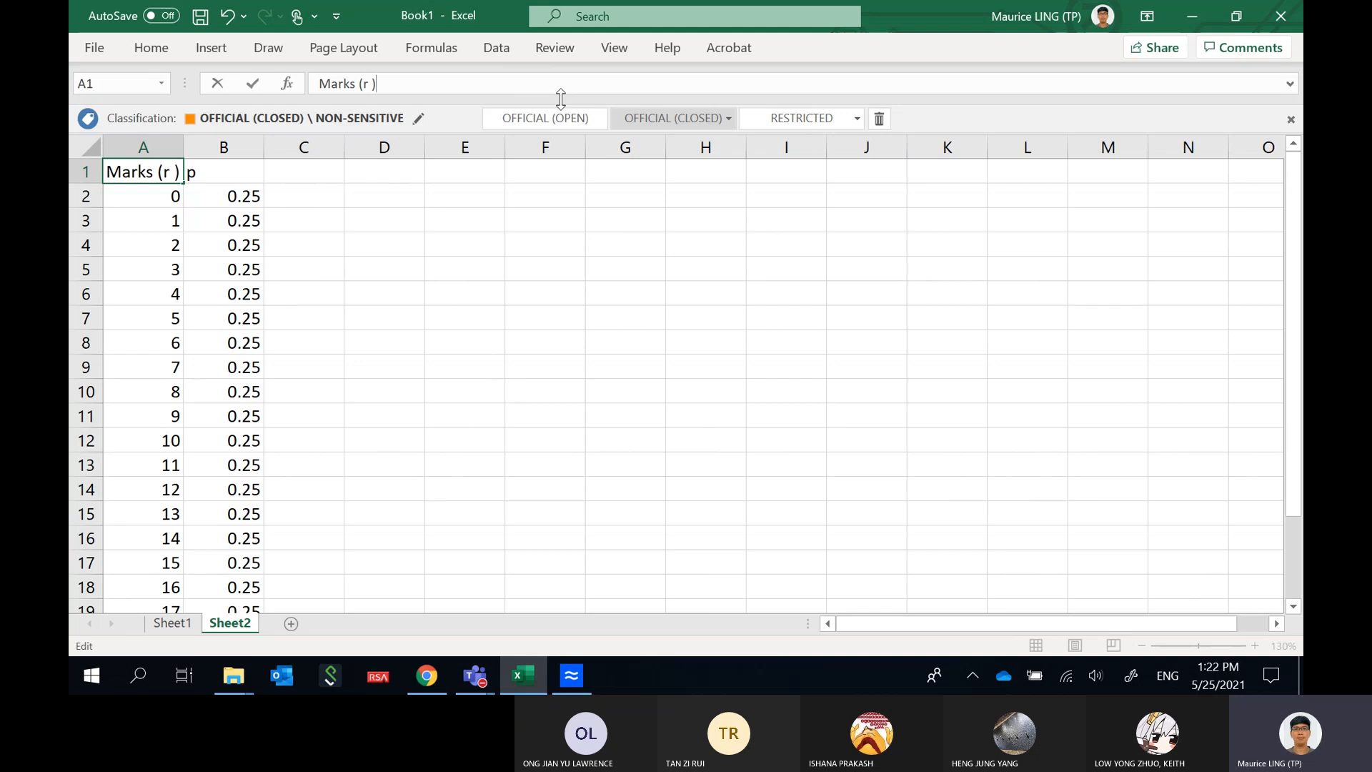
pyautogui.press('Return')
pyautogui.press('Up')
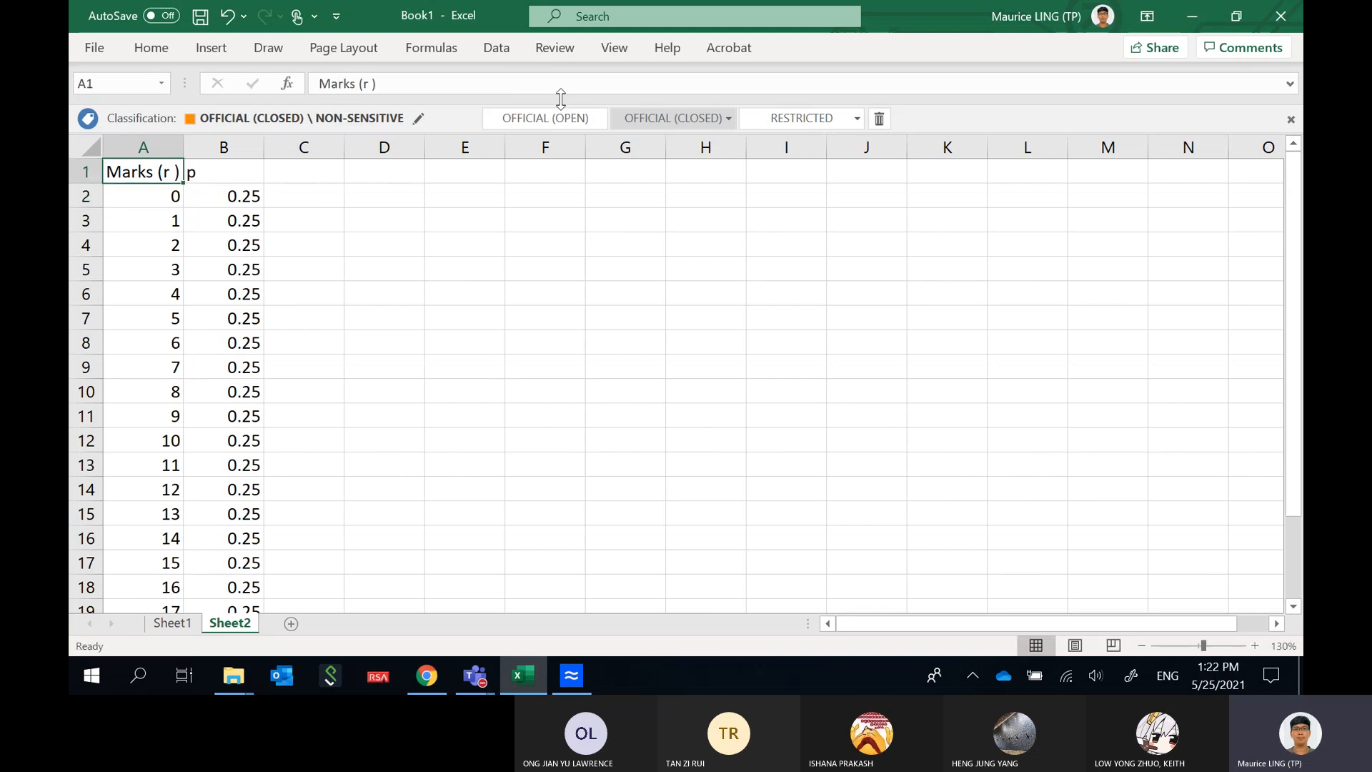
pyautogui.click(370, 91)
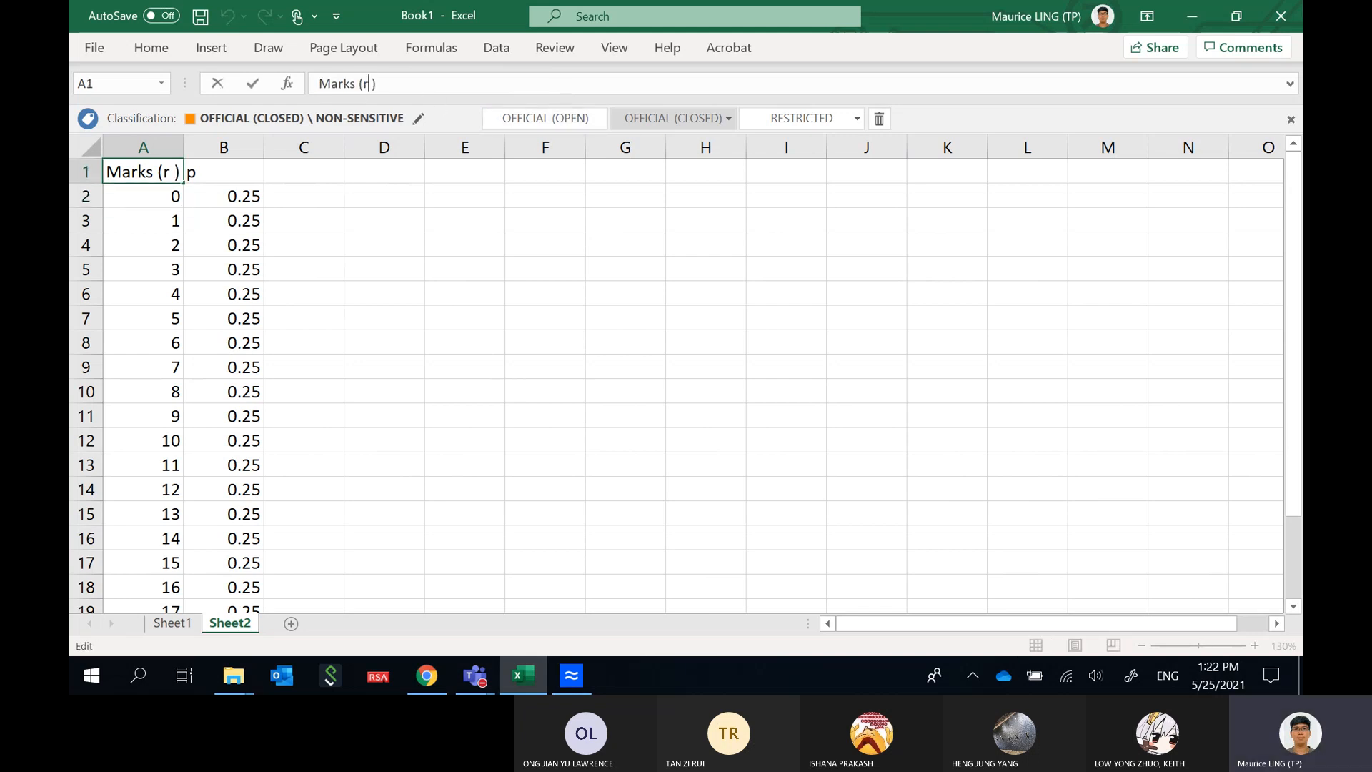
pyautogui.press('Delete')
pyautogui.press('Return')
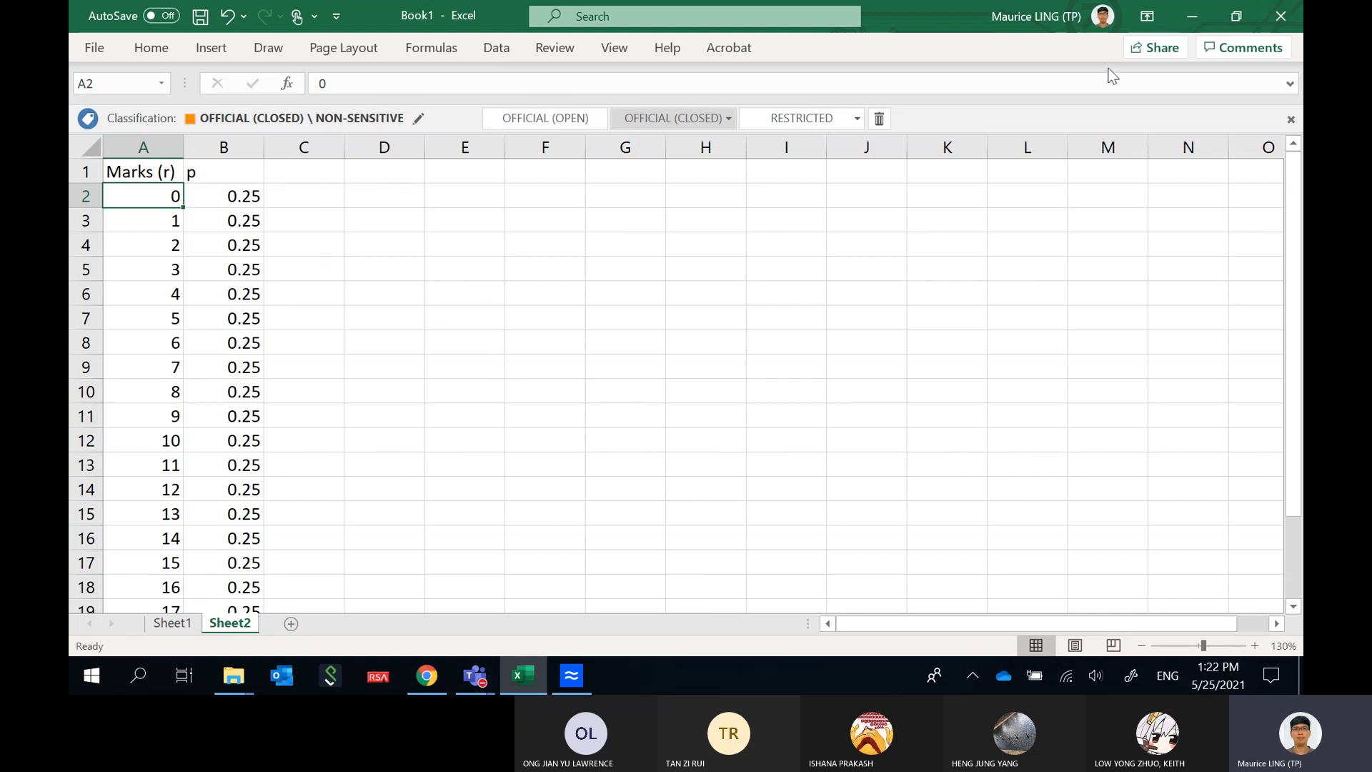
# Enter the header "Prob(X = r)" in cell C1 beside the p column.
pyautogui.click(297, 166)
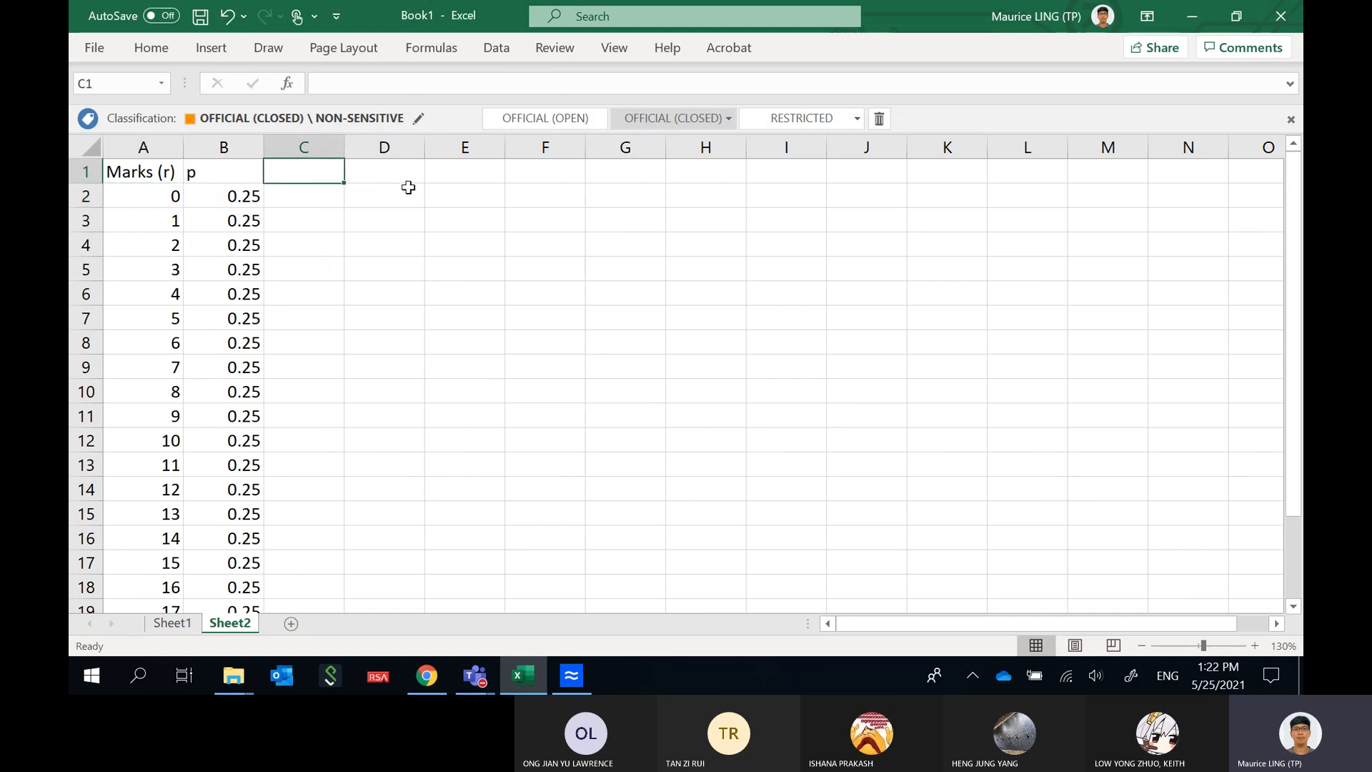
pyautogui.write('Prob')
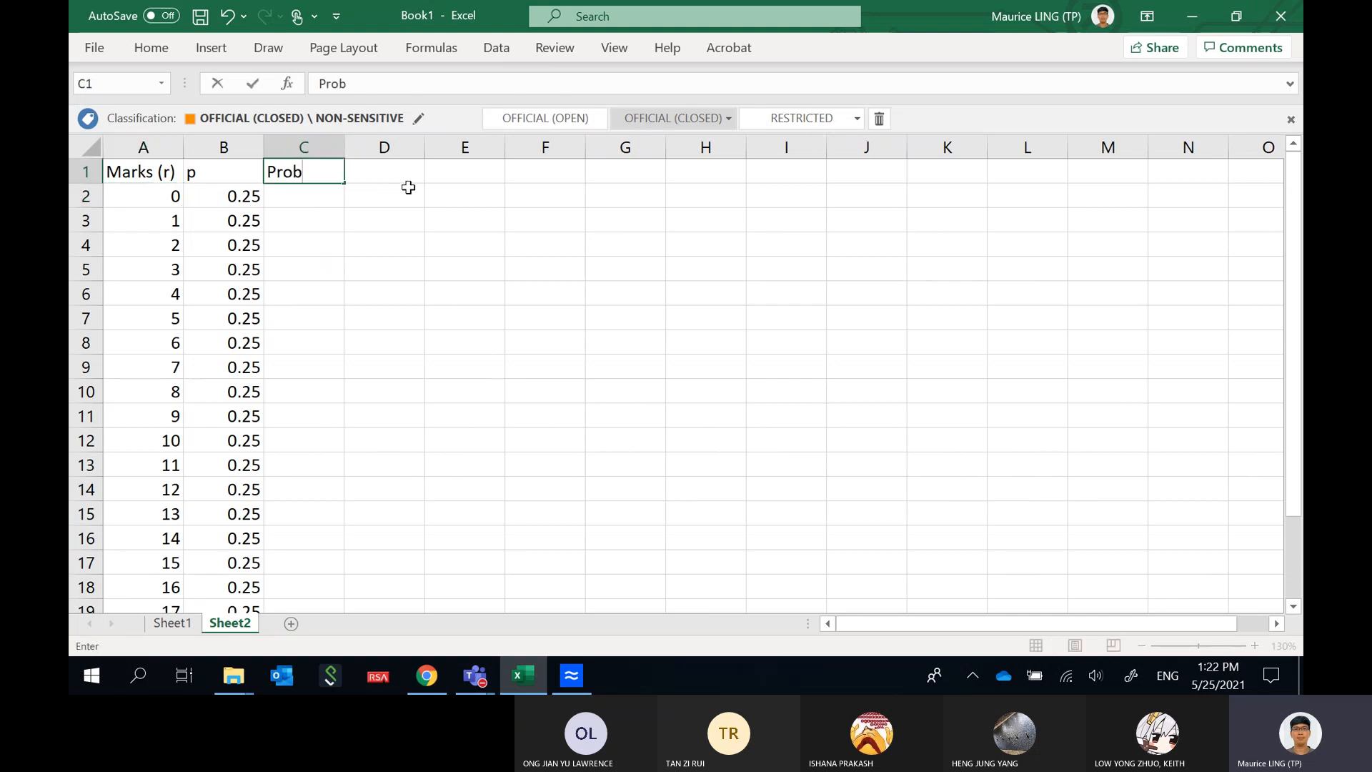
pyautogui.write('(X = r)')
pyautogui.press('Return')
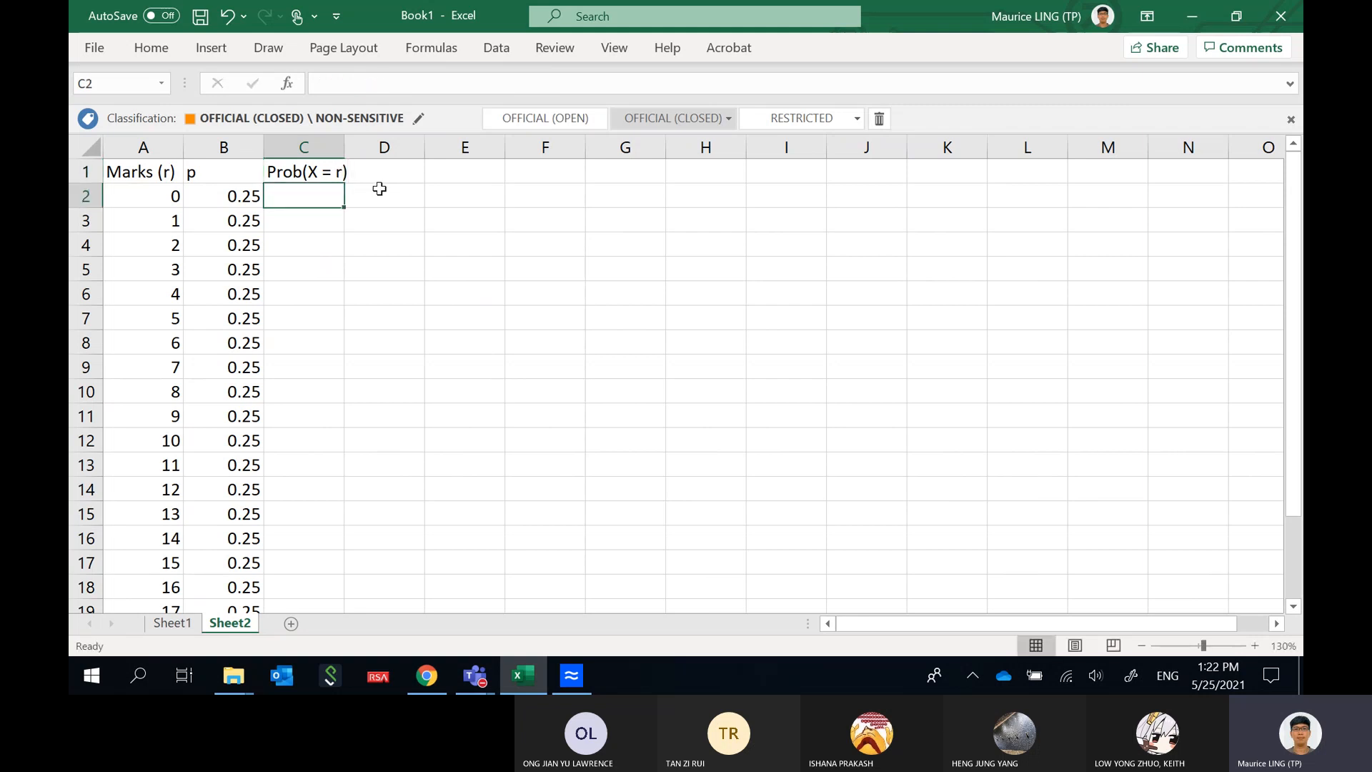
# Insert a new column before the "Prob(X = r)" column and give it the header "n".
pyautogui.click(301, 147)
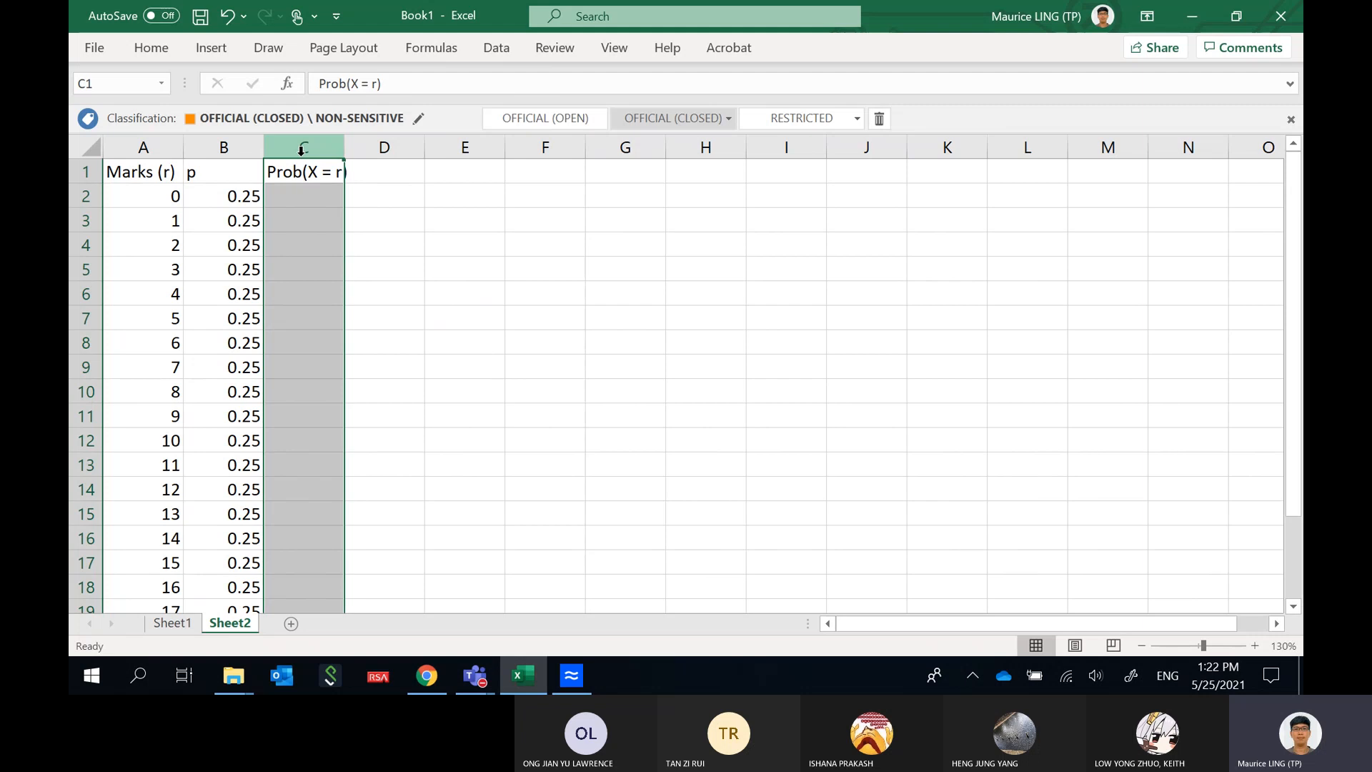
pyautogui.rightClick(300, 149)
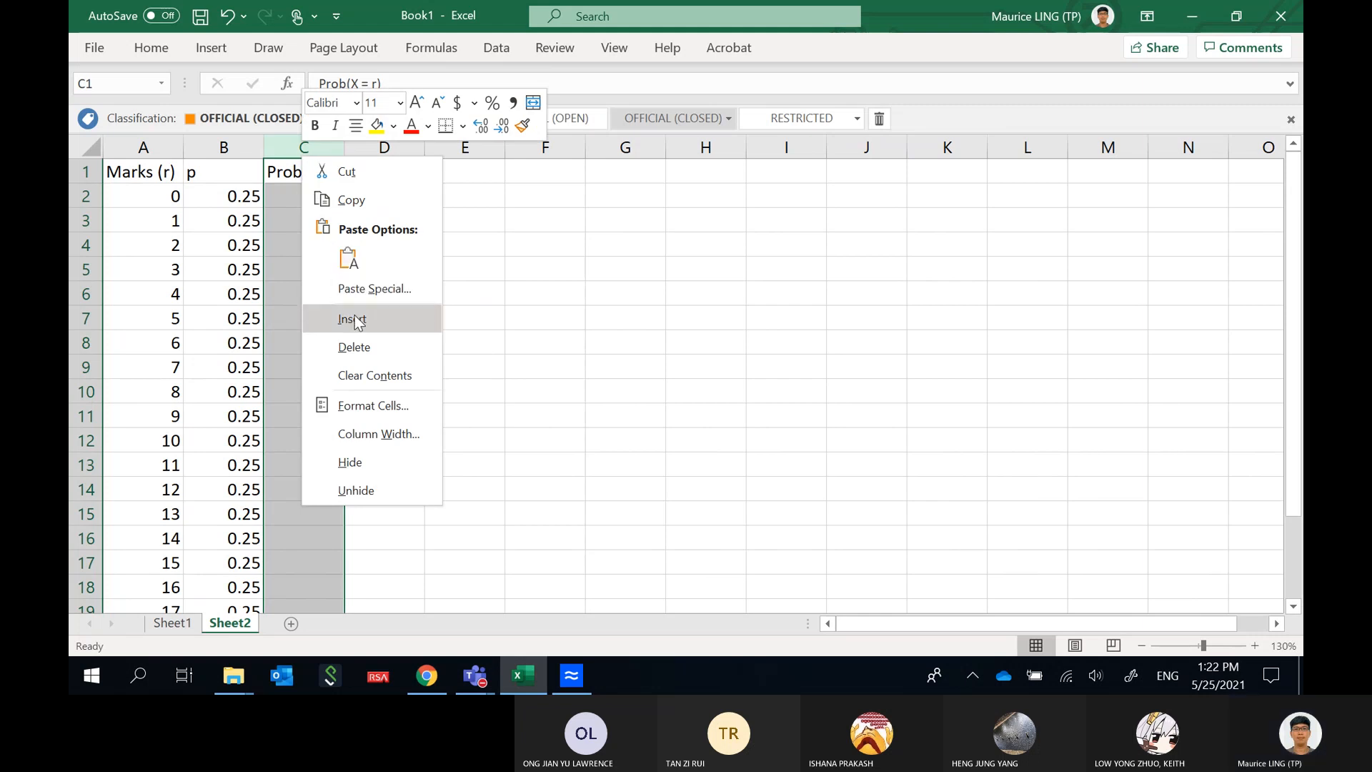
pyautogui.click(357, 321)
pyautogui.click(296, 175)
pyautogui.write('n')
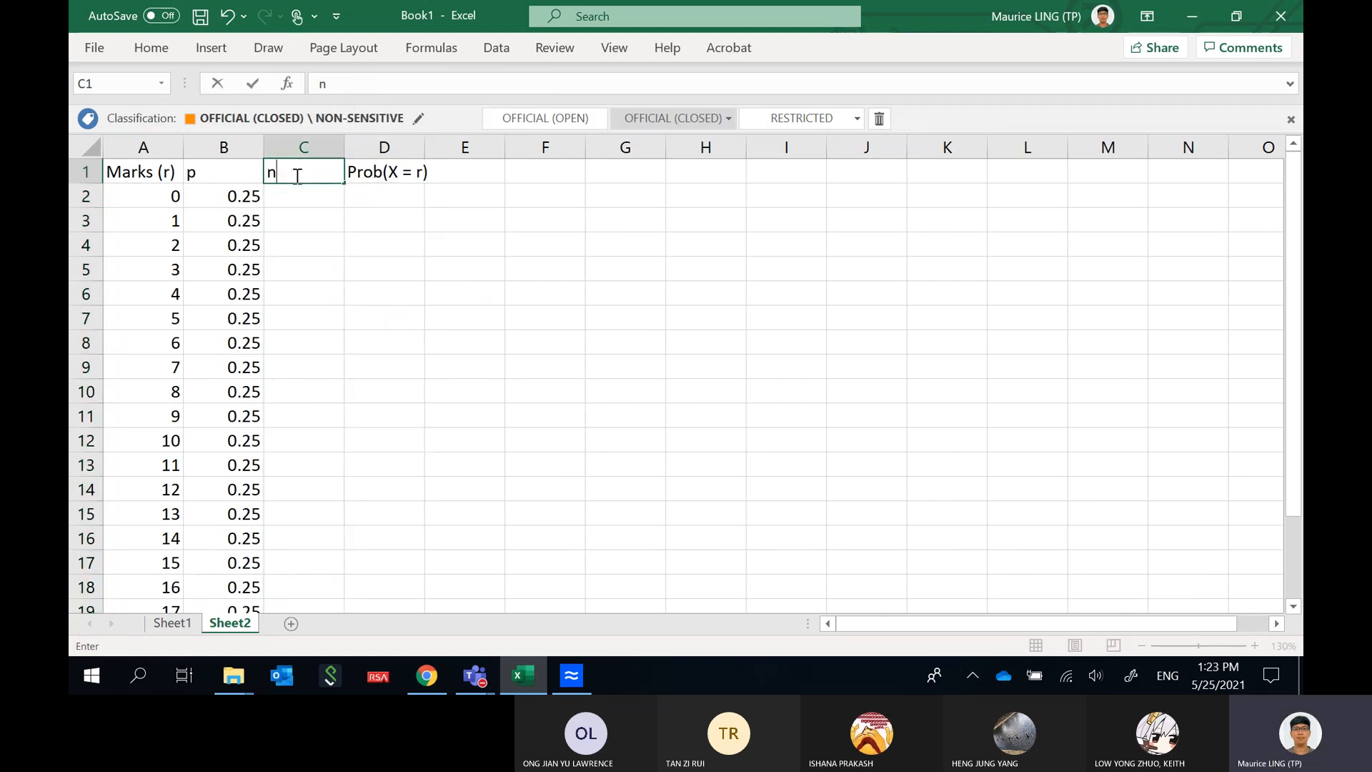
pyautogui.press('Return')
# Fill the n column with 20 for every mark and widen column D to fit its header.
pyautogui.write('20')
pyautogui.press('Return')
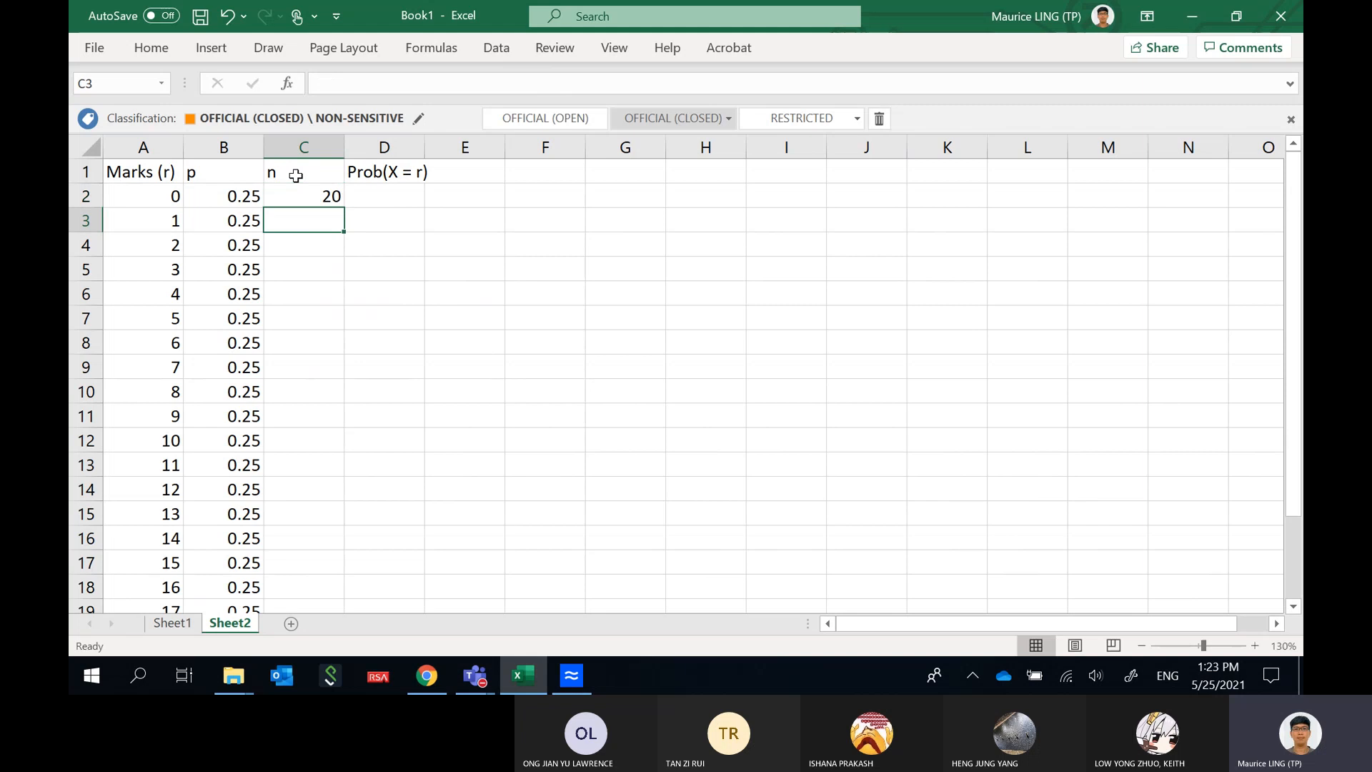
pyautogui.click(338, 198)
pyautogui.doubleClick(343, 205)
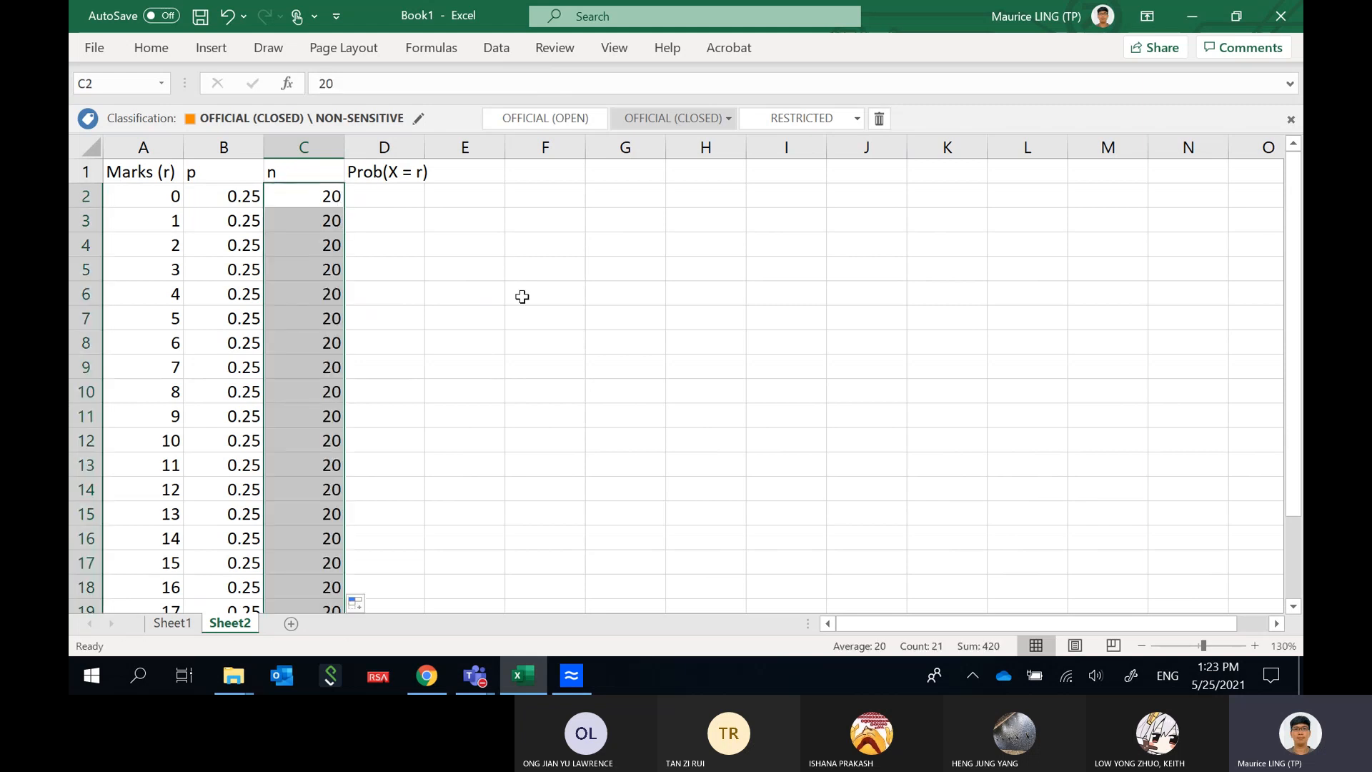
pyautogui.moveTo(430, 157); pyautogui.dragTo(432, 156)
# Calculate the probability for mark 0 in D2 with the formula =BINOM.DIST(A2,C2,B2,FALSE).
pyautogui.click(403, 191)
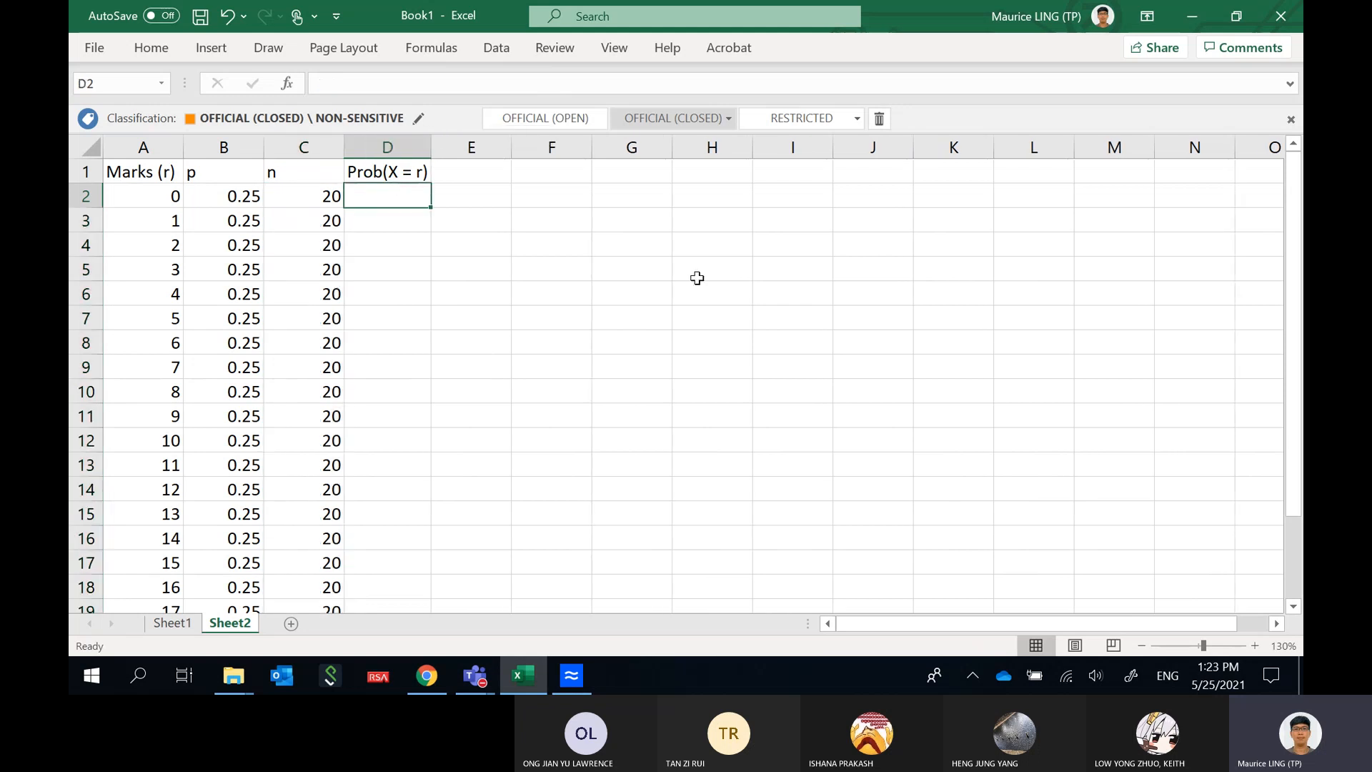
pyautogui.write('=bon')
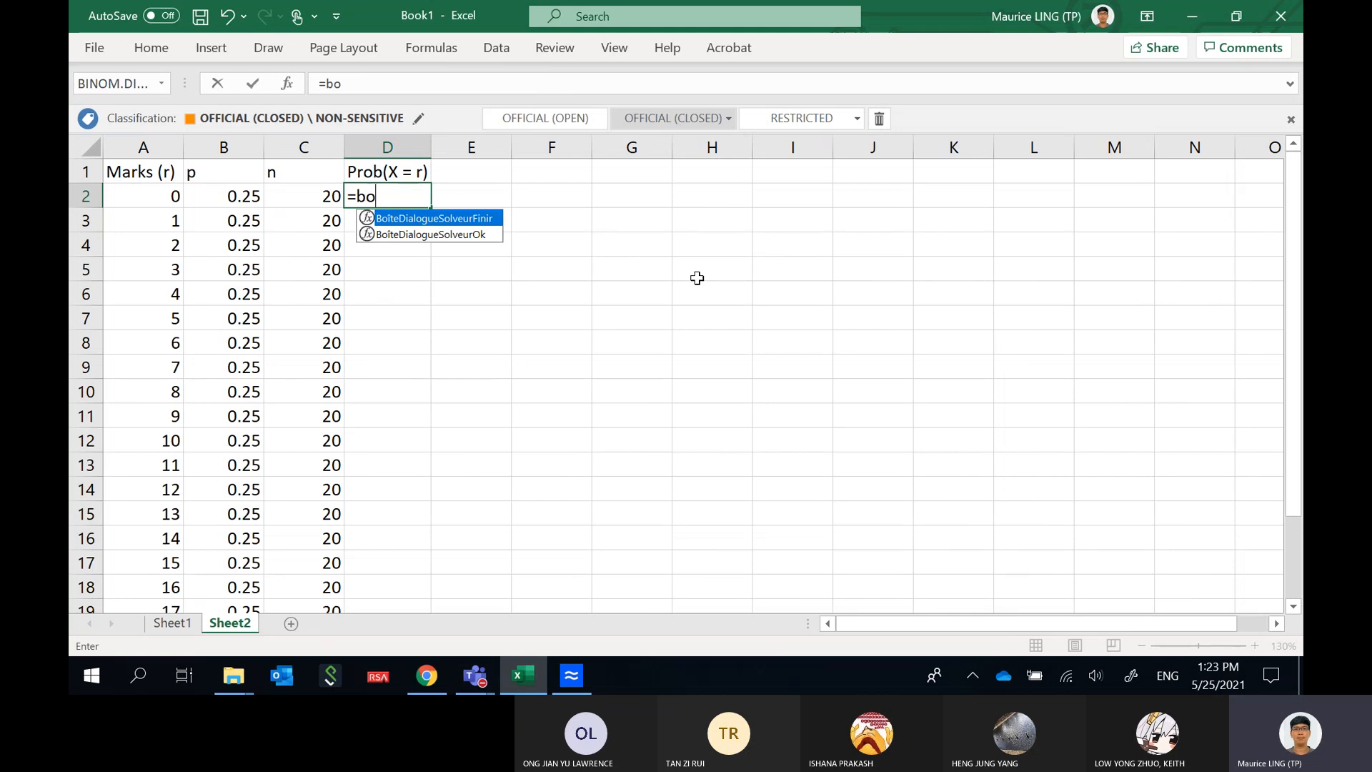
pyautogui.press('BackSpace')
pyautogui.press('BackSpace')
pyautogui.write('in')
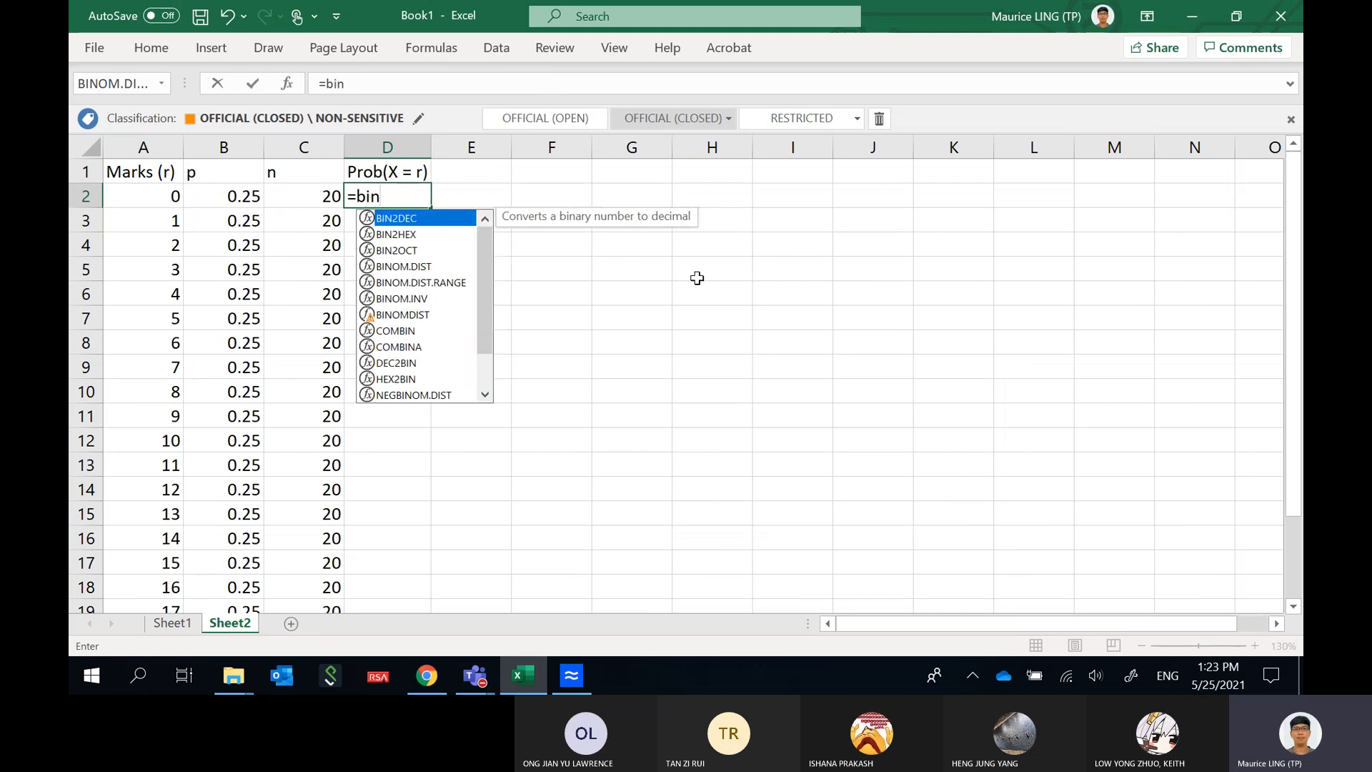
pyautogui.doubleClick(437, 267)
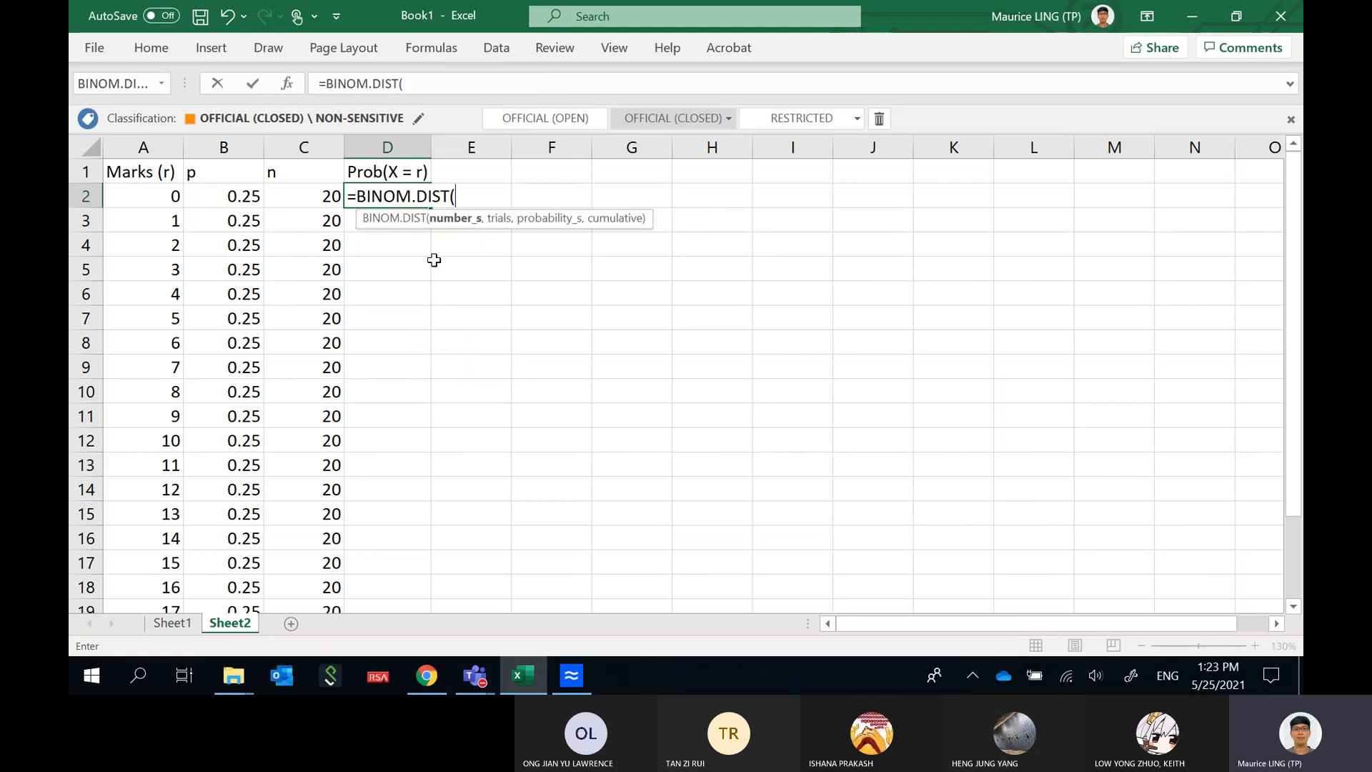
pyautogui.click(163, 194)
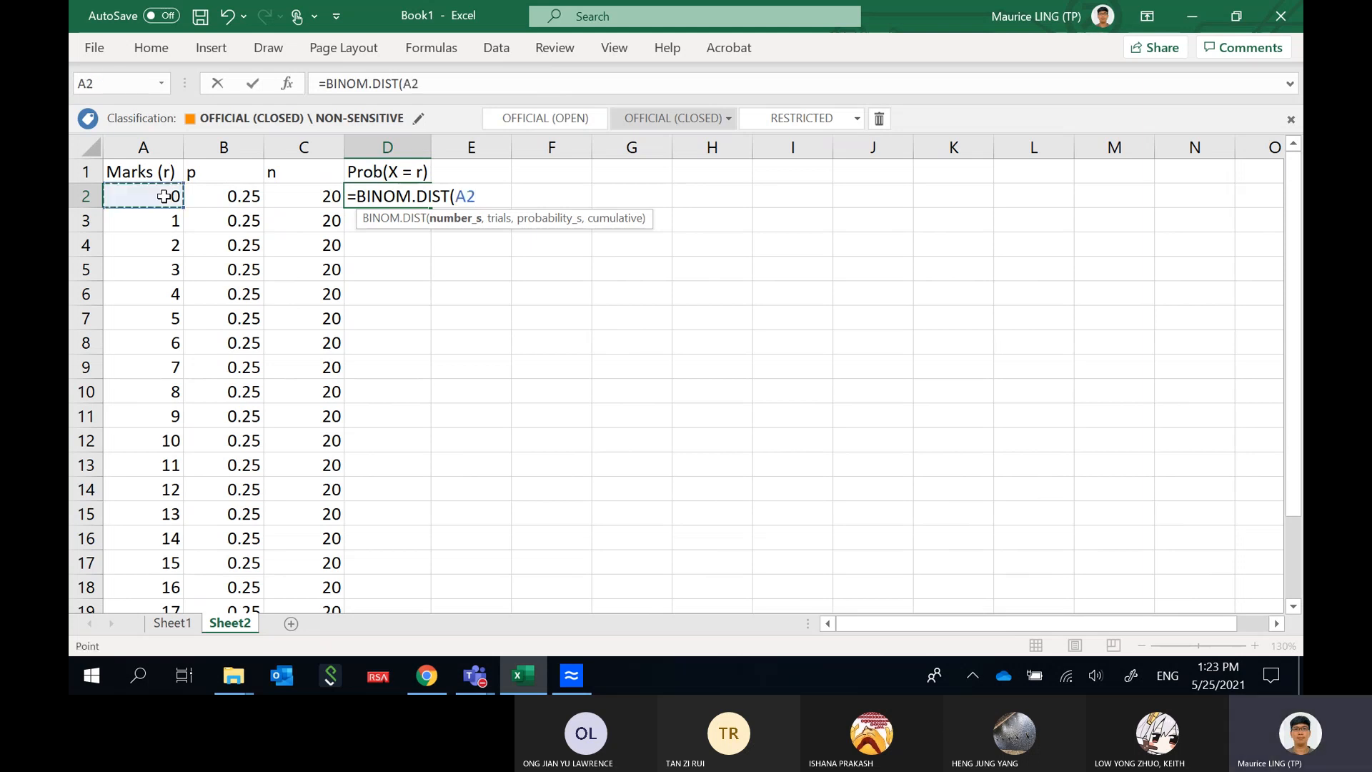
pyautogui.write(',')
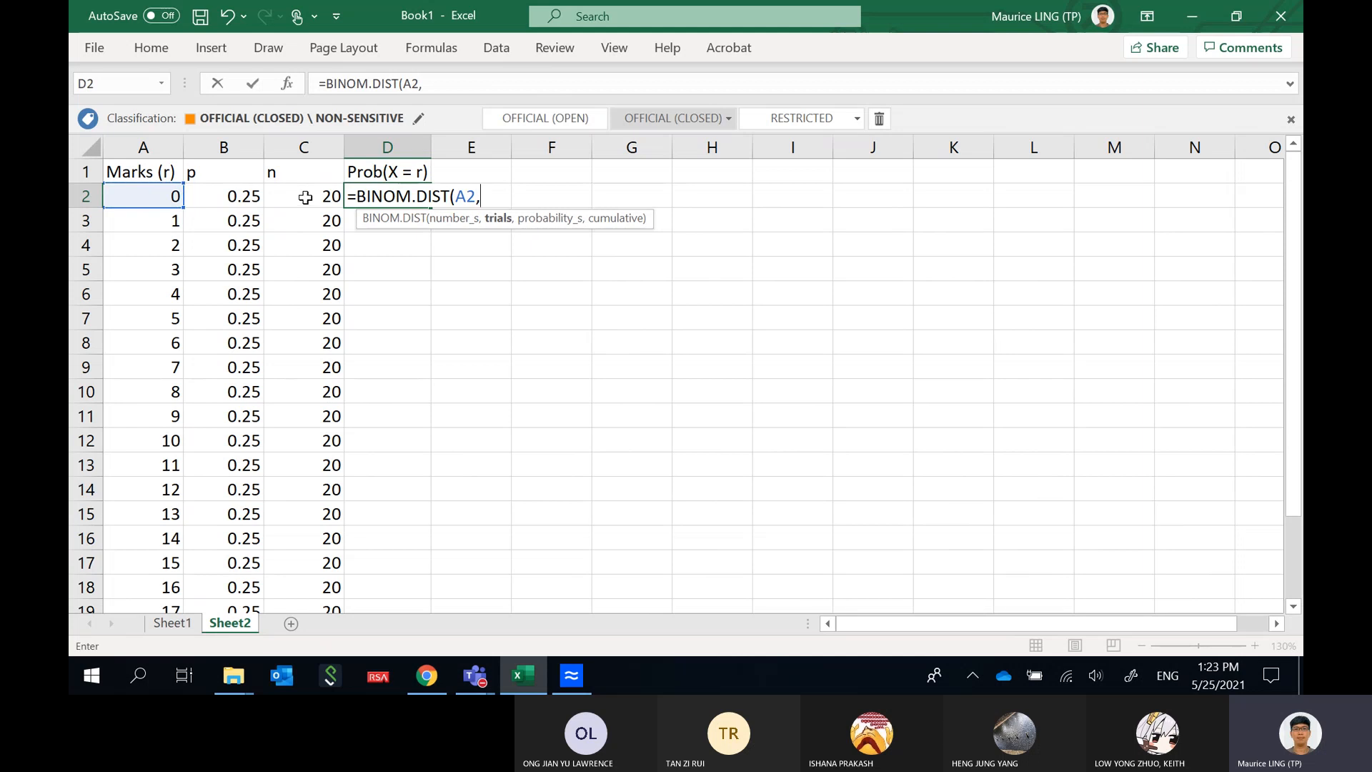
pyautogui.click(314, 196)
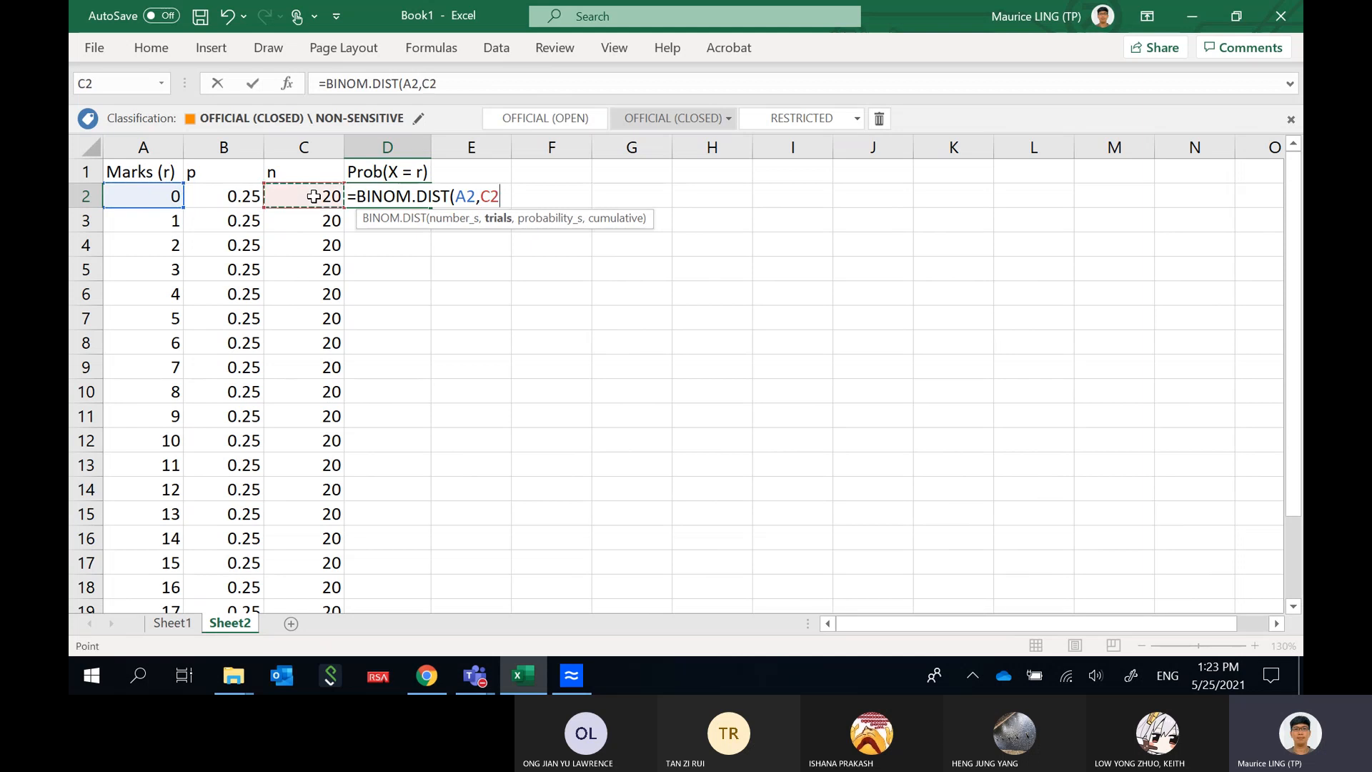
pyautogui.write(',')
pyautogui.click(212, 190)
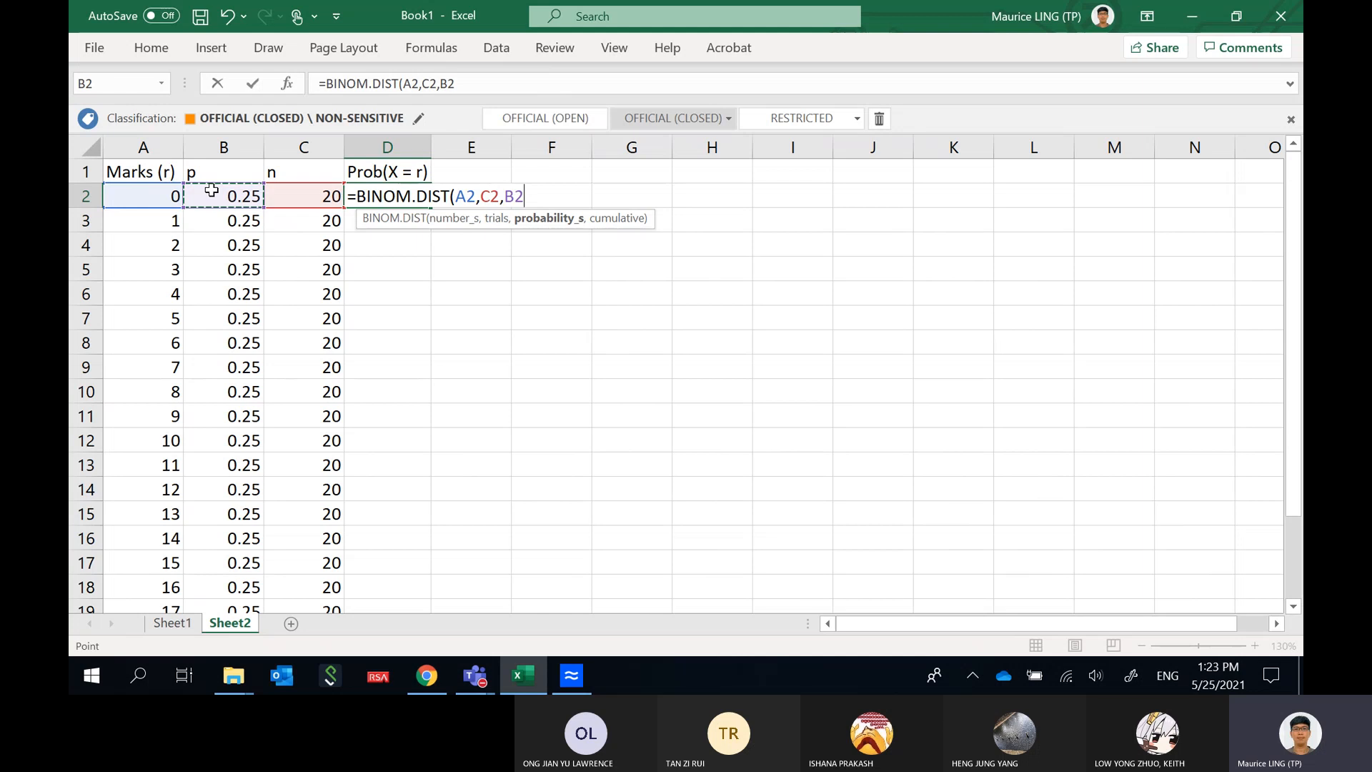
pyautogui.write(',F')
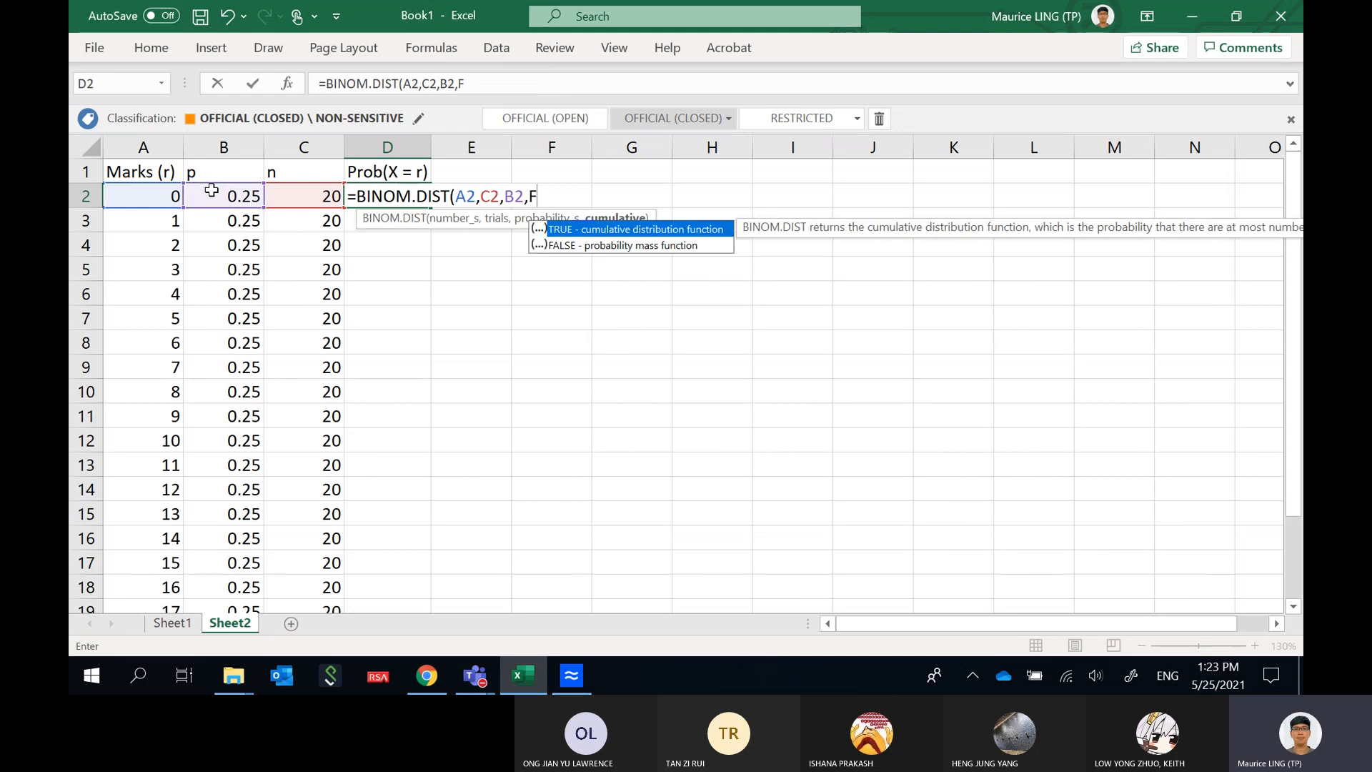
pyautogui.write('ALSE)')
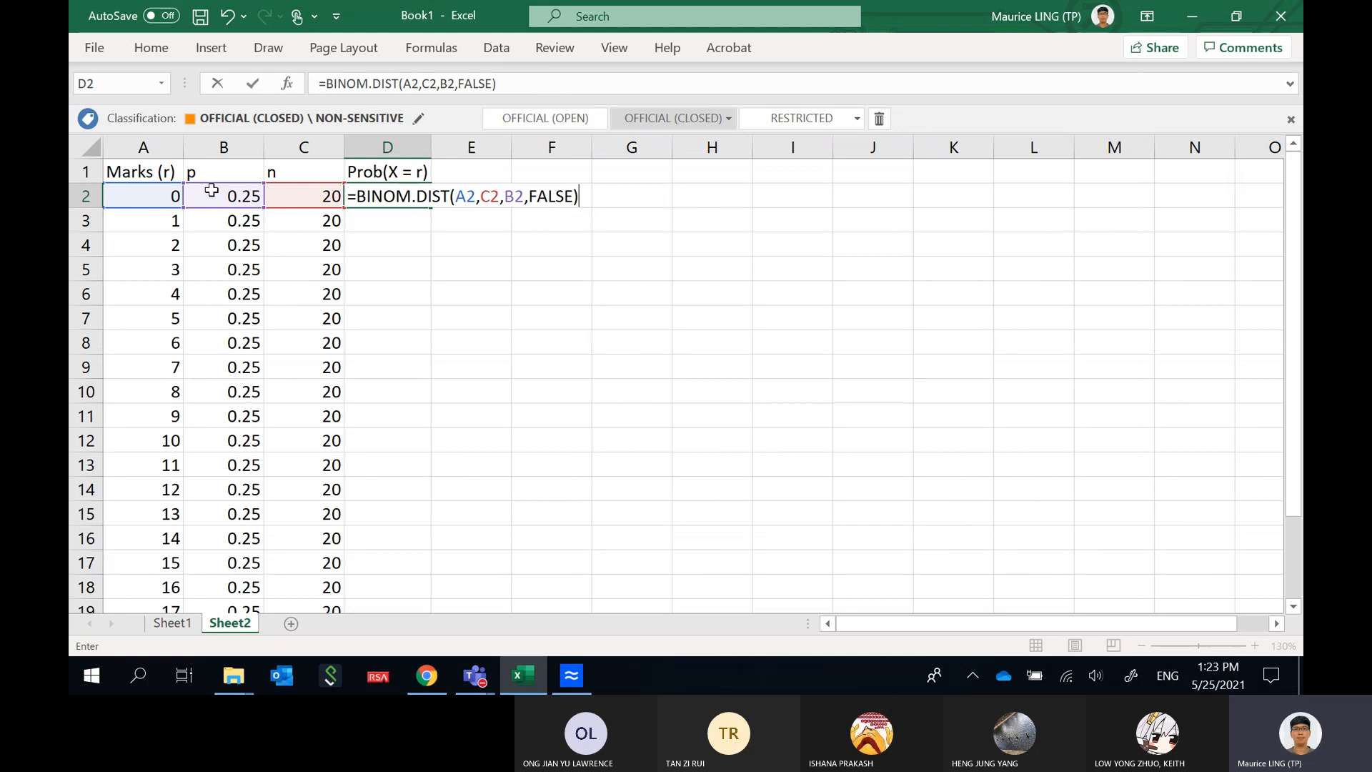
pyautogui.press('Return')
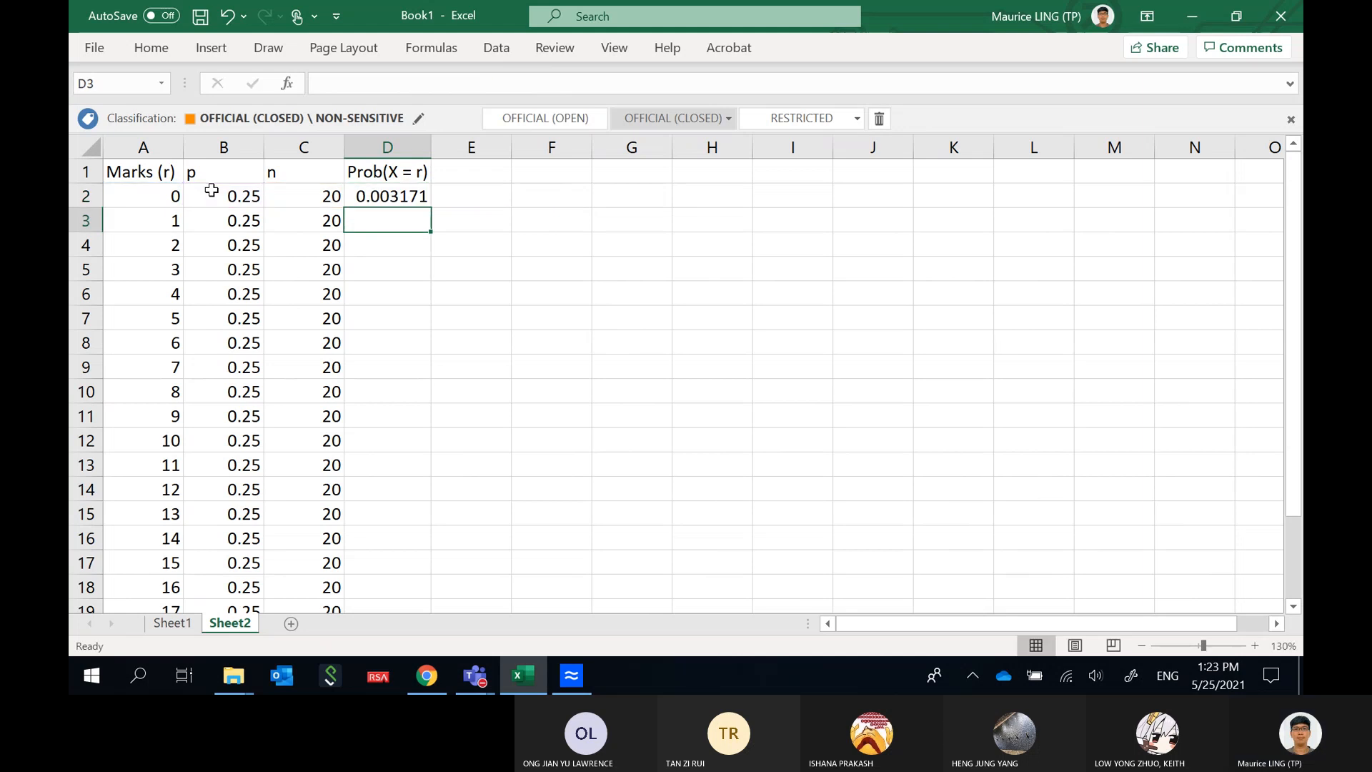
# Copy the BINOM.DIST formula from D2 down the column for every mark up to 20.
pyautogui.click(406, 202)
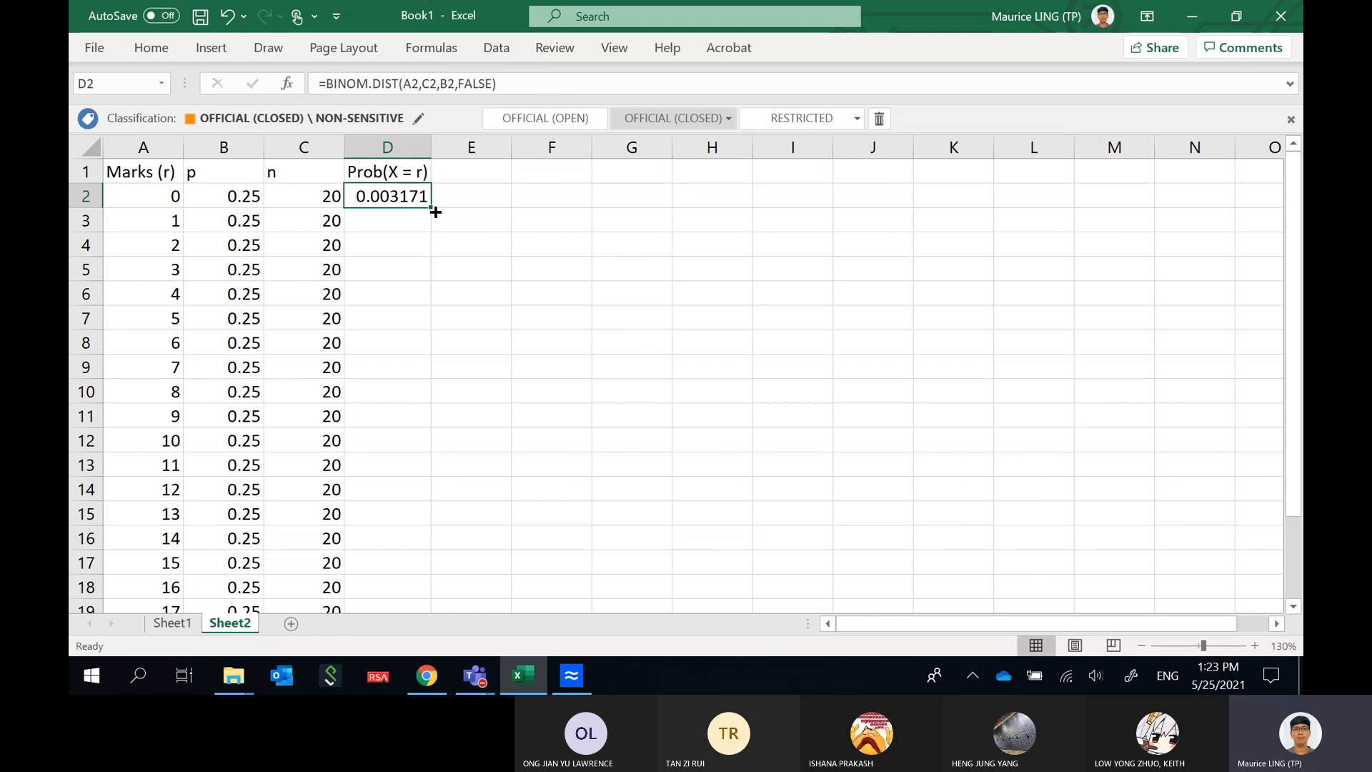
pyautogui.doubleClick(435, 212)
pyautogui.scroll(-3, 456, 257)
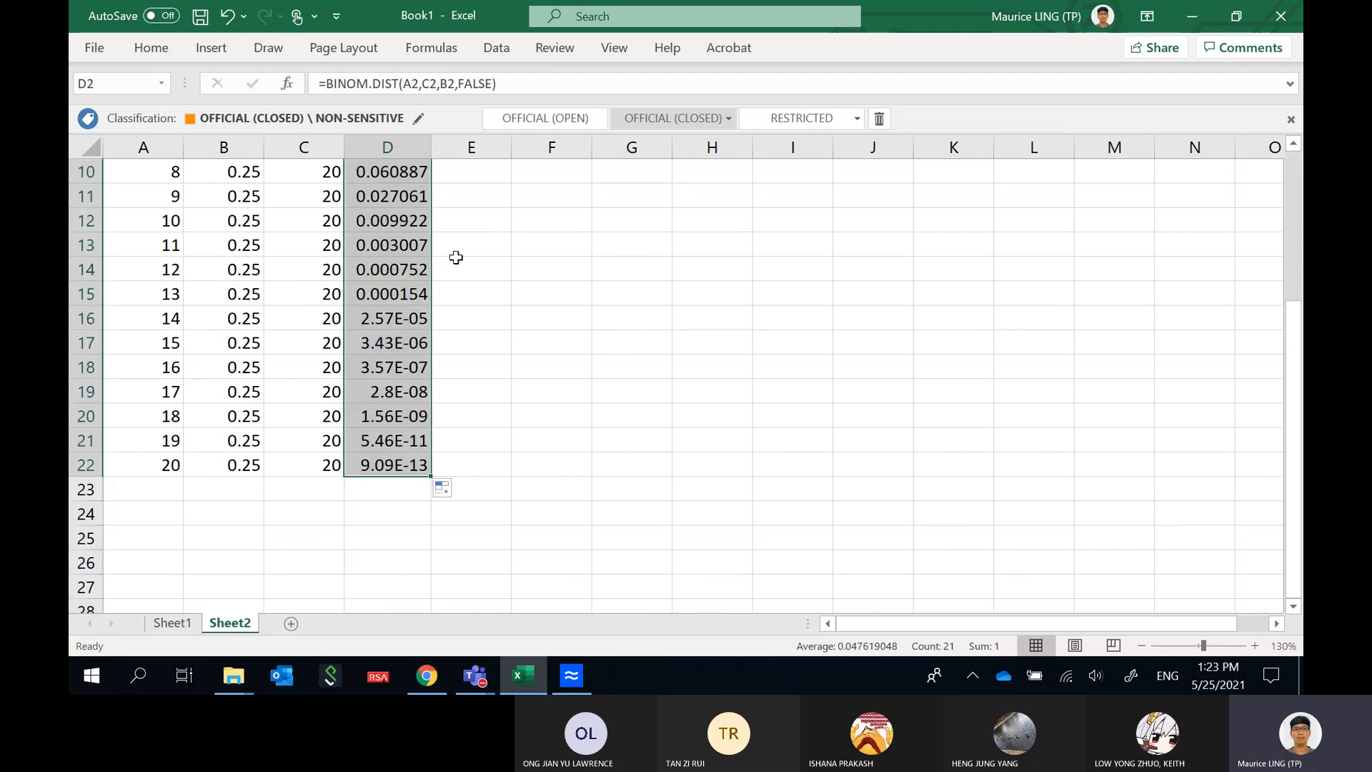
# Select the whole "Prob(X = r)" column and check the sum of its probabilities.
pyautogui.scroll(3, 456, 257)
pyautogui.click(387, 248)
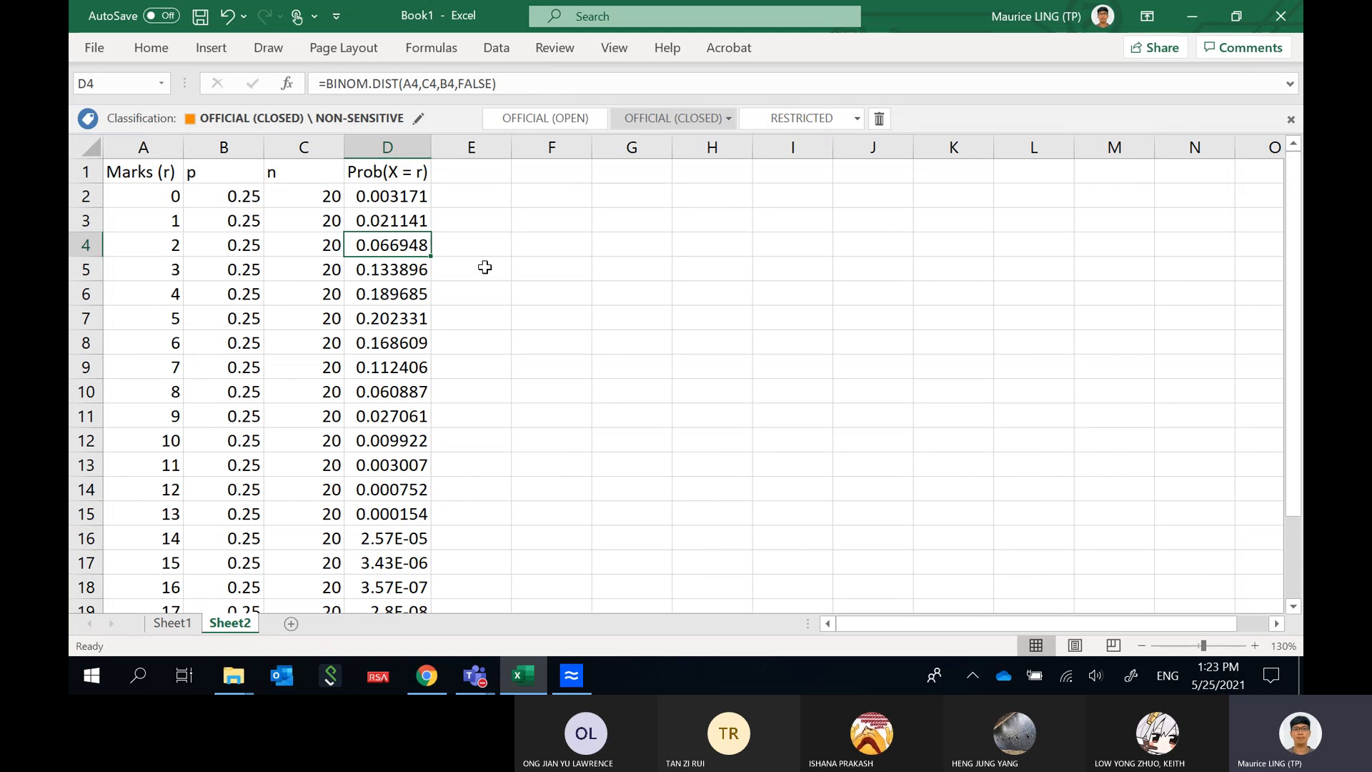
pyautogui.click(384, 143)
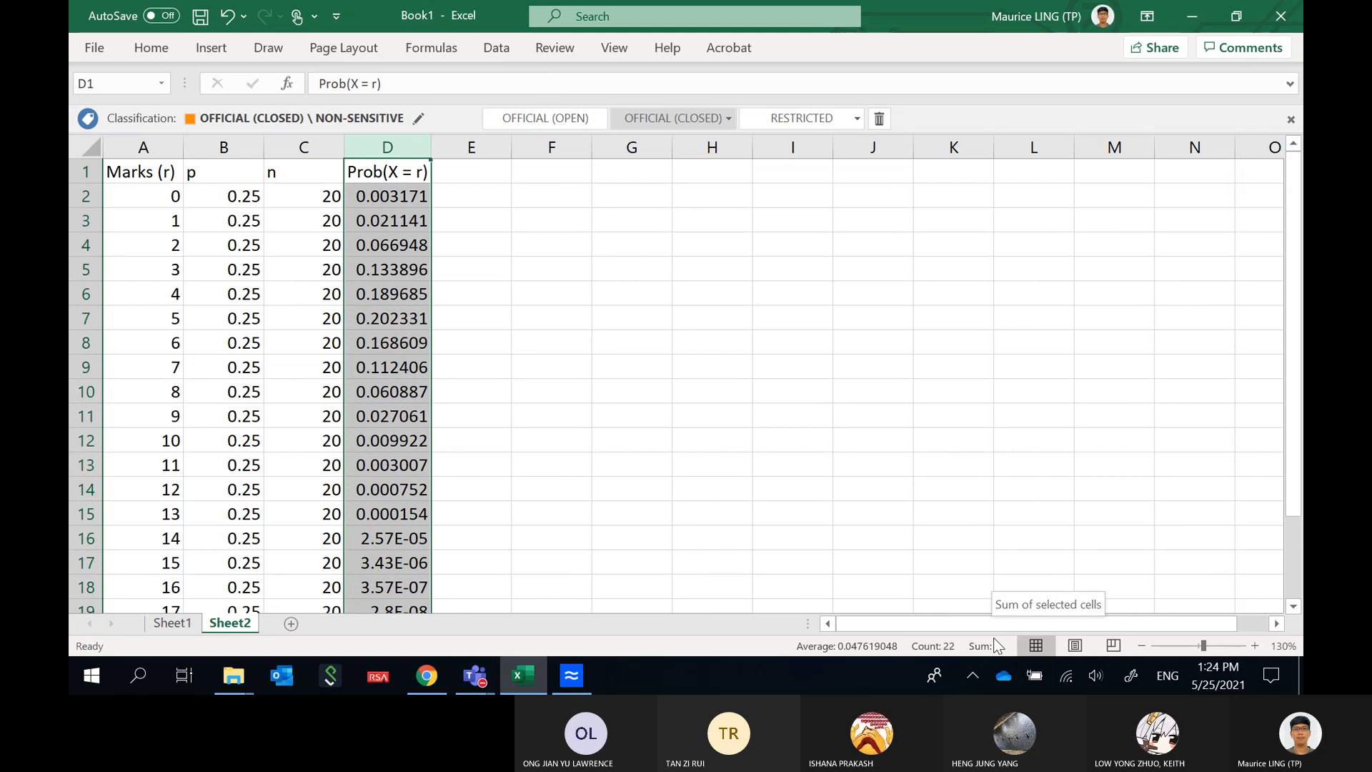
# Review the arguments of the BINOM.DIST formula in D2 and leave it unedited.
pyautogui.click(466, 260)
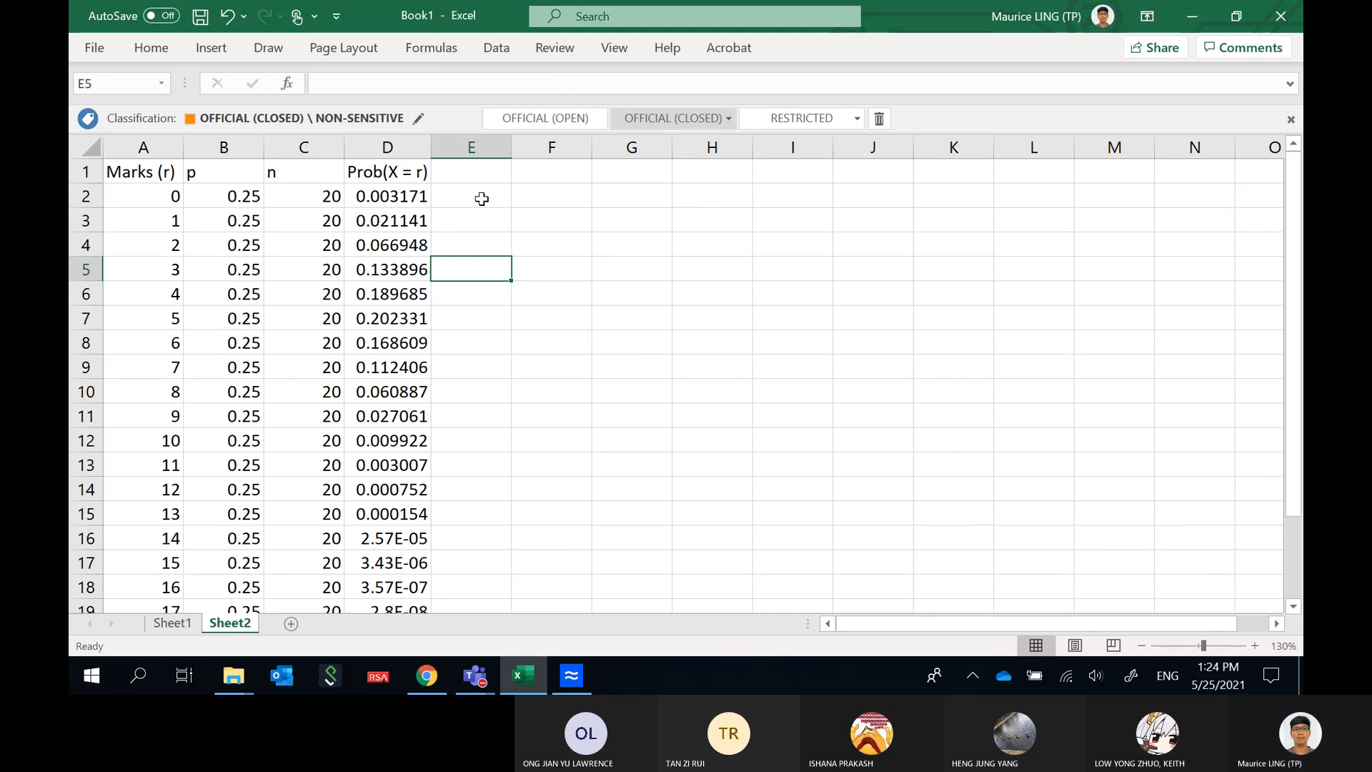
pyautogui.click(421, 203)
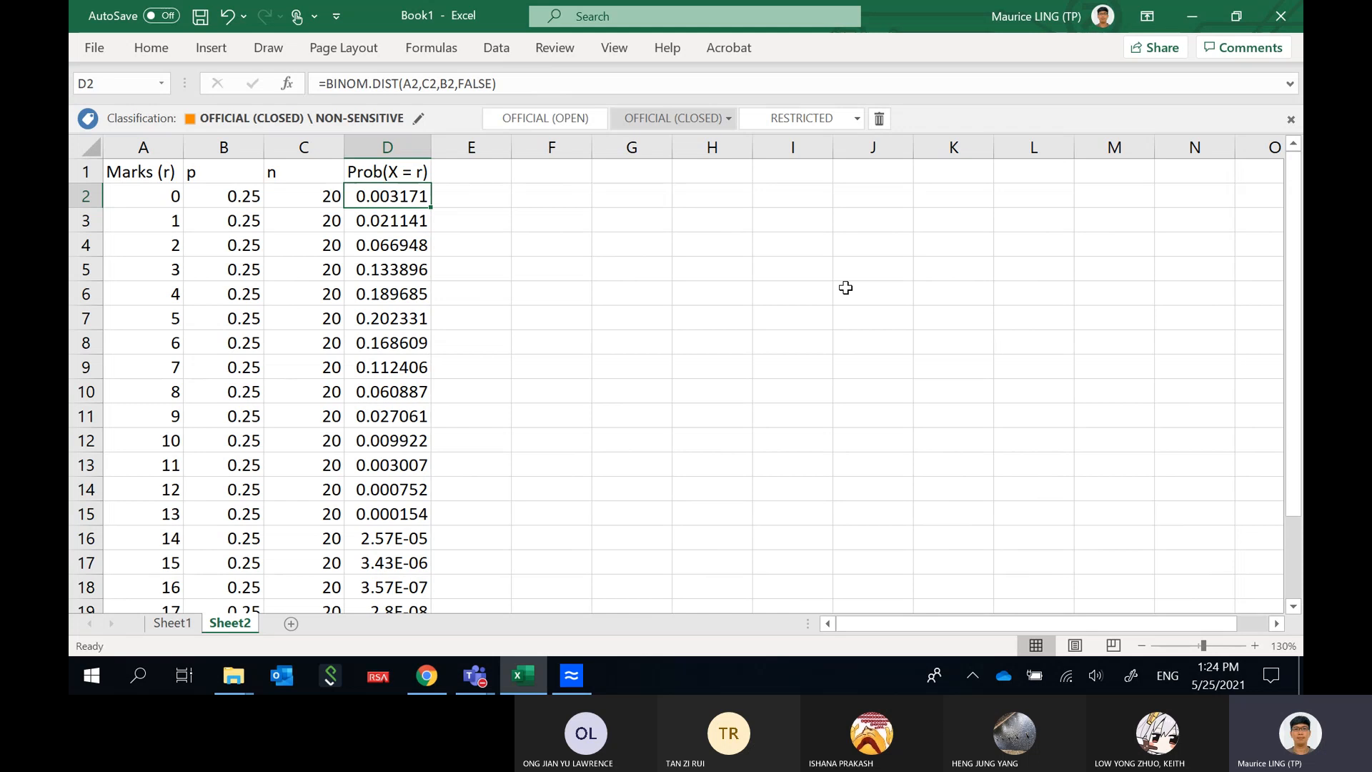
pyautogui.click(498, 83)
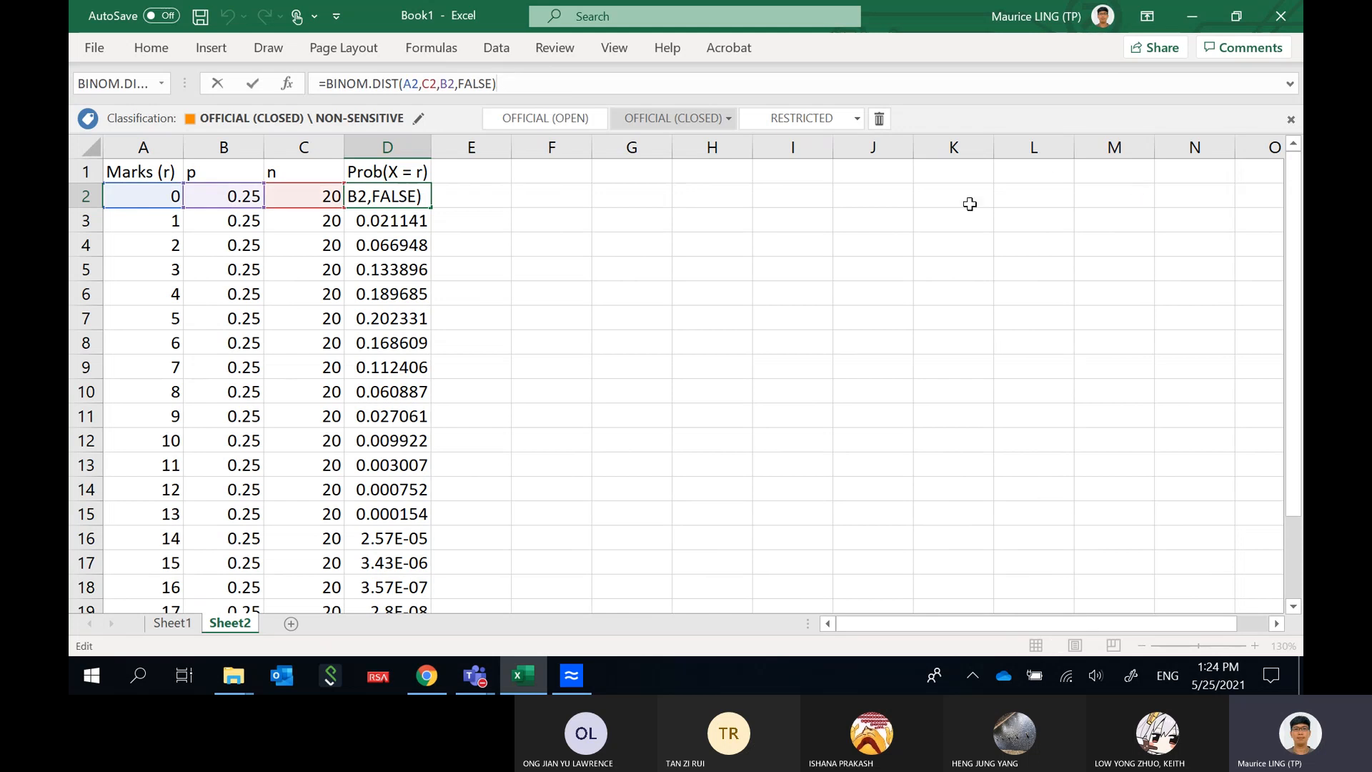
pyautogui.doubleClick(396, 196)
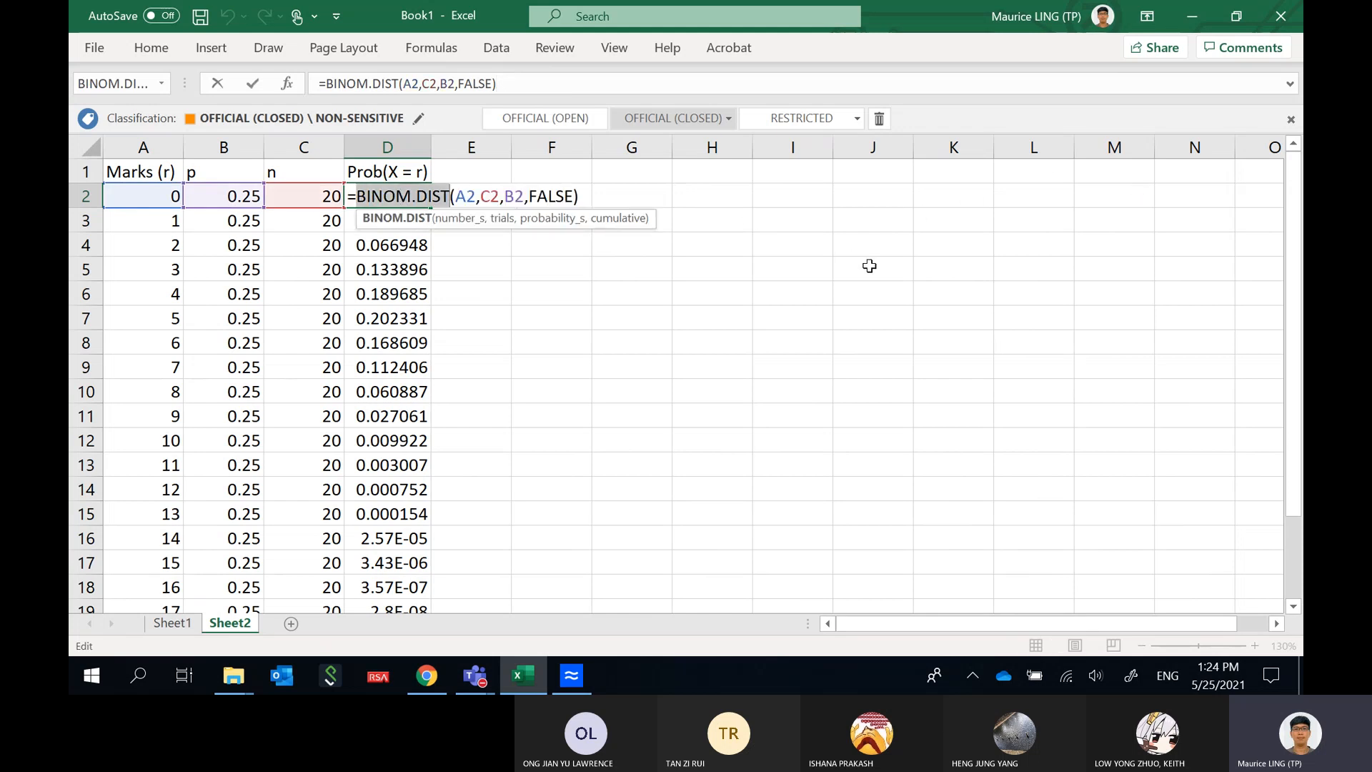
pyautogui.click(583, 202)
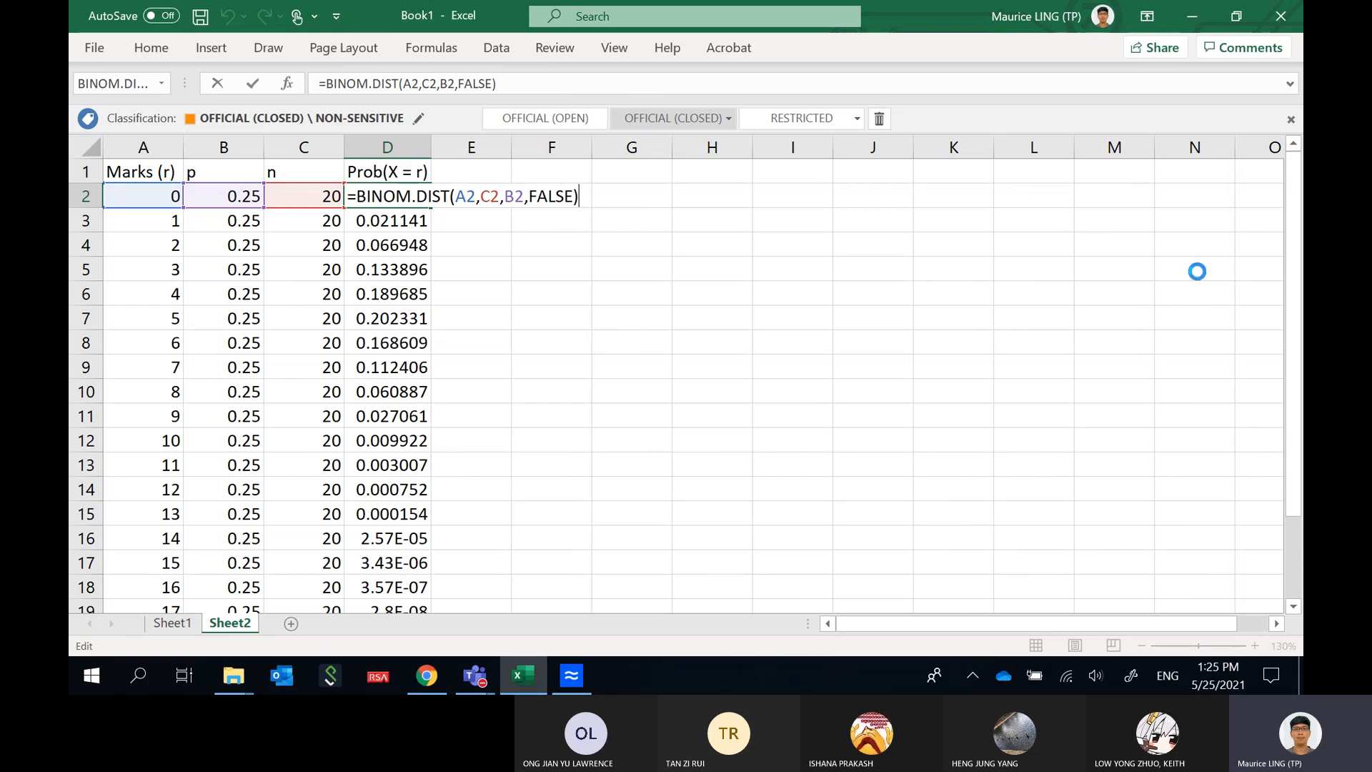
pyautogui.press('Return')
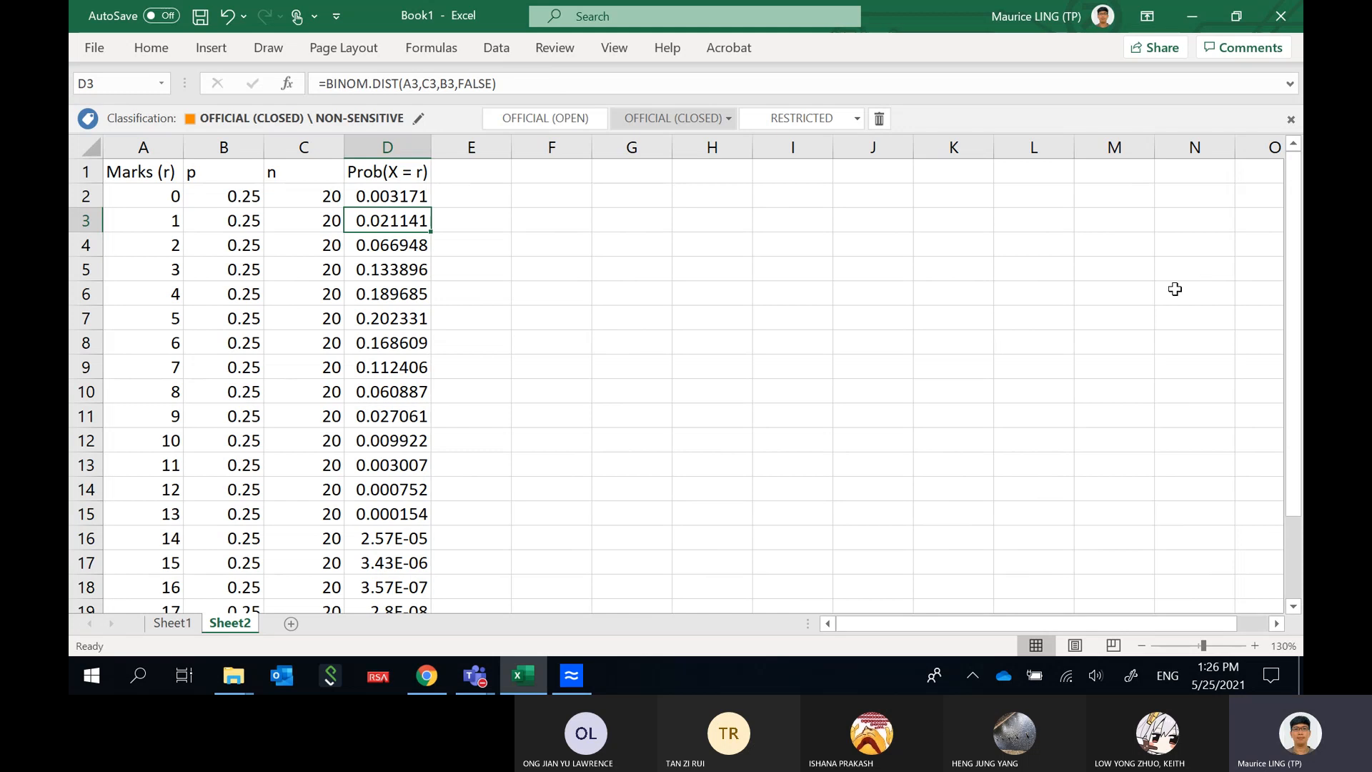
# Plot Prob(X = r) against Marks (r) as a markers-only scatter chart and place it beside the table, starting around column F.
pyautogui.click(134, 147)
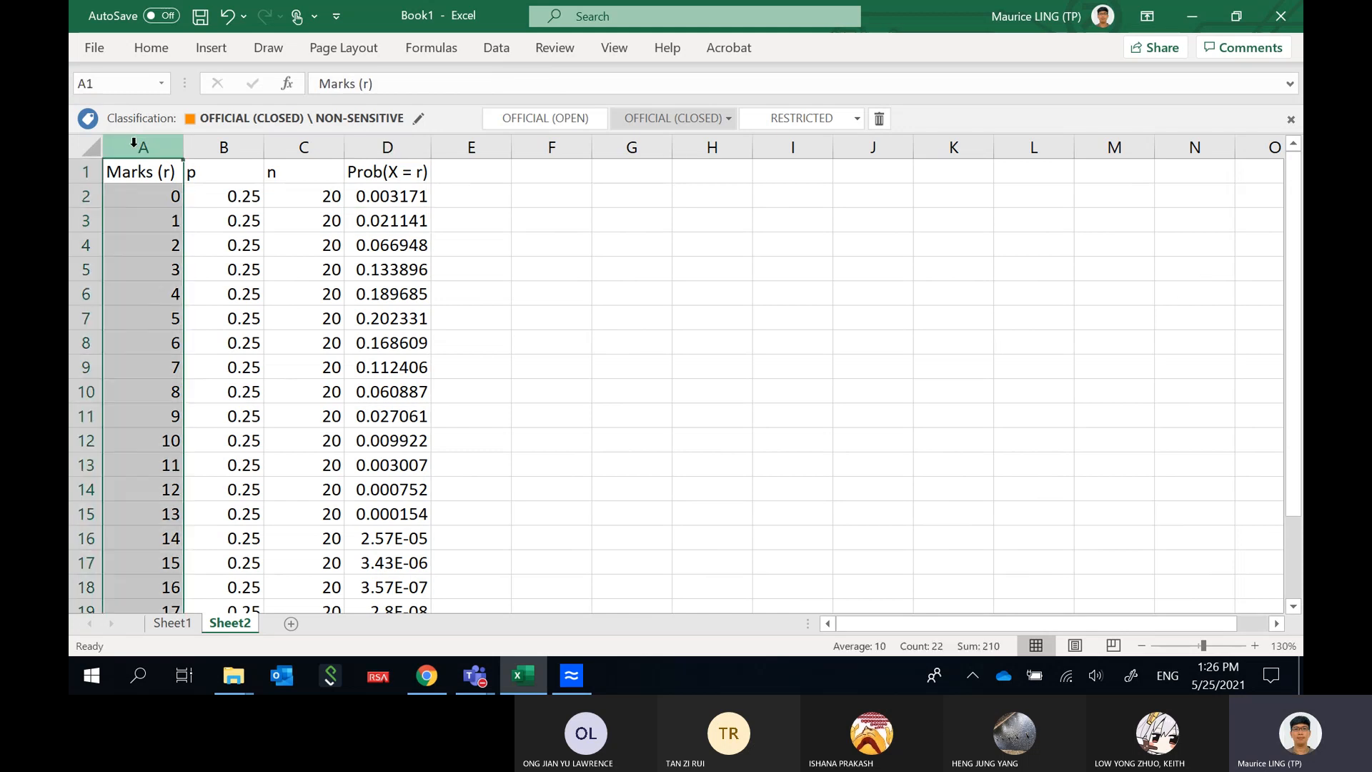
pyautogui.keyDown('ctrl'); pyautogui.click(379, 141); pyautogui.keyUp('ctrl')
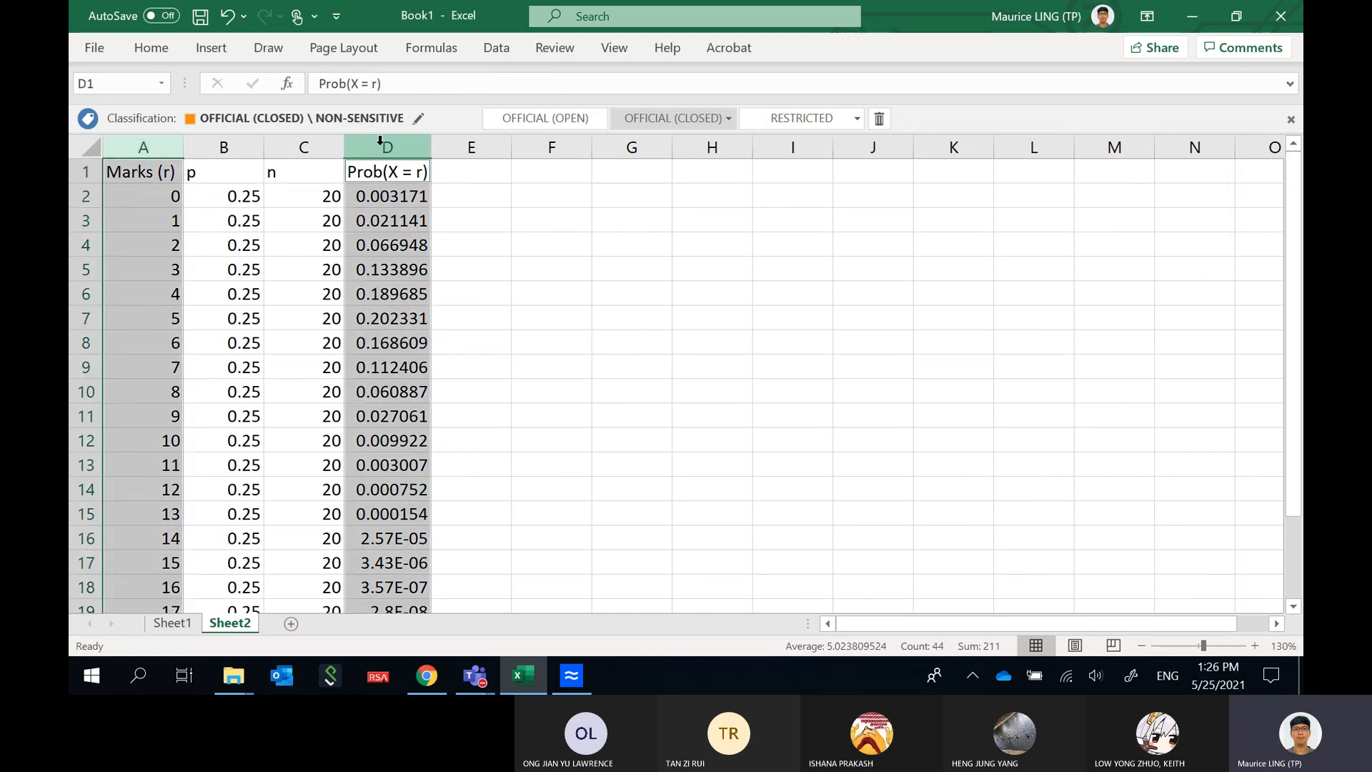
pyautogui.click(211, 48)
pyautogui.click(606, 120)
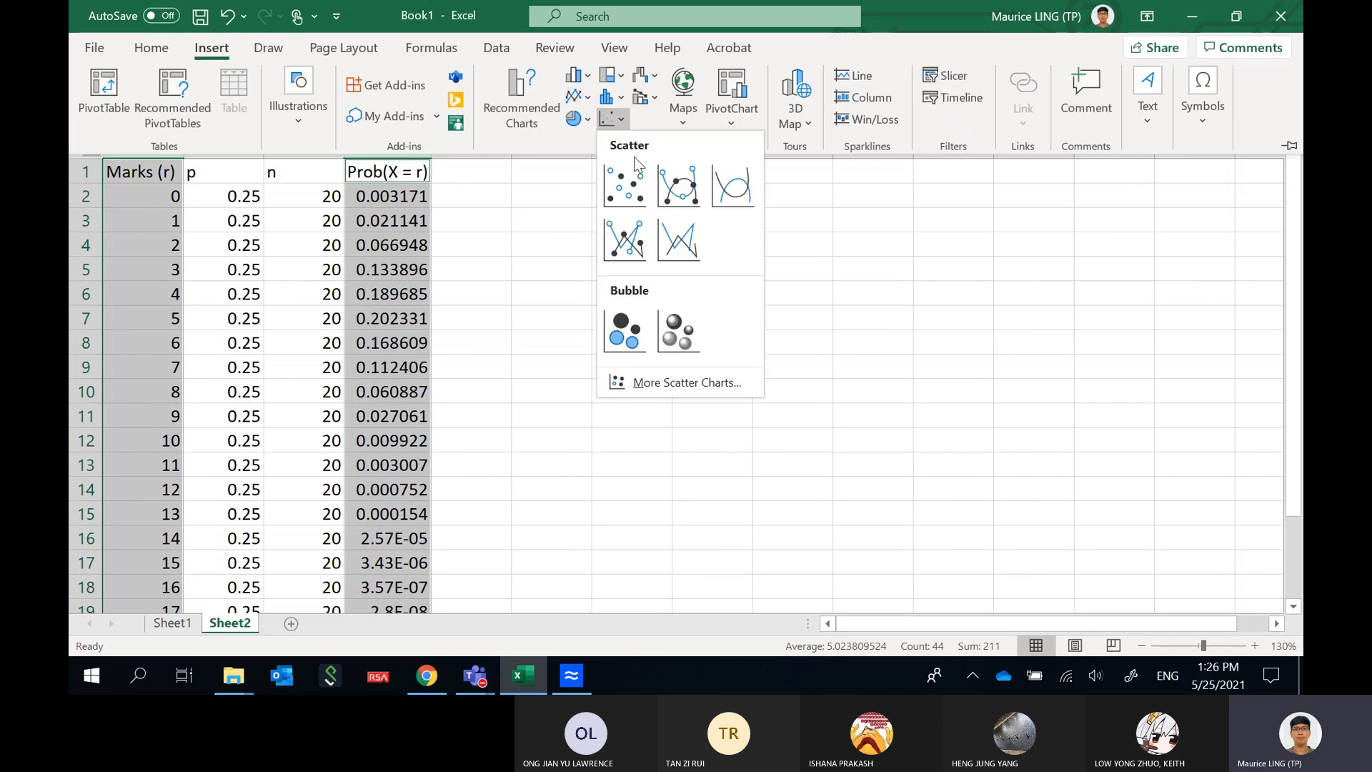
pyautogui.click(625, 186)
pyautogui.moveTo(855, 250); pyautogui.dragTo(1025, 204)
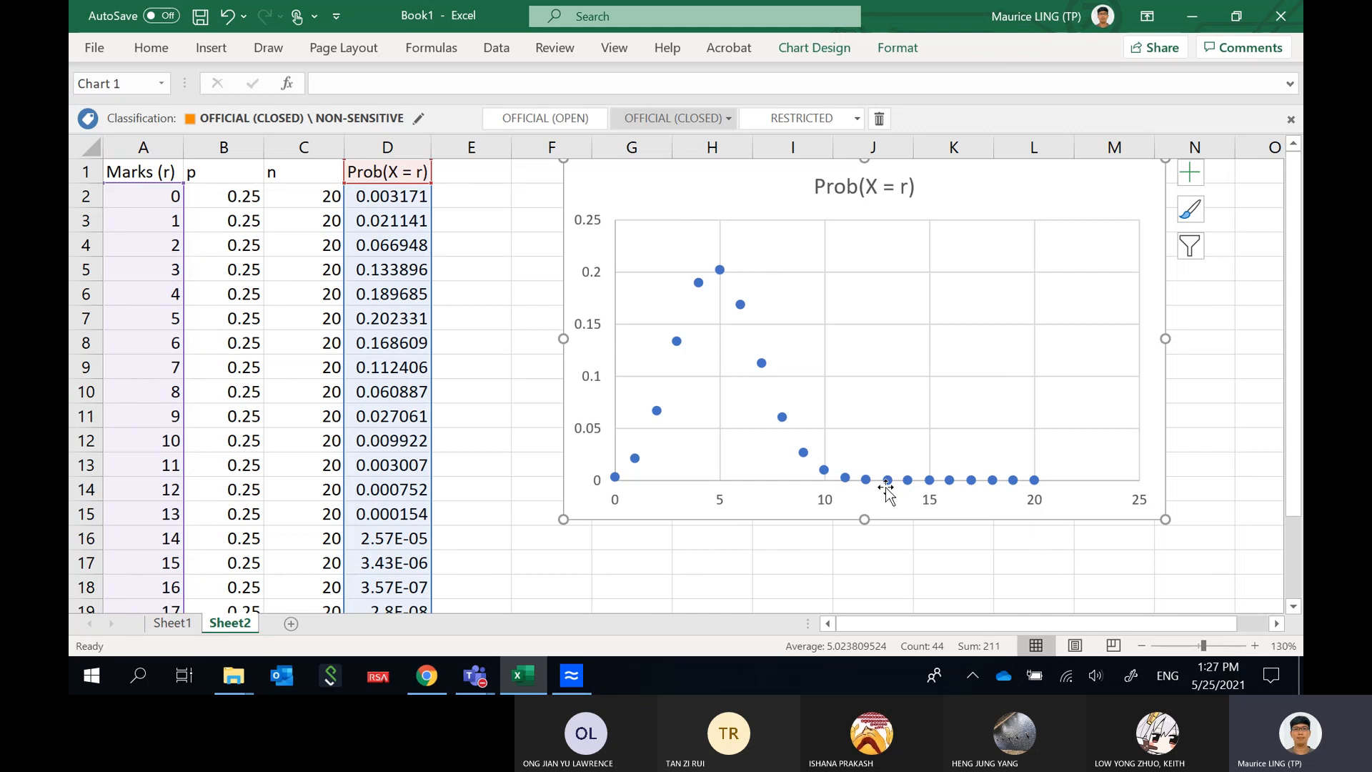
pyautogui.click(150, 145)
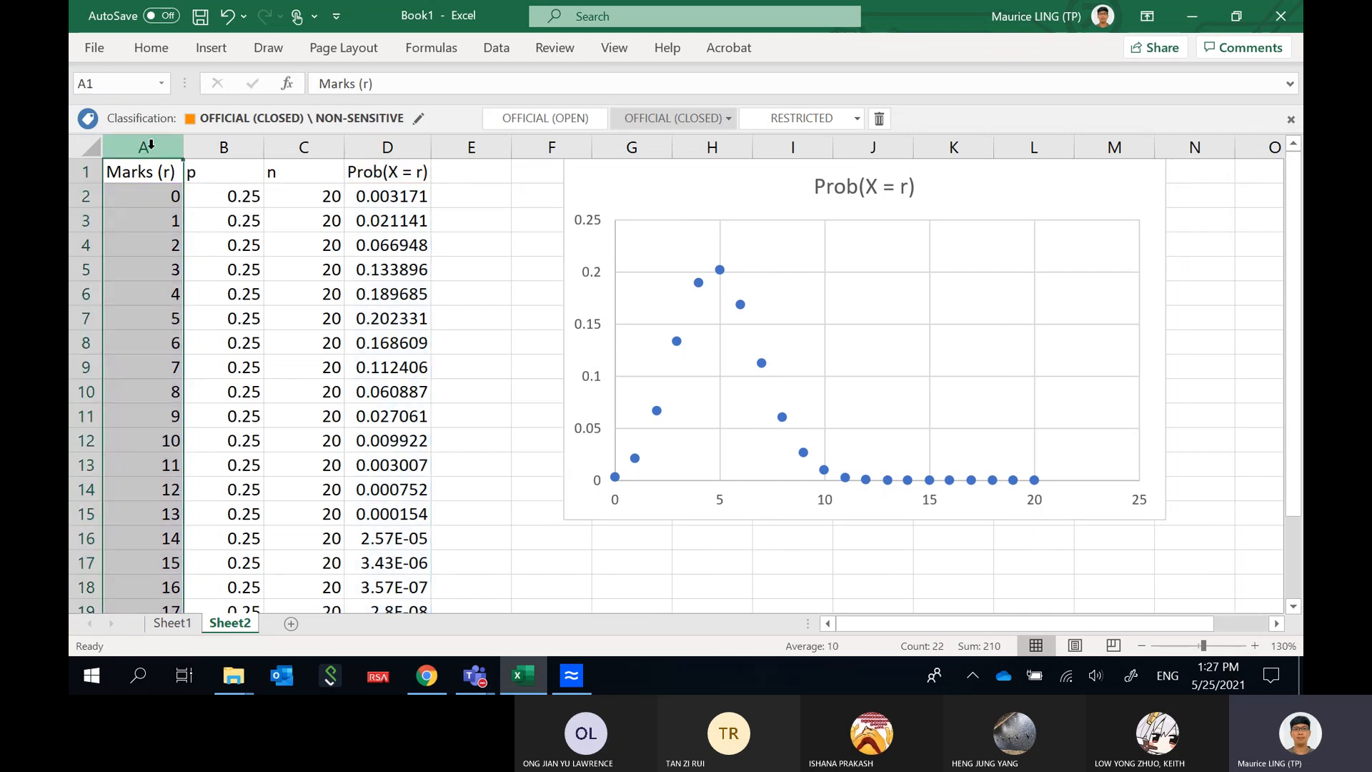
pyautogui.keyDown('ctrl'); pyautogui.click(370, 146); pyautogui.keyUp('ctrl')
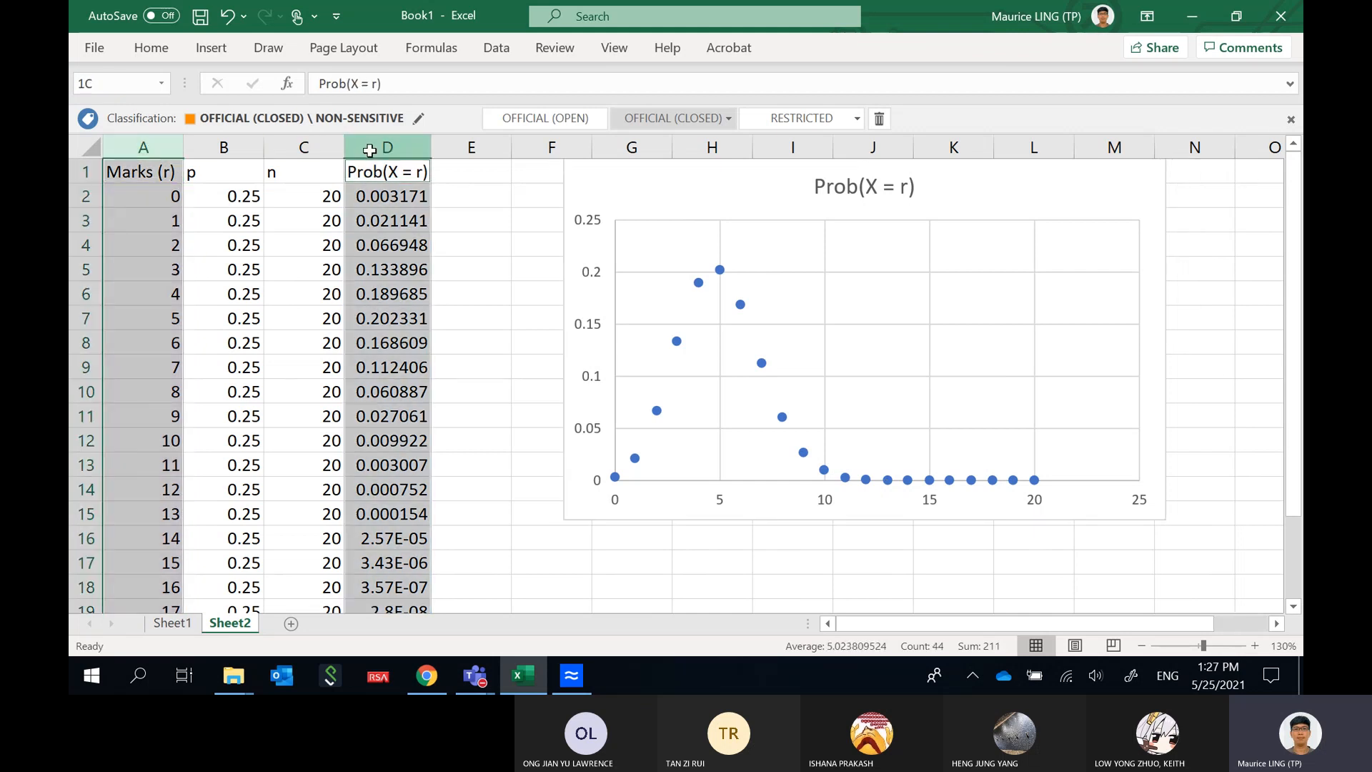
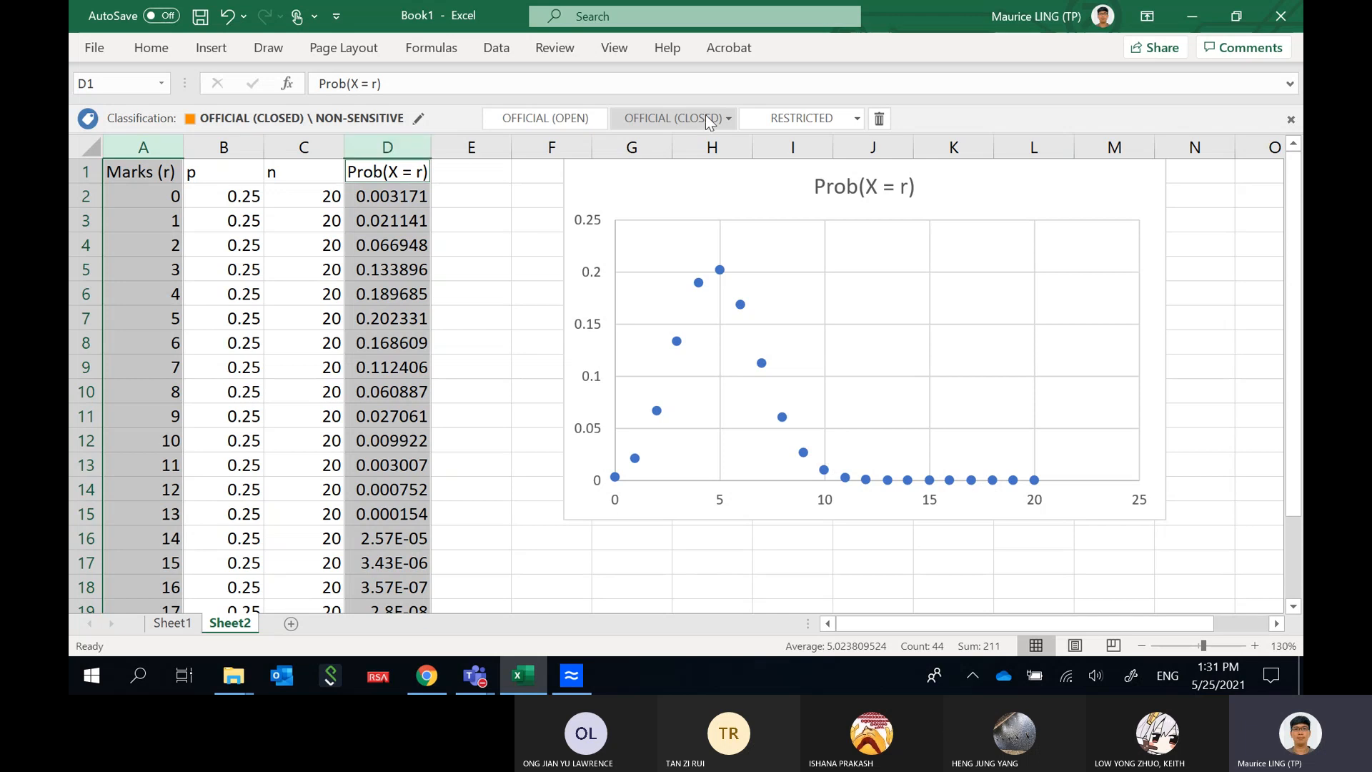
# Sum the probabilities for marks 10 to 20 in E12 with the formula =SUM(D12:D22).
pyautogui.click(500, 434)
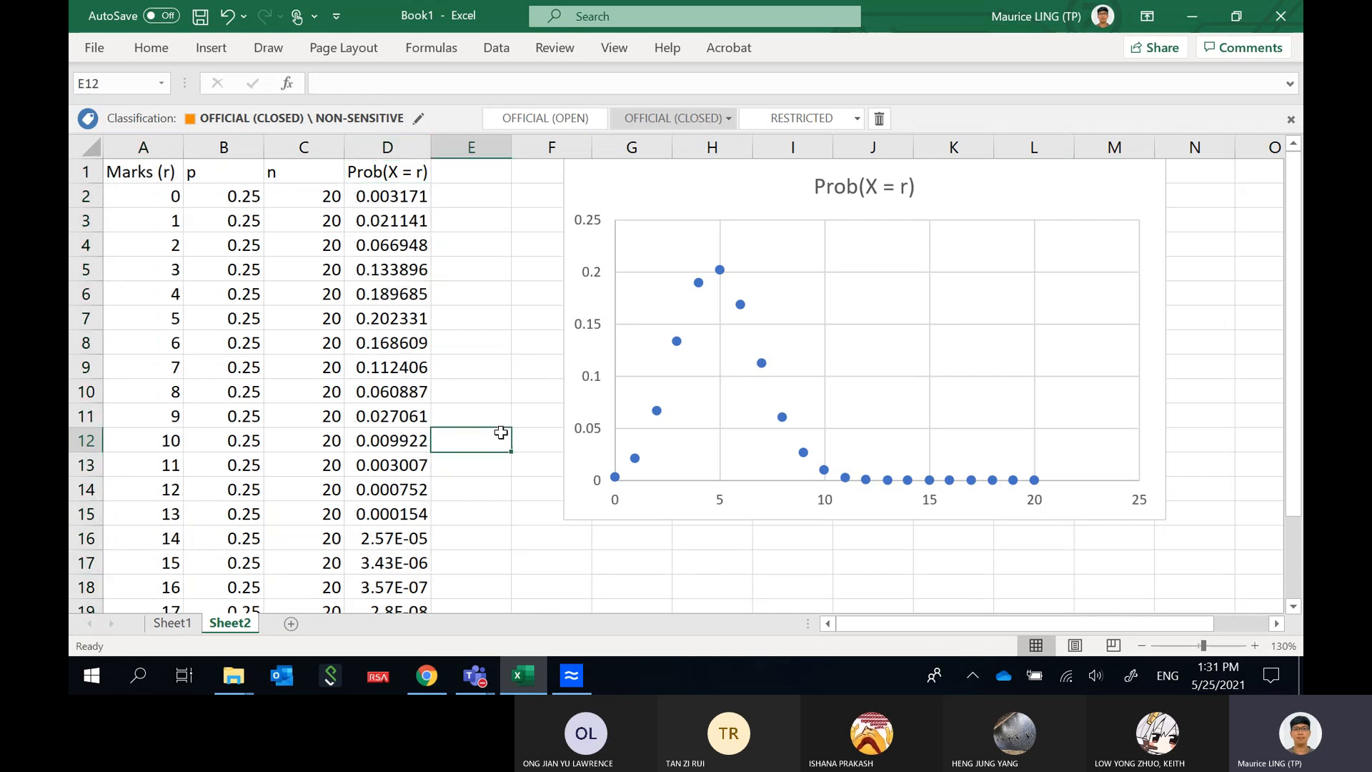
pyautogui.write('=su')
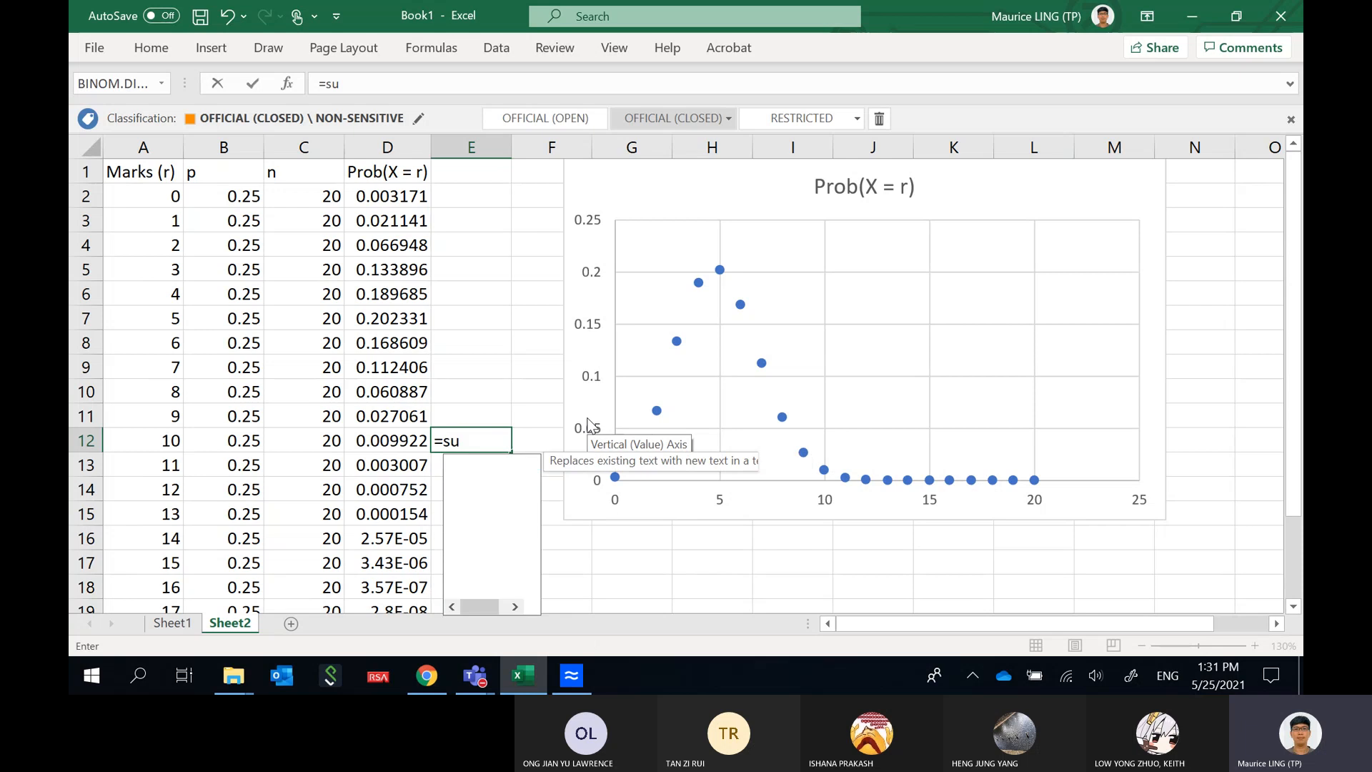
pyautogui.write('m(')
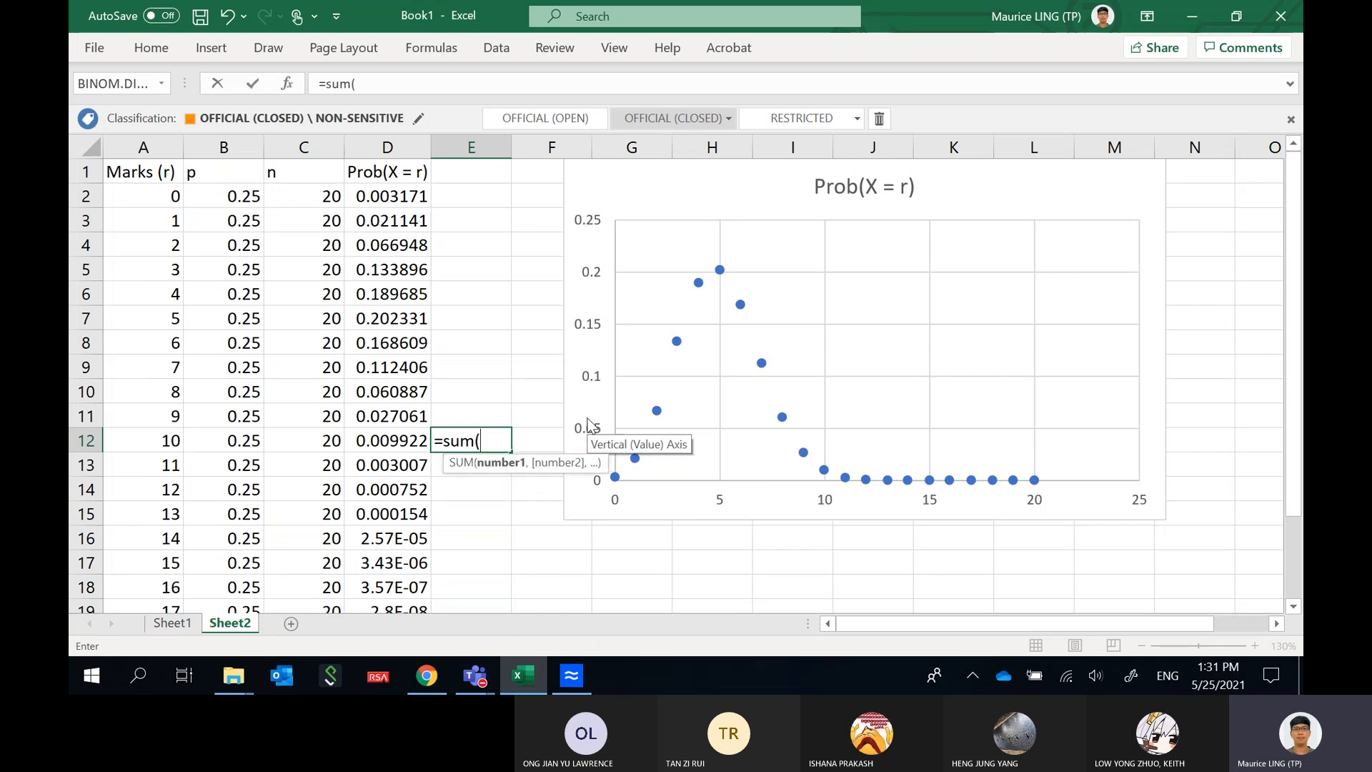
pyautogui.click(417, 438)
pyautogui.moveTo(417, 437); pyautogui.dragTo(415, 586)
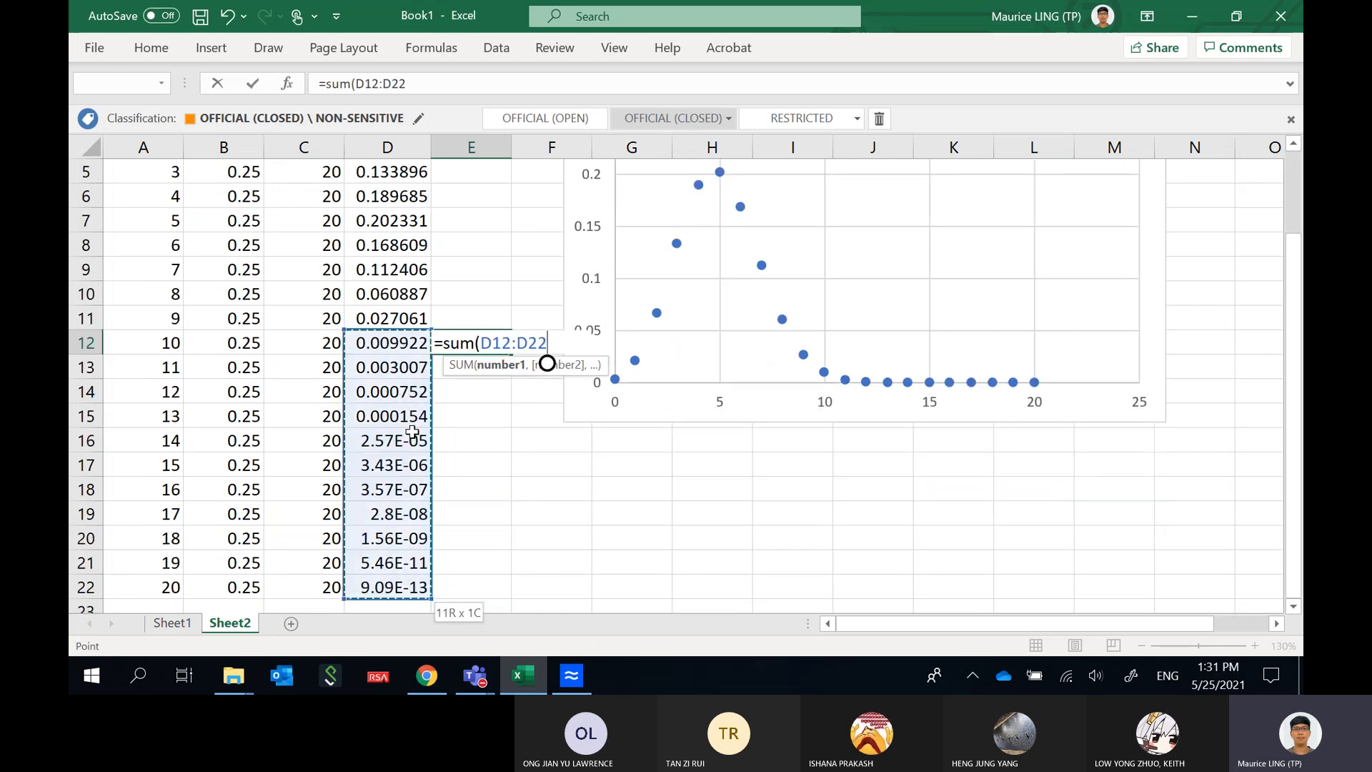
pyautogui.write(')')
pyautogui.press('Return')
pyautogui.scroll(2, 719, 342)
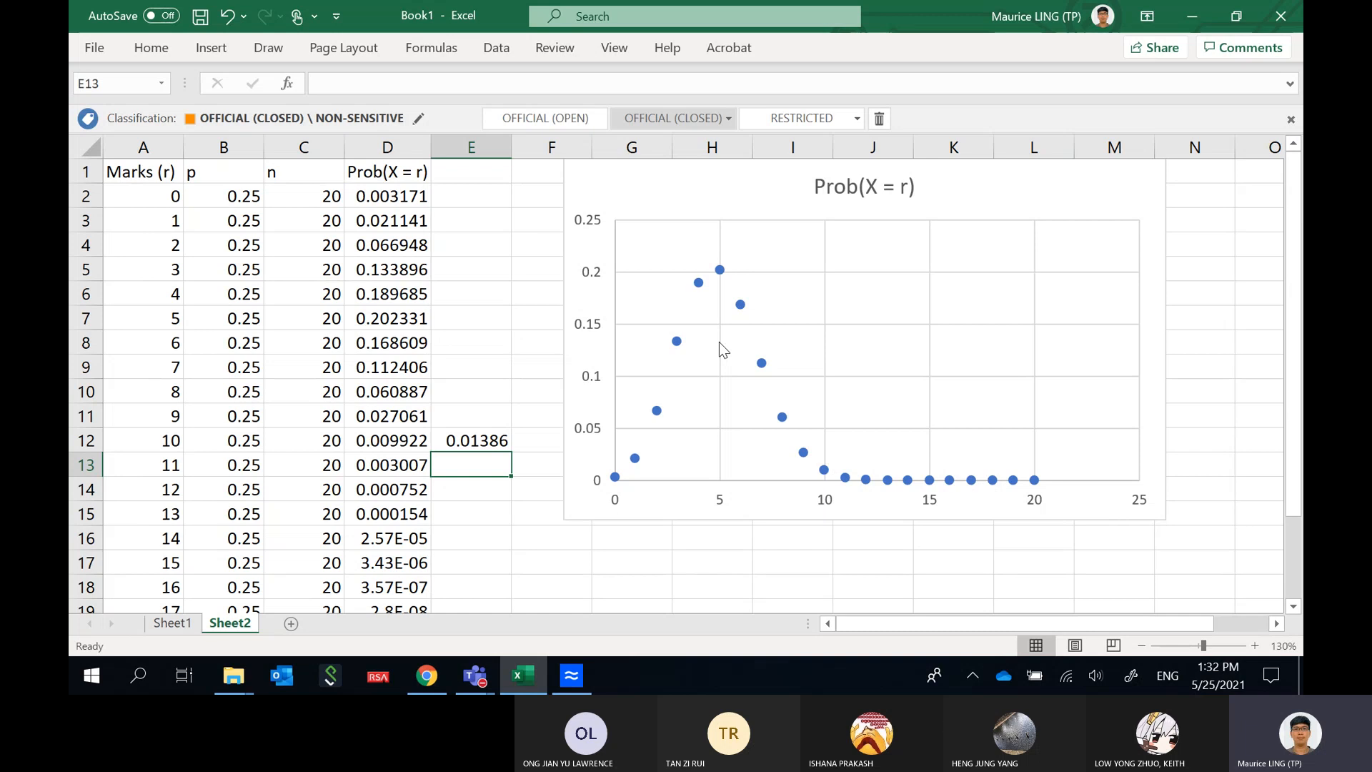
# Set p to 0.5 in B2 and fill it down for every mark.
pyautogui.click(243, 194)
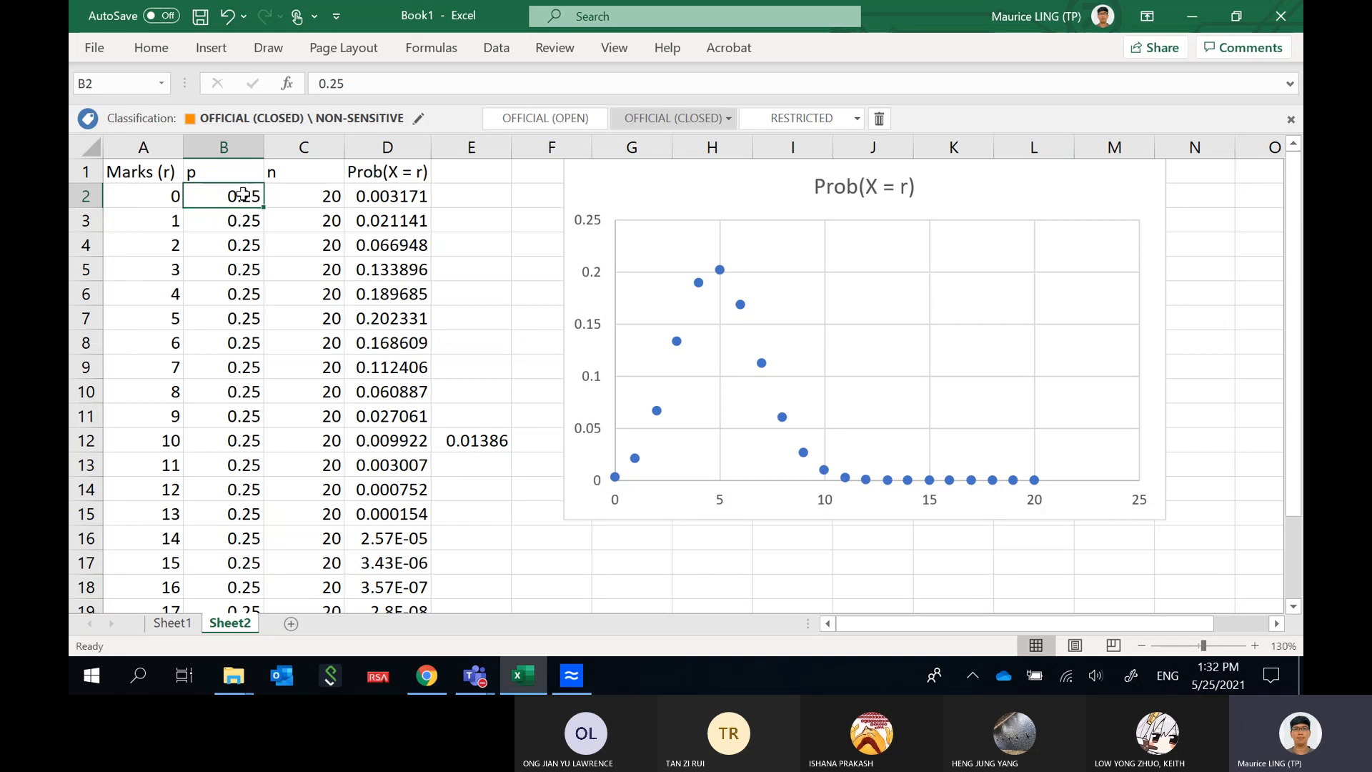
pyautogui.write('0.5')
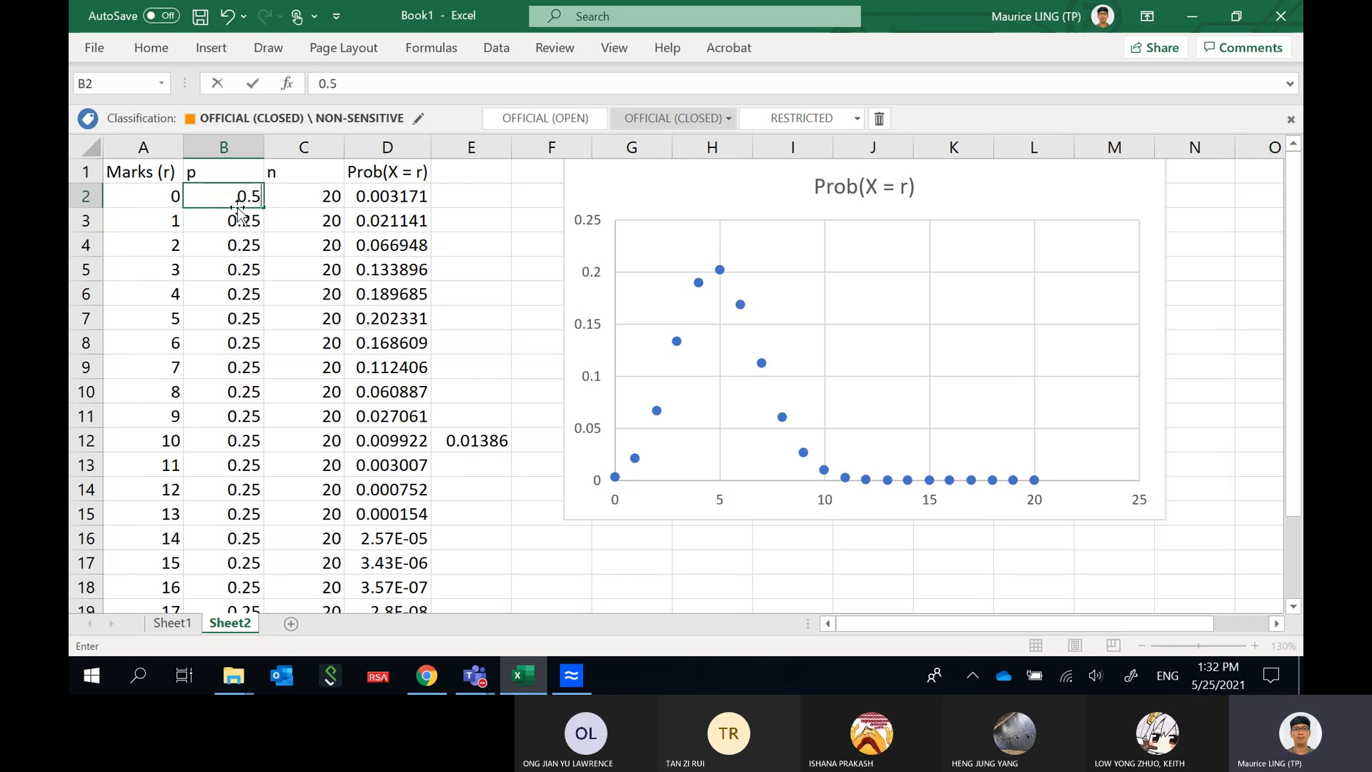
pyautogui.press('Return')
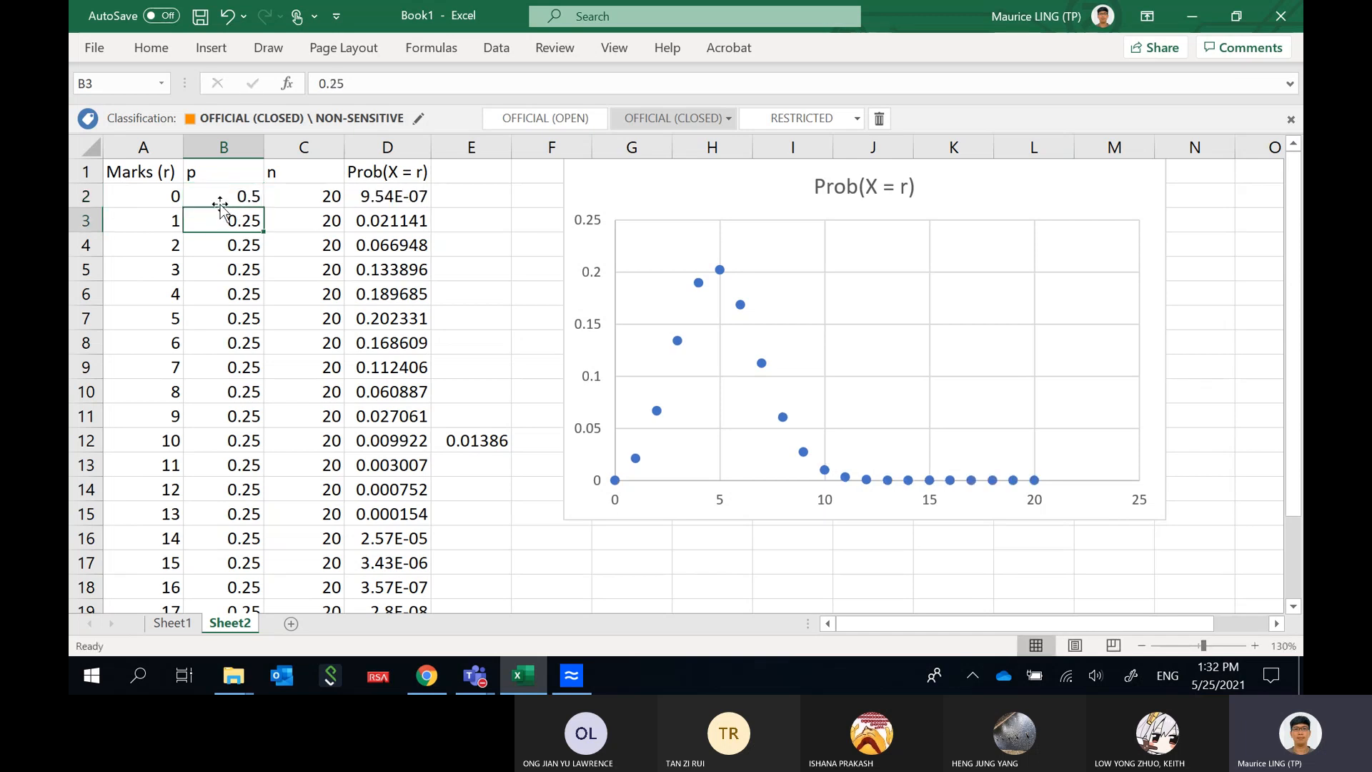
pyautogui.click(220, 203)
pyautogui.doubleClick(262, 208)
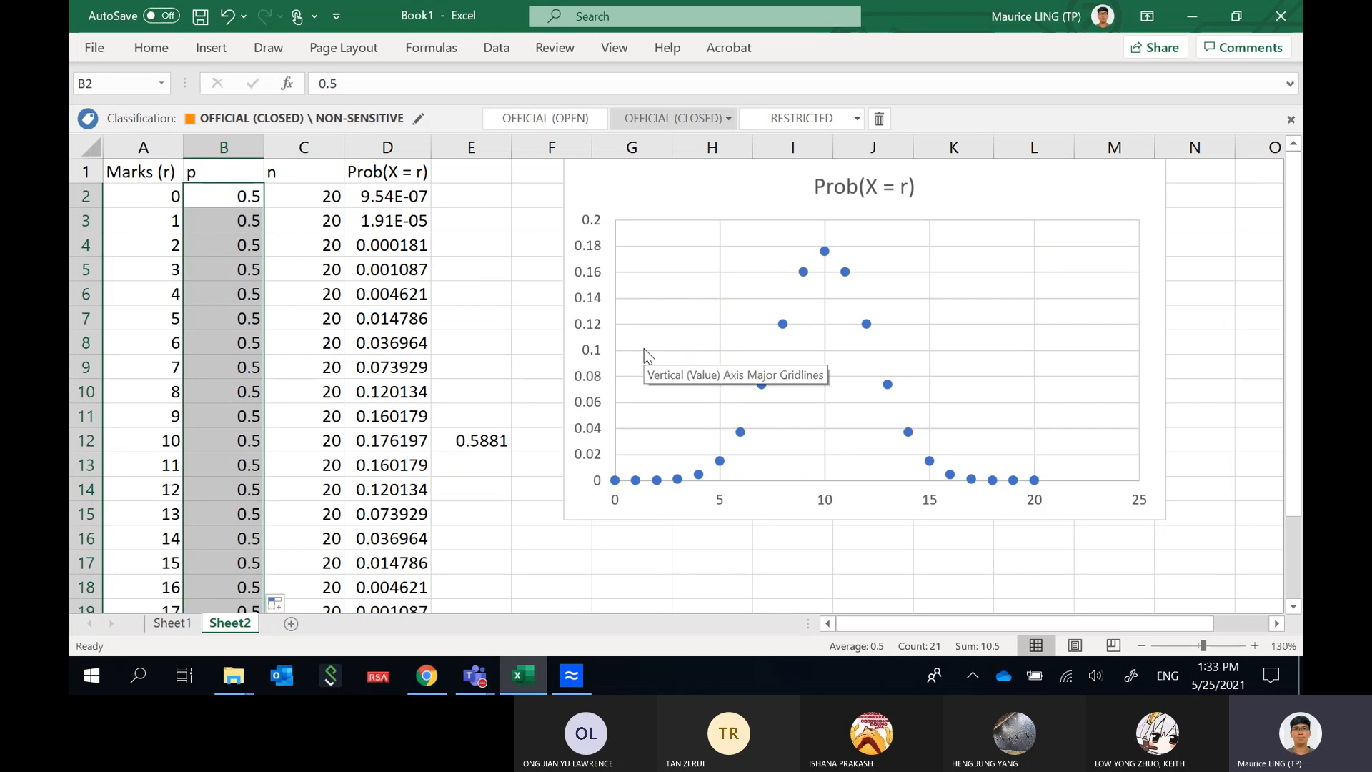
# Undo the last fill, set p to 0.2 in B2 and fill it down for every mark.
pyautogui.hotkey('ctrl', 'z')
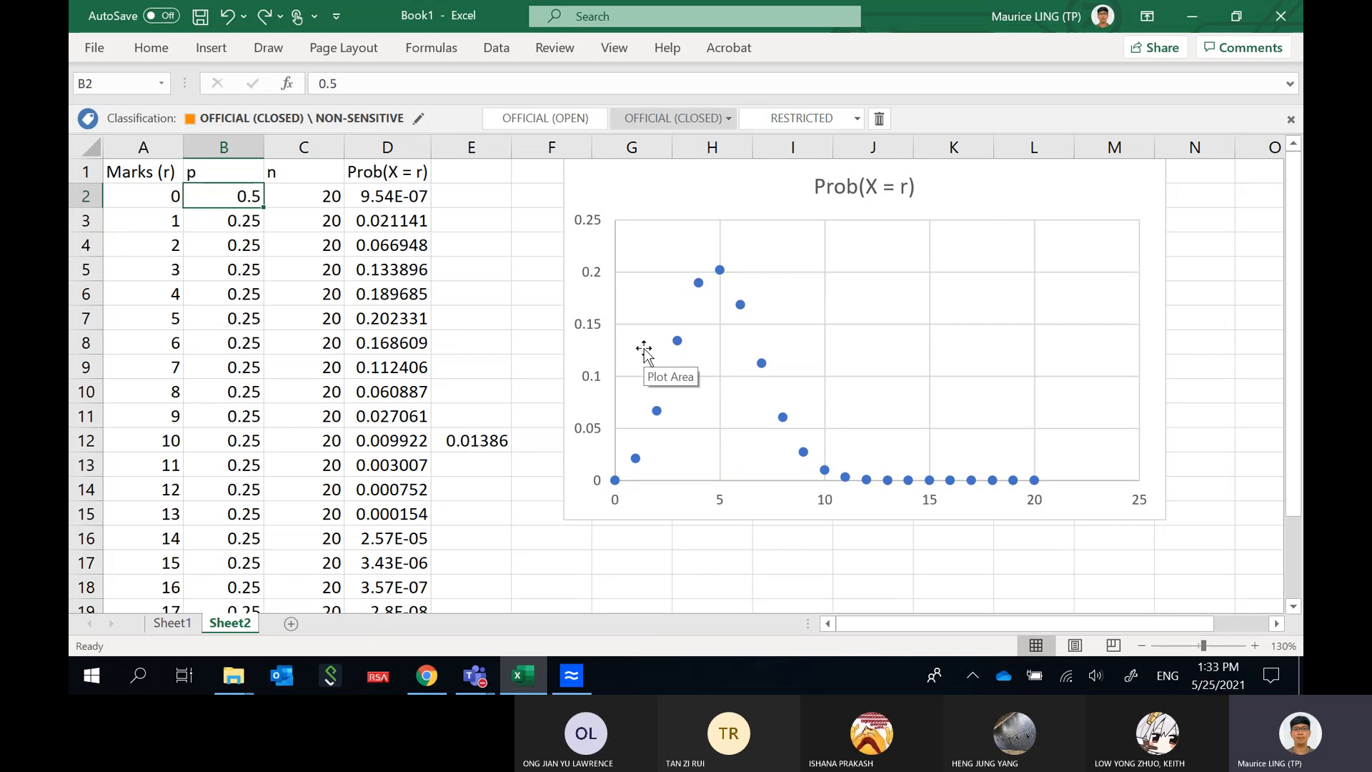
pyautogui.write('0.2')
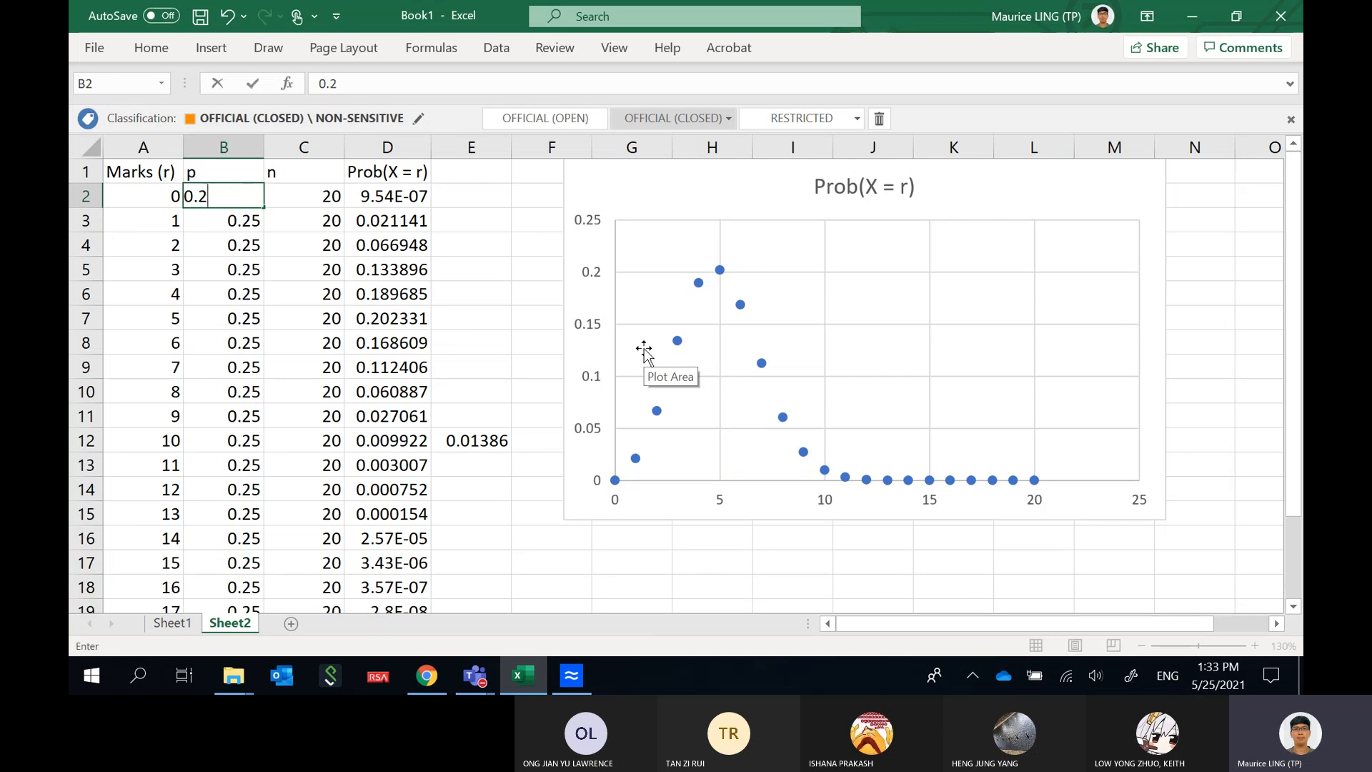
pyautogui.press('BackSpace')
pyautogui.write('2')
pyautogui.press('Return')
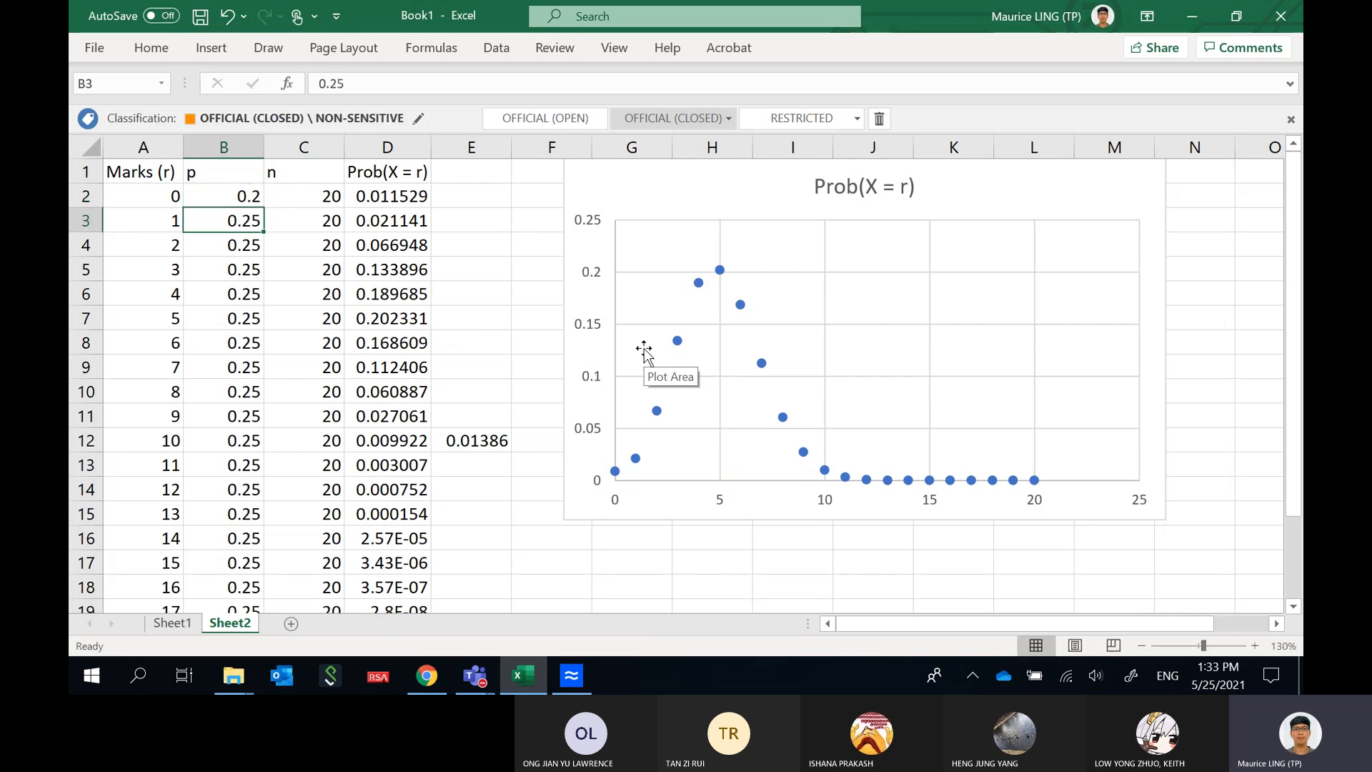
pyautogui.click(243, 200)
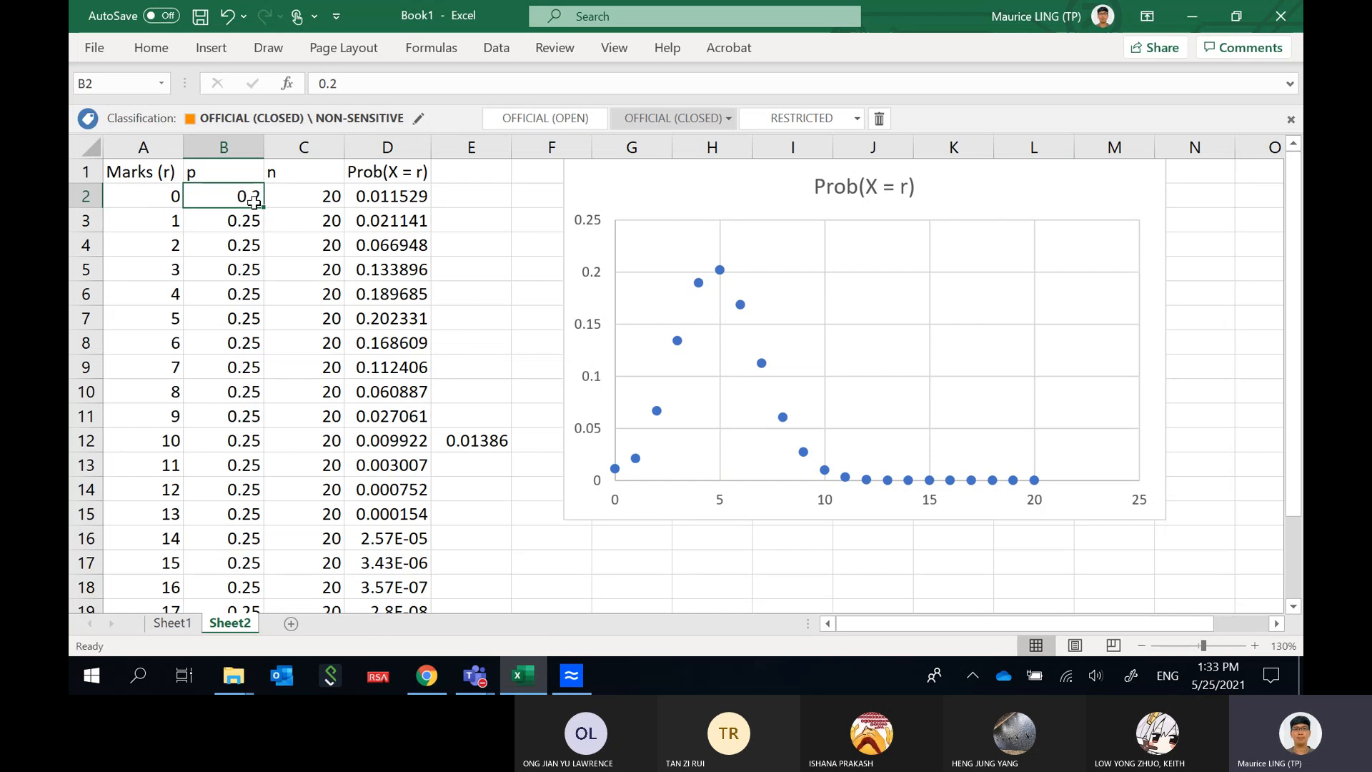
pyautogui.doubleClick(263, 208)
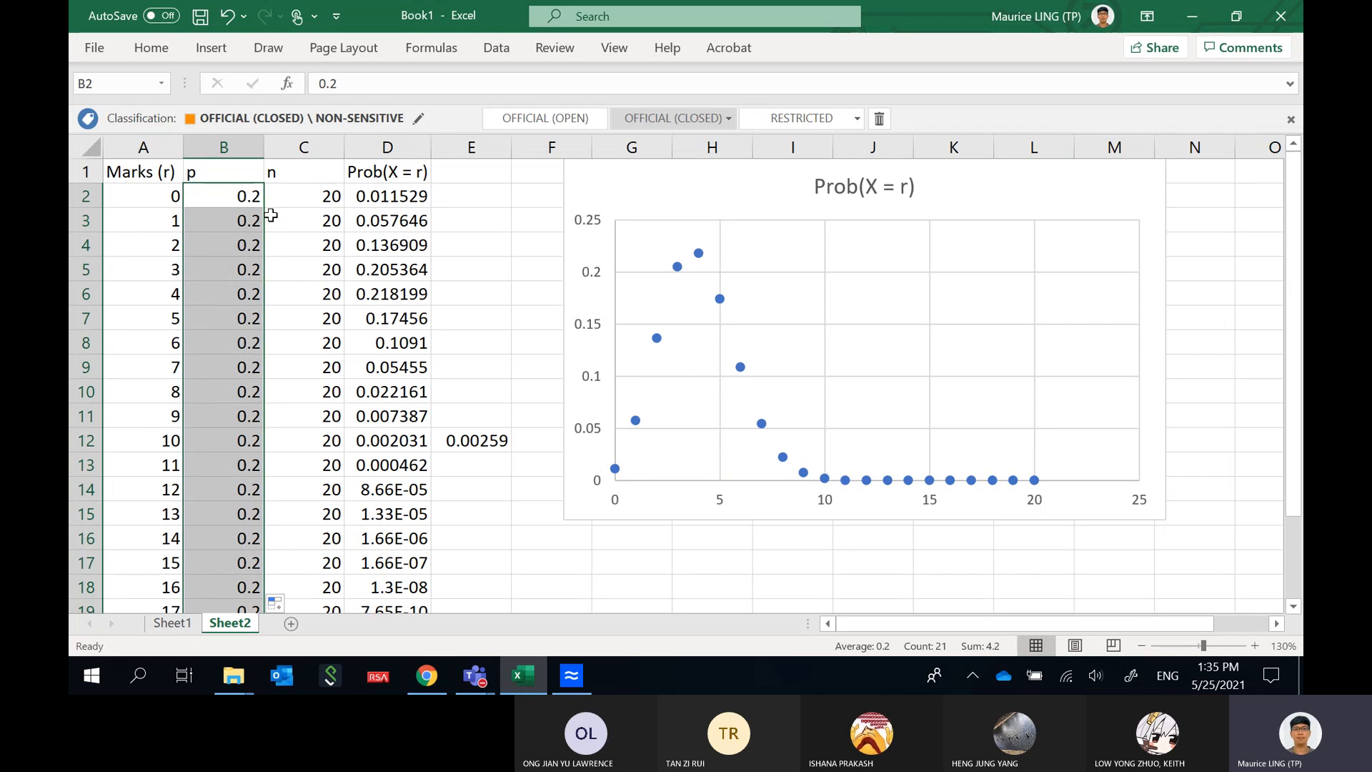
# Undo the 0.2 fill and entry, and set p in B2 to 0.25.
pyautogui.hotkey('ctrl', 'z')
pyautogui.hotkey('ctrl', 'z')
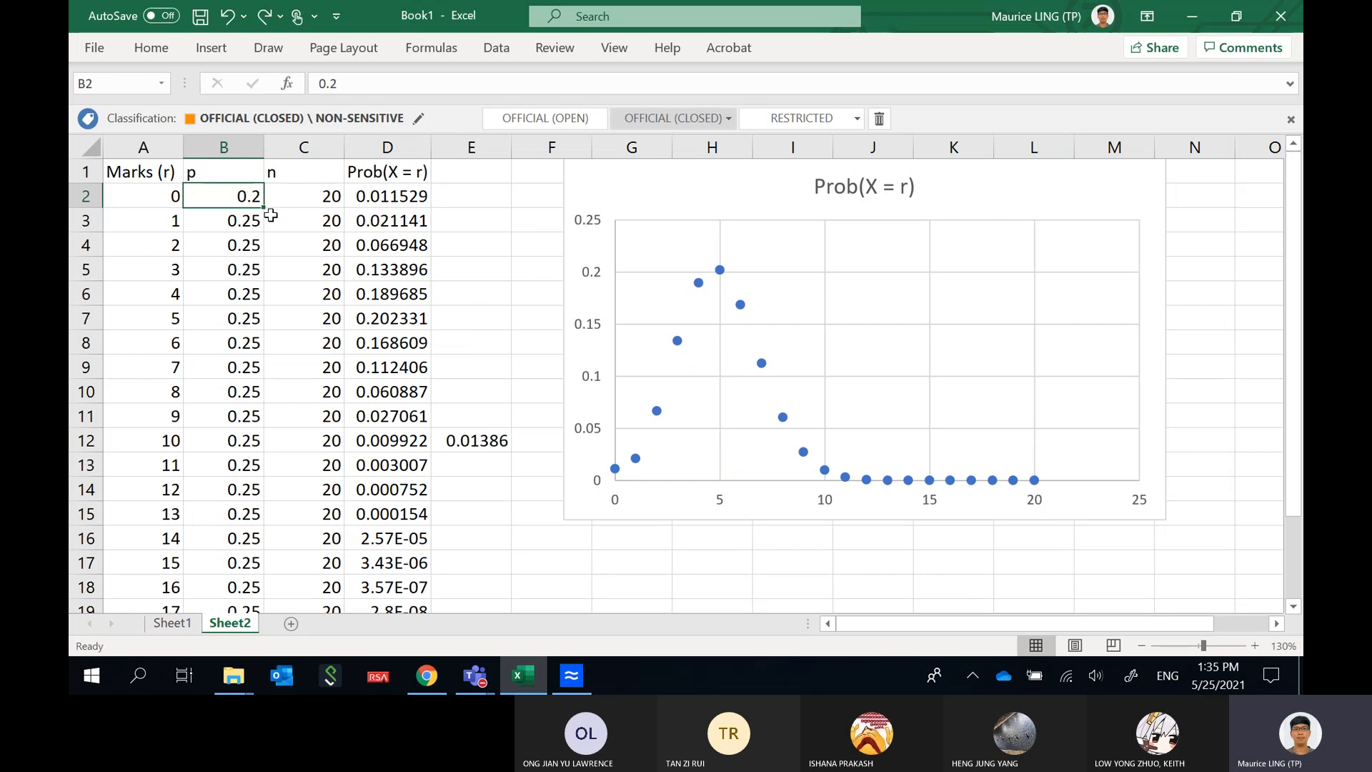
pyautogui.write('0.25')
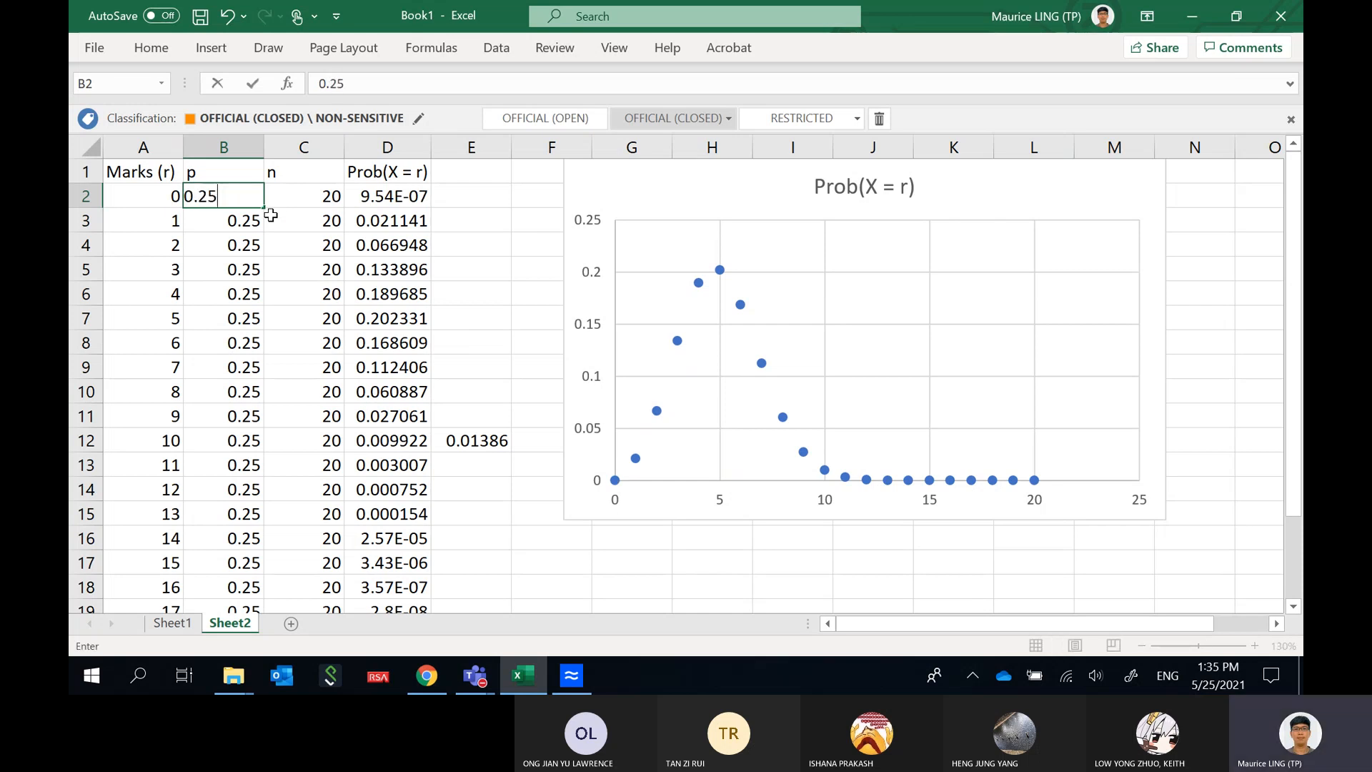
pyautogui.press('Return')
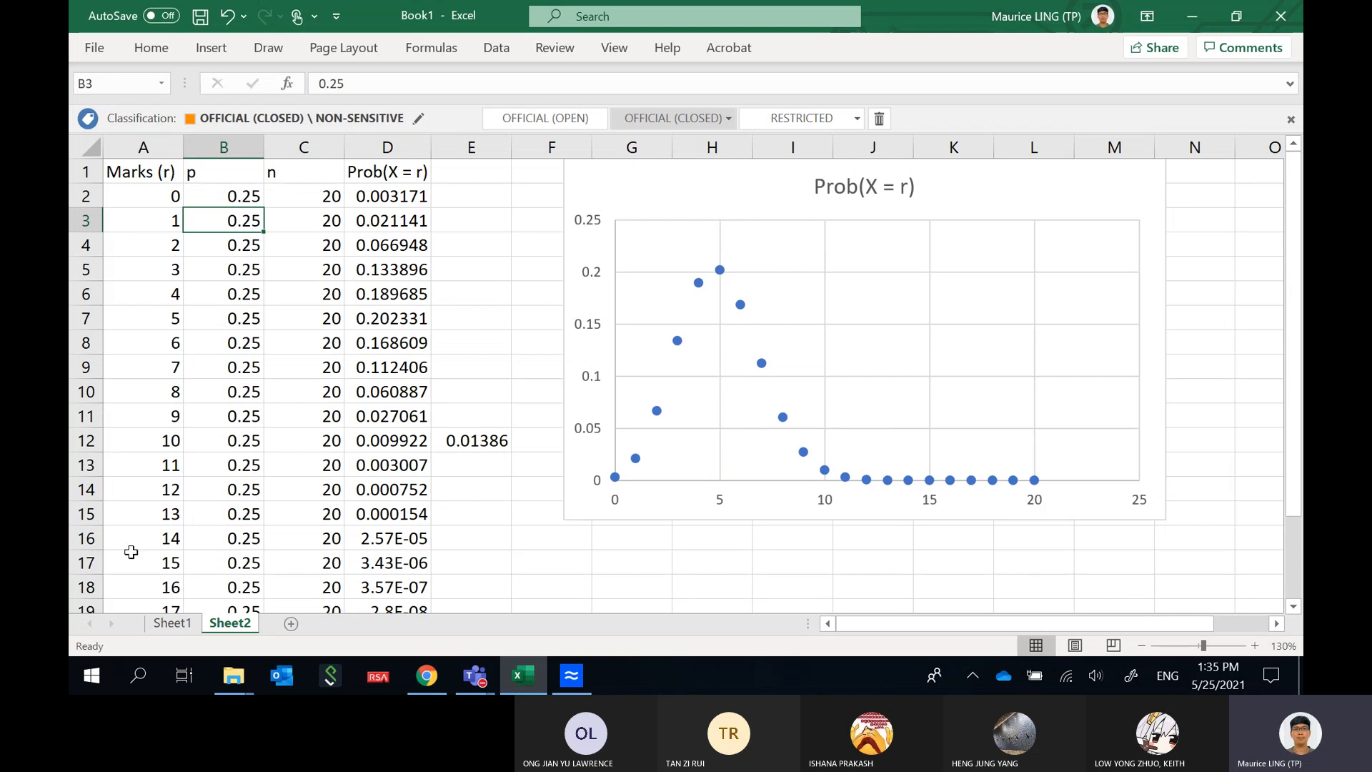
# Open the SUM formula in E12 to examine which probability cells it adds up.
pyautogui.scroll(-2, 127, 551)
pyautogui.click(476, 297)
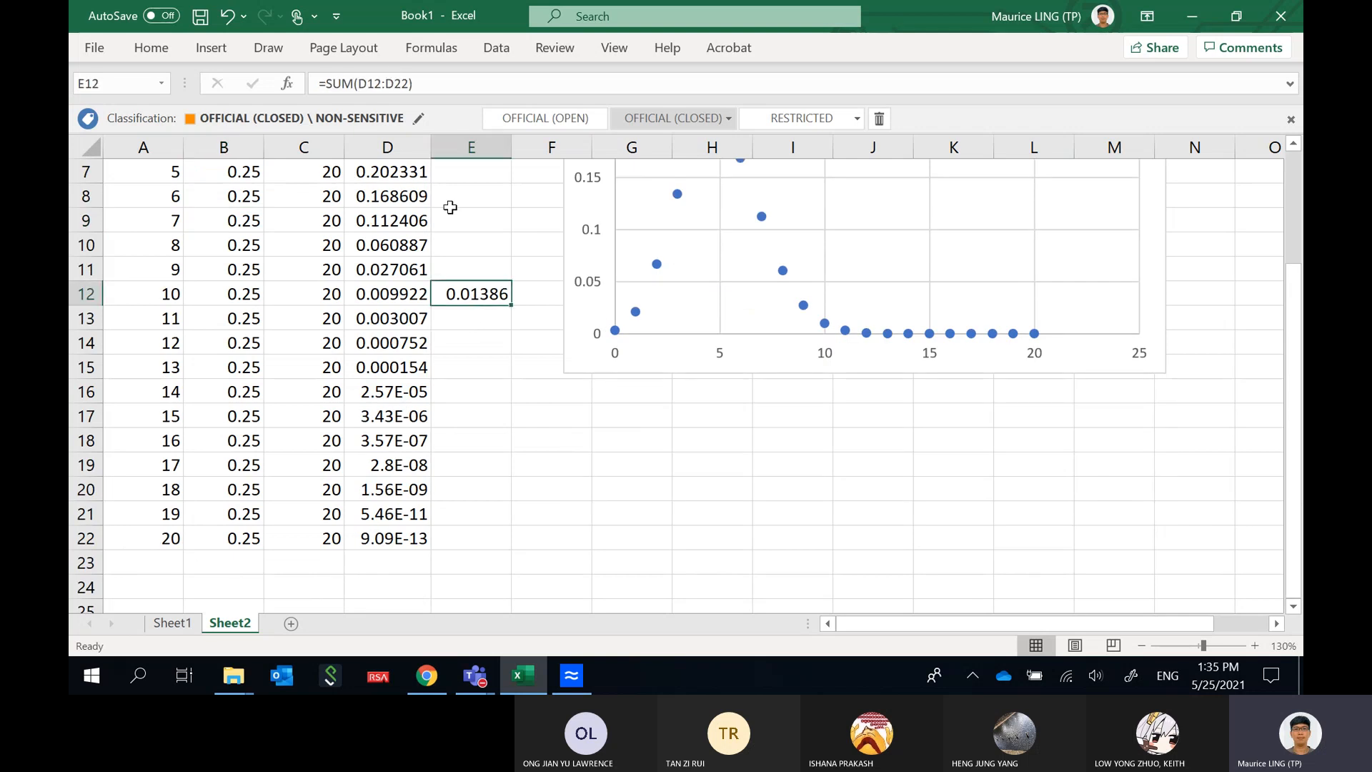
pyautogui.click(393, 83)
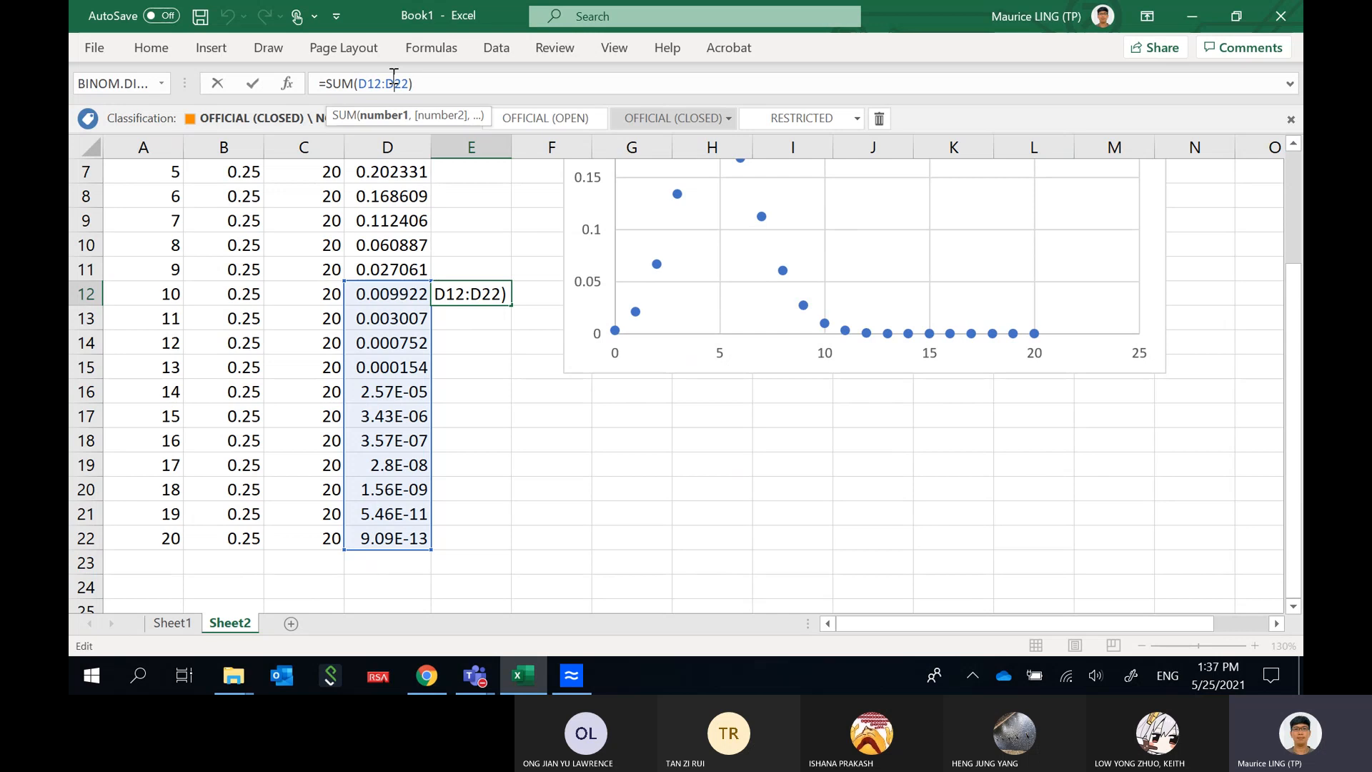
# Switch to the whiteboard, clear all its ink and handwrite the heading "Basic theory test".
pyautogui.hotkey('alt', 'Tab')
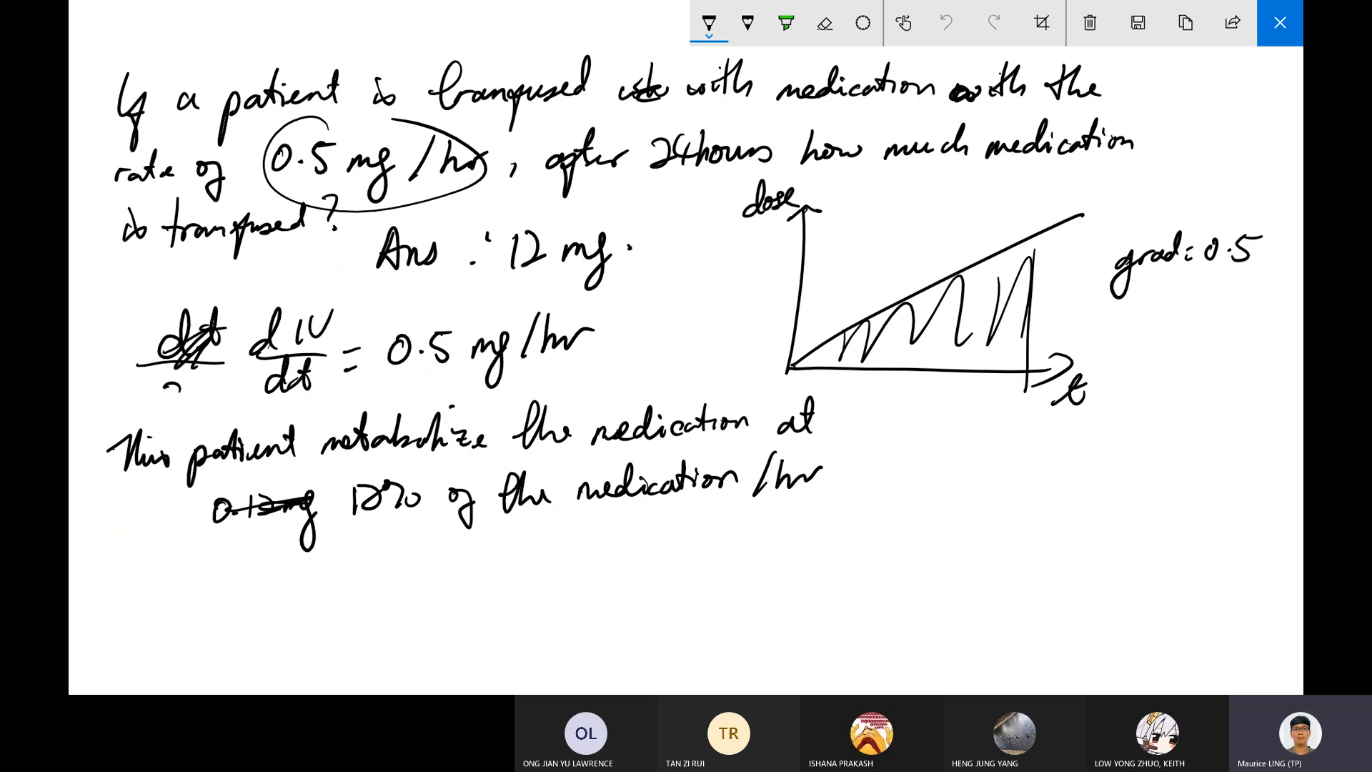
pyautogui.click(1090, 23)
pyautogui.moveTo(151, 82)
pyautogui.mouseDown()
pyautogui.moveTo(195, 119)
pyautogui.moveTo(238, 117)
pyautogui.moveTo(288, 87)
pyautogui.mouseUp()
pyautogui.click(226, 98)
pyautogui.moveTo(283, 70)
pyautogui.mouseDown()
pyautogui.moveTo(273, 114)
pyautogui.moveTo(340, 100)
pyautogui.moveTo(386, 129)
pyautogui.moveTo(355, 127)
pyautogui.mouseUp()
pyautogui.moveTo(413, 97)
pyautogui.mouseDown()
pyautogui.moveTo(438, 75)
pyautogui.moveTo(457, 104)
pyautogui.moveTo(489, 99)
pyautogui.mouseUp()
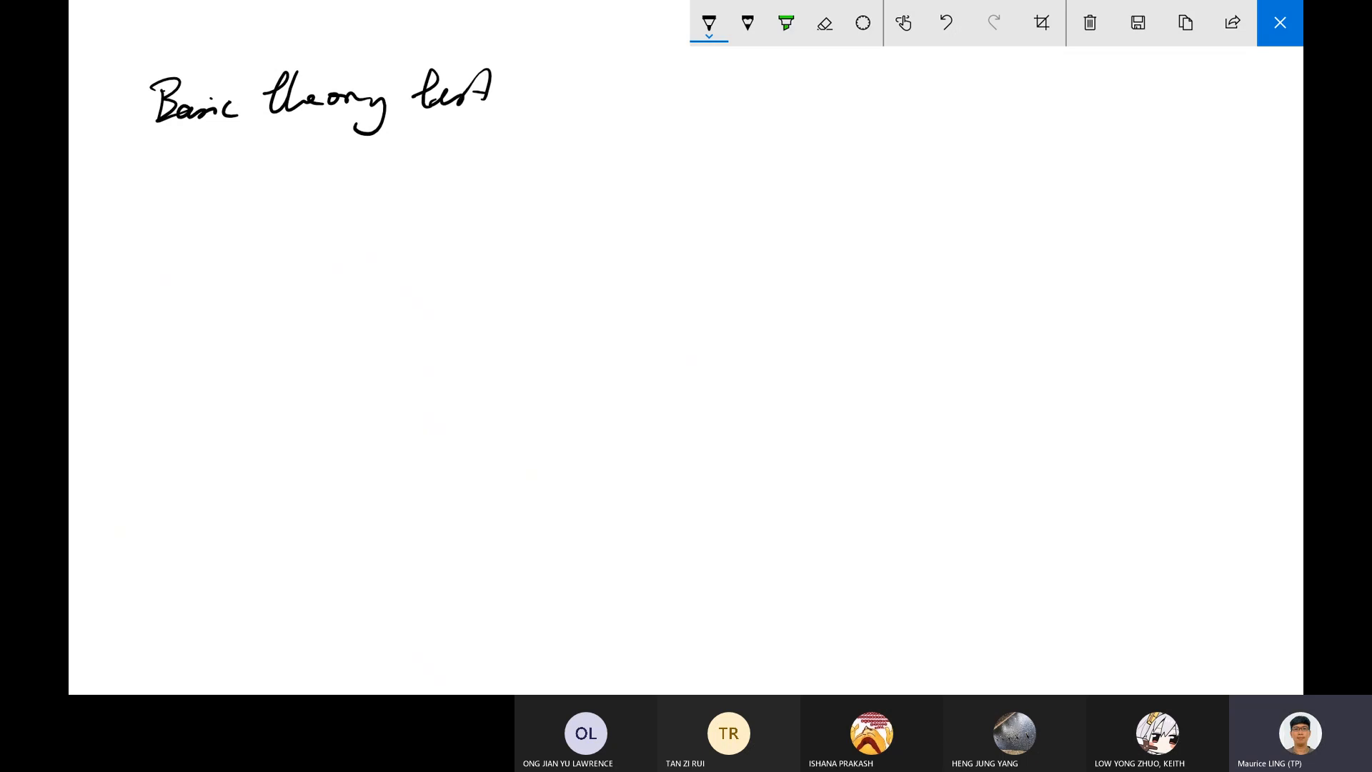
# Handwrite "4-choices MCQ" under the "Basic theory test" heading.
pyautogui.moveTo(141, 157)
pyautogui.mouseDown()
pyautogui.moveTo(139, 175)
pyautogui.moveTo(157, 175)
pyautogui.mouseUp()
pyautogui.moveTo(148, 163)
pyautogui.mouseDown()
pyautogui.moveTo(146, 190)
pyautogui.moveTo(182, 178)
pyautogui.mouseUp()
pyautogui.moveTo(200, 168)
pyautogui.mouseDown()
pyautogui.moveTo(190, 186)
pyautogui.moveTo(281, 182)
pyautogui.moveTo(337, 156)
pyautogui.moveTo(350, 176)
pyautogui.mouseUp()
pyautogui.moveTo(377, 152)
pyautogui.mouseDown()
pyautogui.moveTo(377, 173)
pyautogui.moveTo(399, 146)
pyautogui.moveTo(411, 172)
pyautogui.mouseUp()
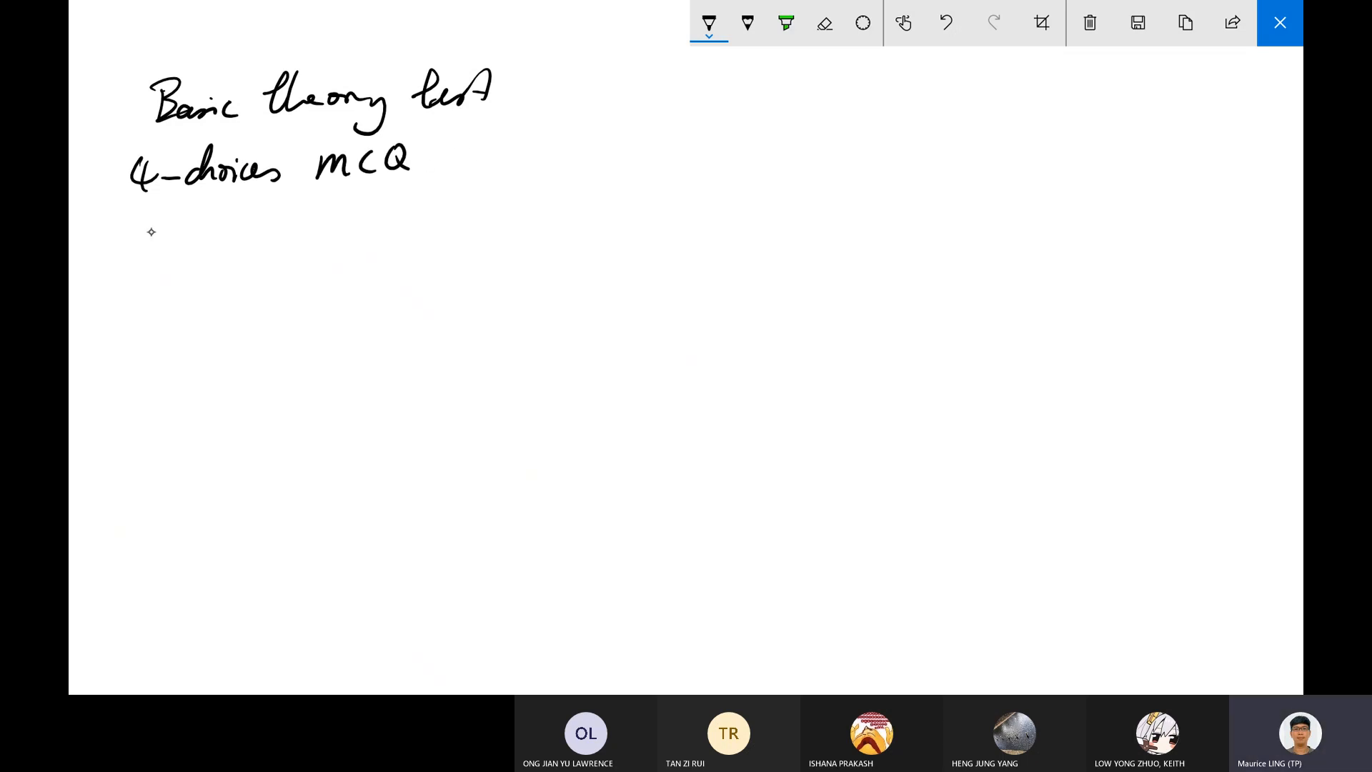
# Handwrite "50 questions." and "at least 45/50" on two lines under "4-choices MCQ".
pyautogui.moveTo(148, 229); pyautogui.dragTo(141, 266)
pyautogui.moveTo(147, 227)
pyautogui.mouseDown()
pyautogui.moveTo(238, 248)
pyautogui.moveTo(300, 213)
pyautogui.moveTo(318, 246)
pyautogui.moveTo(370, 248)
pyautogui.mouseUp()
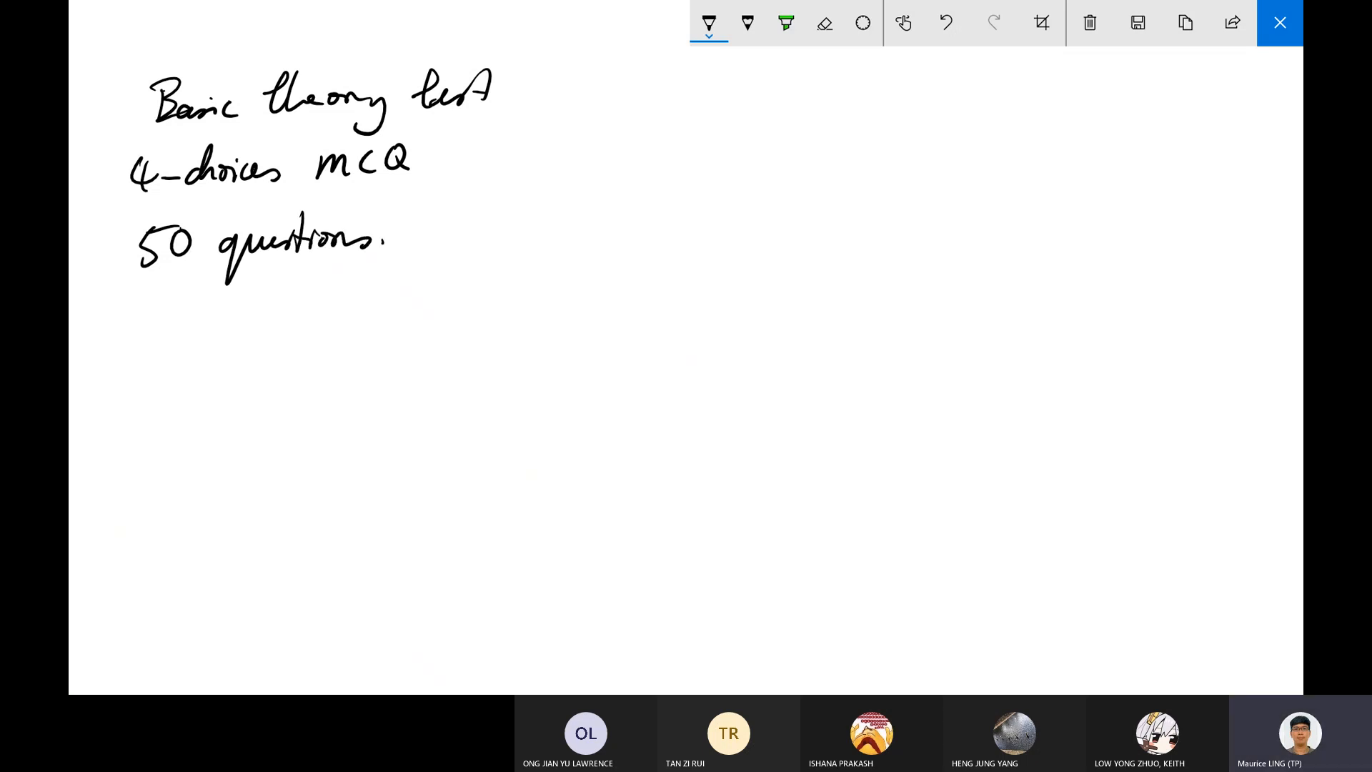
pyautogui.moveTo(153, 320); pyautogui.dragTo(154, 332)
pyautogui.moveTo(194, 303)
pyautogui.mouseDown()
pyautogui.moveTo(215, 323)
pyautogui.moveTo(249, 322)
pyautogui.mouseUp()
pyautogui.moveTo(242, 309); pyautogui.dragTo(258, 306)
pyautogui.moveTo(319, 292)
pyautogui.mouseDown()
pyautogui.moveTo(336, 289)
pyautogui.moveTo(338, 323)
pyautogui.moveTo(385, 295)
pyautogui.mouseUp()
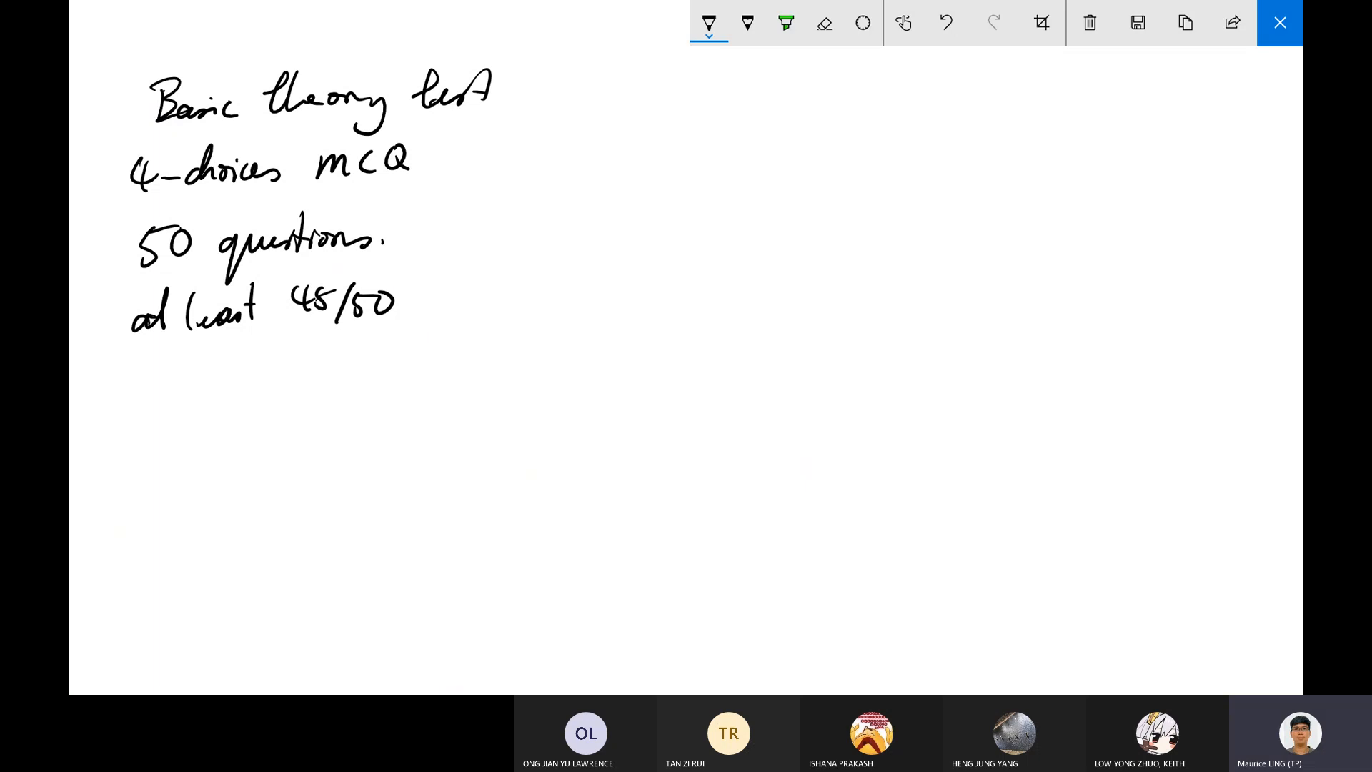
# Close the whiteboard to return to Excel and extend the marks series in column A from 20 to 50.
pyautogui.click(1279, 23)
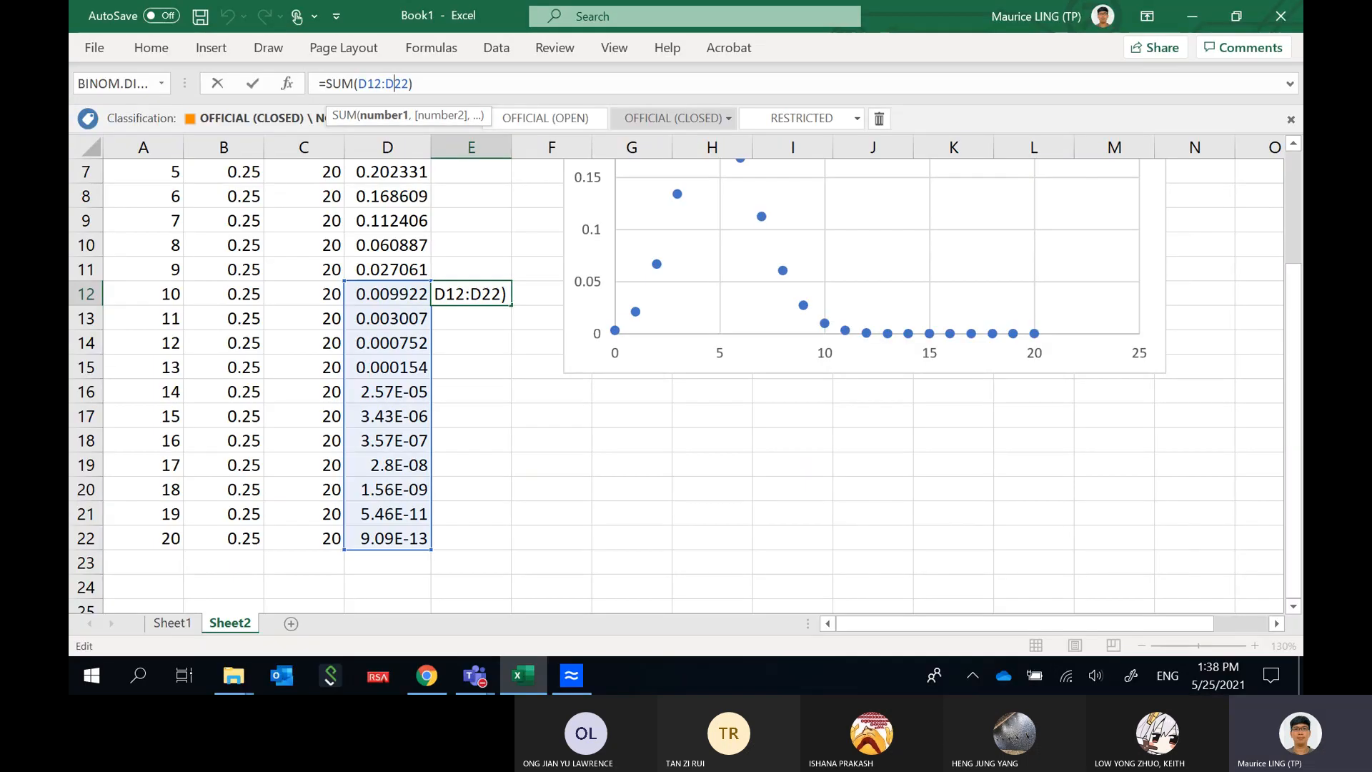
pyautogui.scroll(2, 714, 228)
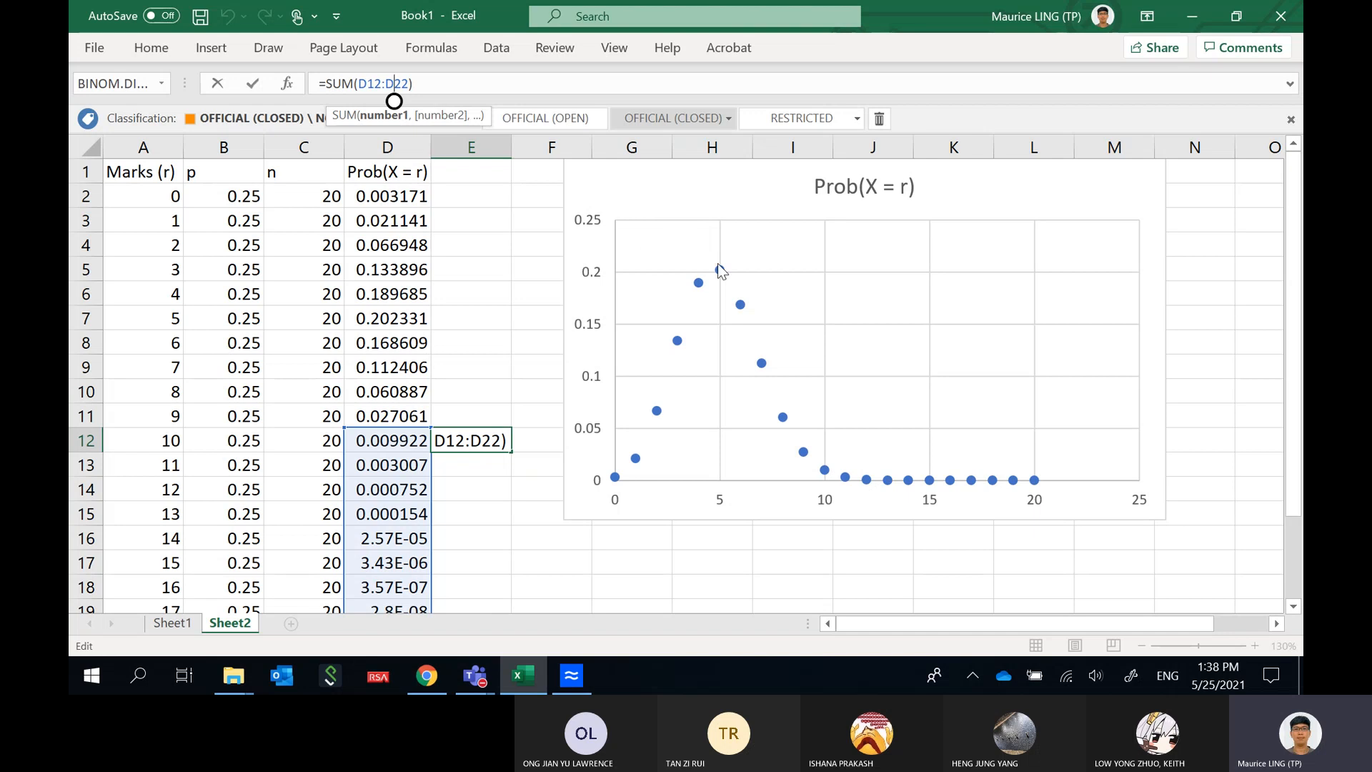
pyautogui.scroll(-4, 164, 264)
pyautogui.scroll(-3, 179, 228)
pyautogui.scroll(3, 171, 222)
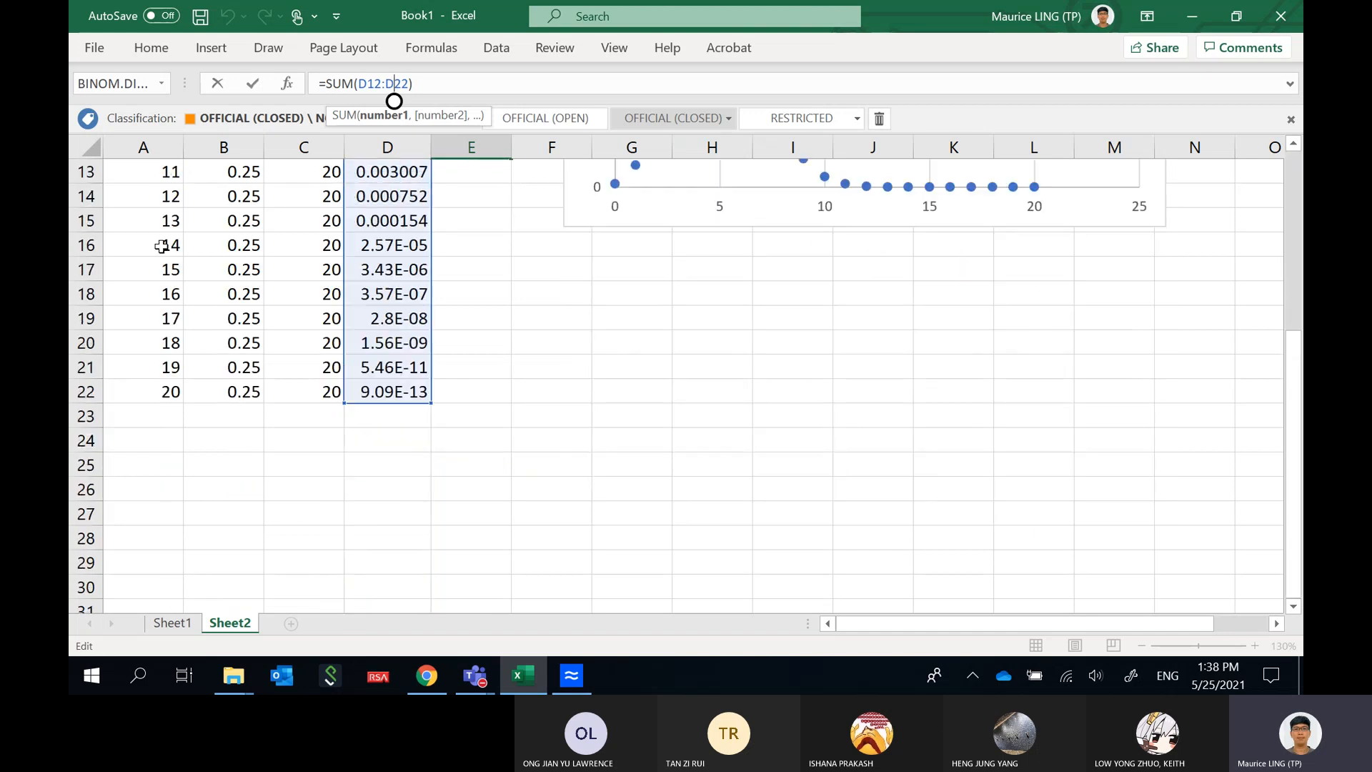
pyautogui.moveTo(167, 367); pyautogui.dragTo(180, 526)
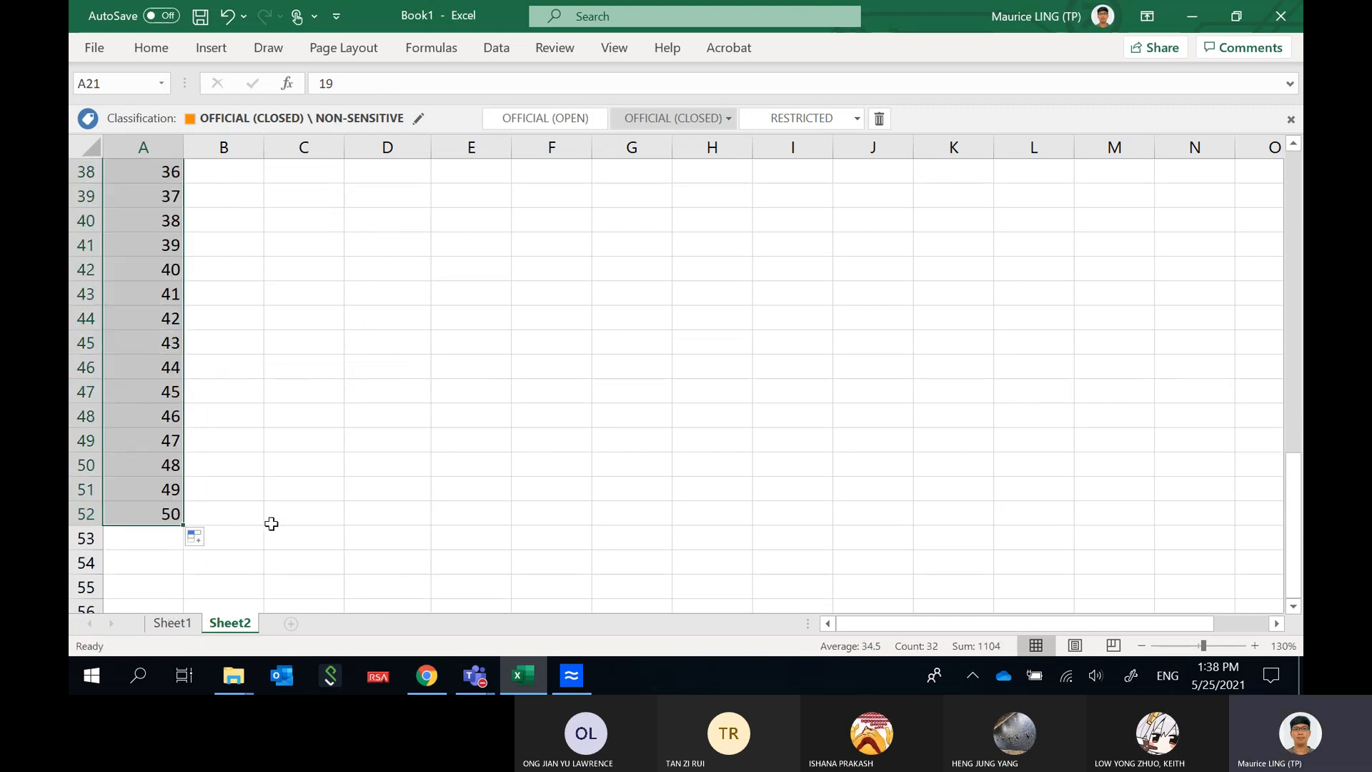
# Fill the p value 0.25 from B22 down to row 52, alongside the extended marks.
pyautogui.scroll(12, 285, 486)
pyautogui.scroll(-4, 240, 388)
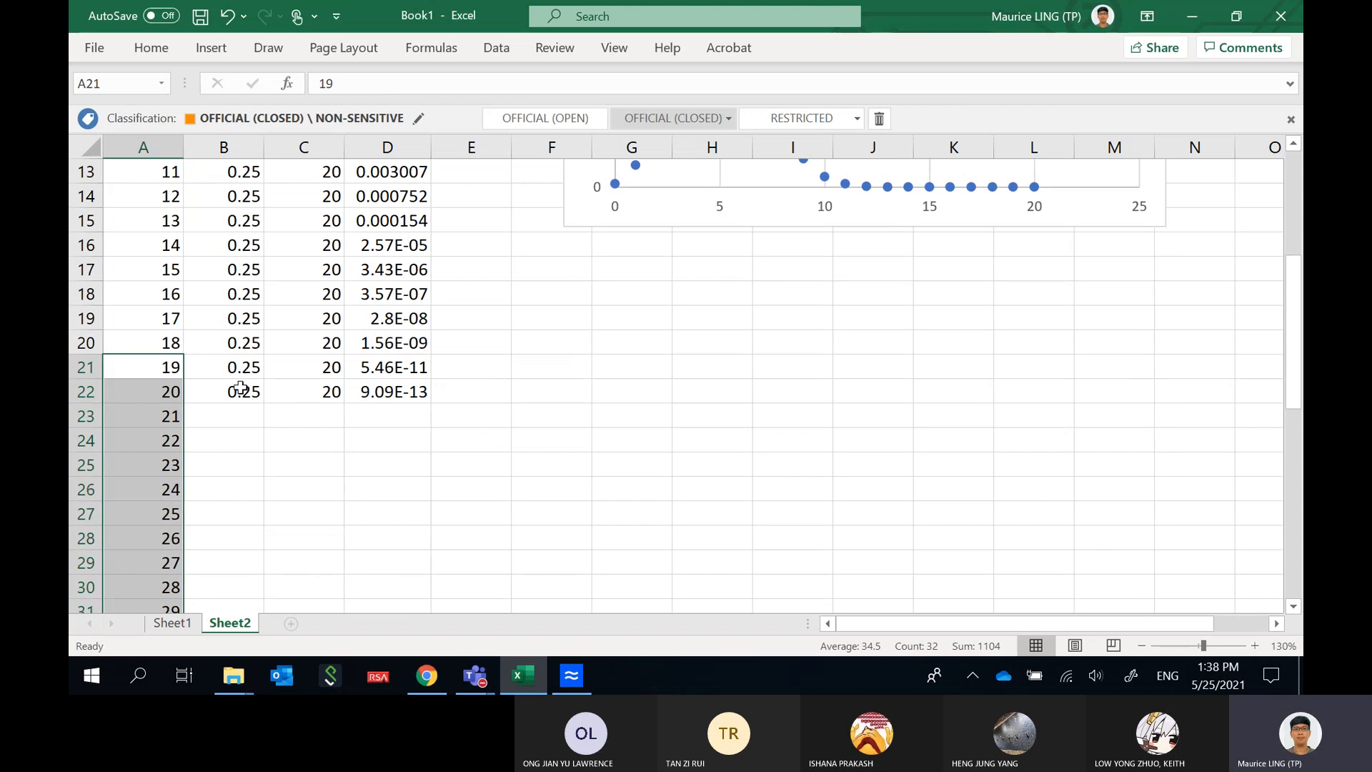
pyautogui.click(240, 389)
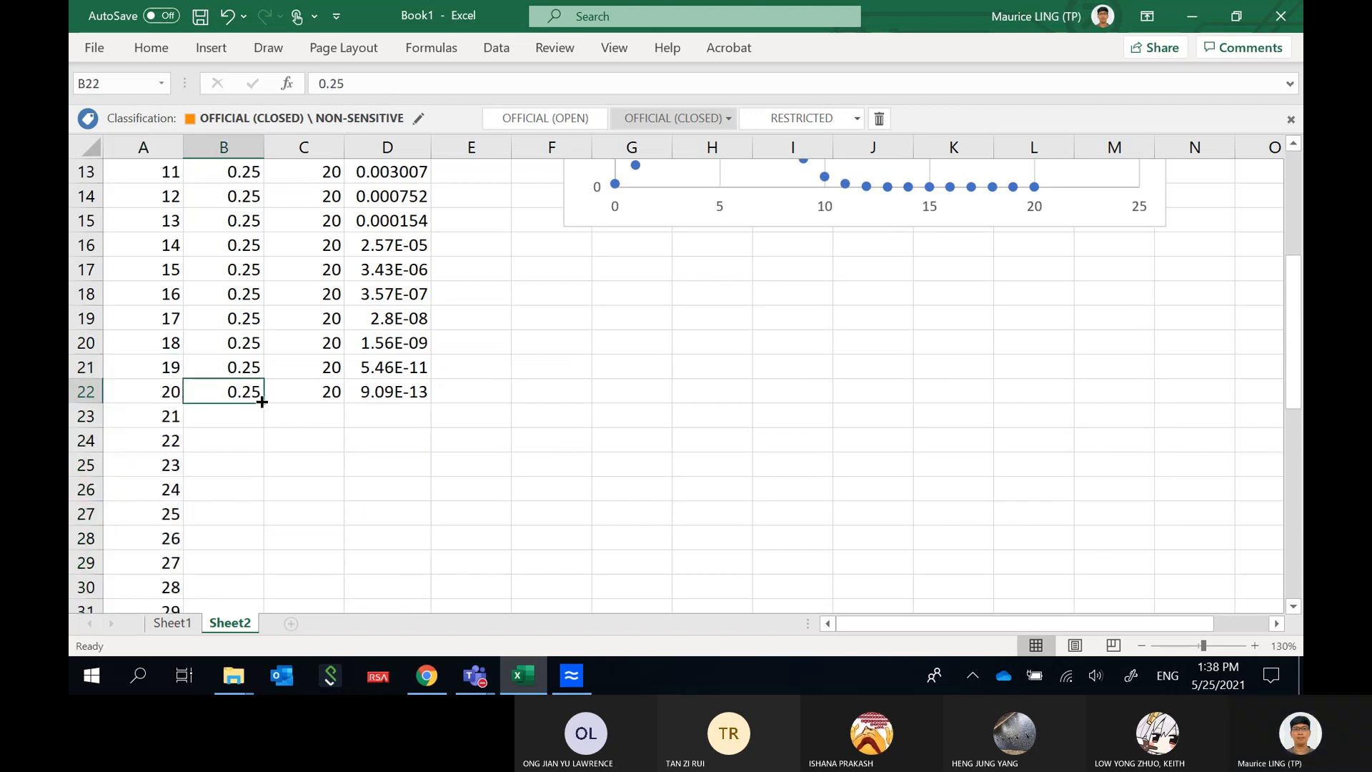
pyautogui.doubleClick(261, 401)
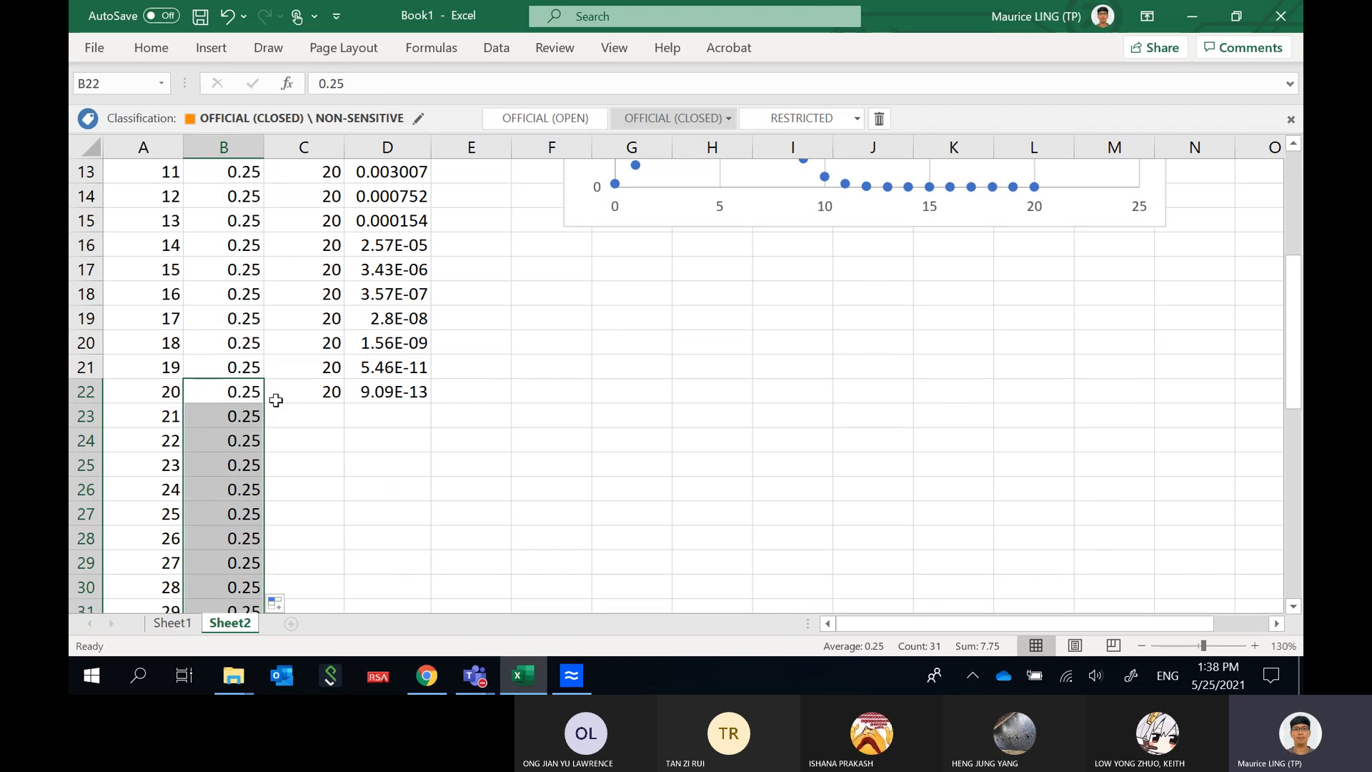
# Set n in C2 to 50 and fill it down to C11.
pyautogui.scroll(4, 327, 330)
pyautogui.click(321, 197)
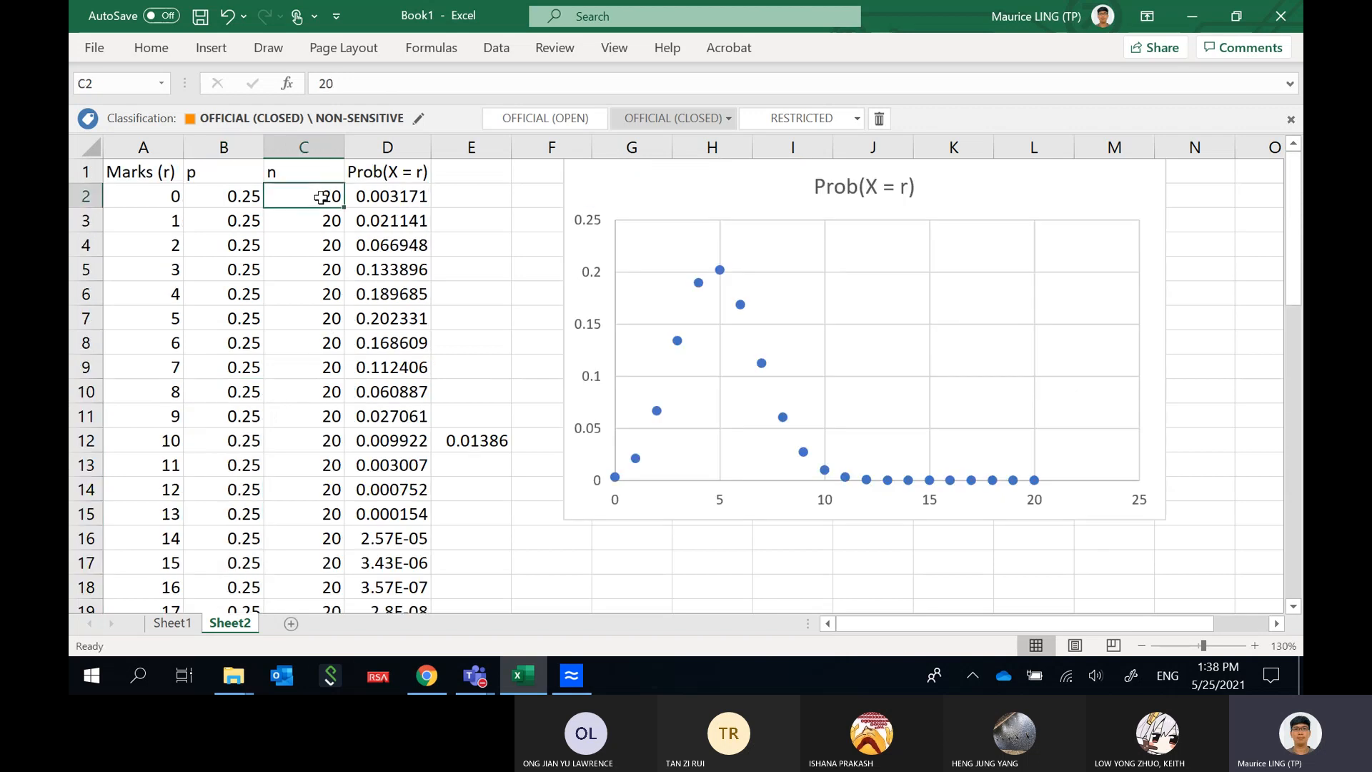
pyautogui.write('50')
pyautogui.press('Return')
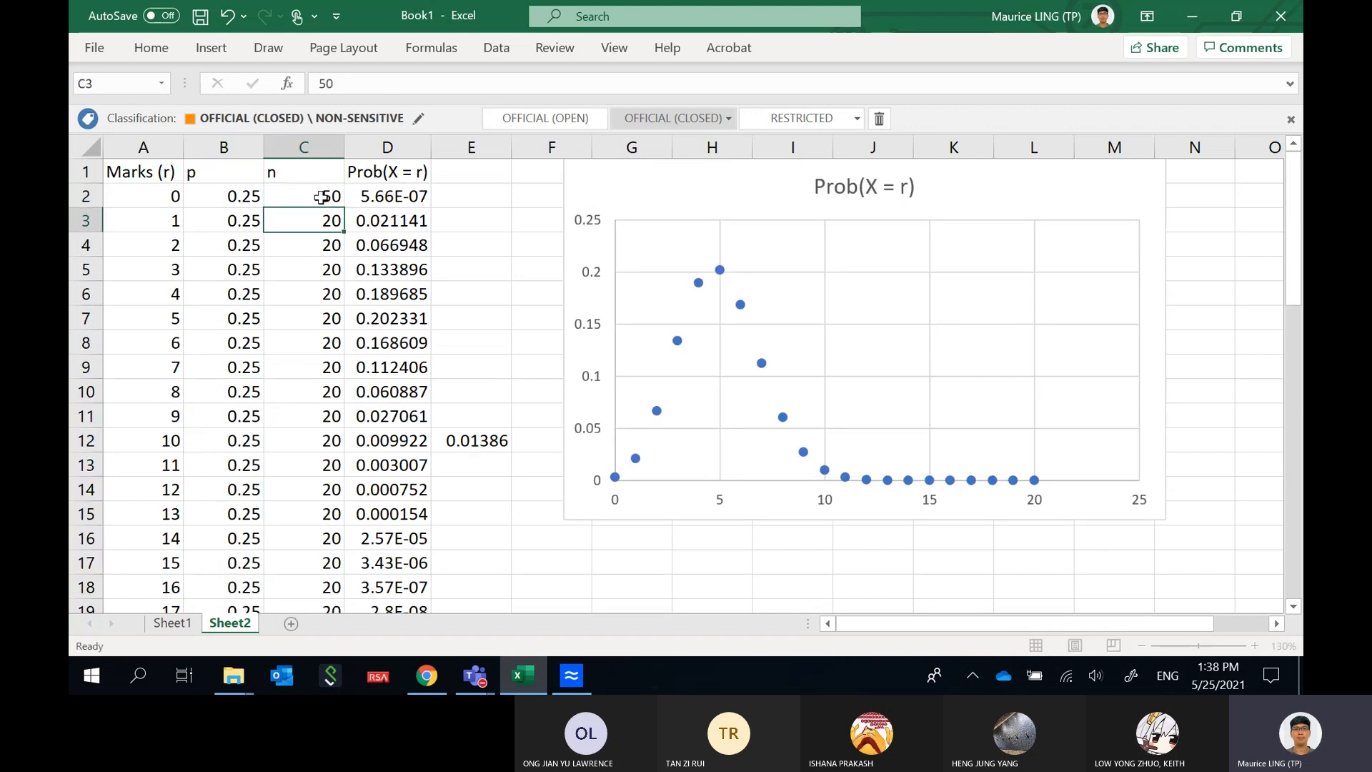
pyautogui.click(321, 197)
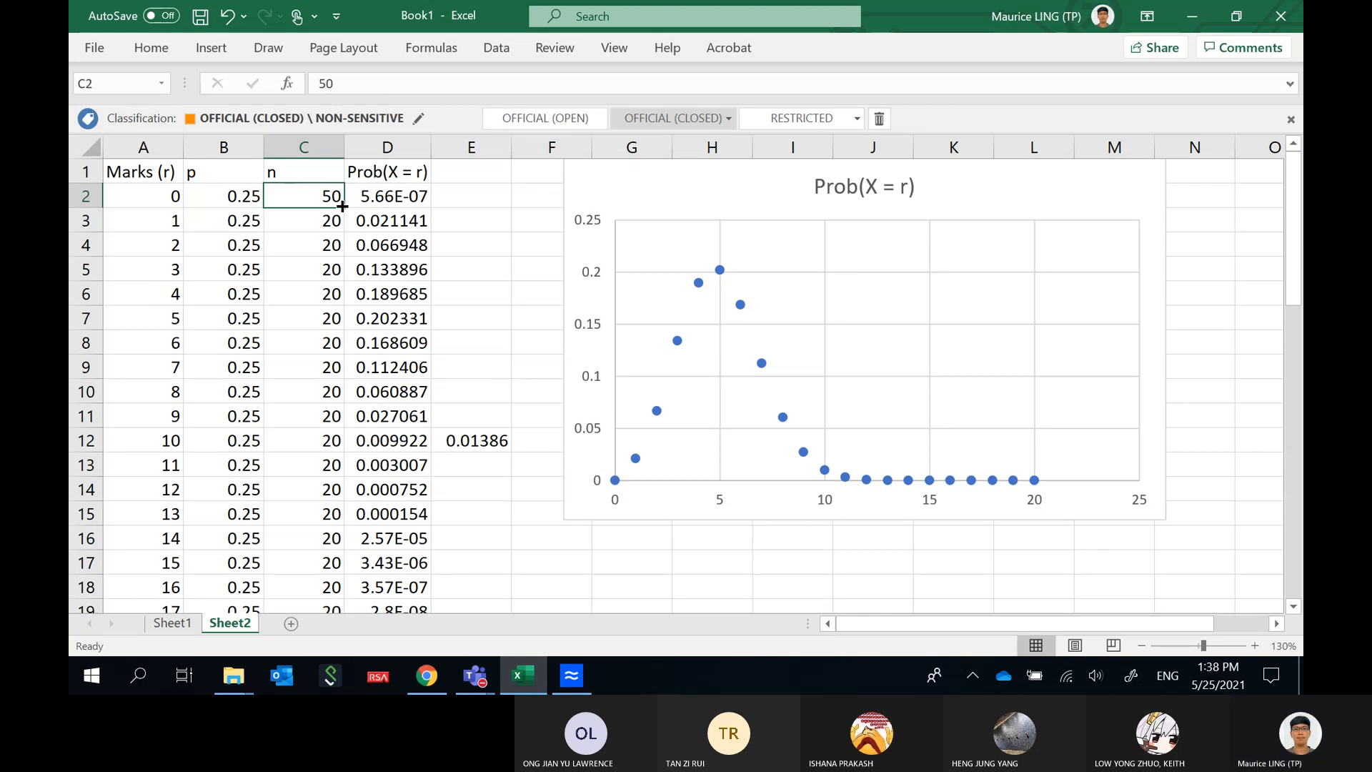
pyautogui.moveTo(342, 206); pyautogui.dragTo(330, 440)
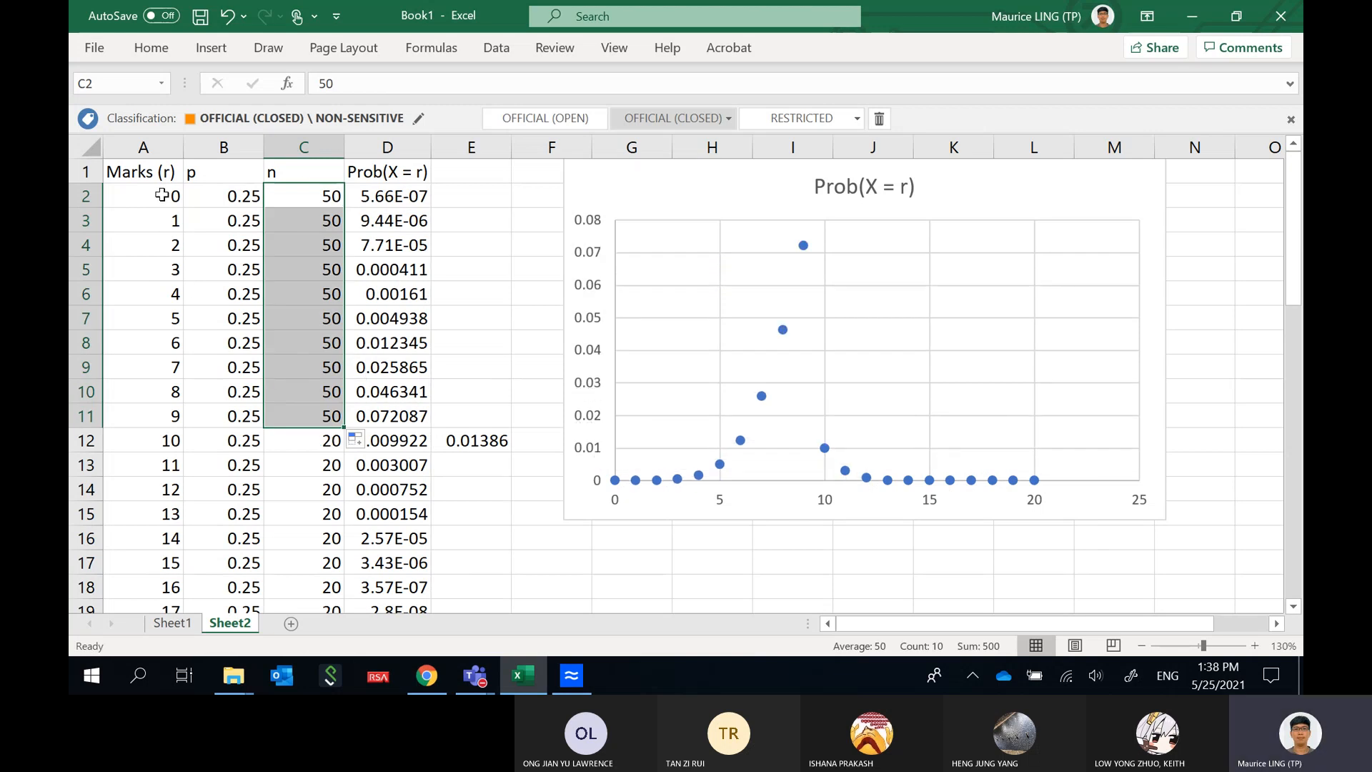
# Clear the marks from A4 downward and refill the series from 0 and 1 in A2:A3 to 50.
pyautogui.moveTo(169, 195); pyautogui.dragTo(168, 218)
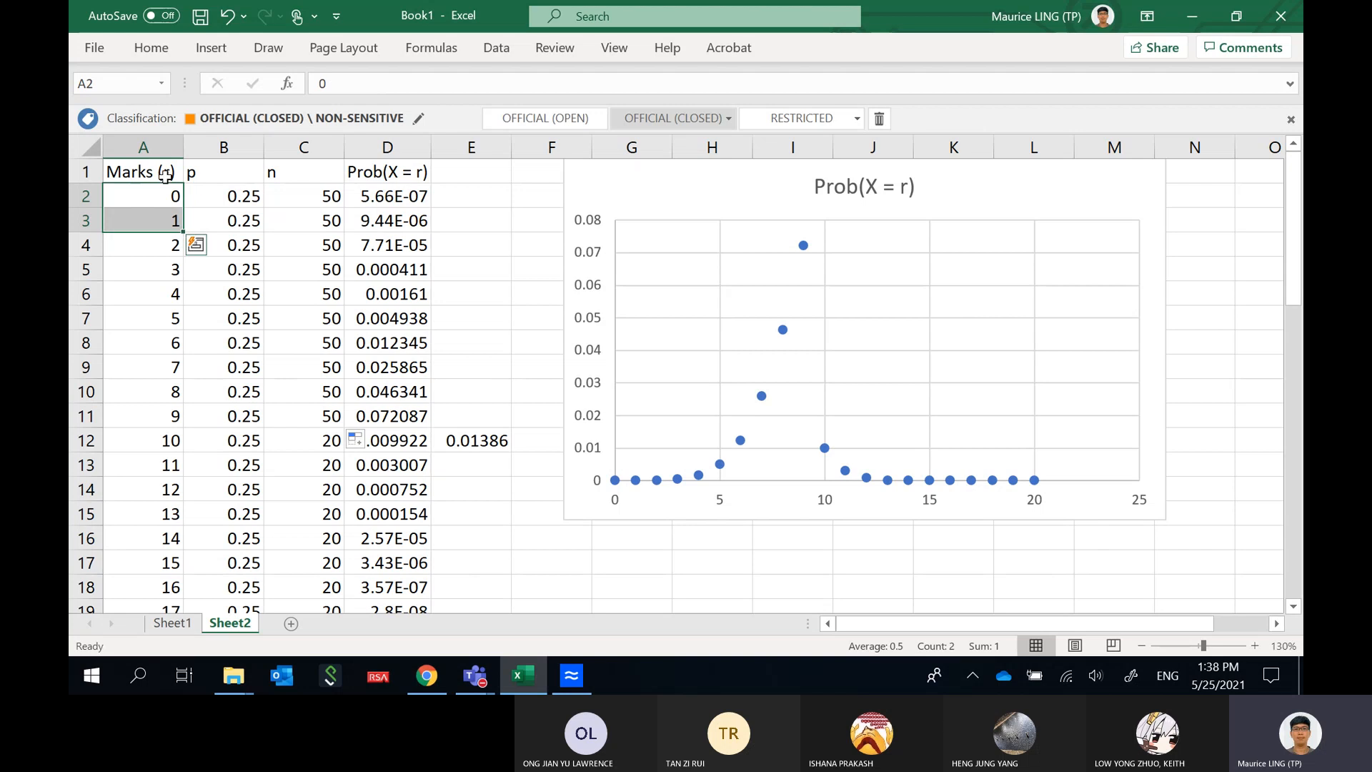
pyautogui.click(166, 243)
pyautogui.hotkey('ctrl', 'shift', 'Down')
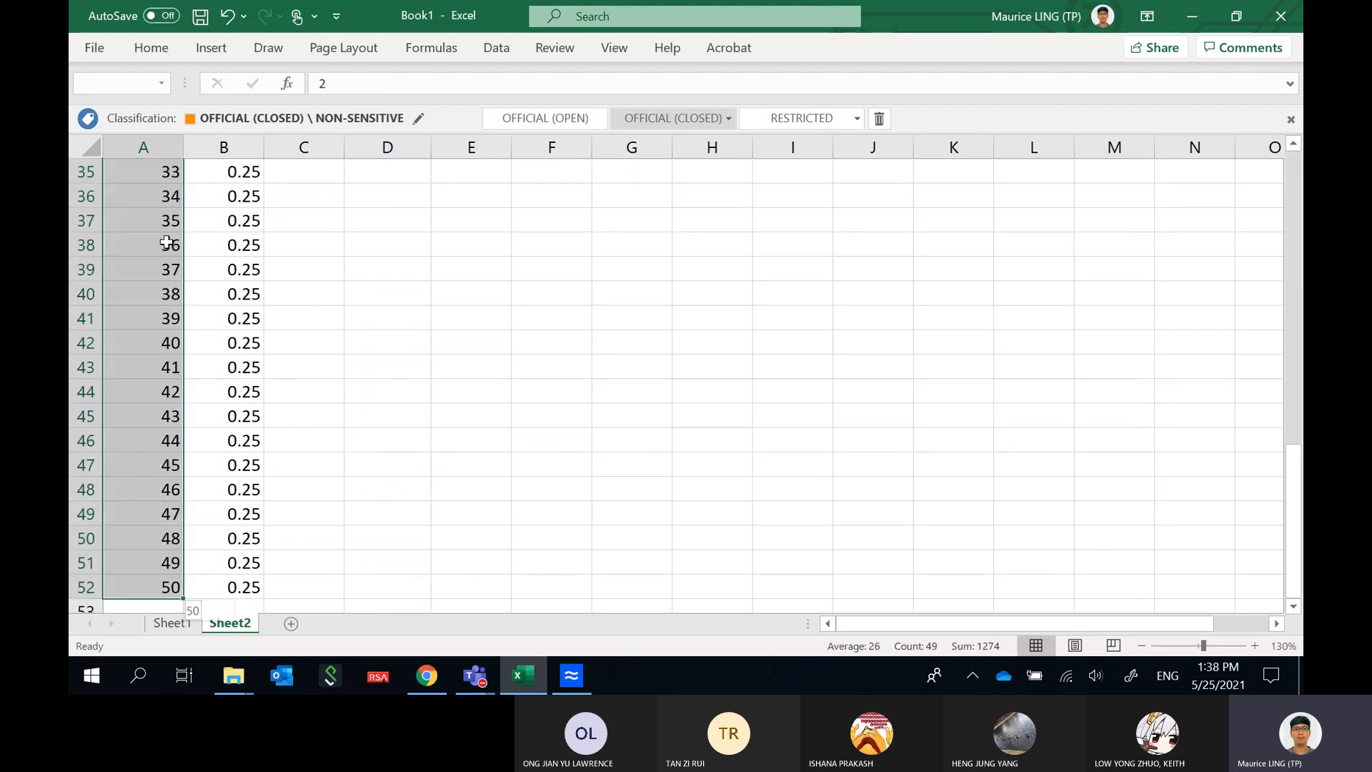
pyautogui.press('Delete')
pyautogui.scroll(11, 161, 214)
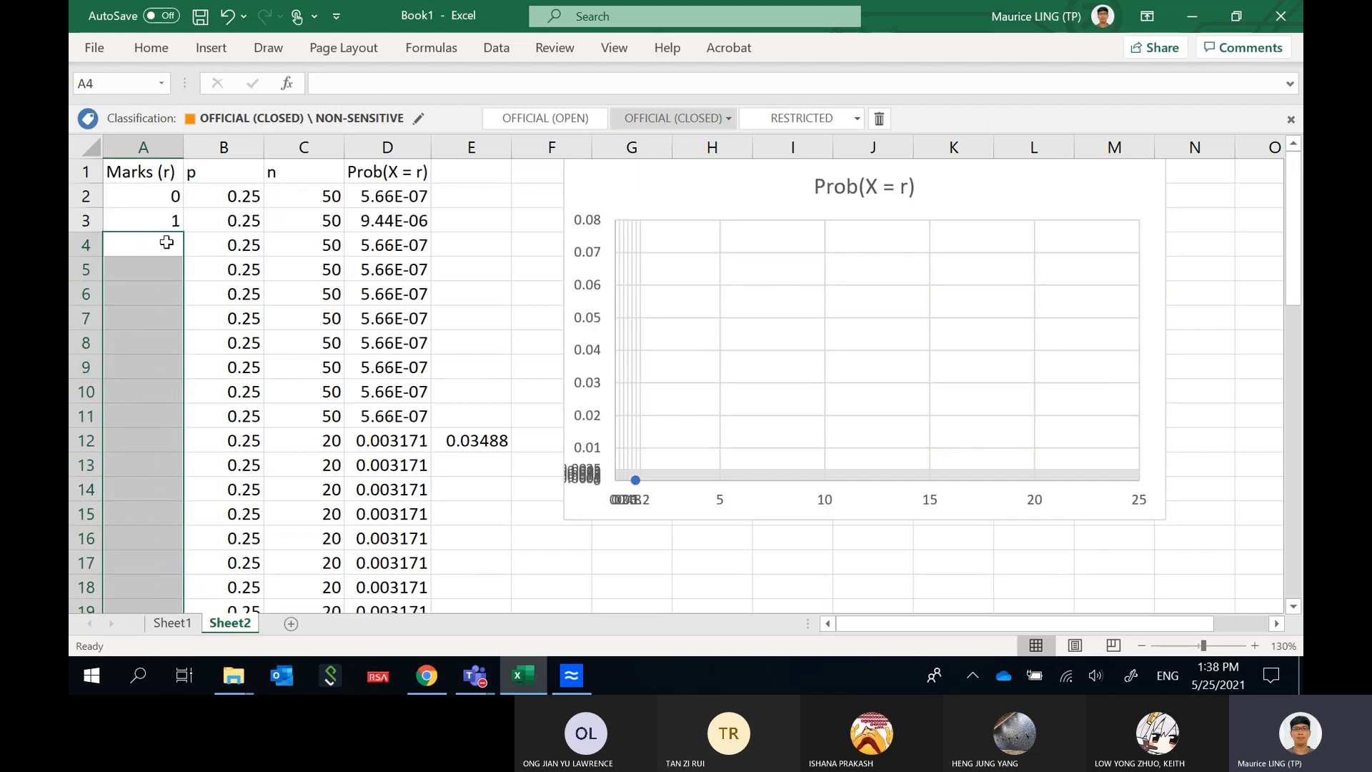
pyautogui.moveTo(159, 196); pyautogui.dragTo(158, 218)
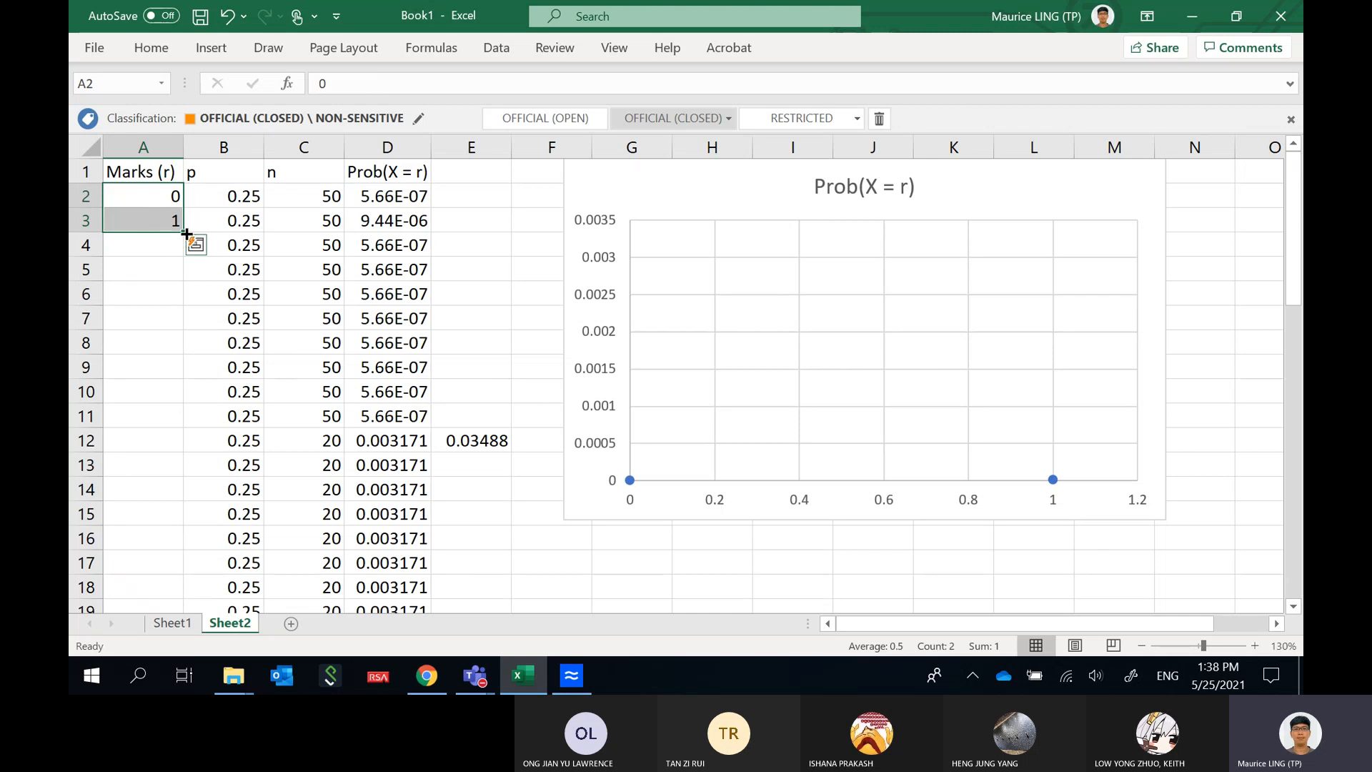
pyautogui.moveTo(186, 234); pyautogui.dragTo(179, 607)
pyautogui.scroll(6, 334, 438)
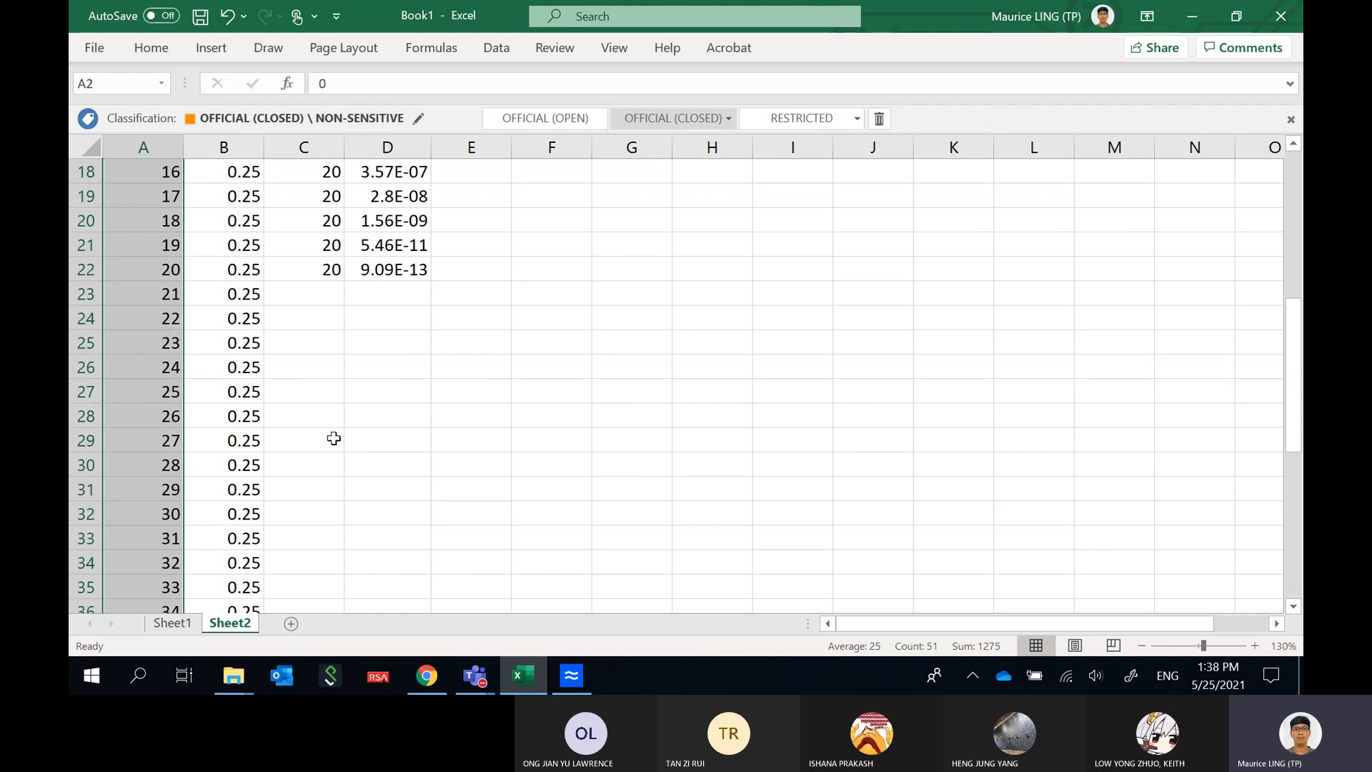
pyautogui.scroll(6, 334, 438)
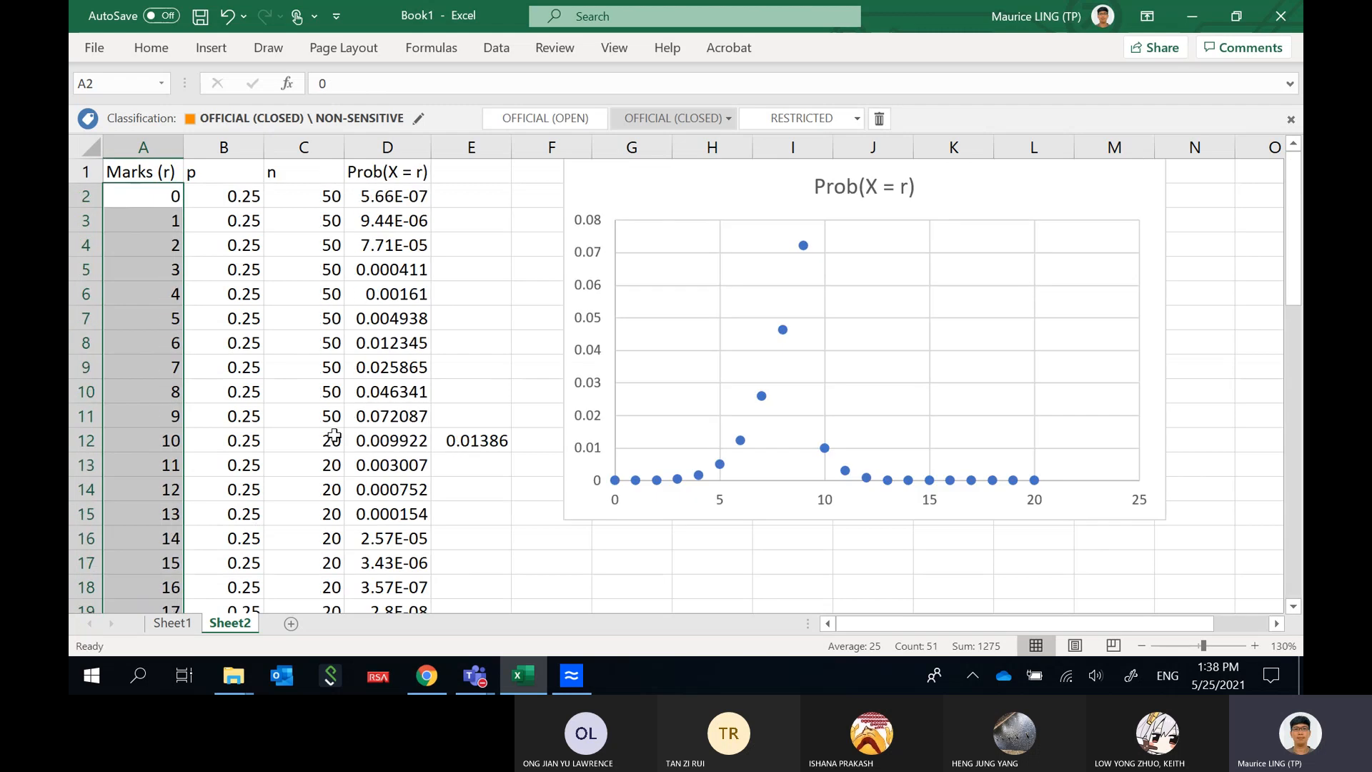
# Fill the n value 50 from C2 down through row 52.
pyautogui.click(320, 198)
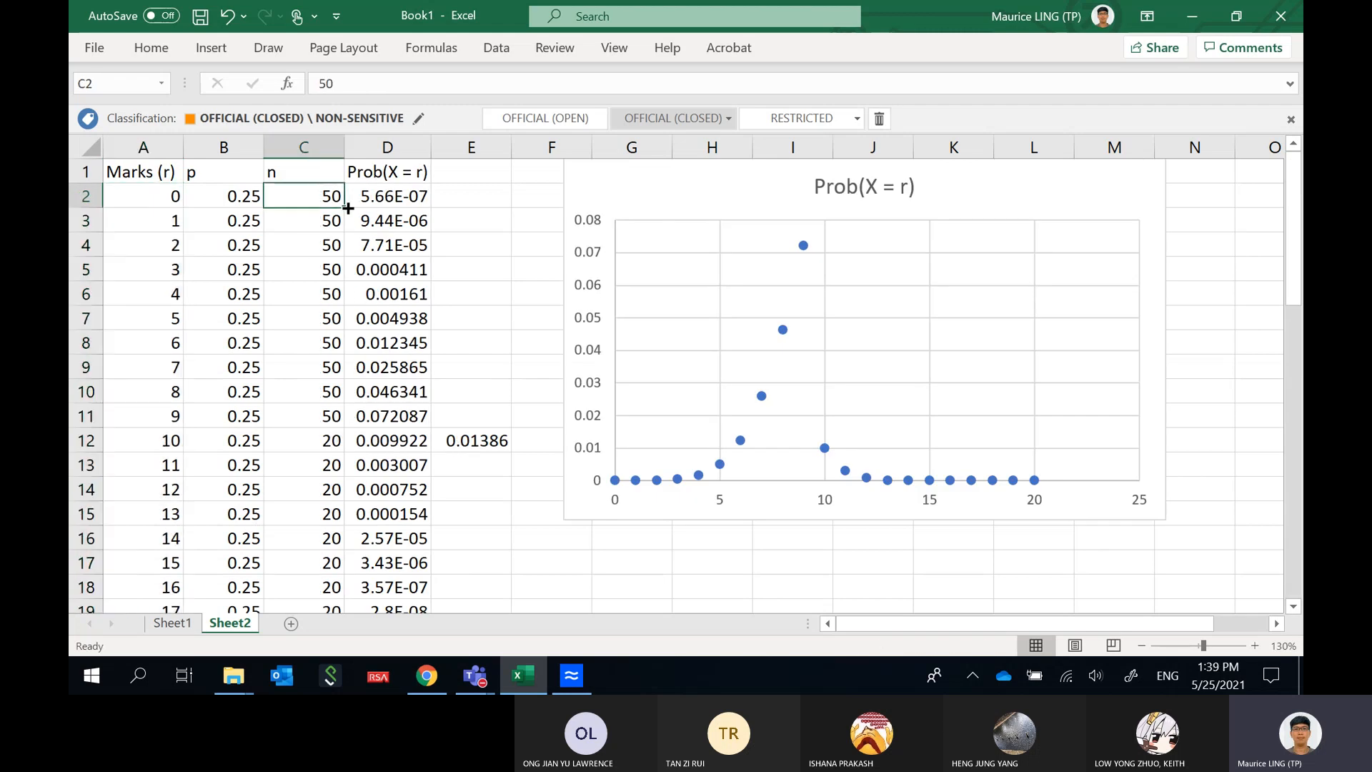
pyautogui.doubleClick(347, 208)
pyautogui.scroll(-8, 343, 285)
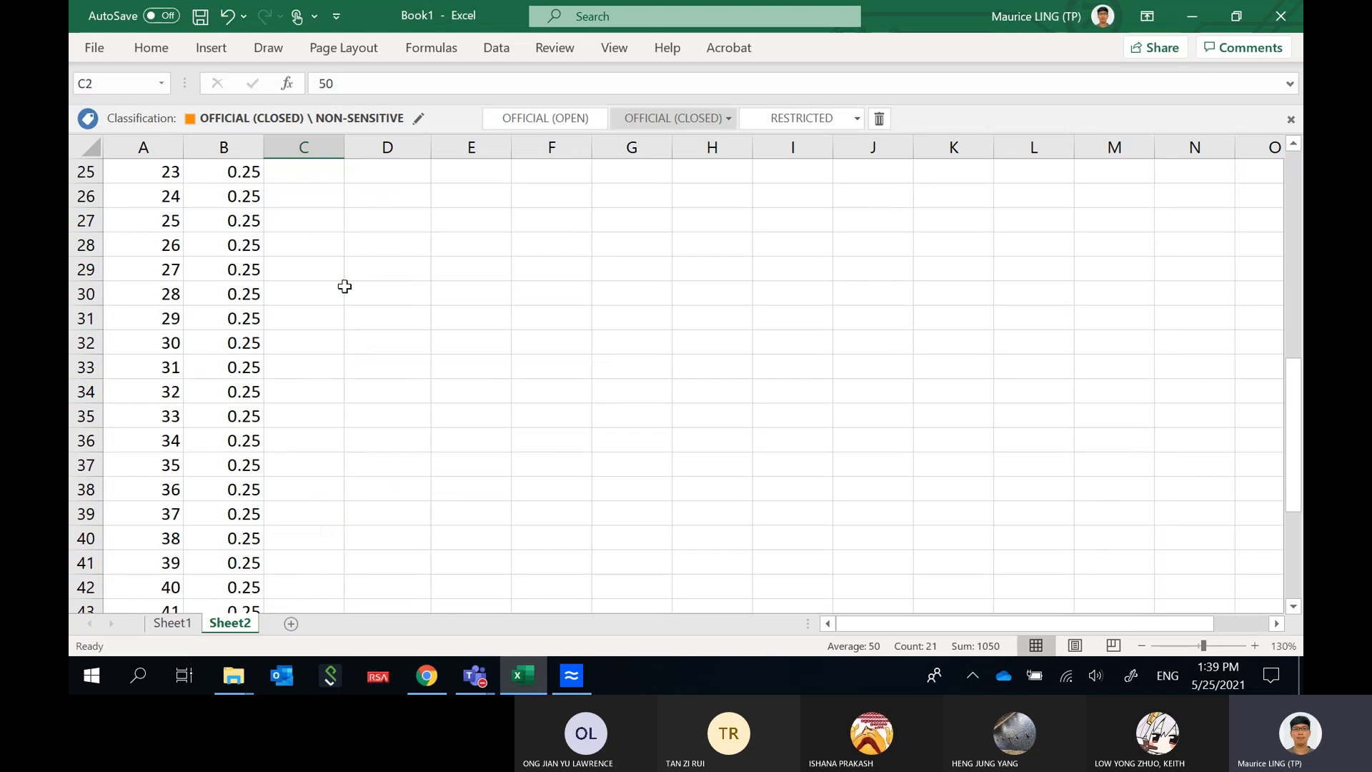
pyautogui.scroll(3, 350, 258)
pyautogui.scroll(1, 350, 258)
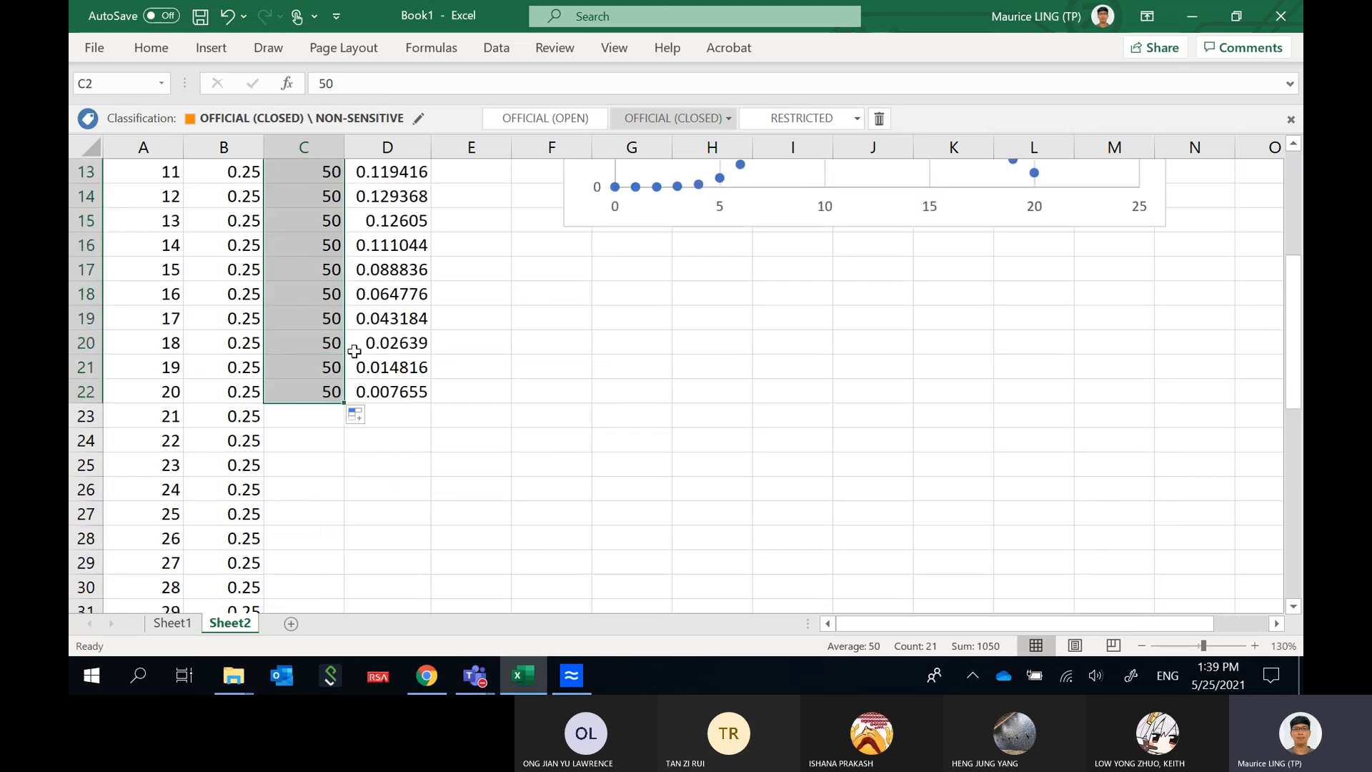
pyautogui.doubleClick(345, 402)
# Extend the BINOM.DIST formula from D22 down to row 52.
pyautogui.click(378, 391)
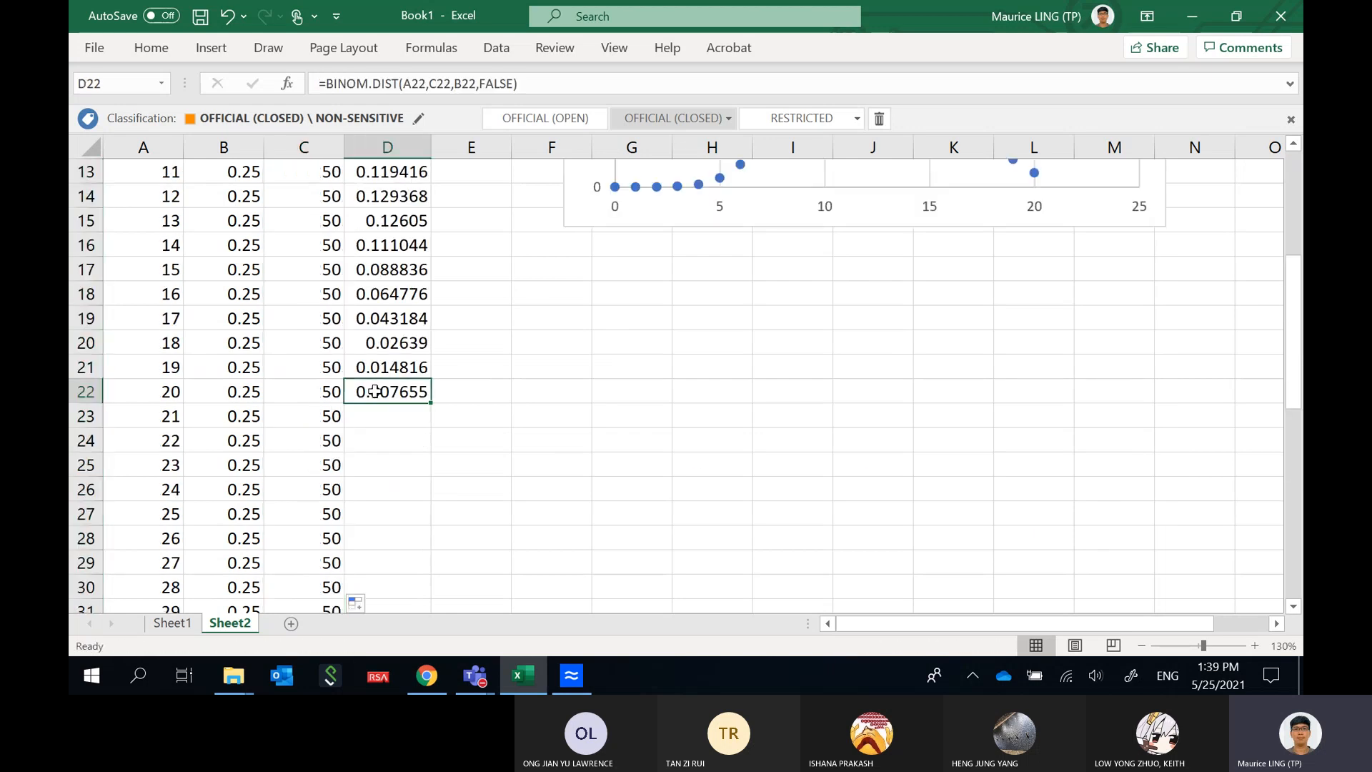
pyautogui.doubleClick(431, 403)
pyautogui.scroll(-9, 437, 406)
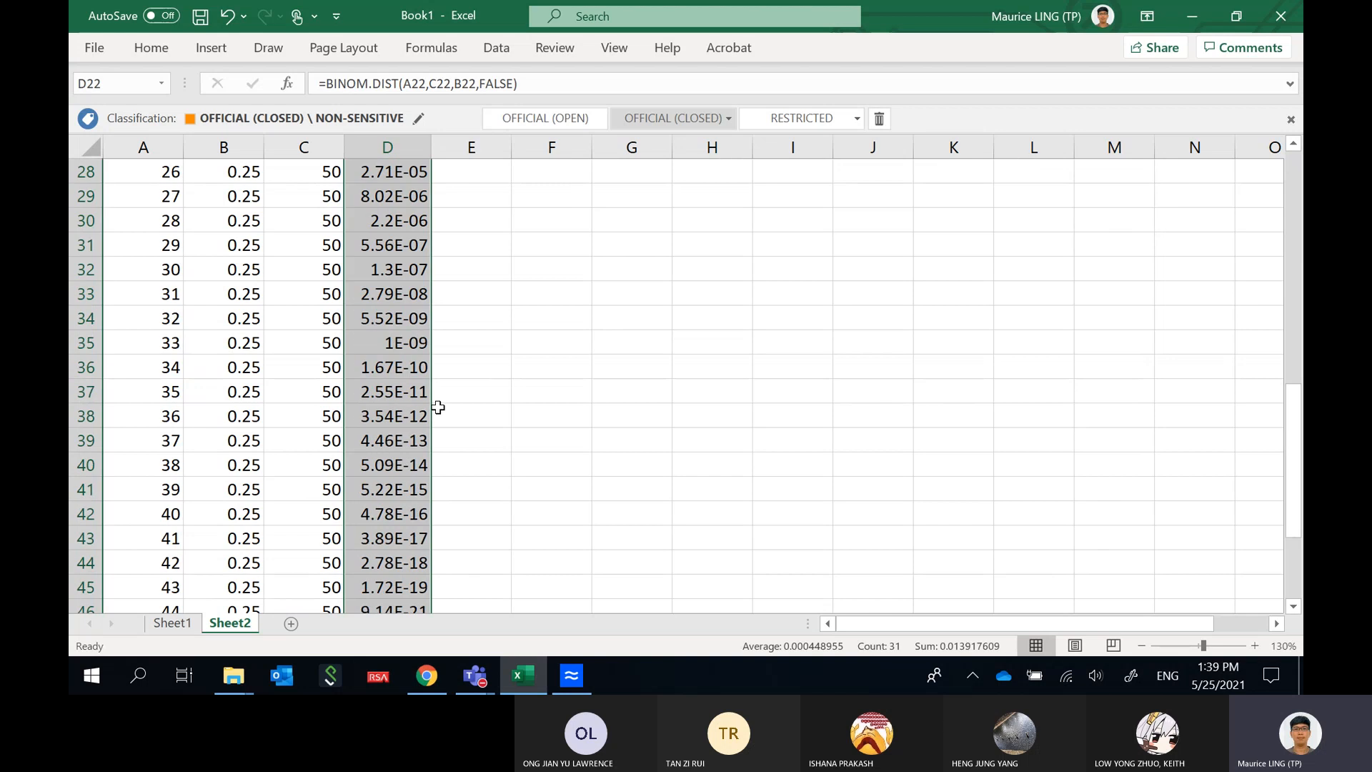
# Extend the Prob(X = r) chart's source range in columns A and D to row 52, covering marks 0 to 50.
pyautogui.scroll(13, 438, 407)
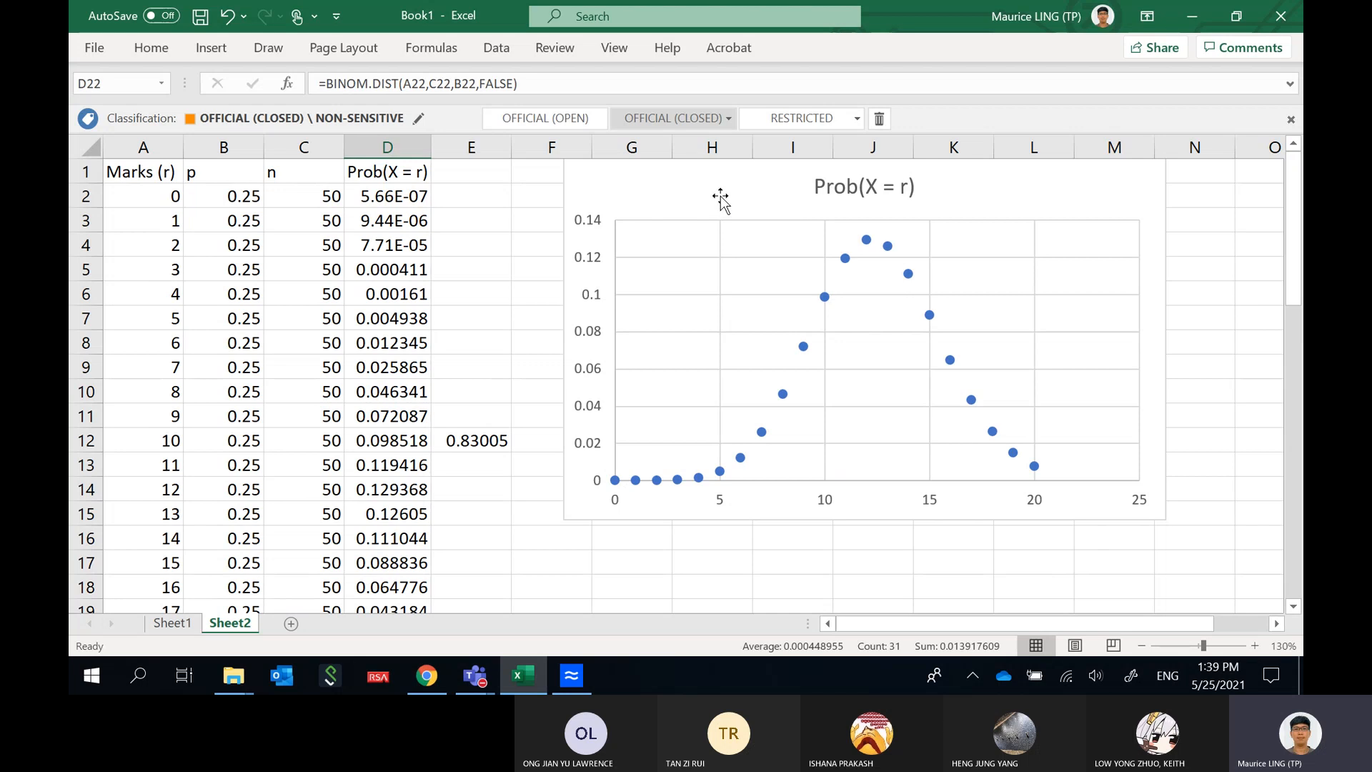
pyautogui.click(679, 218)
pyautogui.scroll(-8, 566, 294)
pyautogui.scroll(3, 500, 303)
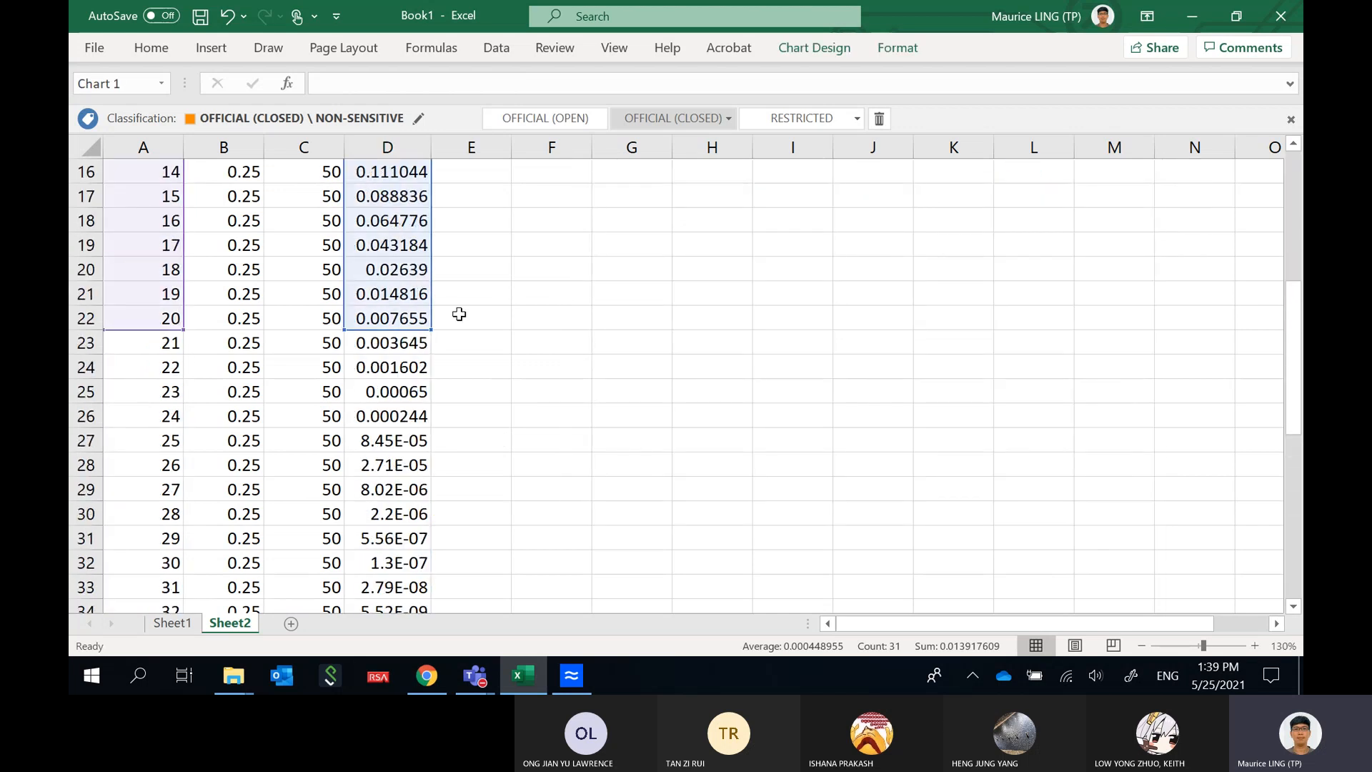
pyautogui.moveTo(427, 328); pyautogui.dragTo(431, 232)
pyautogui.scroll(16, 591, 370)
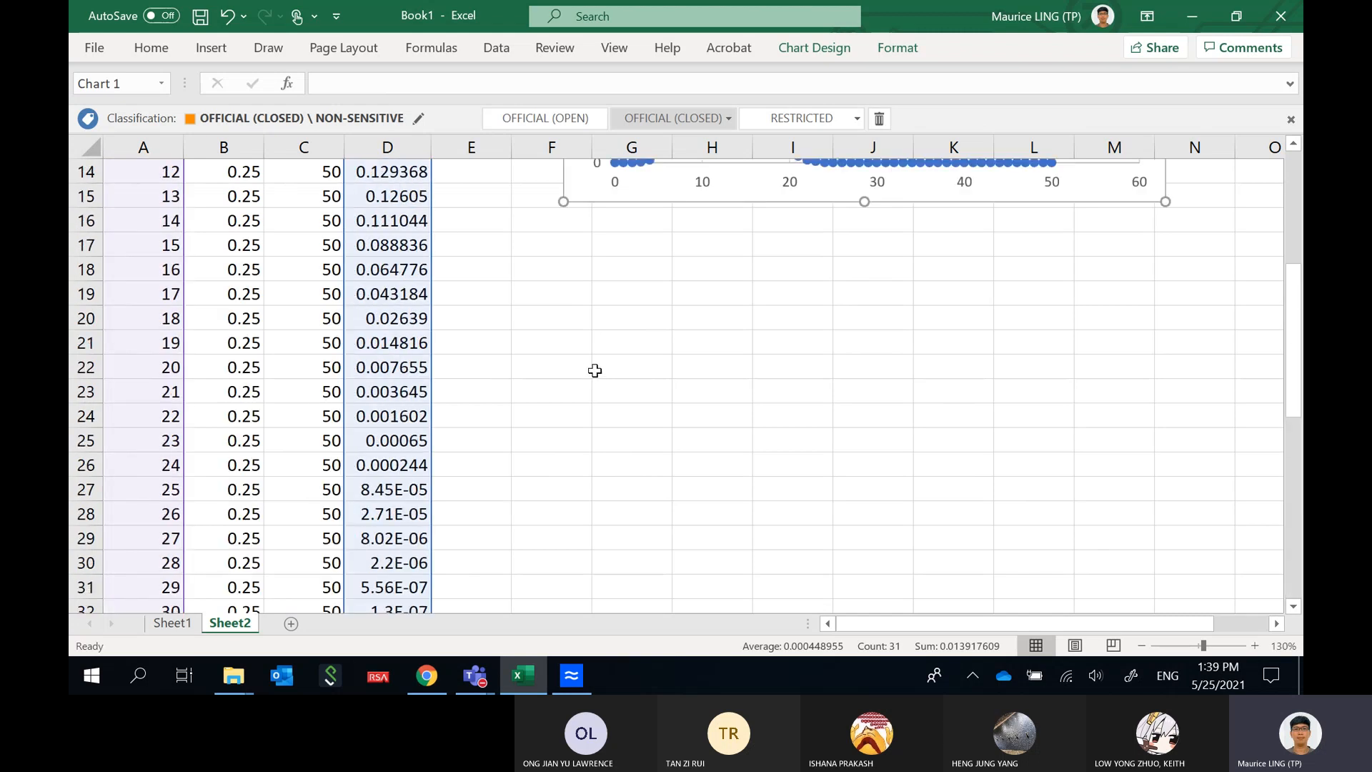
pyautogui.click(1064, 585)
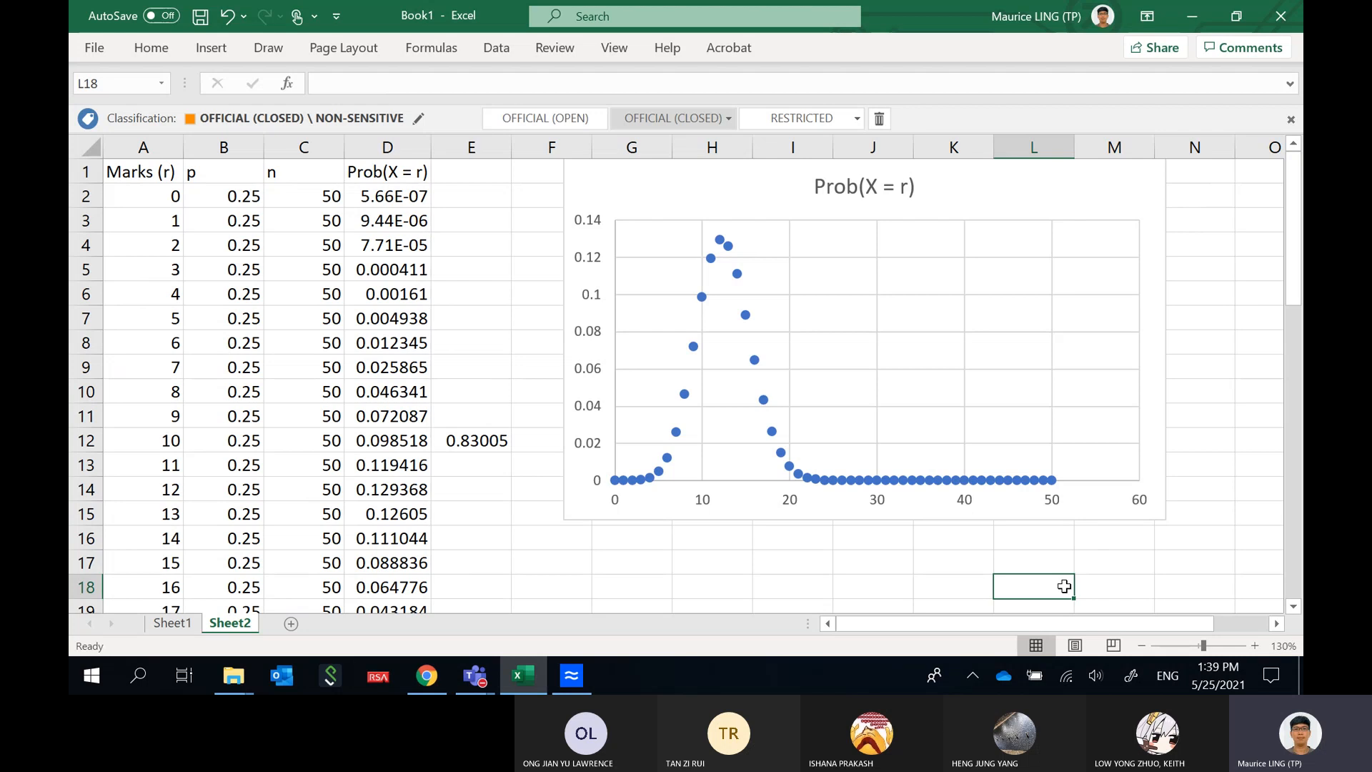
# Examine the probabilities for marks 45 to 50 in D47:D52, and the one for 45 marks in D47.
pyautogui.scroll(-14, 491, 419)
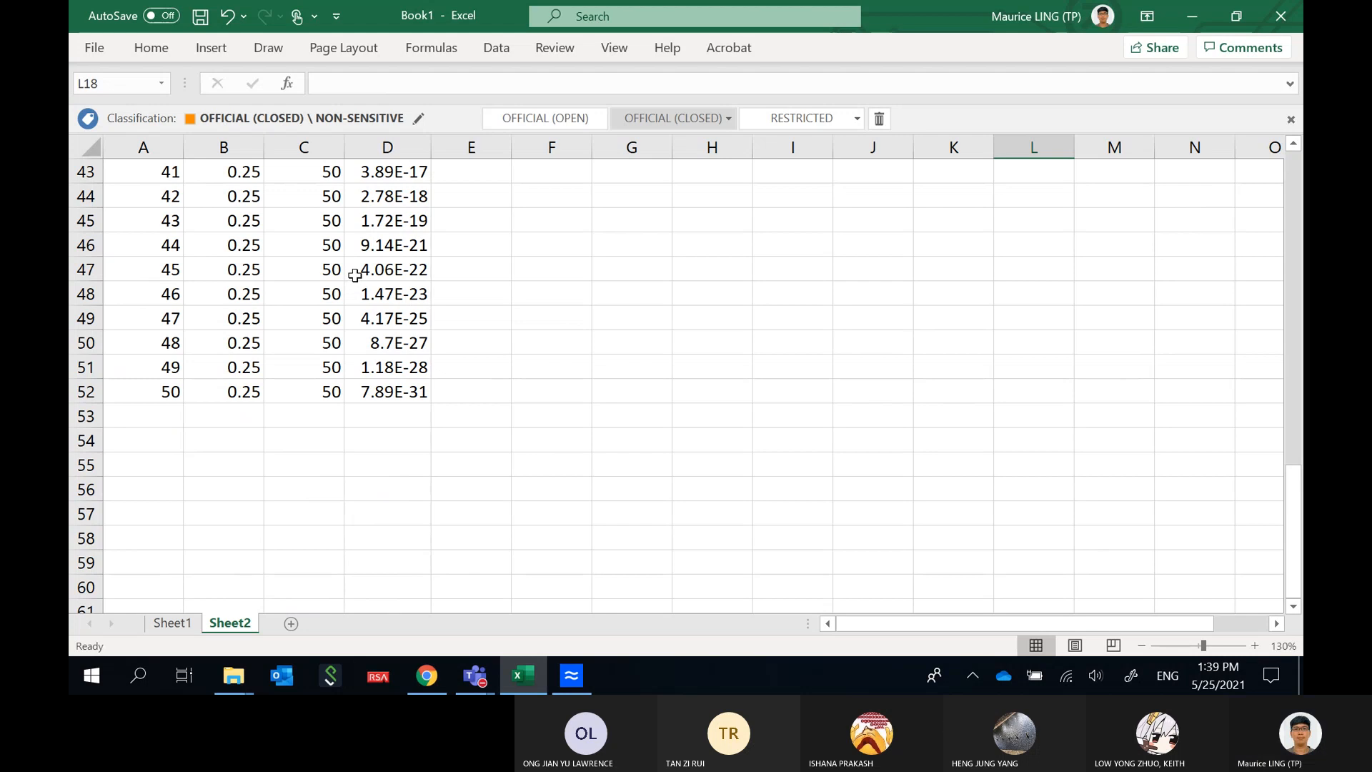
pyautogui.moveTo(359, 272); pyautogui.dragTo(373, 401)
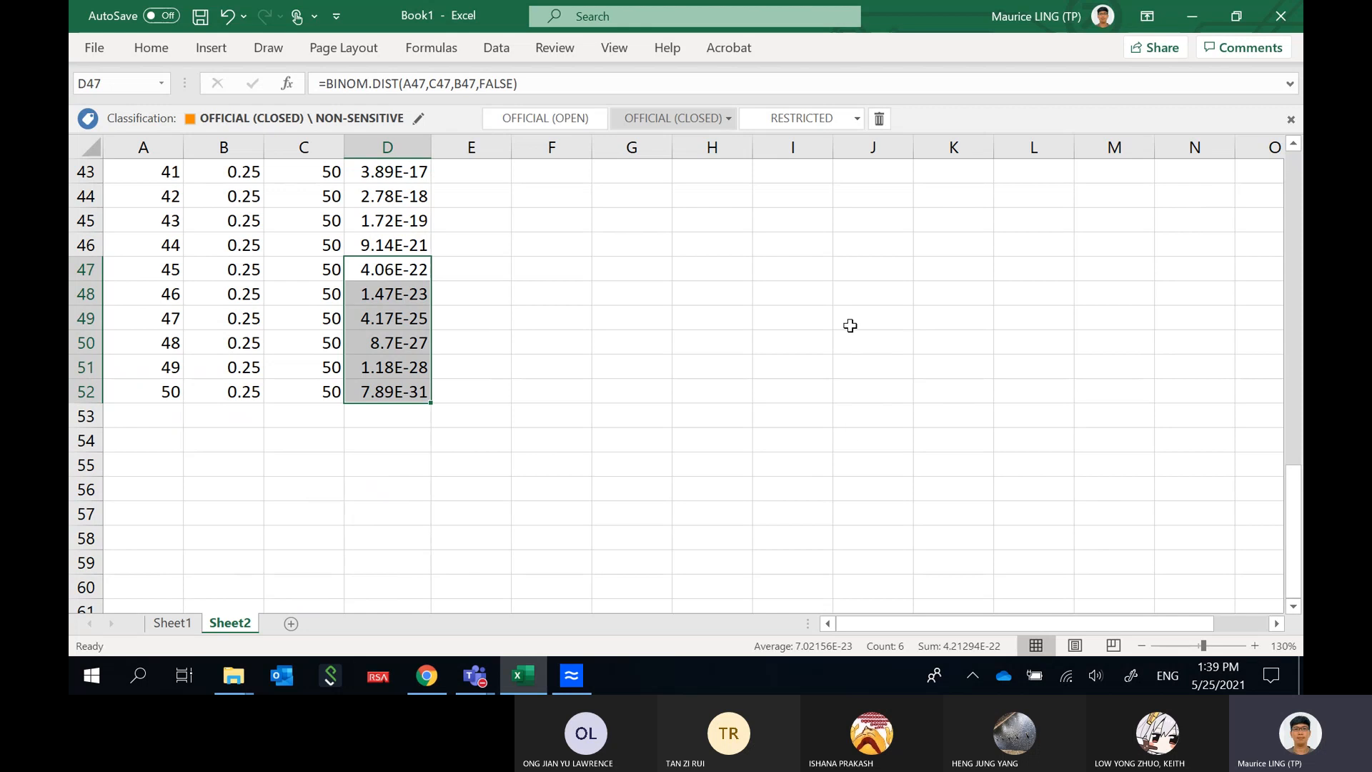
pyautogui.click(364, 269)
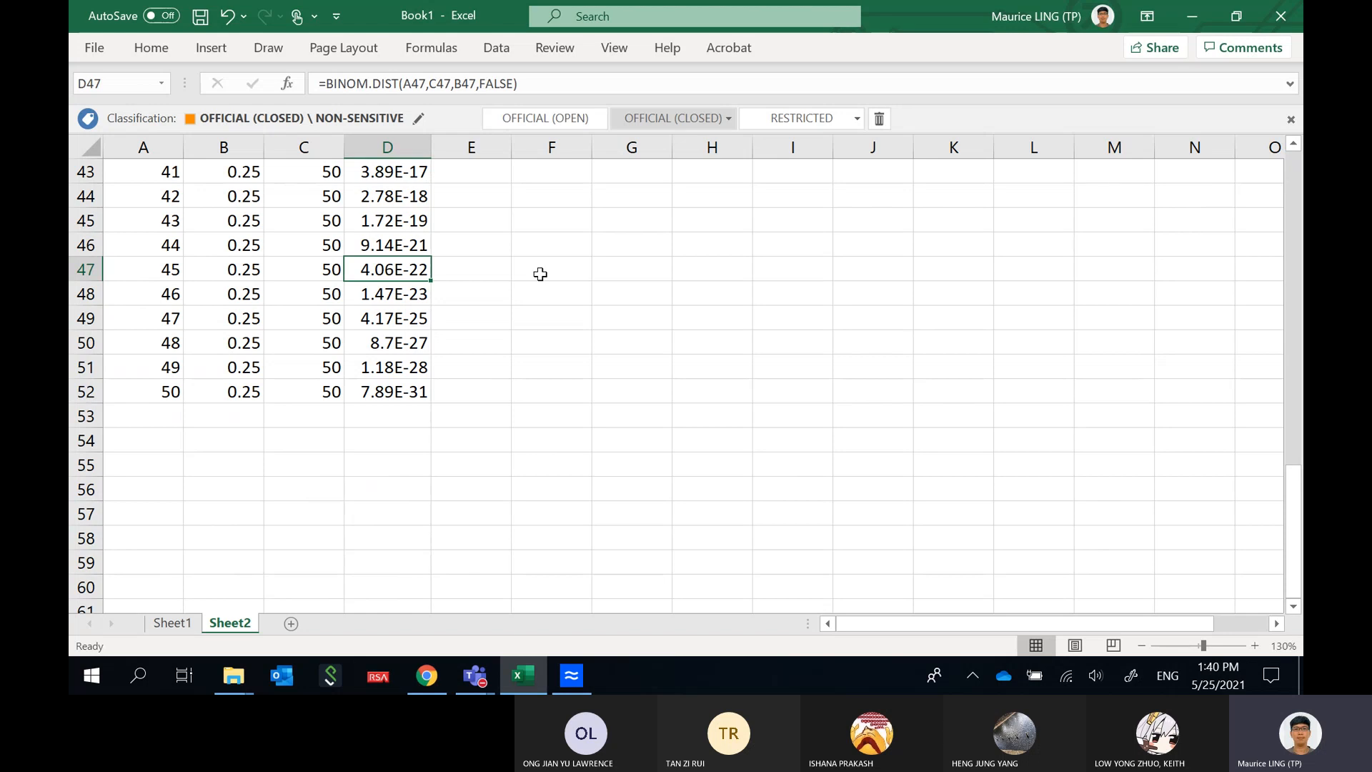
# Switch to the whiteboard and handwrite "4.06E-22" beside the test notes.
pyautogui.hotkey('alt', 'Tab')
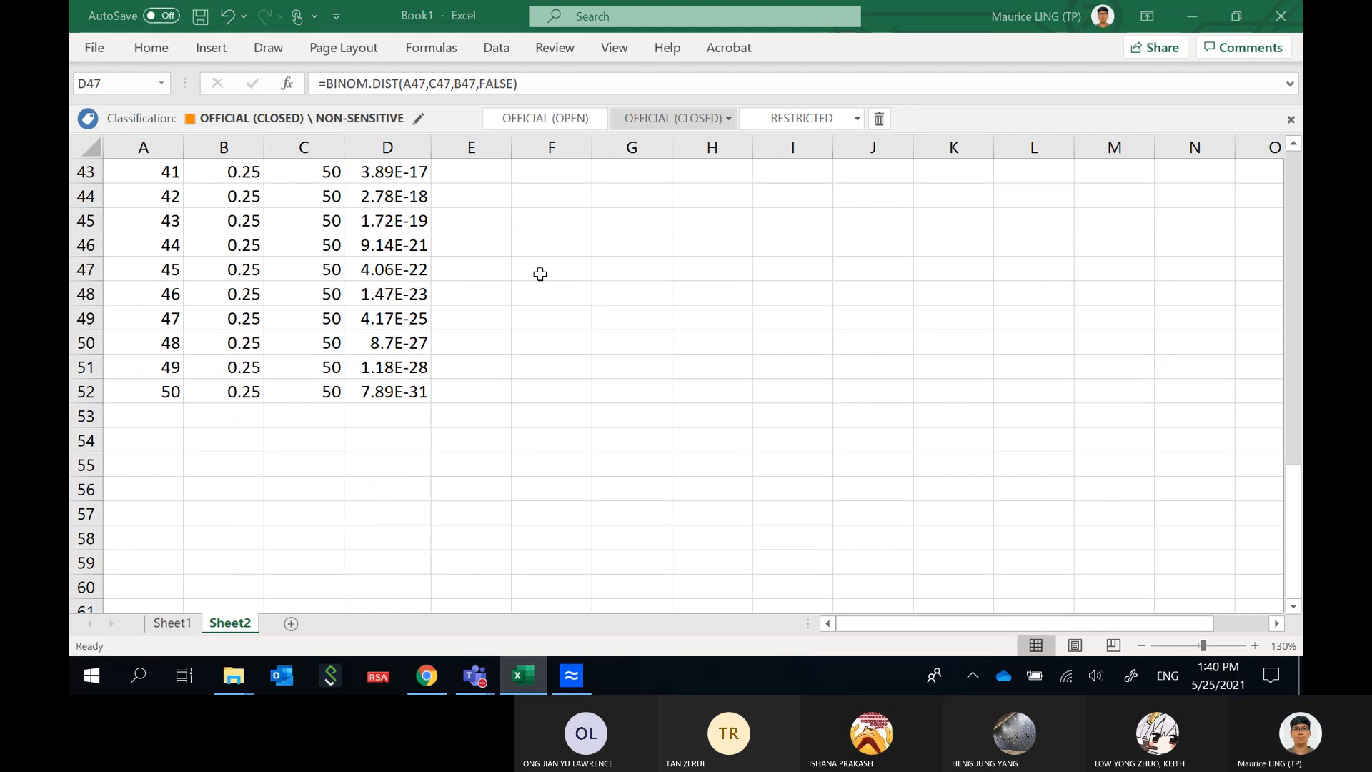
pyautogui.moveTo(628, 164)
pyautogui.mouseDown()
pyautogui.moveTo(657, 170)
pyautogui.moveTo(629, 165)
pyautogui.moveTo(645, 185)
pyautogui.moveTo(676, 178)
pyautogui.mouseUp()
pyautogui.moveTo(713, 153)
pyautogui.mouseDown()
pyautogui.moveTo(740, 169)
pyautogui.moveTo(782, 152)
pyautogui.moveTo(796, 178)
pyautogui.mouseUp()
pyautogui.moveTo(781, 164)
pyautogui.mouseDown()
pyautogui.moveTo(867, 148)
pyautogui.moveTo(879, 175)
pyautogui.mouseUp()
pyautogui.moveTo(882, 149); pyautogui.dragTo(903, 183)
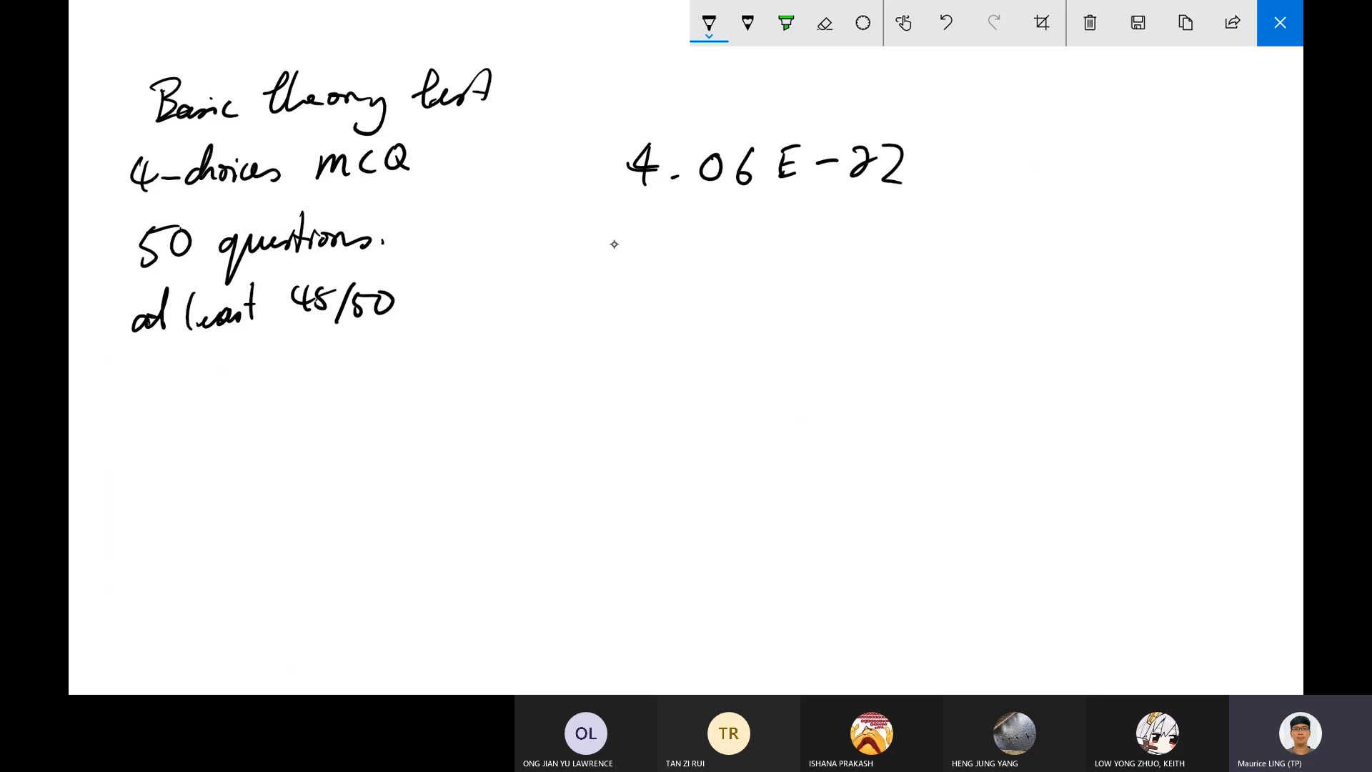
# Handwrite "= 4.06 × 10^-22" below "4.06E-22" and draw a box around the 4.06 × 10^-22 value.
pyautogui.moveTo(592, 246); pyautogui.dragTo(618, 244)
pyautogui.moveTo(593, 271); pyautogui.dragTo(618, 266)
pyautogui.moveTo(664, 230); pyautogui.dragTo(681, 257)
pyautogui.moveTo(670, 236)
pyautogui.mouseDown()
pyautogui.moveTo(671, 273)
pyautogui.moveTo(718, 239)
pyautogui.moveTo(739, 252)
pyautogui.moveTo(815, 239)
pyautogui.moveTo(827, 266)
pyautogui.mouseUp()
pyautogui.moveTo(852, 230)
pyautogui.mouseDown()
pyautogui.moveTo(850, 266)
pyautogui.moveTo(874, 223)
pyautogui.moveTo(911, 212)
pyautogui.mouseUp()
pyautogui.moveTo(918, 203); pyautogui.dragTo(968, 211)
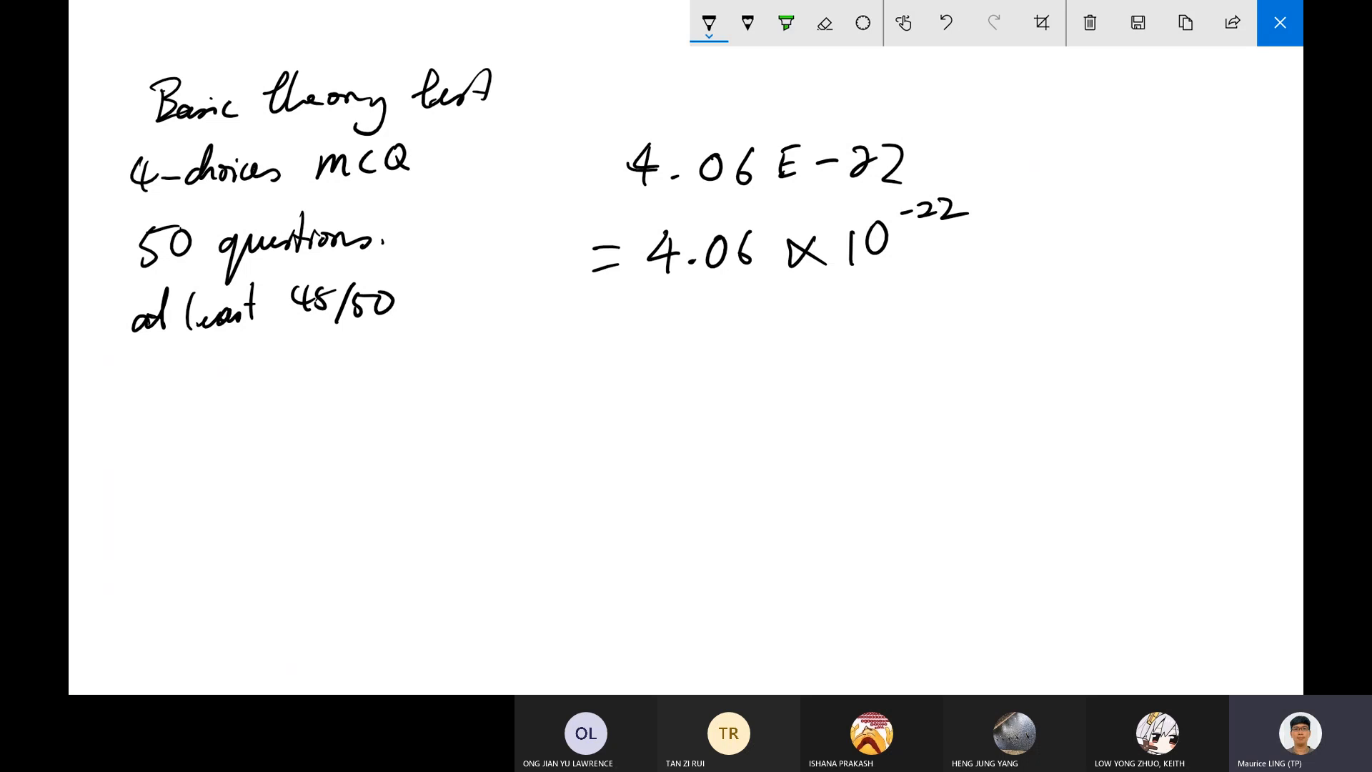
pyautogui.moveTo(633, 214)
pyautogui.mouseDown()
pyautogui.moveTo(635, 288)
pyautogui.moveTo(1012, 190)
pyautogui.moveTo(985, 264)
pyautogui.mouseUp()
pyautogui.moveTo(624, 296); pyautogui.dragTo(1020, 285)
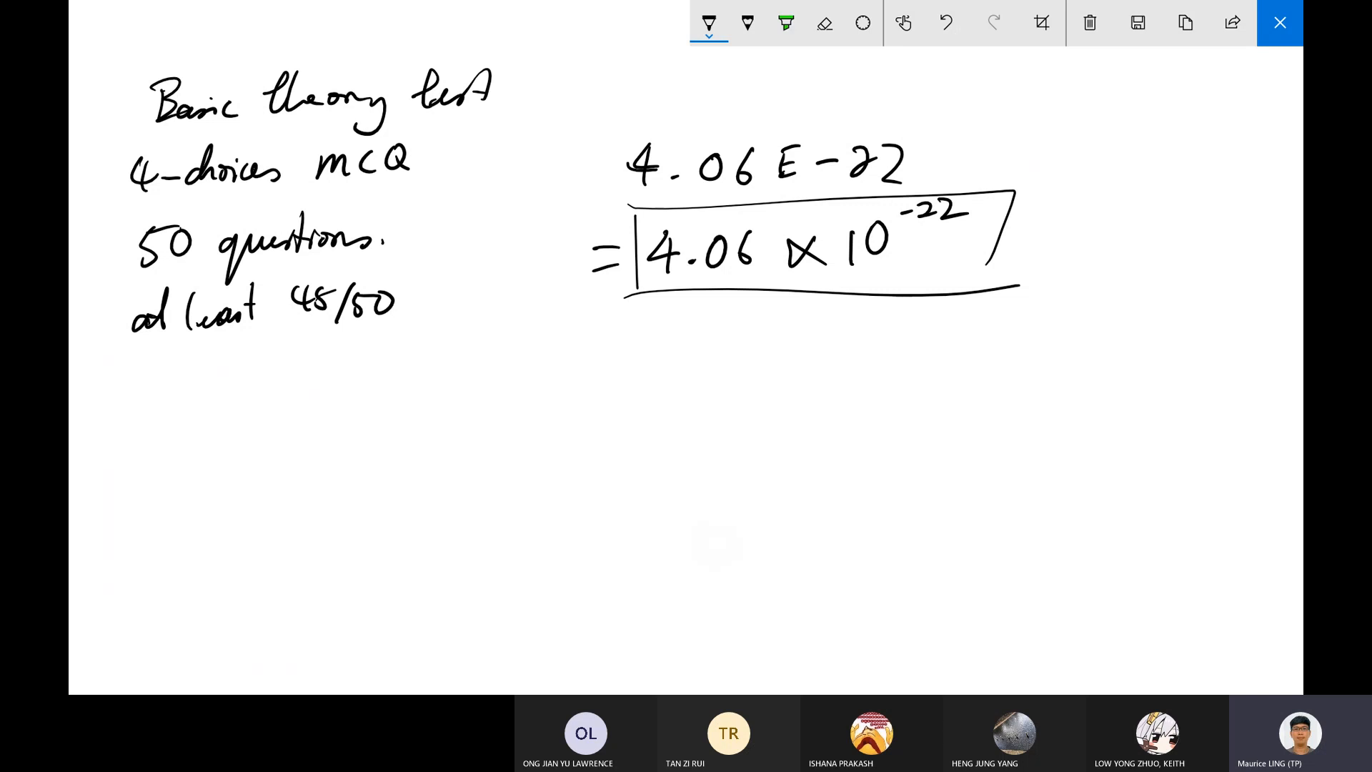
# Handwrite "1 × 10^-6" below the boxed 4.06 × 10^-22 value and circle it.
pyautogui.moveTo(550, 349)
pyautogui.mouseDown()
pyautogui.moveTo(550, 393)
pyautogui.moveTo(602, 384)
pyautogui.mouseUp()
pyautogui.moveTo(600, 353); pyautogui.dragTo(573, 384)
pyautogui.moveTo(633, 349)
pyautogui.mouseDown()
pyautogui.moveTo(624, 384)
pyautogui.moveTo(690, 344)
pyautogui.mouseUp()
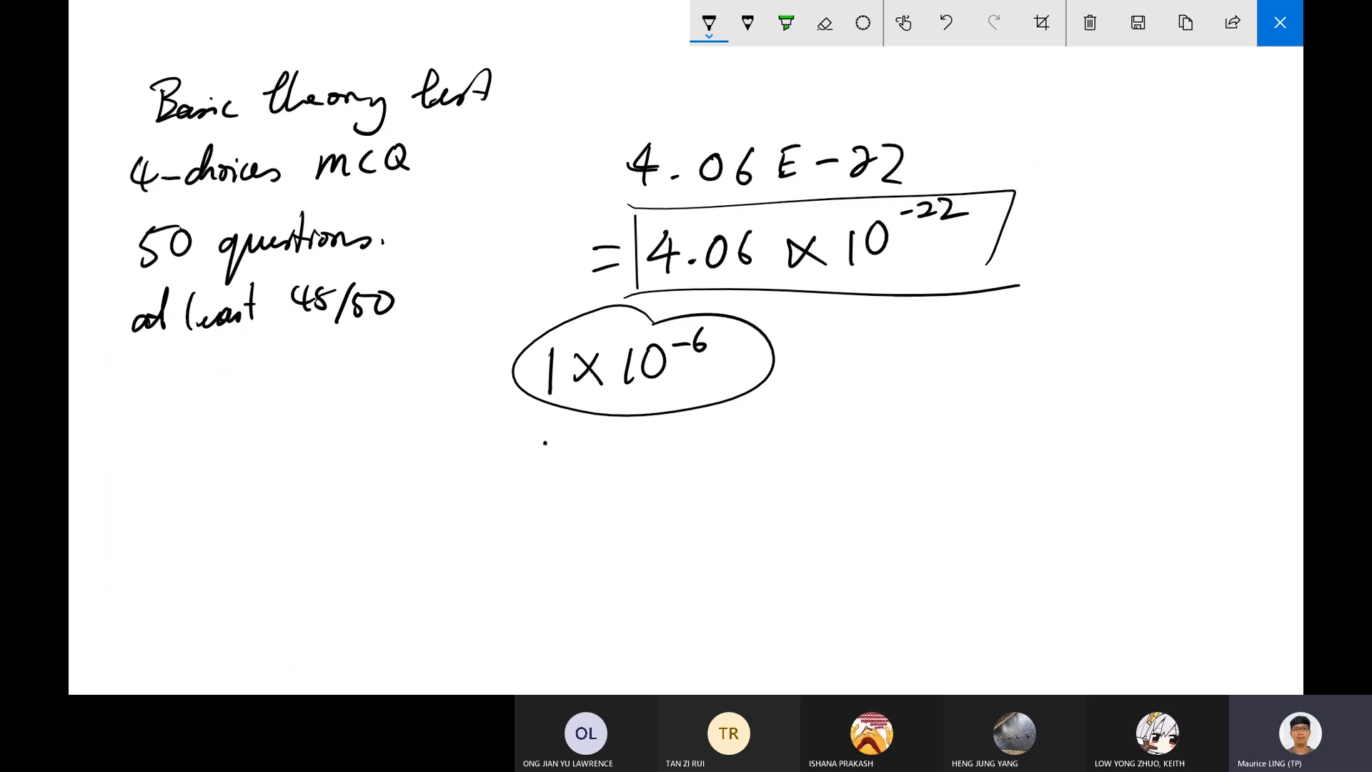
# Handwrite "1 × 10^-10" below the circled 1 × 10^-6 and draw a circle around it.
pyautogui.moveTo(544, 441)
pyautogui.mouseDown()
pyautogui.moveTo(539, 487)
pyautogui.moveTo(586, 483)
pyautogui.mouseUp()
pyautogui.moveTo(584, 446)
pyautogui.mouseDown()
pyautogui.moveTo(562, 483)
pyautogui.moveTo(605, 483)
pyautogui.mouseUp()
pyautogui.moveTo(623, 442)
pyautogui.mouseDown()
pyautogui.moveTo(622, 482)
pyautogui.moveTo(641, 438)
pyautogui.moveTo(666, 432)
pyautogui.moveTo(666, 442)
pyautogui.mouseUp()
pyautogui.moveTo(683, 424); pyautogui.dragTo(681, 425)
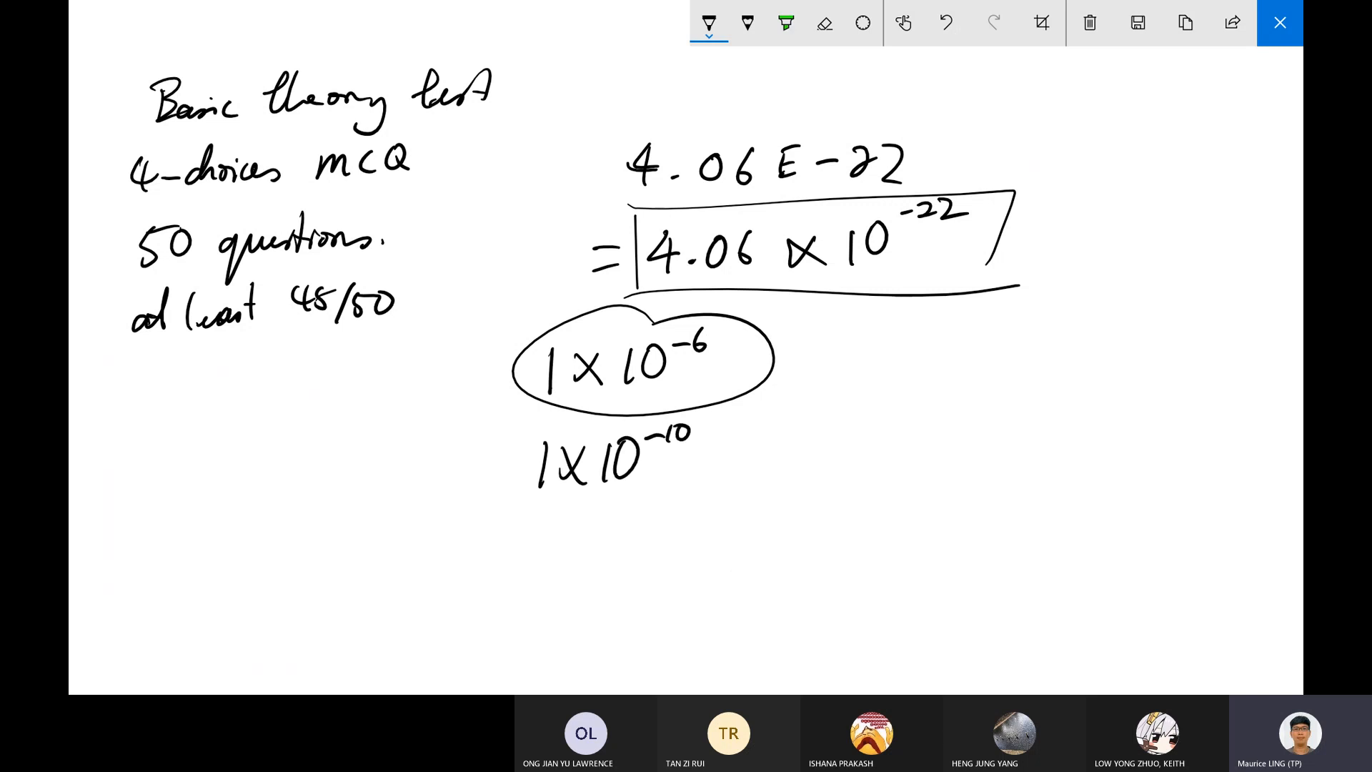
pyautogui.moveTo(587, 420)
pyautogui.mouseDown()
pyautogui.moveTo(550, 417)
pyautogui.moveTo(718, 466)
pyautogui.moveTo(652, 421)
pyautogui.mouseUp()
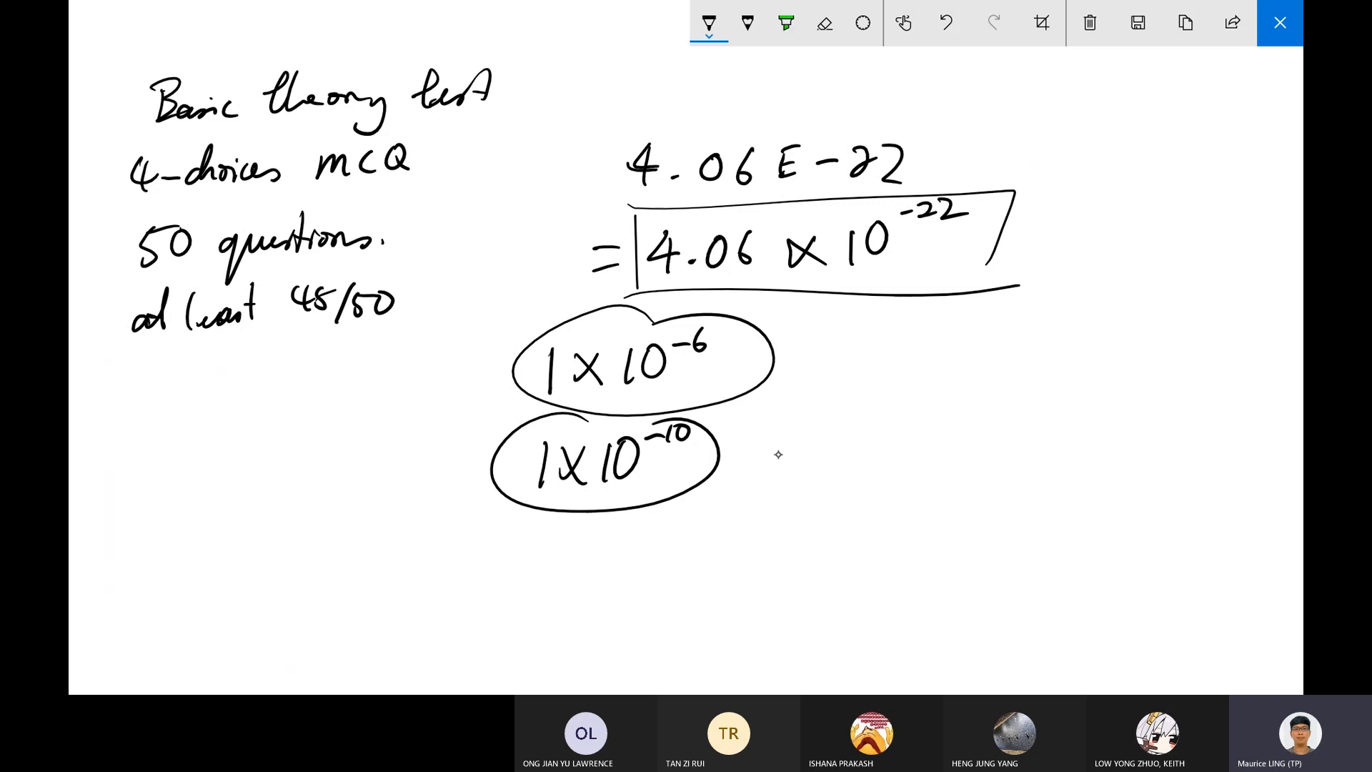
# Handwrite "Once in the lifetime of this universe" beside the circled 1 × 10^-10.
pyautogui.moveTo(784, 433)
pyautogui.mouseDown()
pyautogui.moveTo(780, 478)
pyautogui.moveTo(850, 464)
pyautogui.moveTo(852, 448)
pyautogui.moveTo(861, 462)
pyautogui.moveTo(912, 448)
pyautogui.moveTo(921, 461)
pyautogui.mouseUp()
pyautogui.moveTo(945, 423)
pyautogui.mouseDown()
pyautogui.moveTo(977, 415)
pyautogui.moveTo(944, 464)
pyautogui.moveTo(1002, 456)
pyautogui.mouseUp()
pyautogui.moveTo(789, 500)
pyautogui.mouseDown()
pyautogui.moveTo(764, 537)
pyautogui.moveTo(810, 570)
pyautogui.moveTo(843, 511)
pyautogui.moveTo(832, 545)
pyautogui.moveTo(898, 521)
pyautogui.moveTo(929, 565)
pyautogui.mouseUp()
pyautogui.moveTo(955, 509); pyautogui.dragTo(984, 504)
pyautogui.moveTo(982, 482)
pyautogui.mouseDown()
pyautogui.moveTo(1002, 521)
pyautogui.moveTo(1087, 500)
pyautogui.moveTo(1143, 511)
pyautogui.moveTo(1195, 480)
pyautogui.mouseUp()
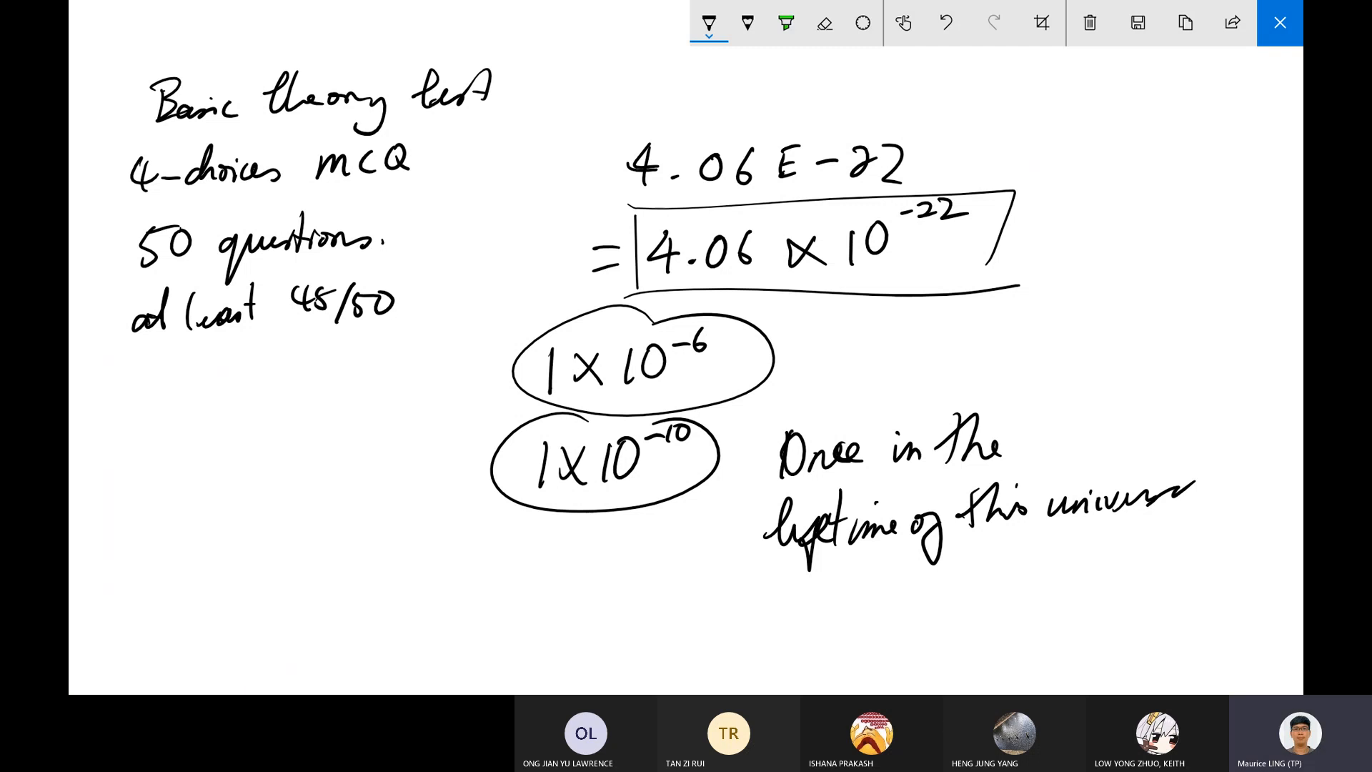
# Return to Excel and check the sum of the probabilities in D47:D52, then review the Prob(X = r) chart.
pyautogui.click(1294, 10)
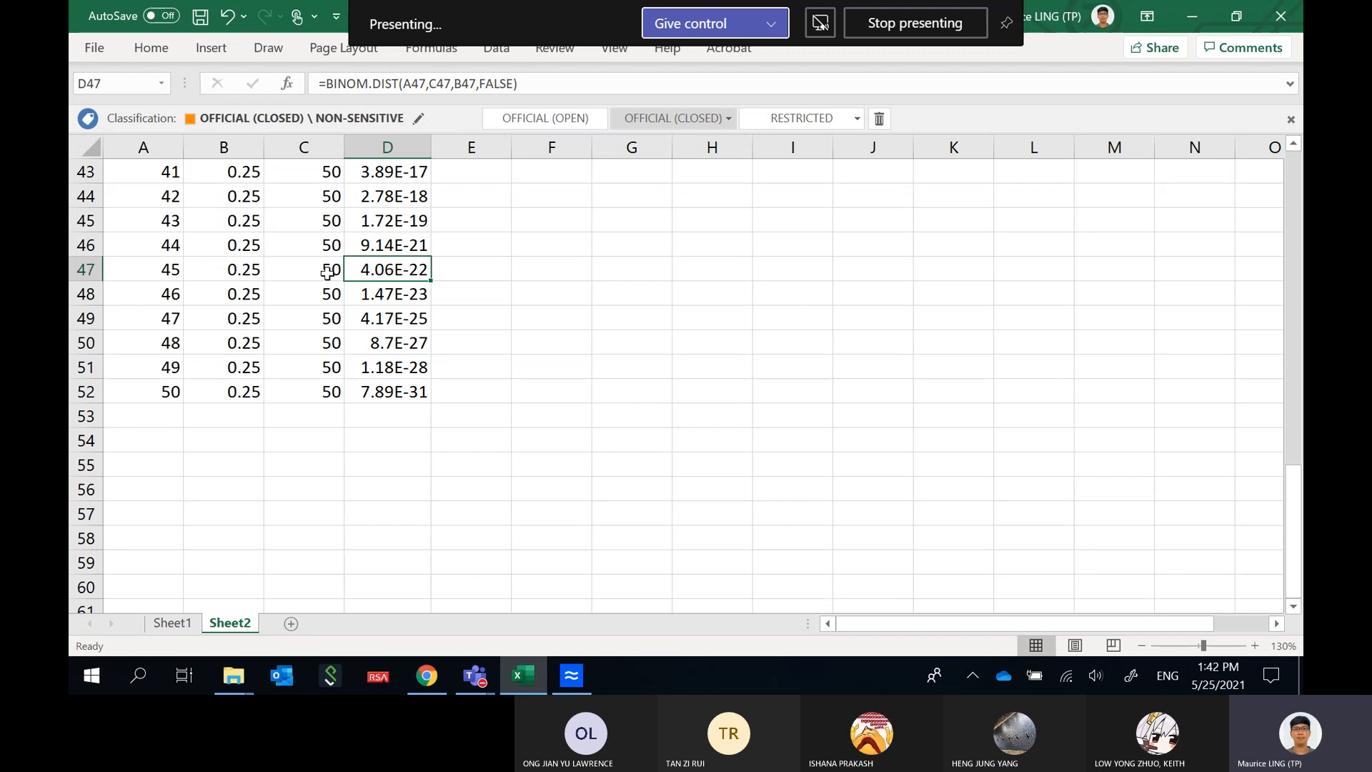
pyautogui.moveTo(371, 288); pyautogui.dragTo(368, 391)
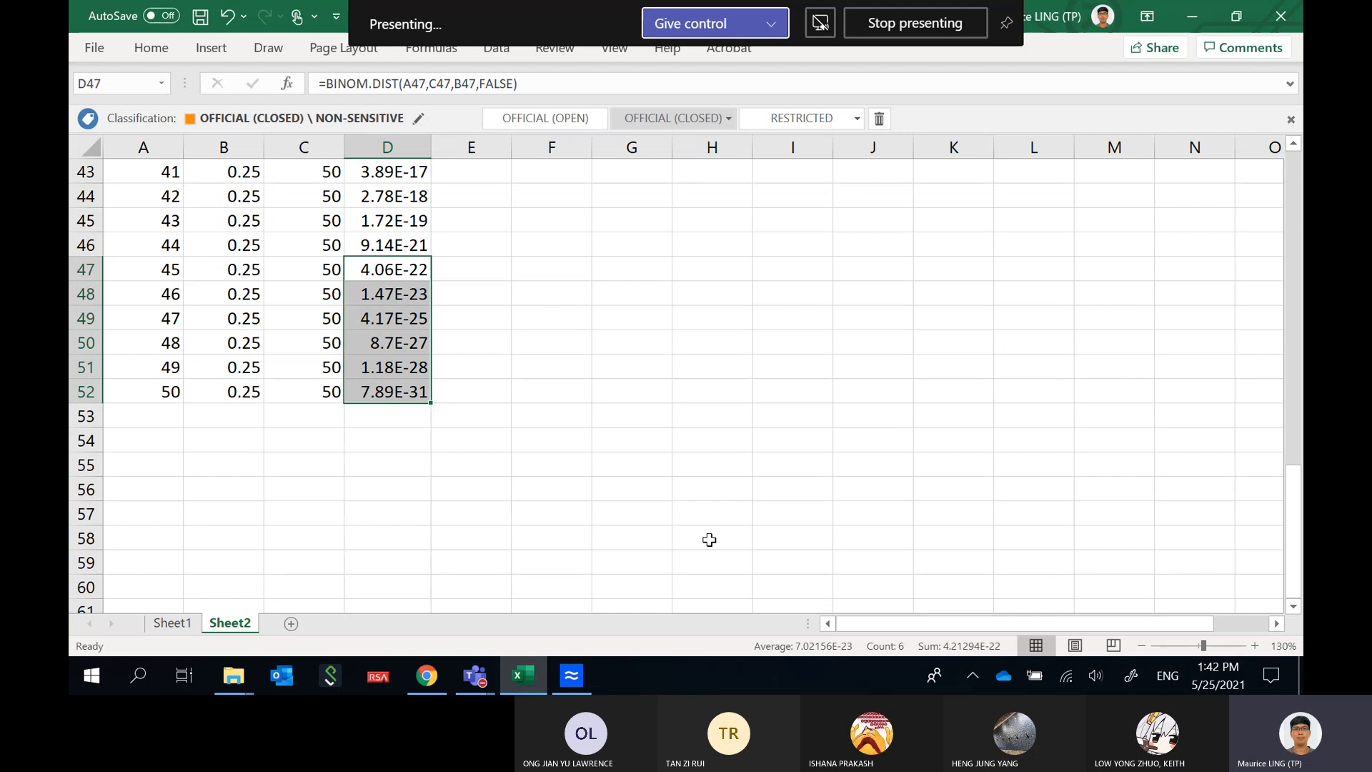
pyautogui.scroll(7, 708, 540)
pyautogui.scroll(7, 708, 539)
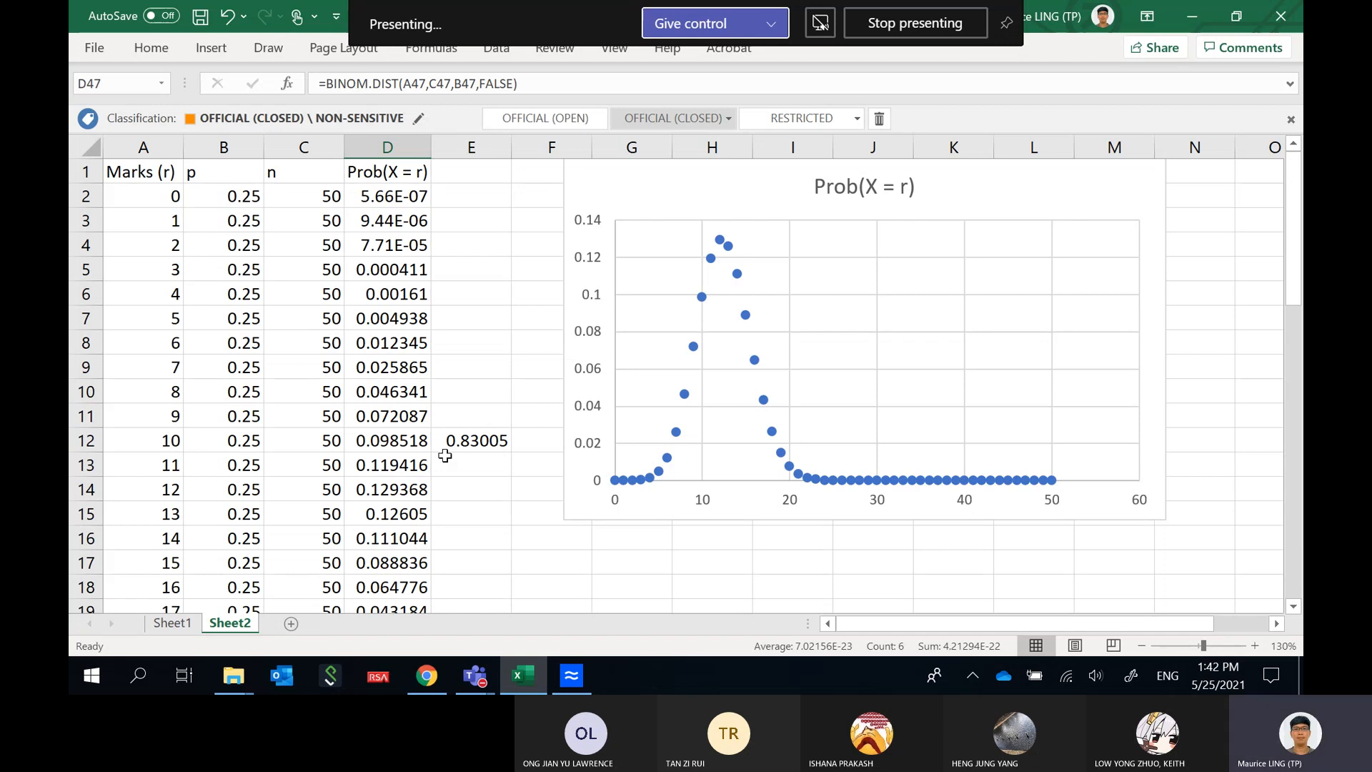
# Add a new worksheet and open the diabetes workbook from the Lab 2 Contingency Table (Excel) folder.
pyautogui.click(290, 624)
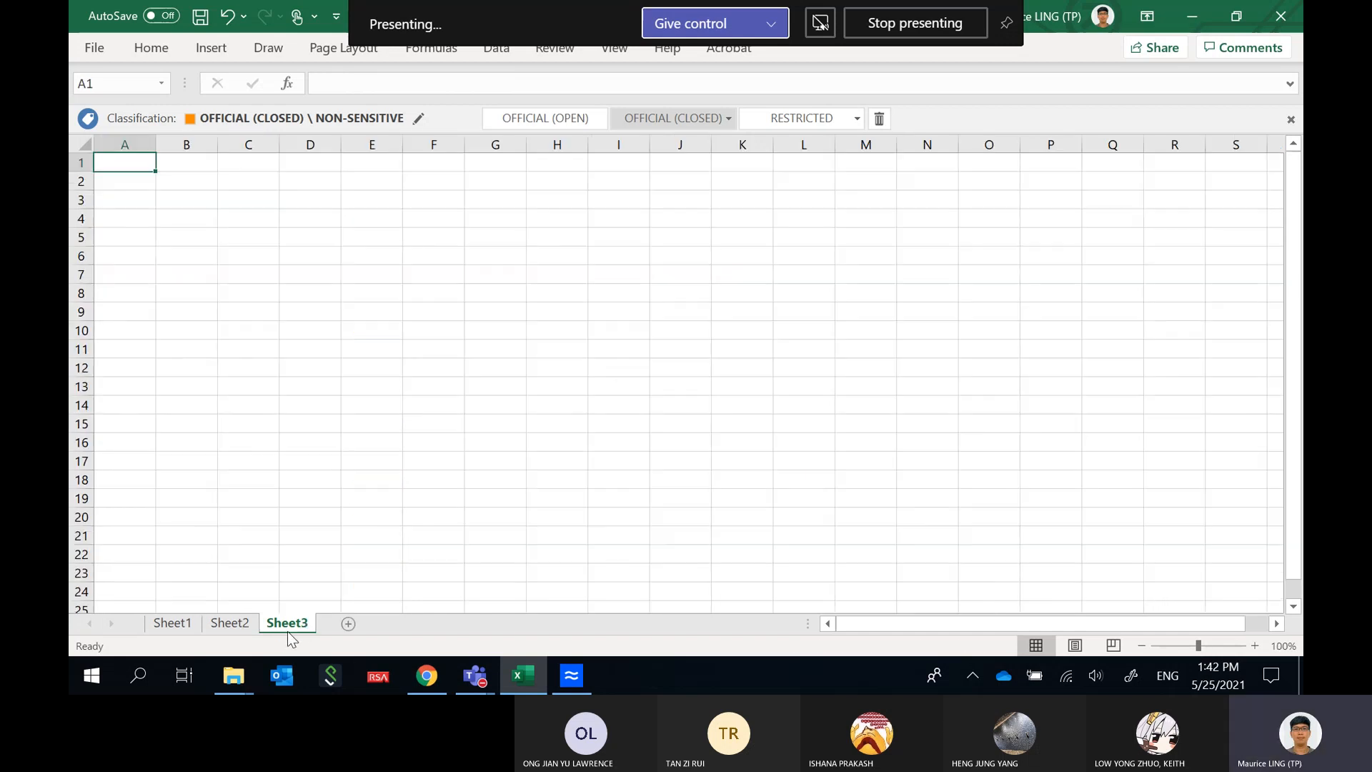
pyautogui.click(233, 675)
pyautogui.click(386, 597)
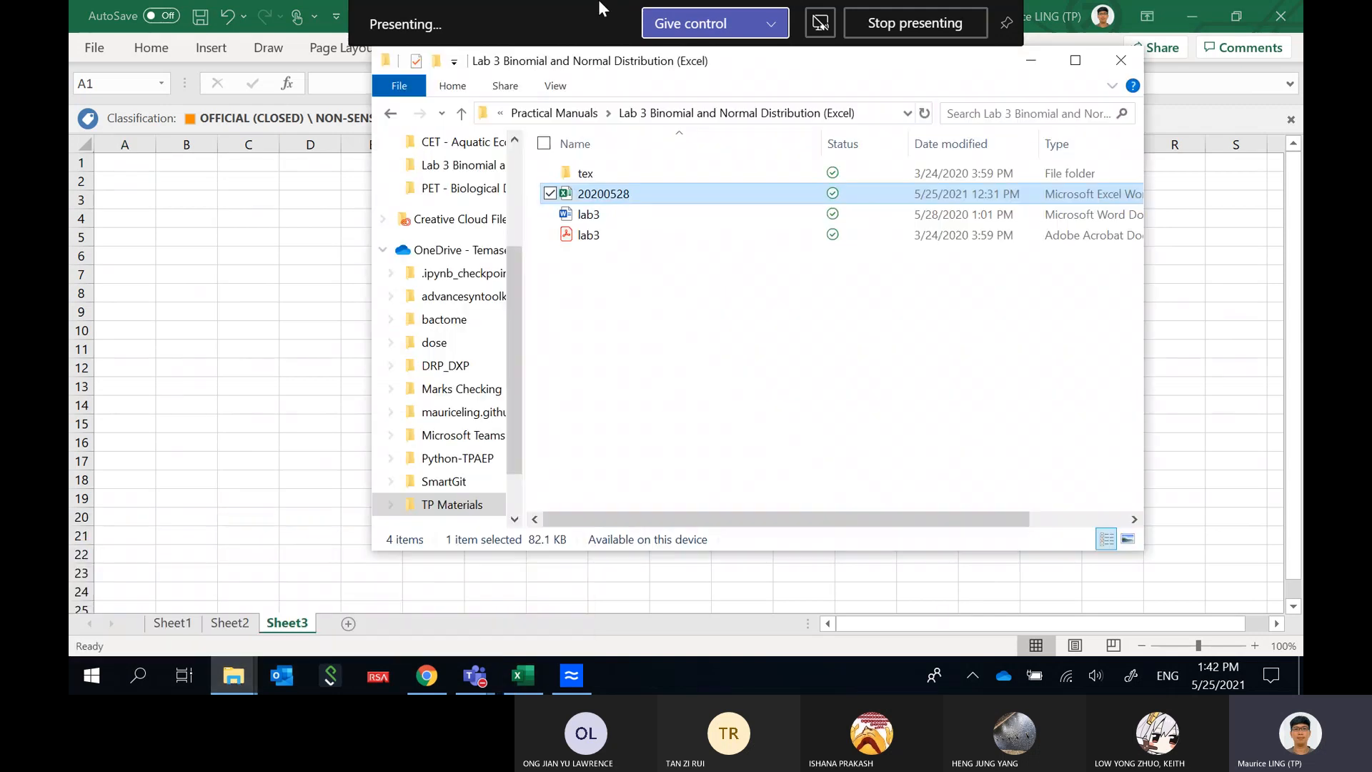
pyautogui.click(580, 113)
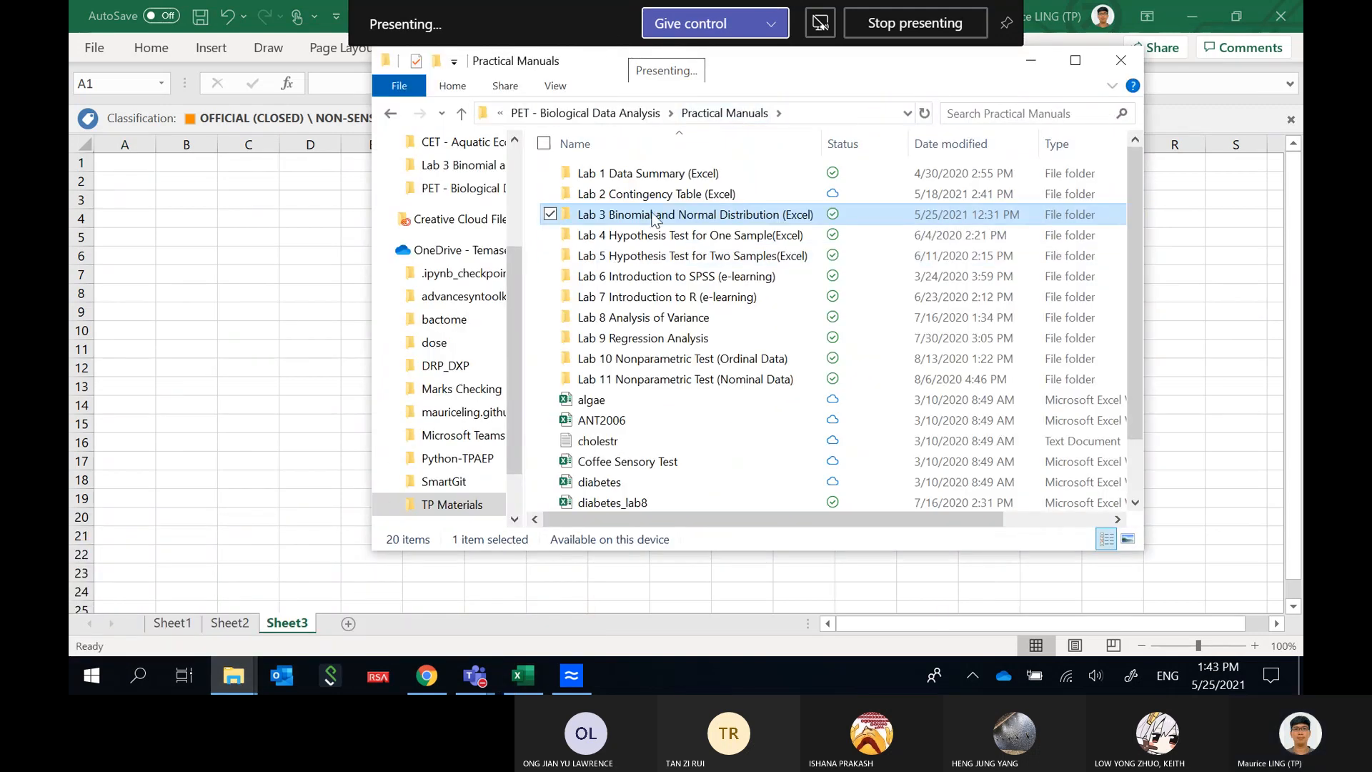
pyautogui.doubleClick(619, 193)
pyautogui.doubleClick(600, 215)
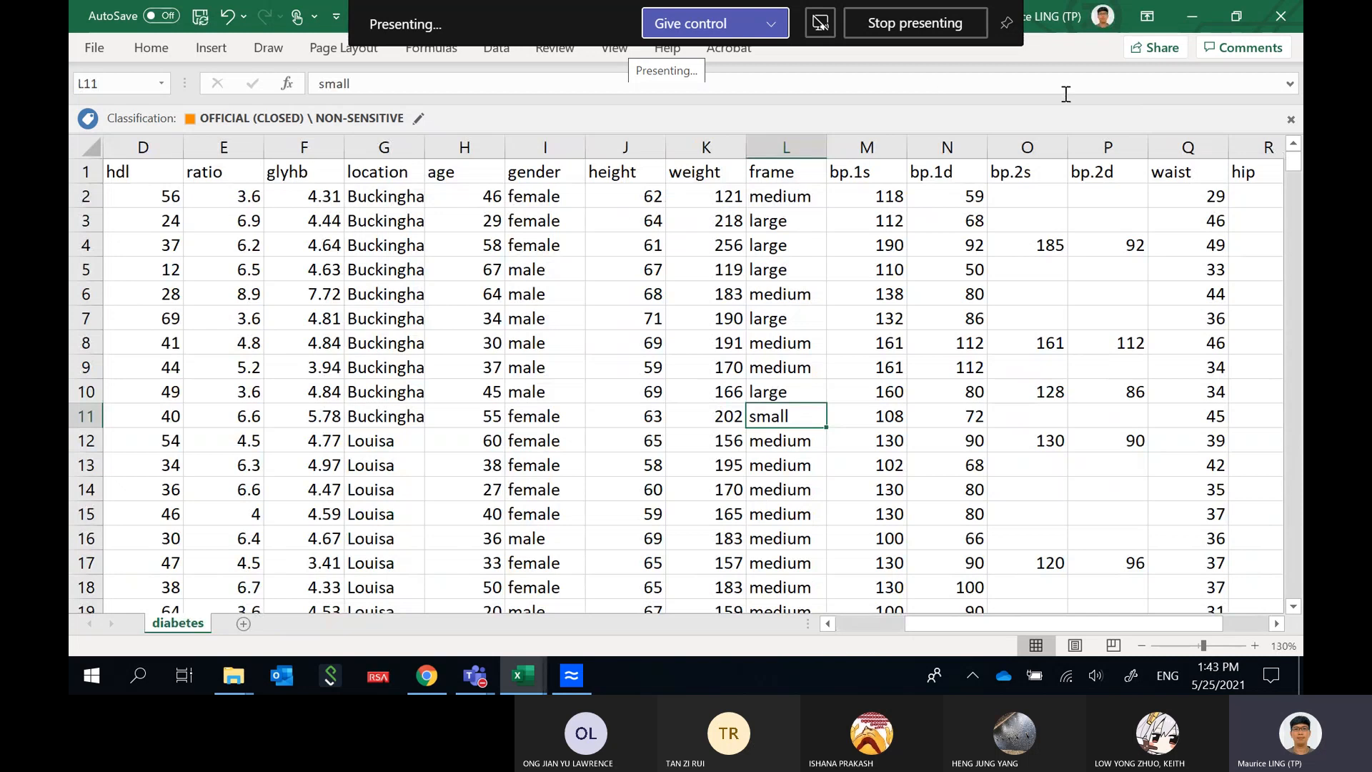
# Copy the waist column Q from the diabetes workbook into column A of Sheet3 in Book1.
pyautogui.click(1200, 146)
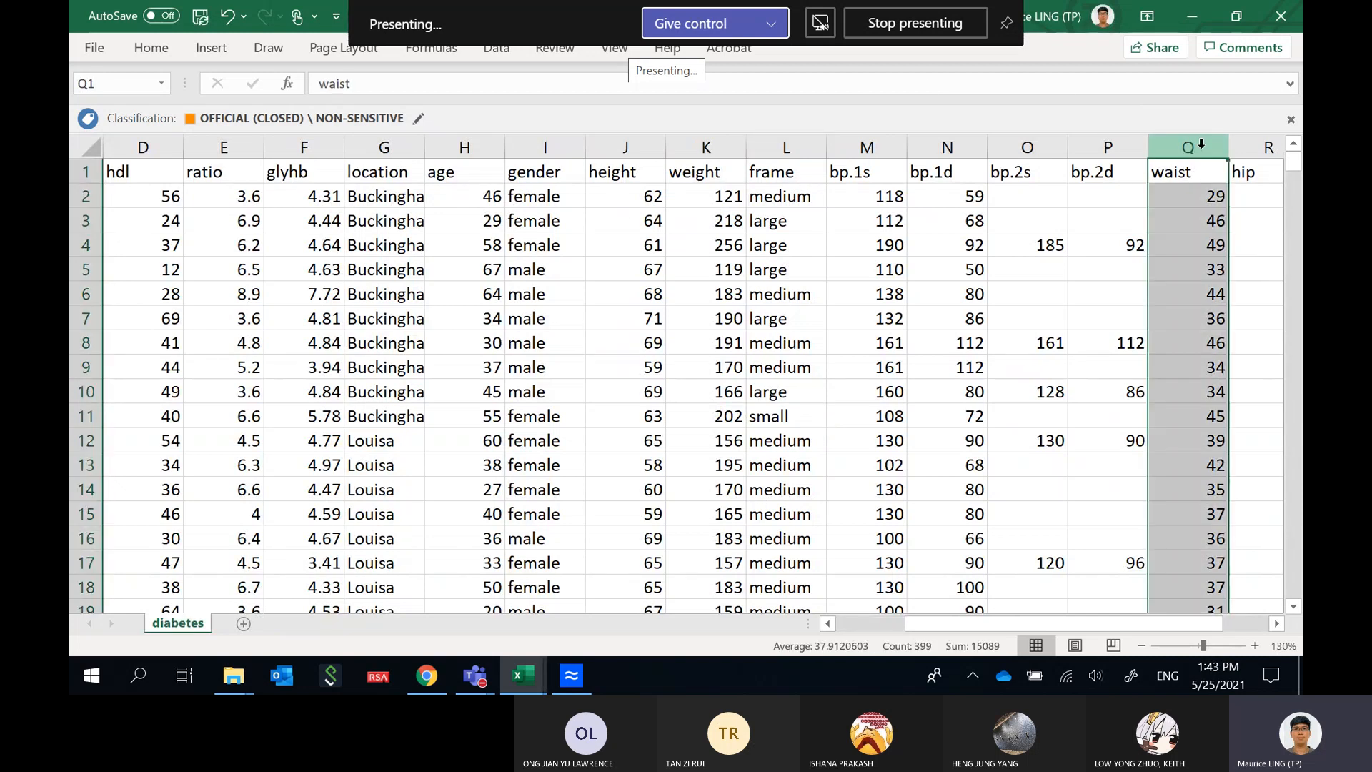
pyautogui.hotkey('ctrl', 'c')
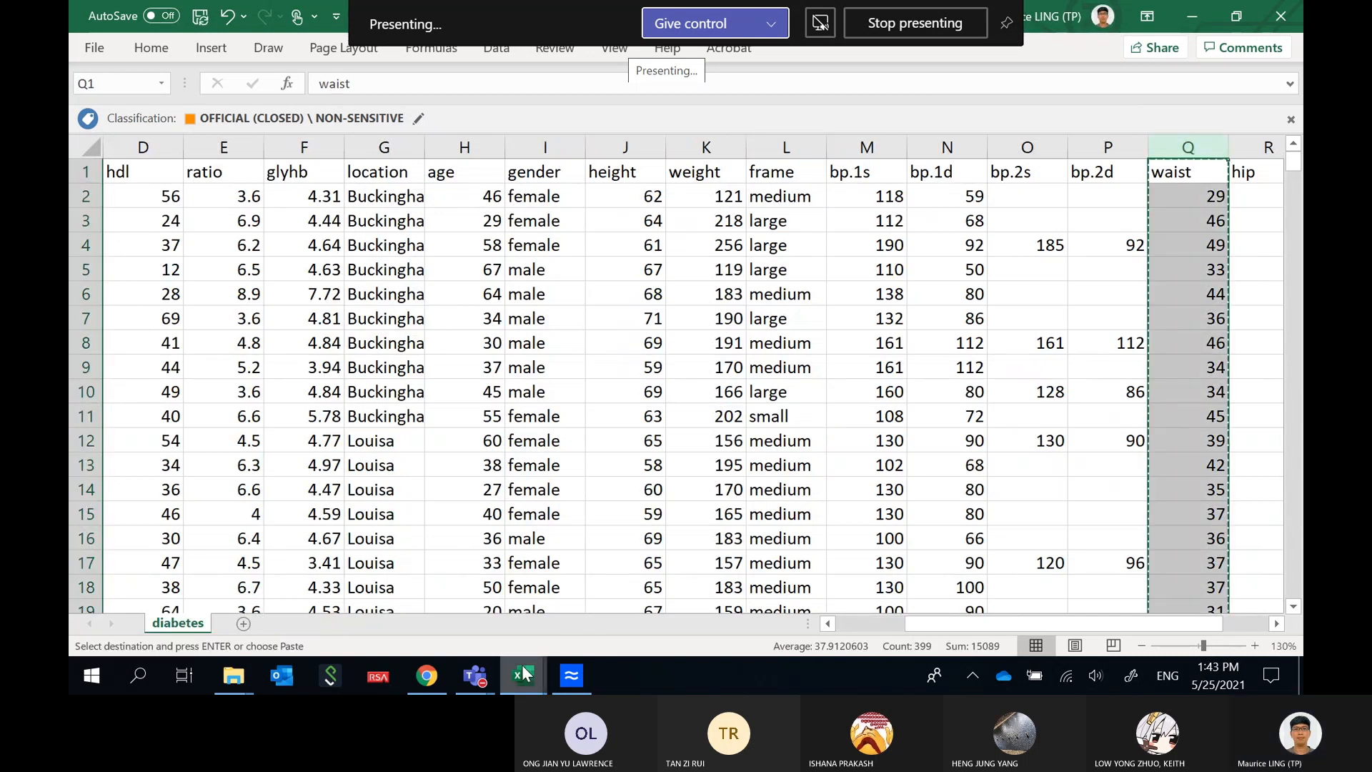
pyautogui.moveTo(523, 675)
pyautogui.click(460, 599)
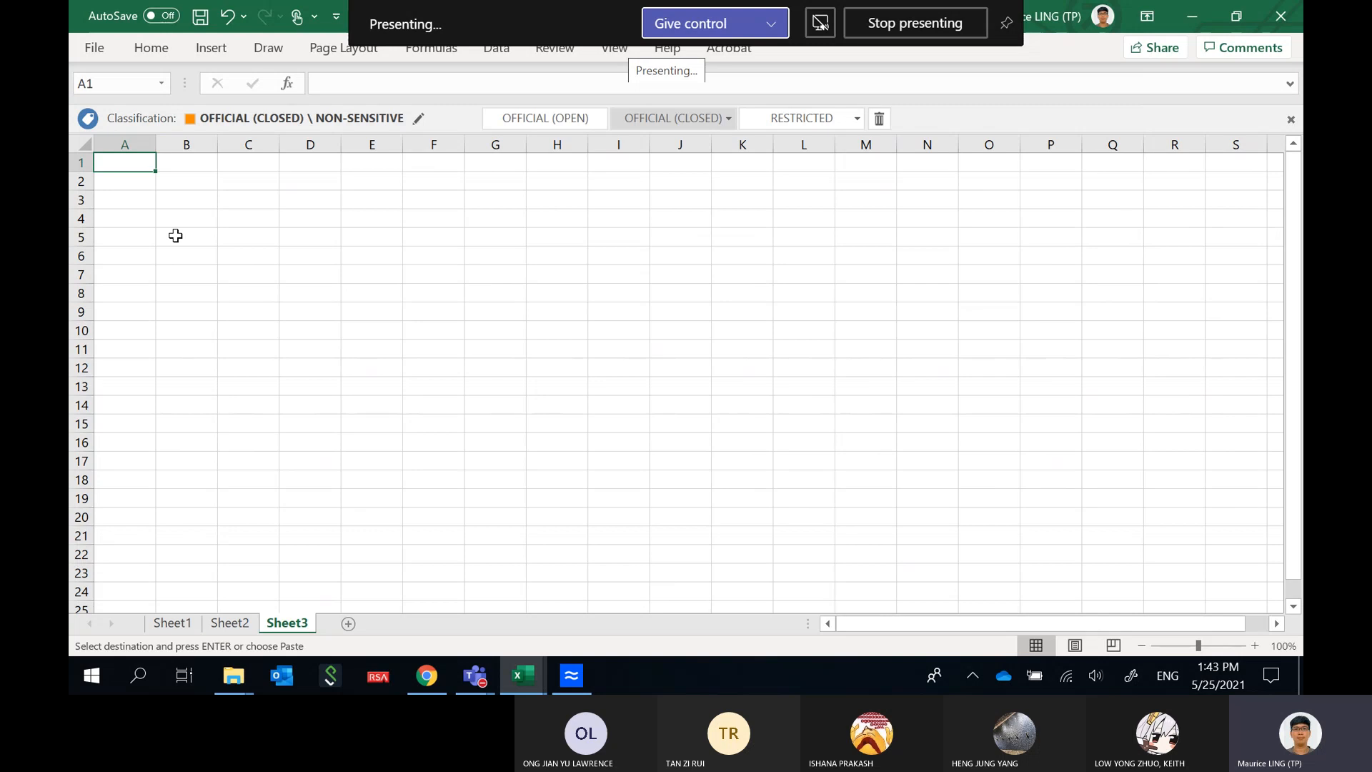
pyautogui.hotkey('ctrl', 'v')
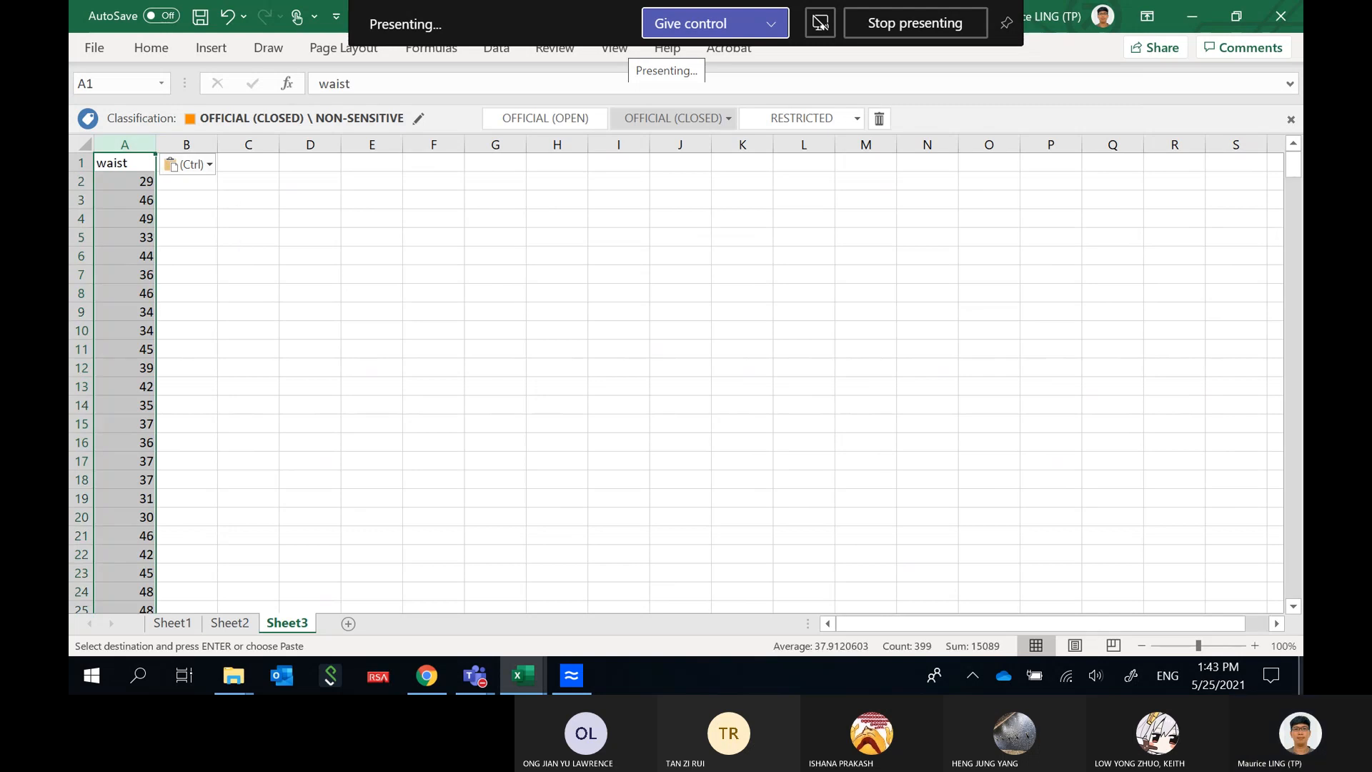
pyautogui.click(1254, 646)
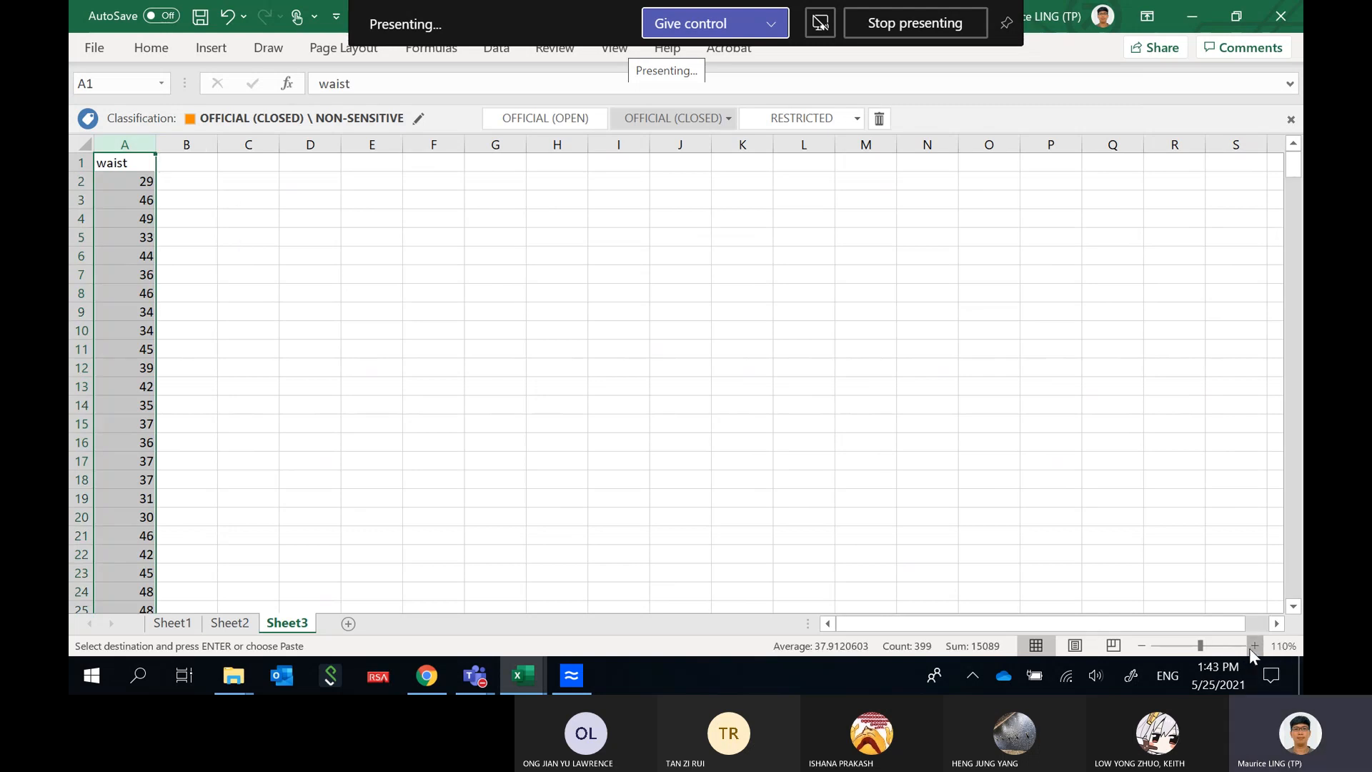
pyautogui.click(1254, 646)
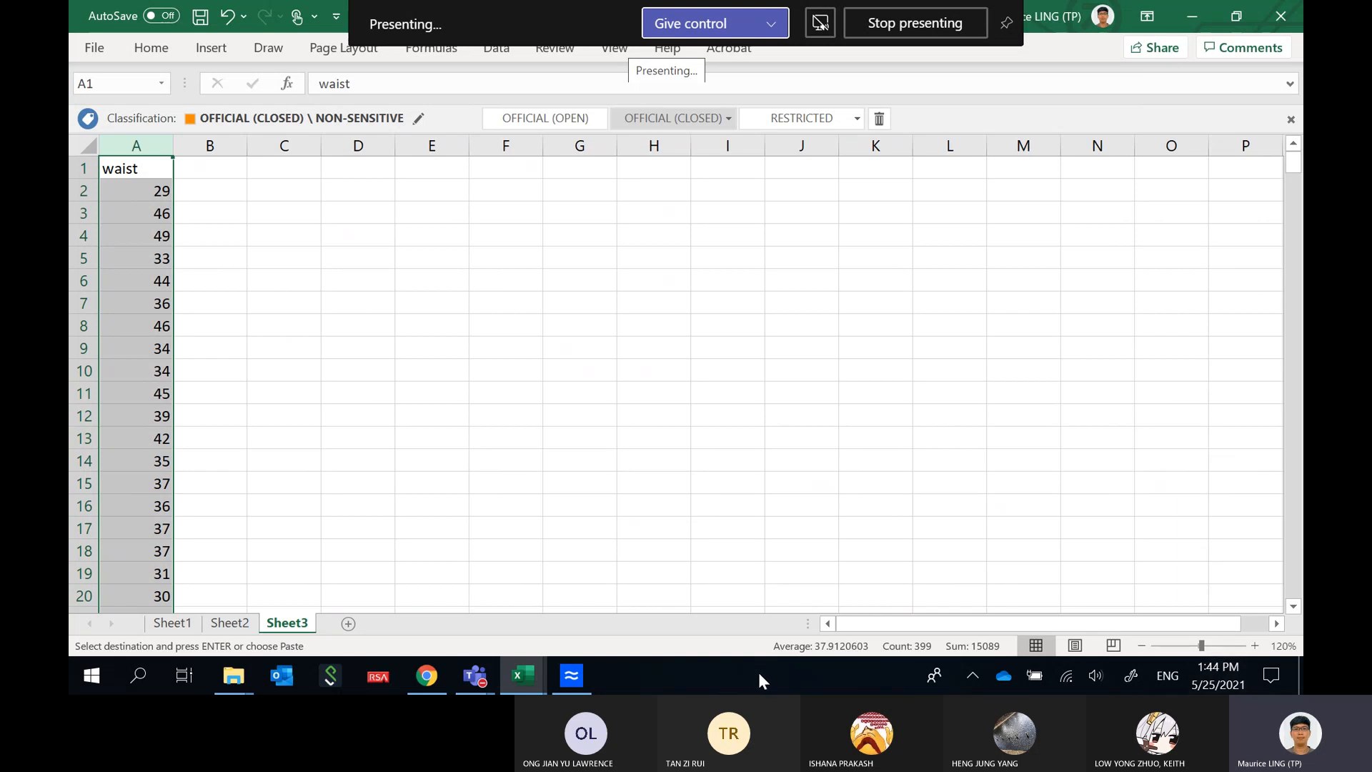
# Review the source data in the diabetes workbook and return to Sheet3 in Book1.
pyautogui.click(525, 676)
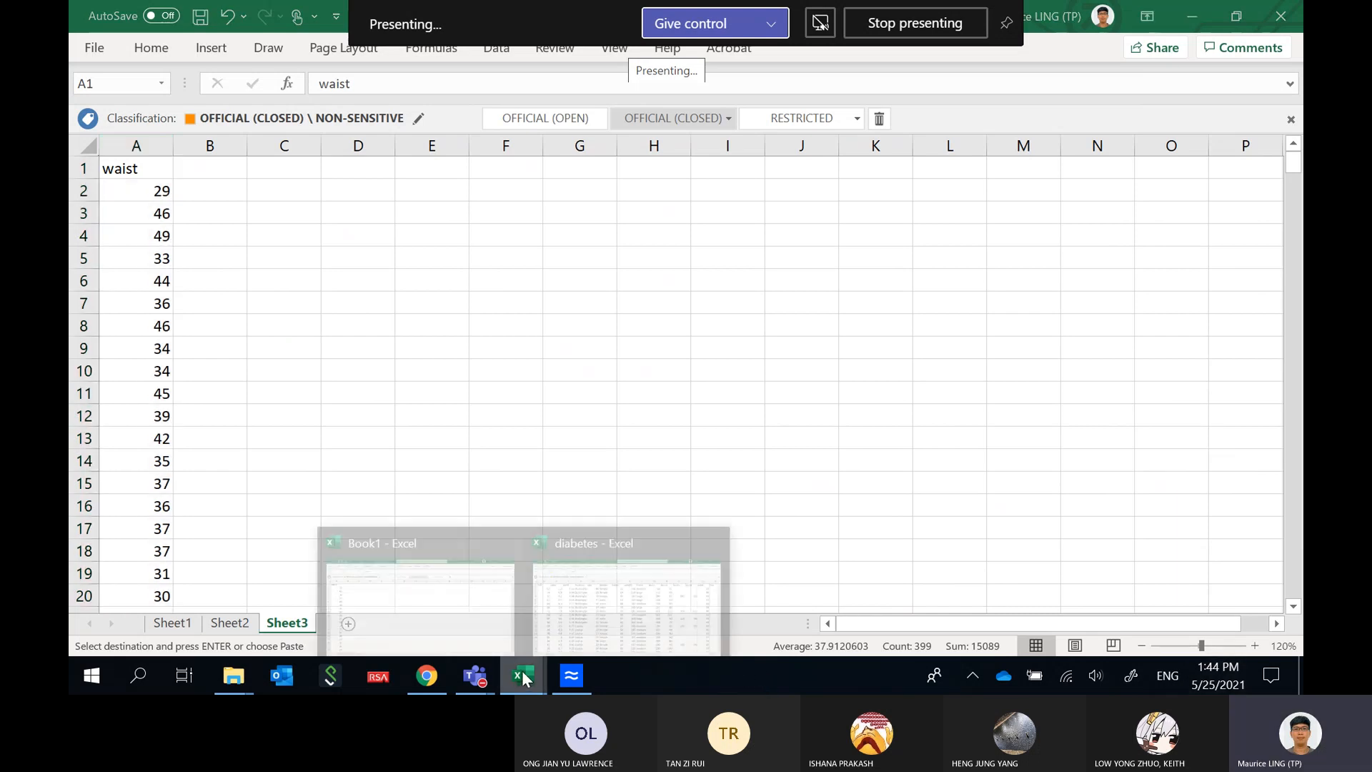
pyautogui.click(610, 599)
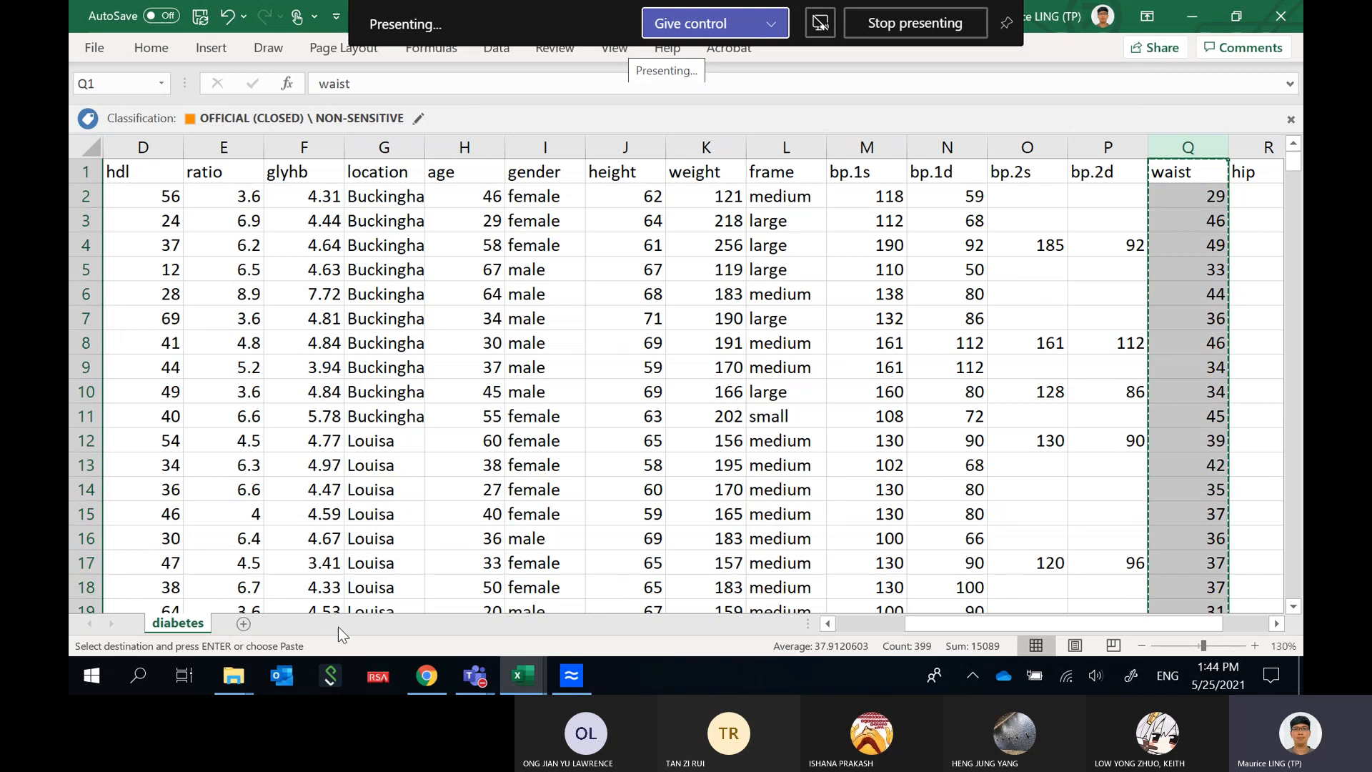
pyautogui.moveTo(524, 675)
pyautogui.click(493, 593)
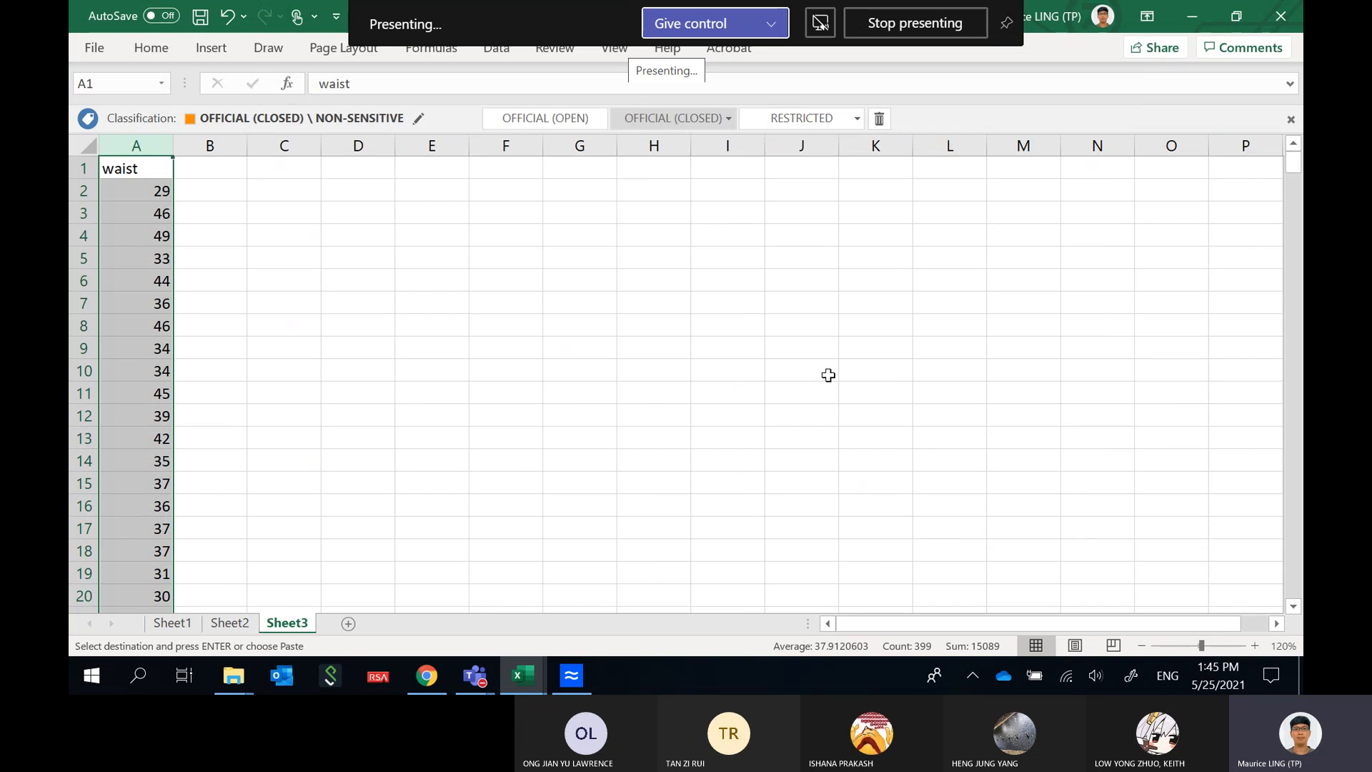
# Switch to the whiteboard and handwrite "Q-Q plot" below the theory test notes.
pyautogui.press('super+w')
pyautogui.moveTo(146, 408)
pyautogui.mouseDown()
pyautogui.moveTo(143, 449)
pyautogui.moveTo(161, 444)
pyautogui.mouseUp()
pyautogui.moveTo(167, 425); pyautogui.dragTo(208, 408)
pyautogui.moveTo(203, 420); pyautogui.dragTo(214, 428)
pyautogui.moveTo(231, 411)
pyautogui.mouseDown()
pyautogui.moveTo(230, 429)
pyautogui.moveTo(258, 400)
pyautogui.moveTo(265, 415)
pyautogui.mouseUp()
pyautogui.moveTo(257, 395); pyautogui.dragTo(276, 391)
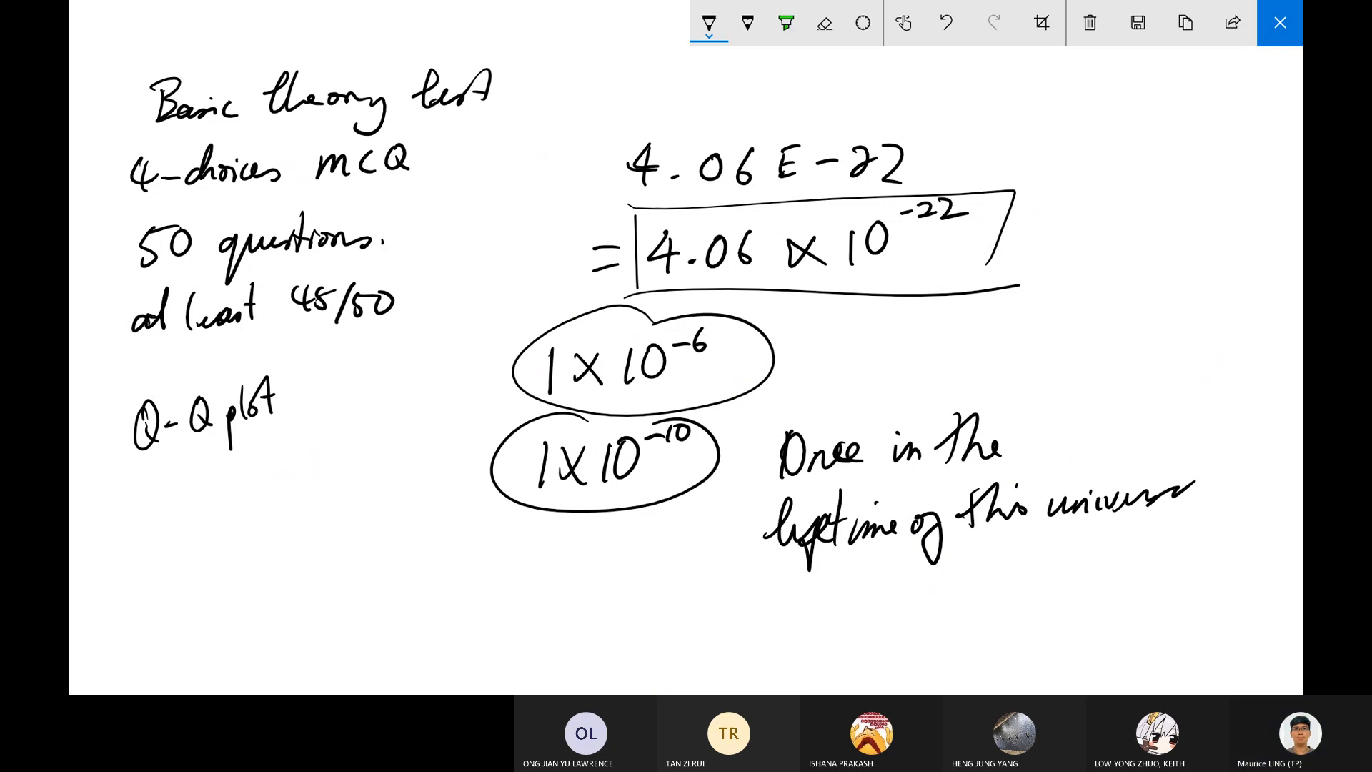
# Return to Excel and enter the heading "Rank" in B1 of Sheet3, beside the waist column.
pyautogui.click(1280, 23)
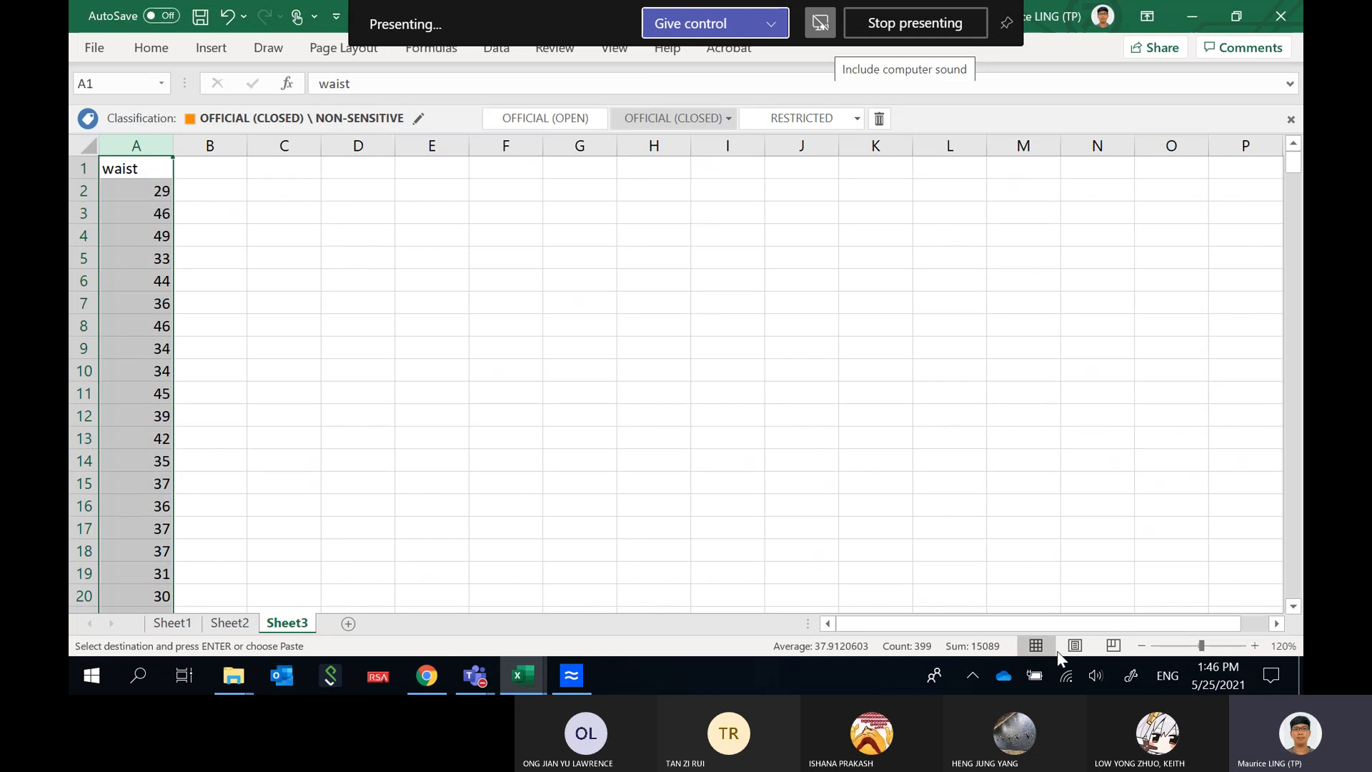
pyautogui.click(1255, 645)
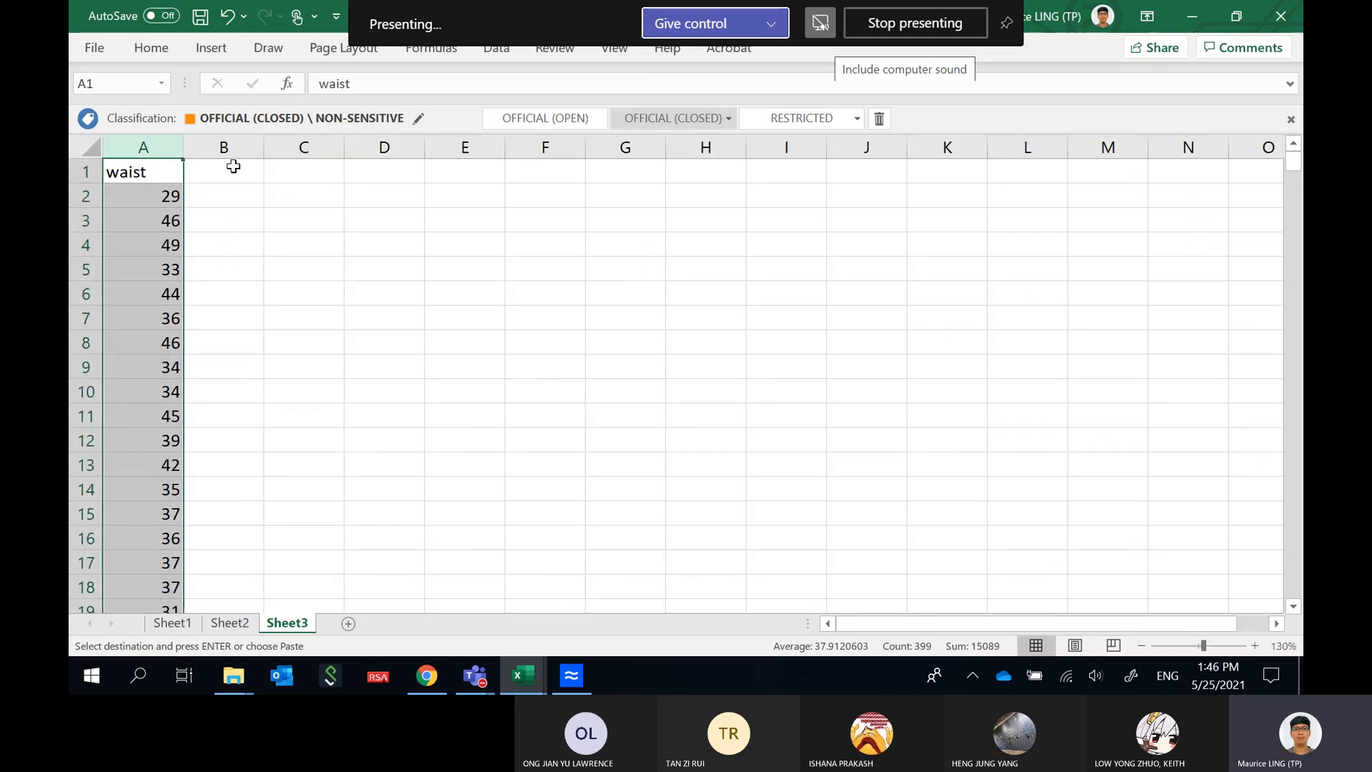
pyautogui.click(203, 164)
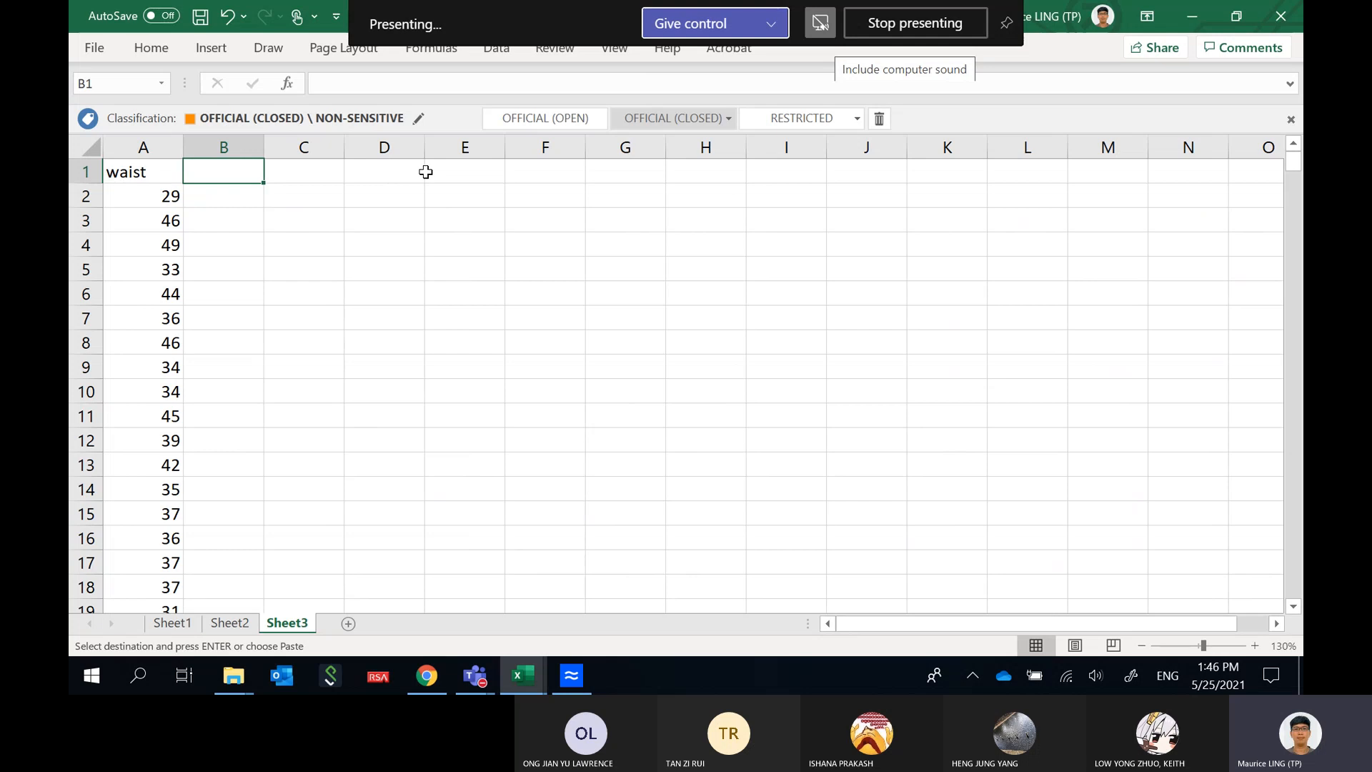
pyautogui.write('Rank')
pyautogui.press('Return')
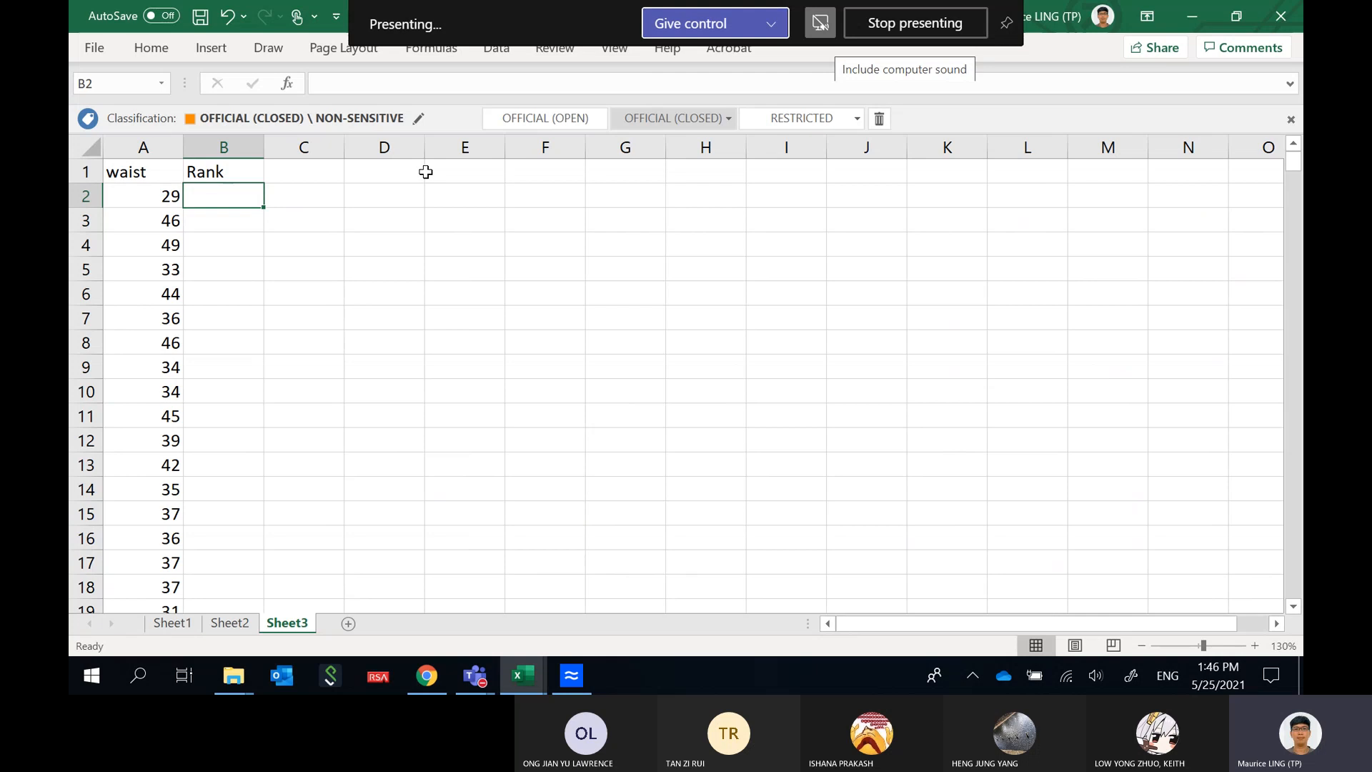
# Begin a RANK.AVG formula in B2 that ranks A2 within the waist values A2:A399, up to the order argument.
pyautogui.write('=ran')
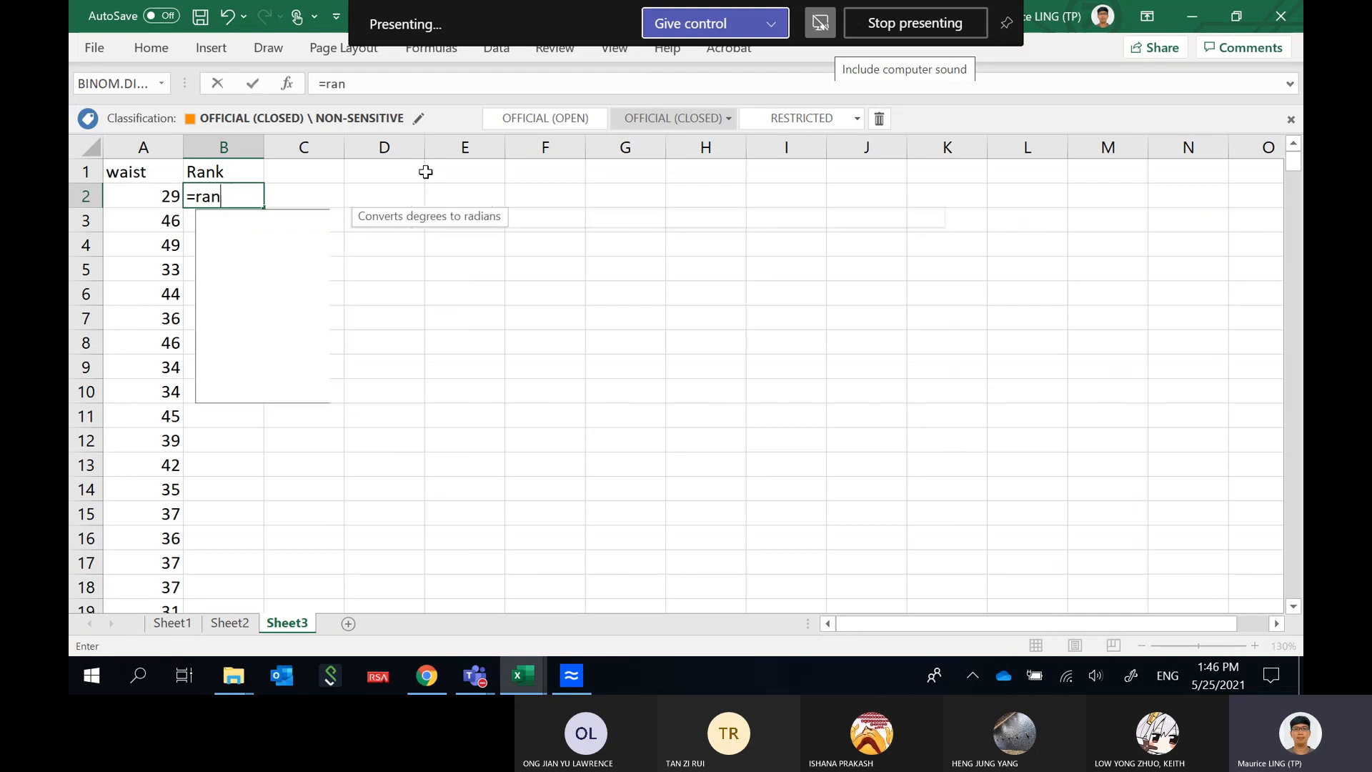
pyautogui.write('k.av')
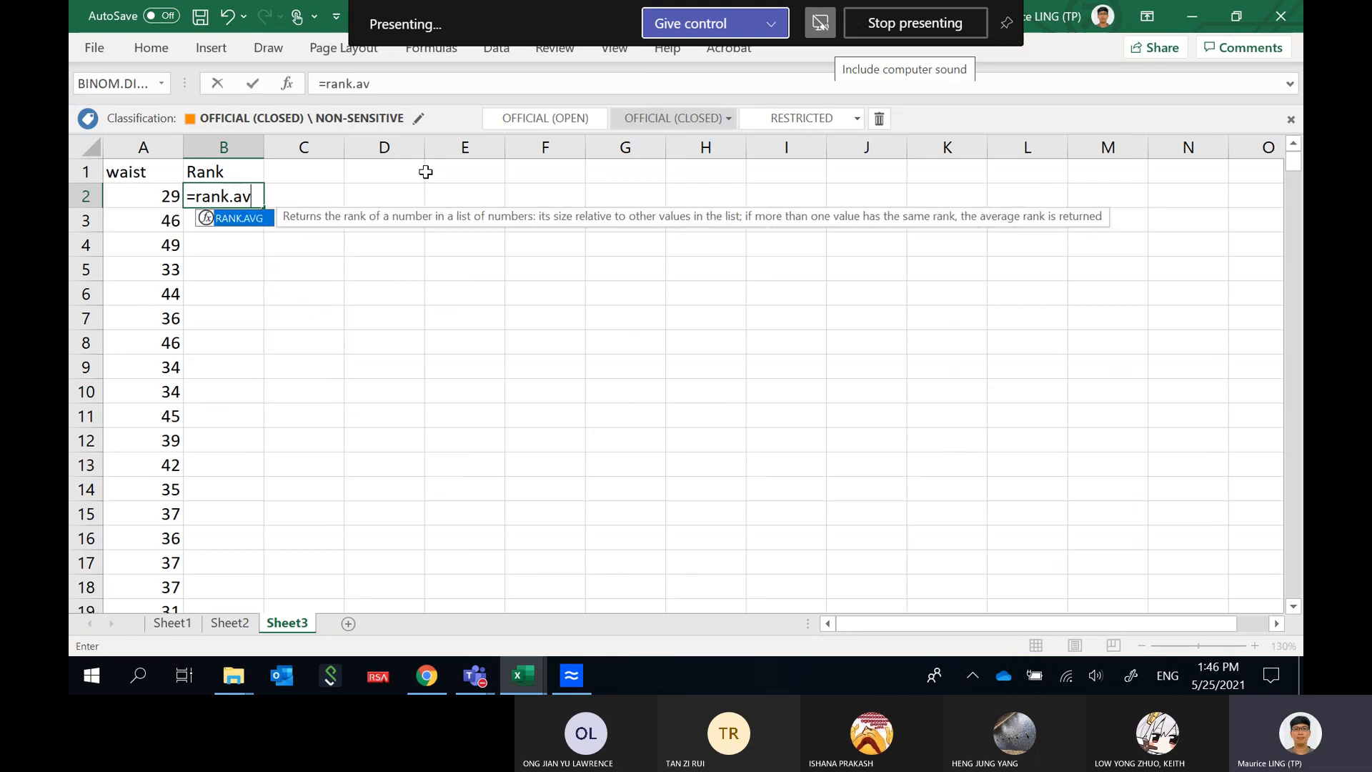
pyautogui.write('g')
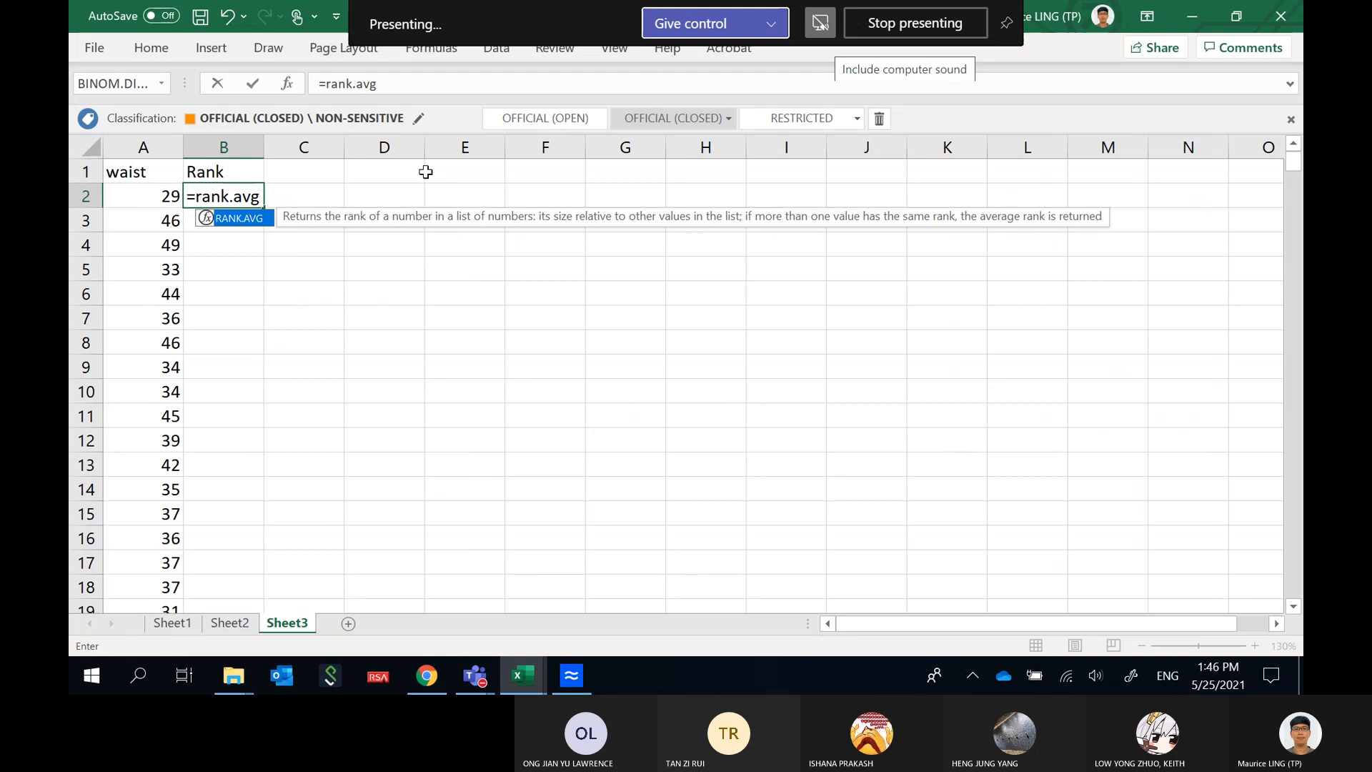
pyautogui.write('(')
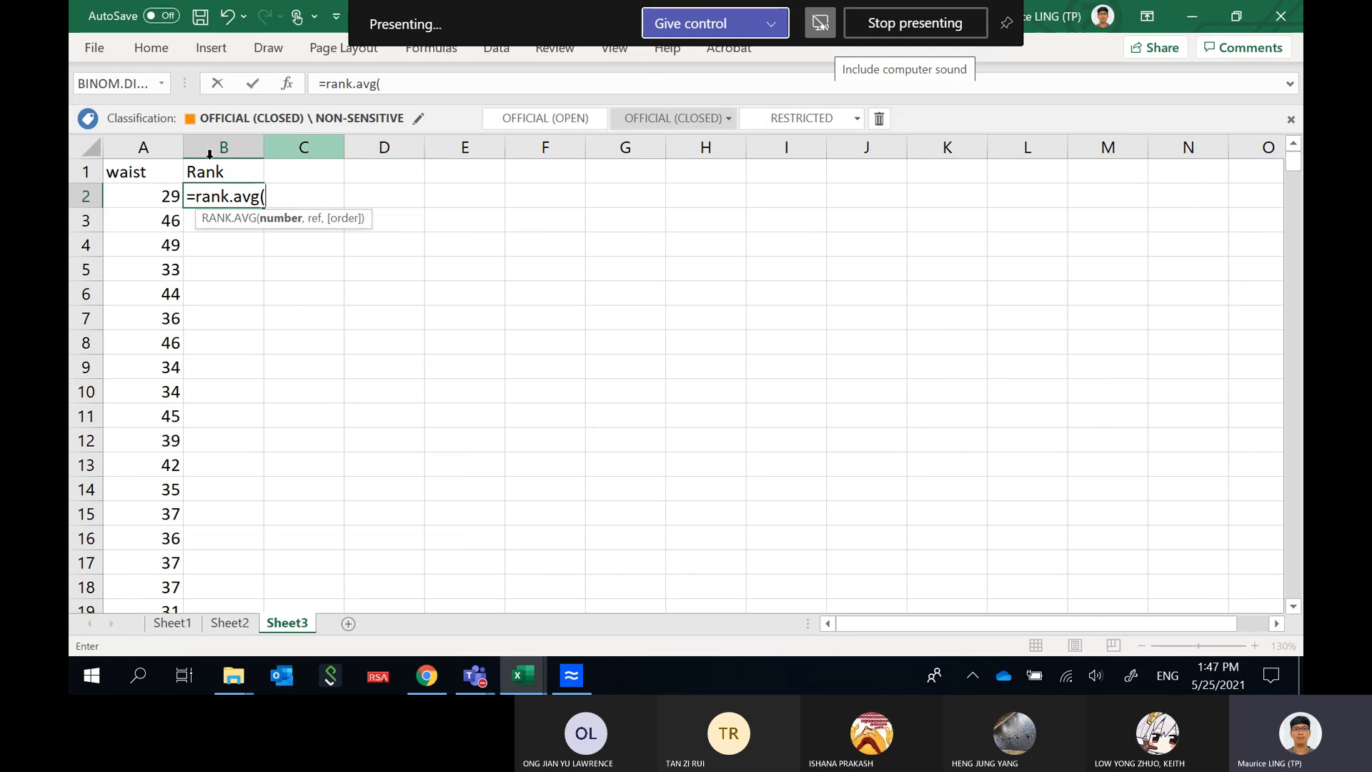
pyautogui.click(147, 194)
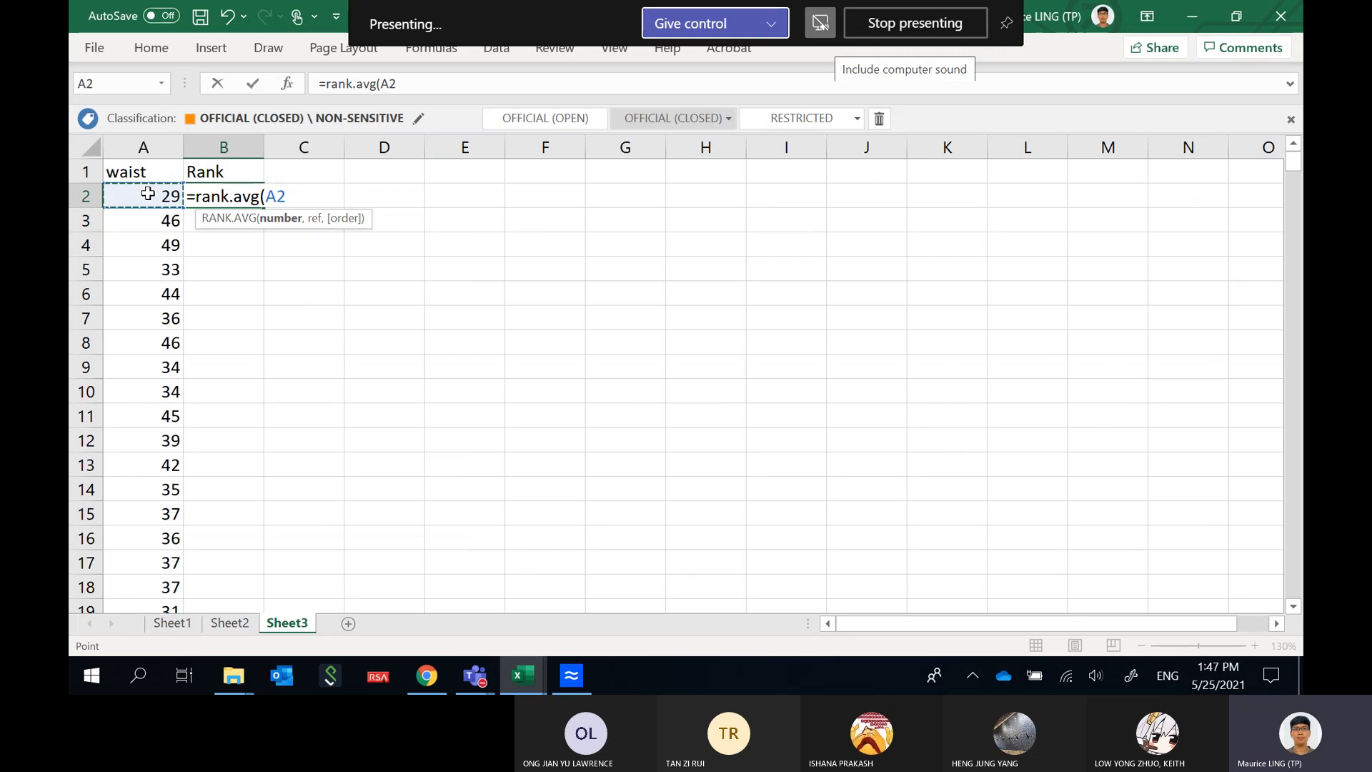
pyautogui.write(',')
pyautogui.click(147, 194)
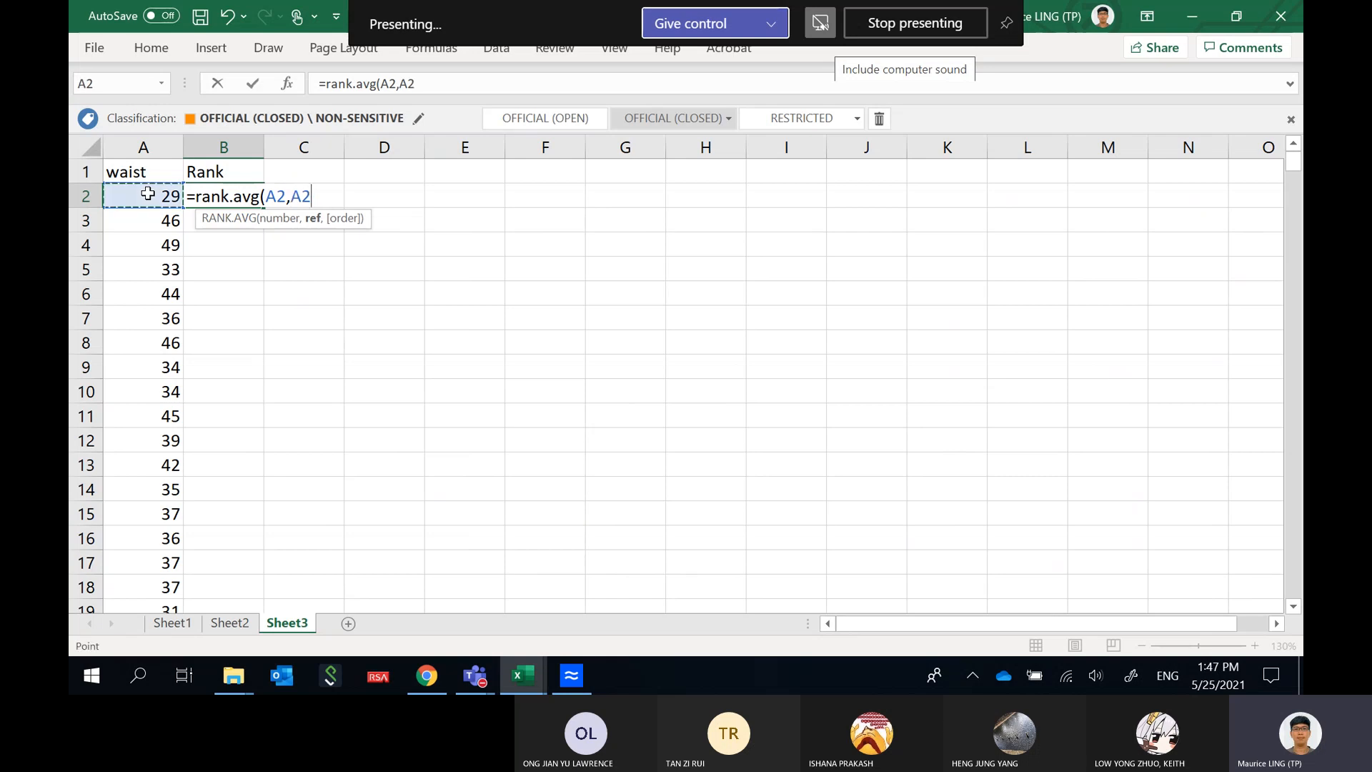
pyautogui.moveTo(147, 193); pyautogui.dragTo(169, 520)
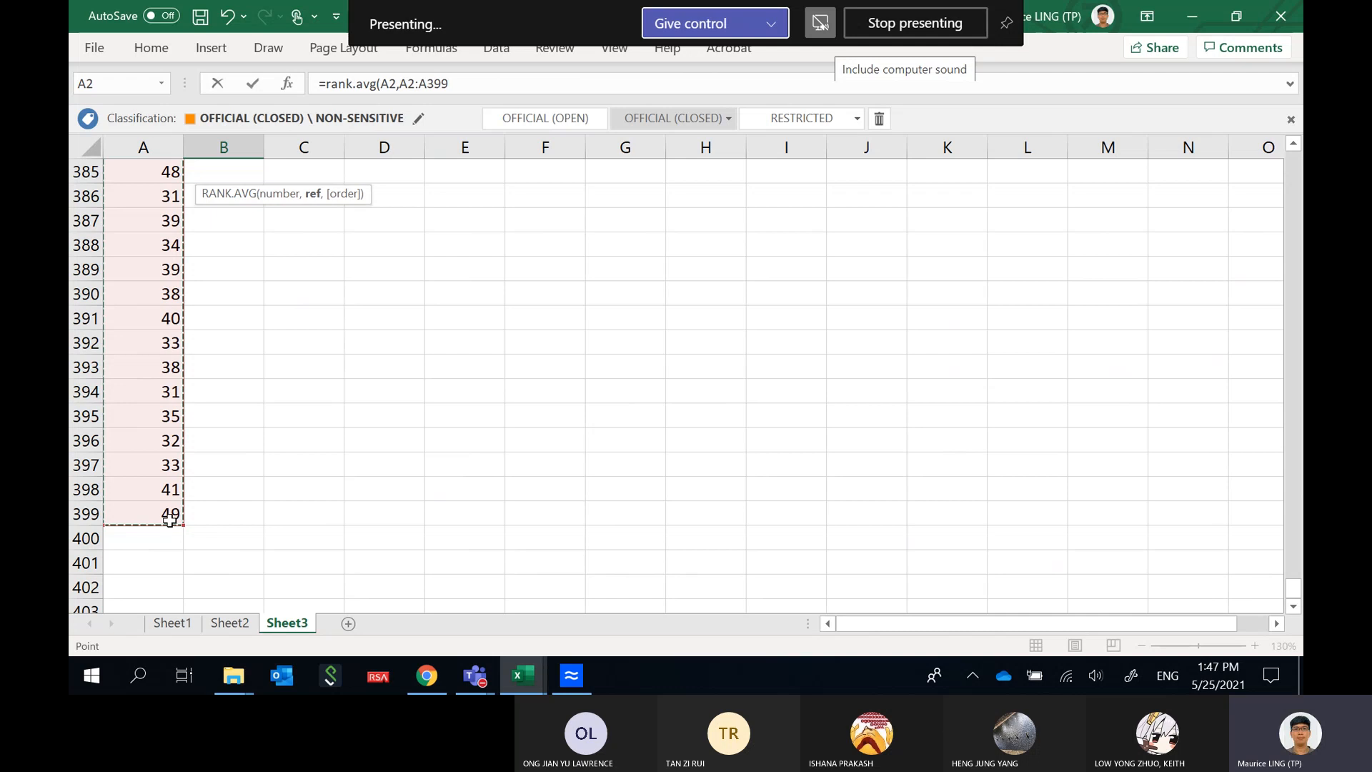
pyautogui.write(',')
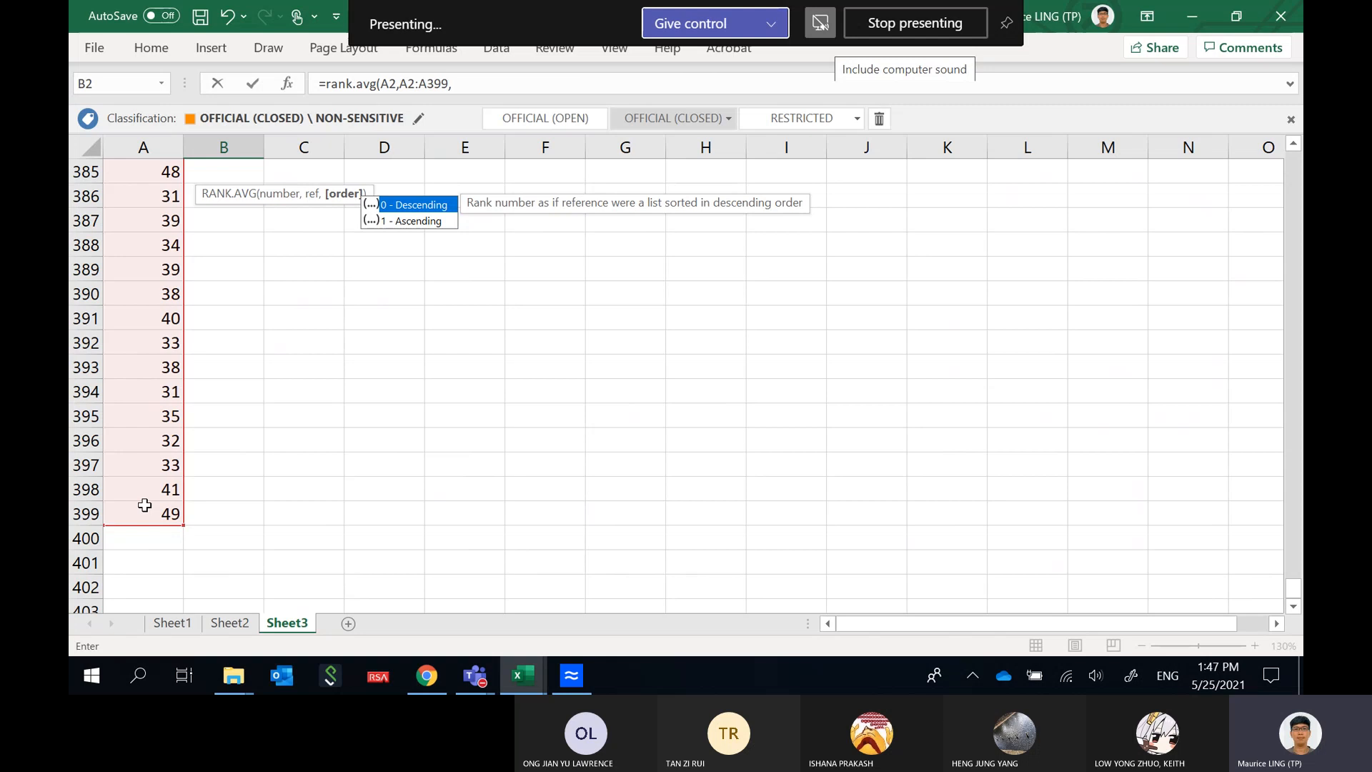
# Complete the B2 rank formula as =RANK.AVG(A2,A2:A399,1), ranking in ascending order.
pyautogui.write('1')
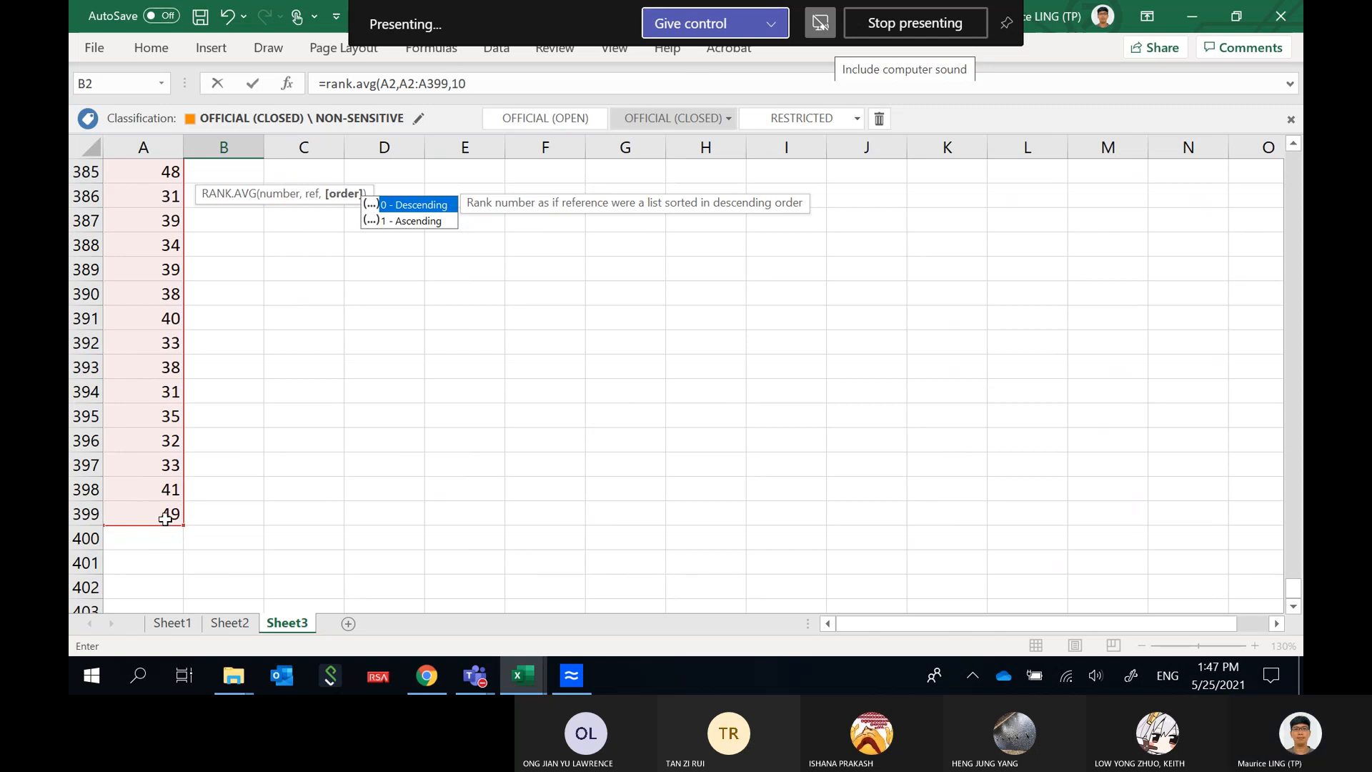
pyautogui.press('Return')
pyautogui.scroll(1, 230, 448)
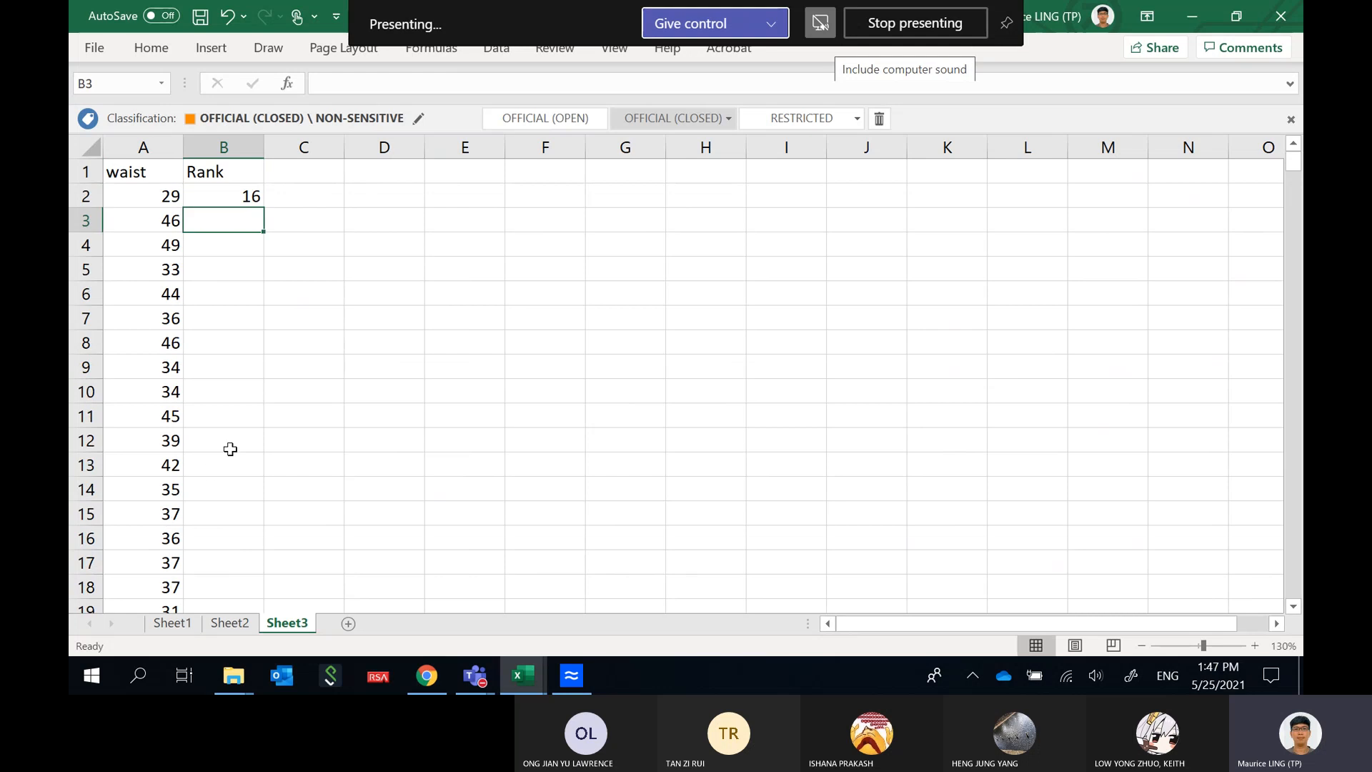
# Review the rank formula in B2 and re-enter its order argument as 1.
pyautogui.click(243, 194)
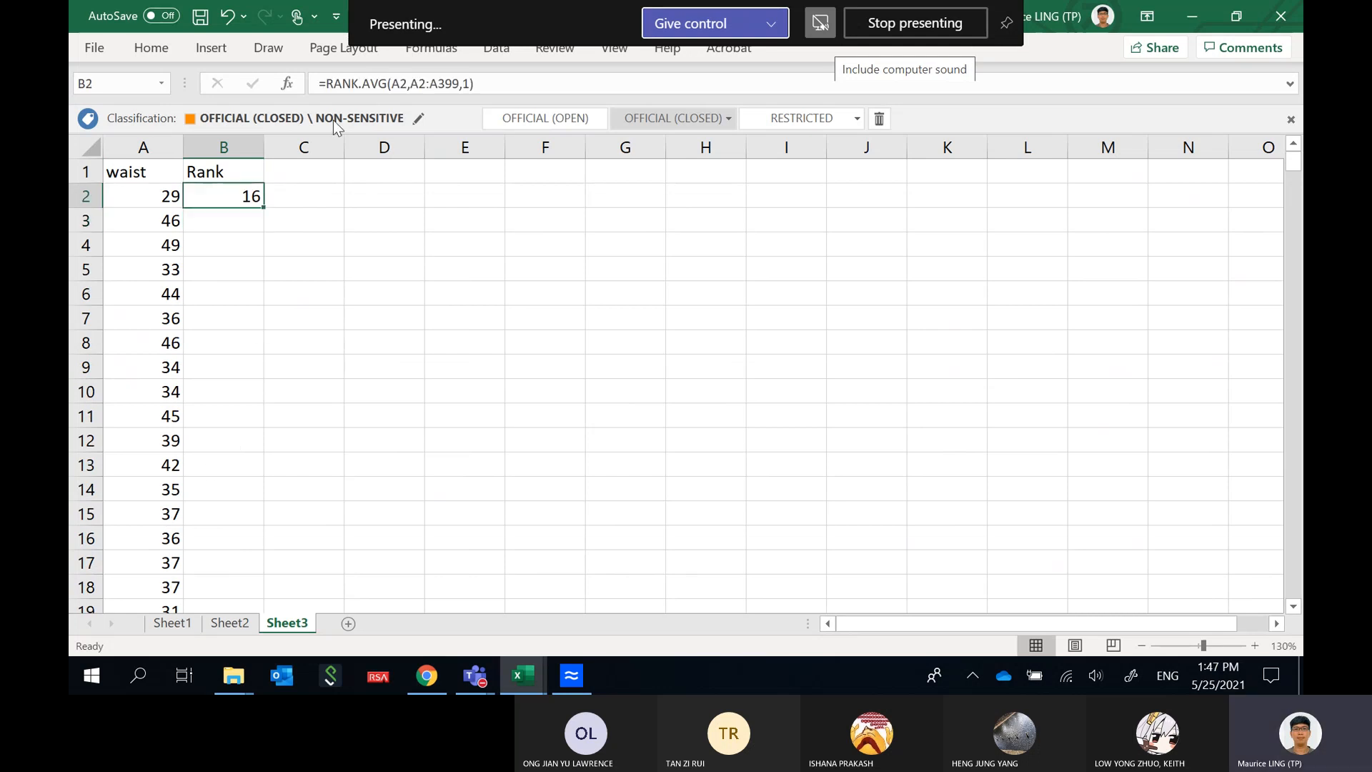
pyautogui.click(425, 84)
pyautogui.doubleClick(261, 197)
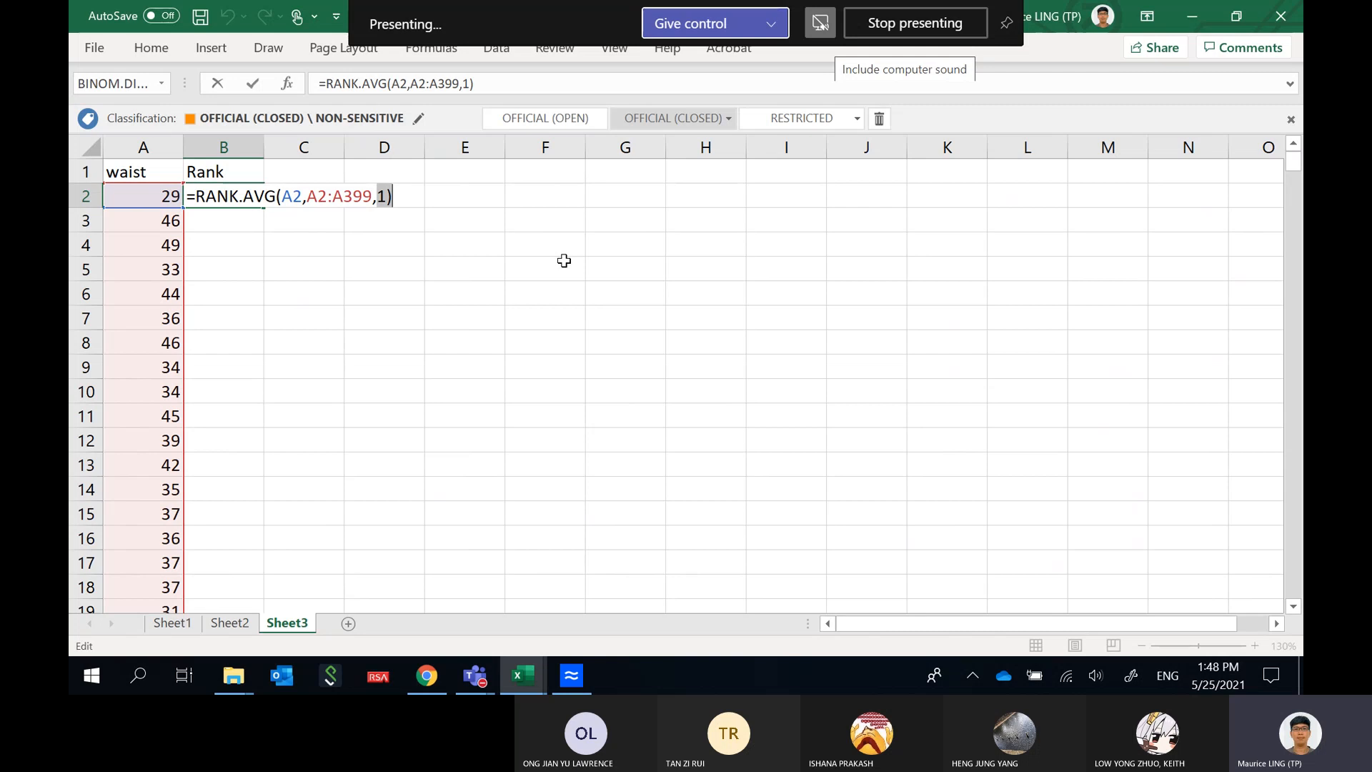
pyautogui.click(222, 243)
pyautogui.press('BackSpace')
pyautogui.press('BackSpace')
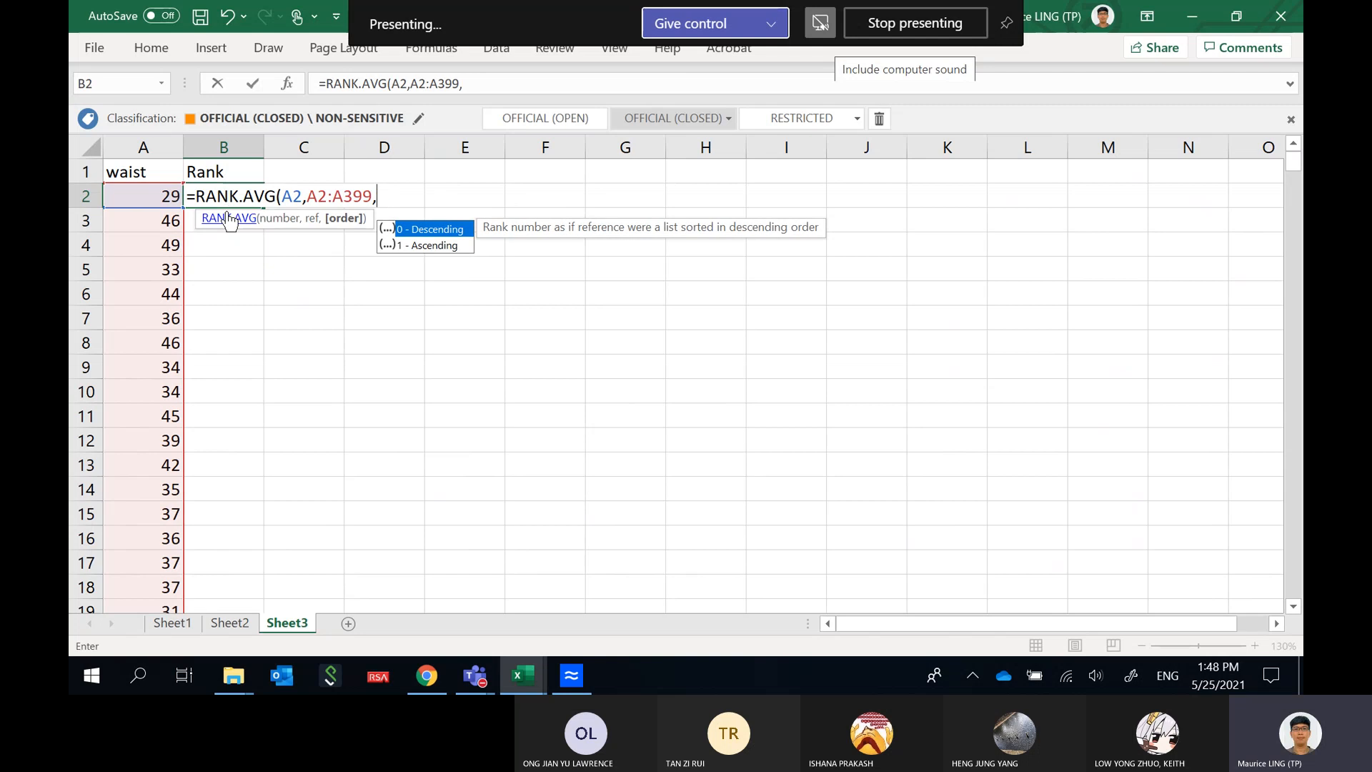
pyautogui.write('1)')
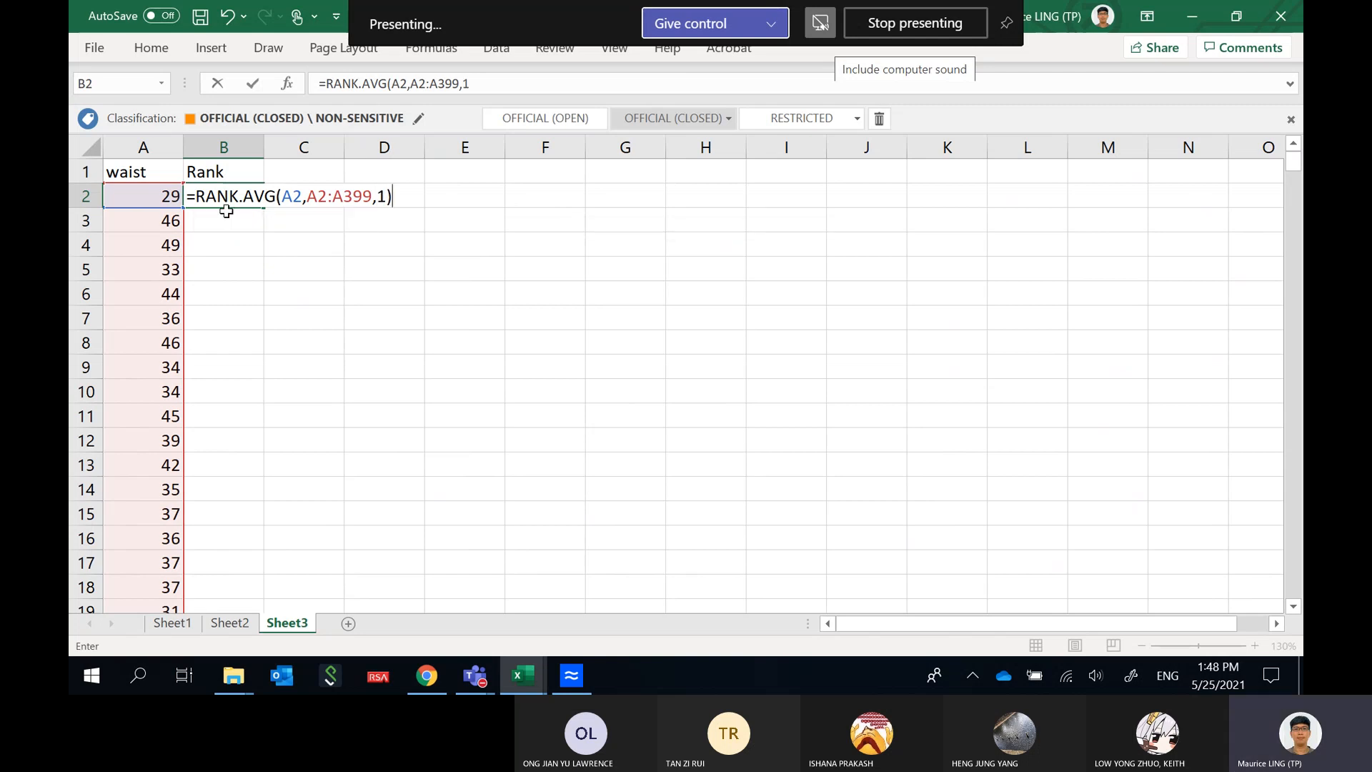
pyautogui.press('Return')
# Try copying the B2 rank formula into B3 and inspect the range reference in the copy.
pyautogui.click(255, 194)
pyautogui.moveTo(266, 207); pyautogui.dragTo(265, 224)
pyautogui.click(256, 220)
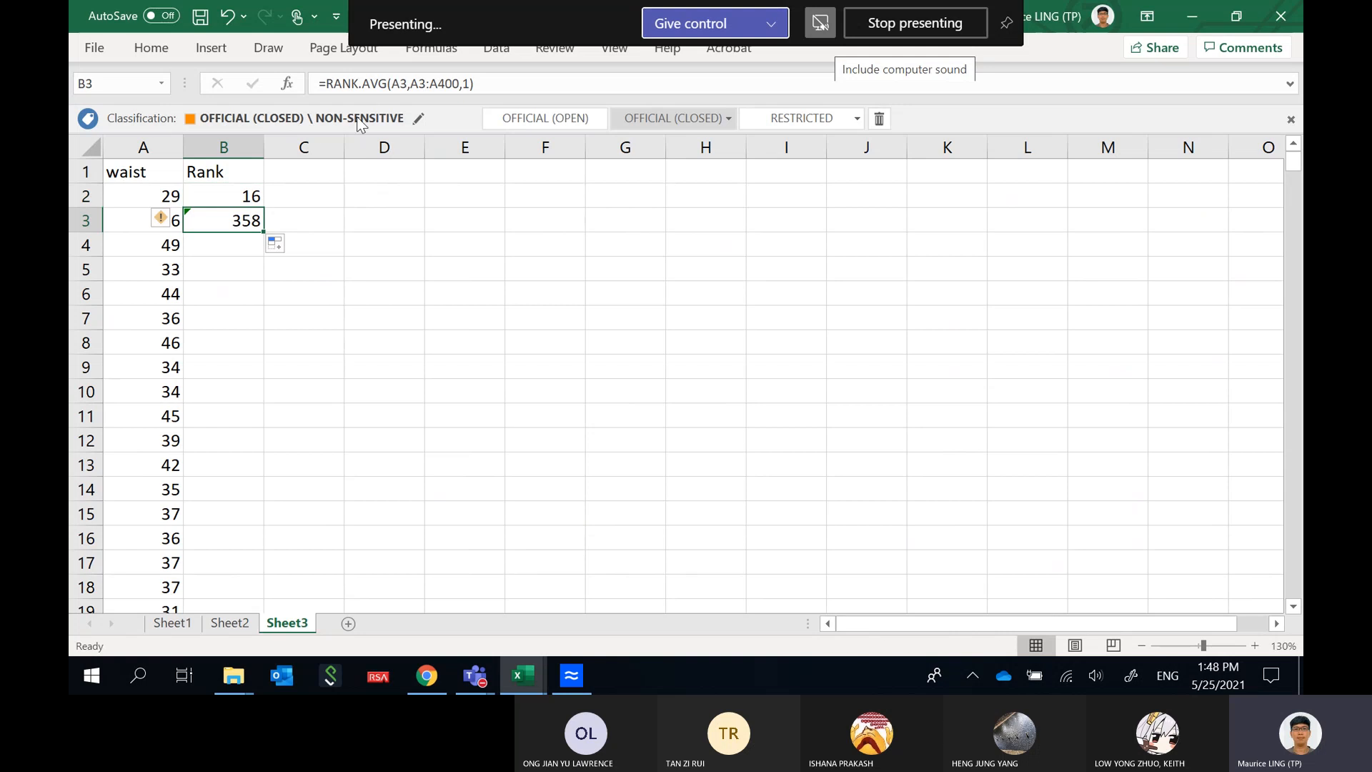
pyautogui.click(393, 83)
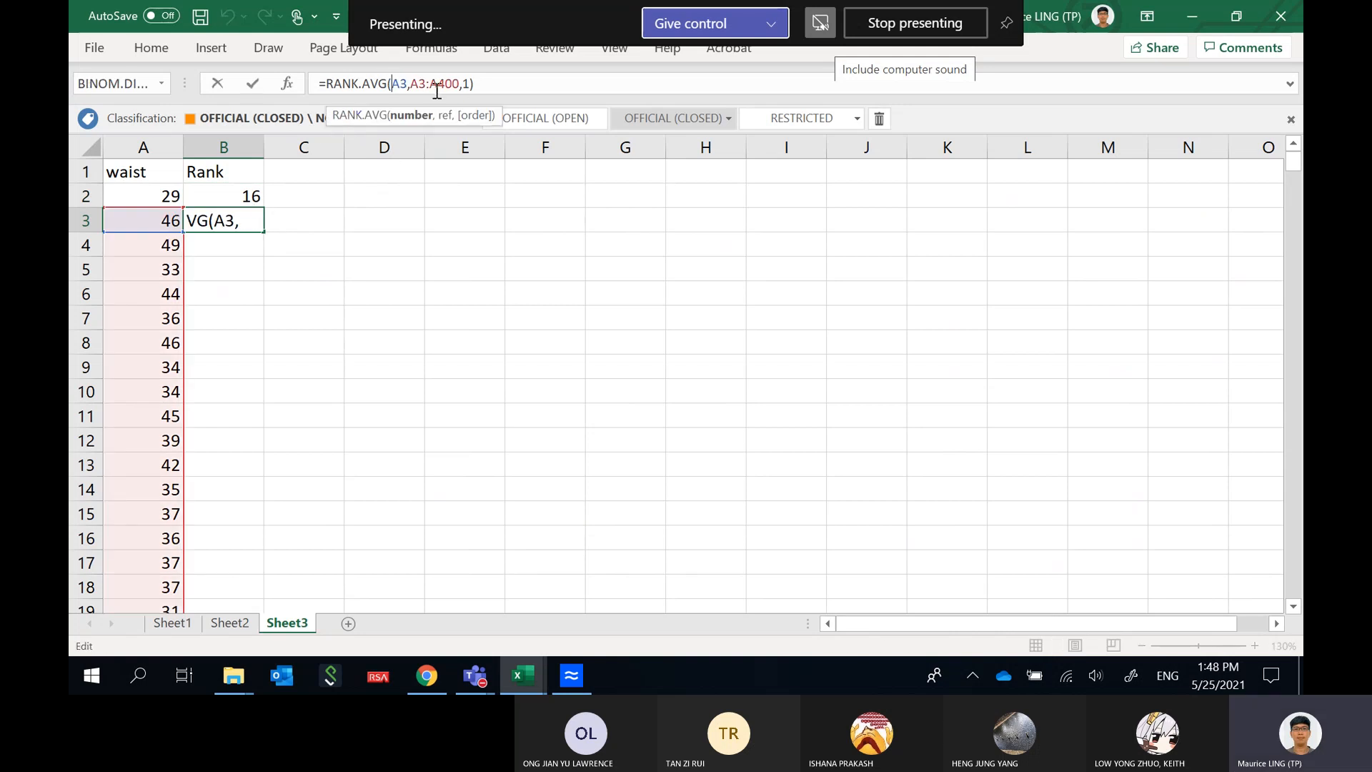
pyautogui.click(437, 84)
pyautogui.click(269, 220)
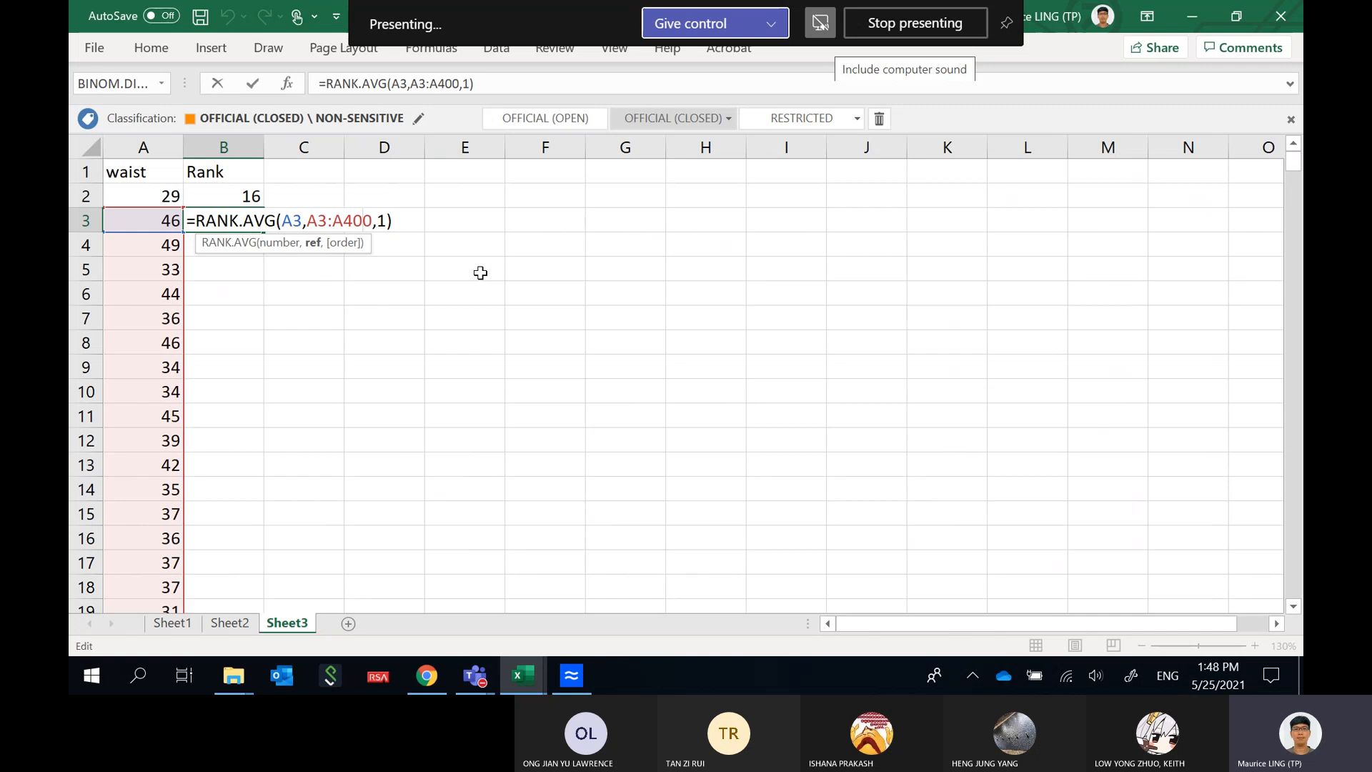
# Clear the copied rank formula from B3.
pyautogui.press('BackSpace')
pyautogui.moveTo(383, 223); pyautogui.dragTo(188, 203)
pyautogui.press('BackSpace')
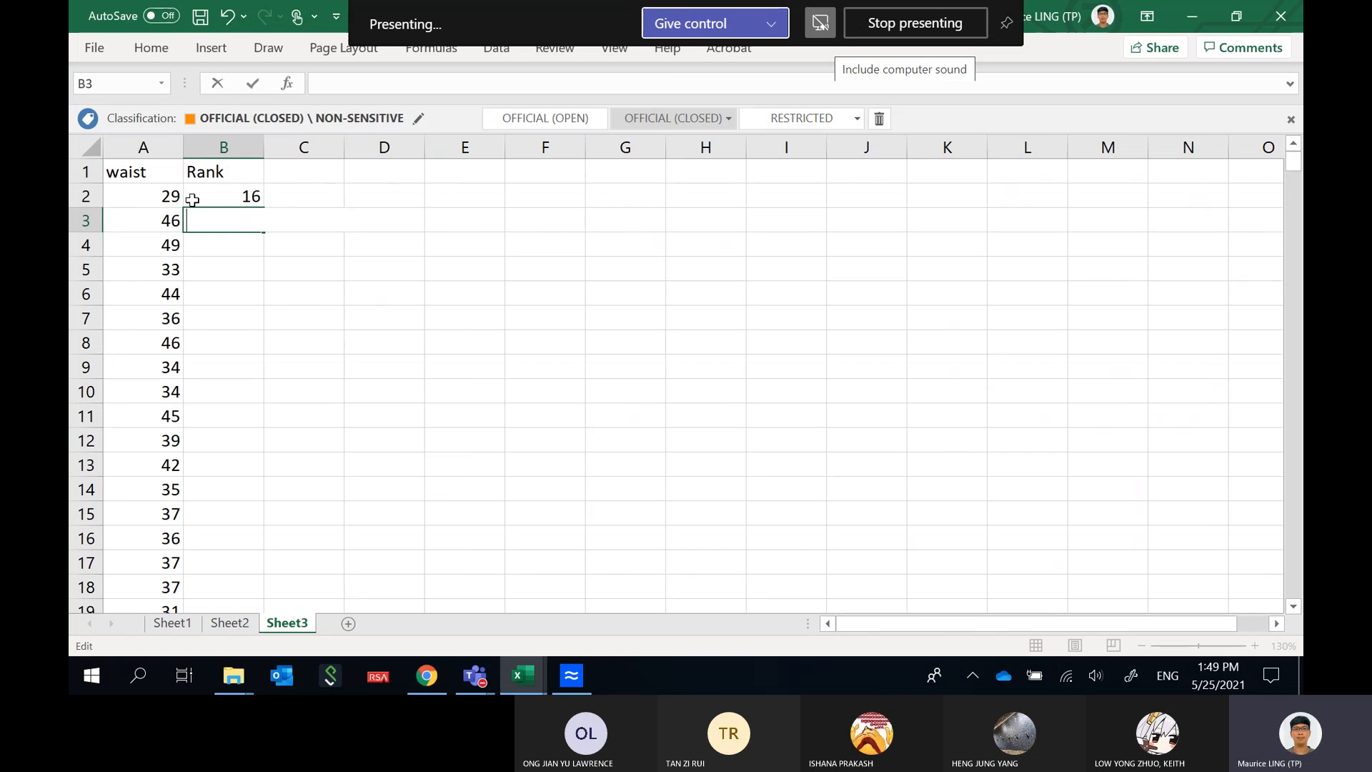
pyautogui.press('Return')
# Lock the row numbers of the reference range in the B2 formula, making it =RANK.AVG(A2,A$2:A$399,1).
pyautogui.press('Up')
pyautogui.press('Up')
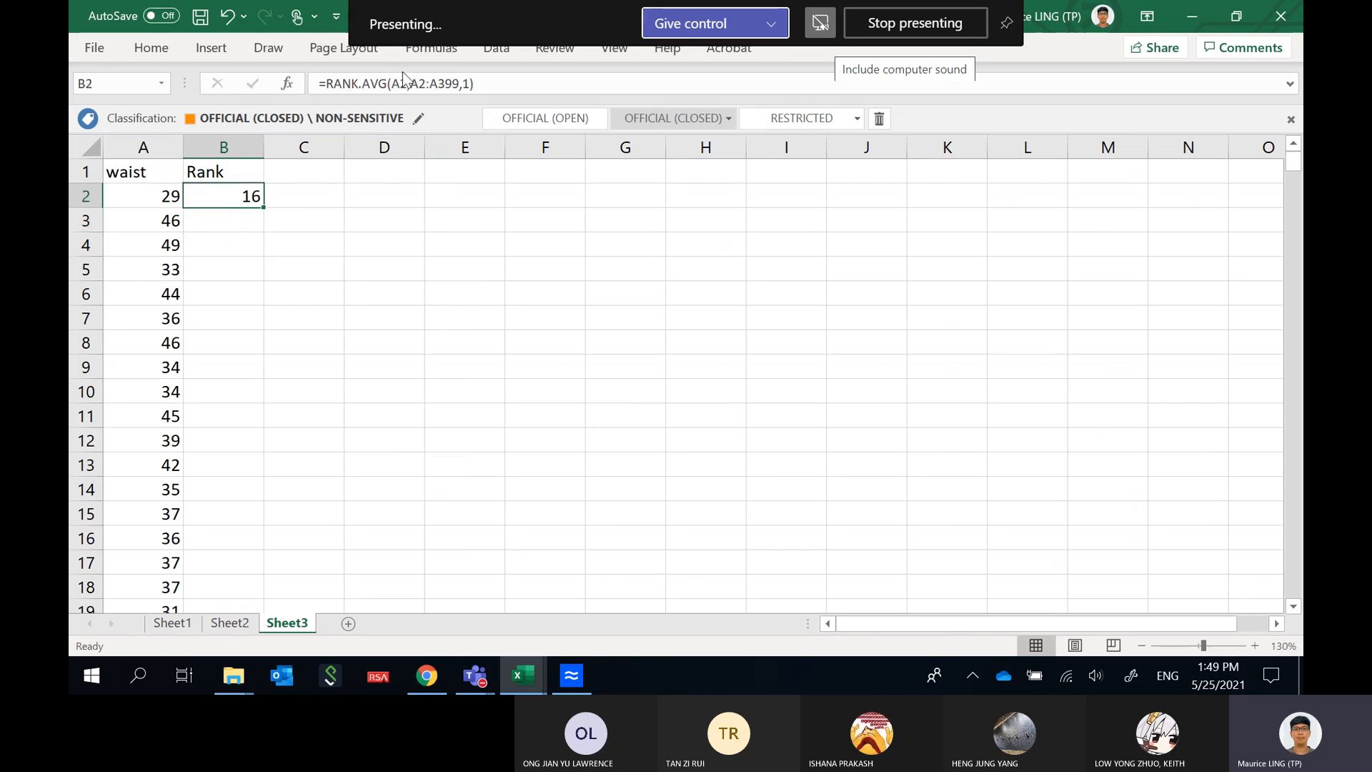
pyautogui.click(401, 83)
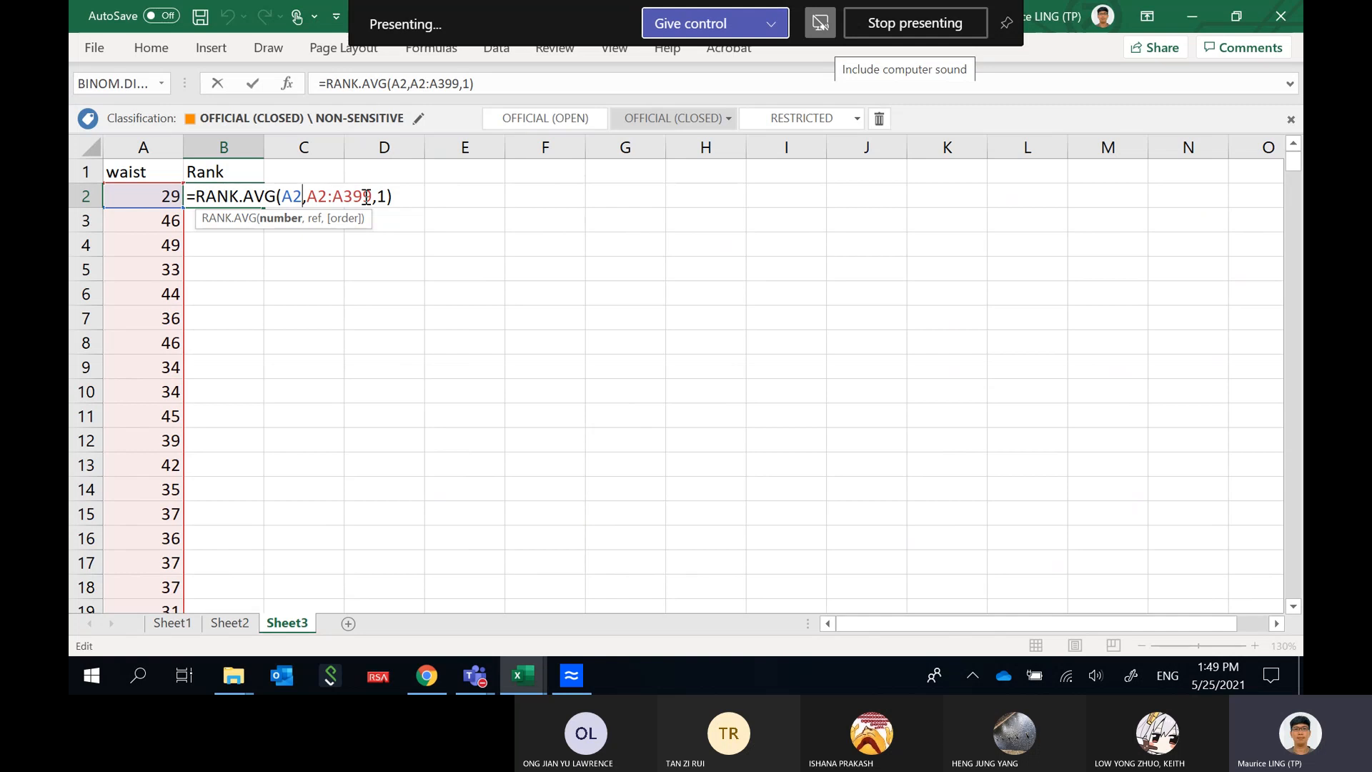
pyautogui.click(318, 195)
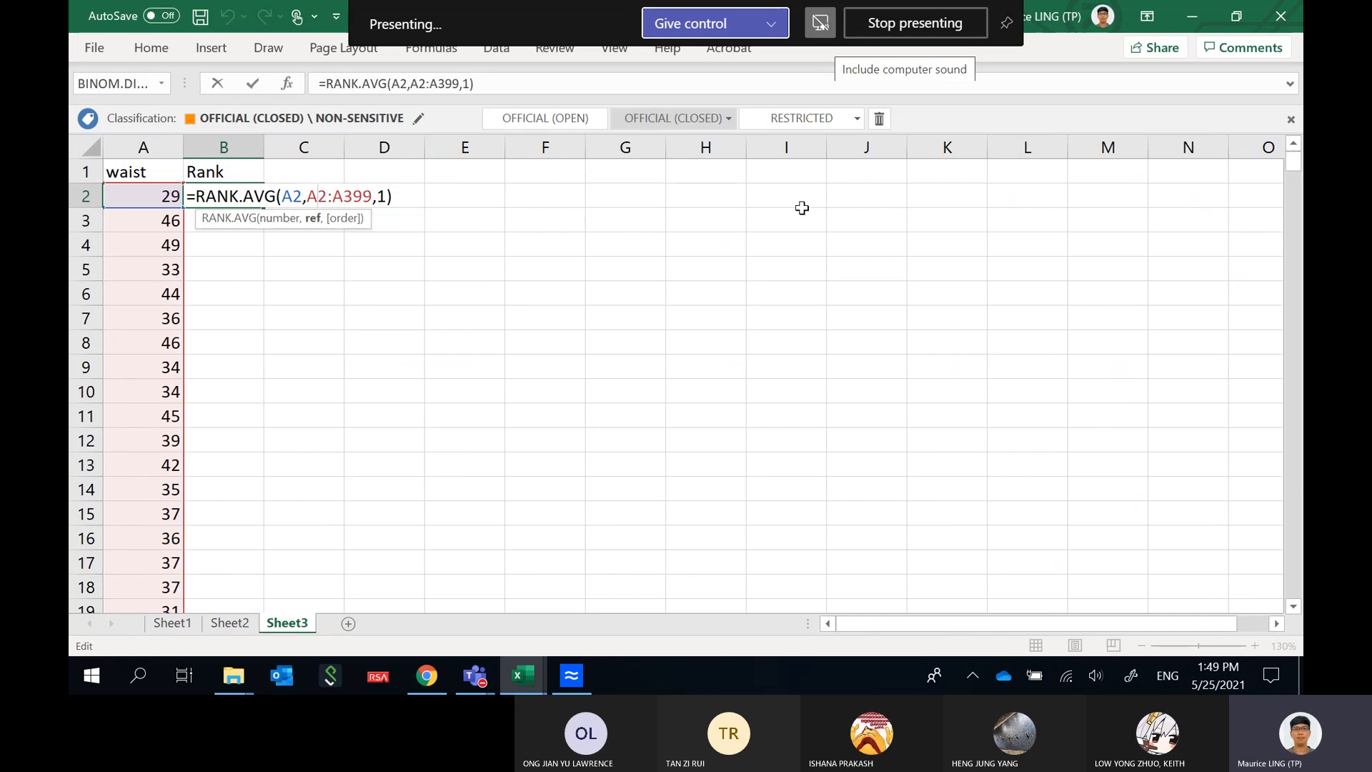
pyautogui.write('$')
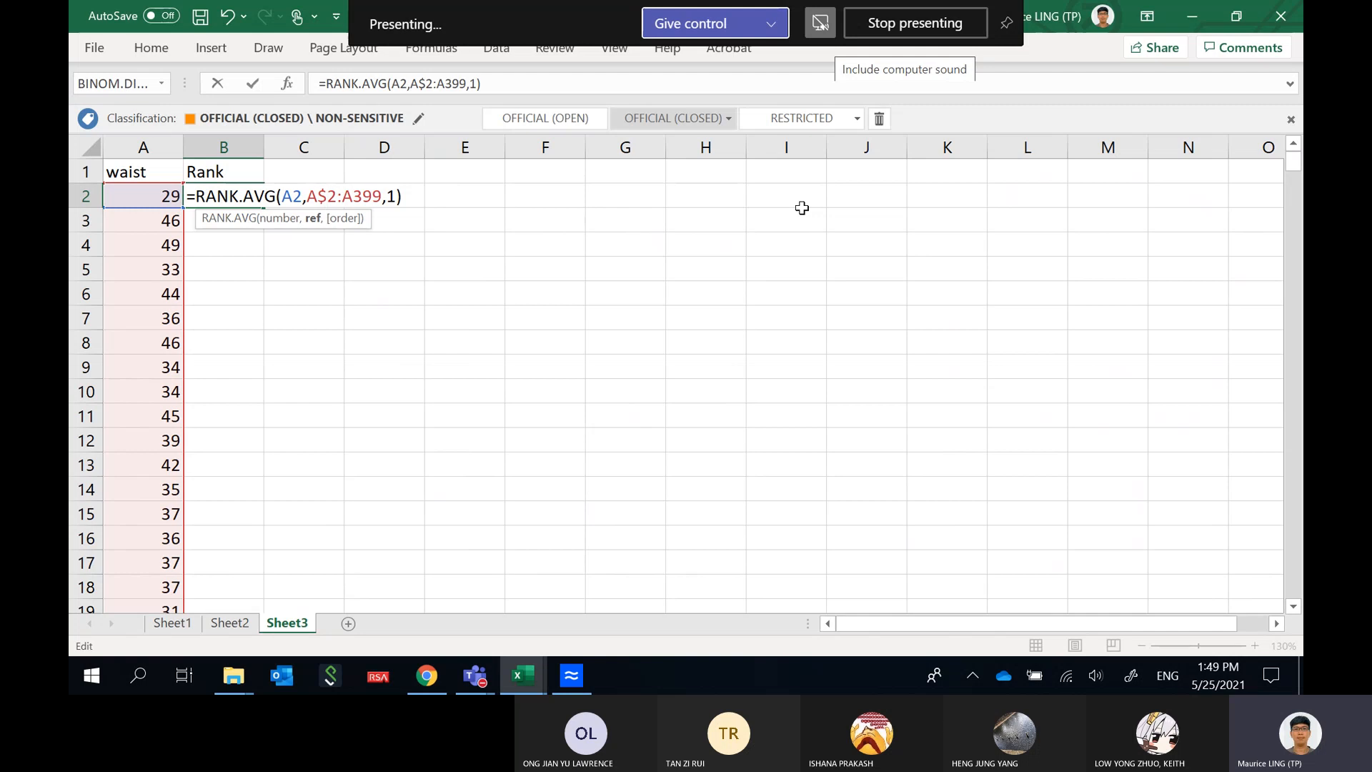
pyautogui.click(354, 196)
pyautogui.write('$')
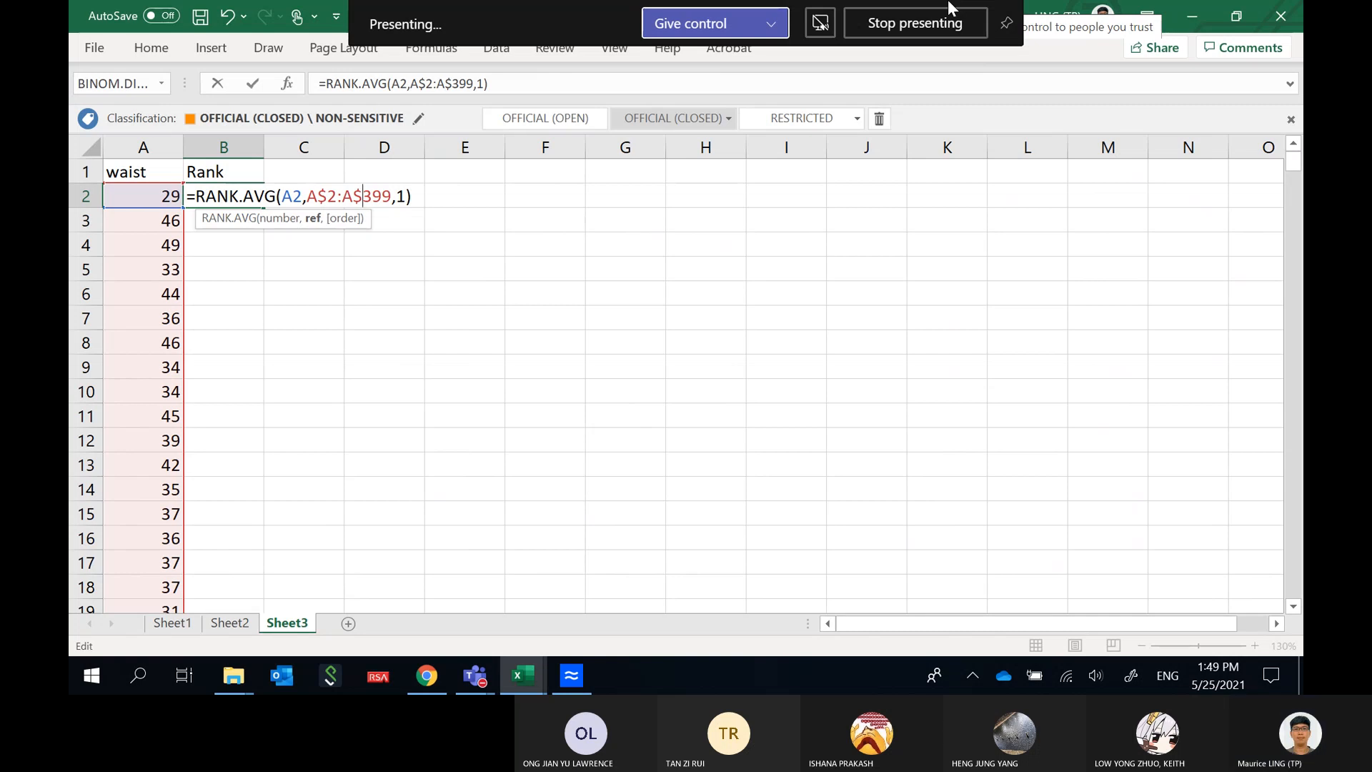
pyautogui.press('Return')
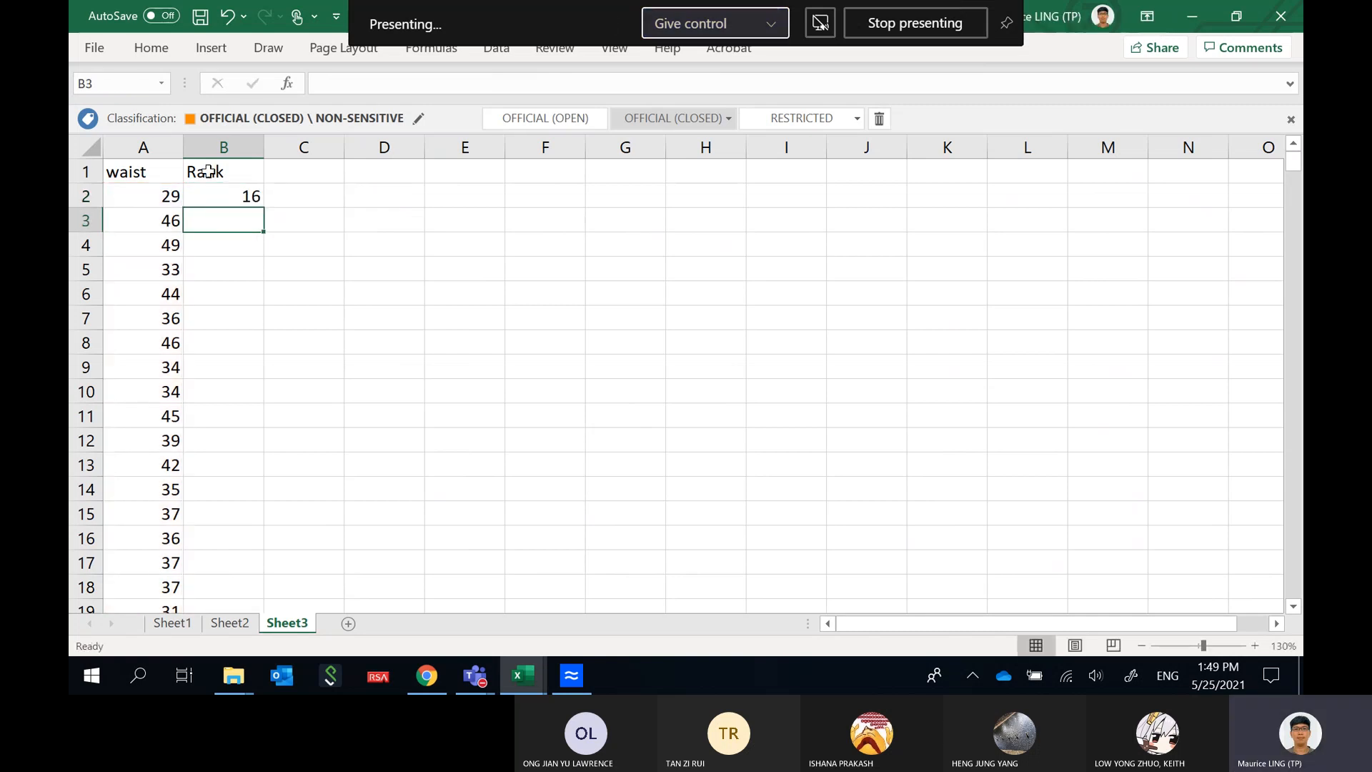
# Fill the B2 rank formula down to B4 and check the locked range in the B4 copy.
pyautogui.click(219, 196)
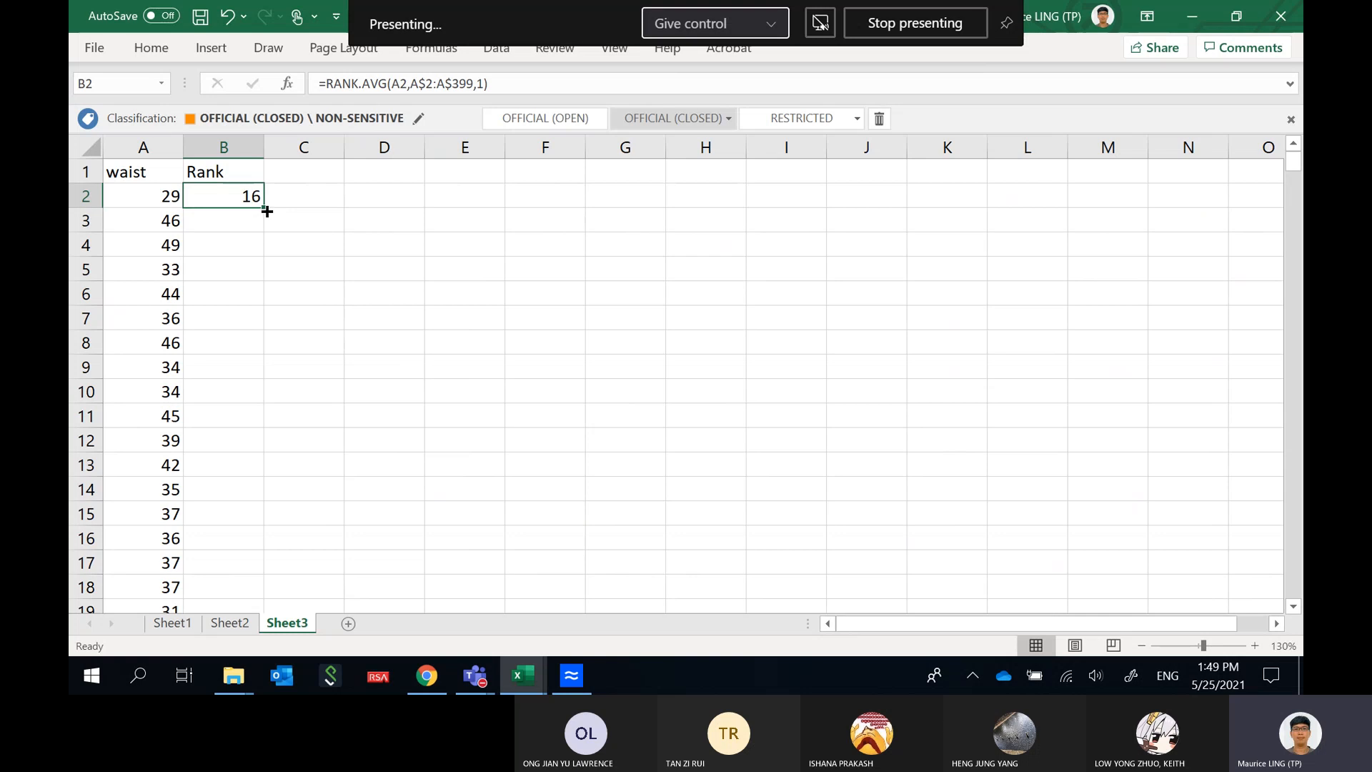
pyautogui.moveTo(267, 211); pyautogui.dragTo(268, 256)
pyautogui.click(249, 245)
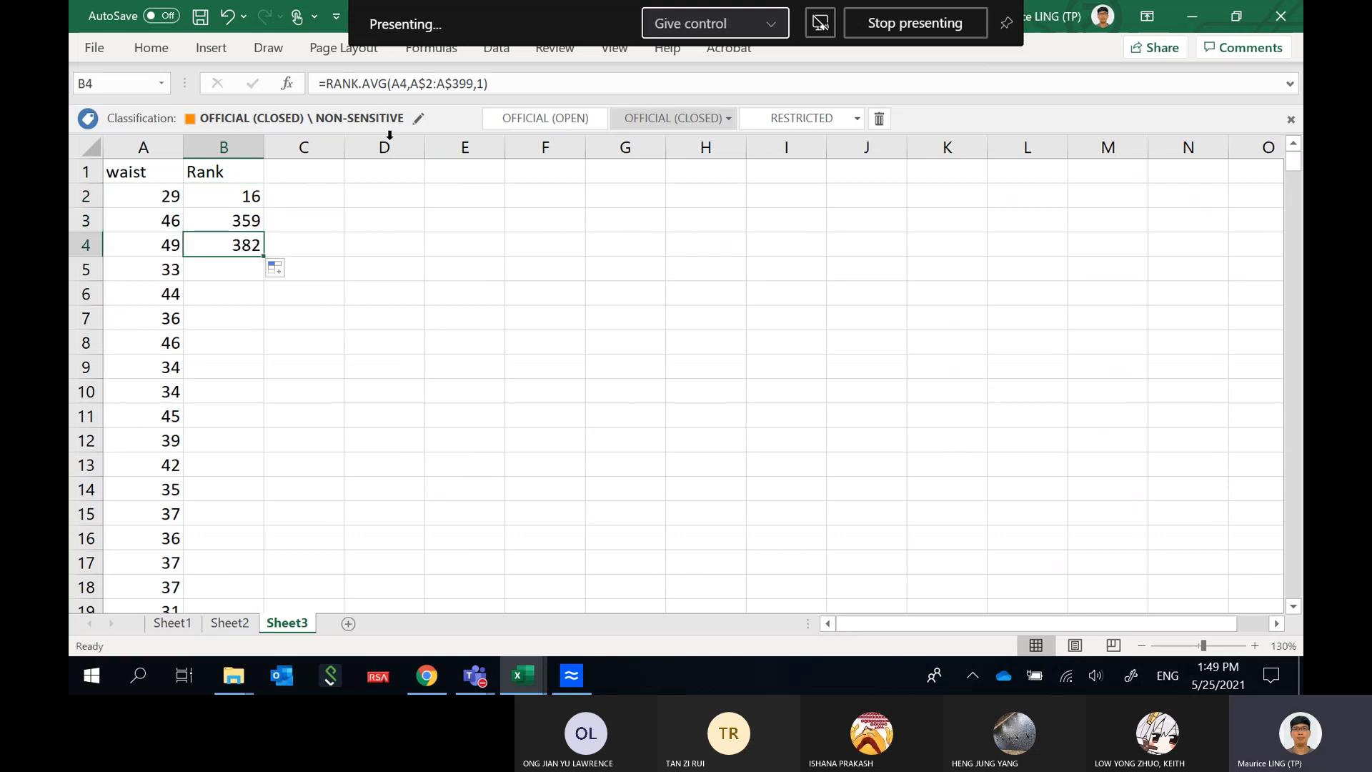
pyautogui.doubleClick(249, 245)
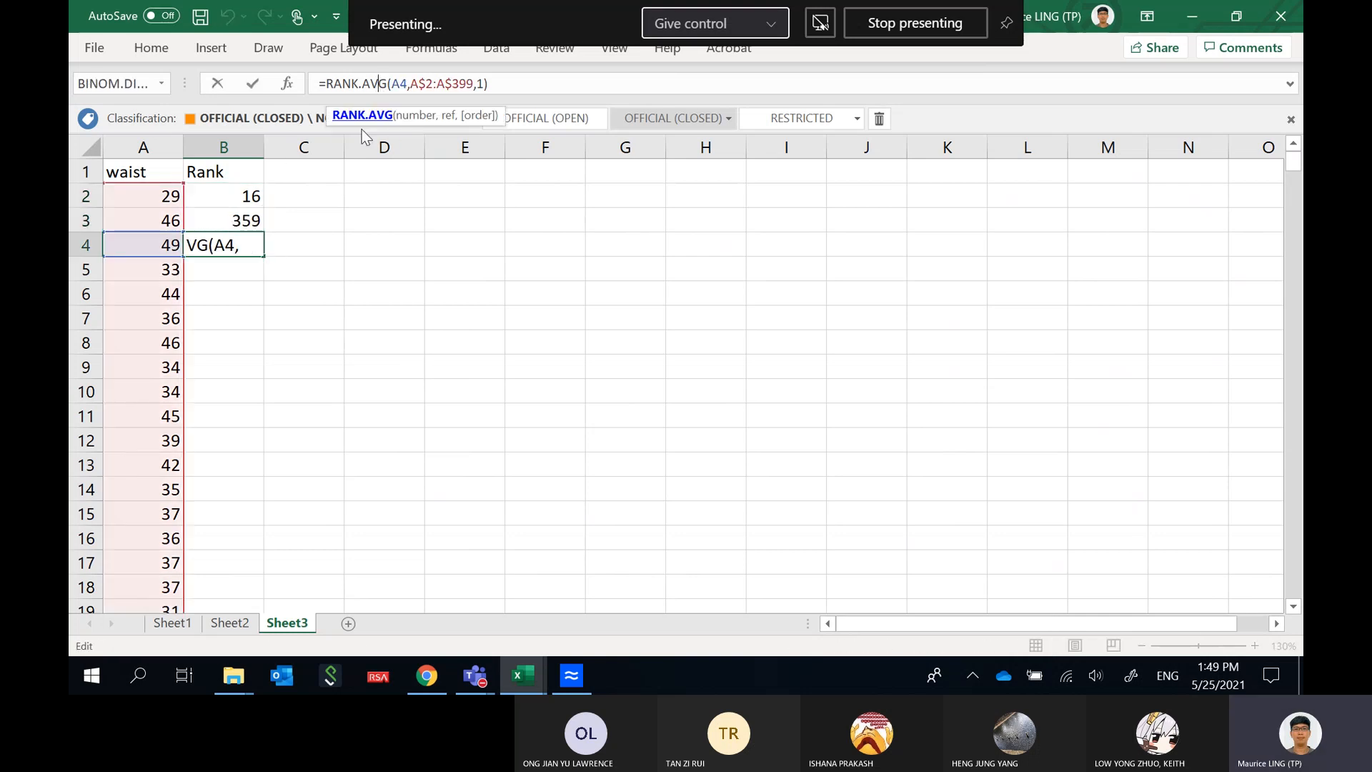
pyautogui.doubleClick(249, 245)
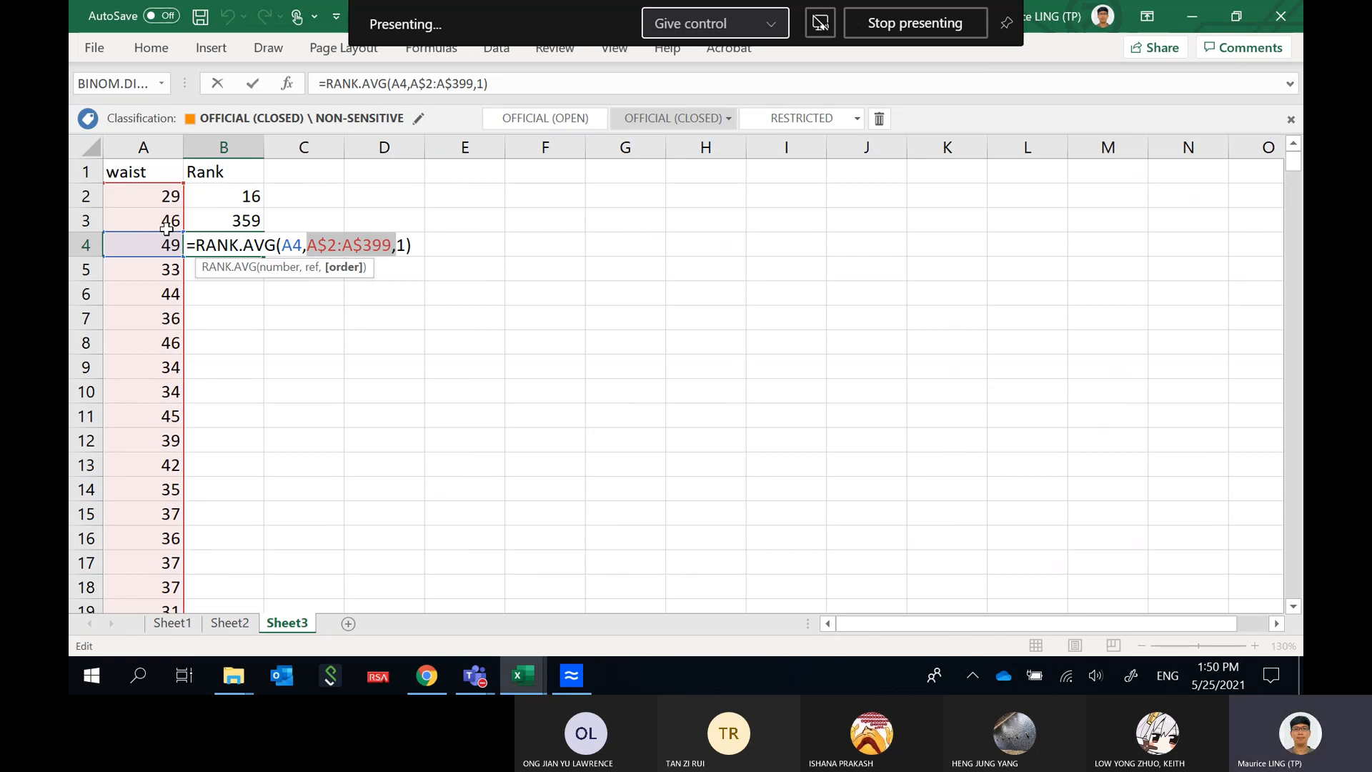
pyautogui.press('Return')
# Fill the rank formula from B4 down through the last data row, 399.
pyautogui.click(221, 243)
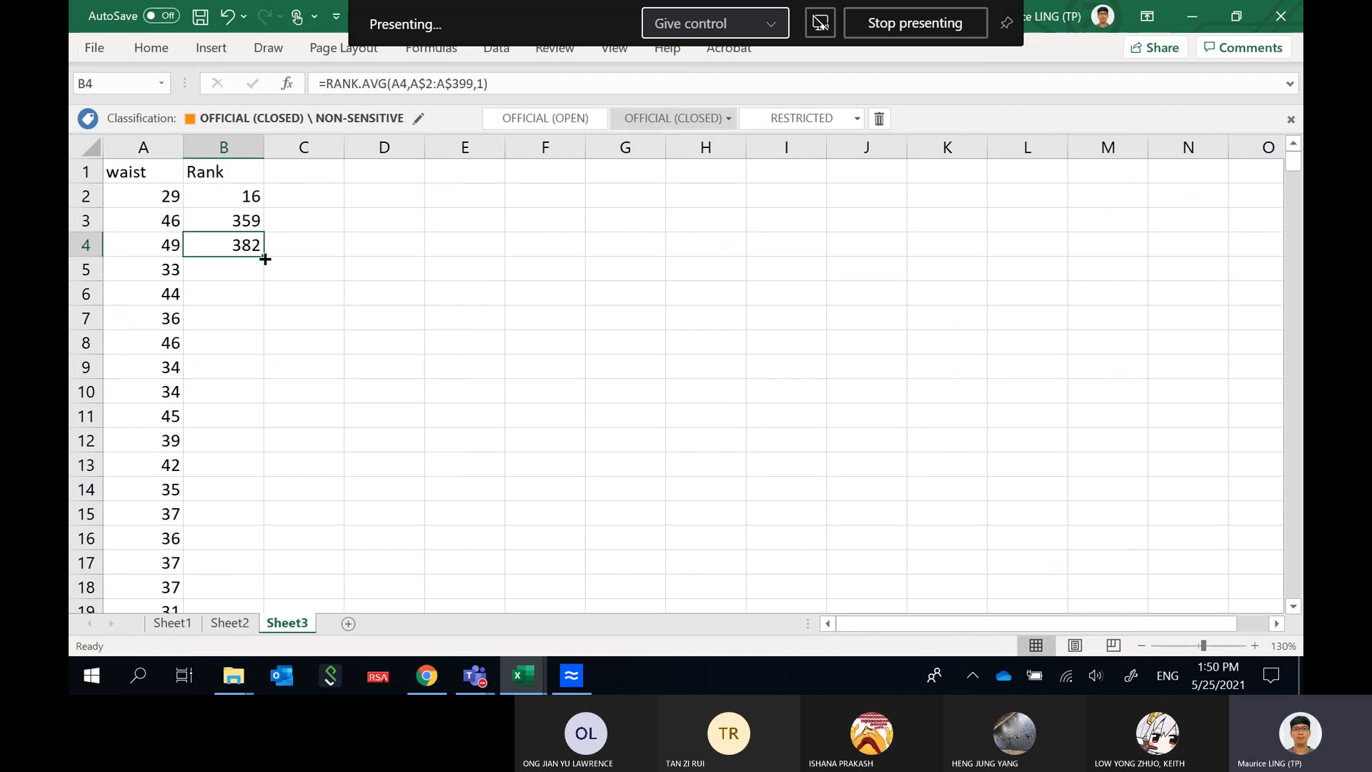
pyautogui.doubleClick(264, 259)
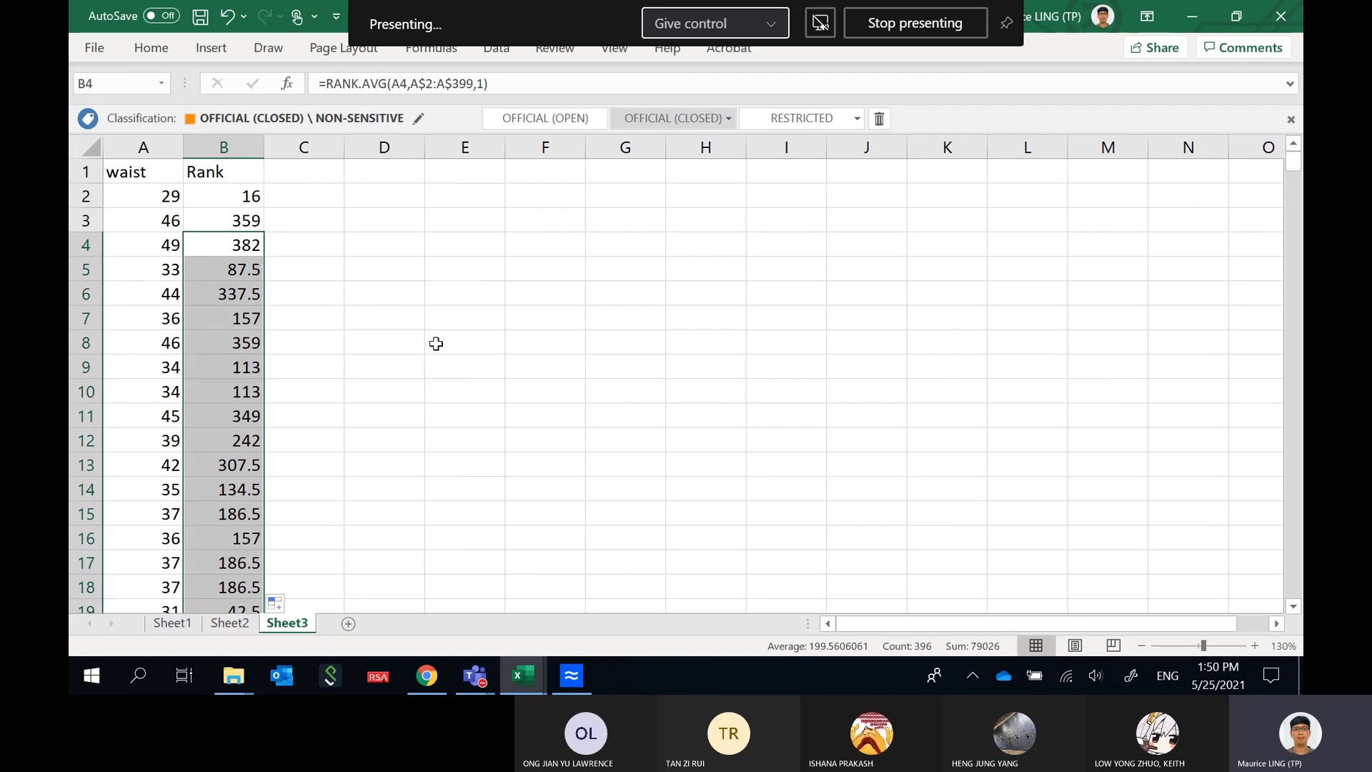
pyautogui.click(333, 367)
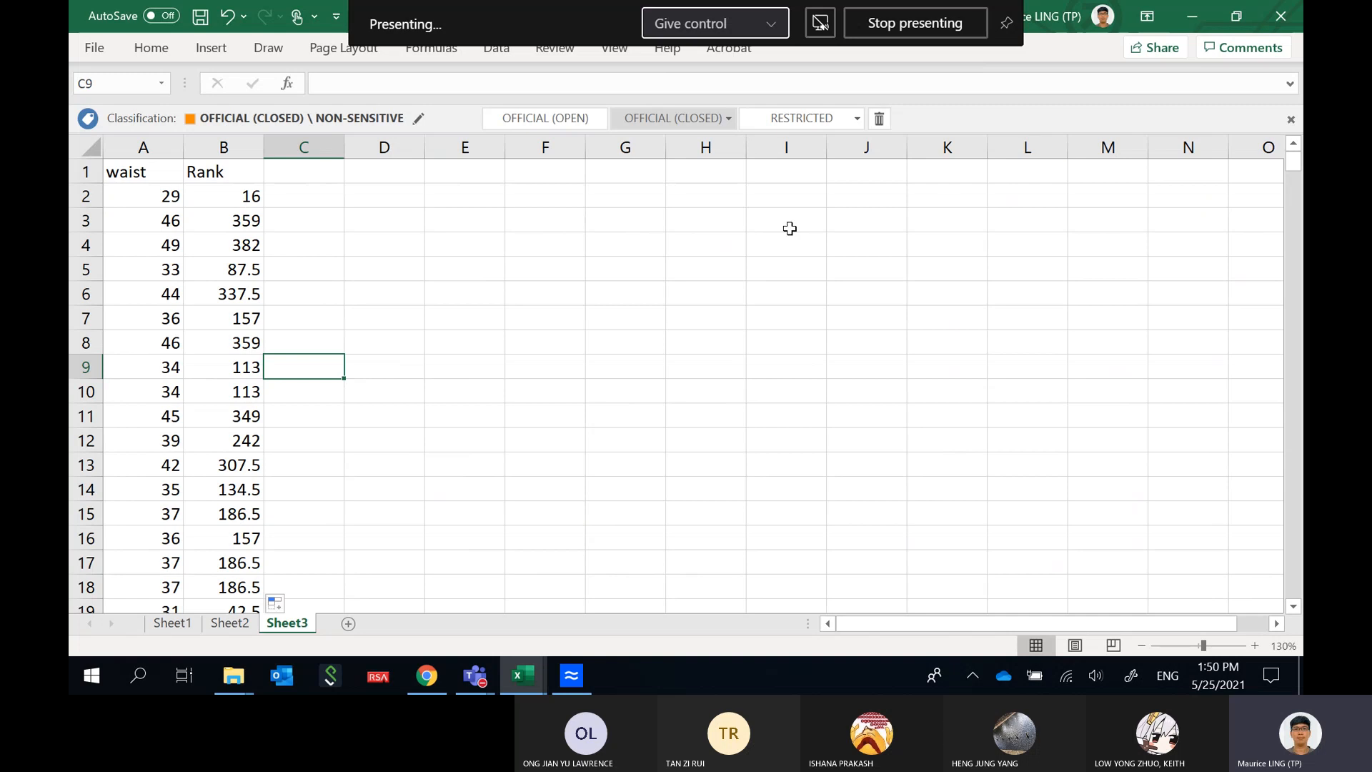
# Examine the cell, range and order arguments of the rank formula in B2.
pyautogui.click(241, 192)
pyautogui.click(408, 86)
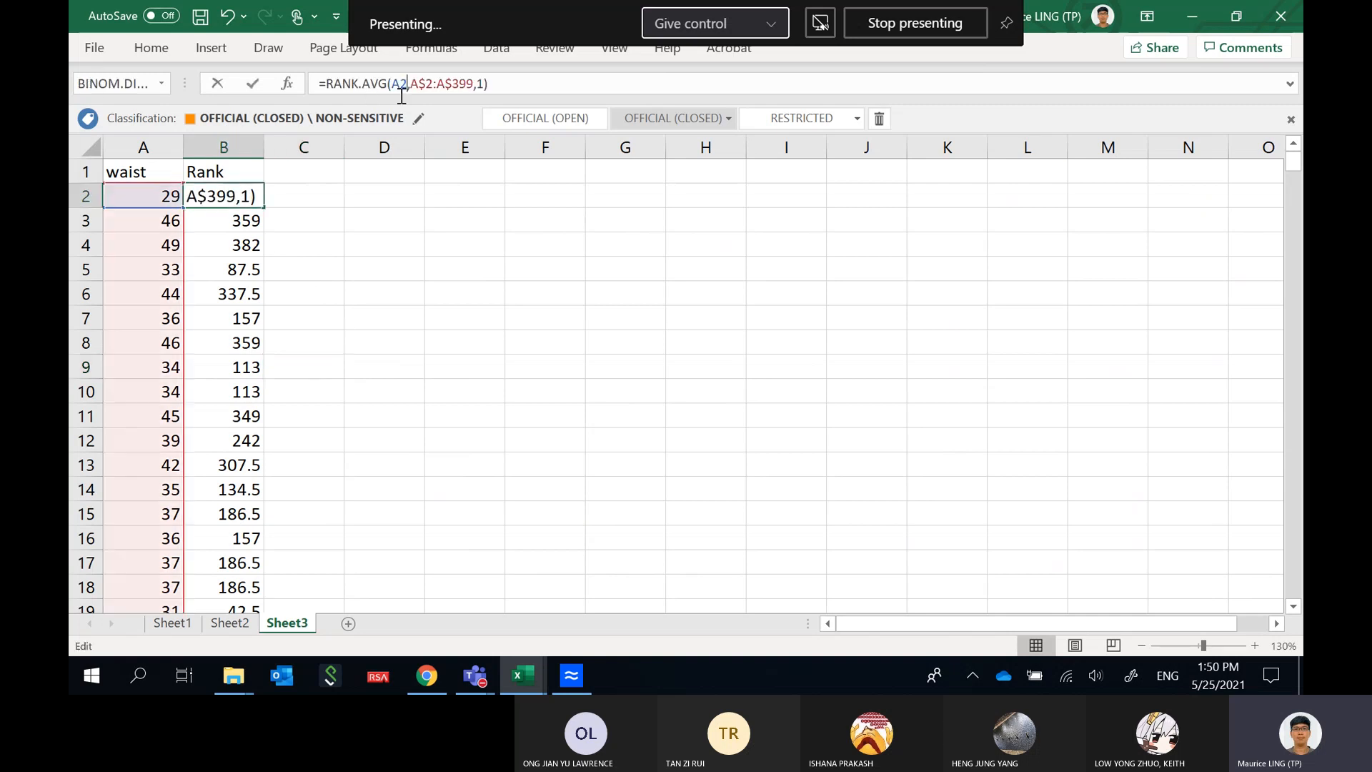
pyautogui.doubleClick(248, 204)
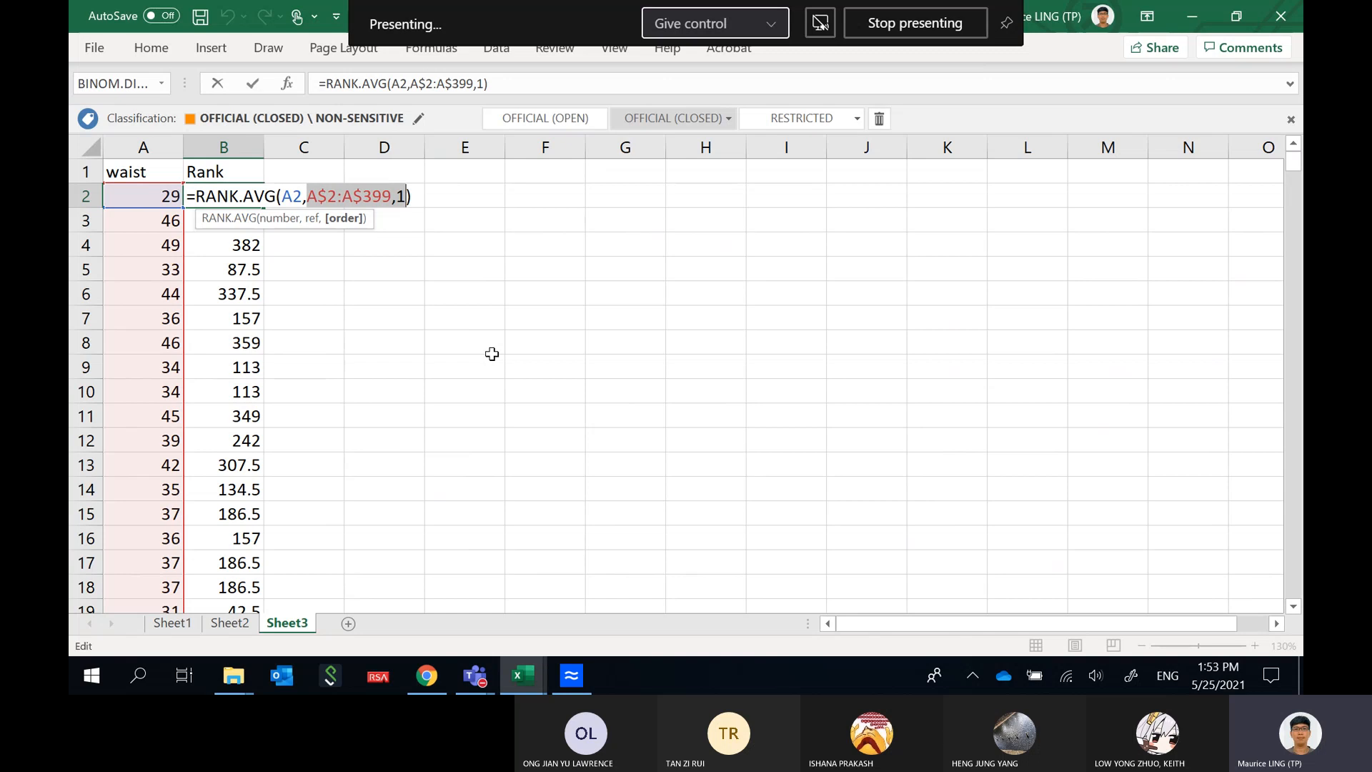
pyautogui.press('Return')
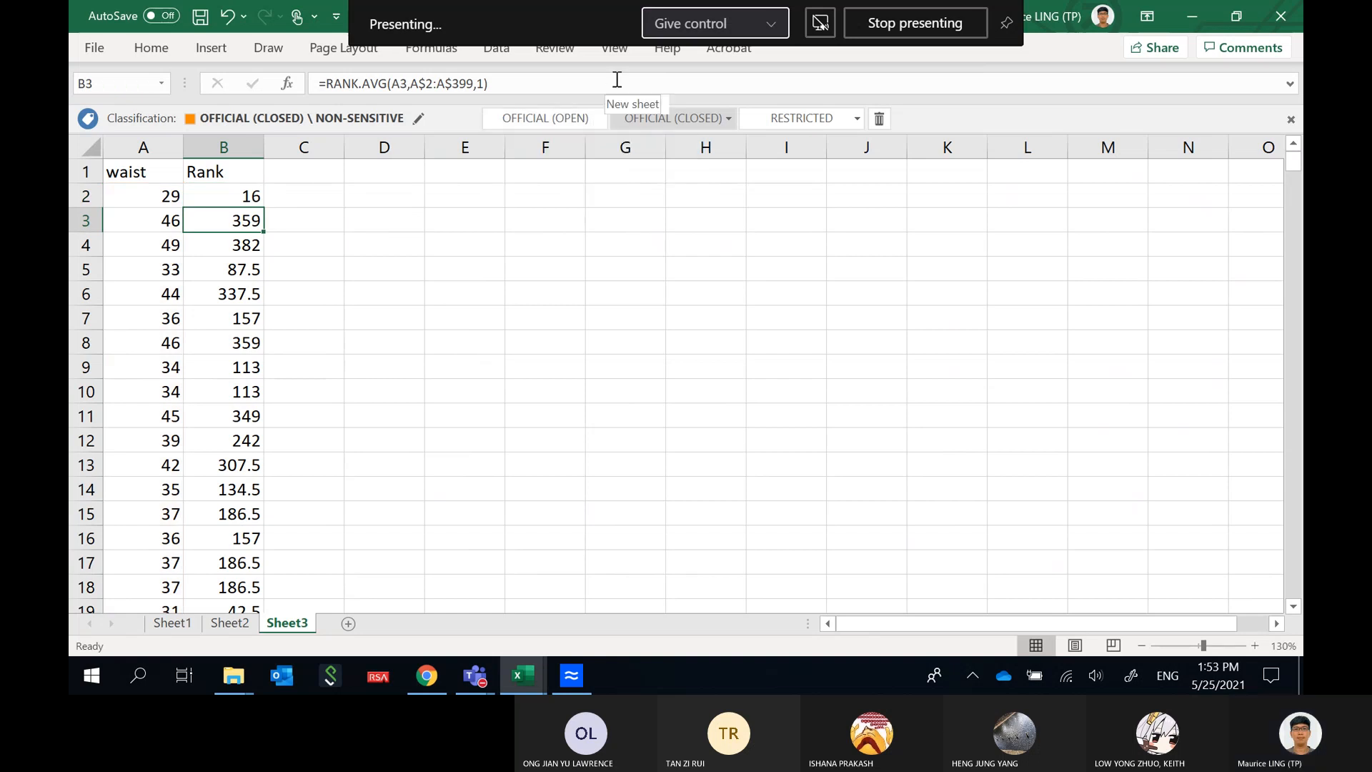
# Add the column header "Percentile" in C1.
pyautogui.click(323, 175)
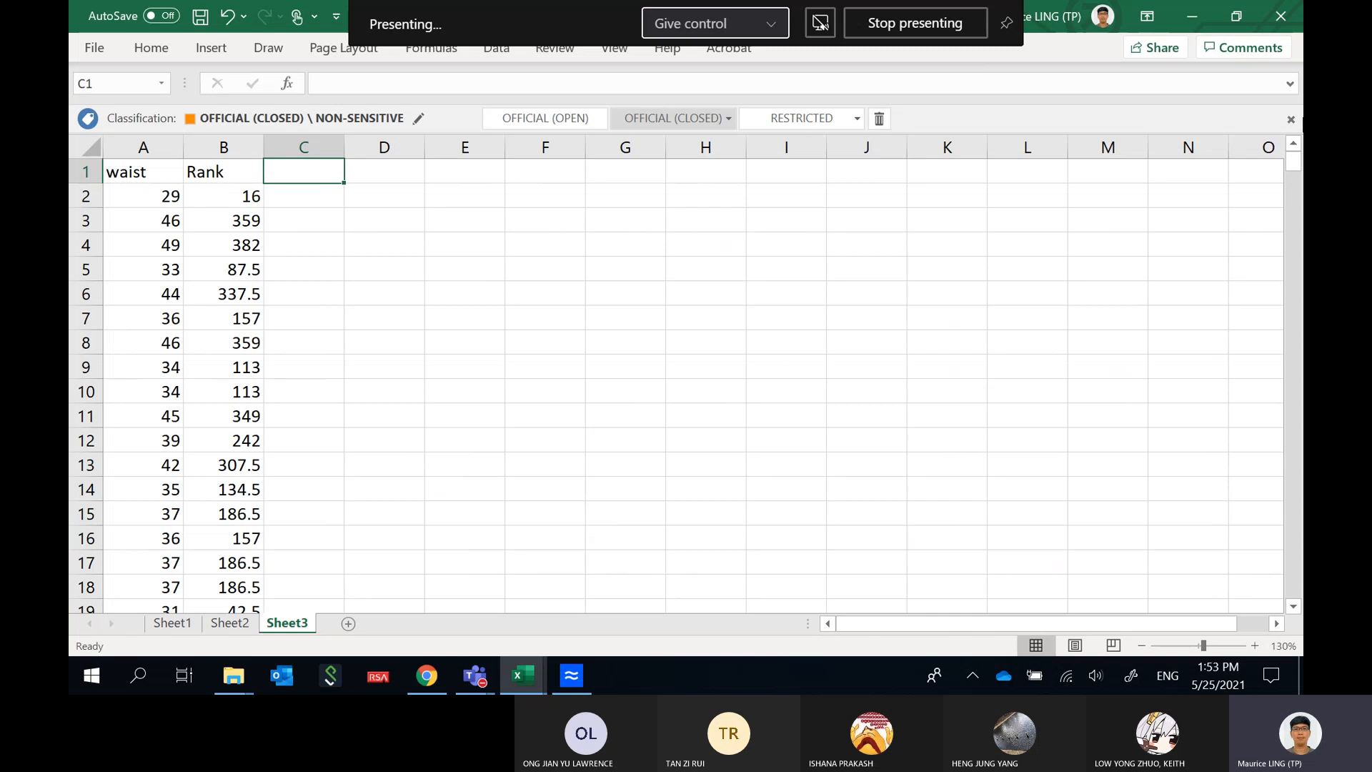
pyautogui.write('Perce')
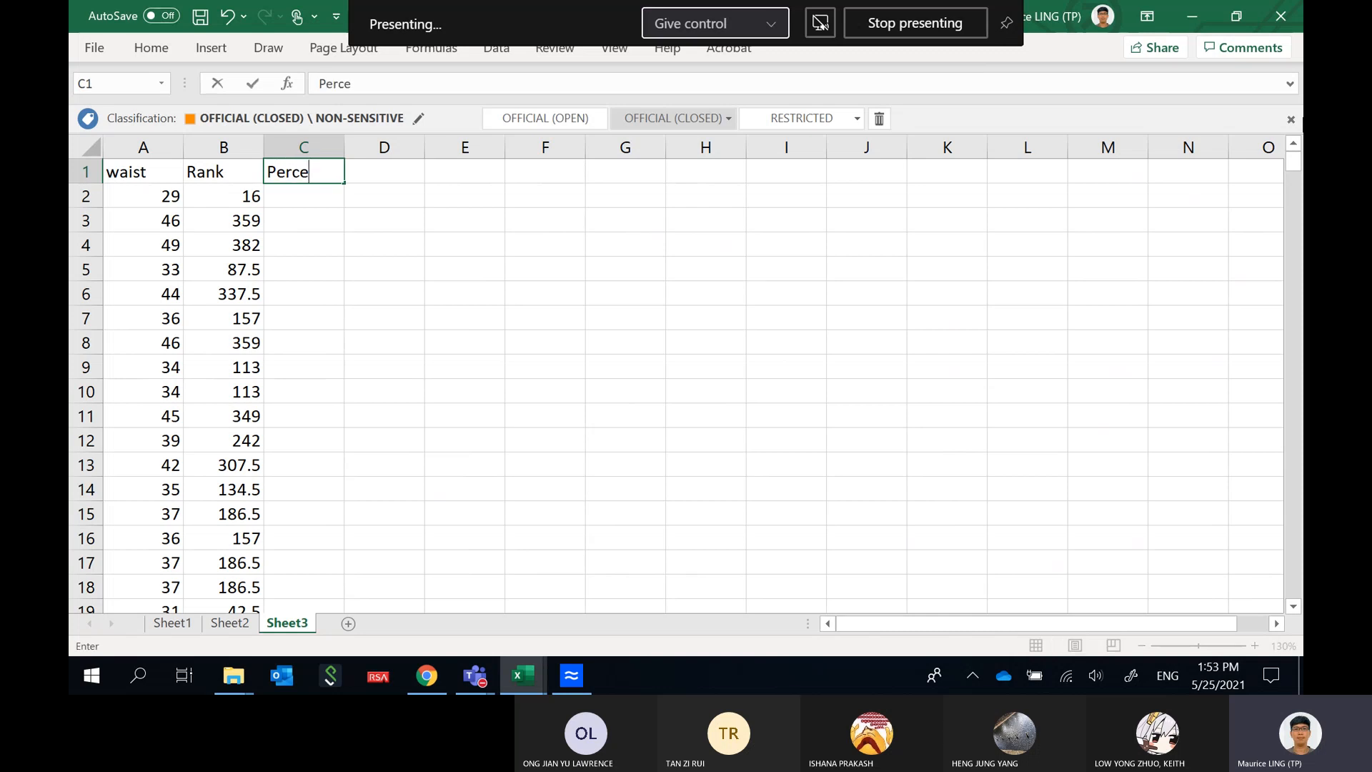
pyautogui.write('ntile')
pyautogui.press('Return')
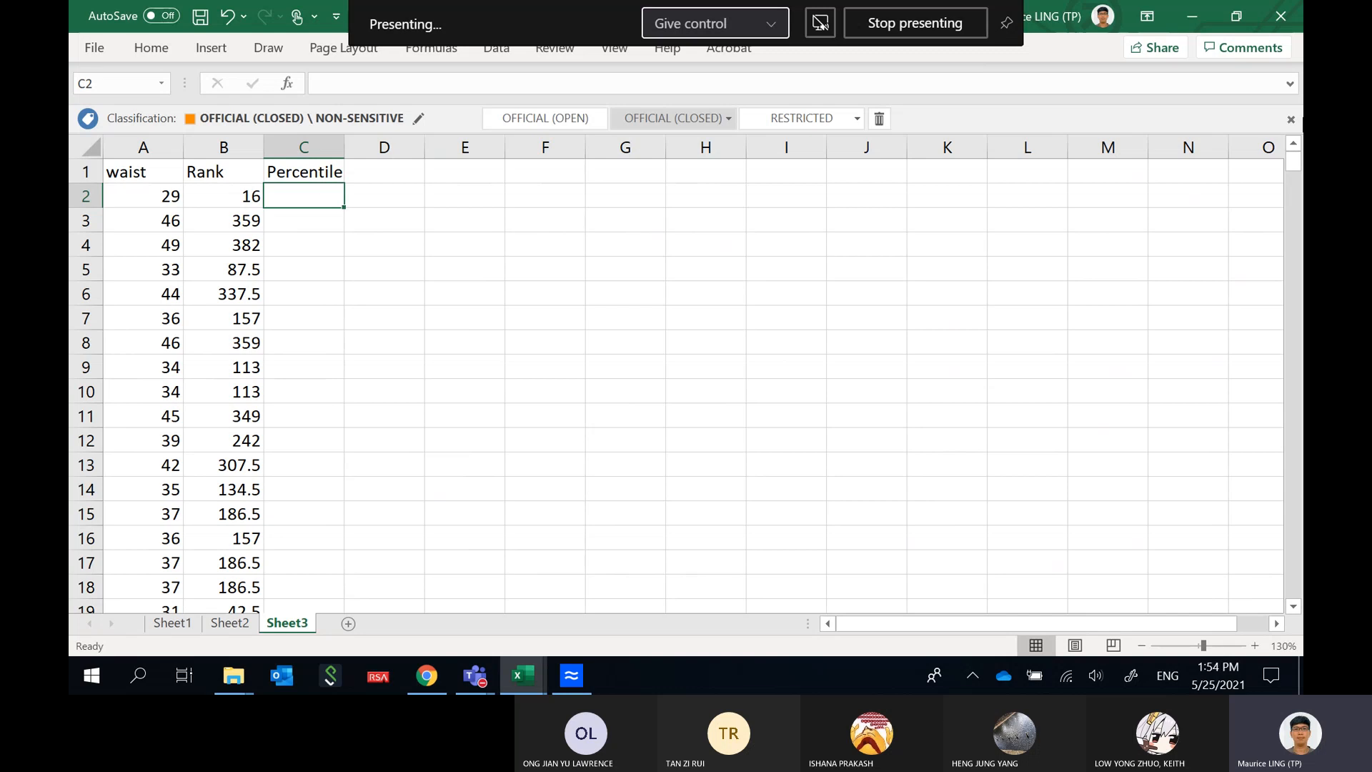
# Build the percentile formula =(B2-0.5)/COUNT(B2:B399) in C2.
pyautogui.write('=')
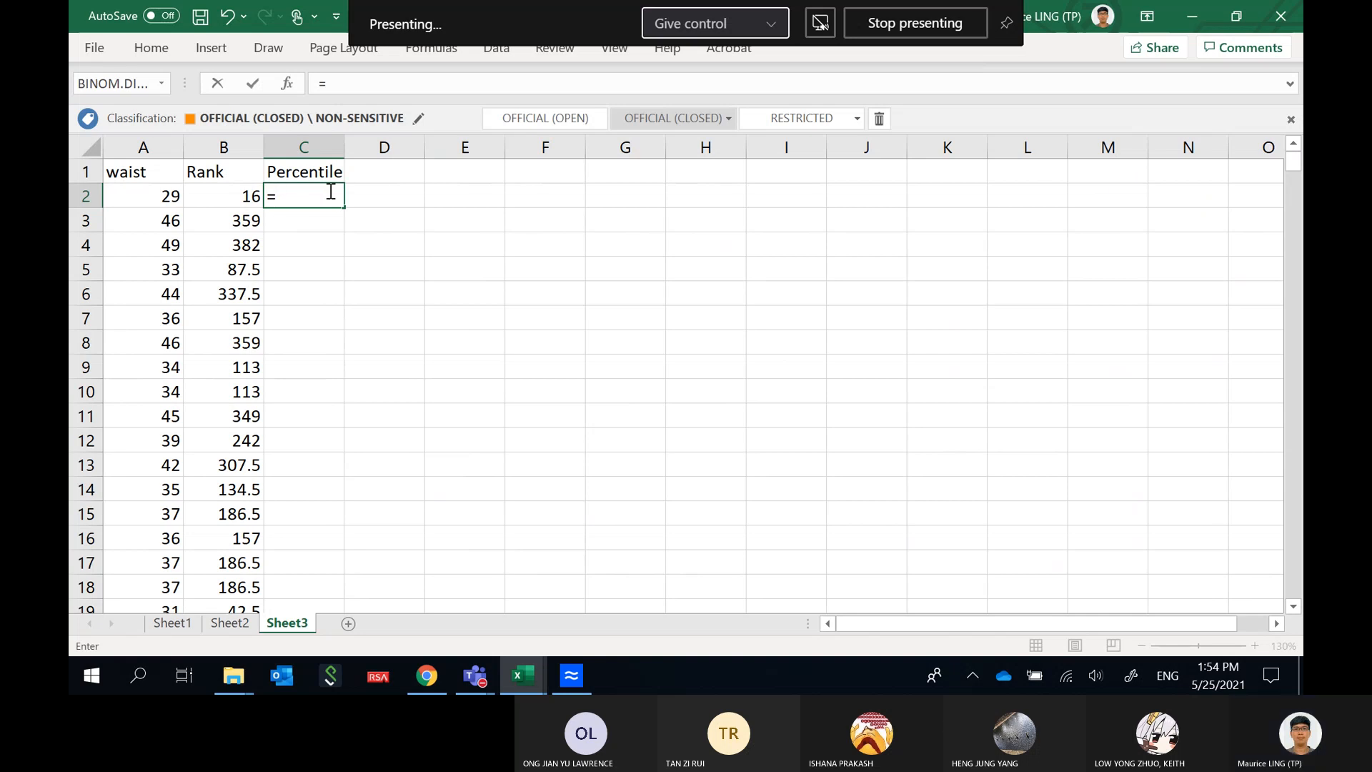
pyautogui.write('(')
pyautogui.click(203, 192)
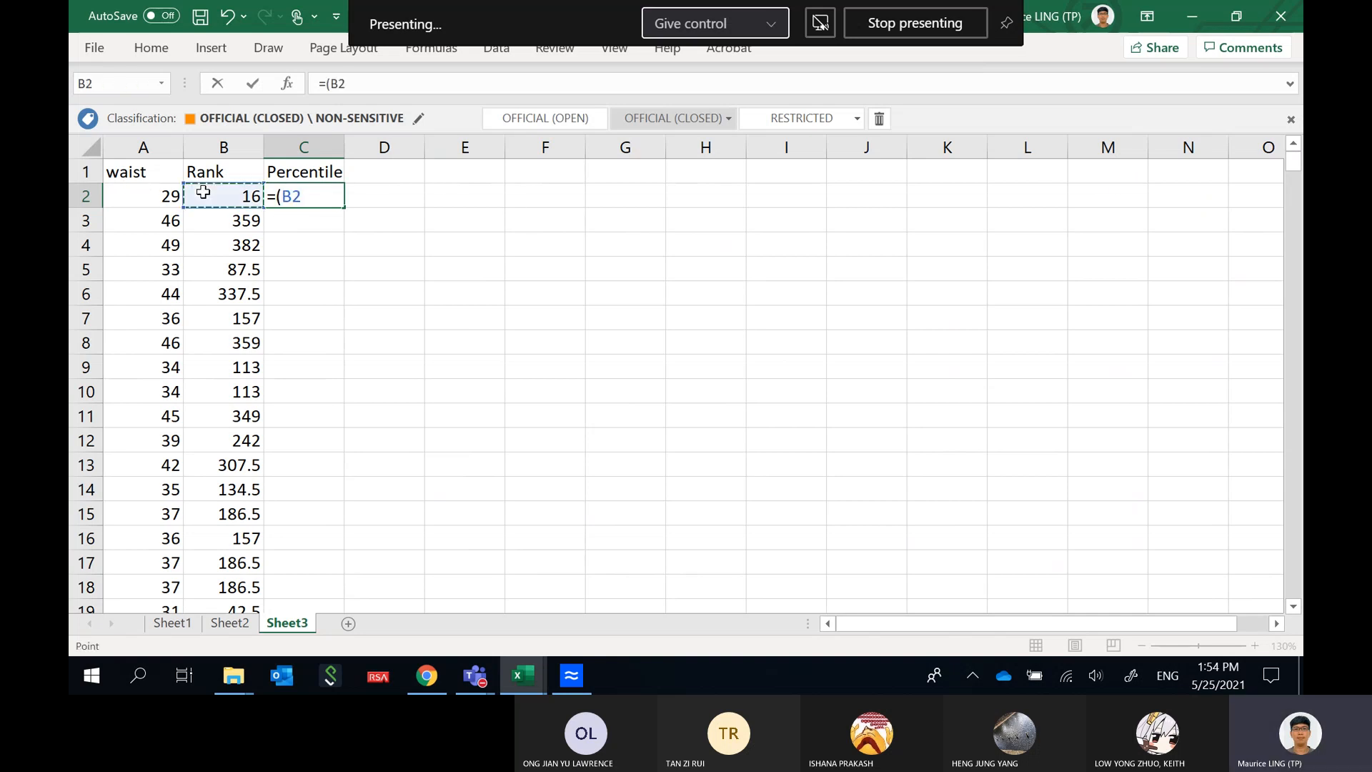
pyautogui.write('-0.5)/count')
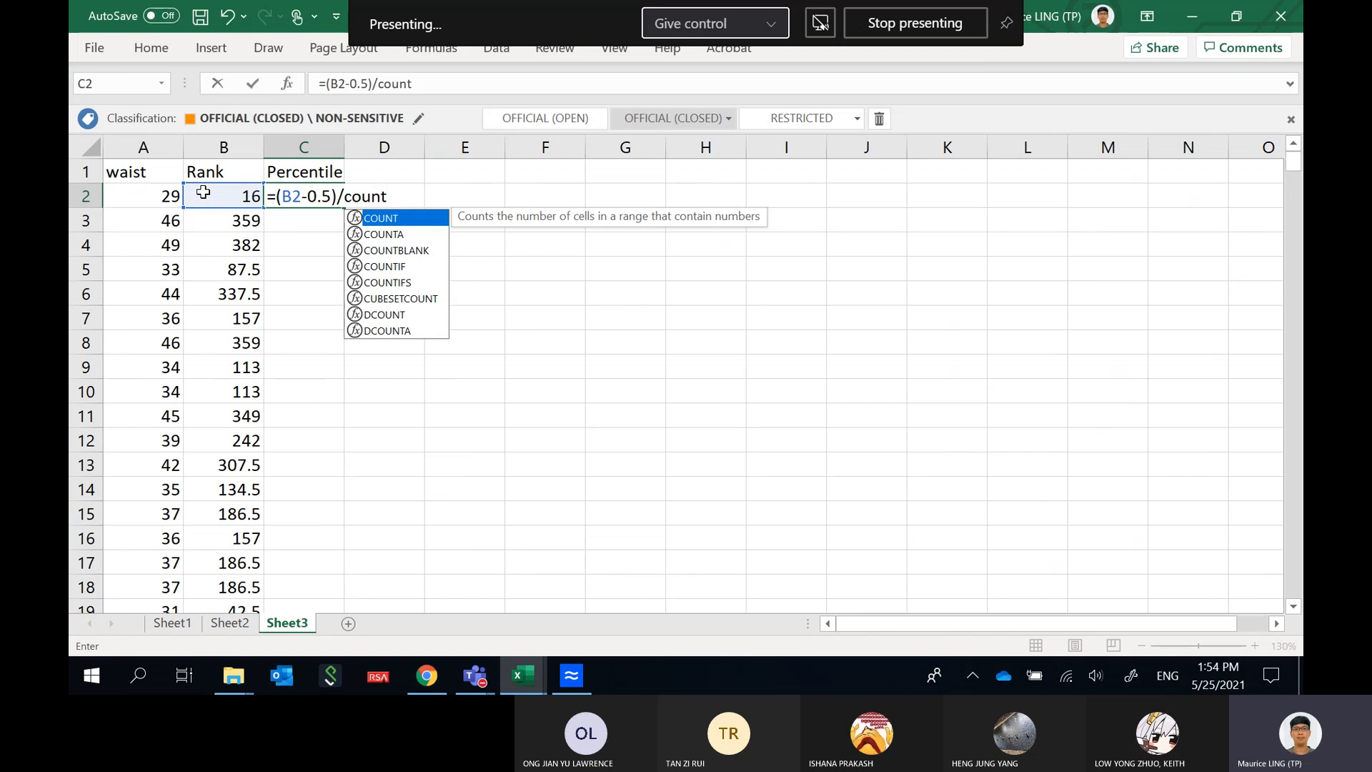
pyautogui.write('(')
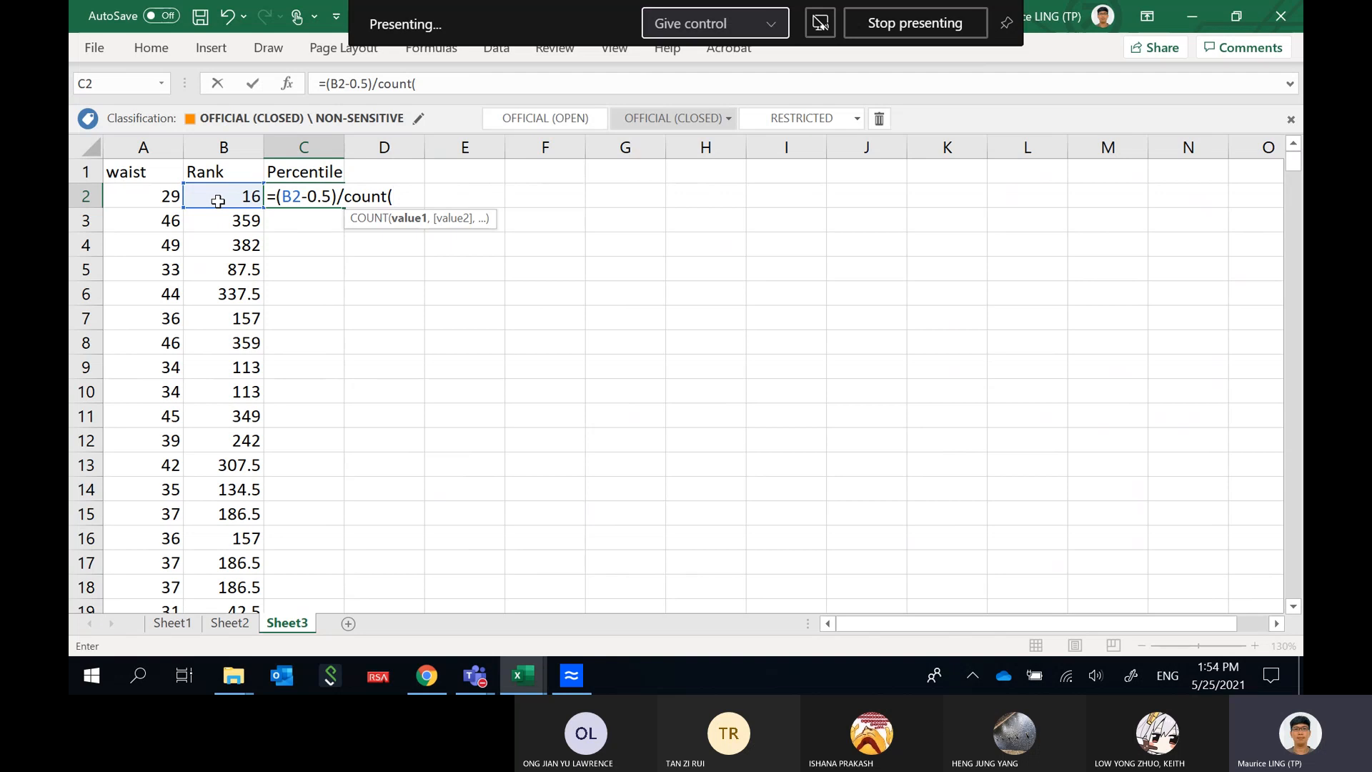
pyautogui.click(218, 201)
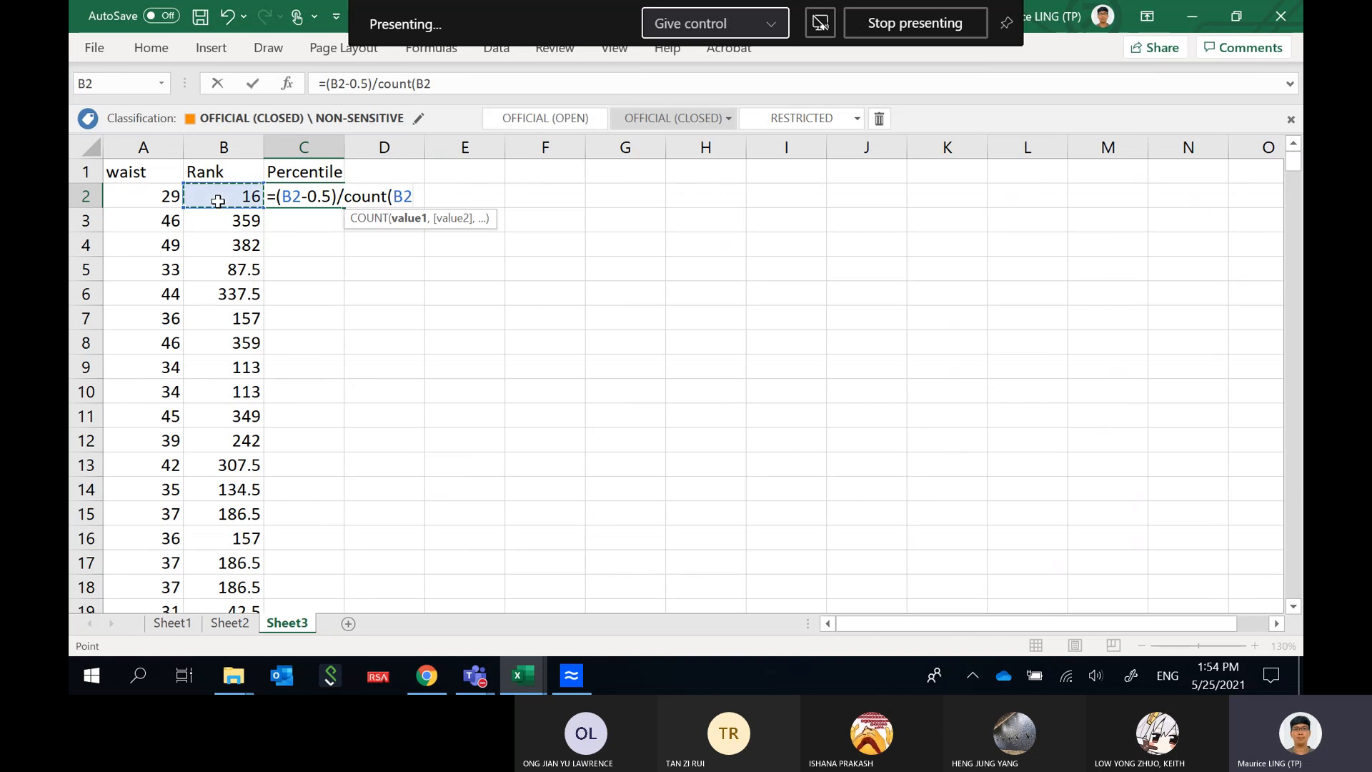
pyautogui.hotkey('ctrl', 'shift', 'Down')
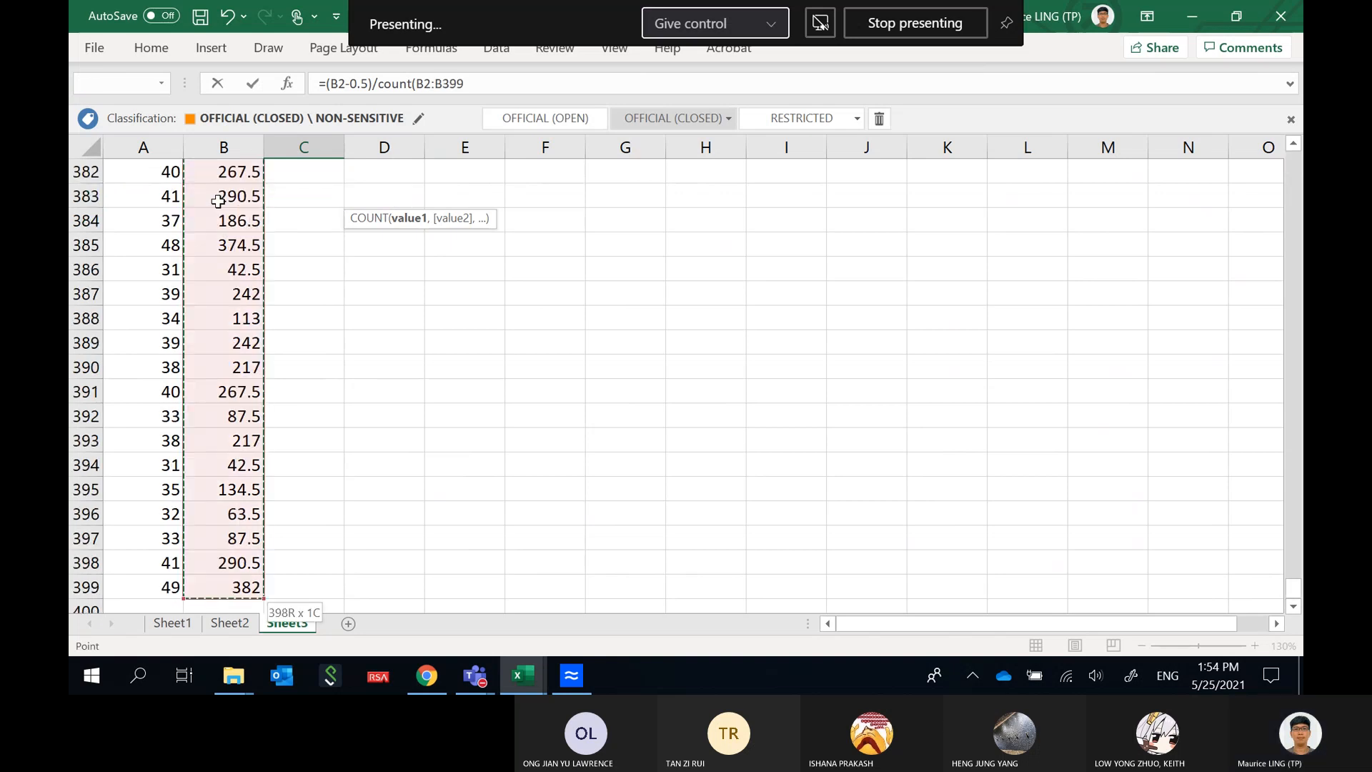
pyautogui.write(')')
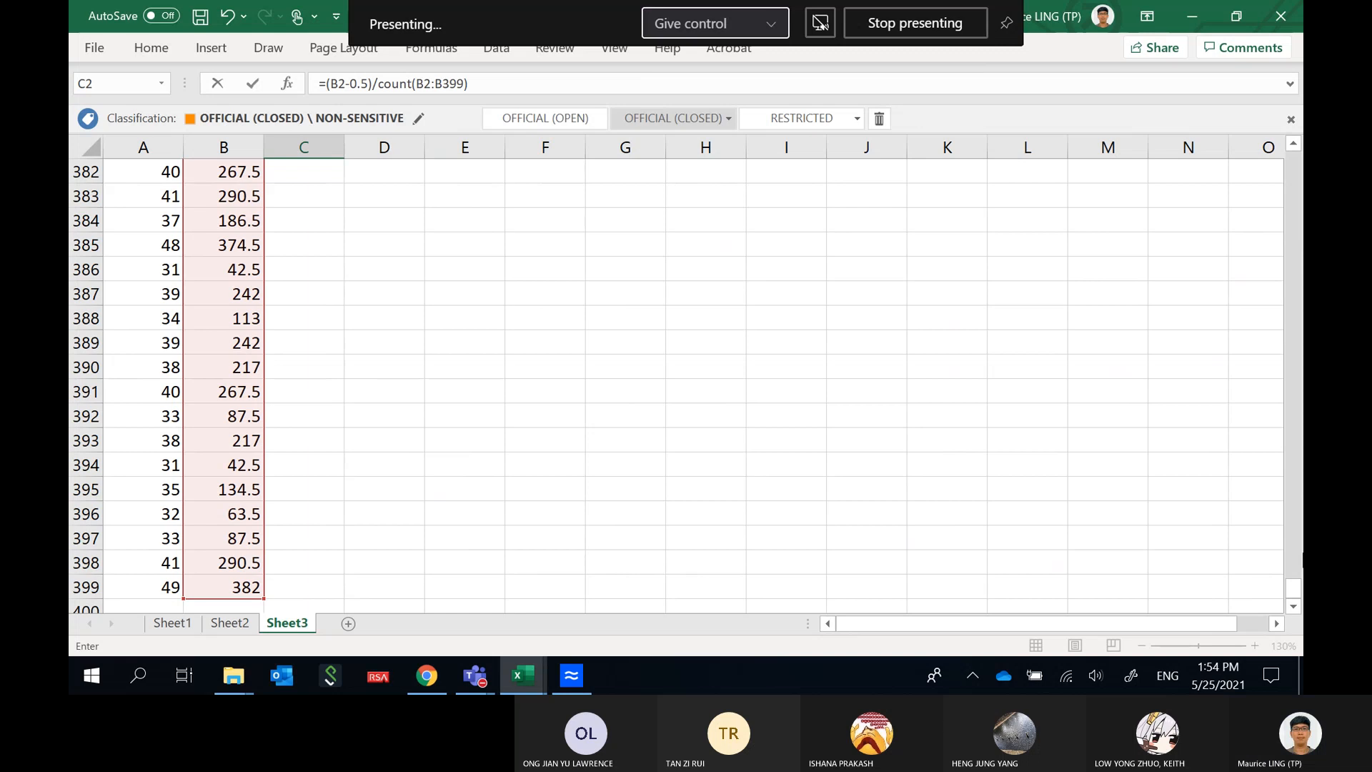
# Lock the COUNT range rows in the C2 formula as B$2:B$399 and fill the formula down to the last data row.
pyautogui.moveTo(1292, 590); pyautogui.dragTo(1298, 141)
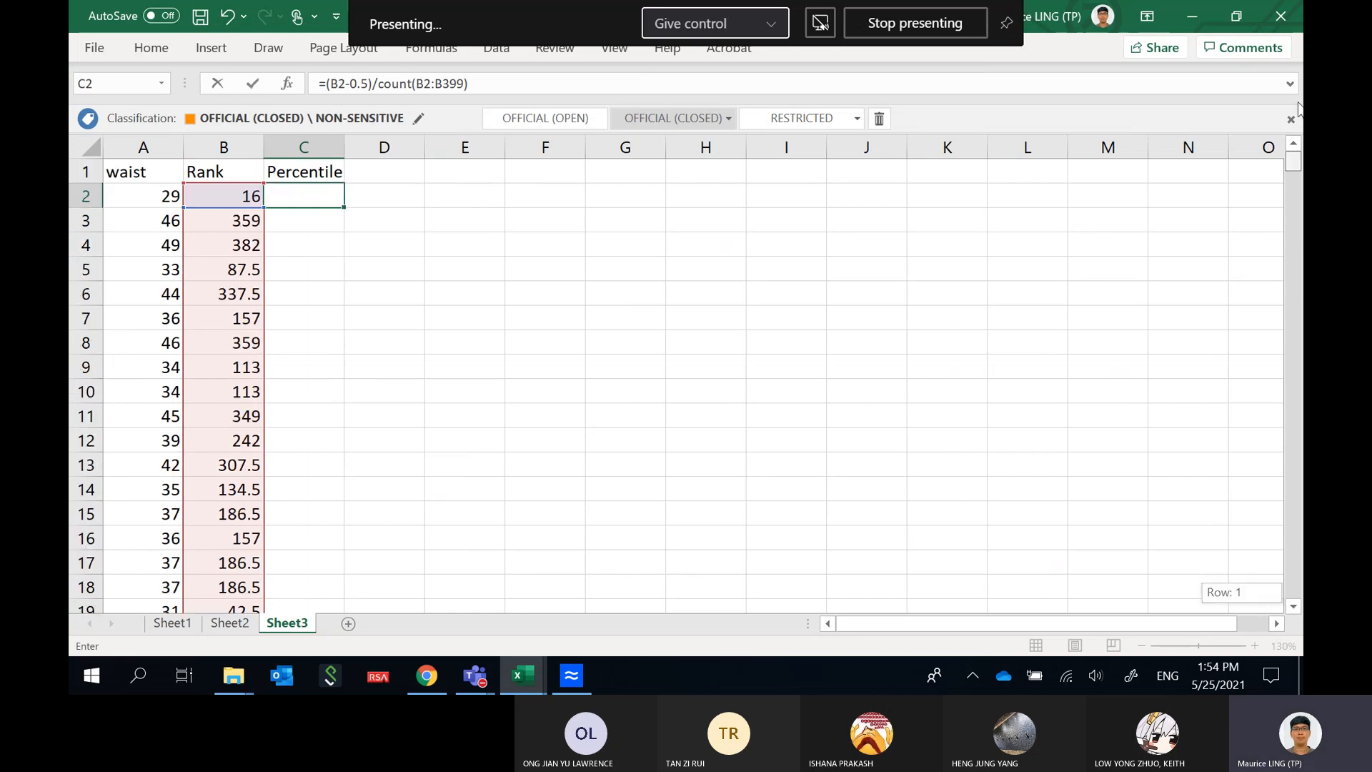
pyautogui.click(404, 200)
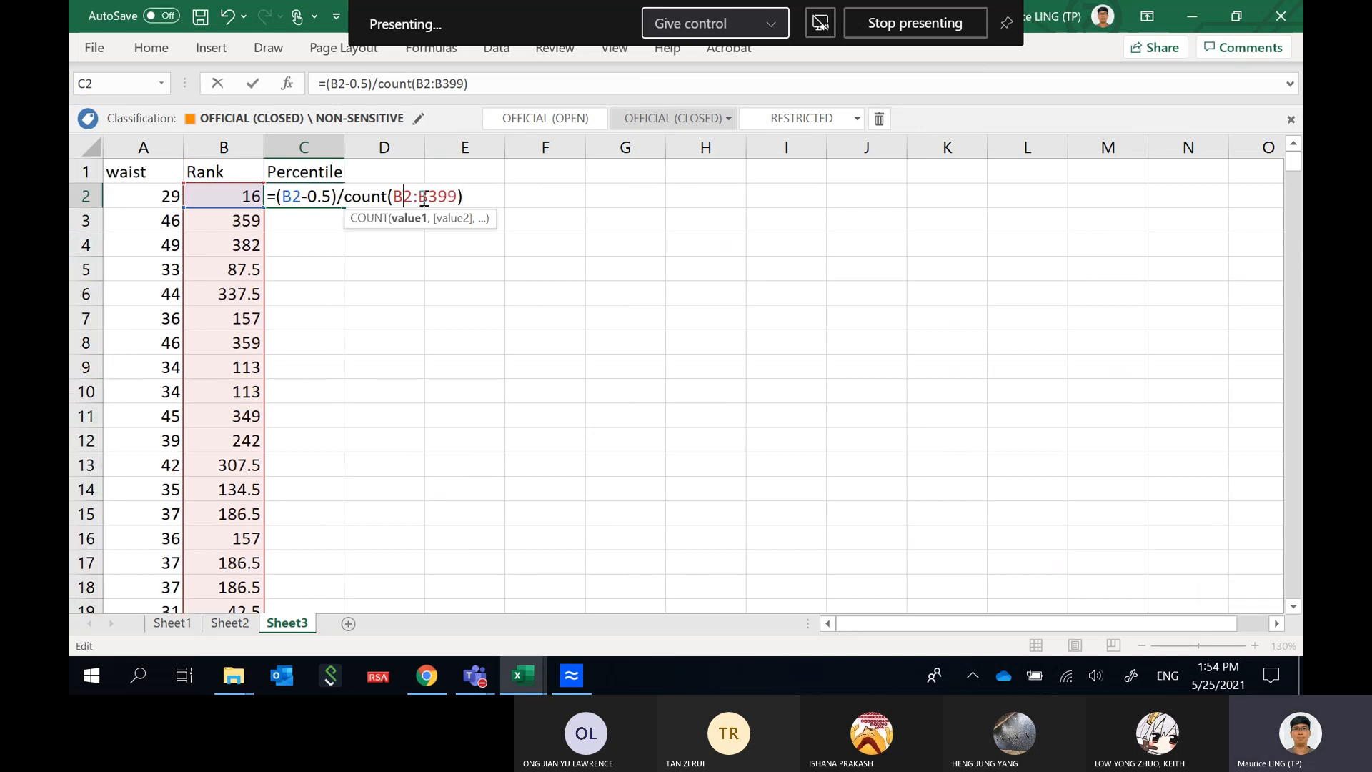
pyautogui.write('$')
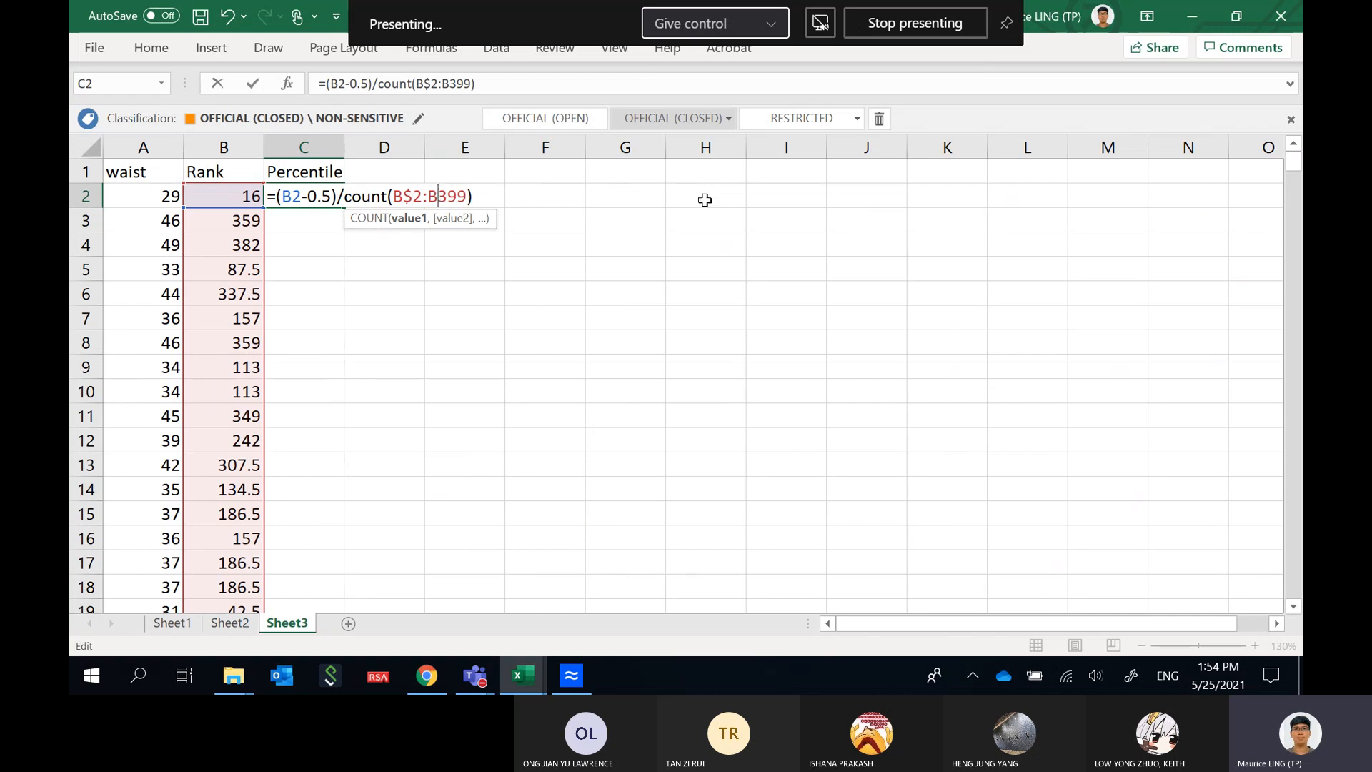
pyautogui.write('$')
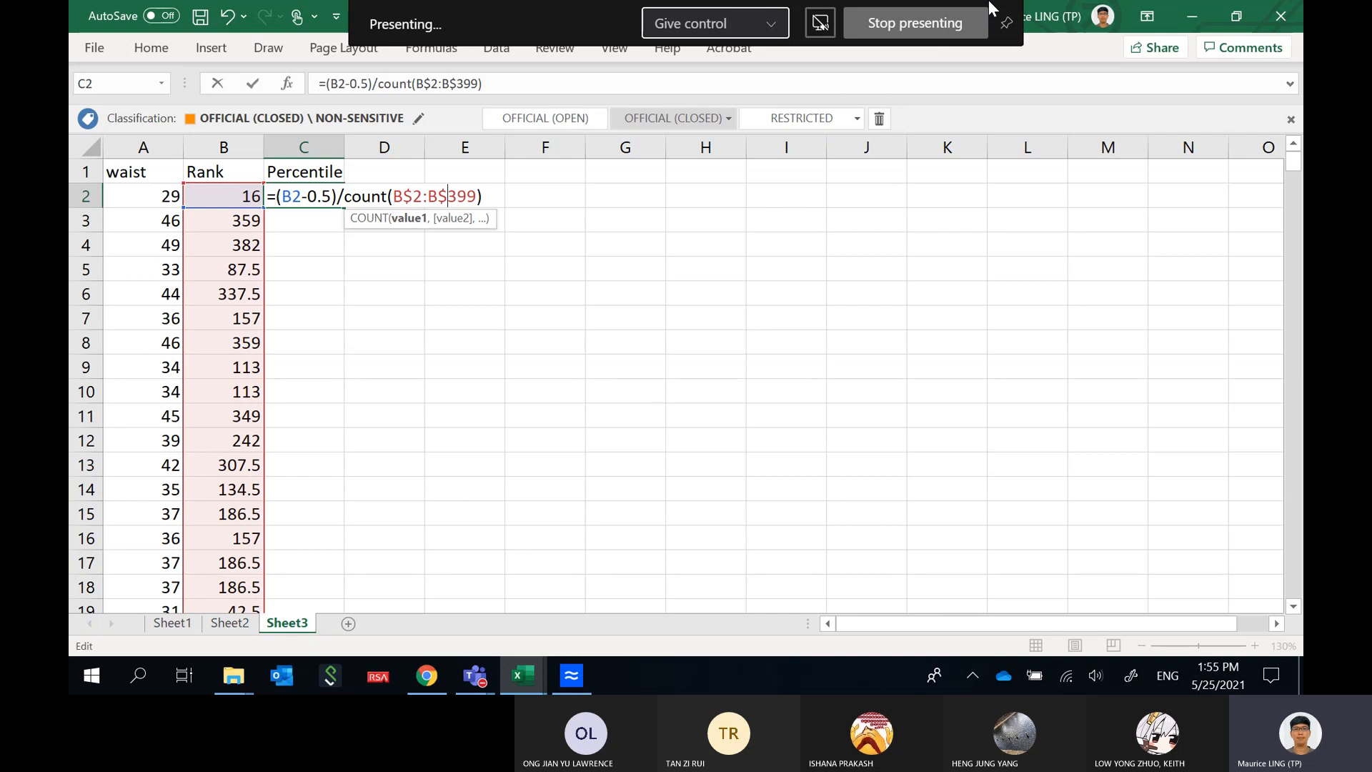
pyautogui.press('Return')
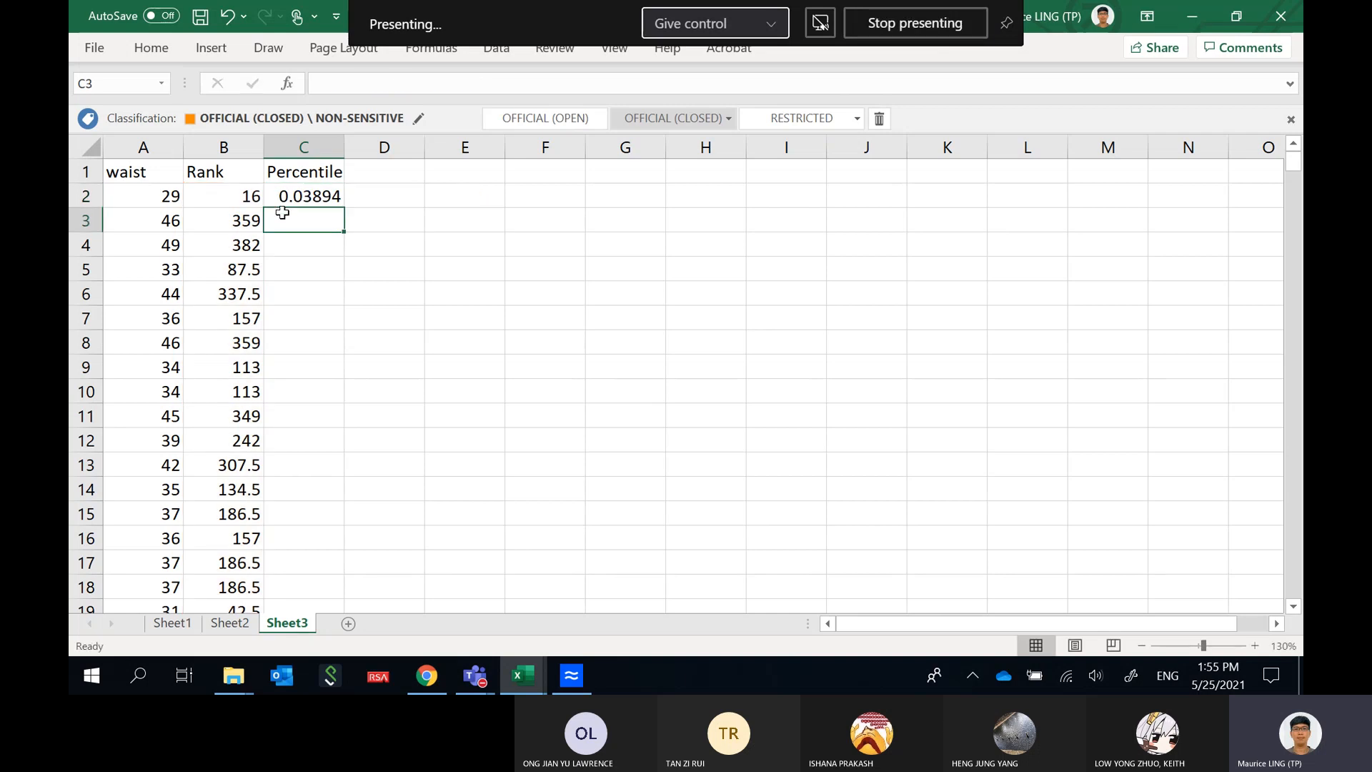
pyautogui.click(306, 198)
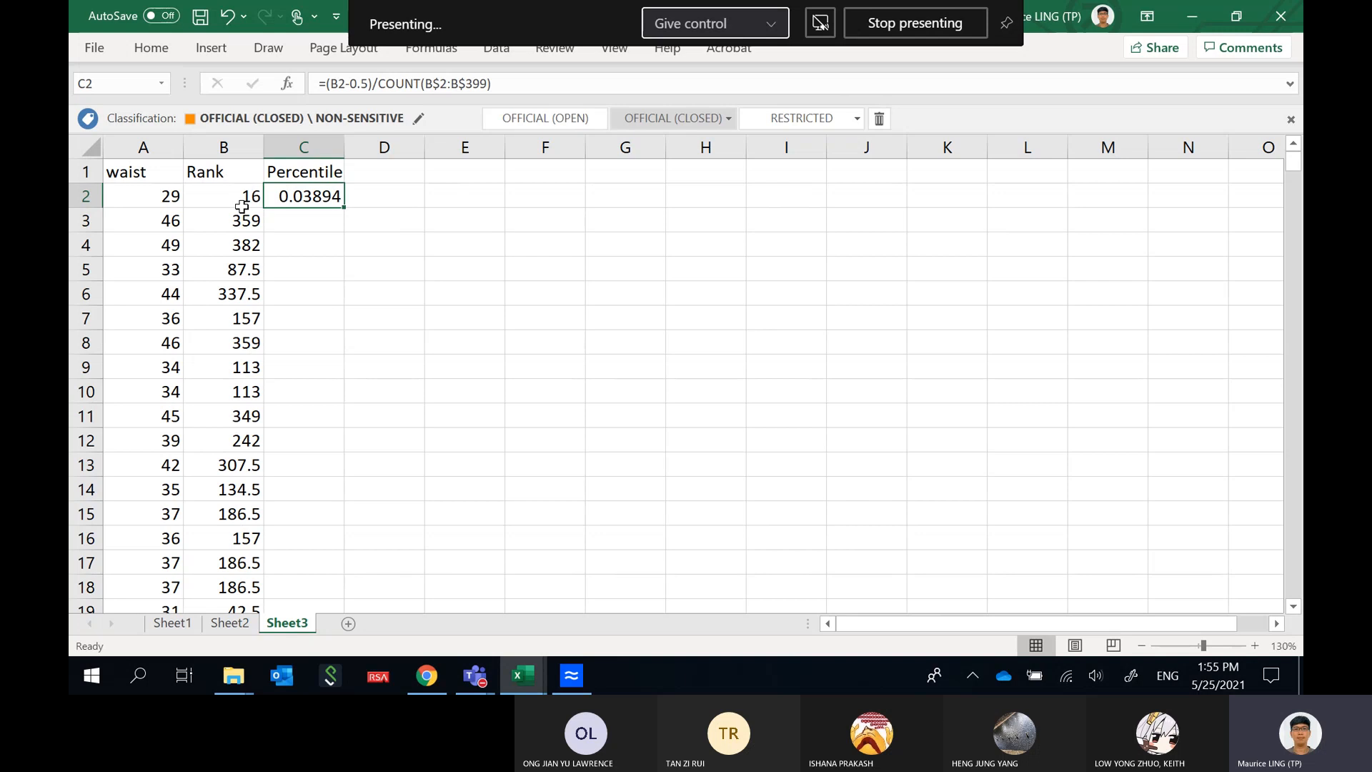
pyautogui.doubleClick(344, 212)
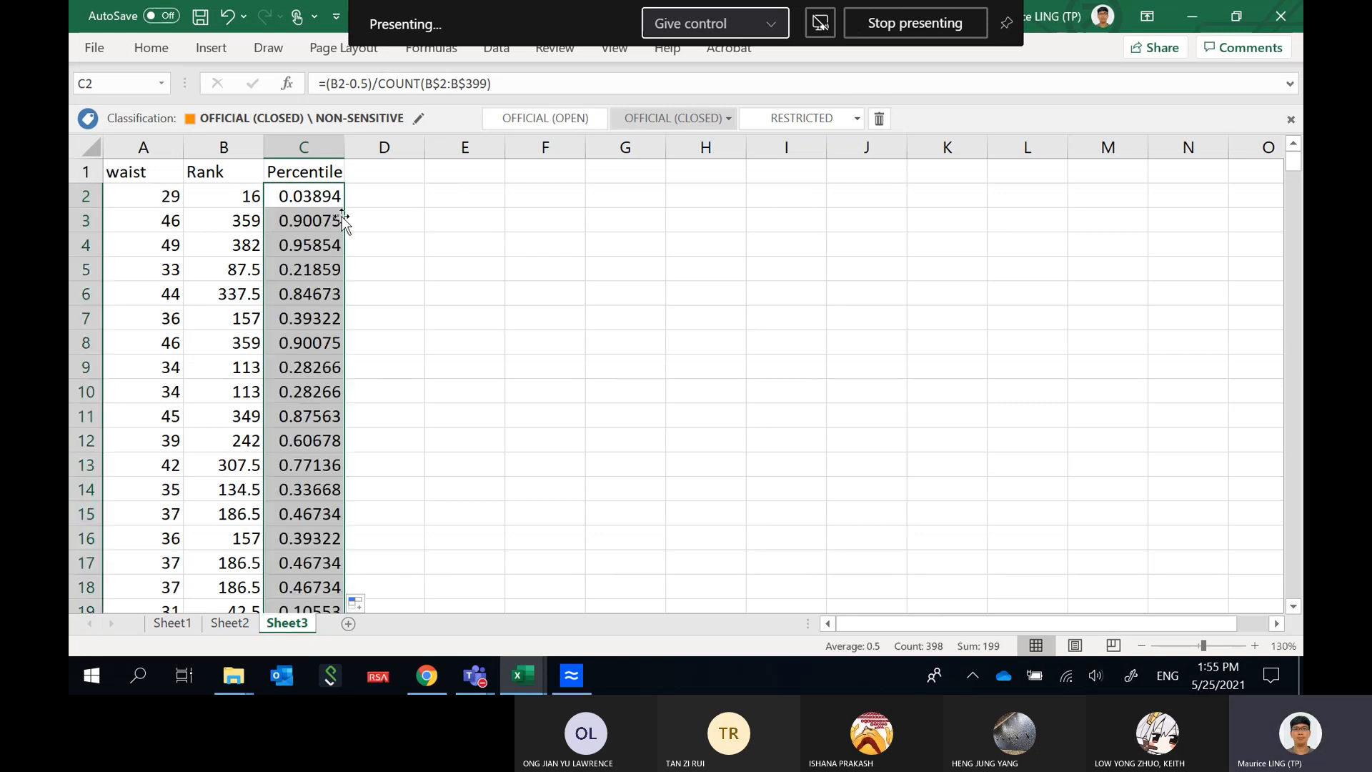
# Look through the calculated percentile values down column C and return to the first rows.
pyautogui.click(300, 145)
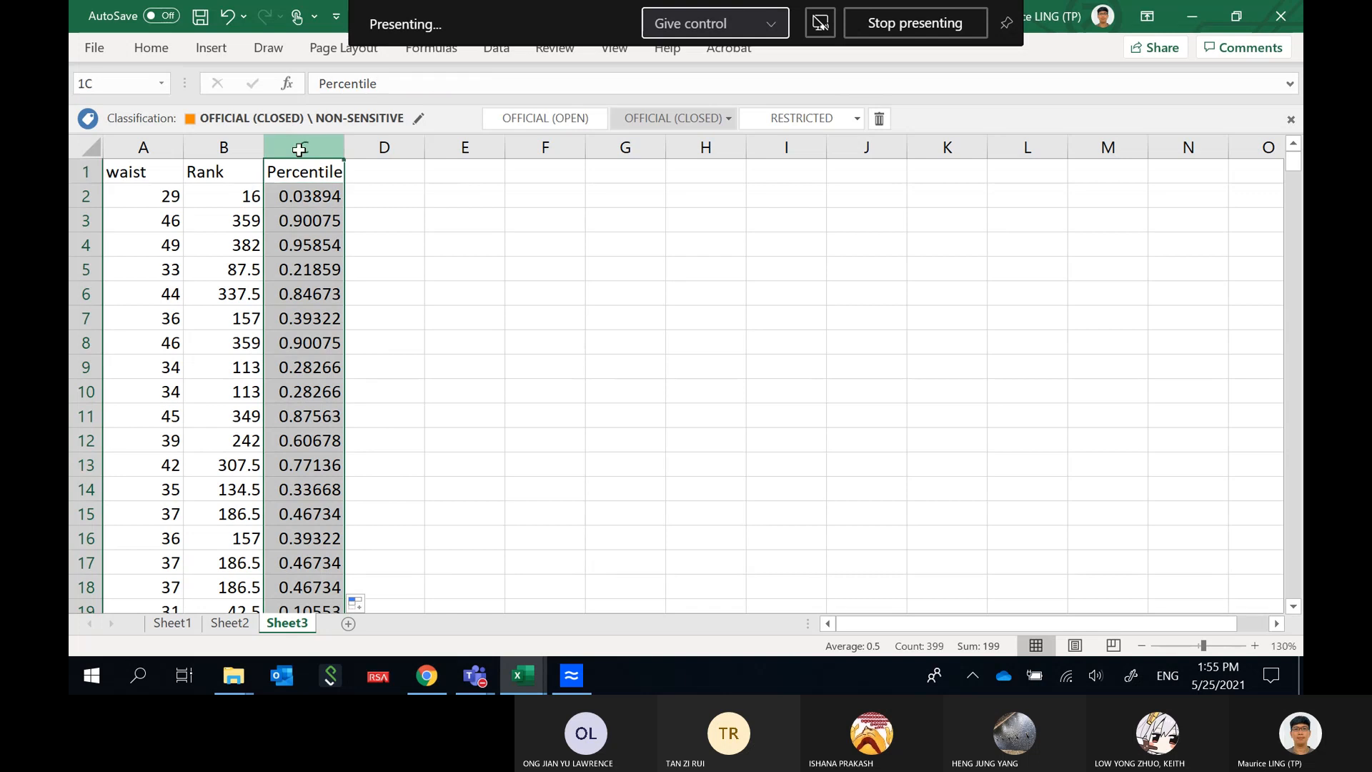
pyautogui.scroll(-5, 294, 316)
pyautogui.click(294, 316)
pyautogui.scroll(-5, 318, 406)
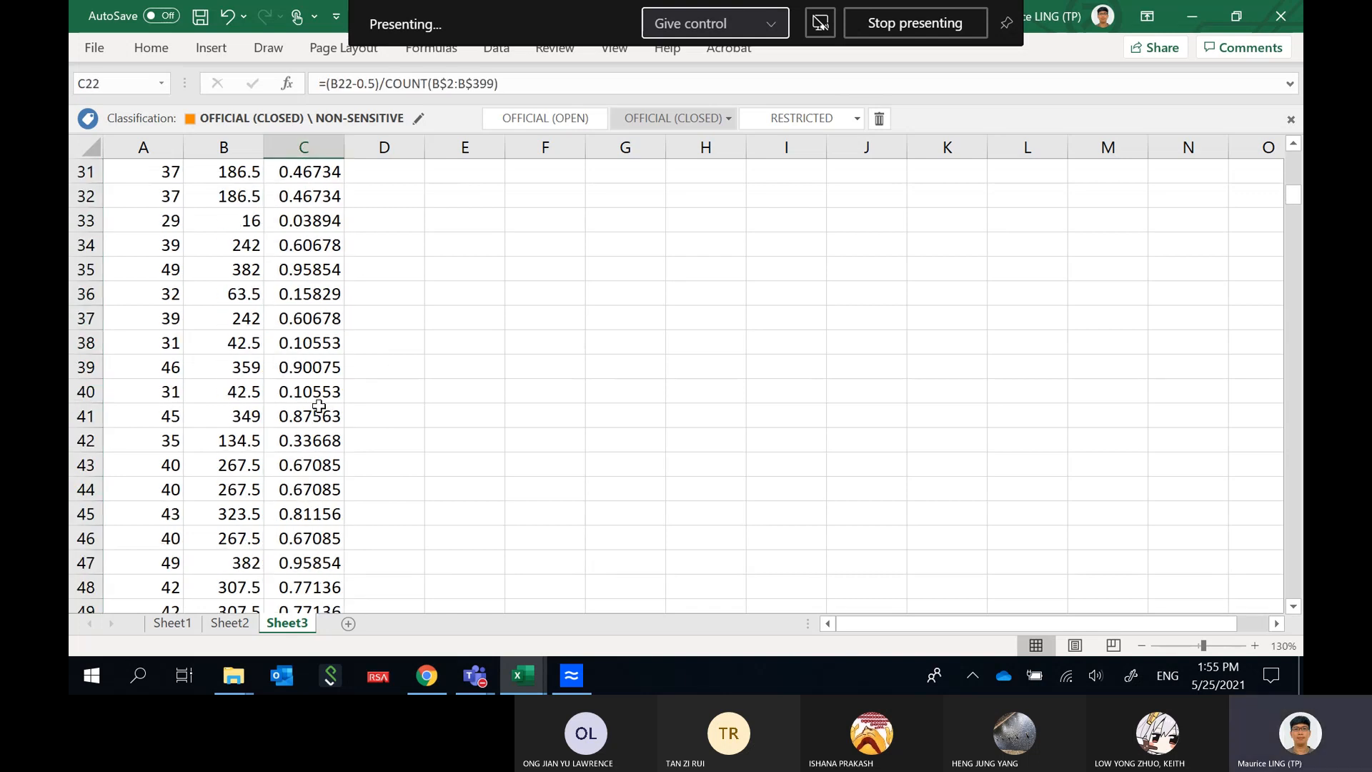
pyautogui.scroll(-20, 319, 406)
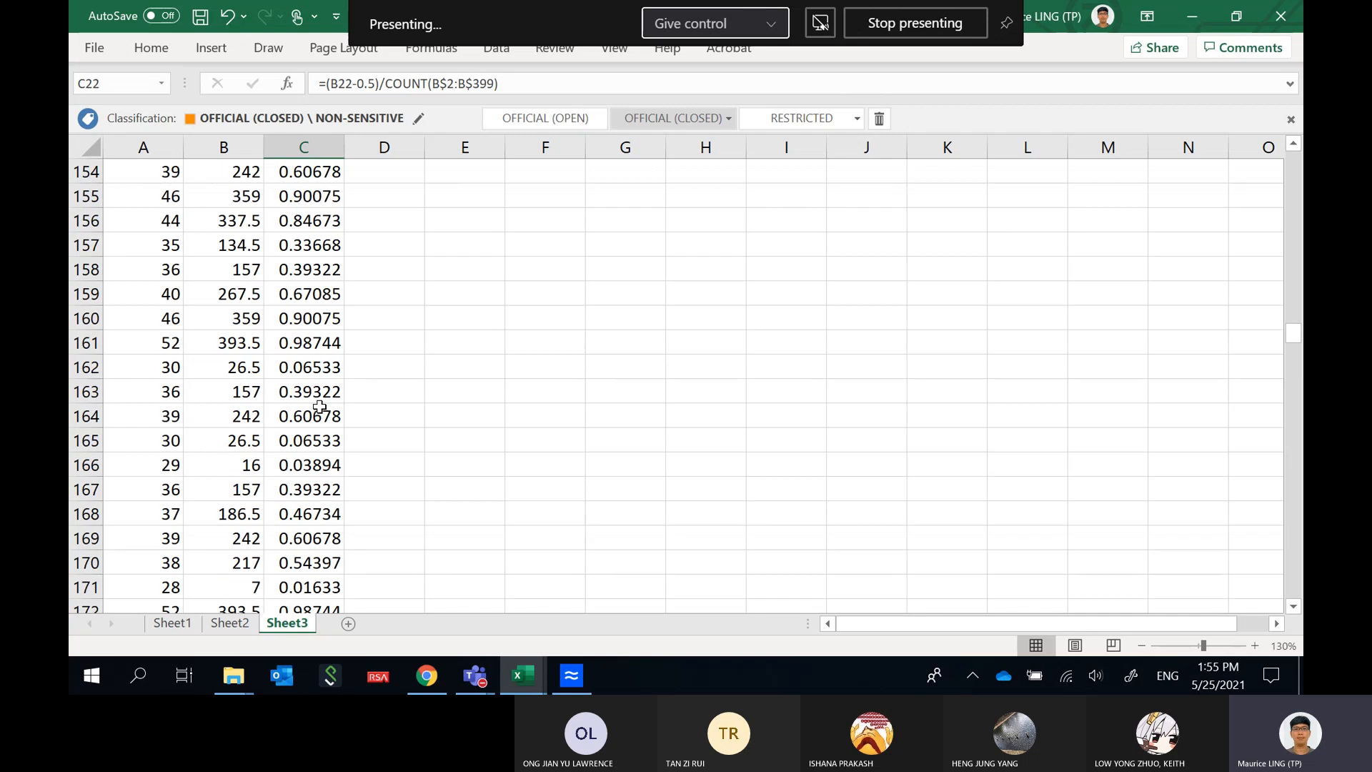
pyautogui.scroll(-11, 319, 406)
pyautogui.scroll(-11, 319, 406)
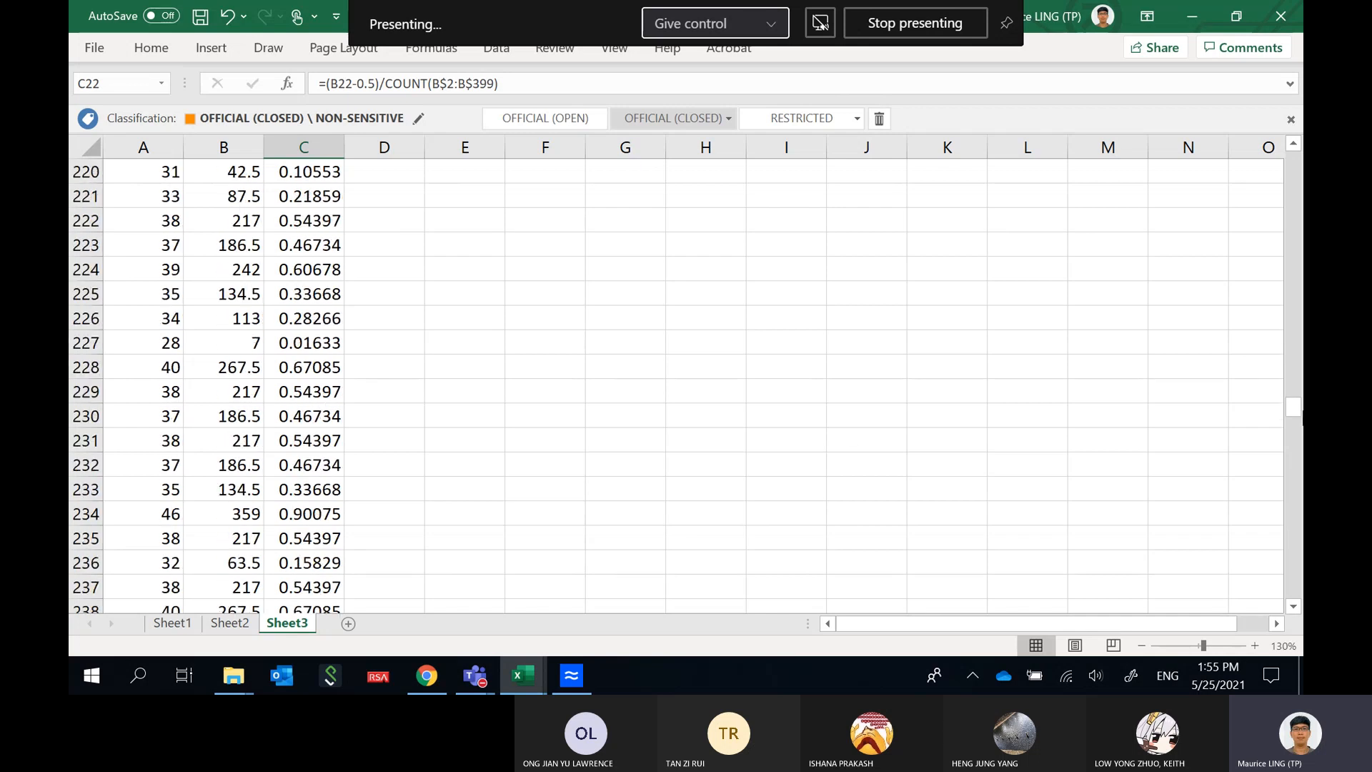
pyautogui.moveTo(1294, 407); pyautogui.dragTo(1293, 164)
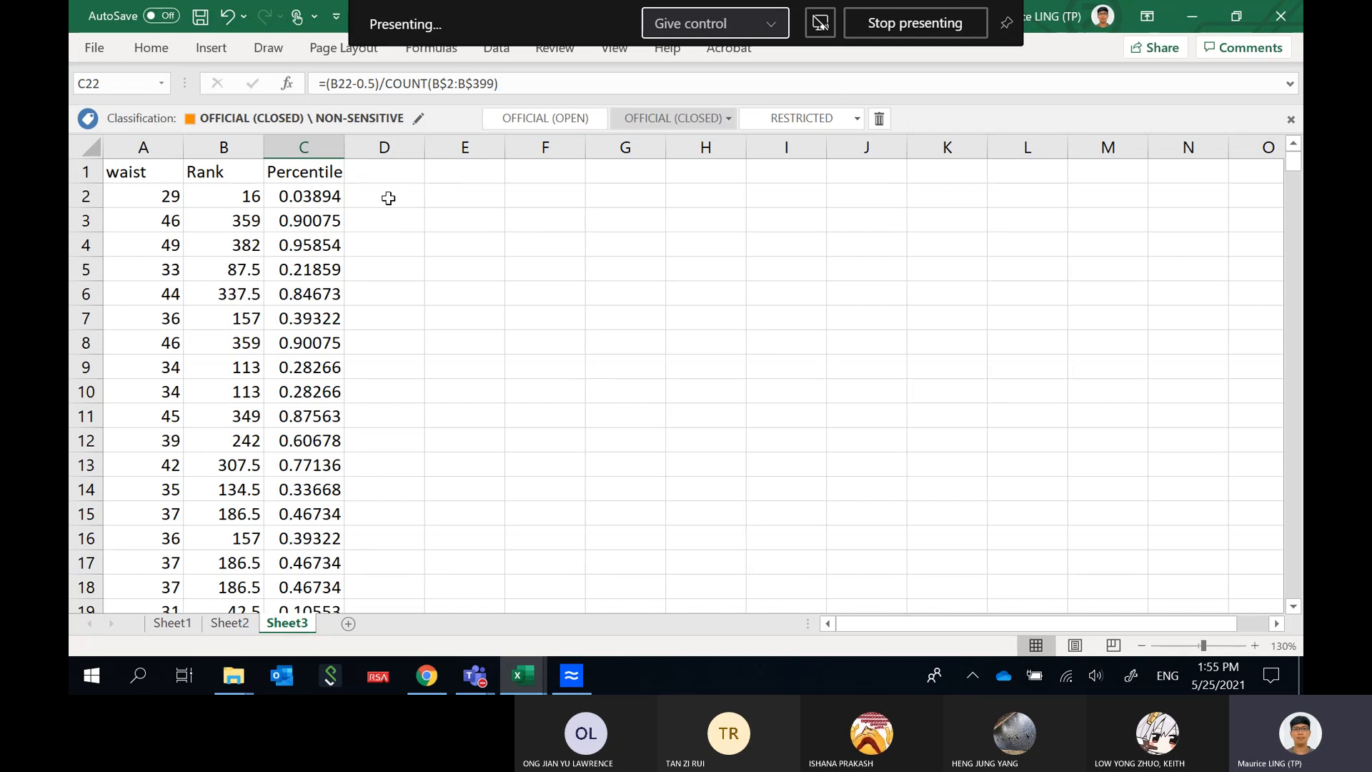
# Examine the rank reference and the locked COUNT range in the C2 percentile formula.
pyautogui.click(327, 141)
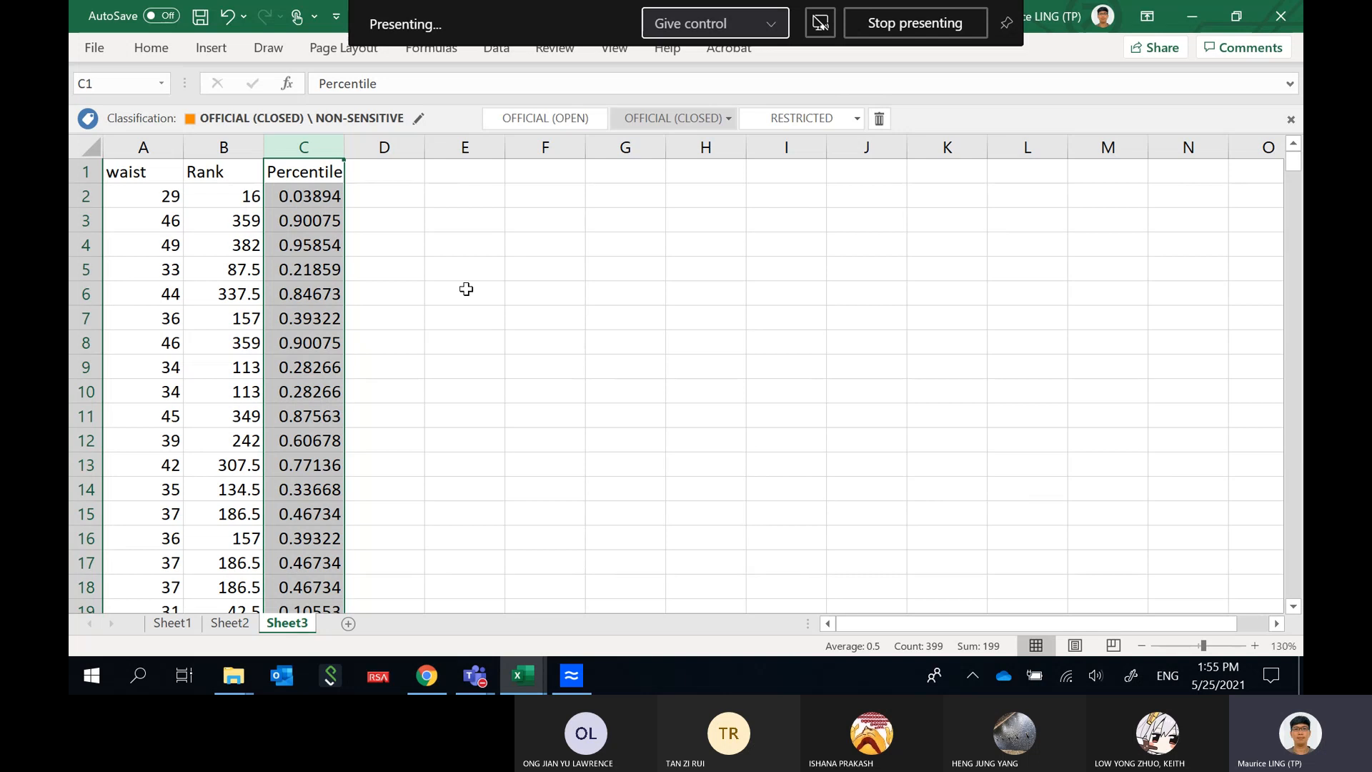
pyautogui.click(277, 197)
pyautogui.click(432, 84)
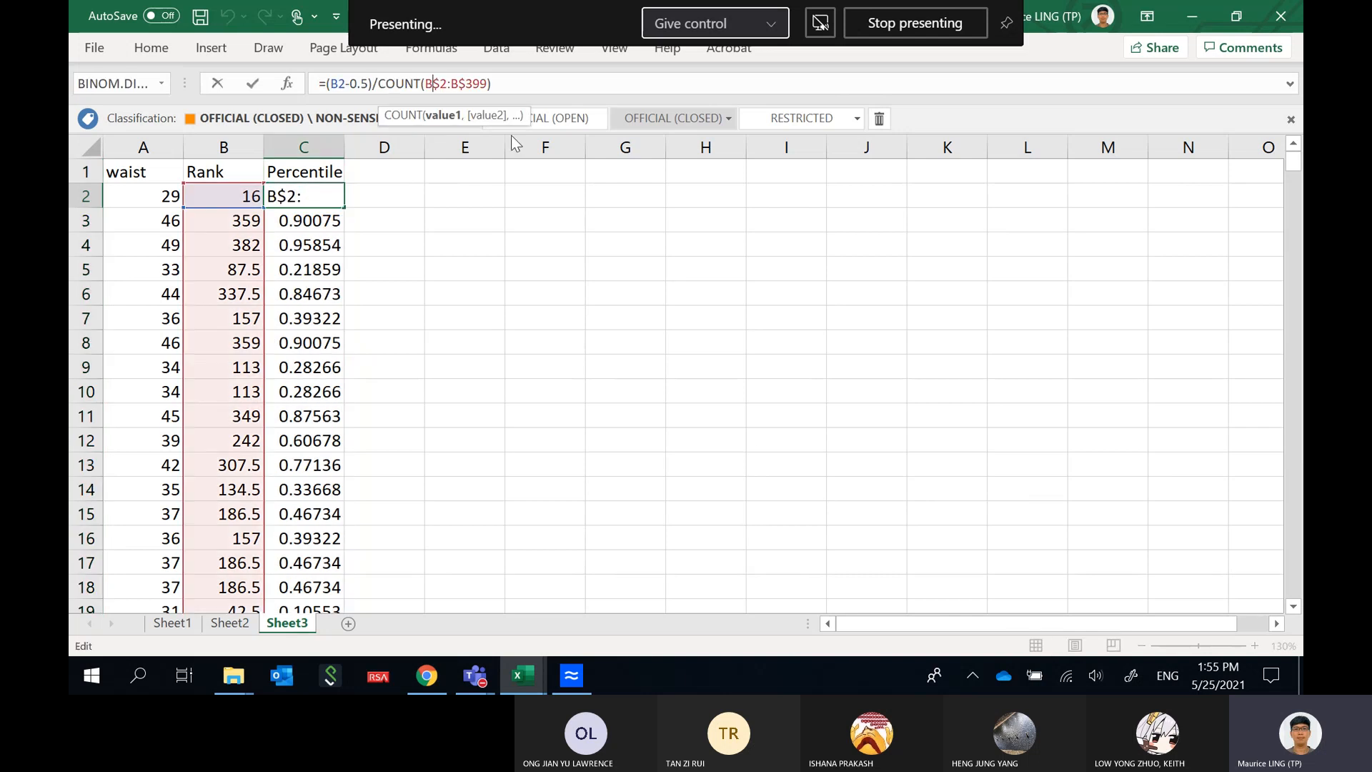
pyautogui.click(331, 191)
pyautogui.doubleClick(331, 191)
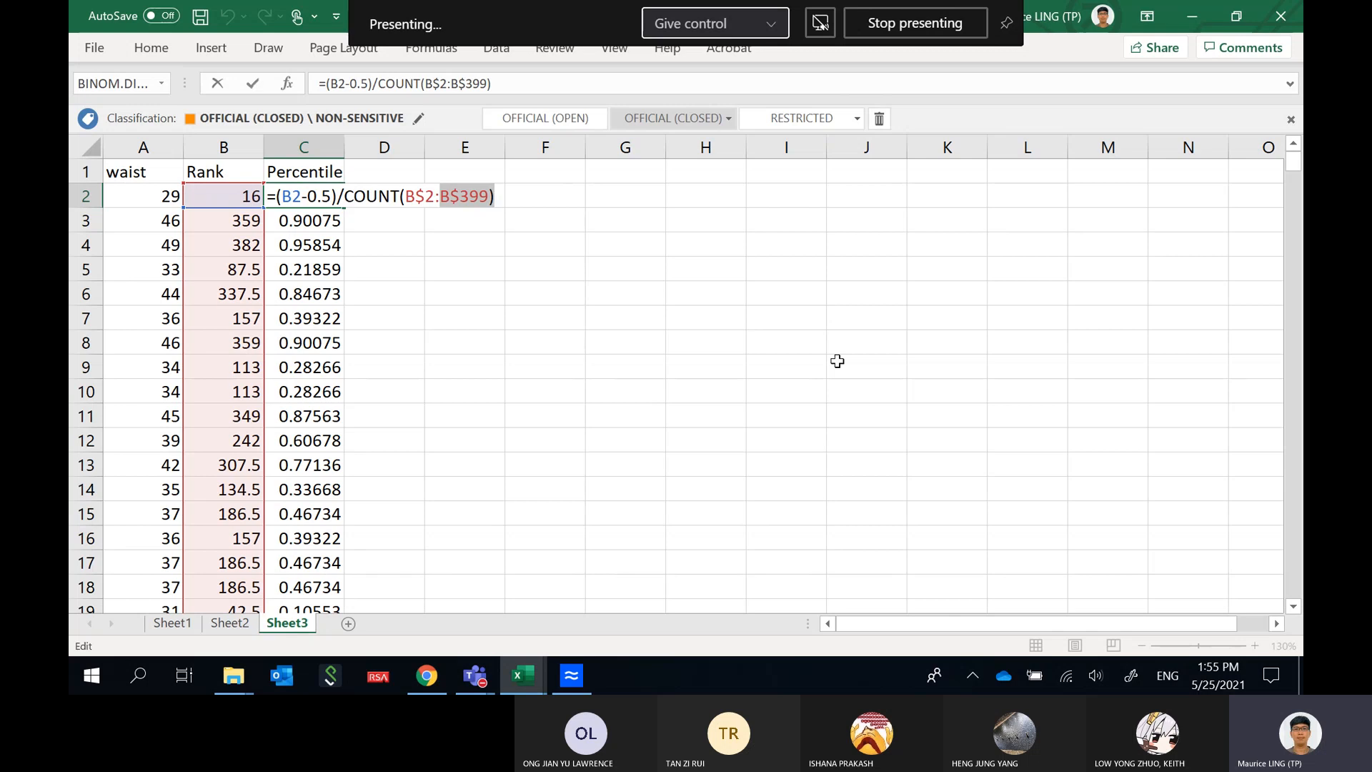
pyautogui.press('Return')
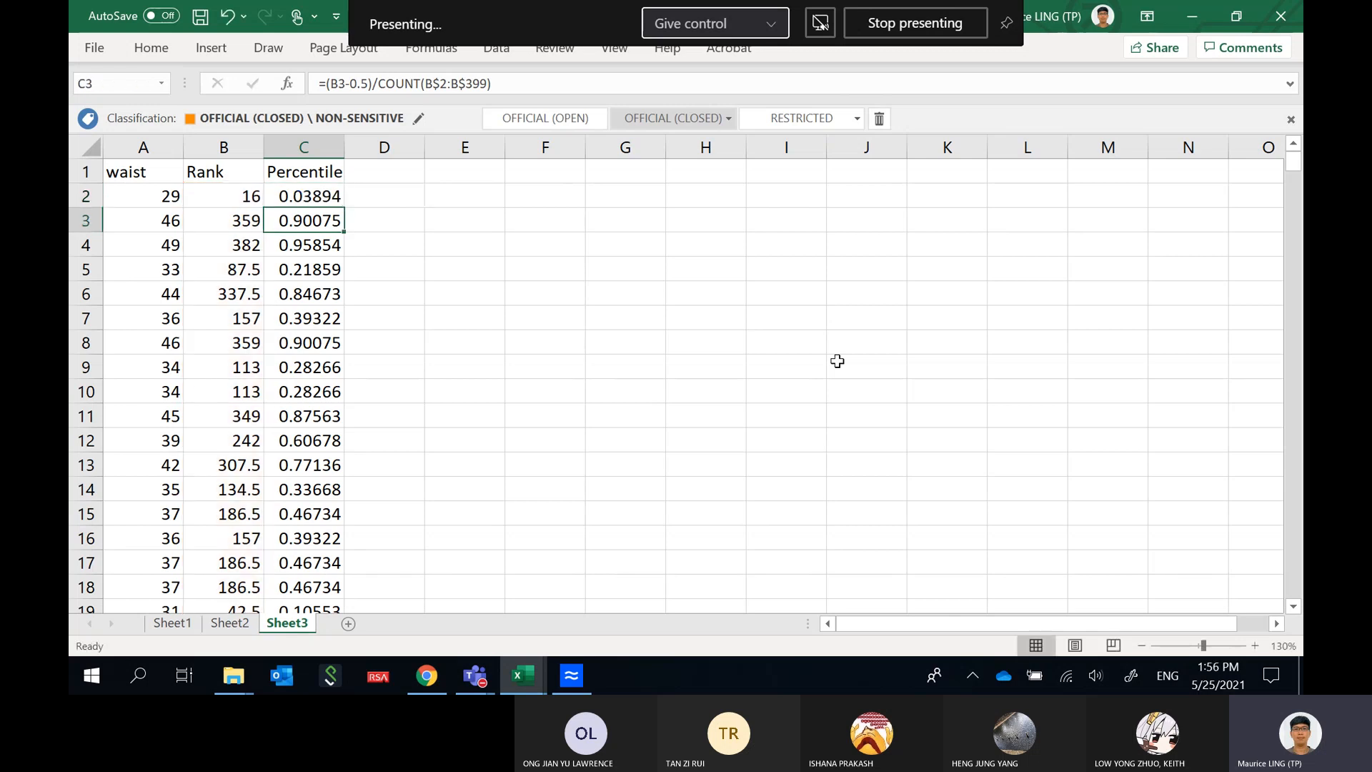
# Add the column header "z-score" in D1.
pyautogui.press('Up')
pyautogui.press('Up')
pyautogui.press('Right')
pyautogui.write('z-scoe')
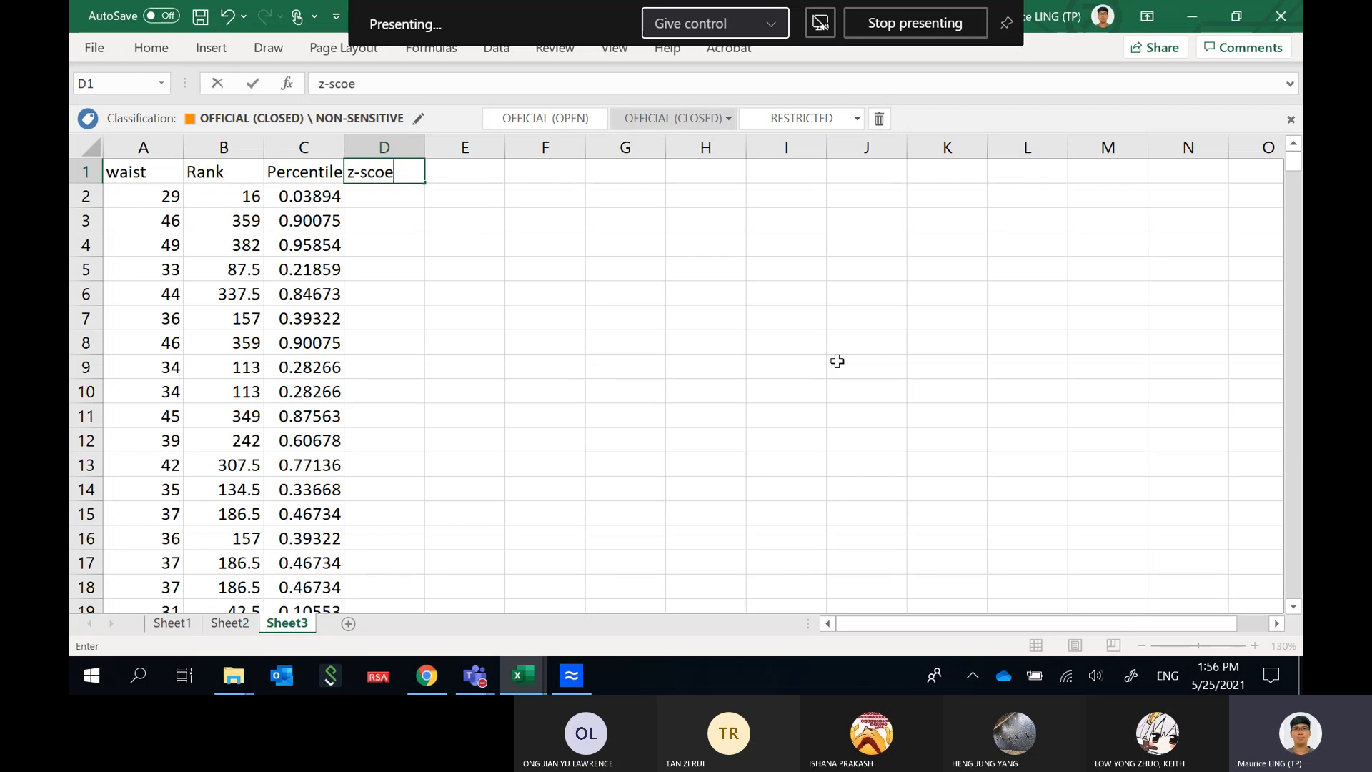
pyautogui.press('BackSpace')
pyautogui.write('re')
pyautogui.press('Return')
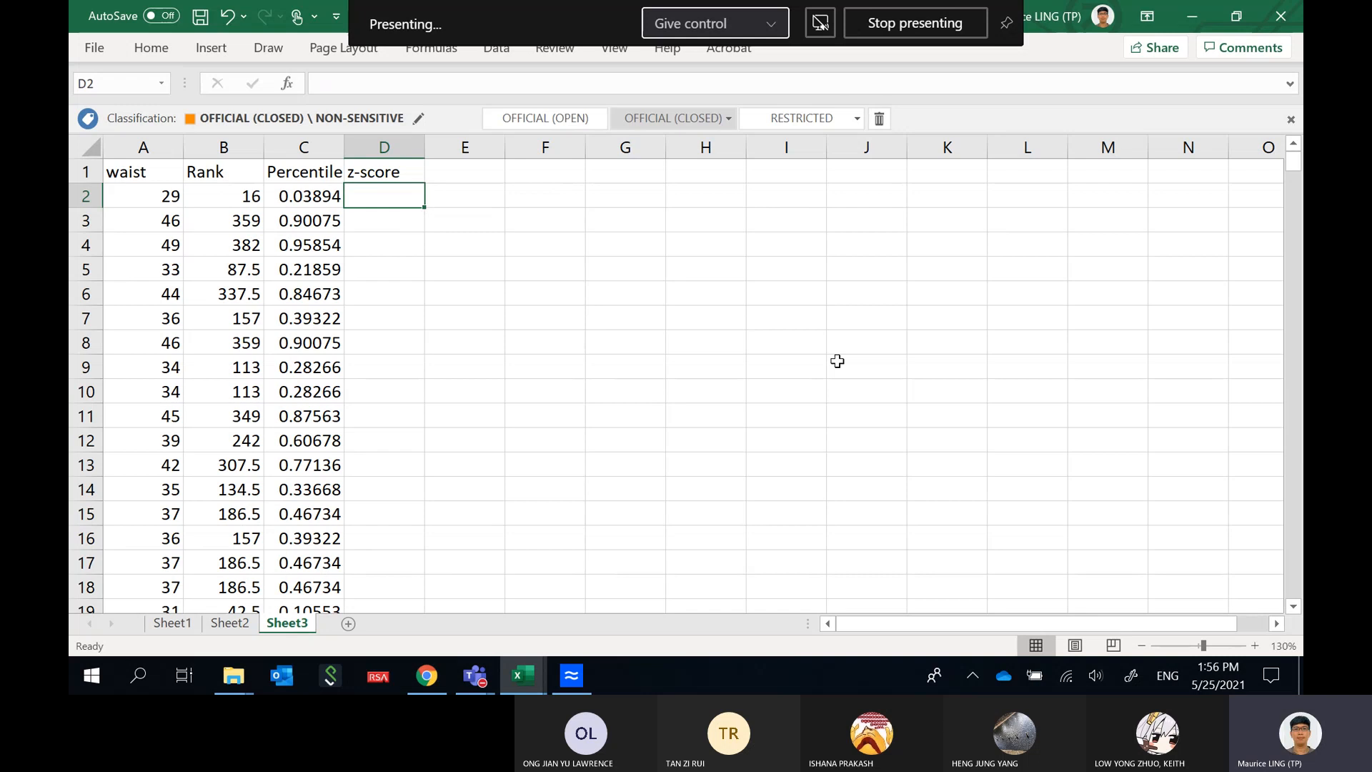
# Calculate the z-score in D2 with =NORM.INV(C2,0,1) and fill the formula down to the last data row.
pyautogui.write('=nor')
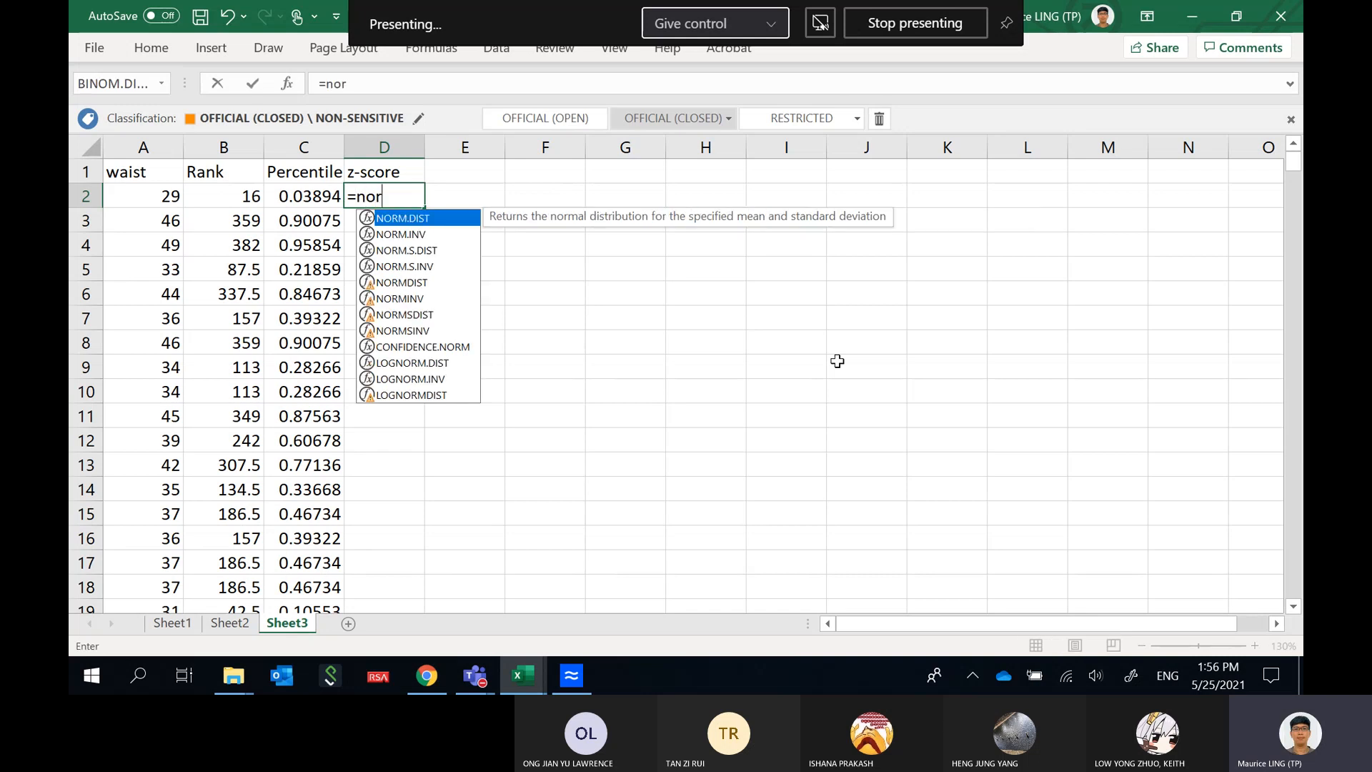
pyautogui.write('m.in')
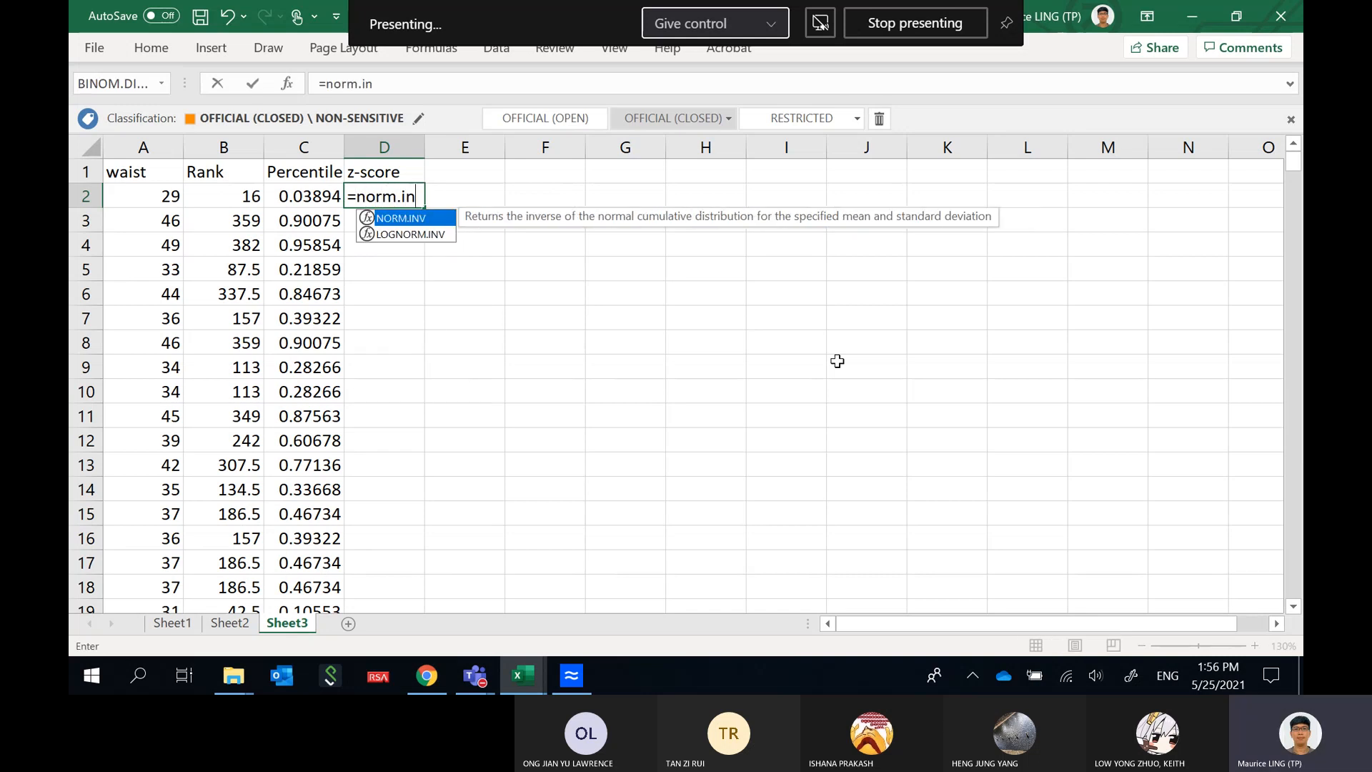
pyautogui.write('v(')
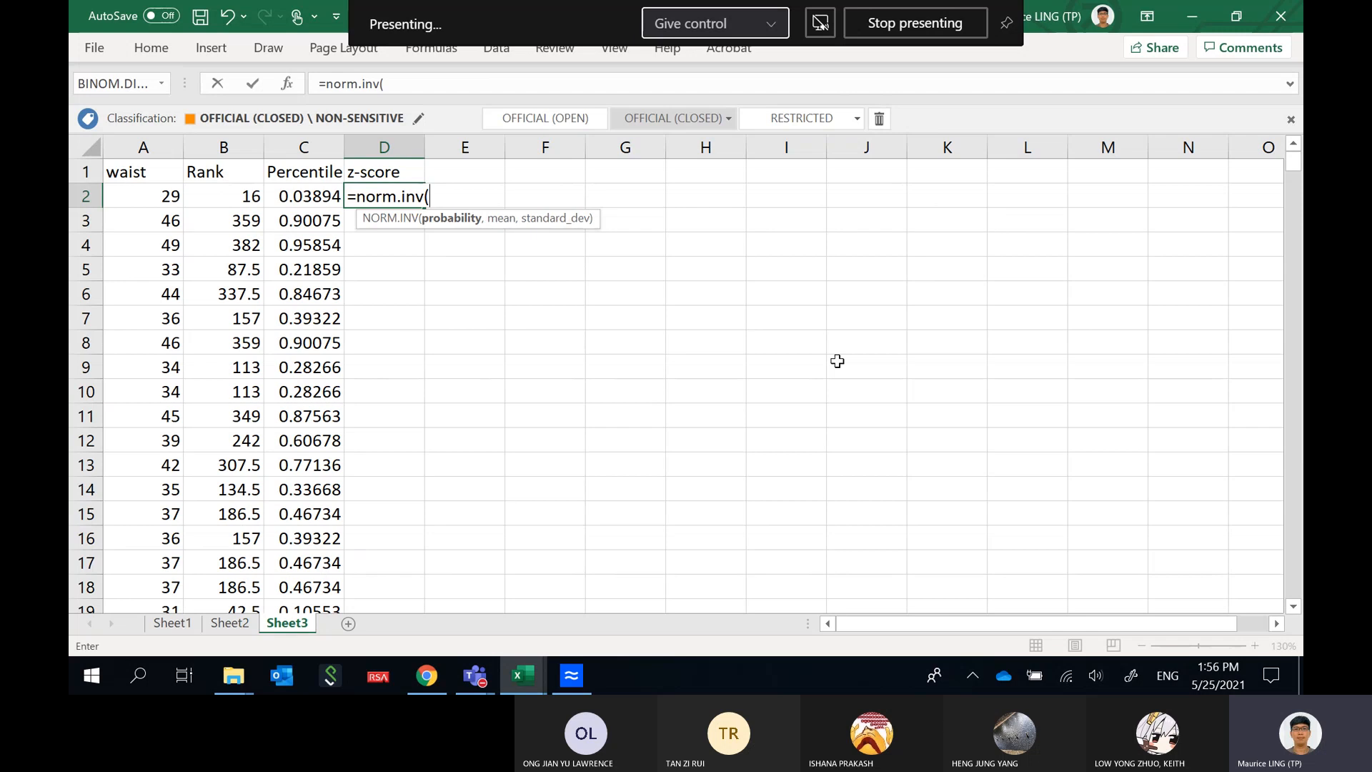
pyautogui.click(312, 198)
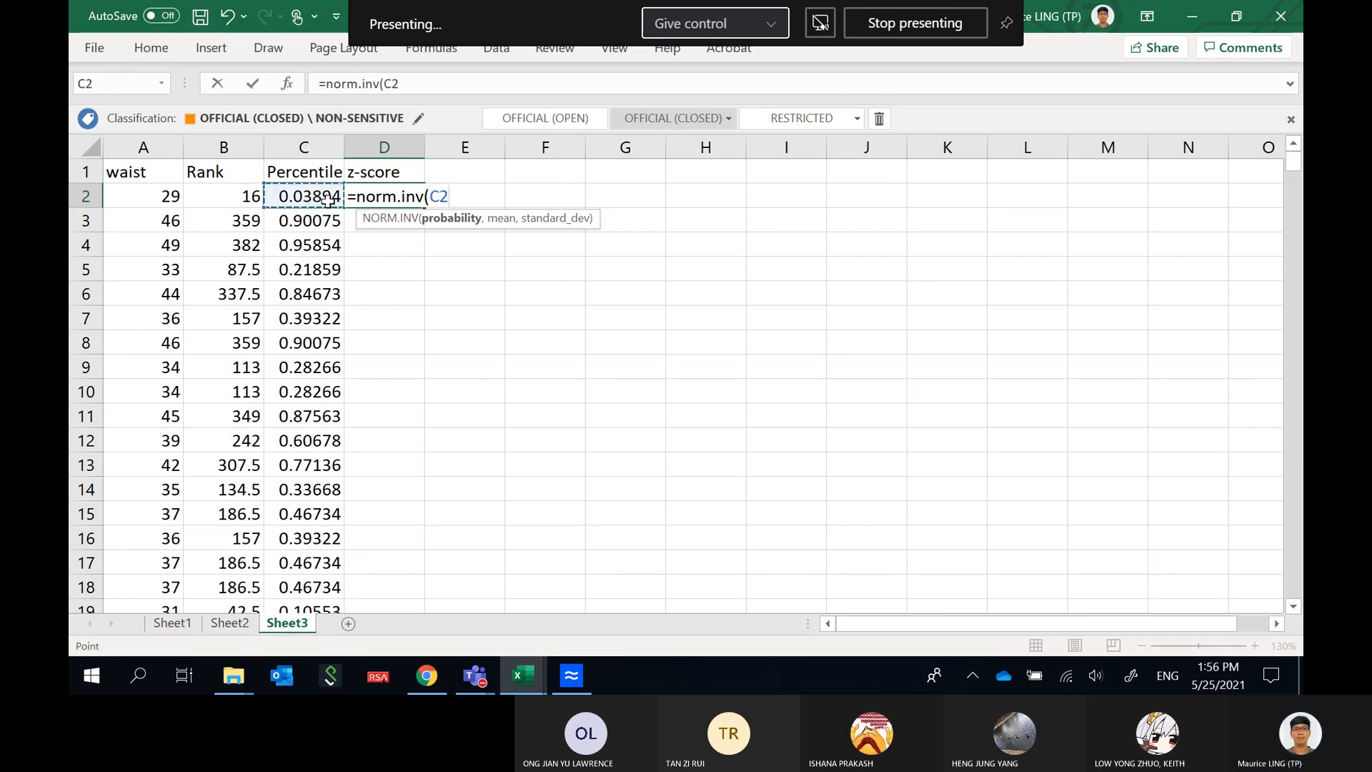
pyautogui.write(',')
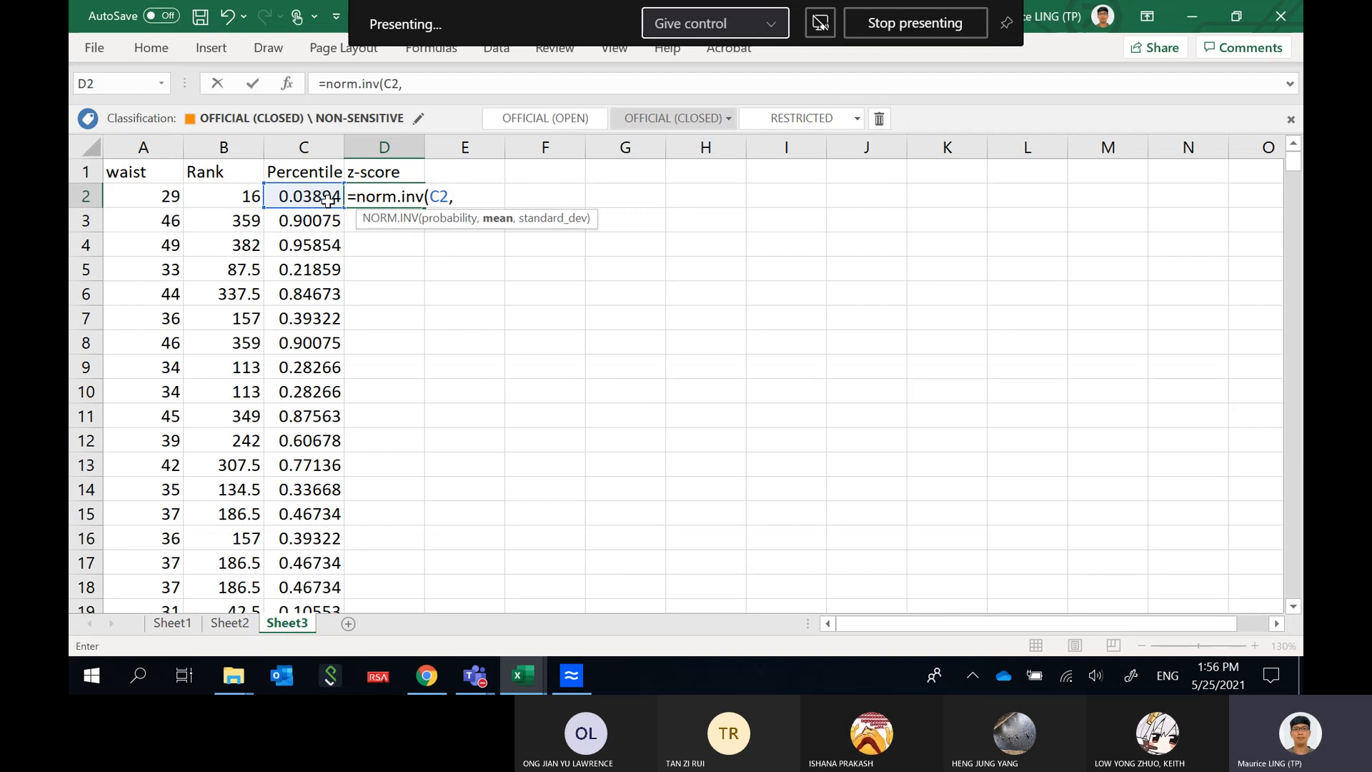
pyautogui.write('0,')
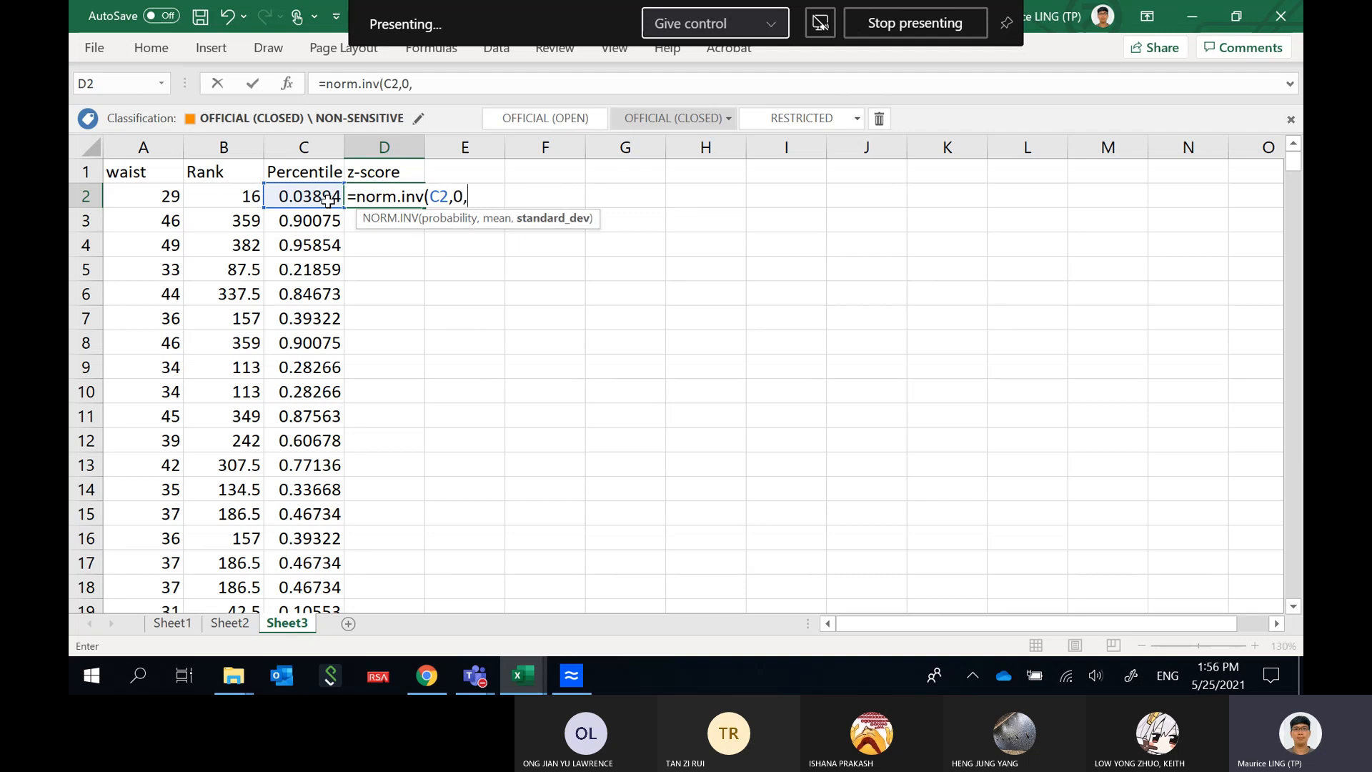
pyautogui.write('1)')
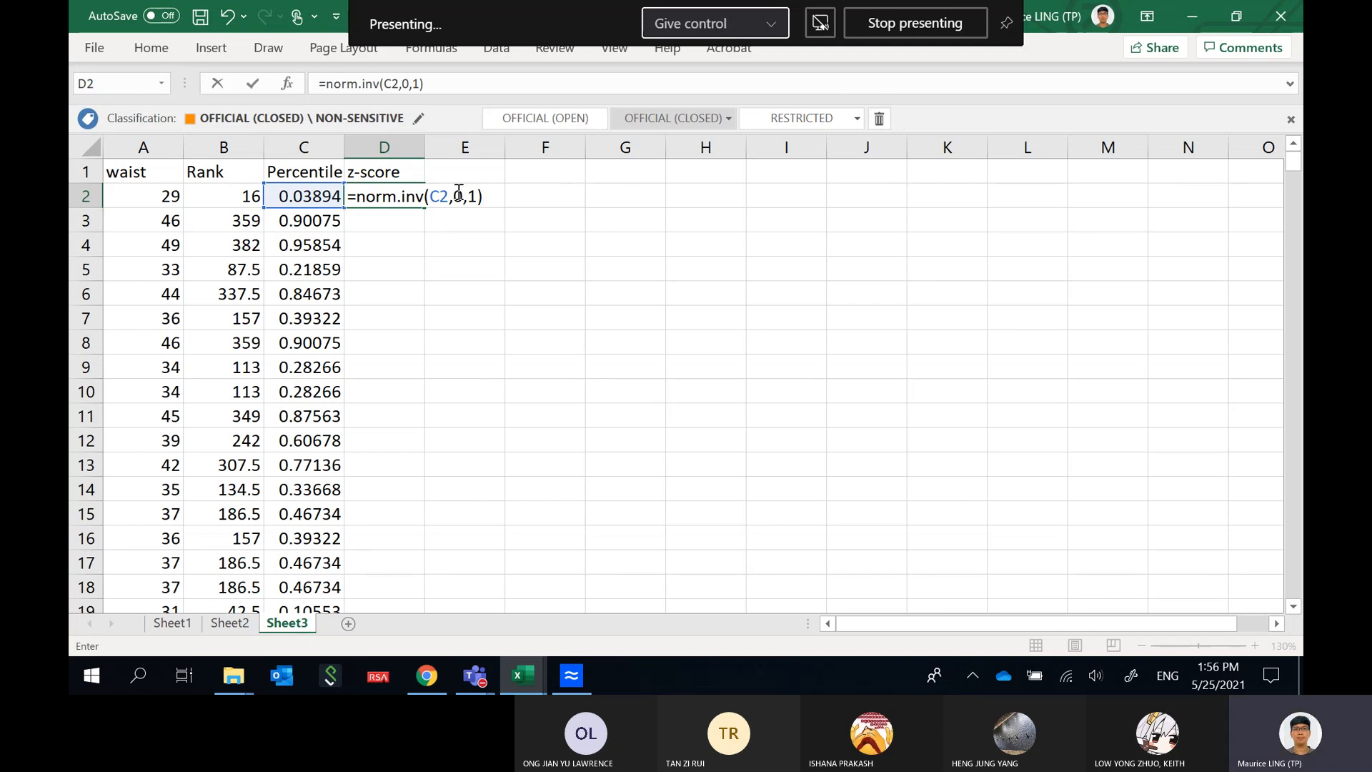
pyautogui.press('Return')
pyautogui.click(405, 201)
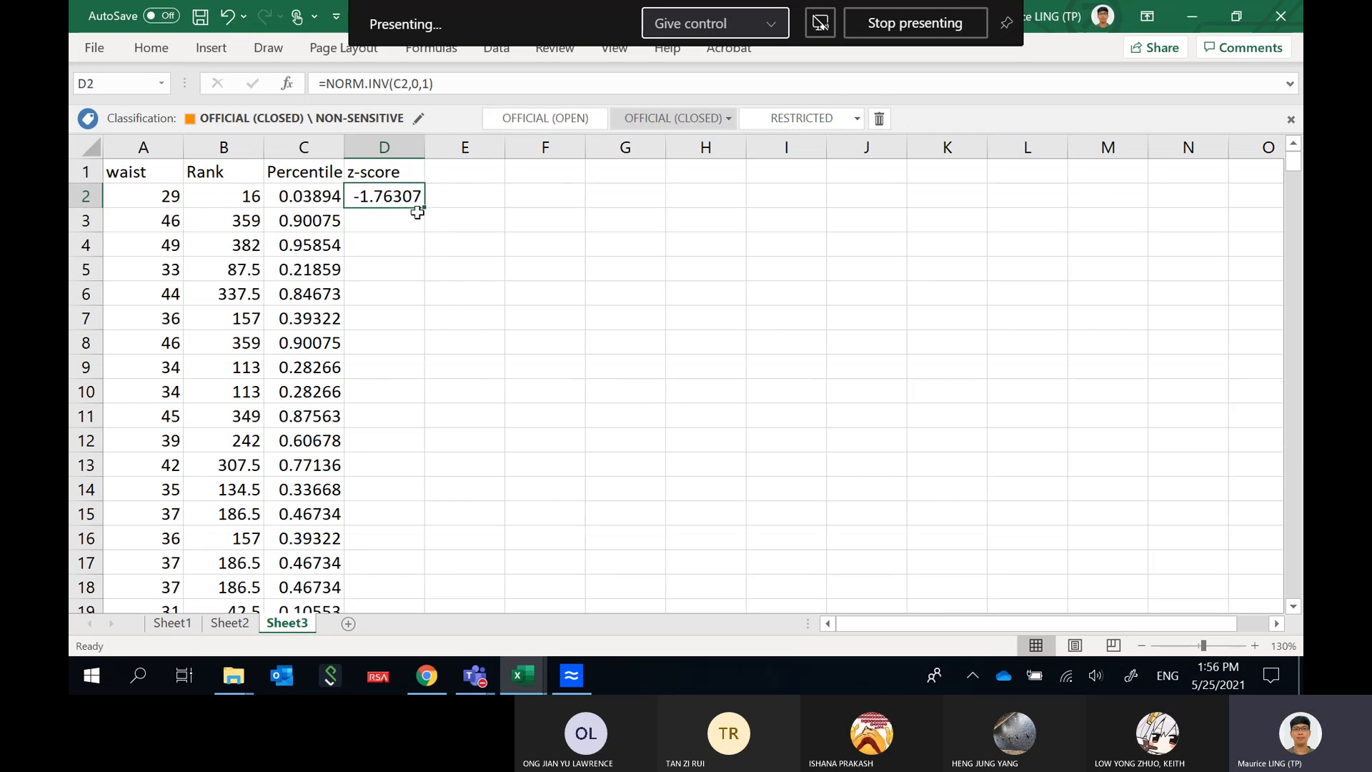
pyautogui.doubleClick(423, 207)
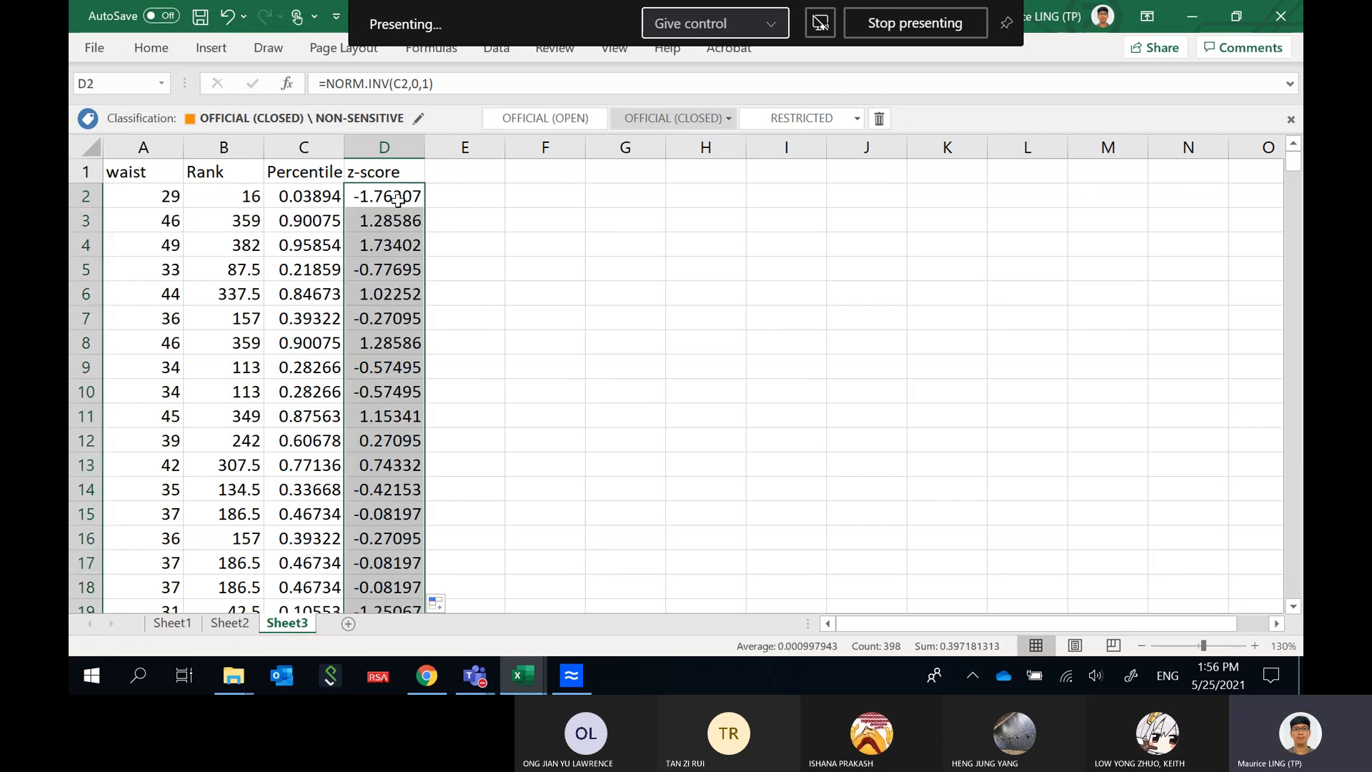
# Examine the probability, mean and standard deviation arguments of the NORM.INV formula in D2.
pyautogui.click(398, 201)
pyautogui.click(424, 83)
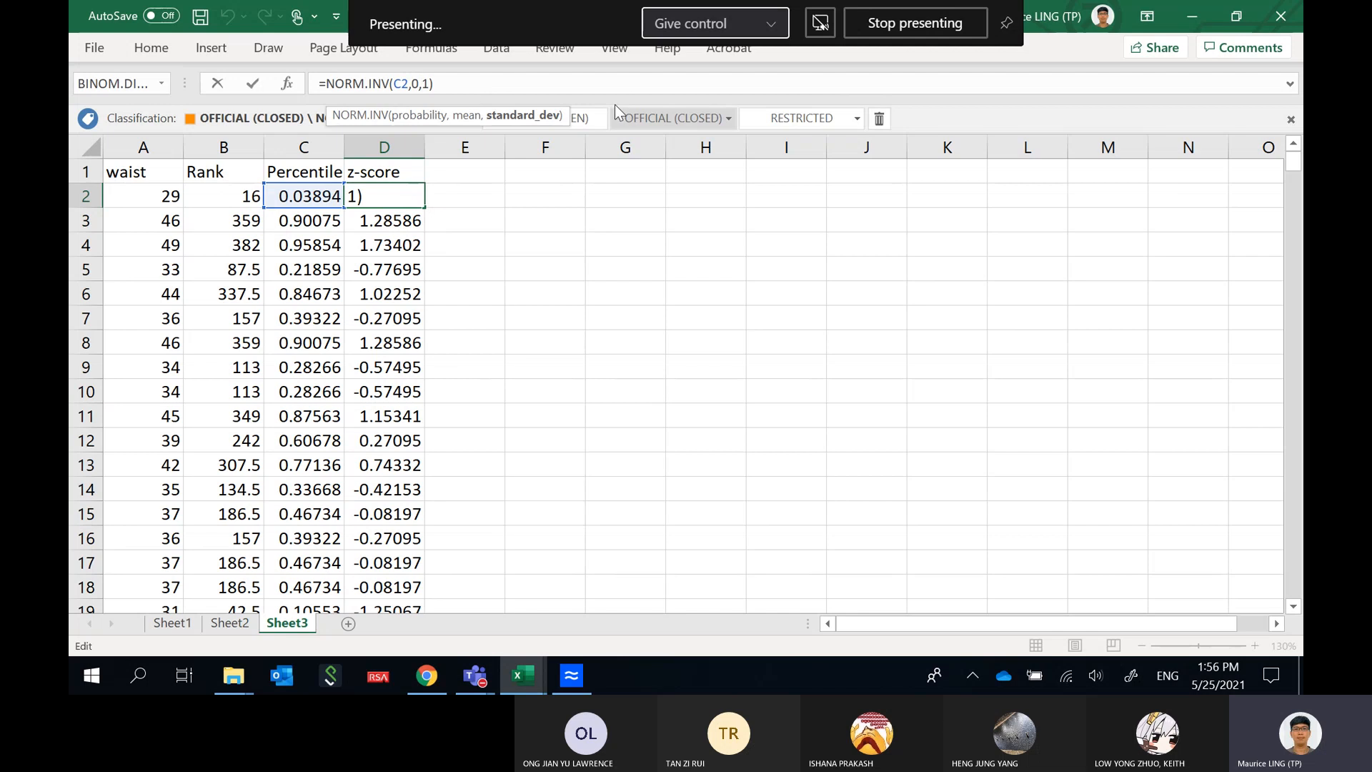
pyautogui.click(372, 204)
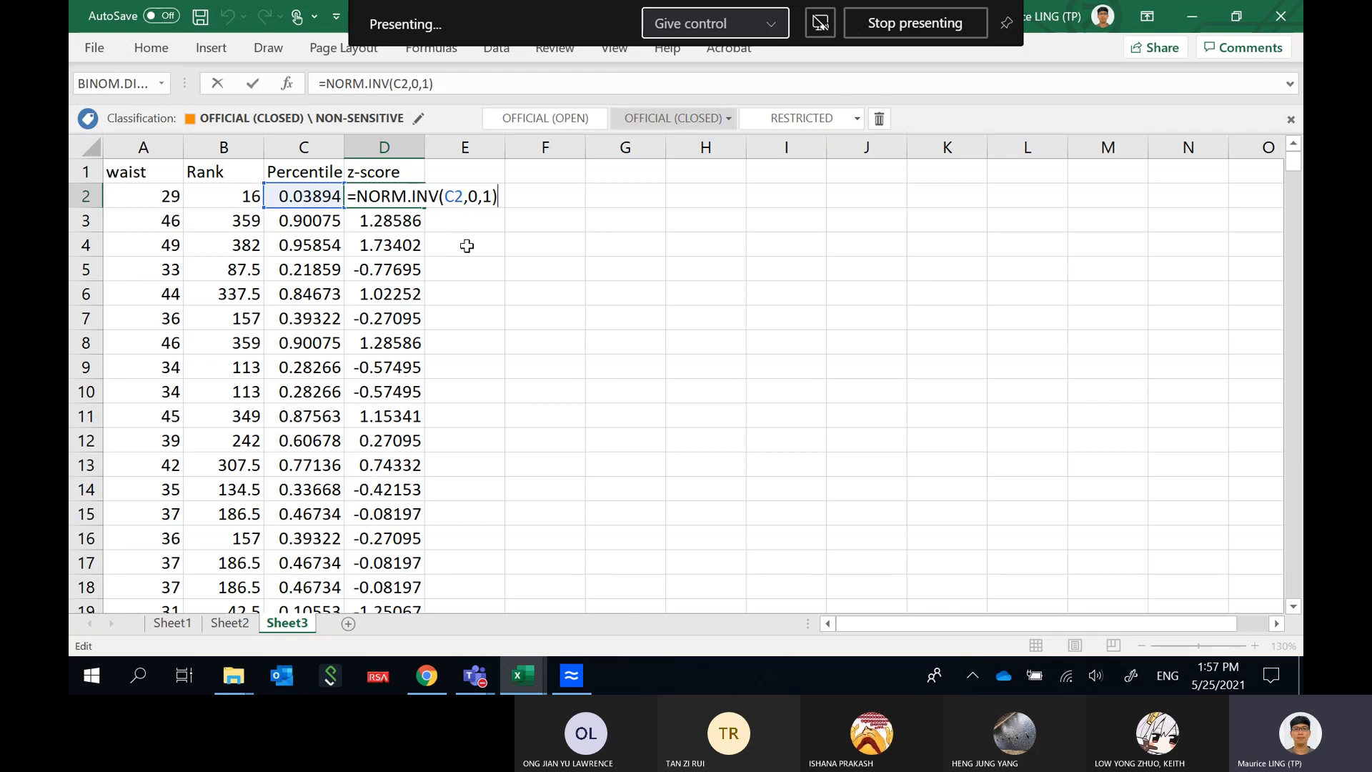
pyautogui.press('Return')
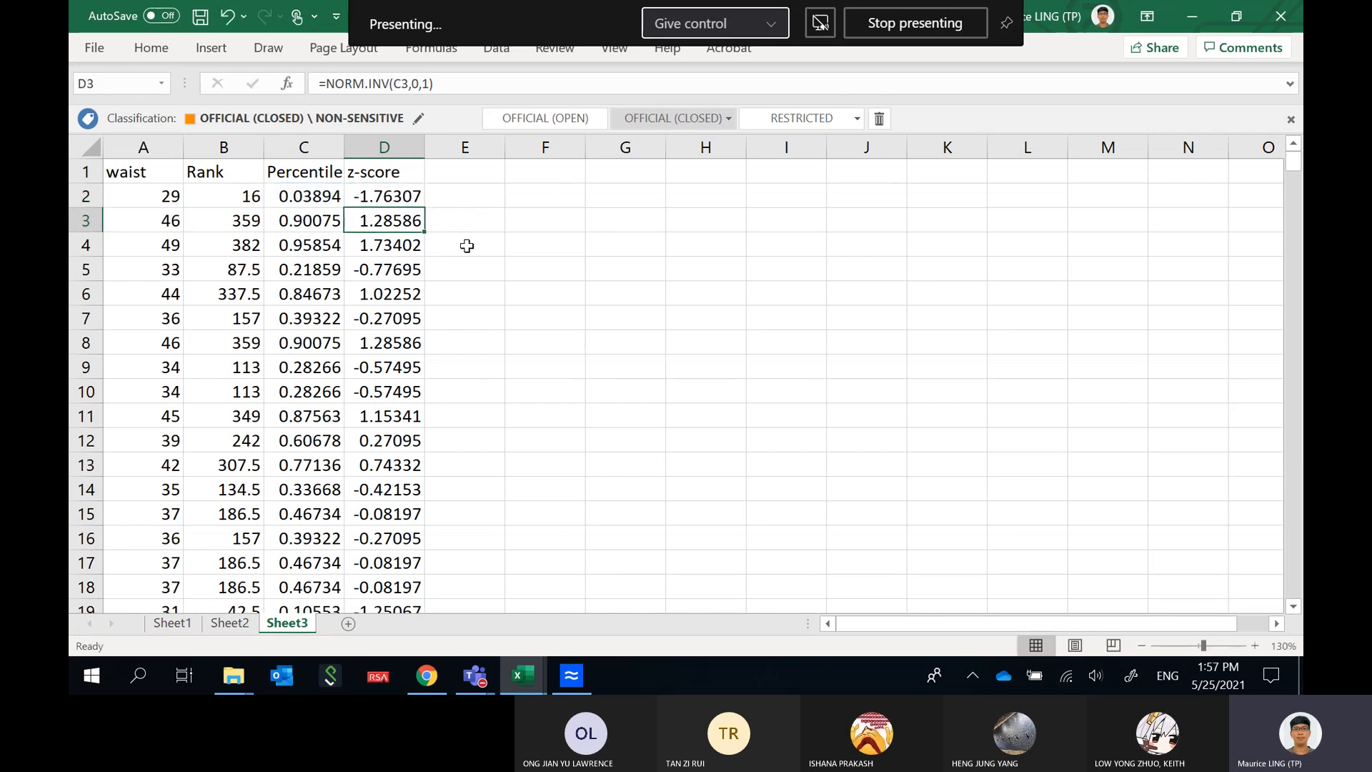
# Add the column header "standardized waist" in E1.
pyautogui.click(459, 176)
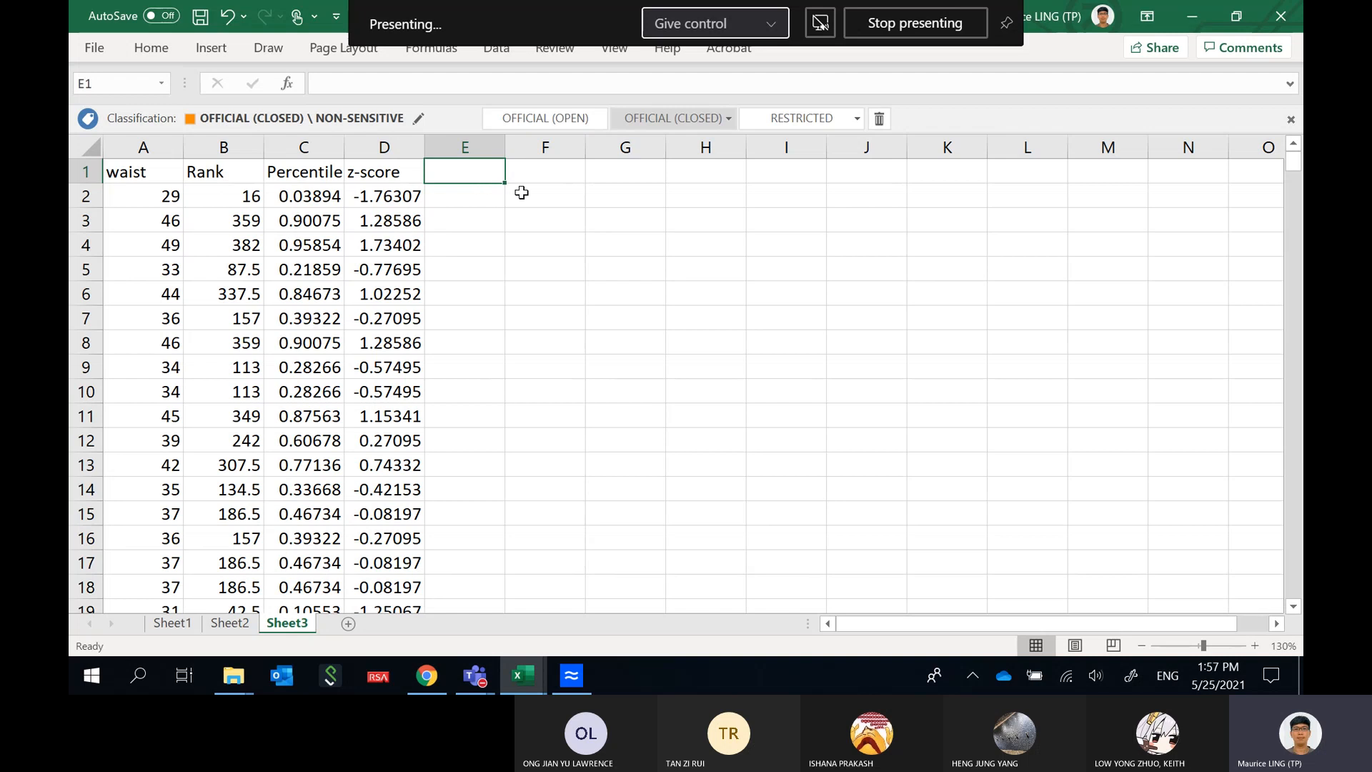
pyautogui.write('standar')
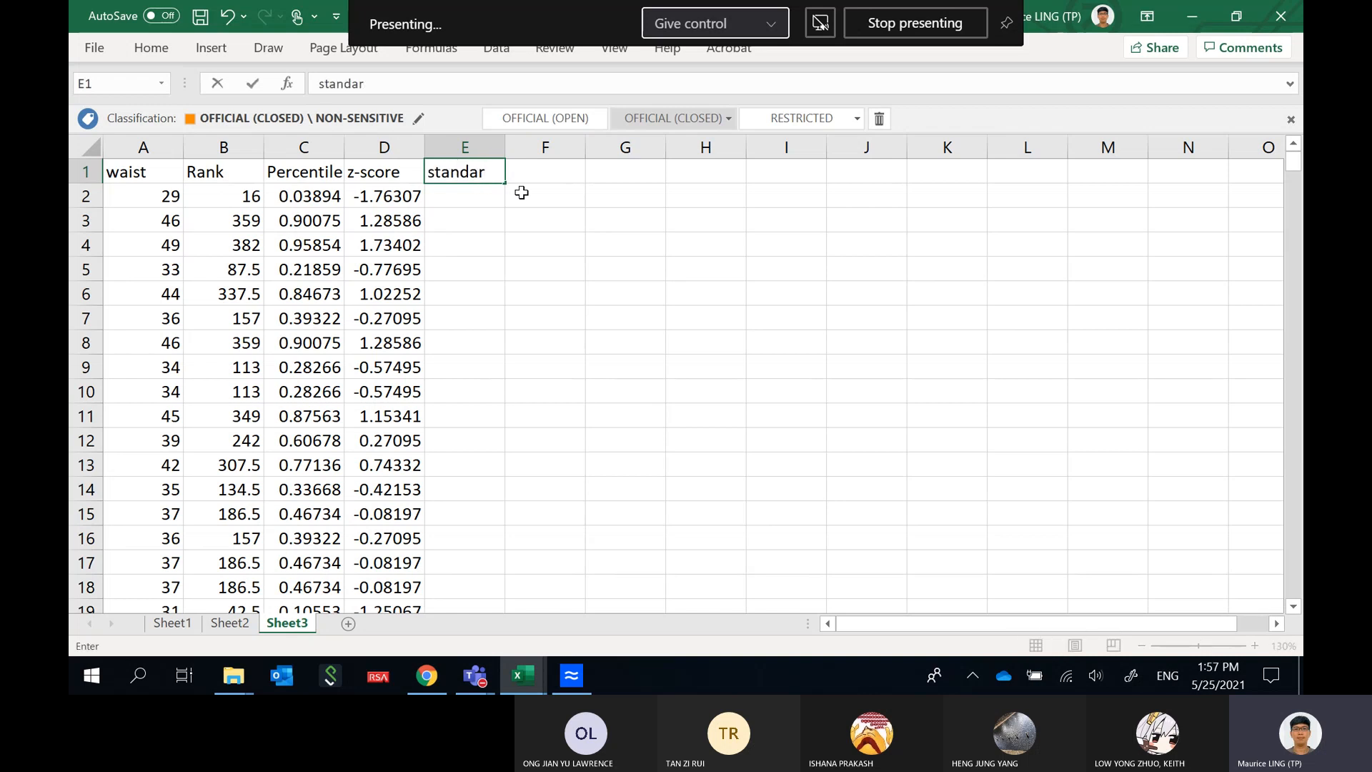
pyautogui.write('dize')
pyautogui.press('BackSpace')
pyautogui.write('d waist')
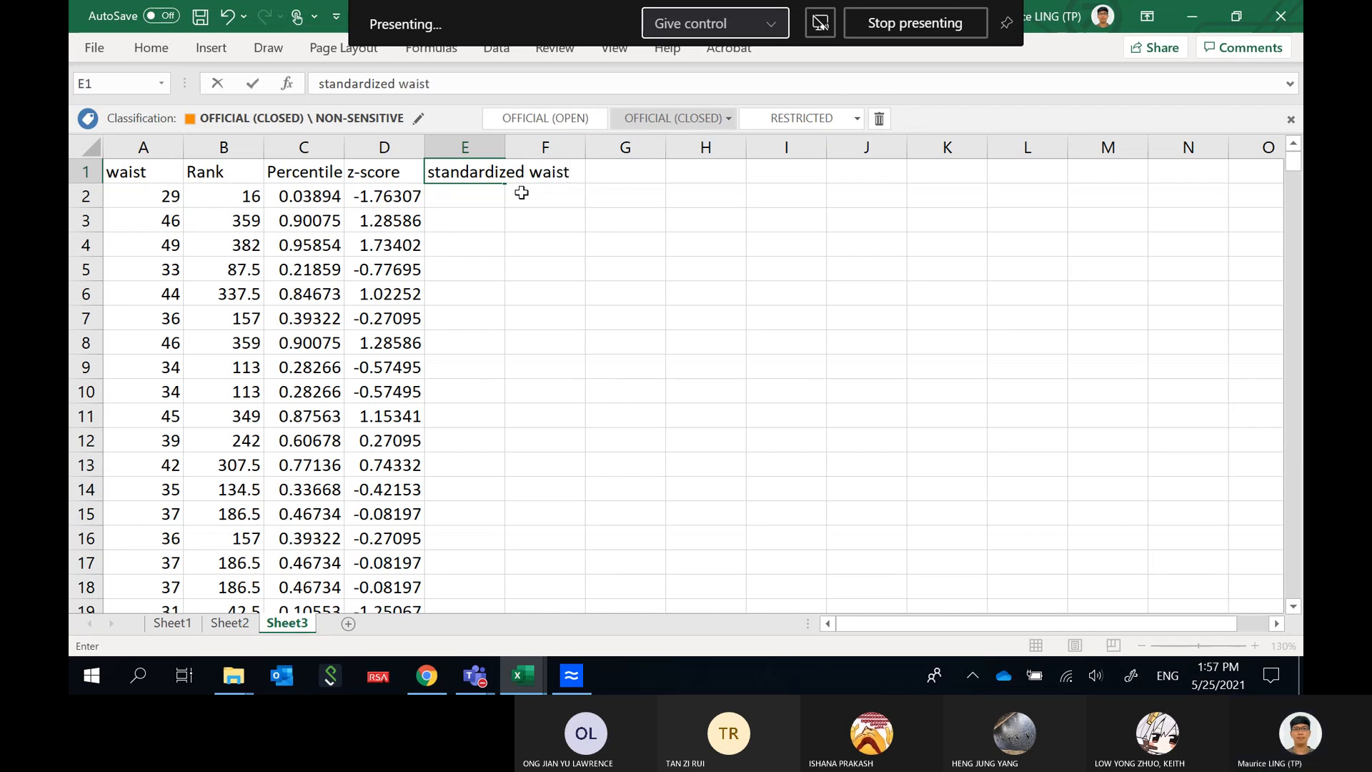
pyautogui.press('Return')
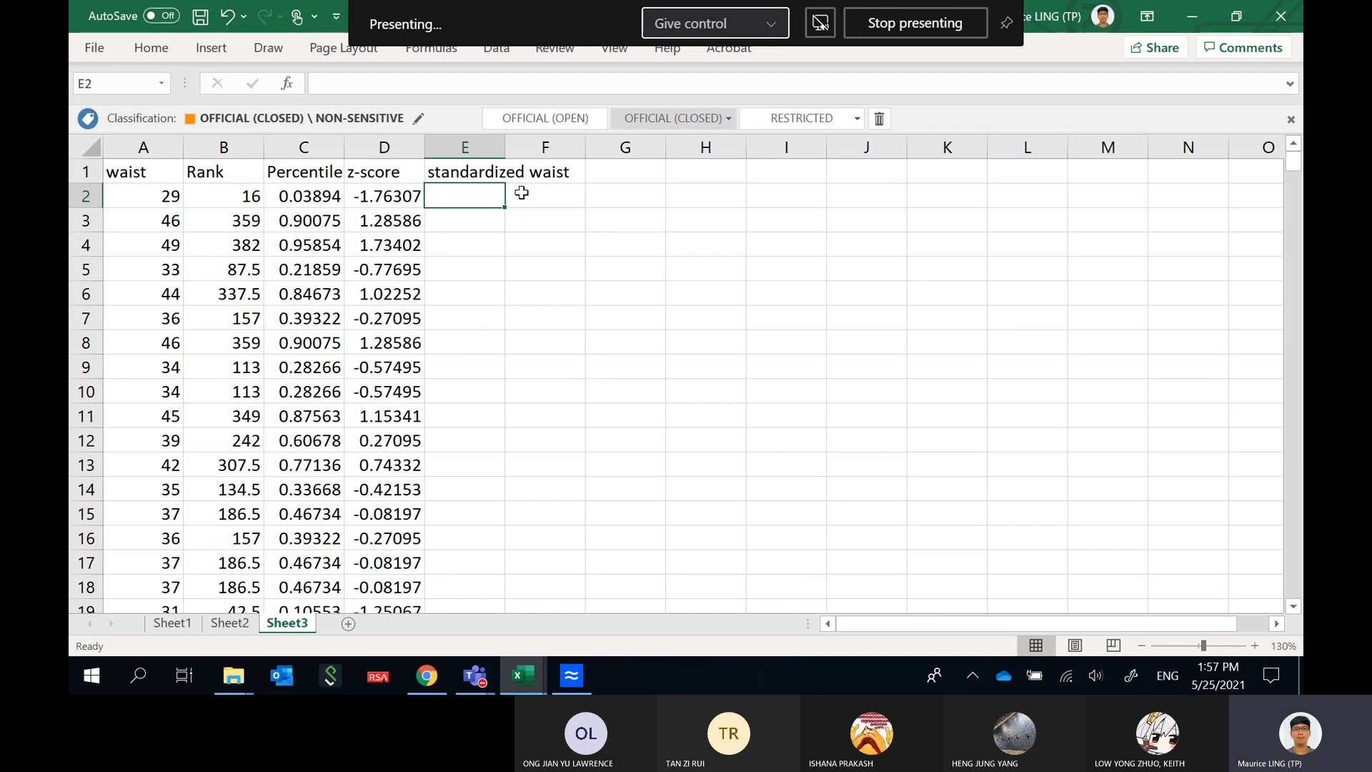
# Enter the standardization formula =(A2-average(A:A)/stdev.s(A:A) in E2, referencing the whole waist column for both functions.
pyautogui.write('=(')
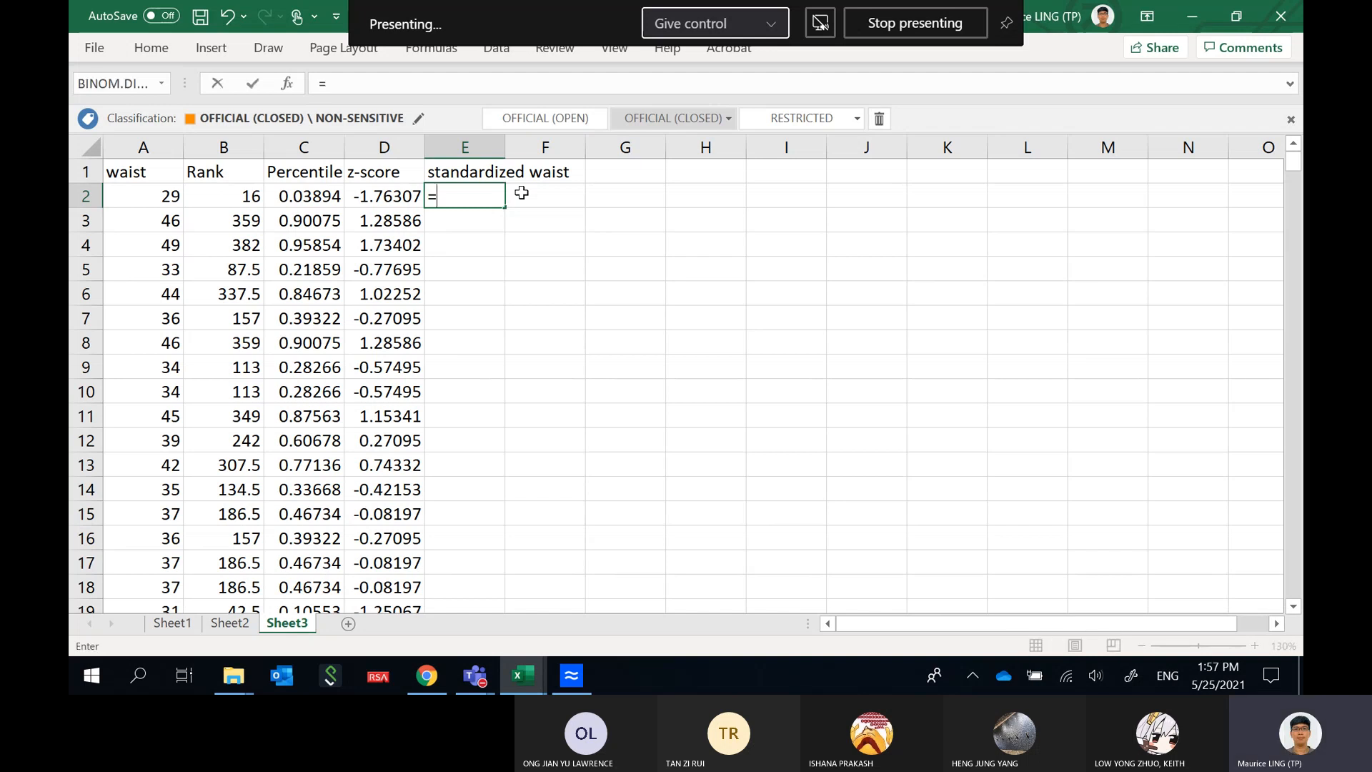
pyautogui.click(146, 195)
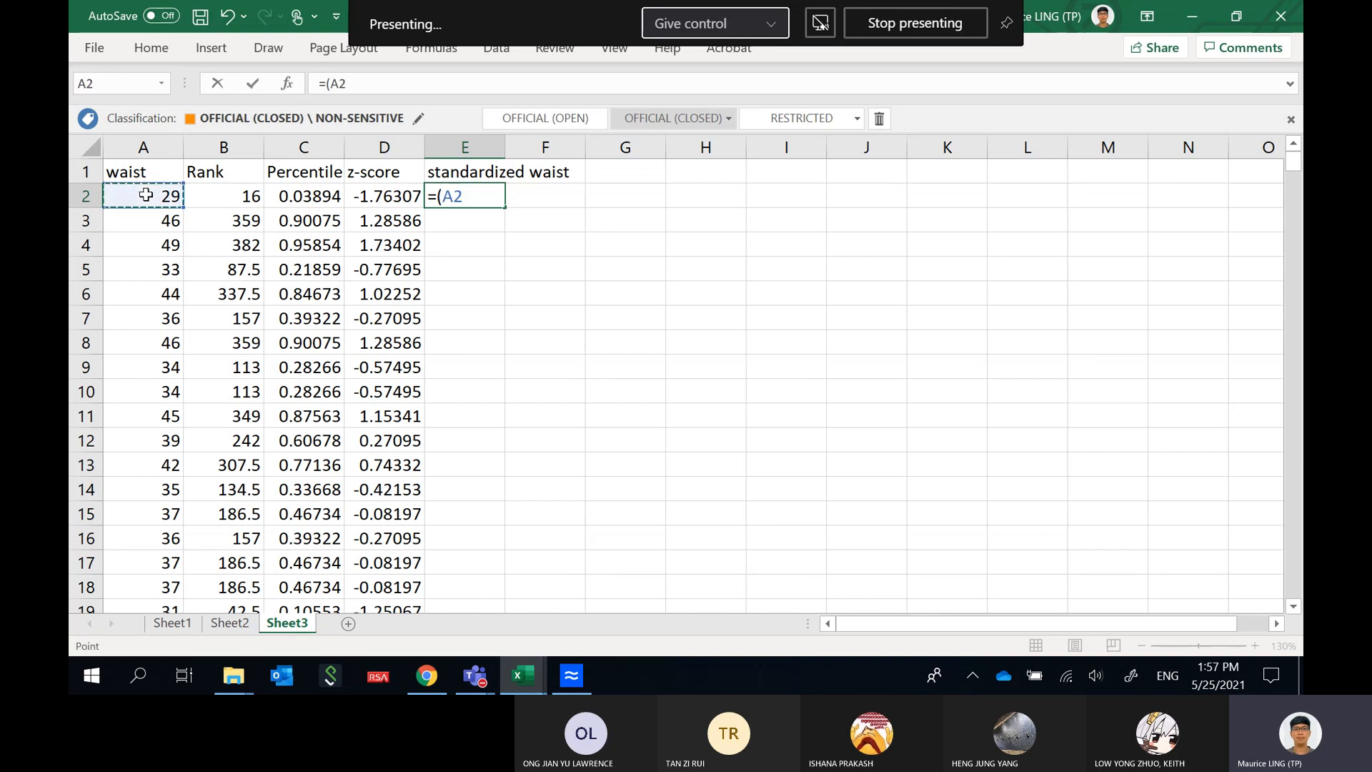
pyautogui.write('-averag')
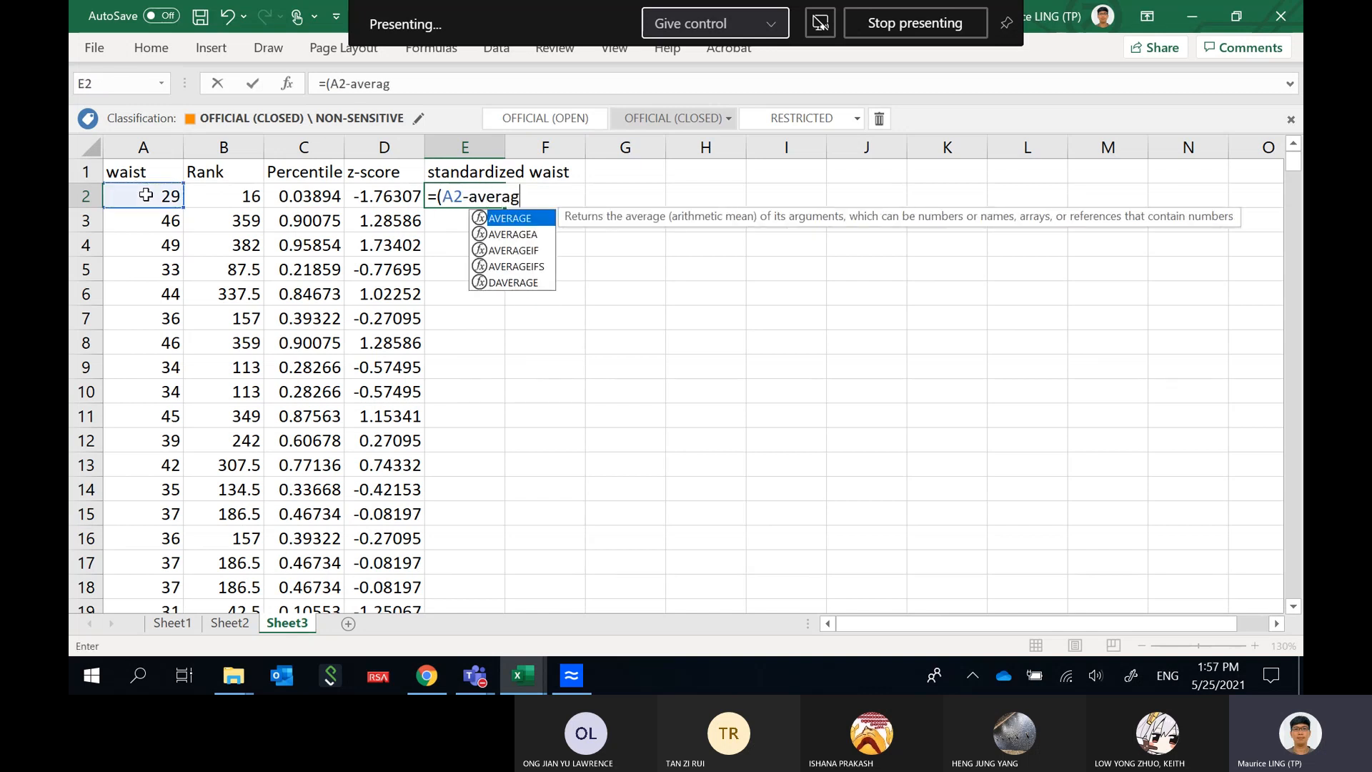
pyautogui.write('e(')
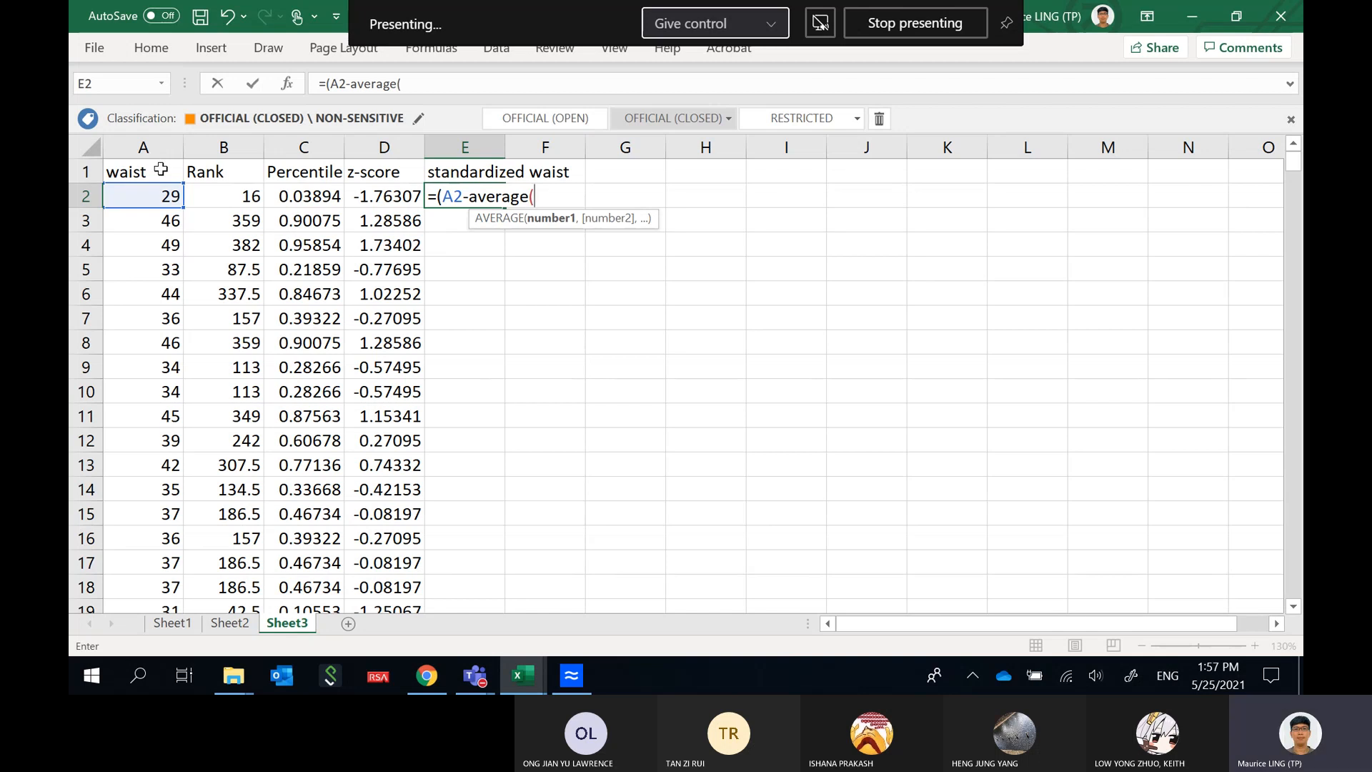
pyautogui.click(163, 147)
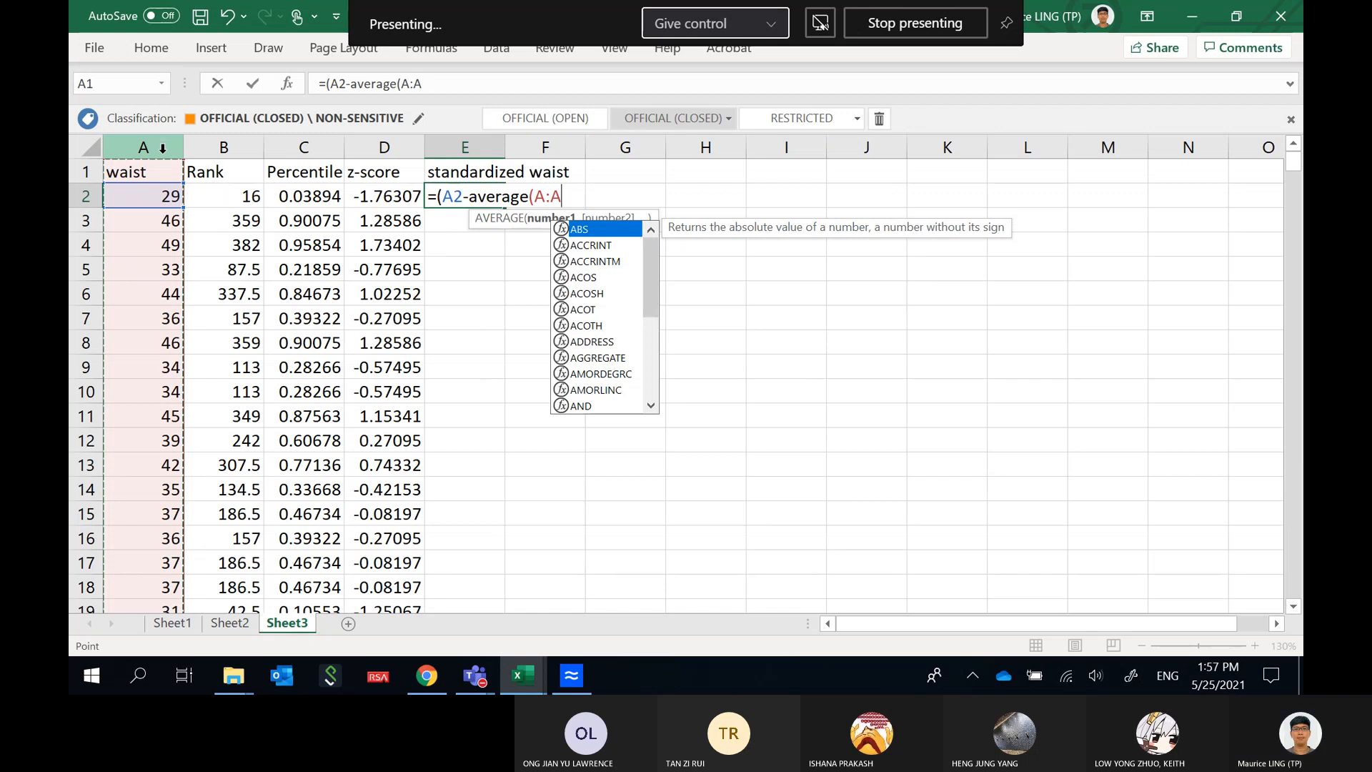
pyautogui.write(')/')
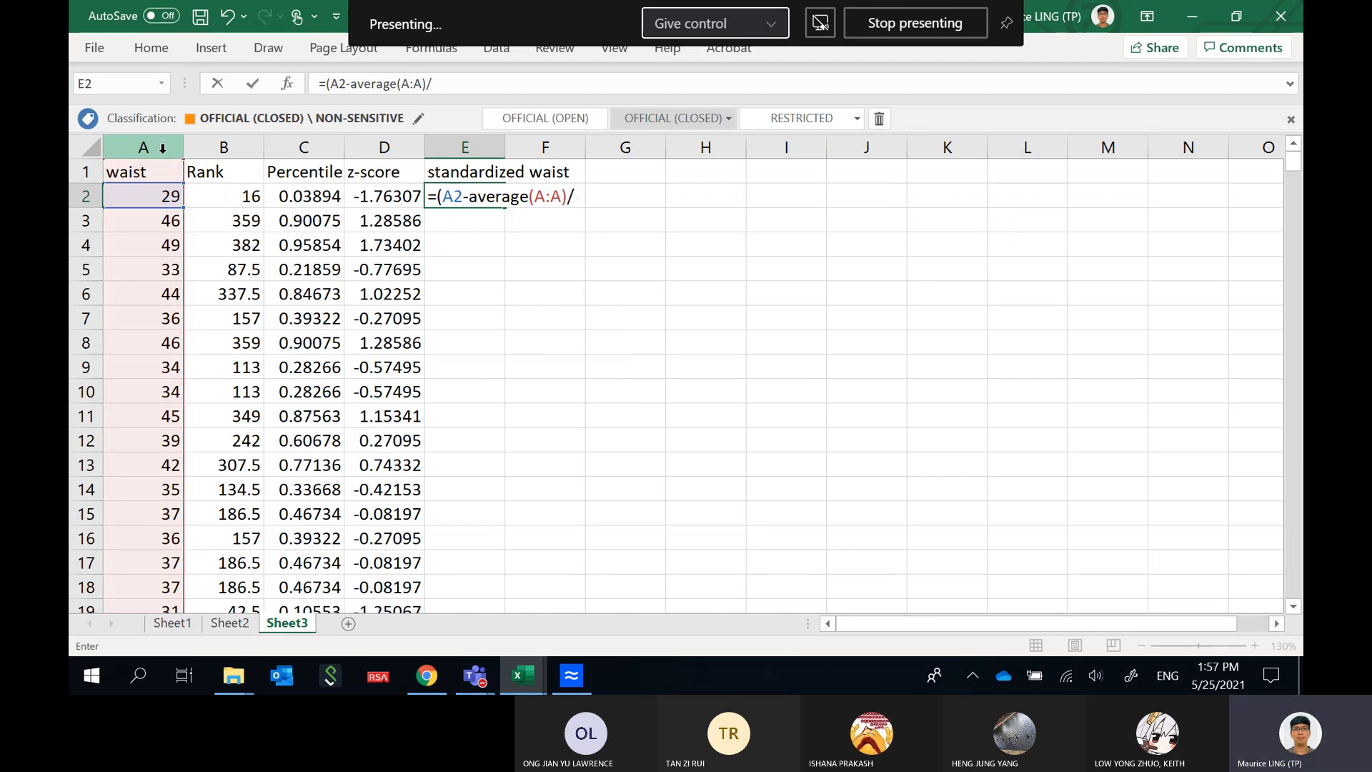
pyautogui.write('std')
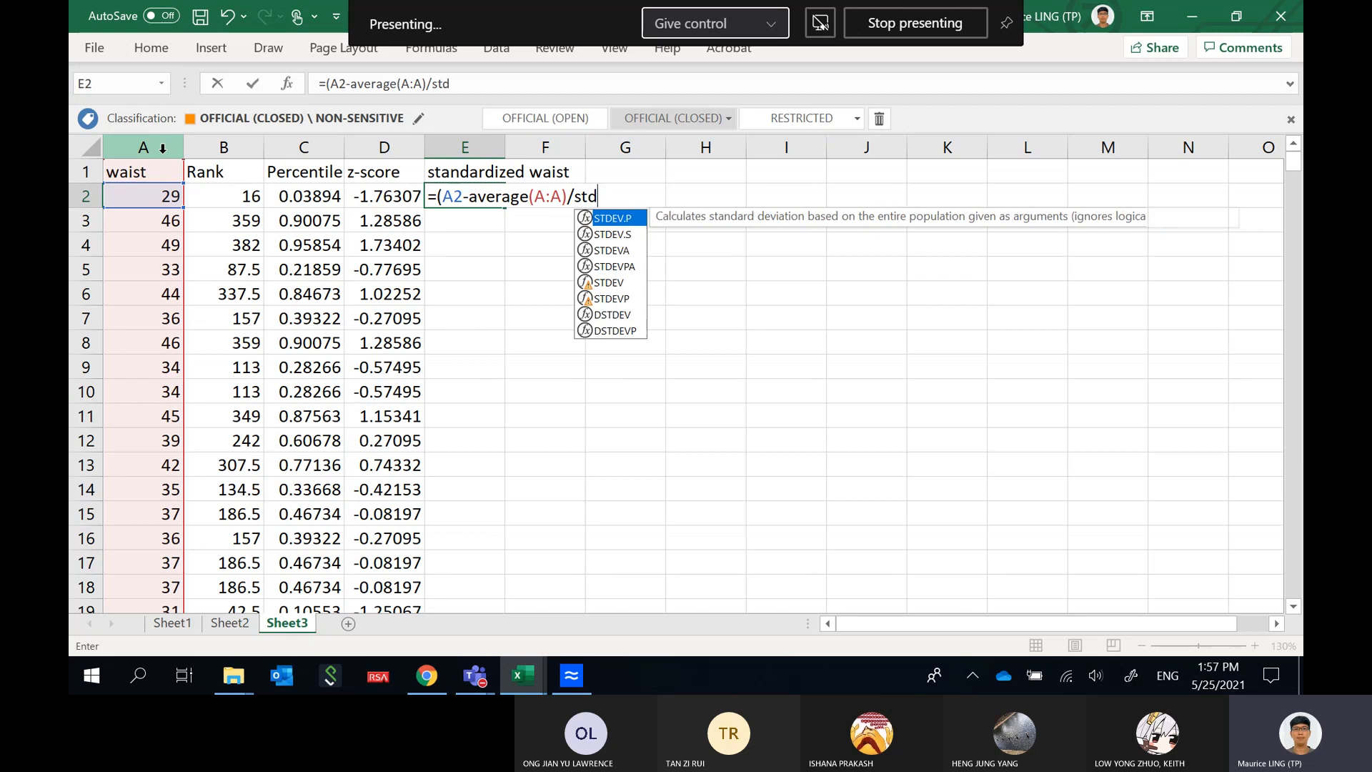
pyautogui.write('ev.s')
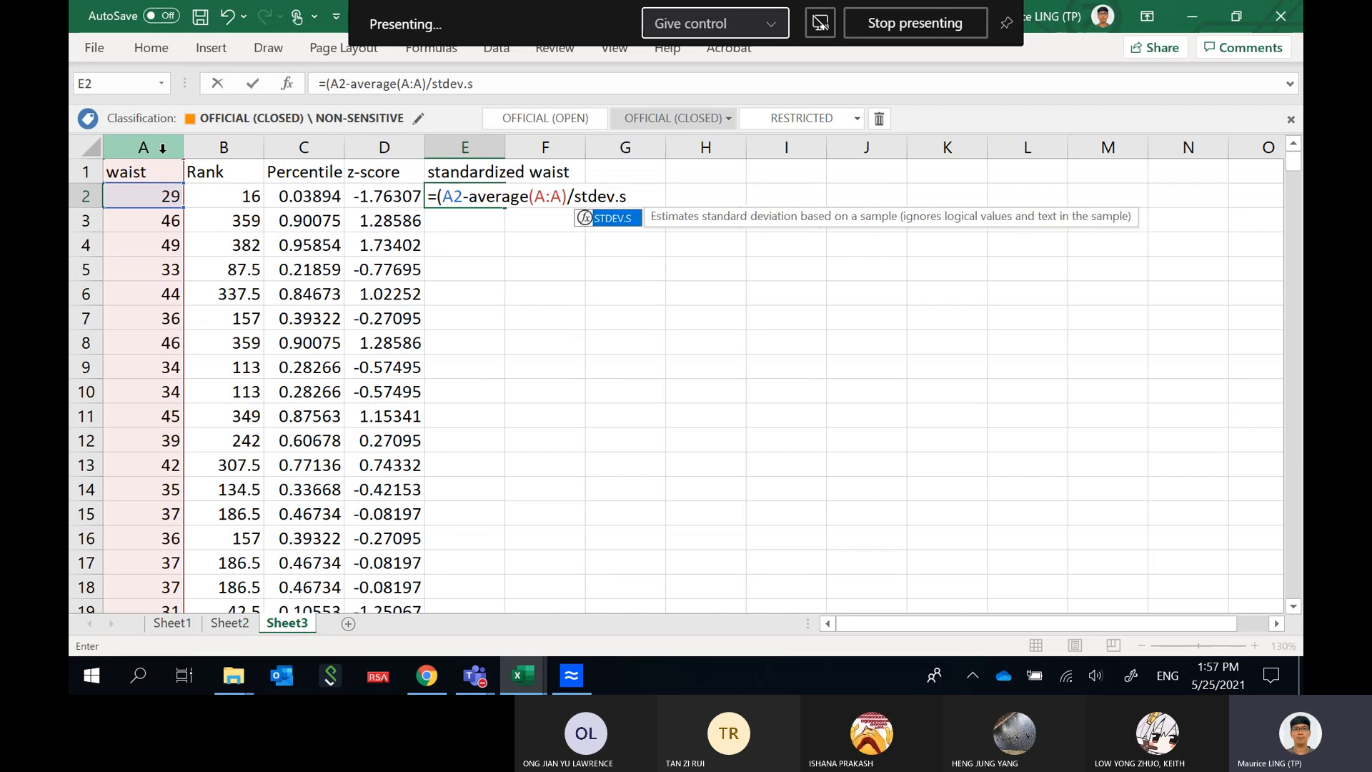
pyautogui.write('(')
pyautogui.click(145, 147)
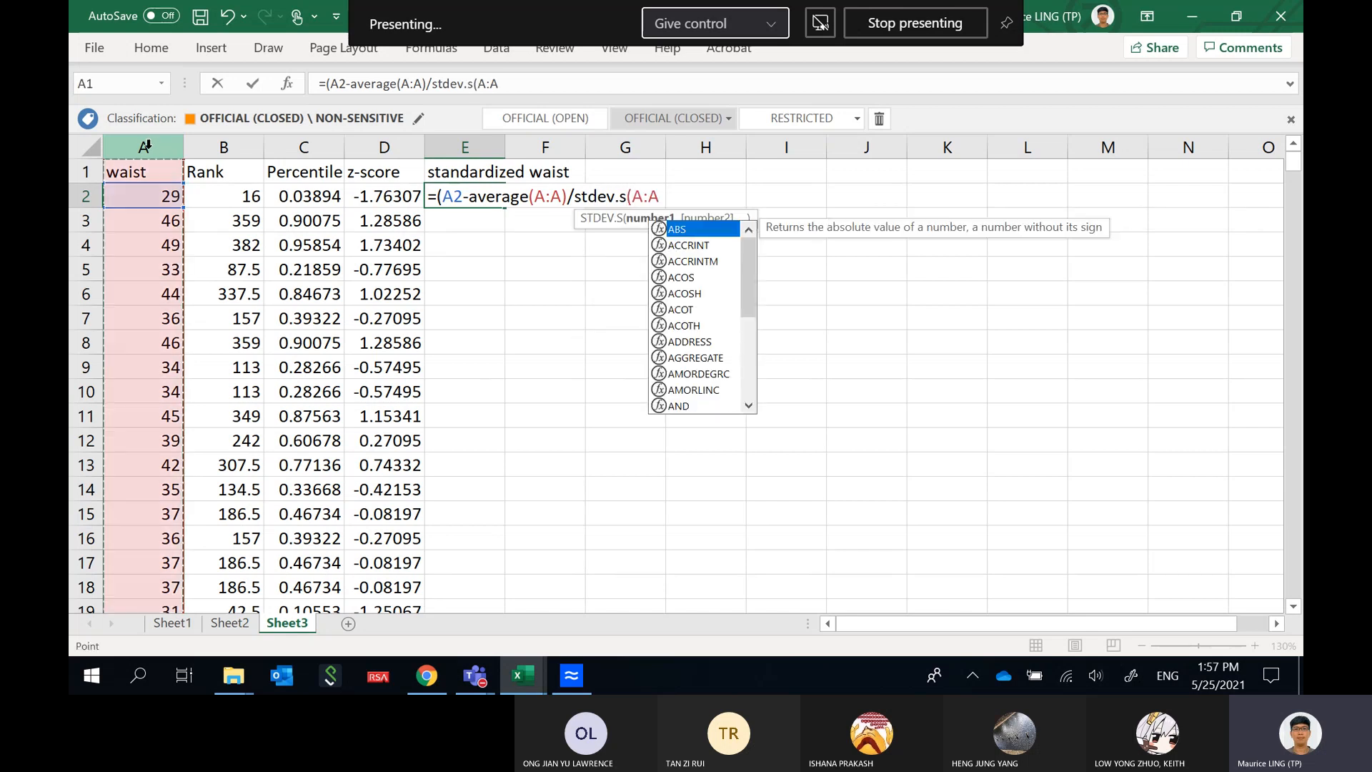
pyautogui.write(')')
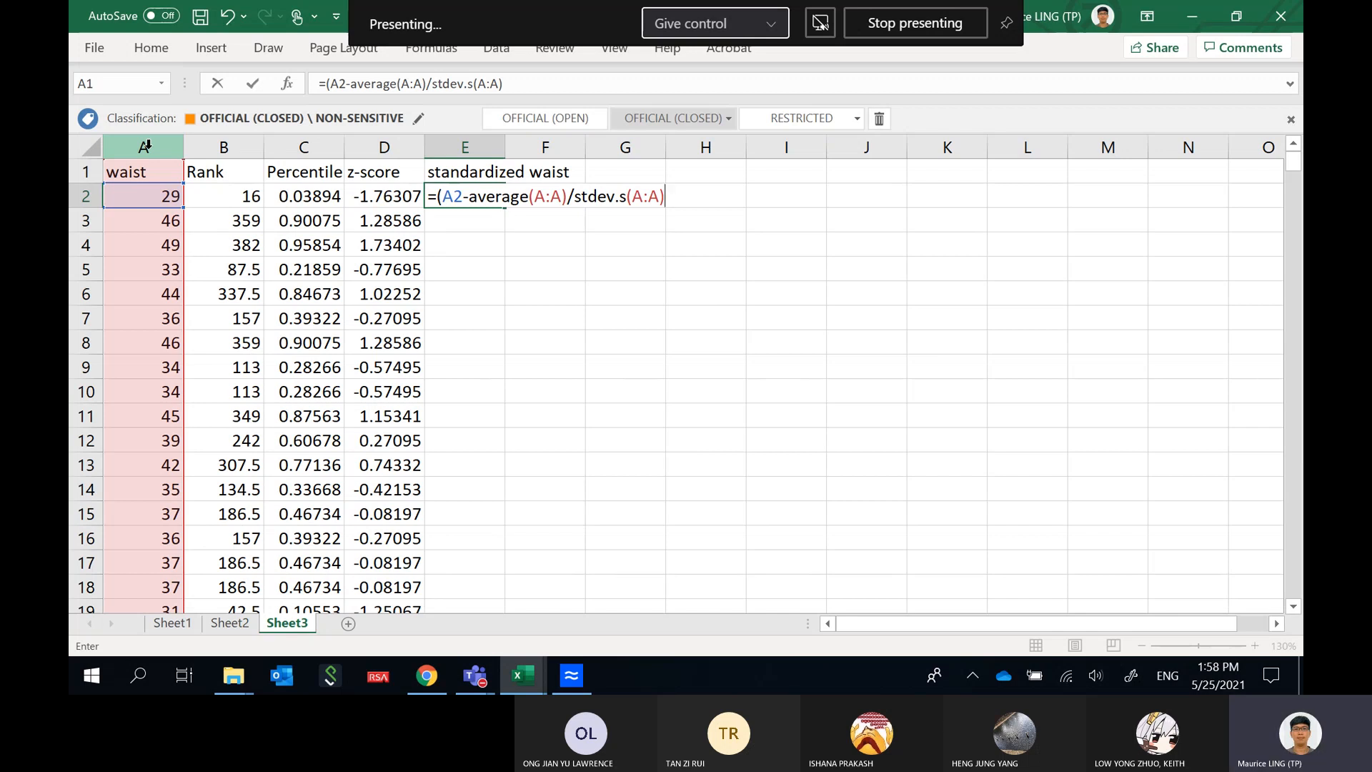
pyautogui.press('Return')
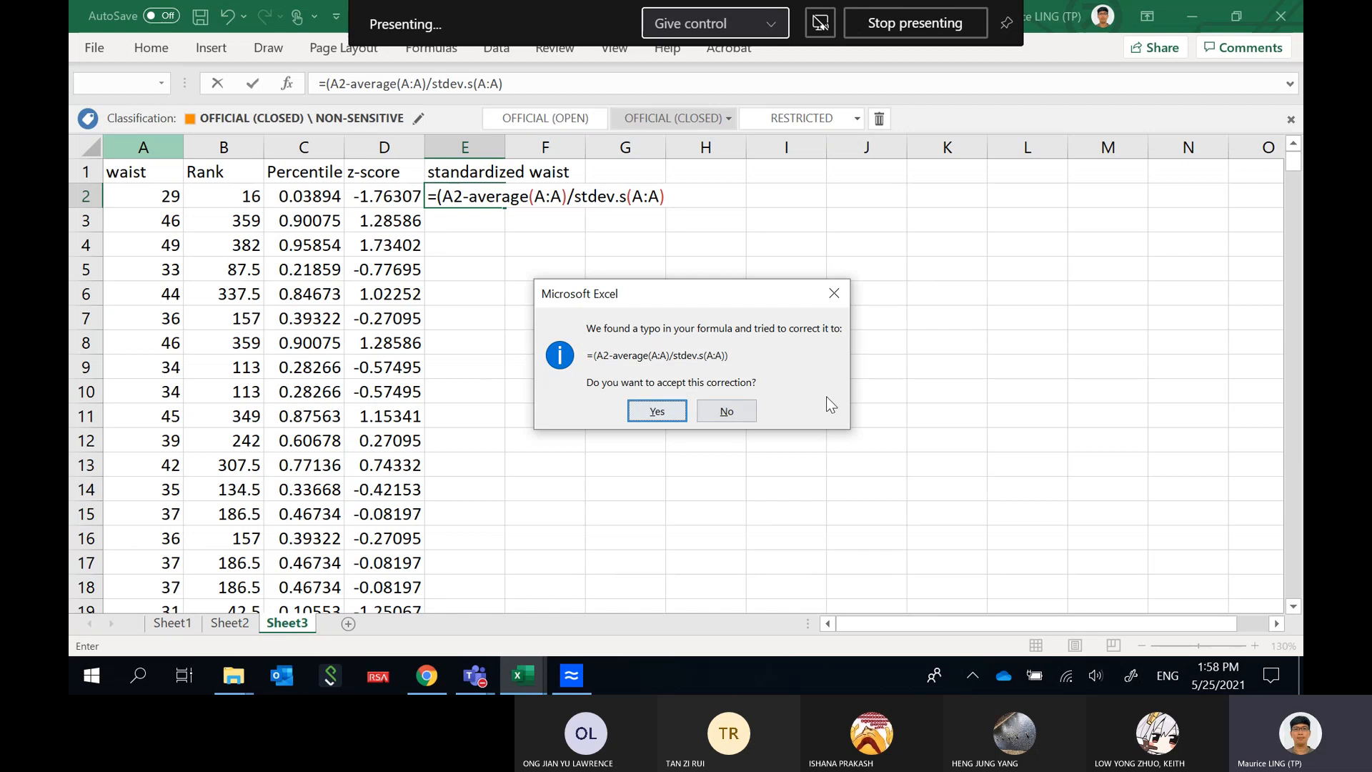
# Reject the suggested correction and close the bracket before the division, making the E2 formula =(A2-average(A:A))/stdev.s(A:A).
pyautogui.click(727, 421)
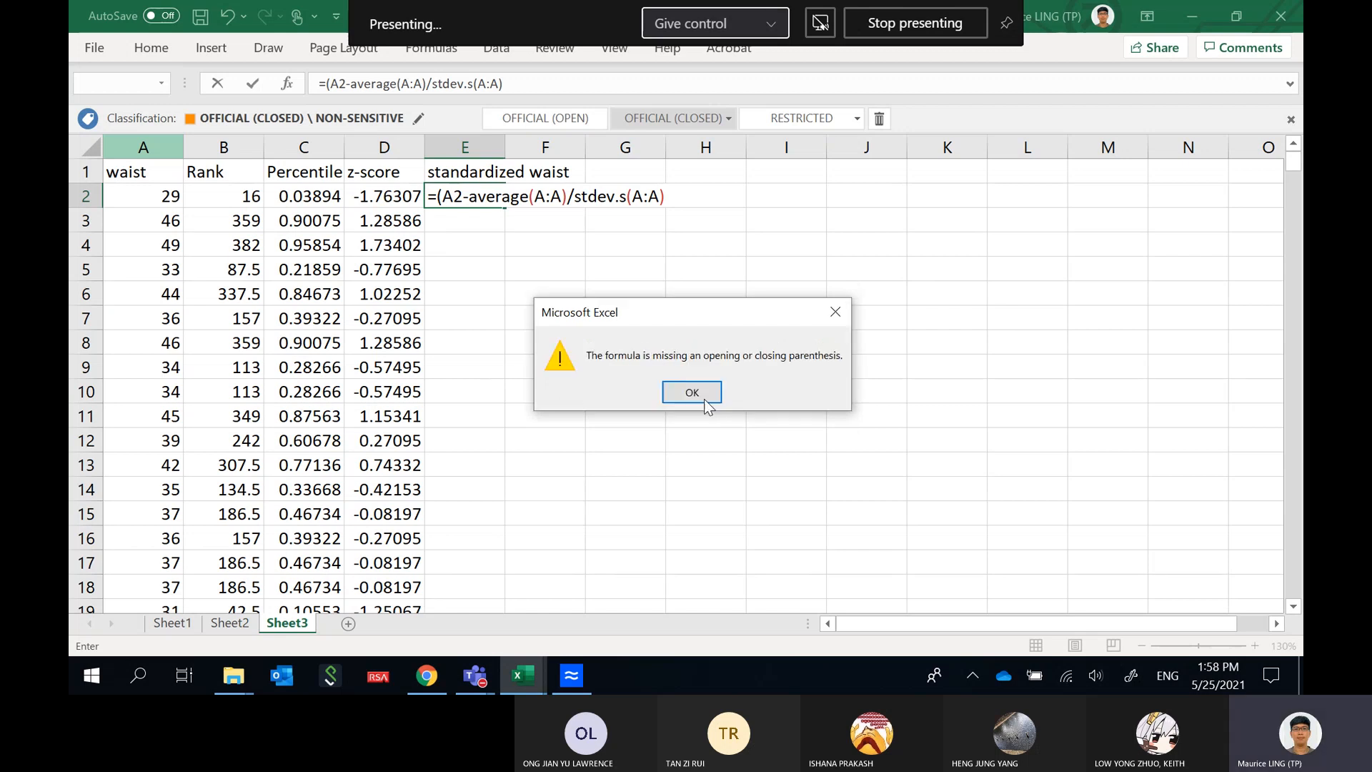
pyautogui.click(675, 399)
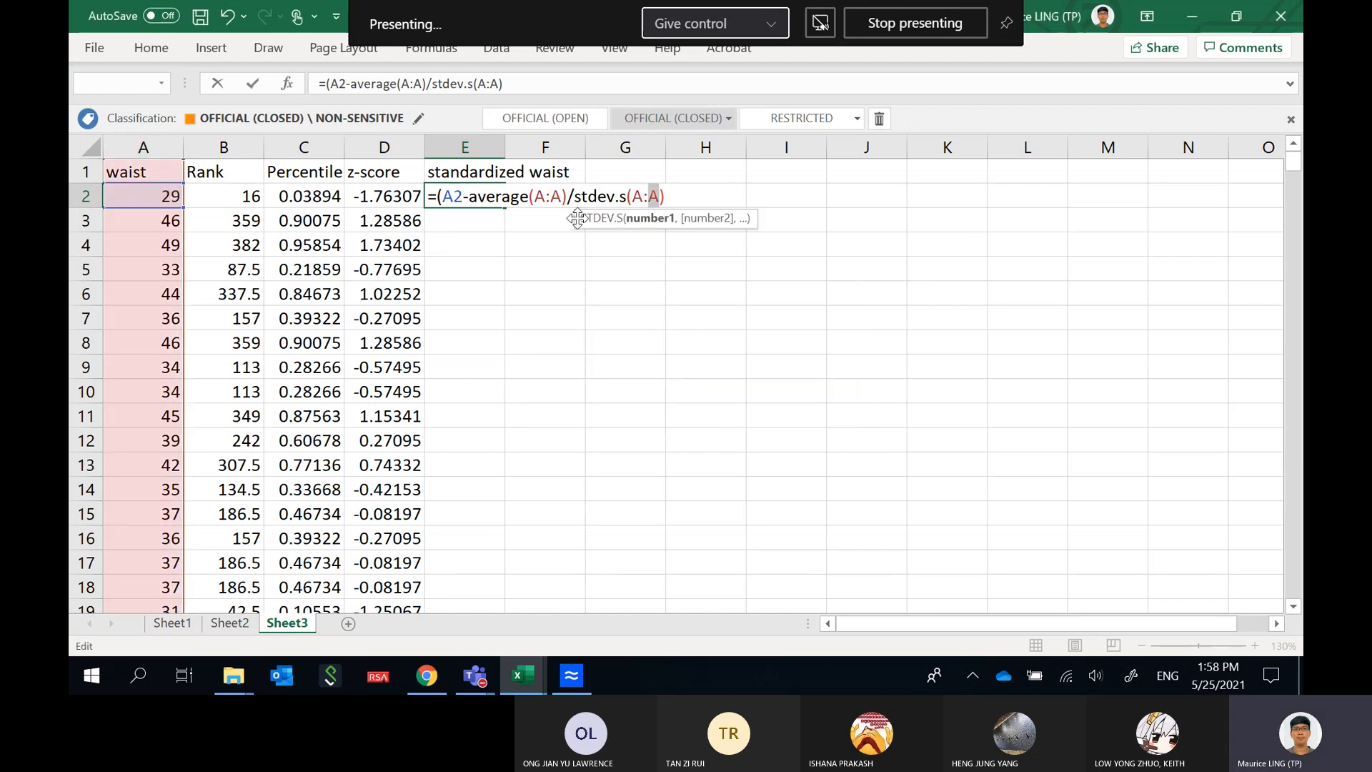
pyautogui.click(572, 197)
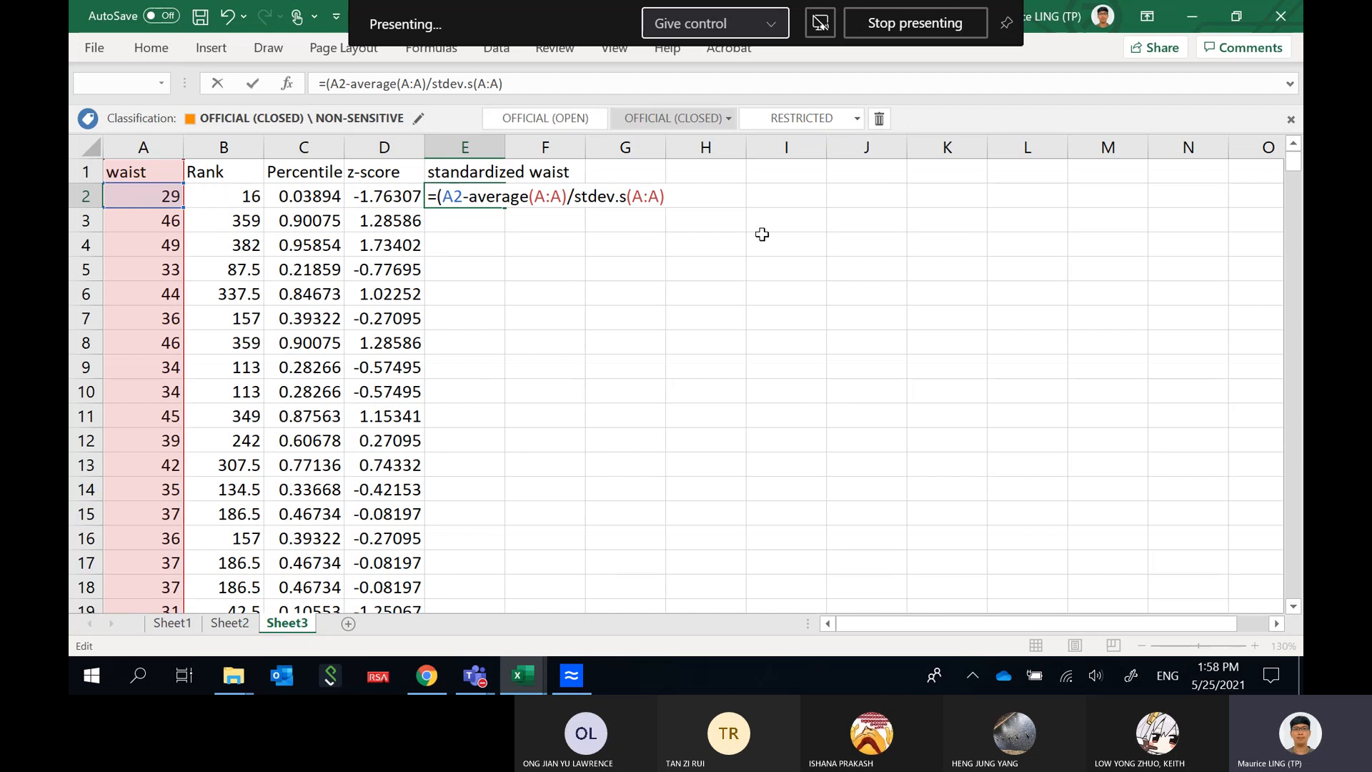
pyautogui.write(')')
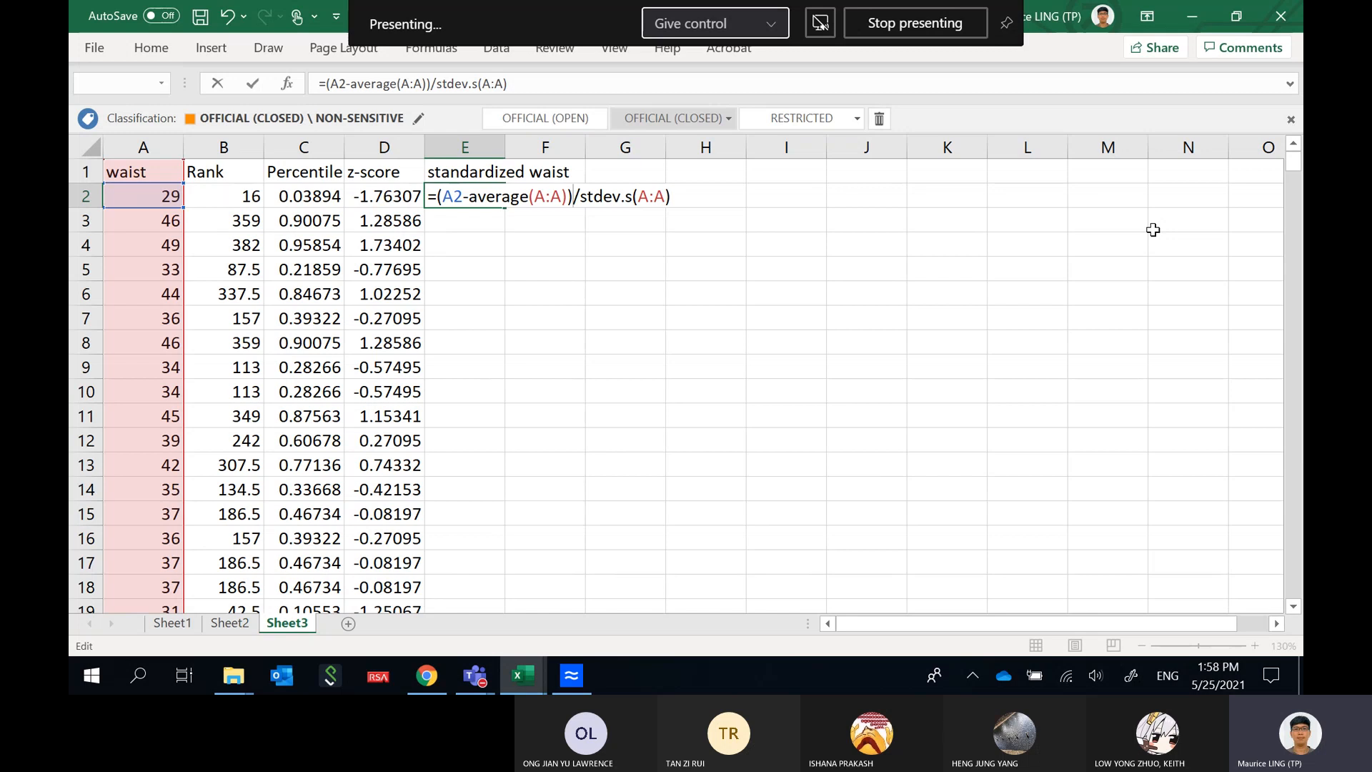
pyautogui.press('Return')
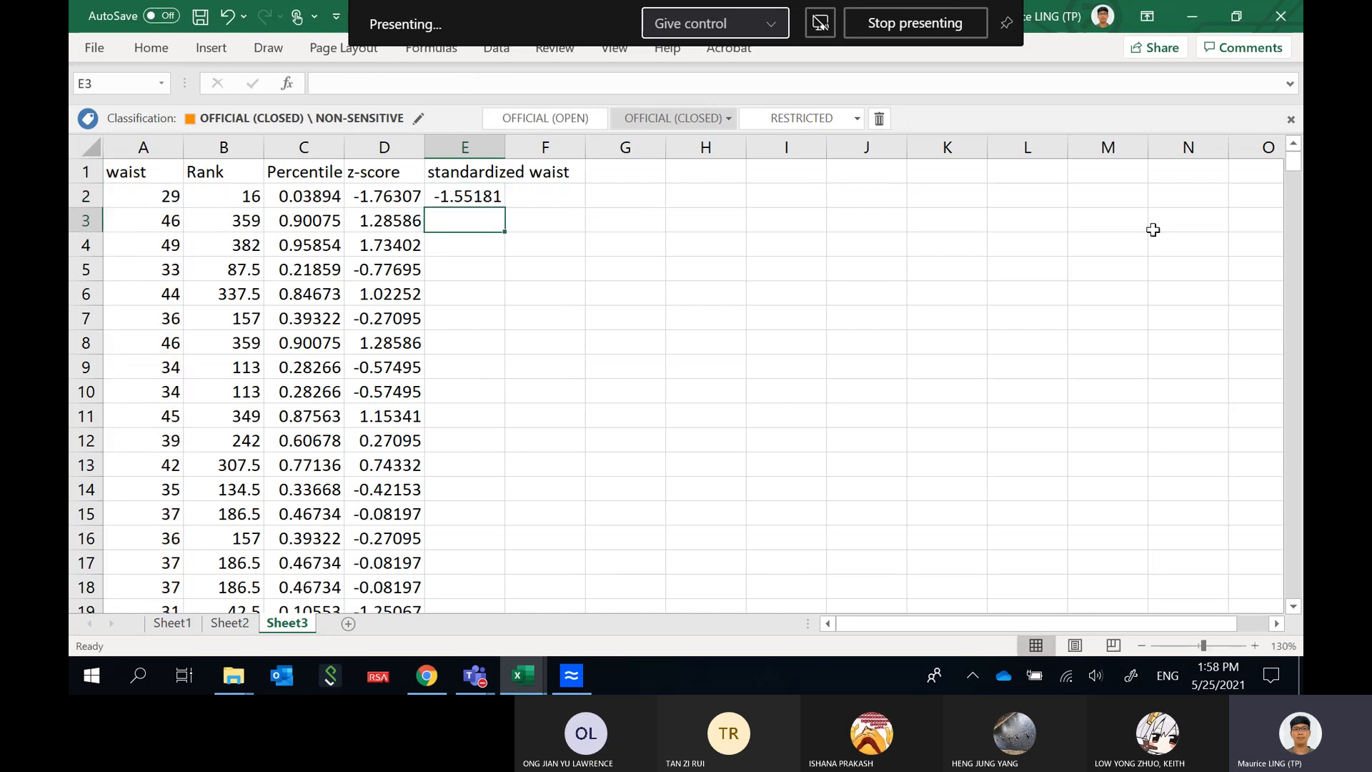
# Examine the AVERAGE and STDEV.S column references in the E2 standardization formula.
pyautogui.press('Up')
pyautogui.click(533, 89)
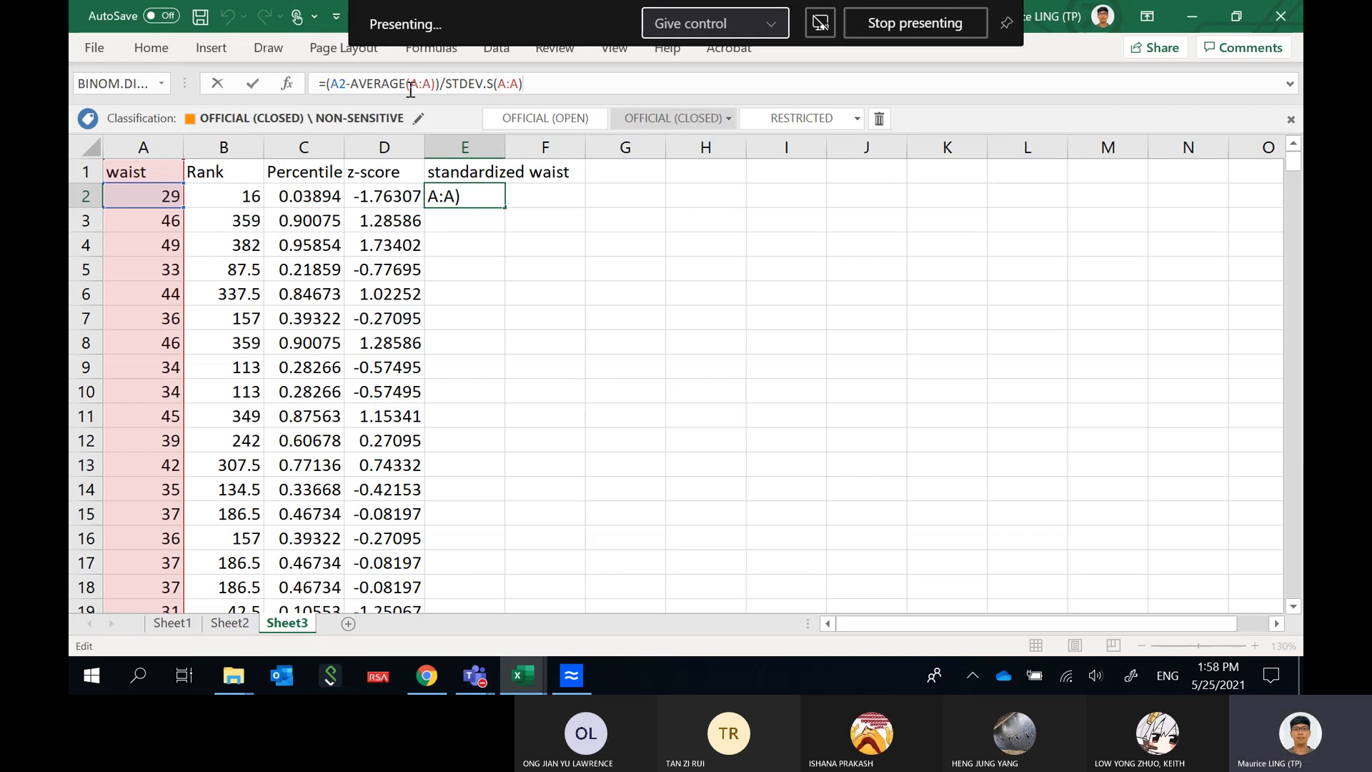
pyautogui.click(472, 195)
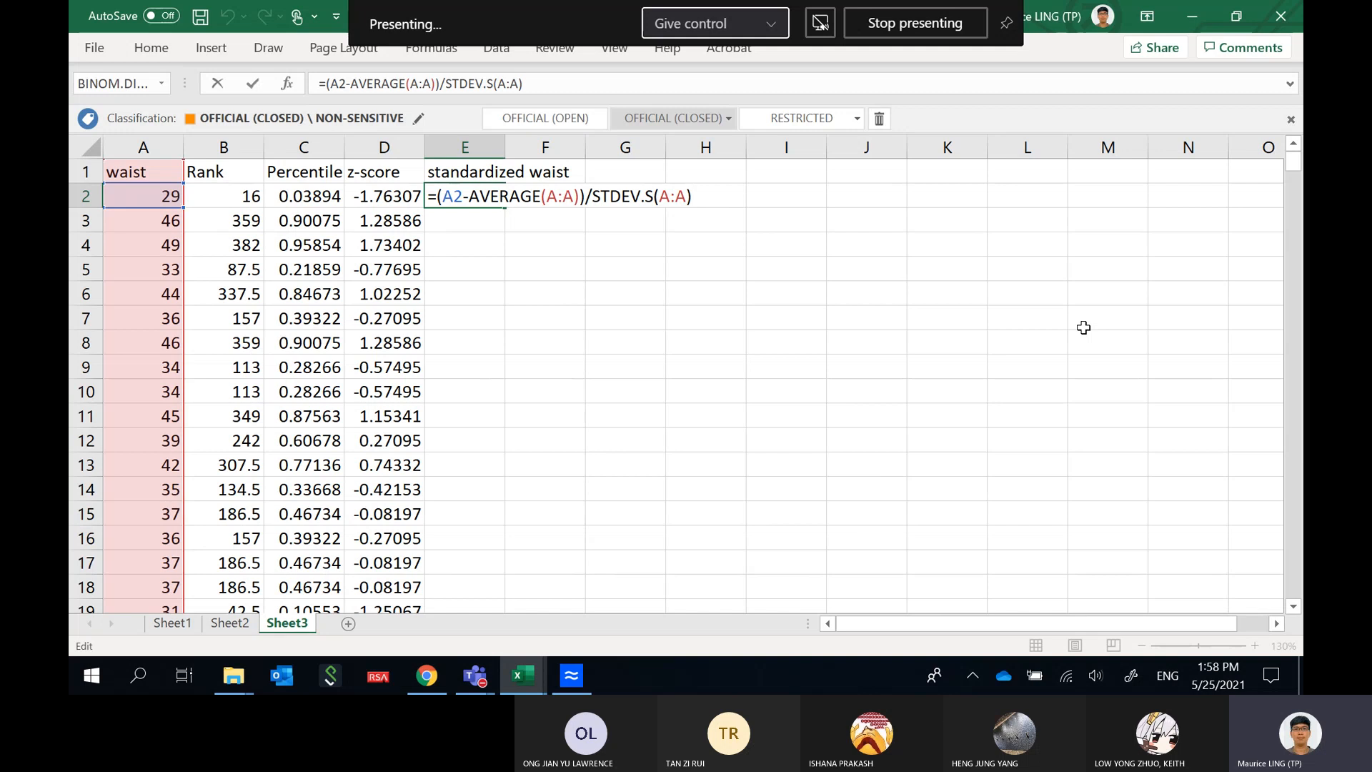
pyautogui.press('Return')
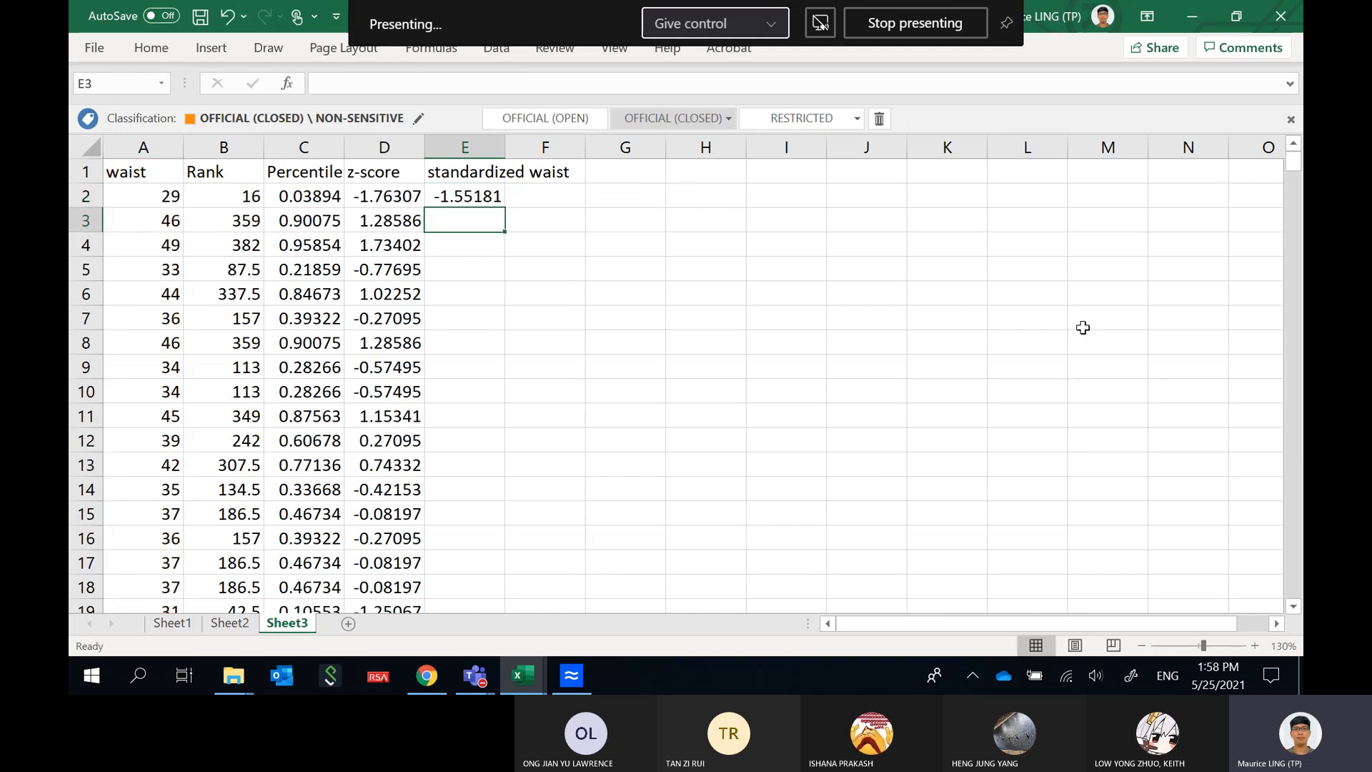
# Fill the E2 standardization formula down column E to the last data row.
pyautogui.click(474, 200)
pyautogui.doubleClick(503, 208)
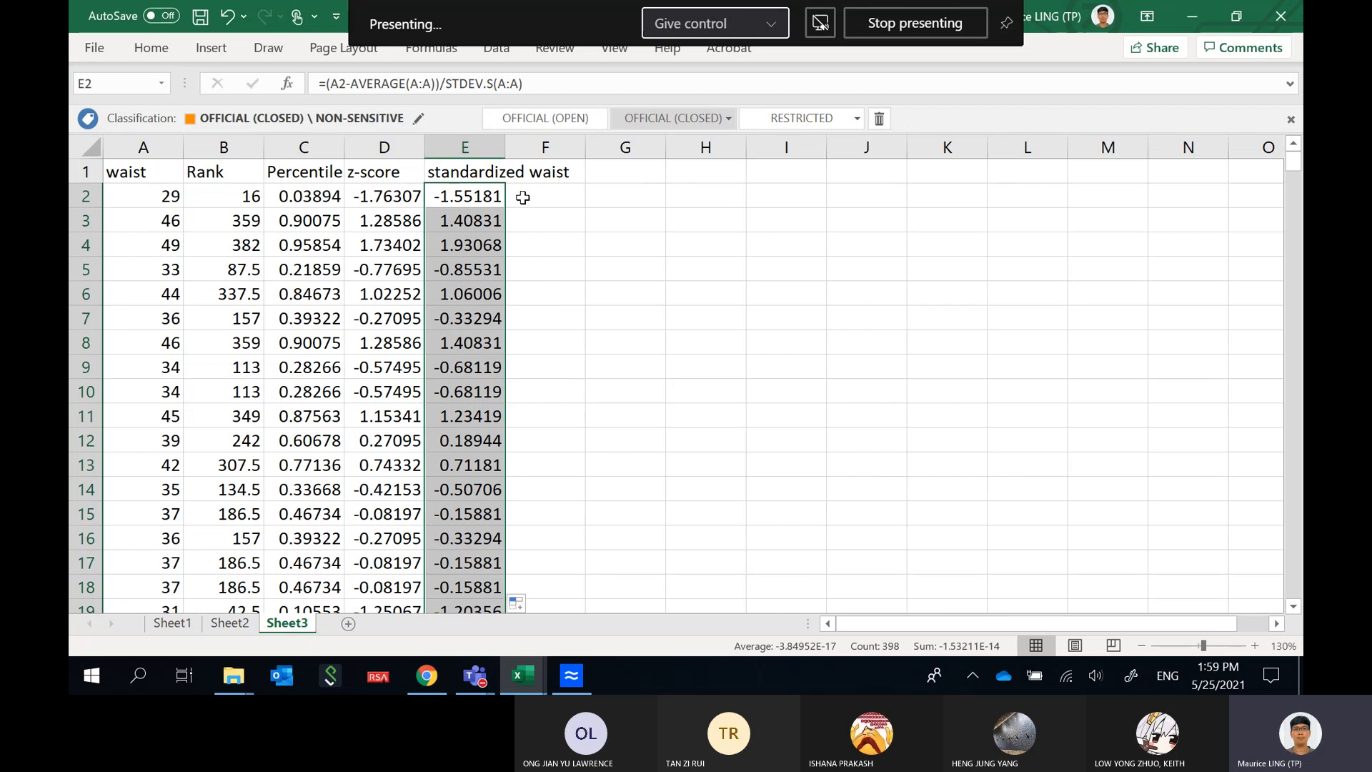
pyautogui.click(554, 260)
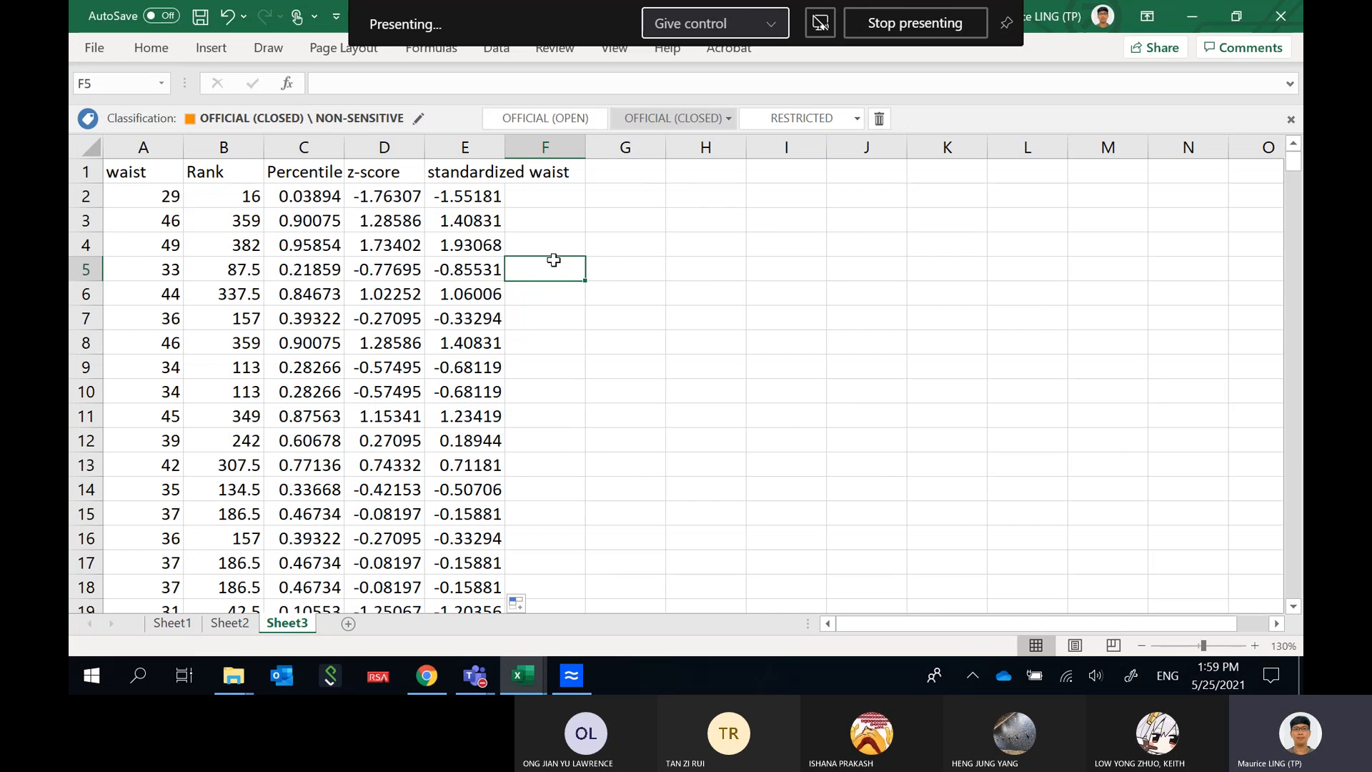
# Insert a markers-only scatter chart of the z-score and standardized waist columns and move it clear of the data.
pyautogui.click(400, 148)
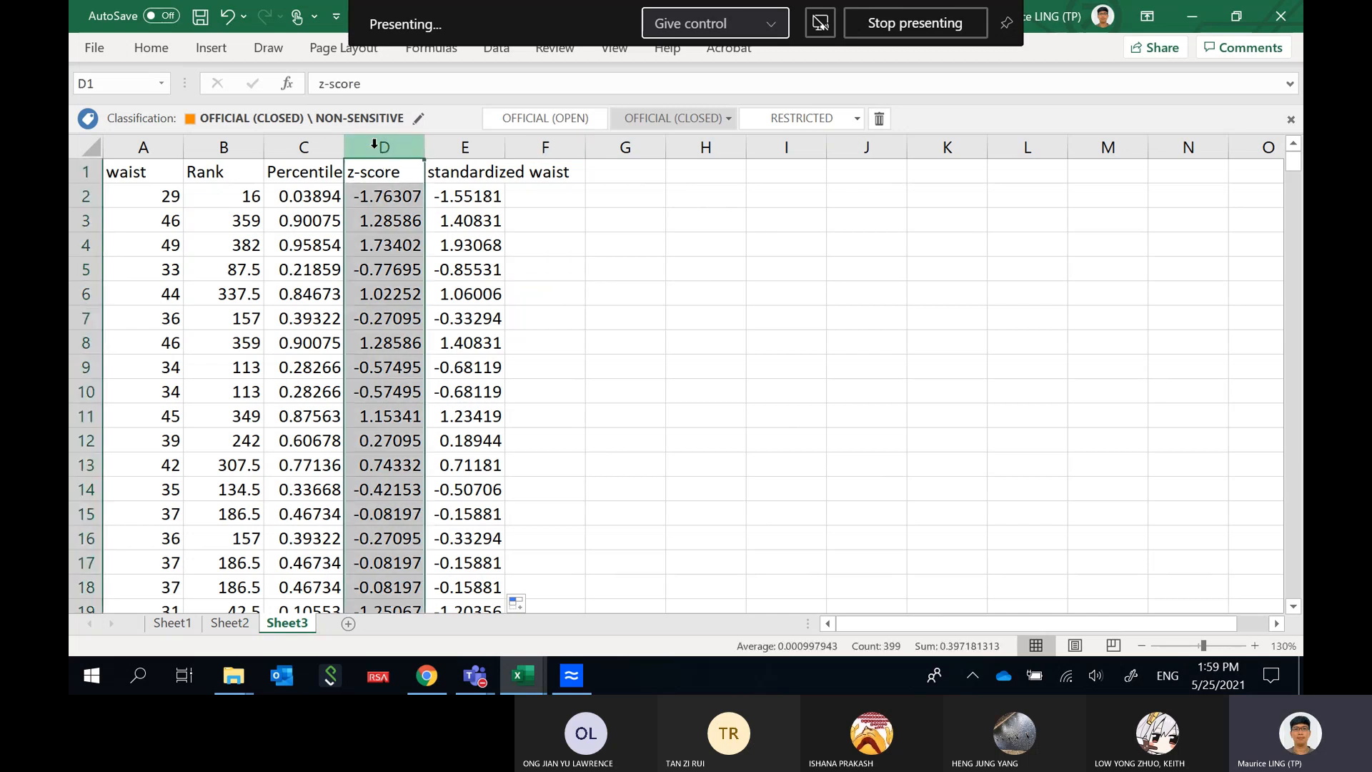
pyautogui.moveTo(389, 148); pyautogui.dragTo(444, 148)
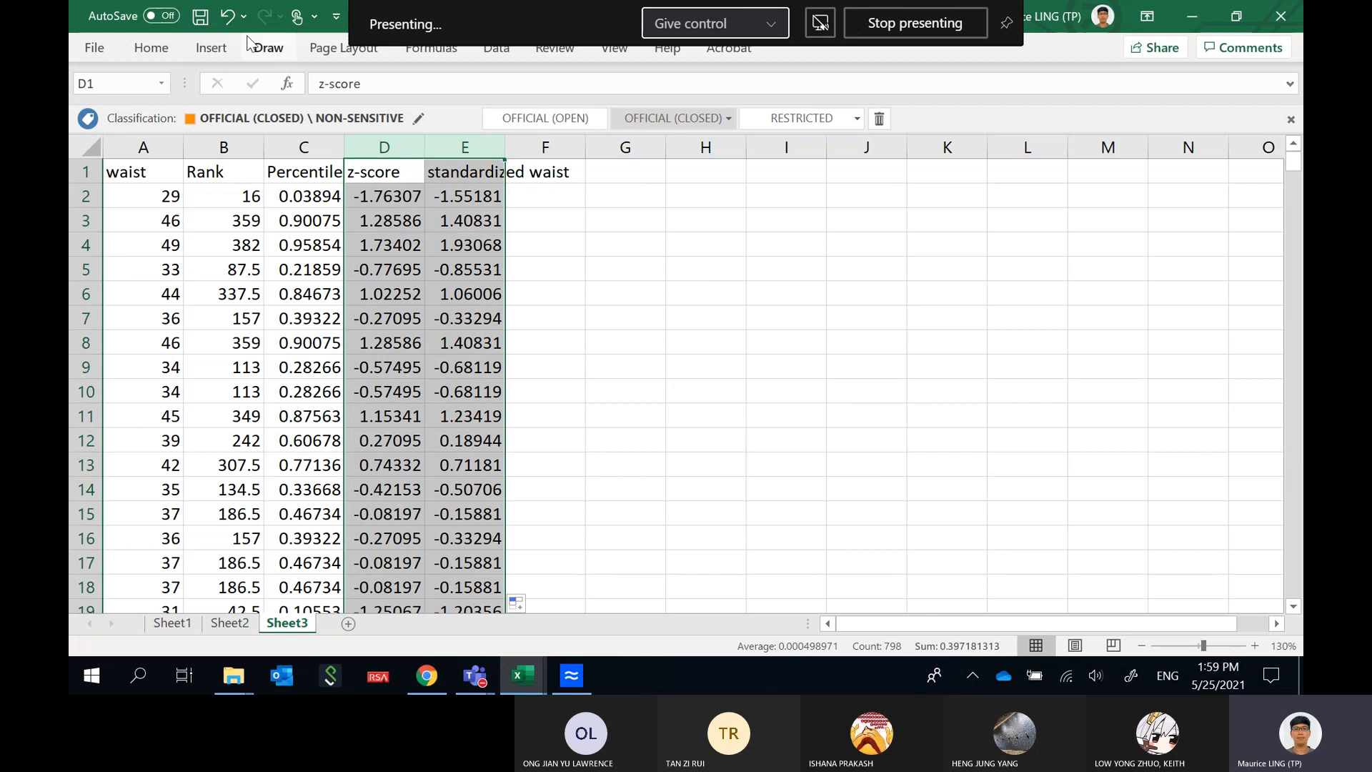
pyautogui.click(213, 48)
pyautogui.click(611, 119)
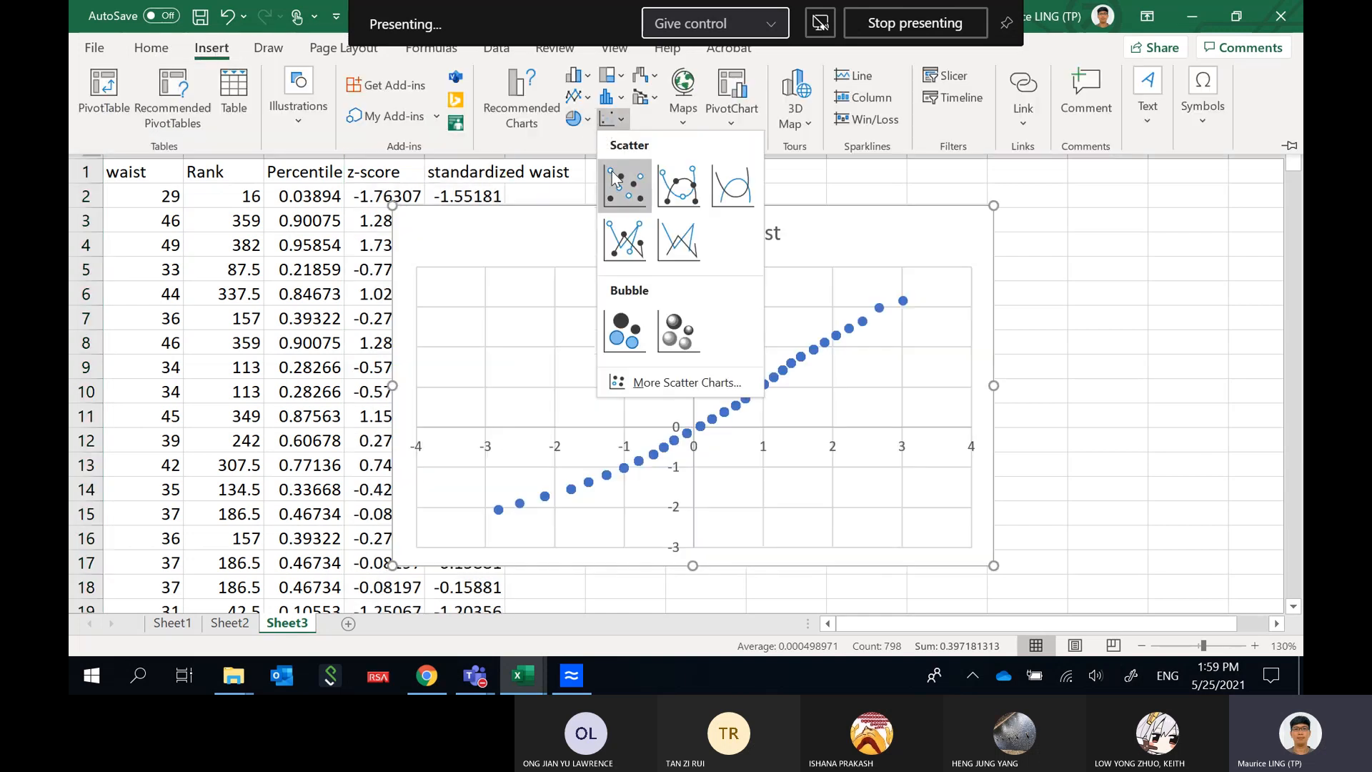
pyautogui.click(612, 180)
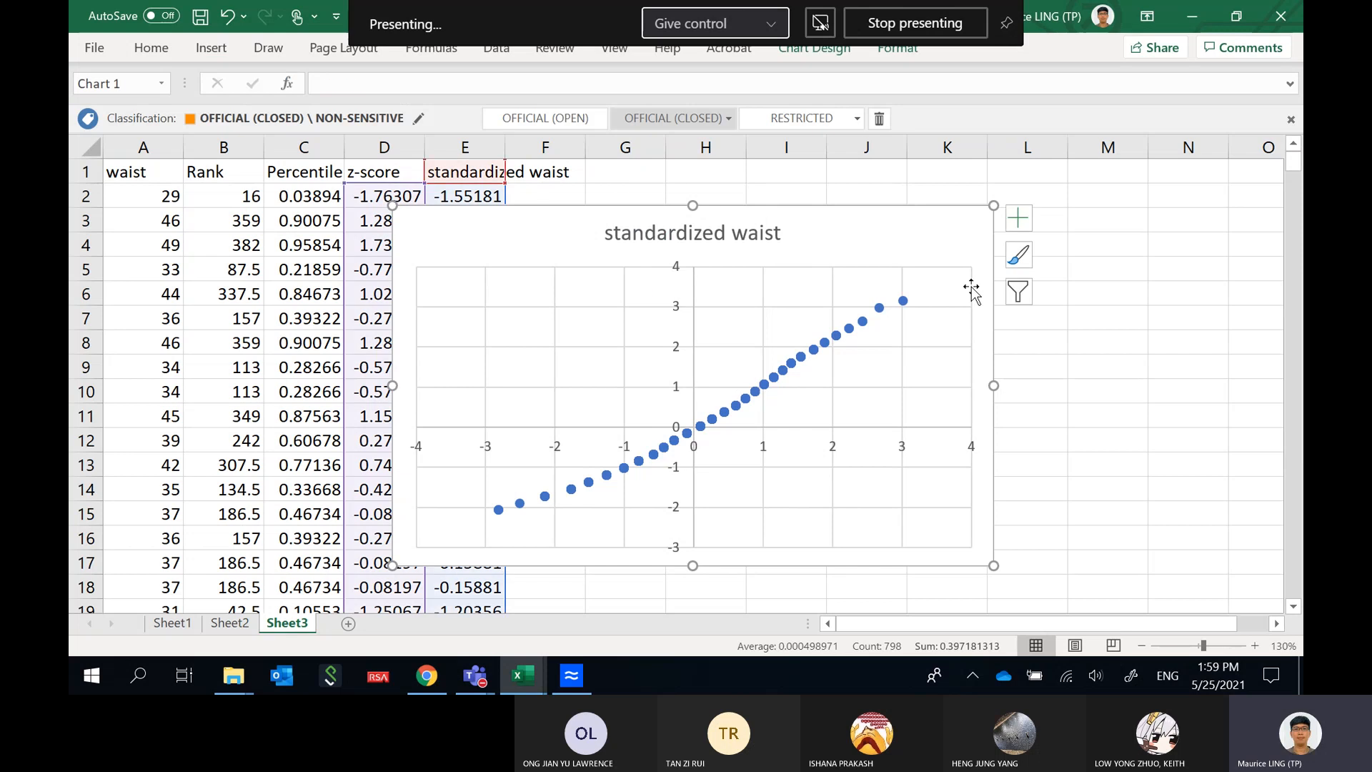
pyautogui.moveTo(834, 265); pyautogui.dragTo(995, 241)
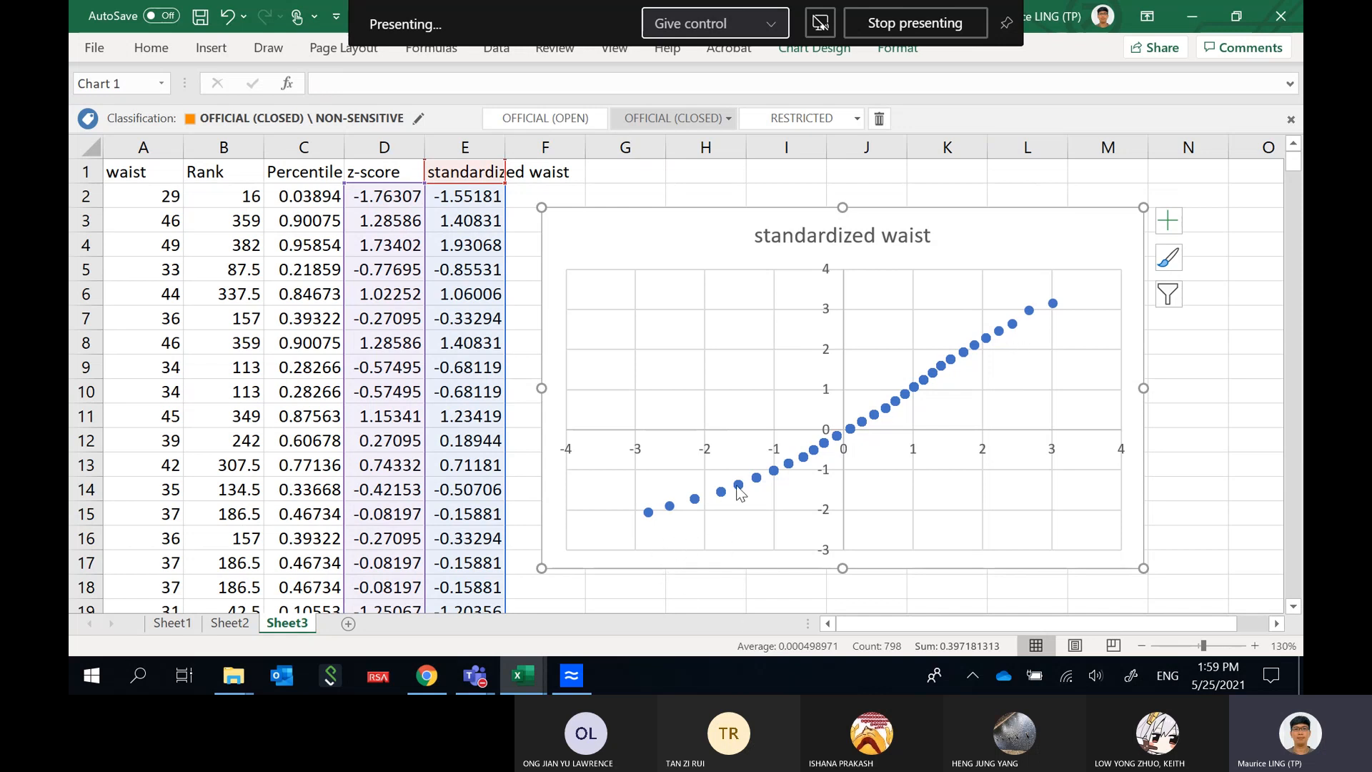
pyautogui.moveTo(738, 489)
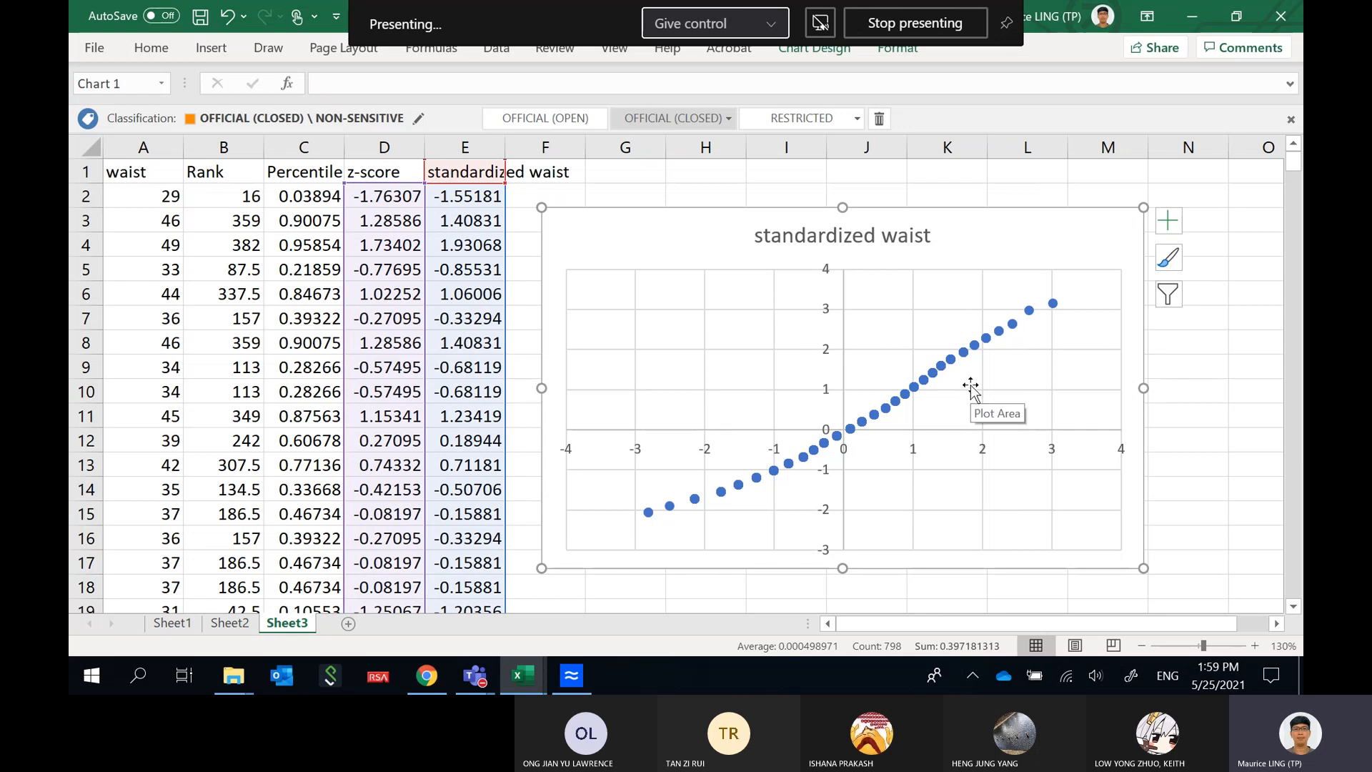
pyautogui.moveTo(950, 370)
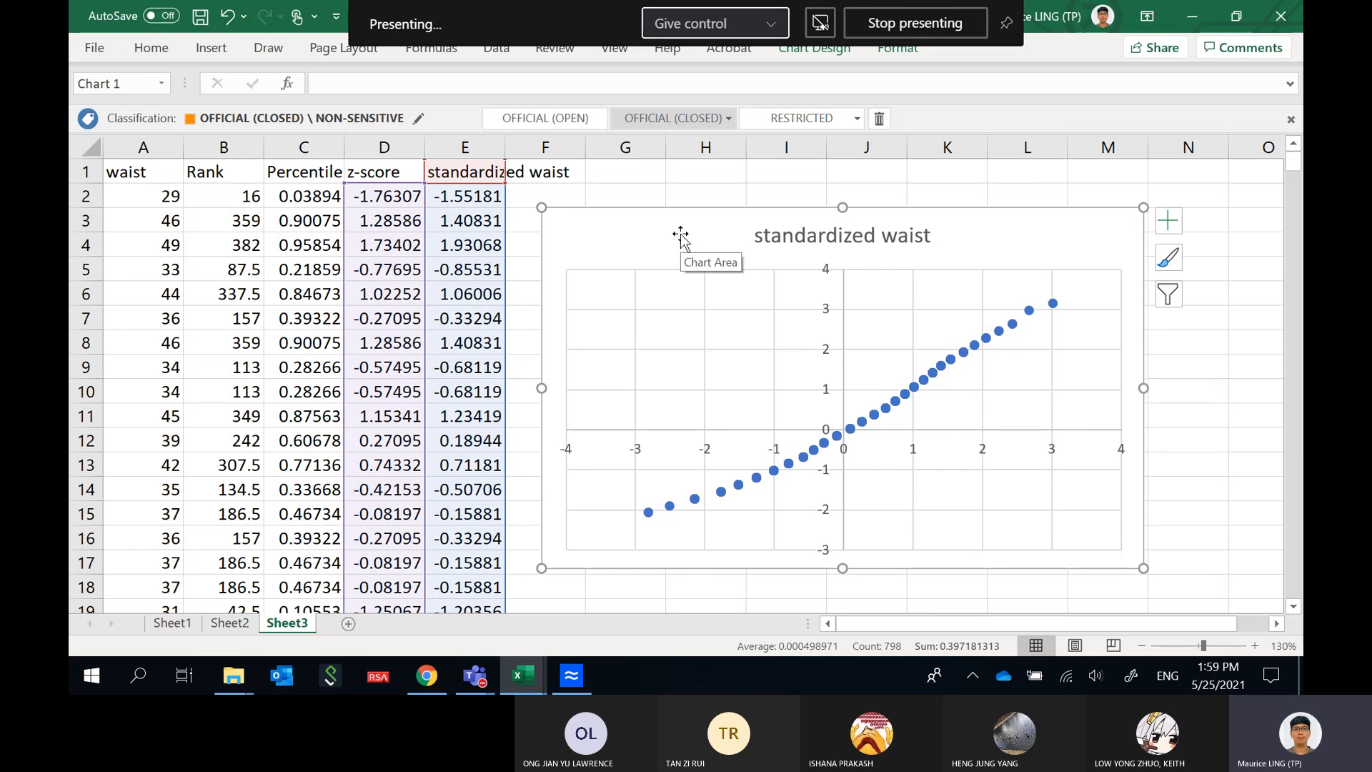
# Nudge the chart up and add a linear trendline to its data series, displaying the equation on the chart.
pyautogui.moveTo(680, 235); pyautogui.dragTo(696, 215)
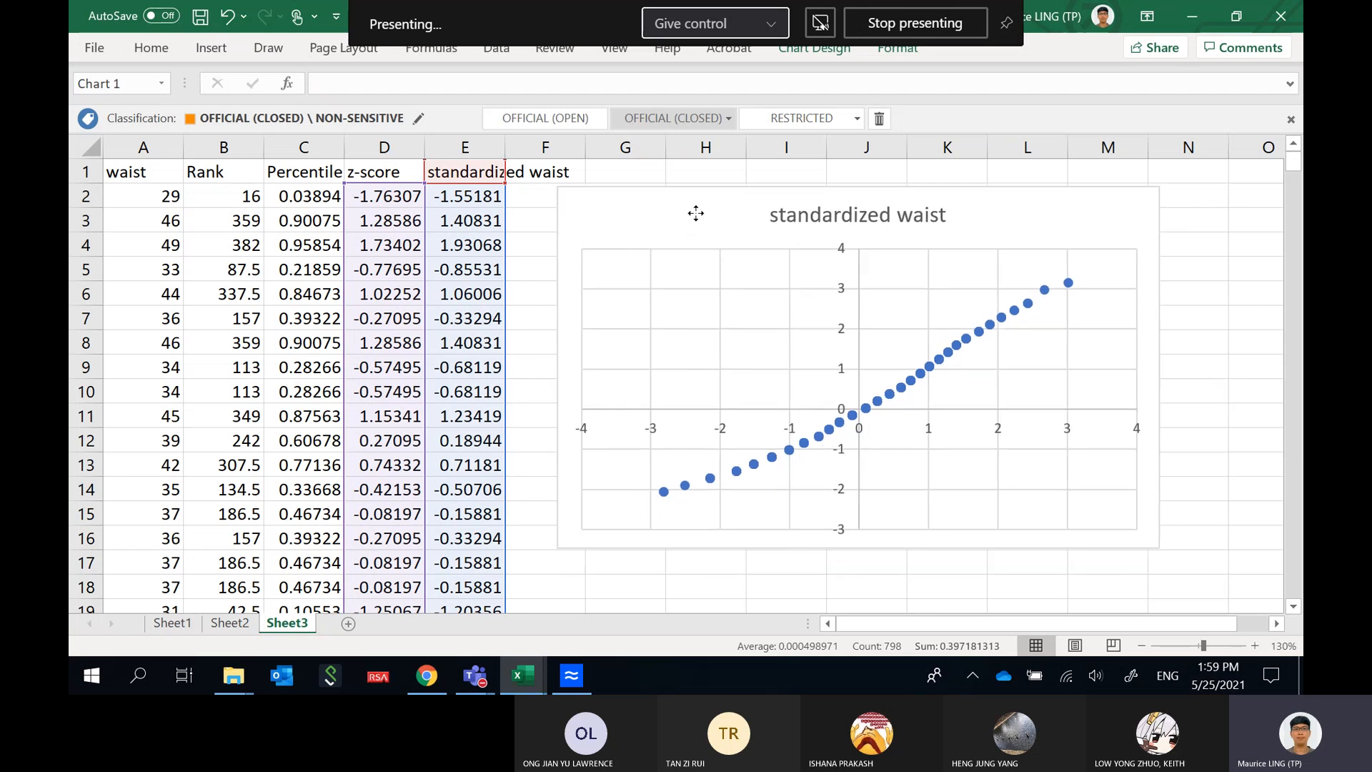
pyautogui.click(978, 338)
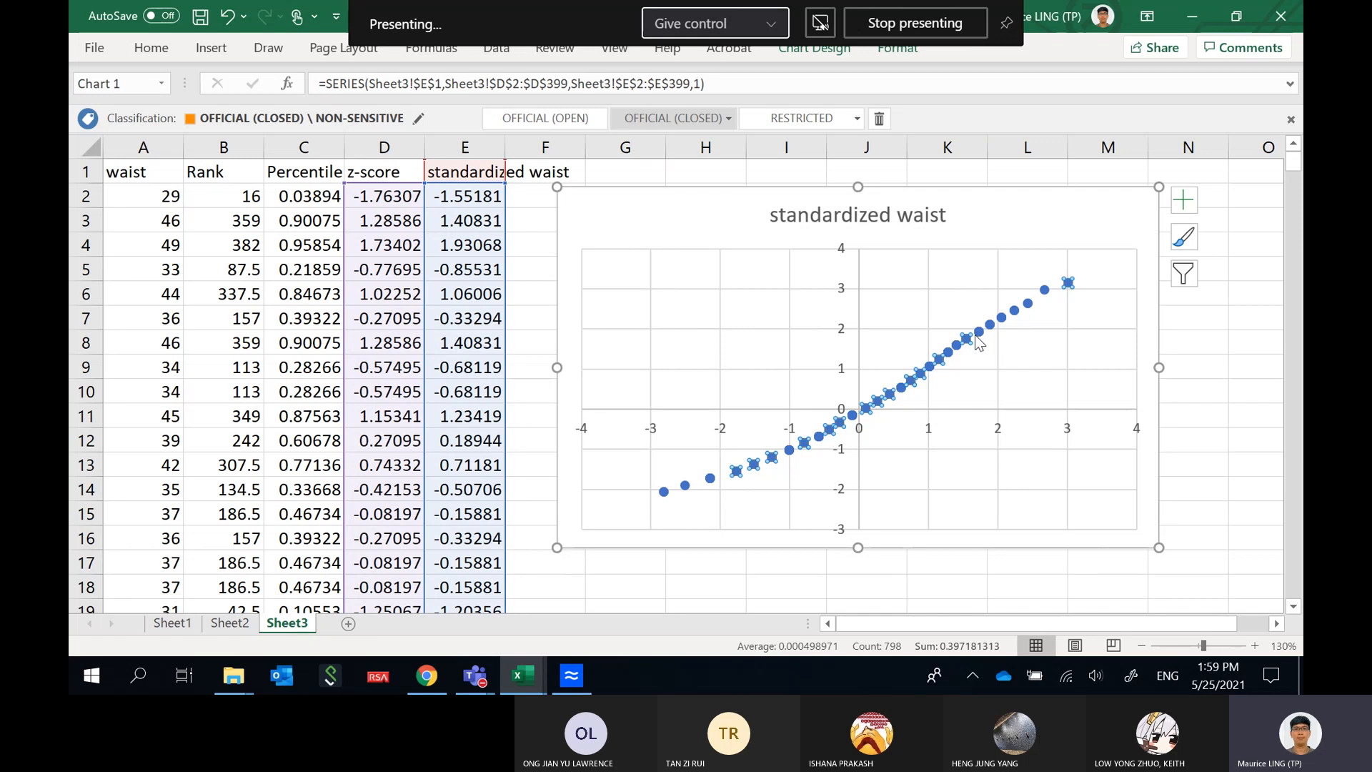
pyautogui.rightClick(977, 338)
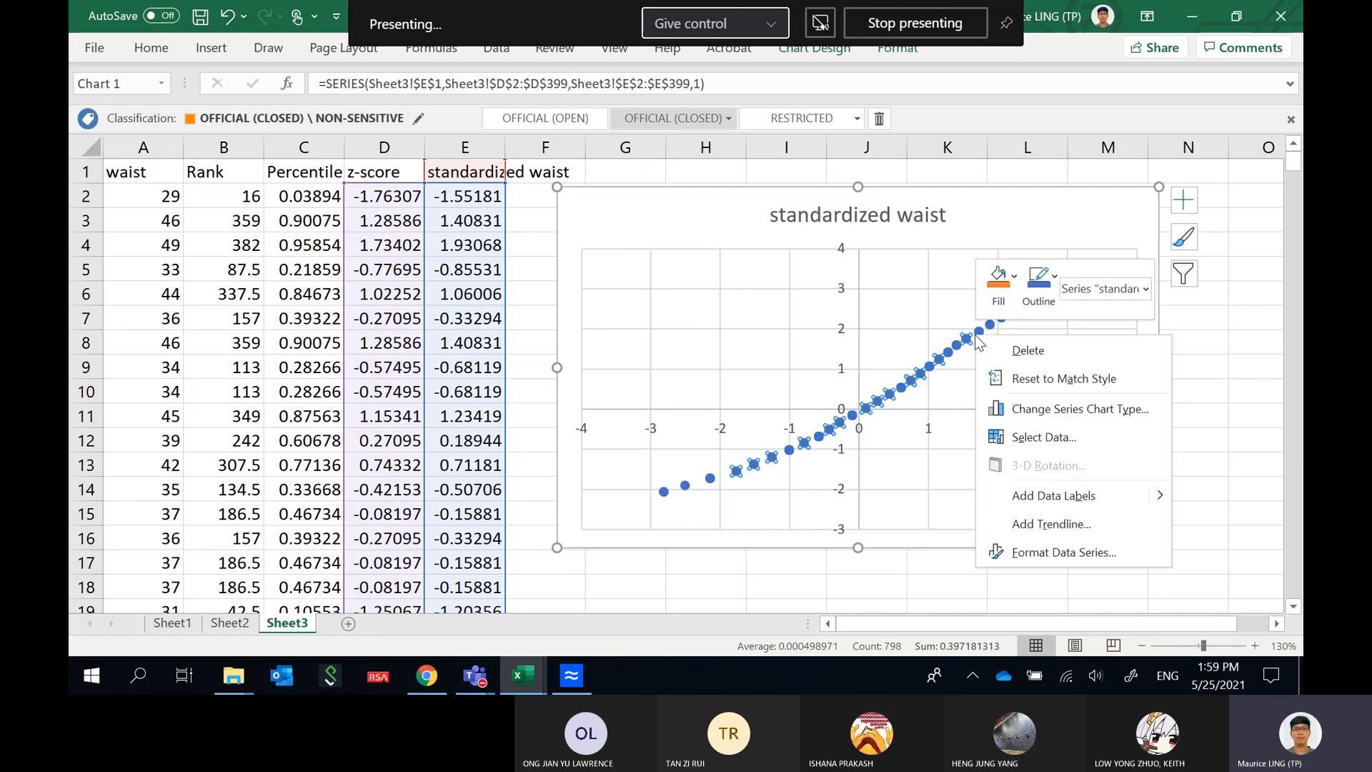
pyautogui.click(1067, 525)
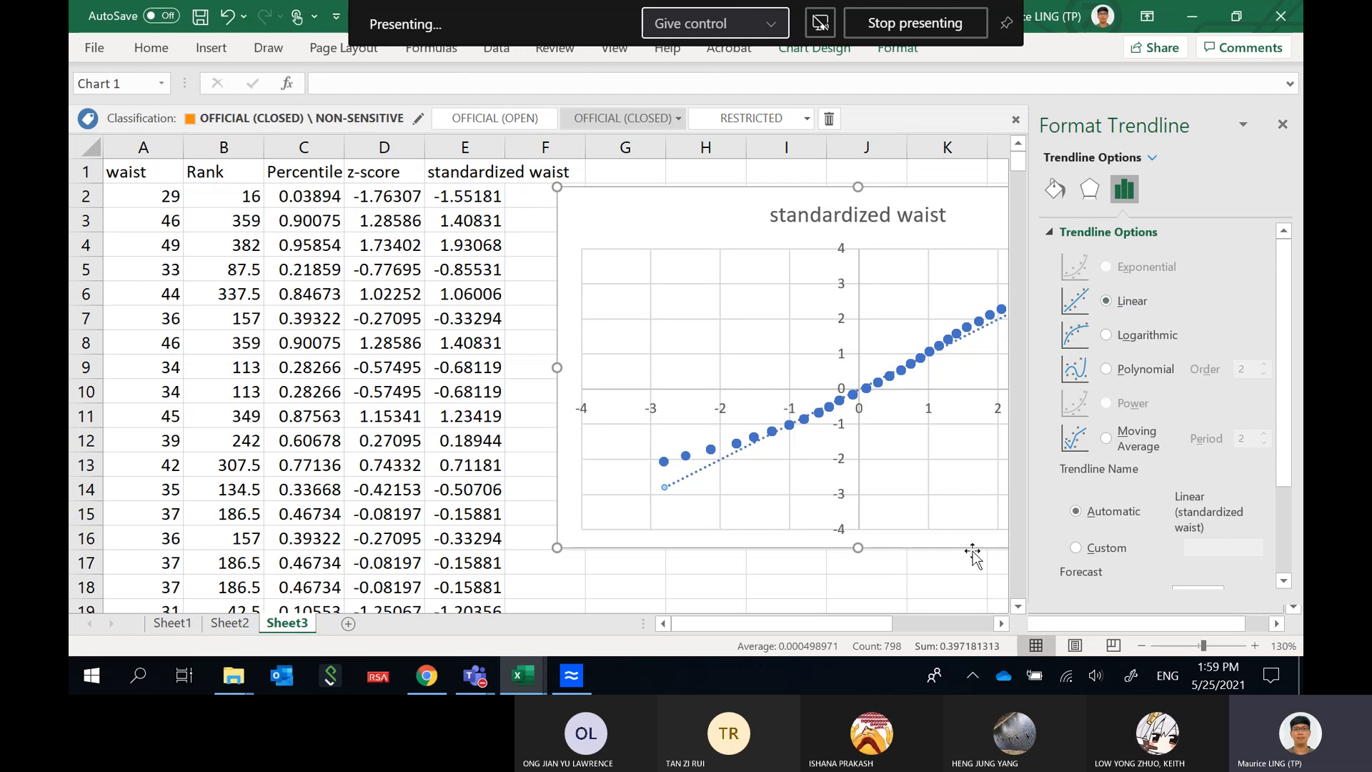
pyautogui.click(1001, 623)
pyautogui.click(1001, 623)
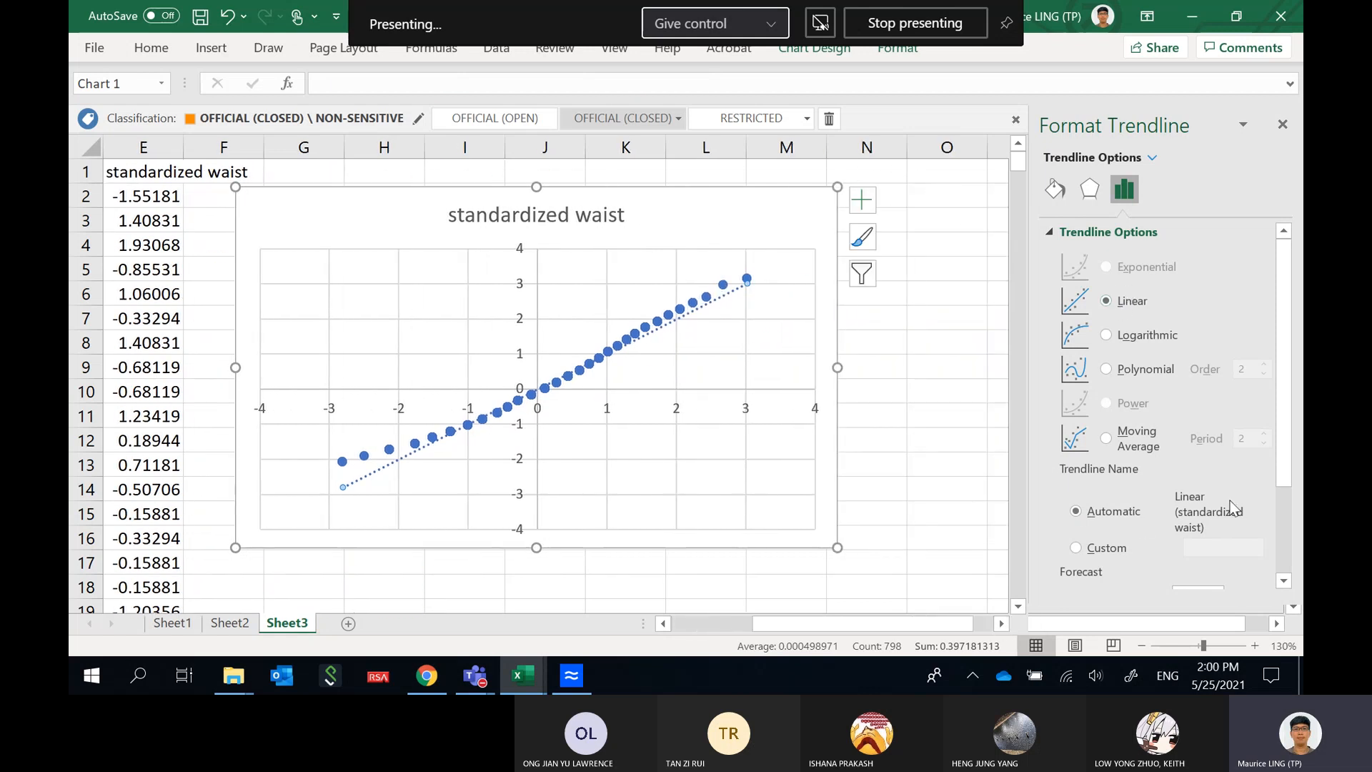
pyautogui.moveTo(1279, 470); pyautogui.dragTo(1286, 572)
pyautogui.click(1142, 548)
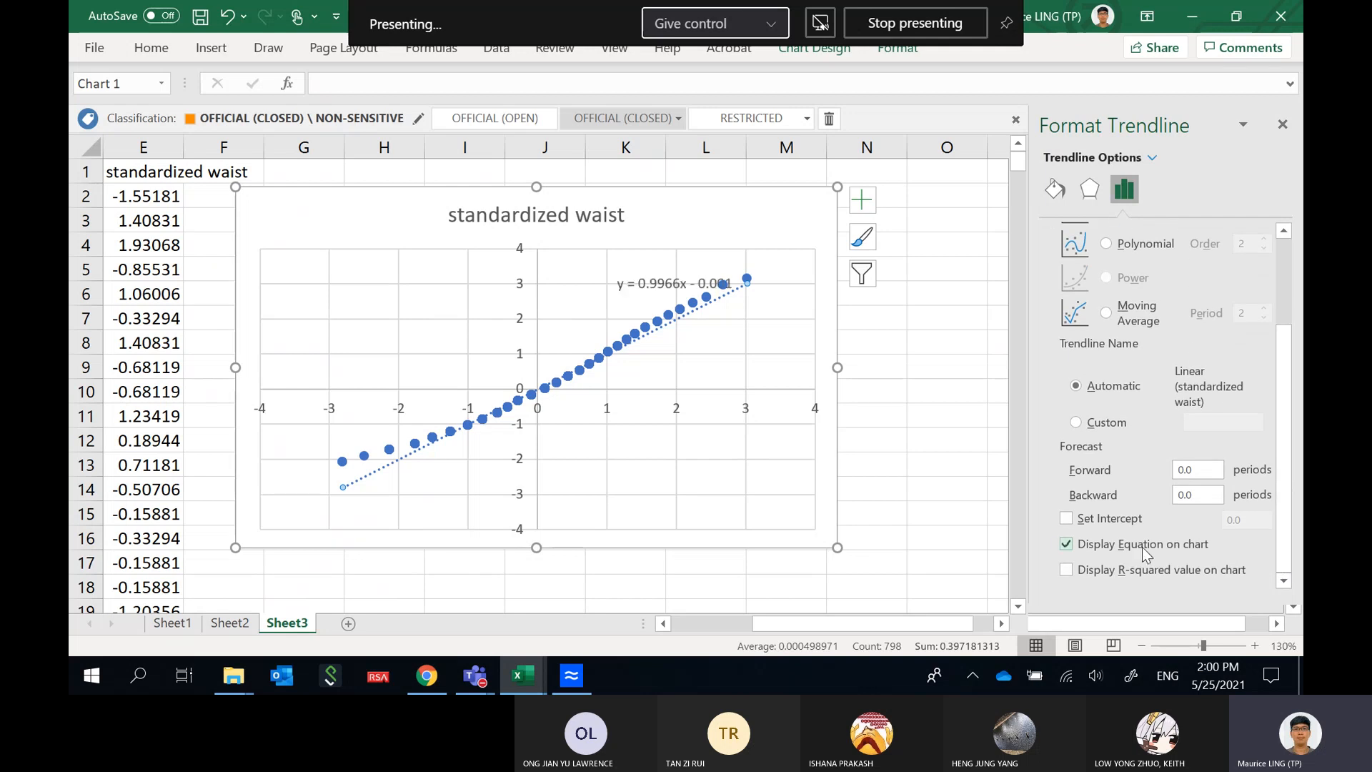
# Format the trendline as a solid red line.
pyautogui.click(1055, 190)
pyautogui.click(1262, 280)
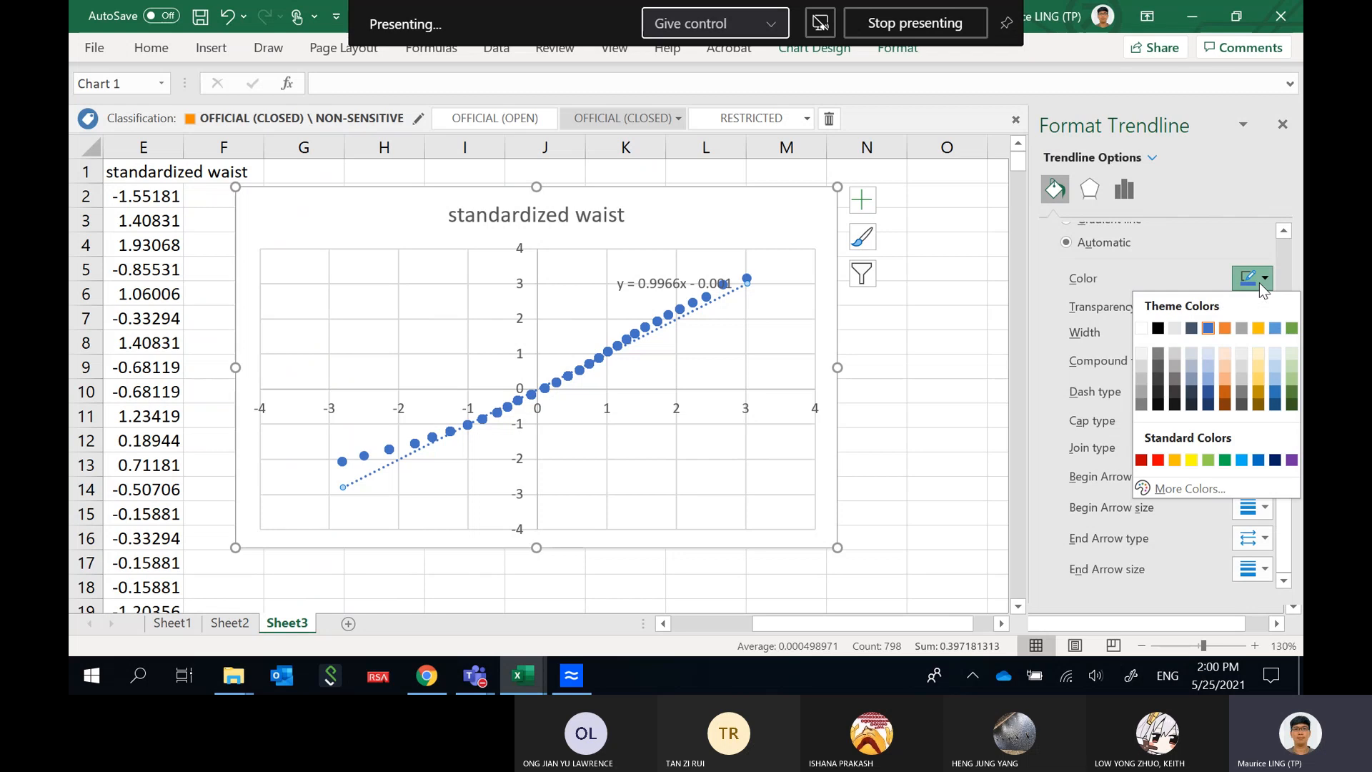
pyautogui.click(1157, 460)
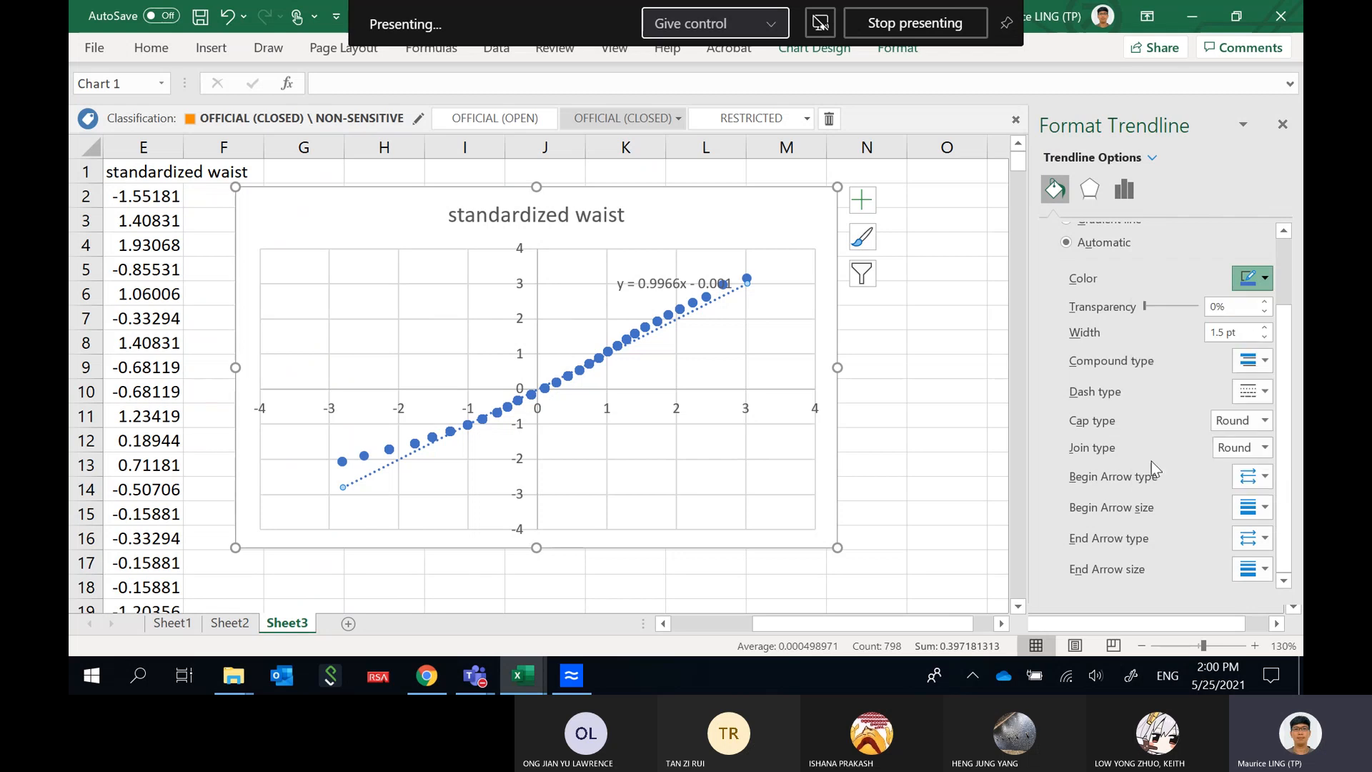
pyautogui.click(1257, 392)
pyautogui.click(1253, 413)
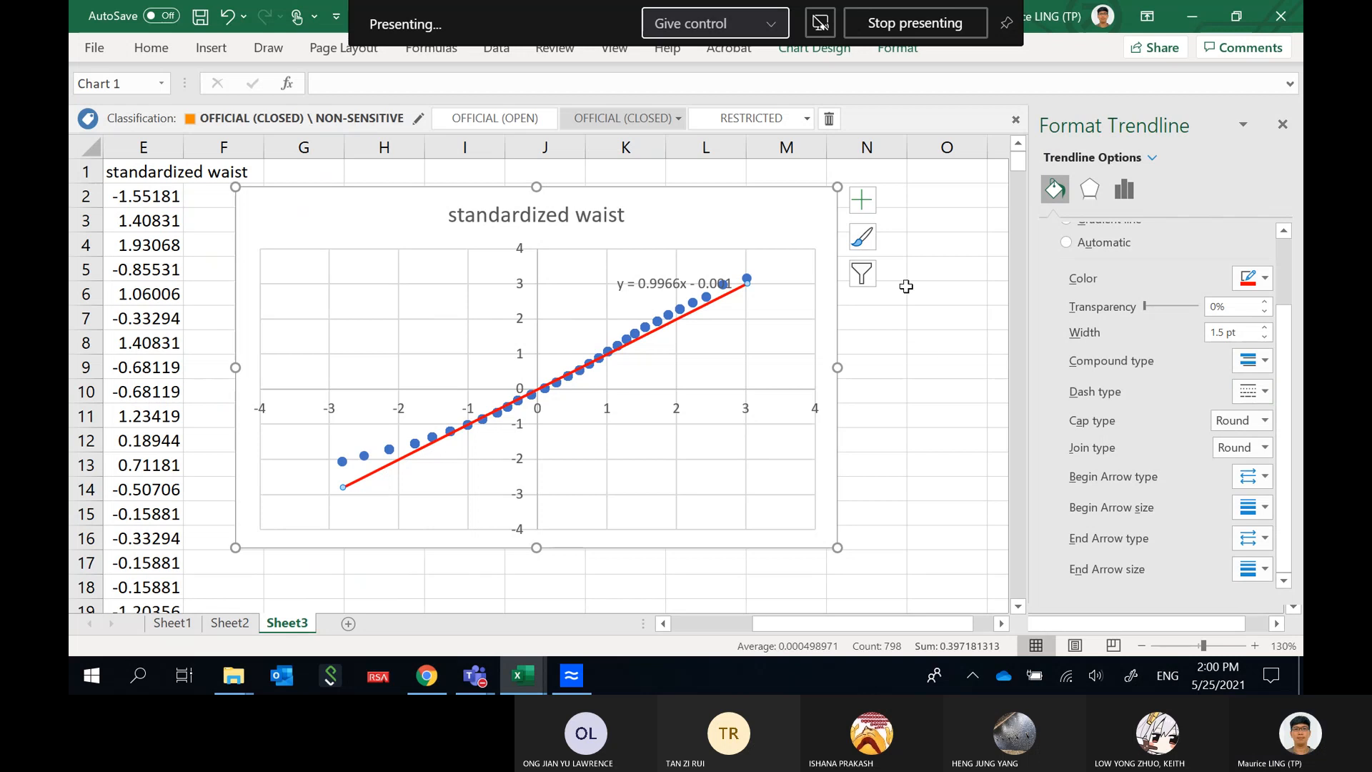
pyautogui.click(931, 251)
# Move the trendline equation label up clear of the data points and close the formatting pane.
pyautogui.moveTo(665, 286); pyautogui.dragTo(660, 270)
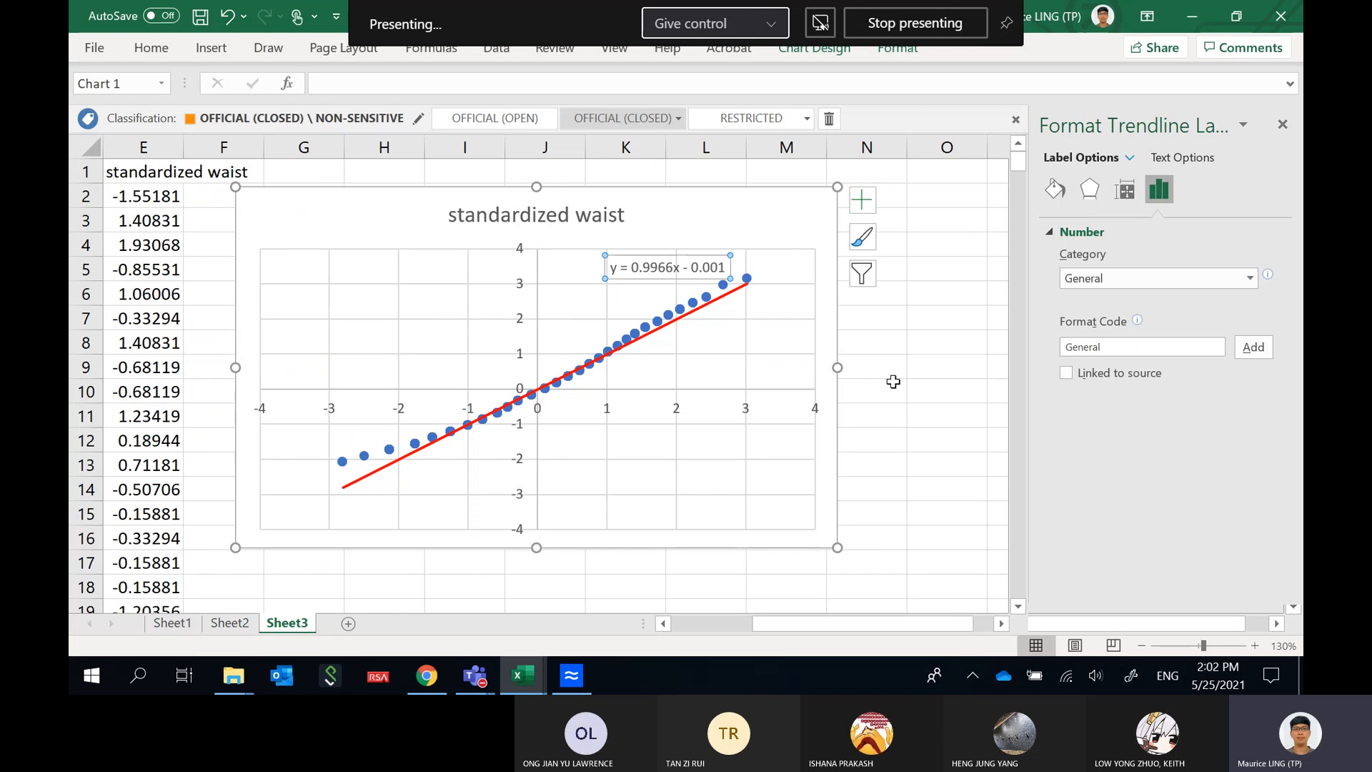
pyautogui.click(633, 332)
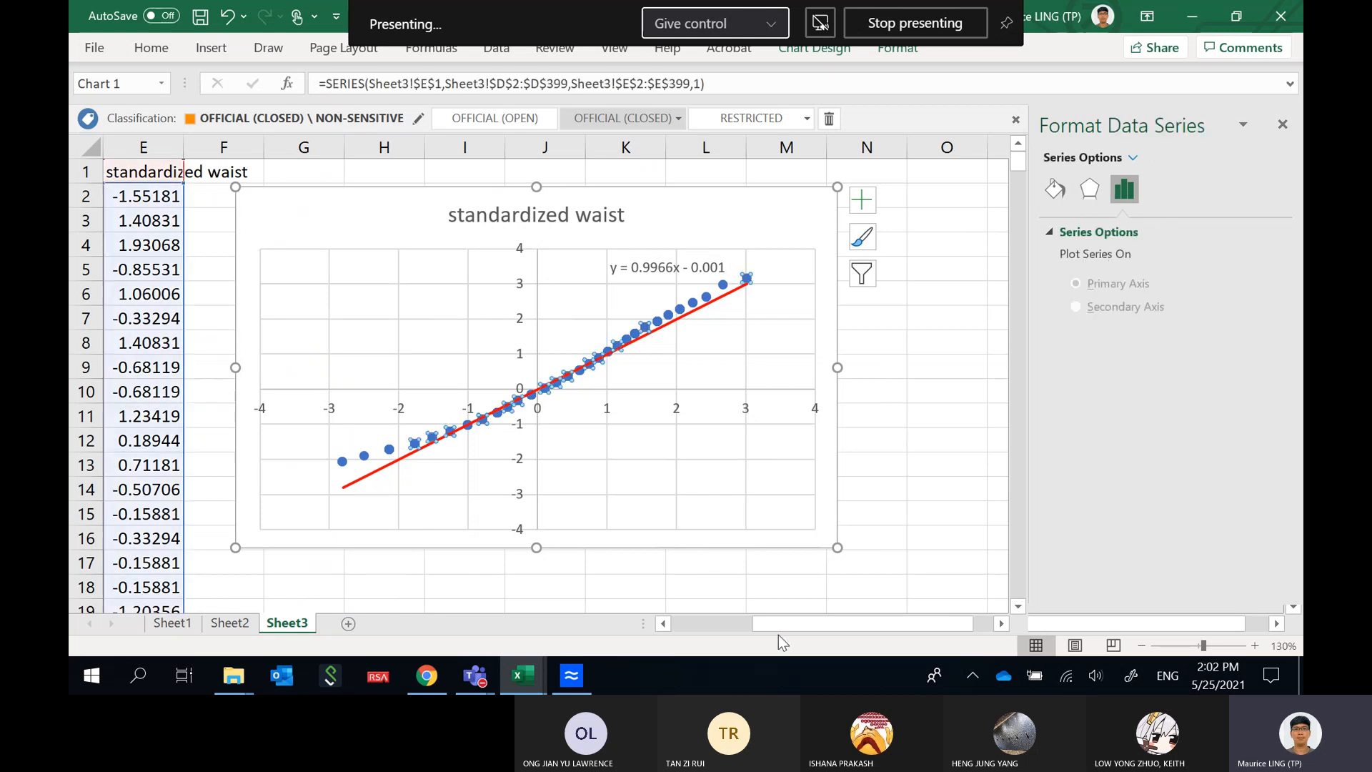
pyautogui.moveTo(777, 632); pyautogui.dragTo(685, 633)
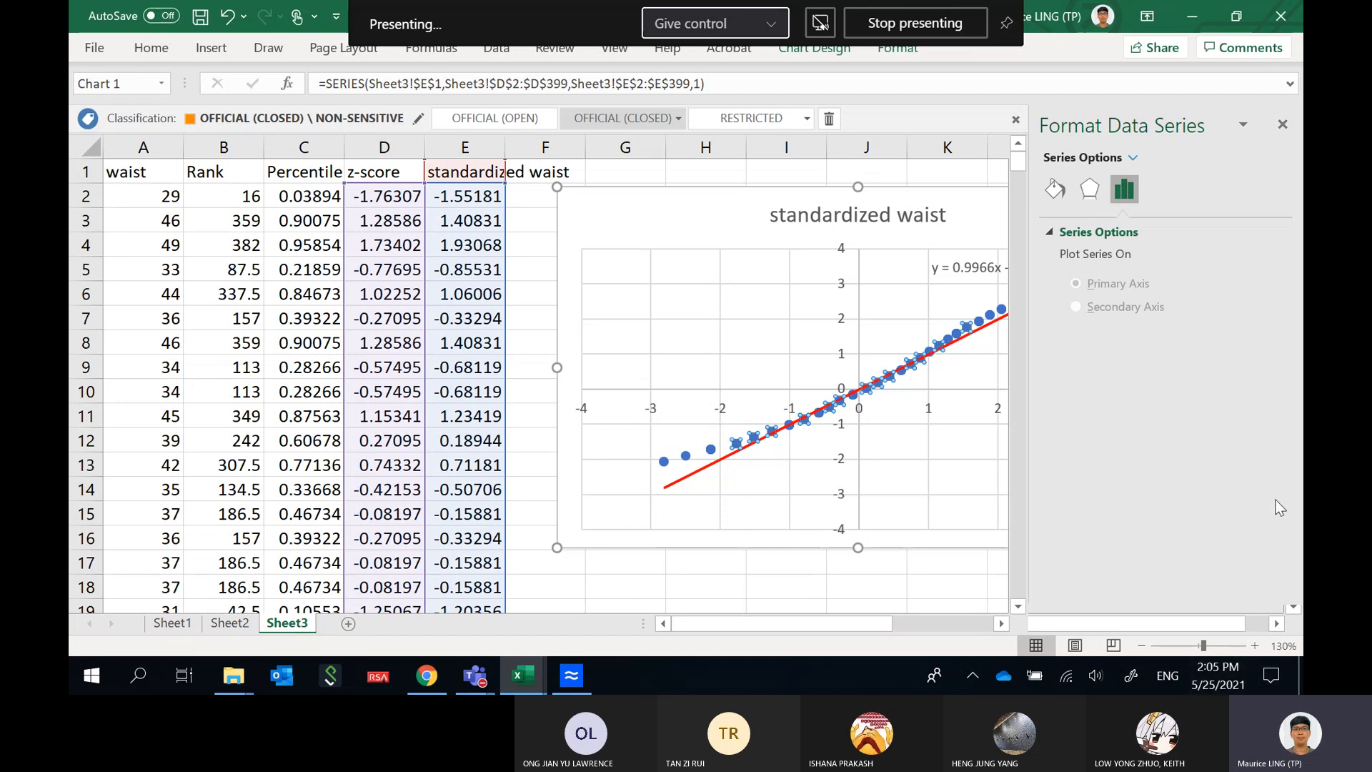
pyautogui.click(1282, 124)
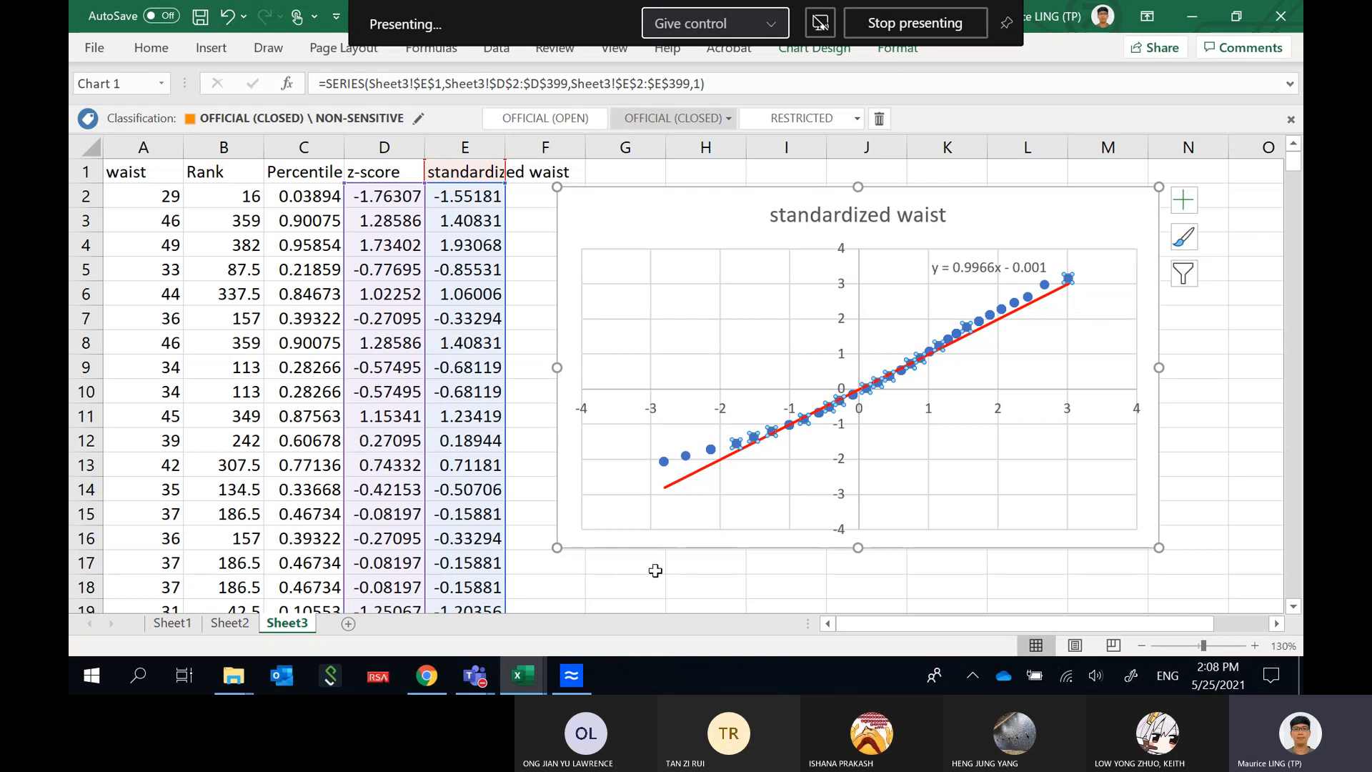
# Start a note in G18 below the chart with "If the waist is" and reduce the sheet zoom to 120%.
pyautogui.click(634, 582)
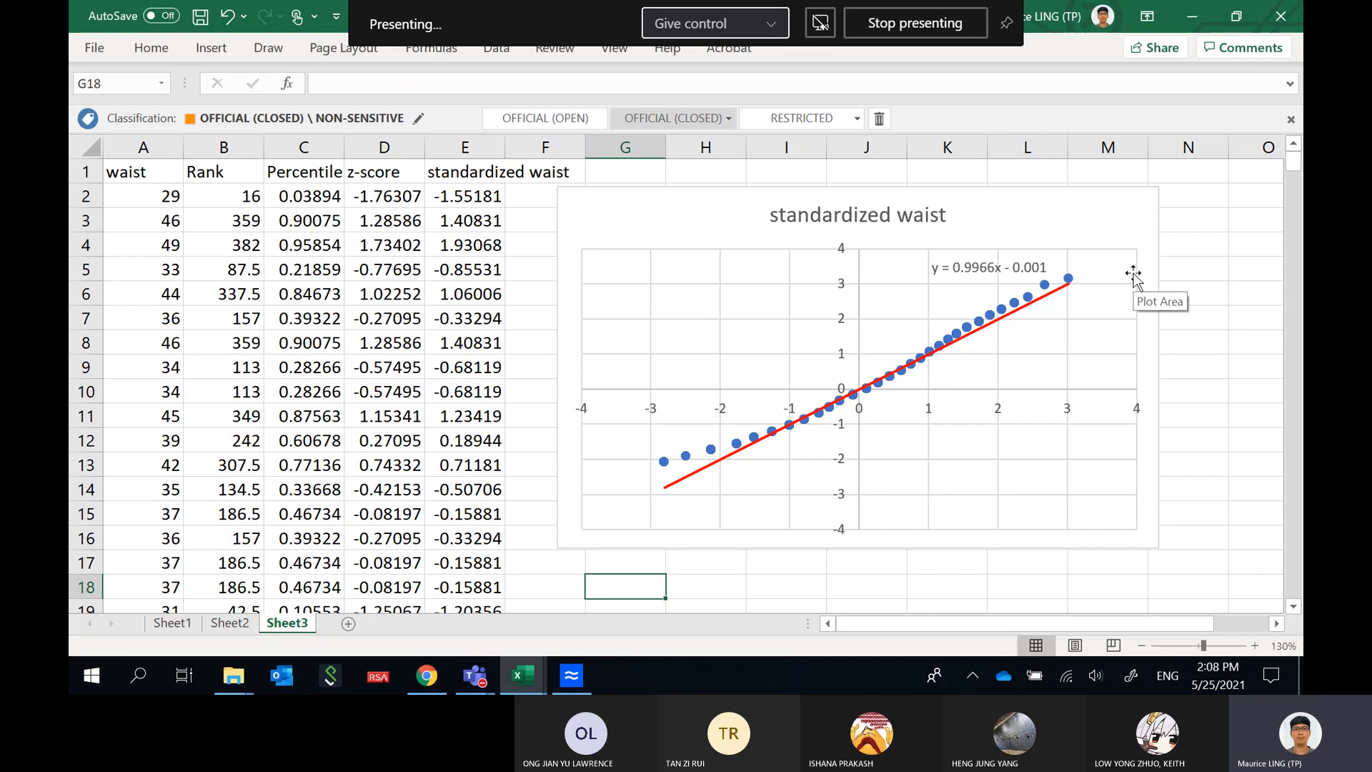
pyautogui.write('If the ')
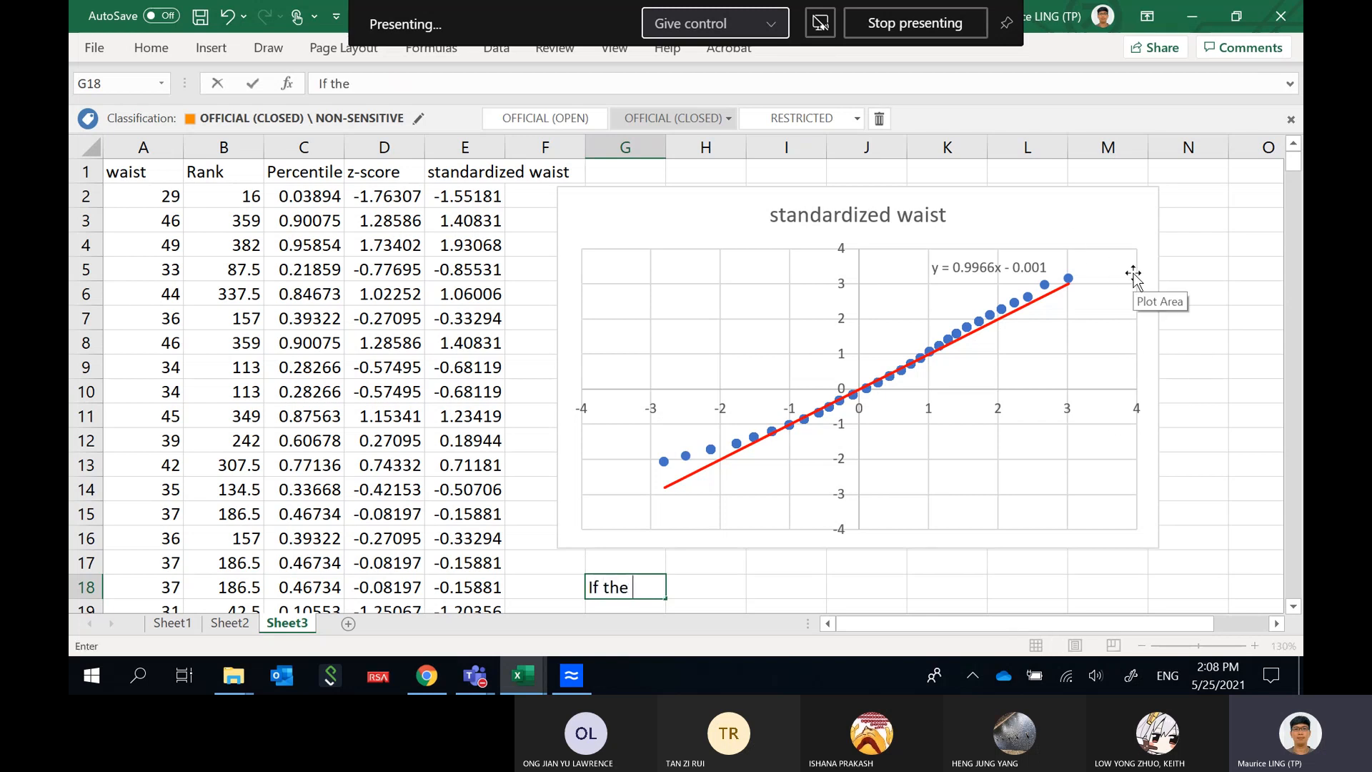
pyautogui.write('waist is')
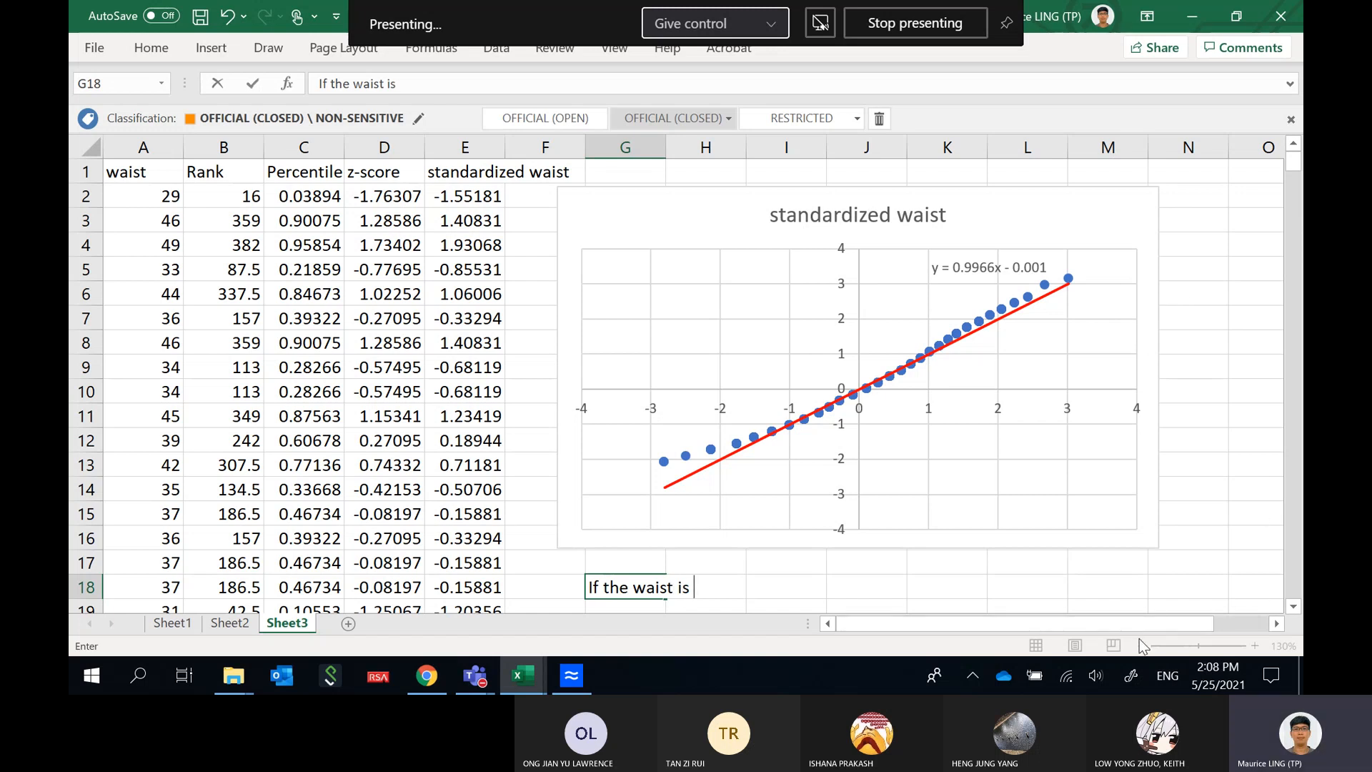
pyautogui.click(1232, 556)
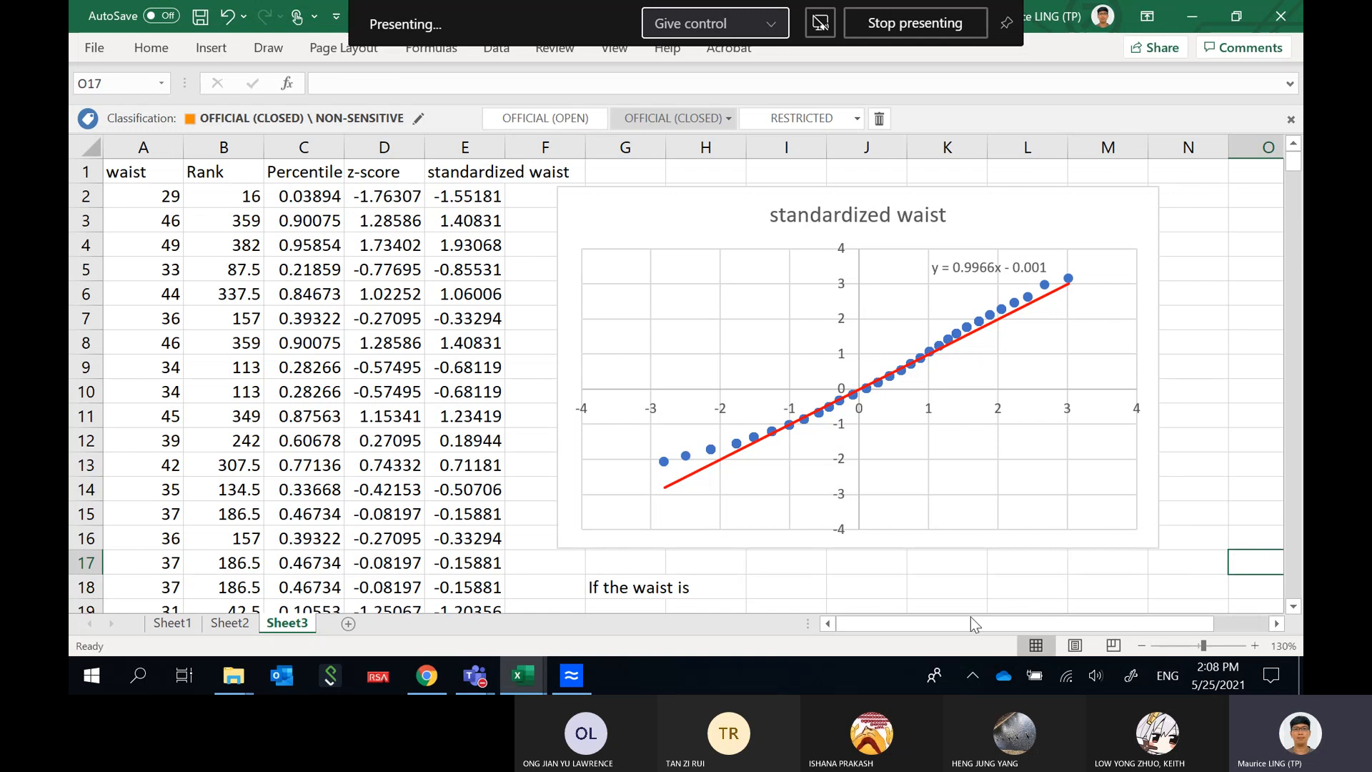
pyautogui.click(1141, 646)
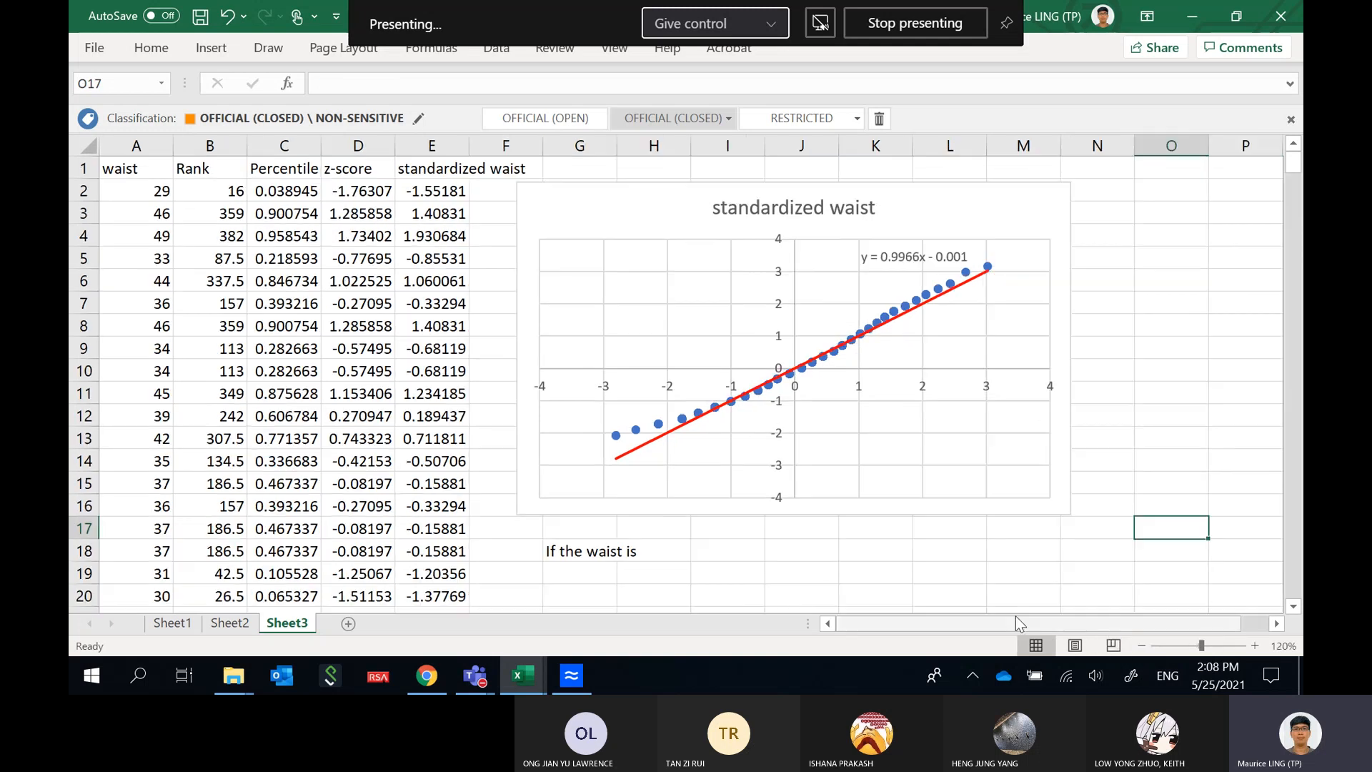
# Extend the G18 note to read "If the waist is normally distributed, Q-Q plot should".
pyautogui.click(592, 549)
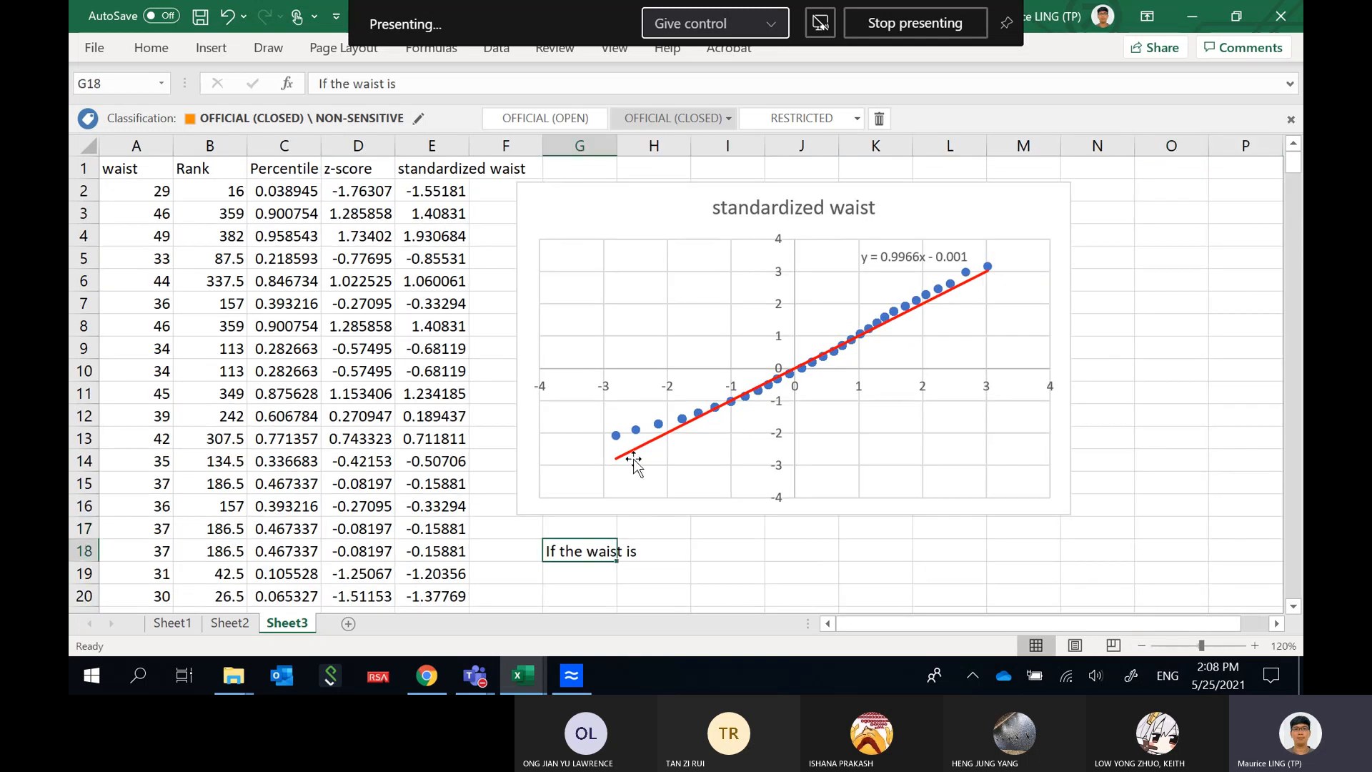
pyautogui.click(582, 74)
pyautogui.write('normal')
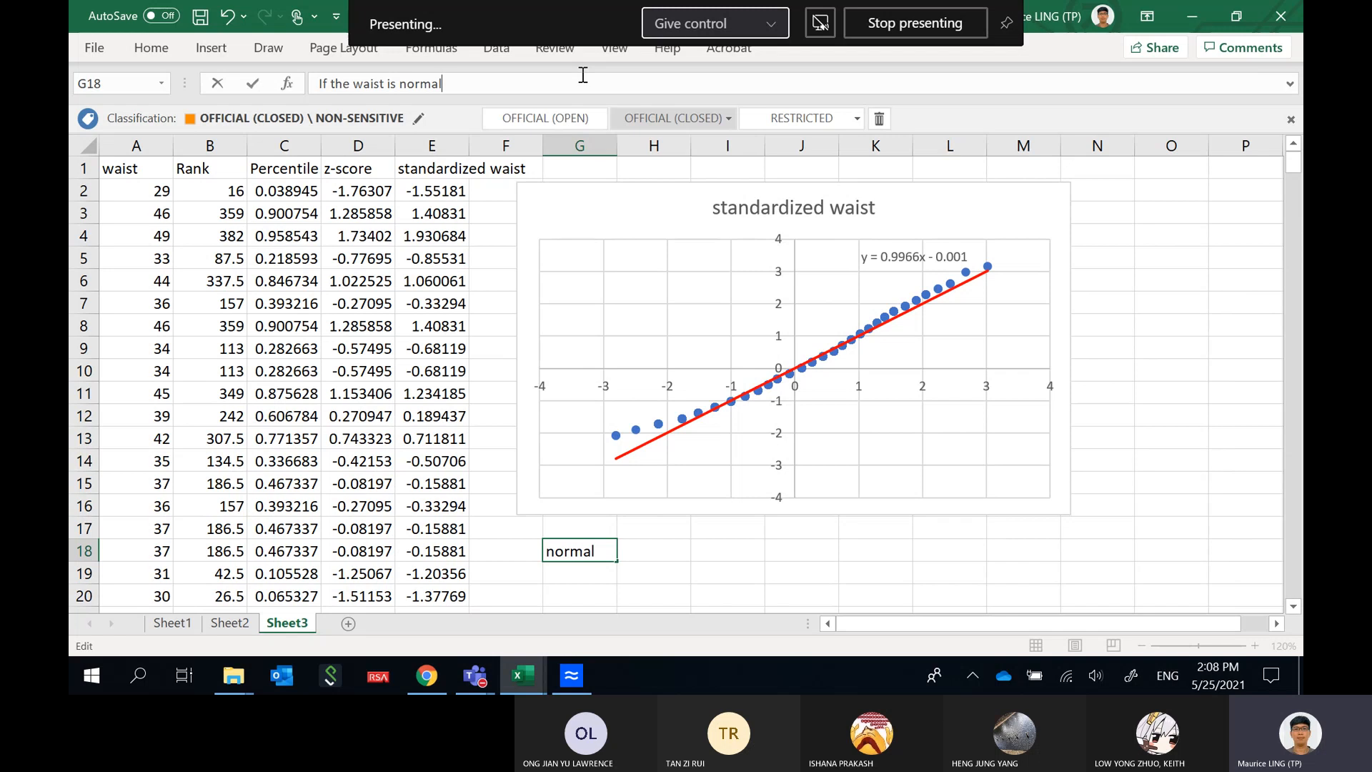
pyautogui.write('ly distributed')
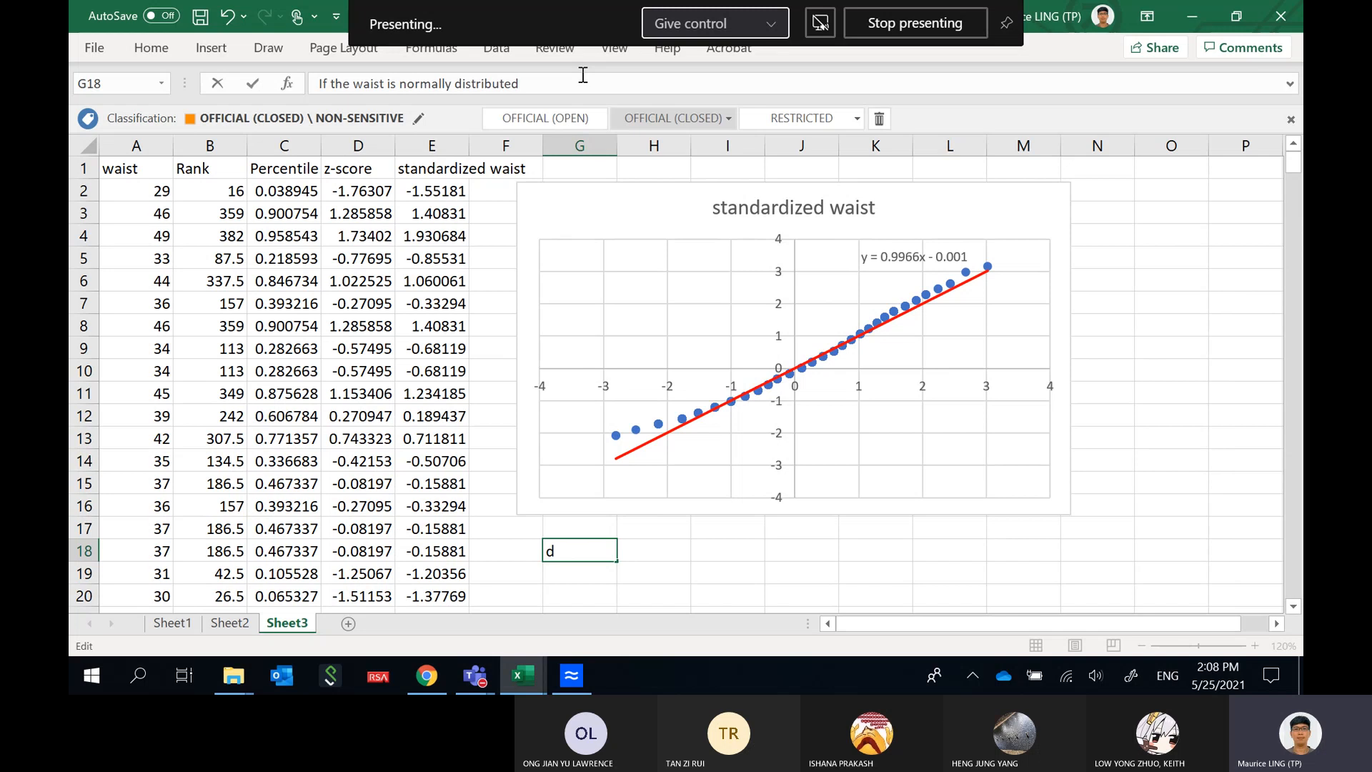
pyautogui.write(', Q-Q plotsh')
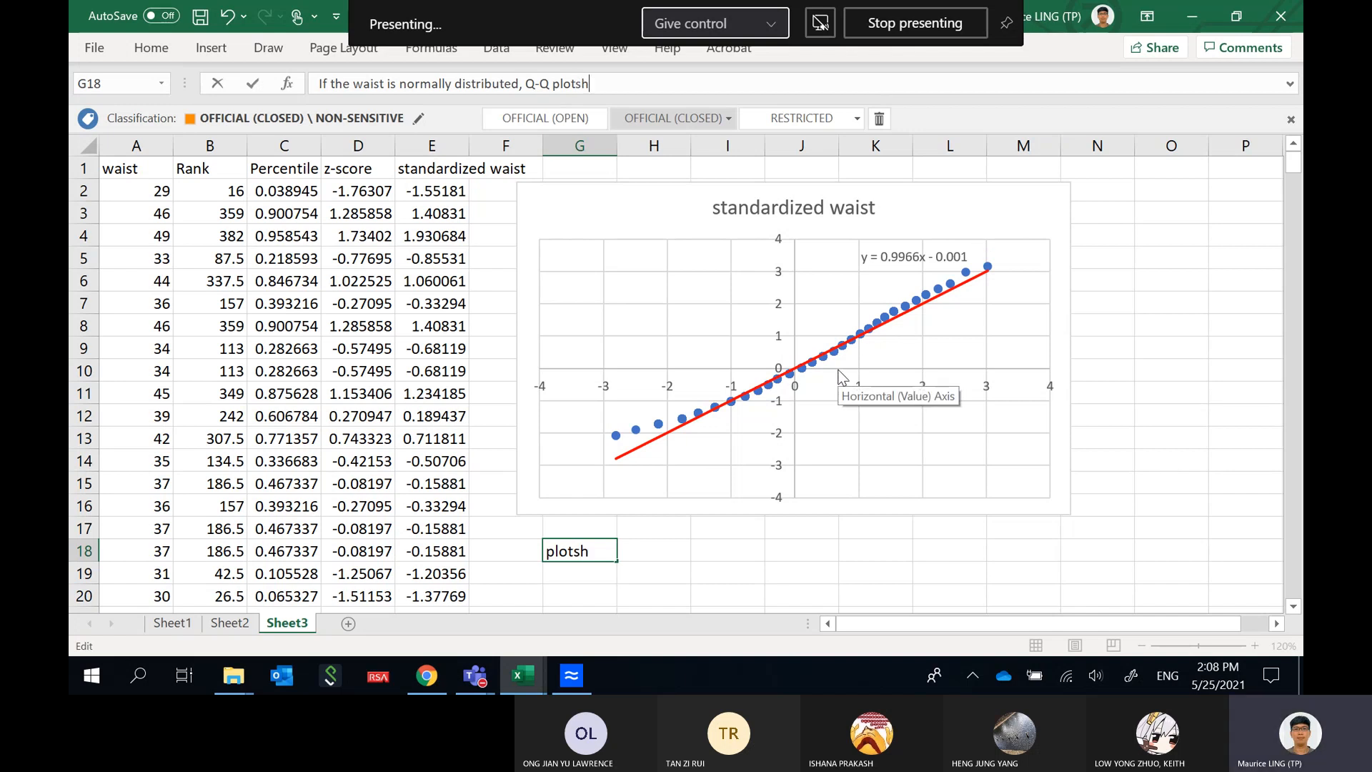
pyautogui.write('ow')
pyautogui.press('BackSpace')
pyautogui.press('BackSpace')
pyautogui.press('BackSpace')
pyautogui.press('BackSpace')
pyautogui.write('should ')
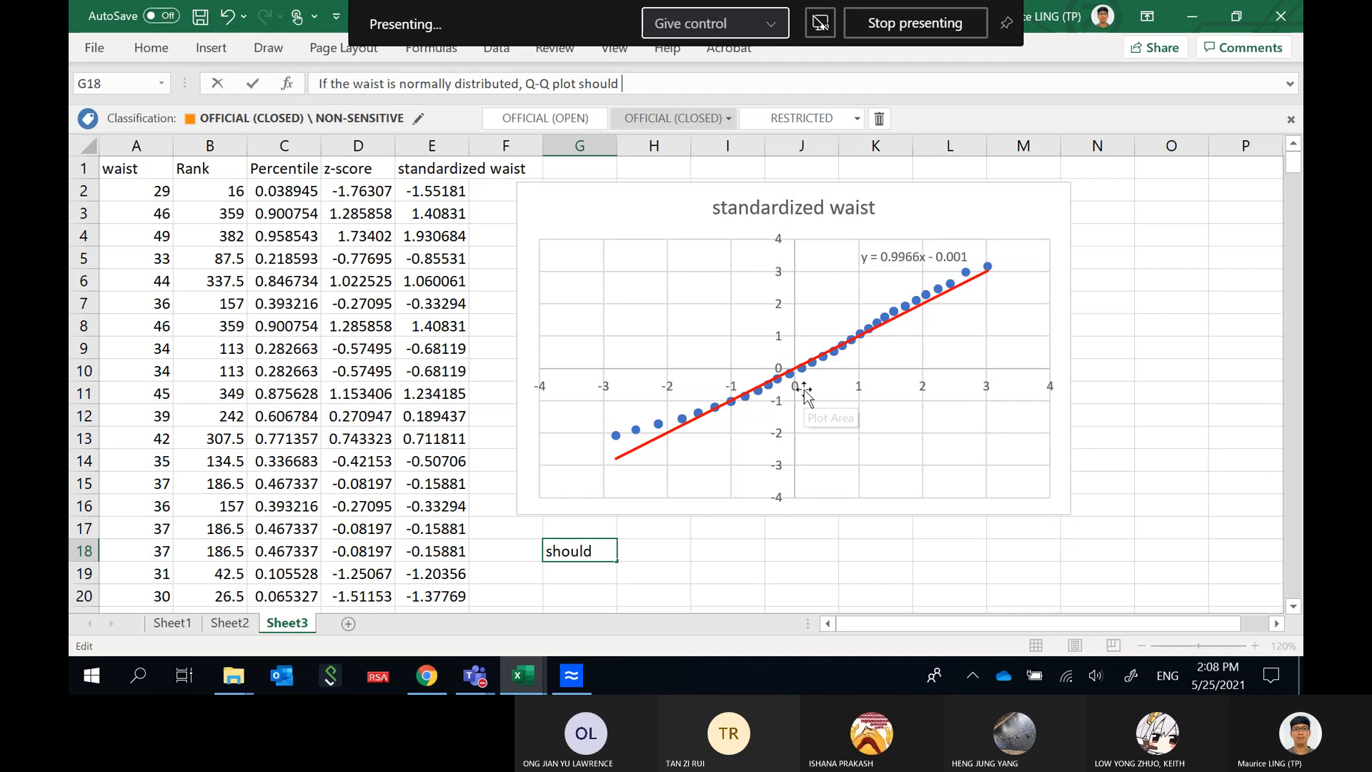
# Complete the G18 note with "be a straight line and the trendline gradient is approximately = 1".
pyautogui.write('be a stra')
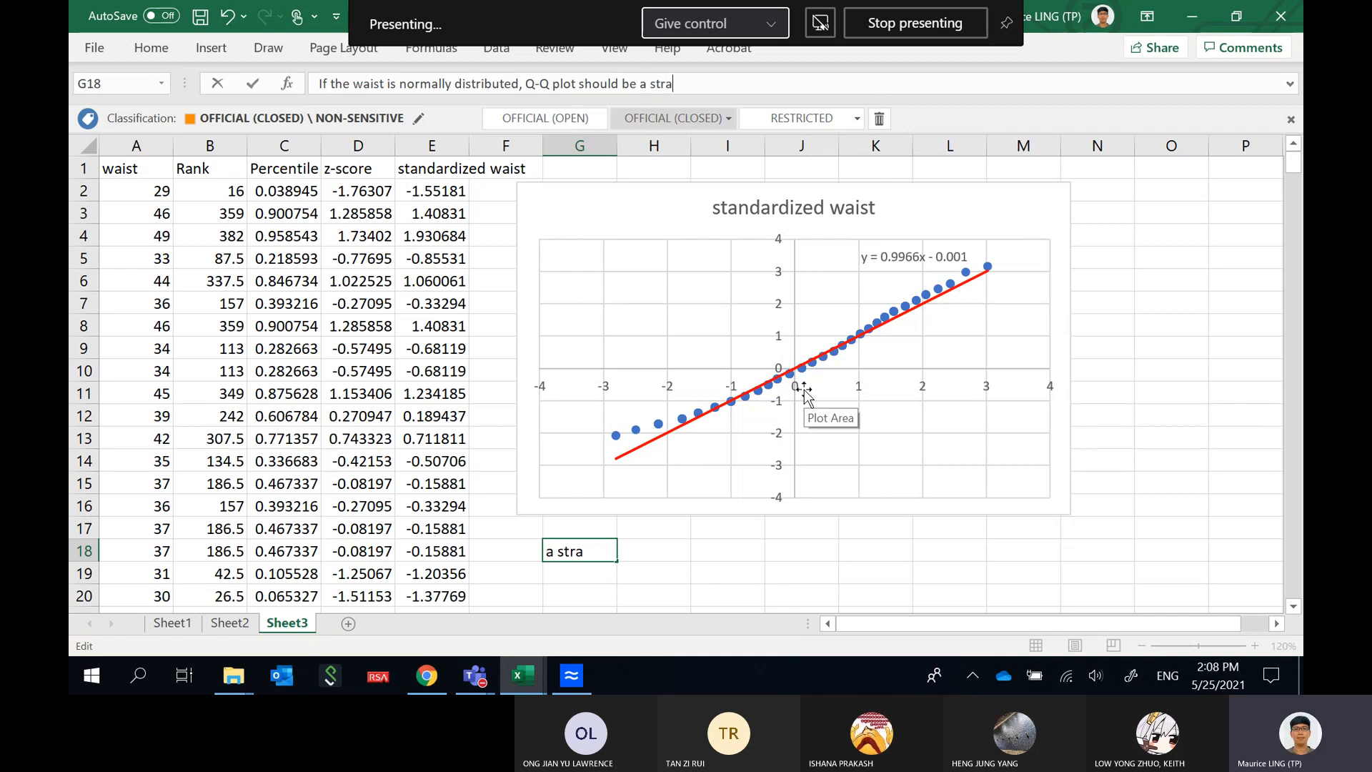
pyautogui.write('ight line and the line')
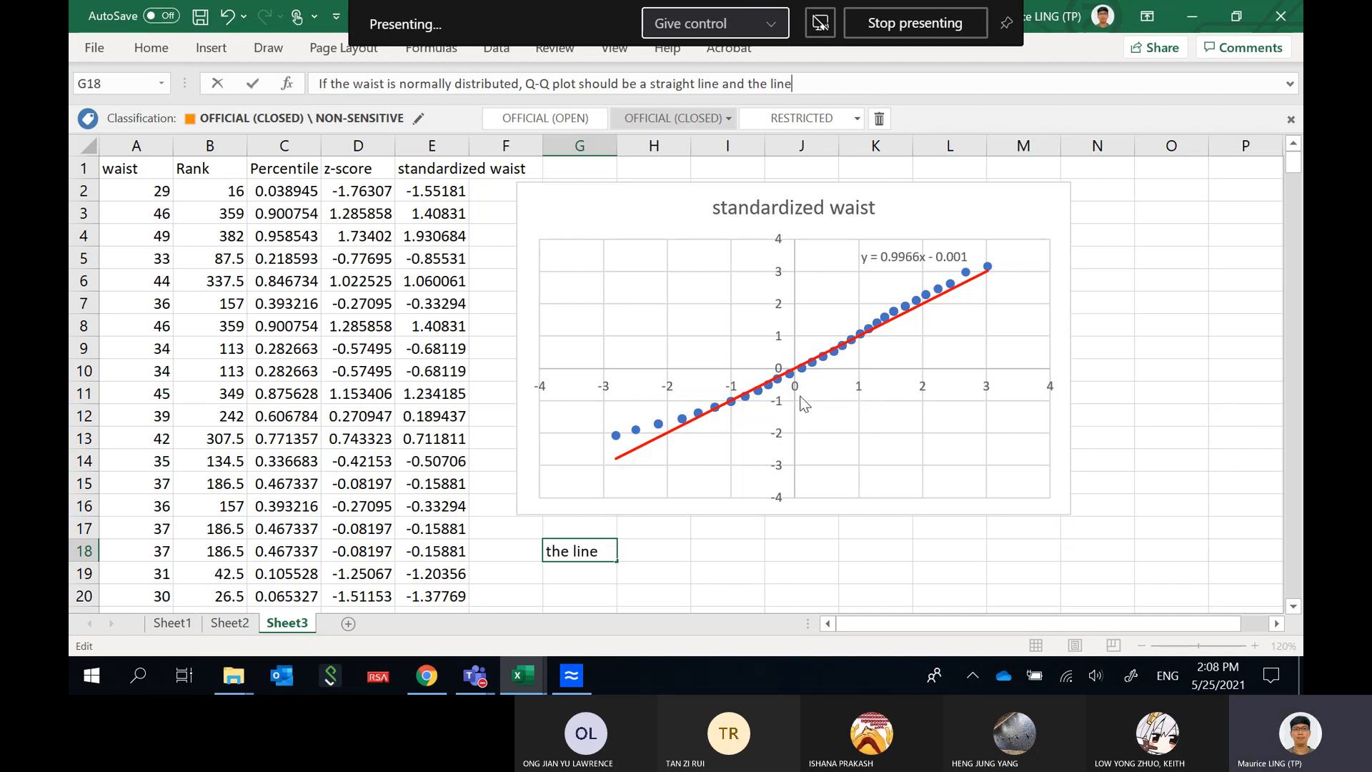
pyautogui.press('BackSpace')
pyautogui.press('BackSpace')
pyautogui.press('BackSpace')
pyautogui.write('ea')
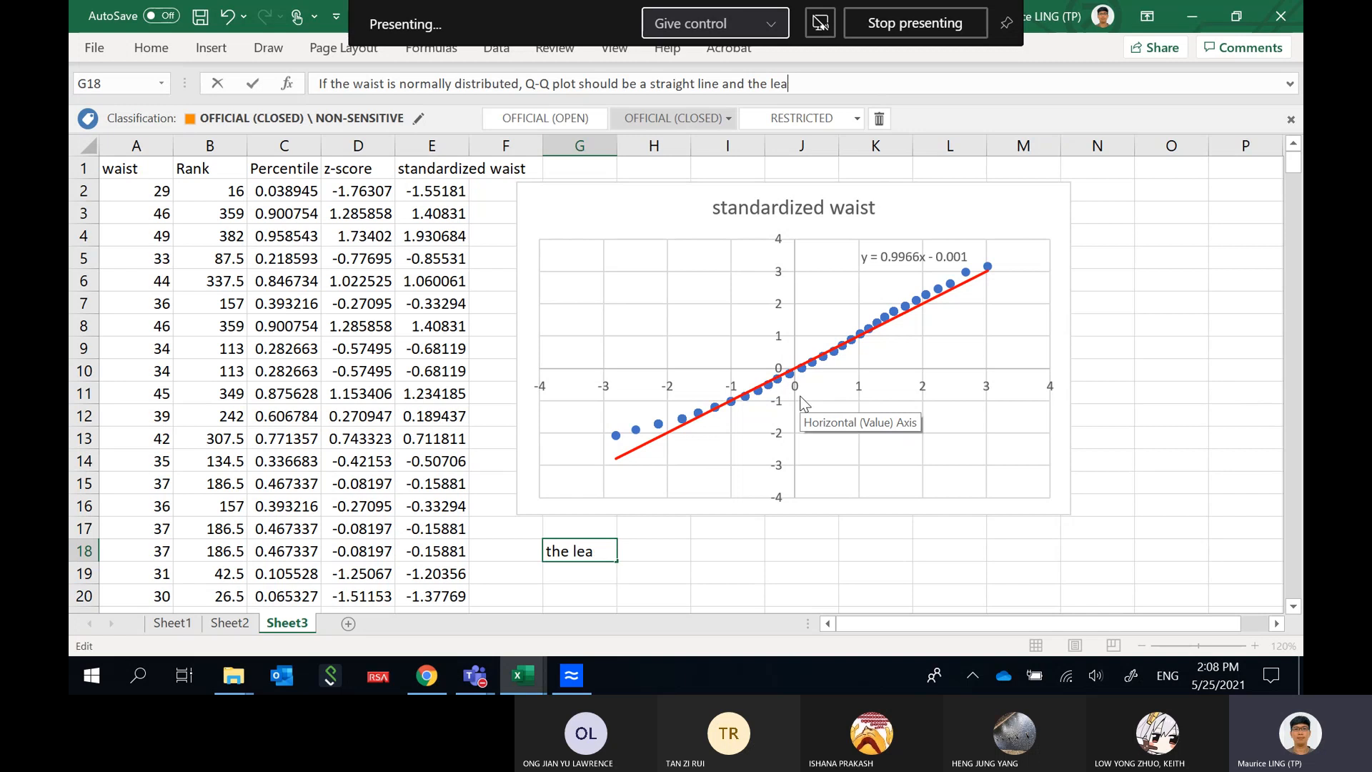
pyautogui.write('st')
pyautogui.press('BackSpace')
pyautogui.press('BackSpace')
pyautogui.press('BackSpace')
pyautogui.press('BackSpace')
pyautogui.press('BackSpace')
pyautogui.press('BackSpace')
pyautogui.write('trea')
pyautogui.press('BackSpace')
pyautogui.write('ndline grad')
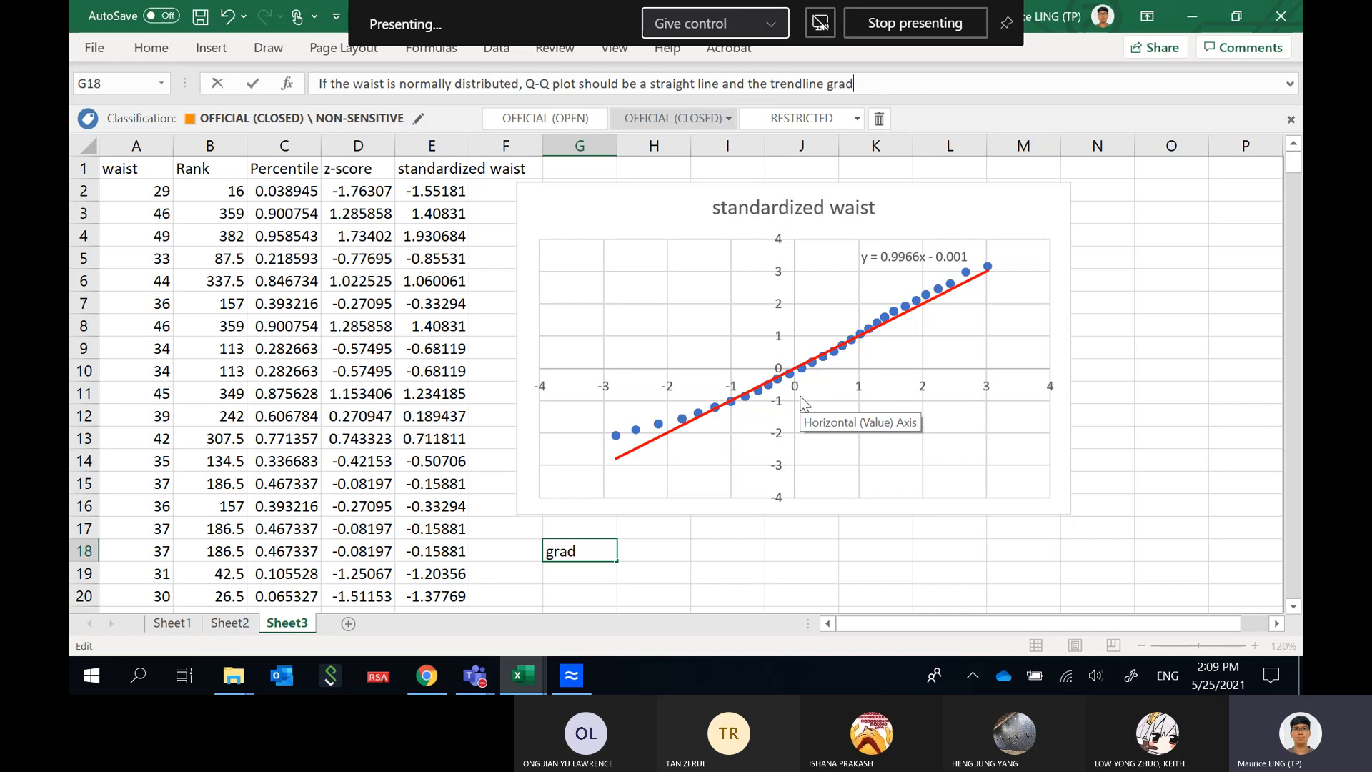
pyautogui.write('ient is appro')
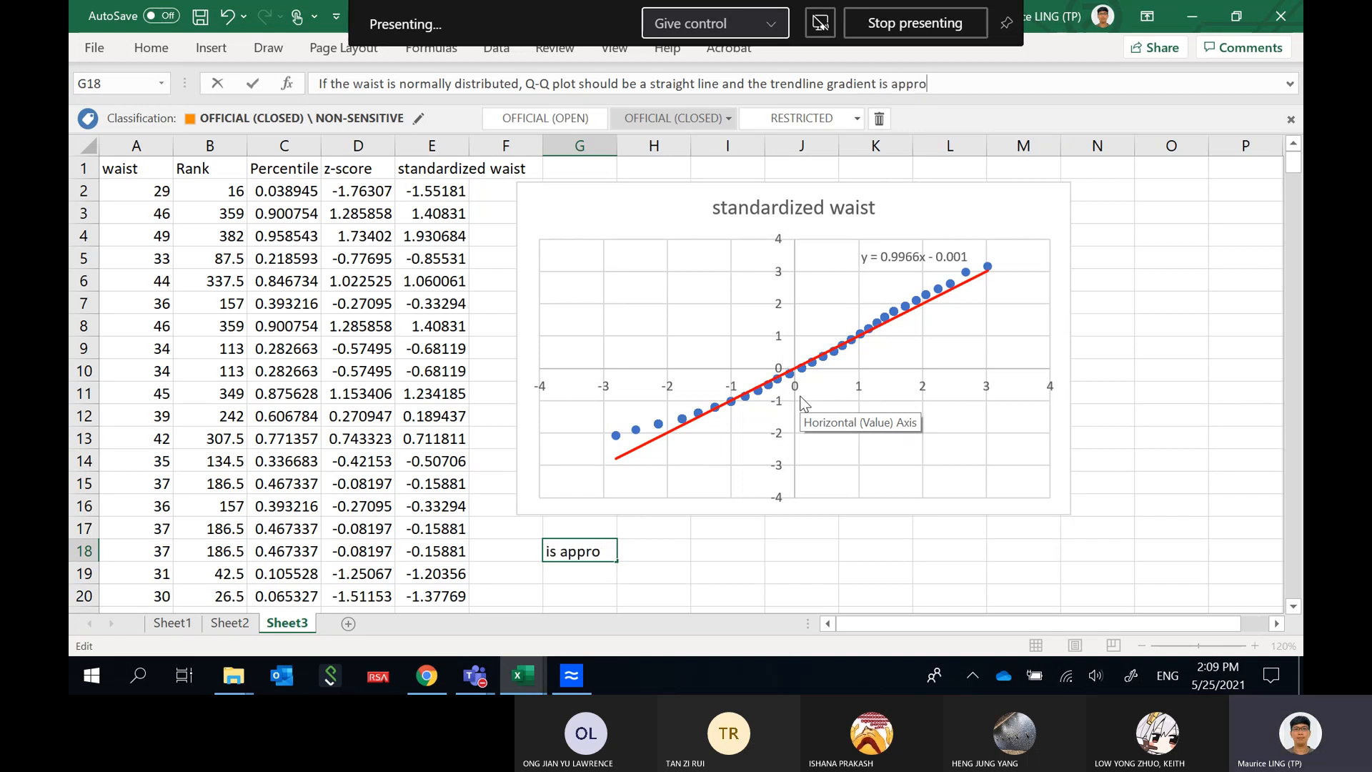
pyautogui.write('ximately = 1')
pyautogui.press('Return')
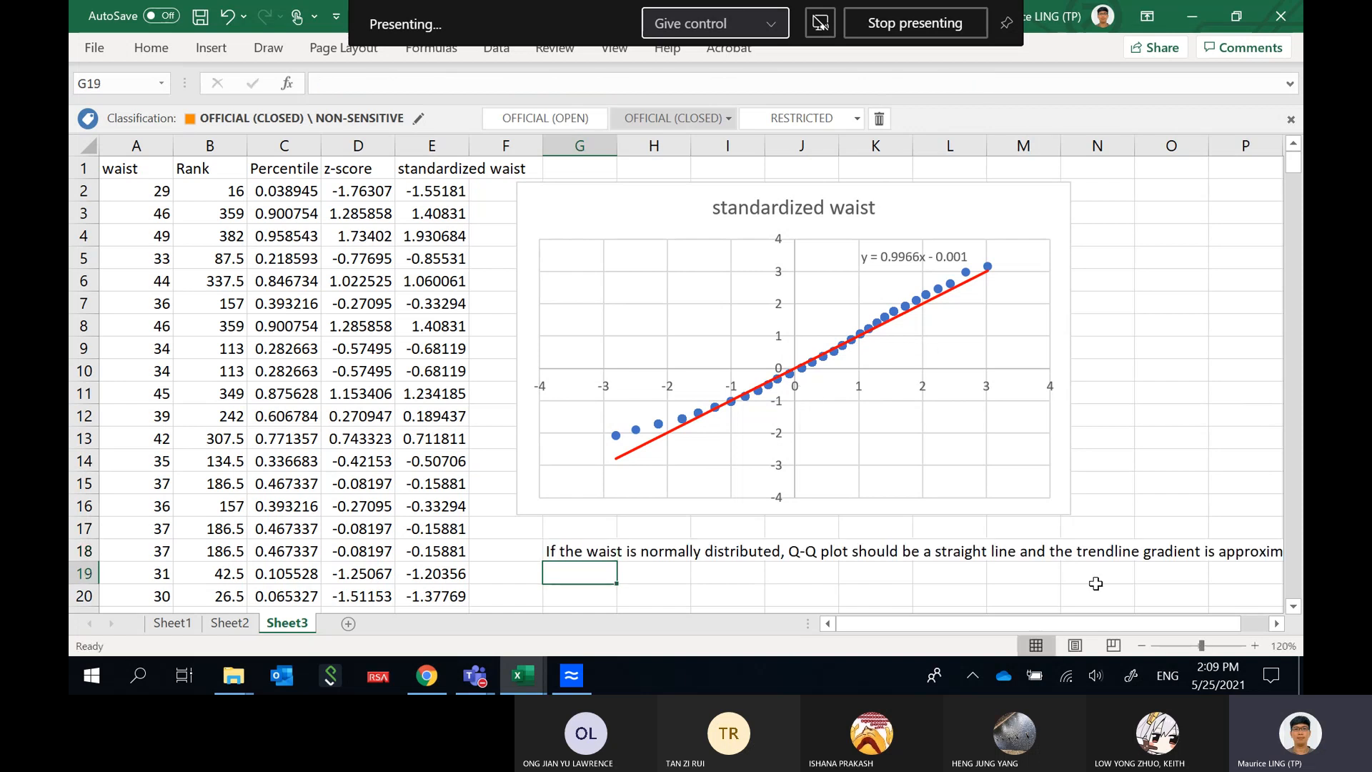
pyautogui.click(1276, 623)
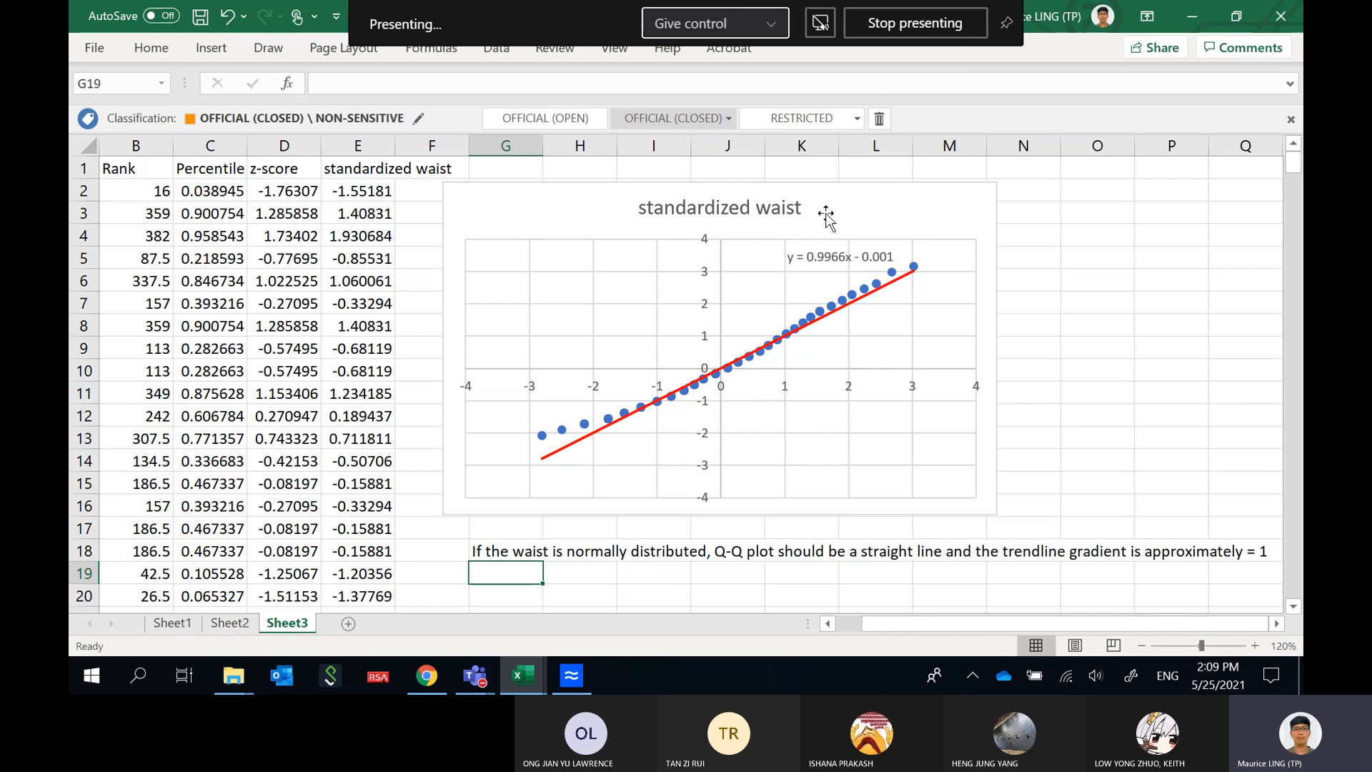
pyautogui.click(833, 258)
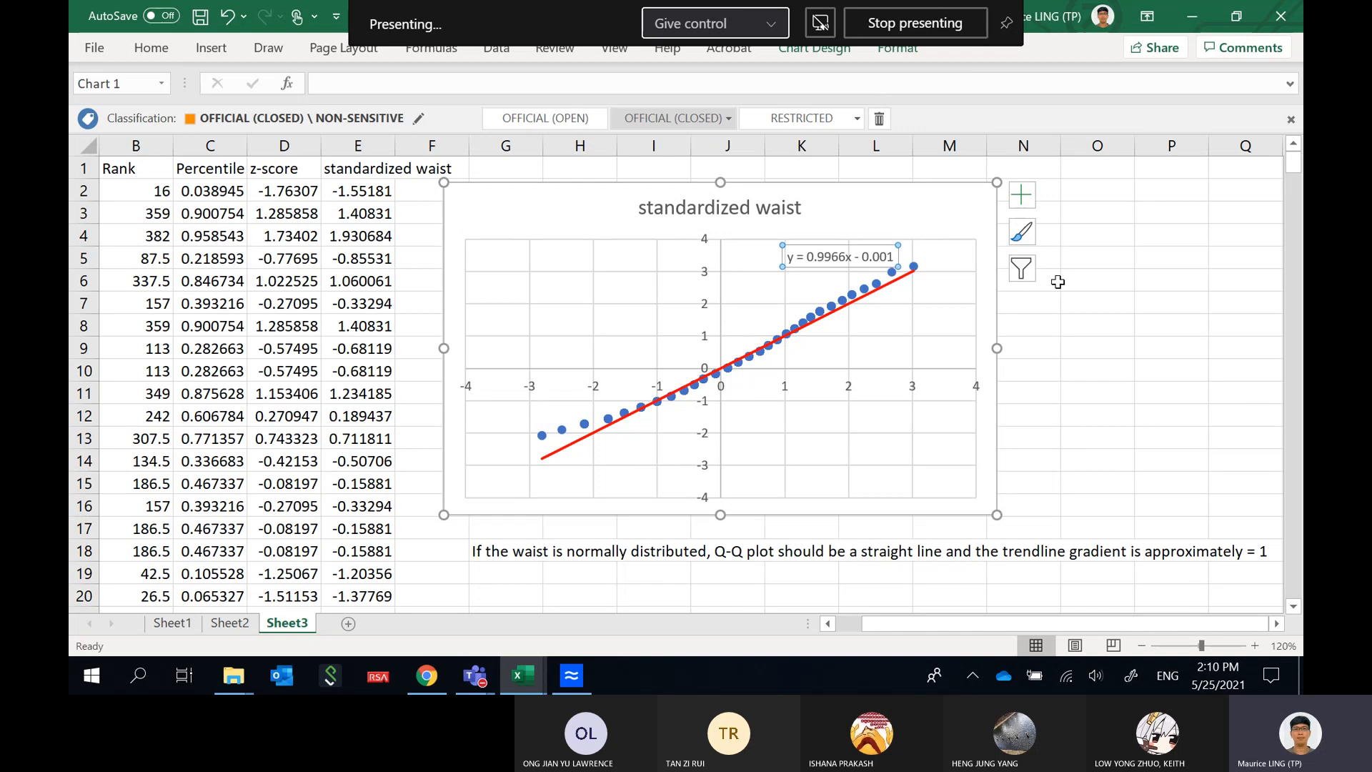
pyautogui.click(826, 622)
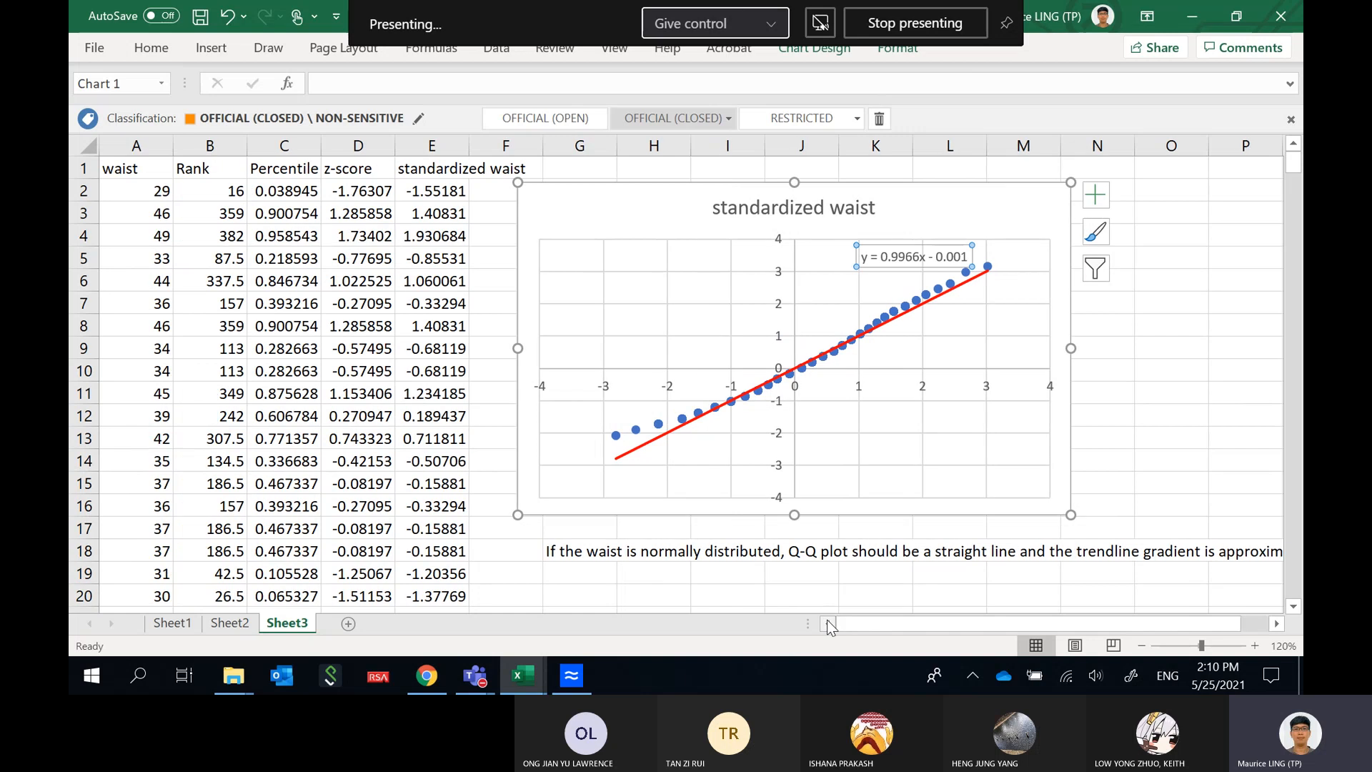
pyautogui.moveTo(86, 539); pyautogui.dragTo(78, 552)
pyautogui.click(77, 529)
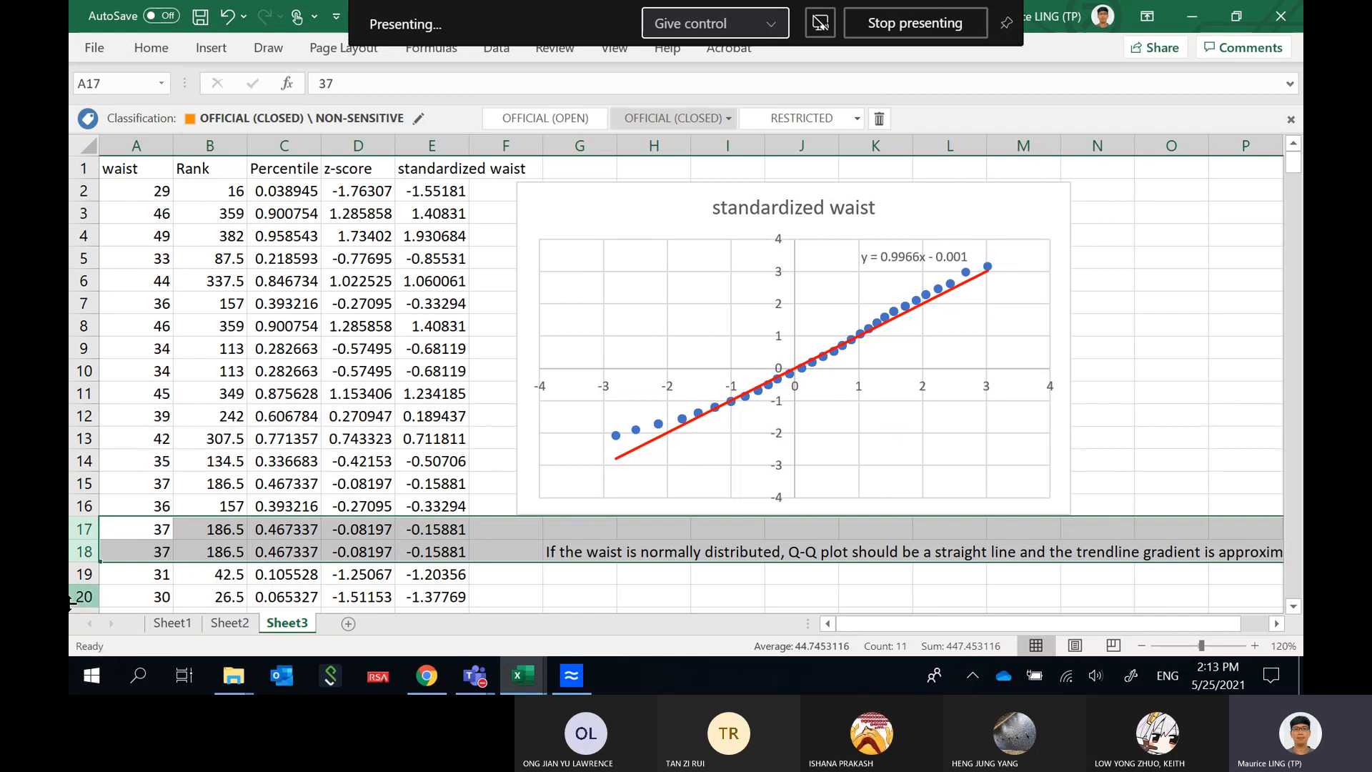
pyautogui.click(491, 597)
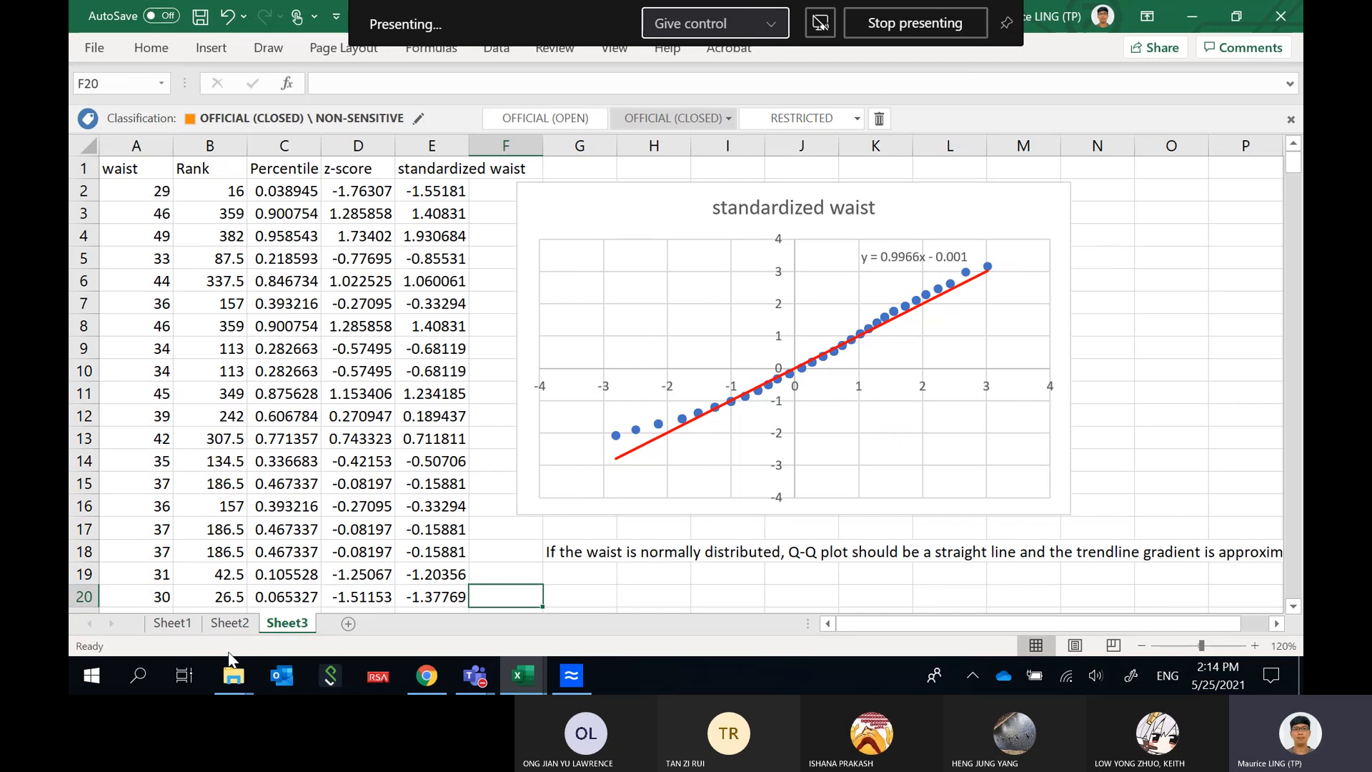
# Add a new blank worksheet after Sheet3.
pyautogui.click(348, 623)
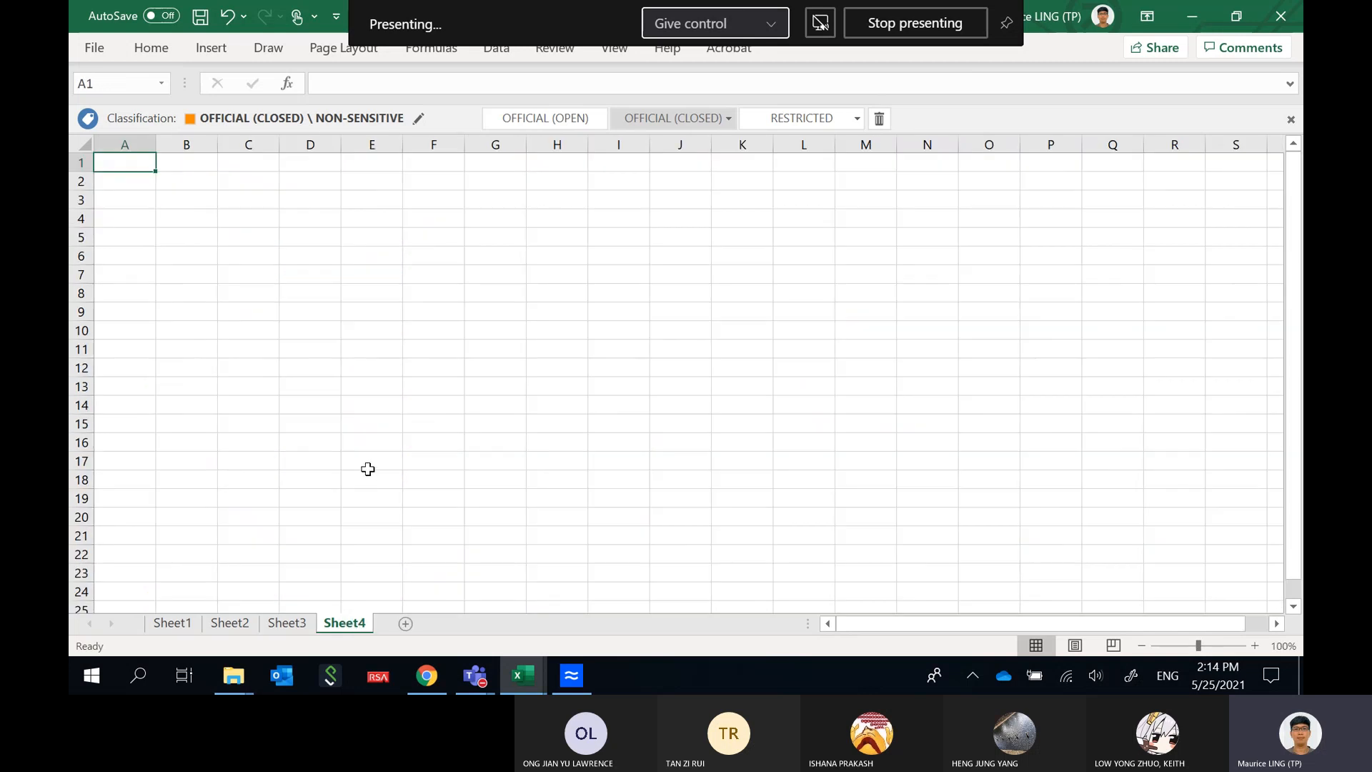
# Enlarge the new sheet to 120% and enter the label Mean in A1 with the value 150 in B1.
pyautogui.click(1254, 645)
pyautogui.click(1255, 645)
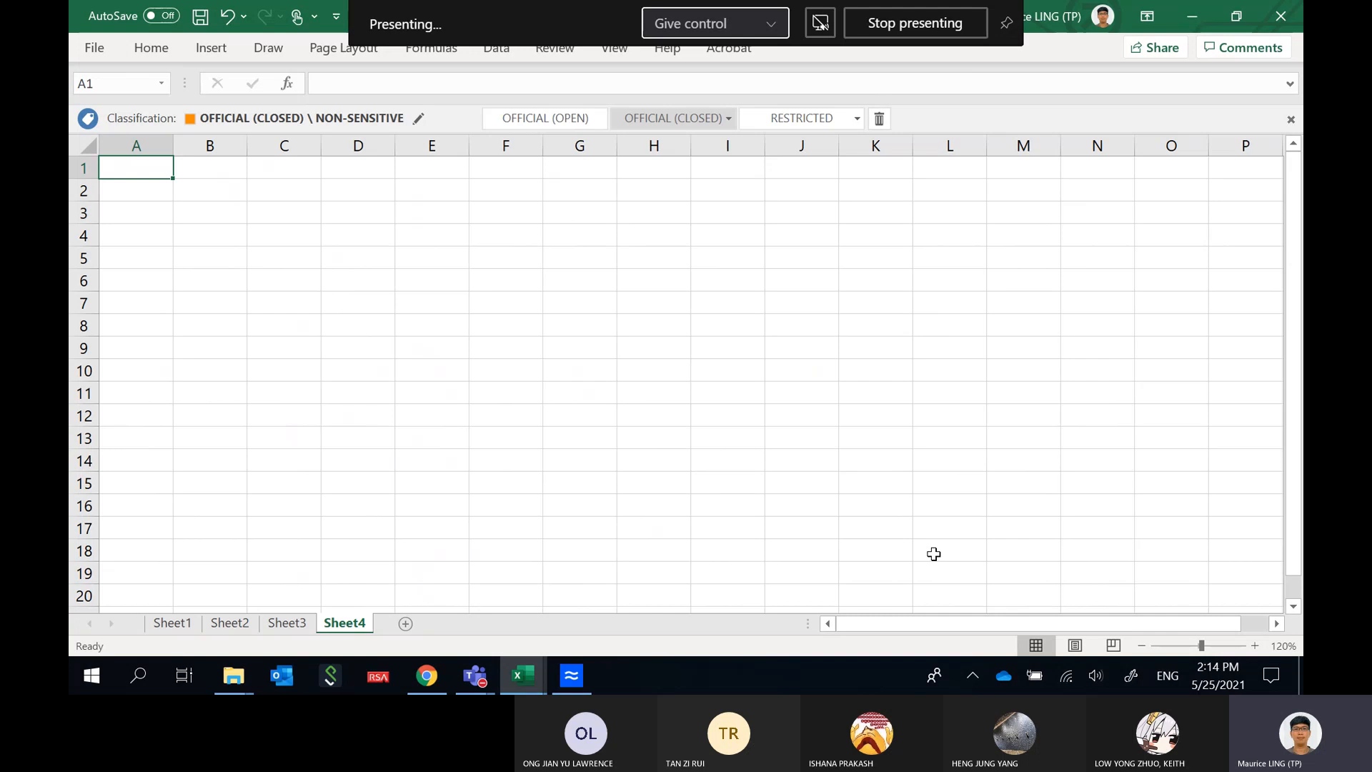
pyautogui.write('Mean')
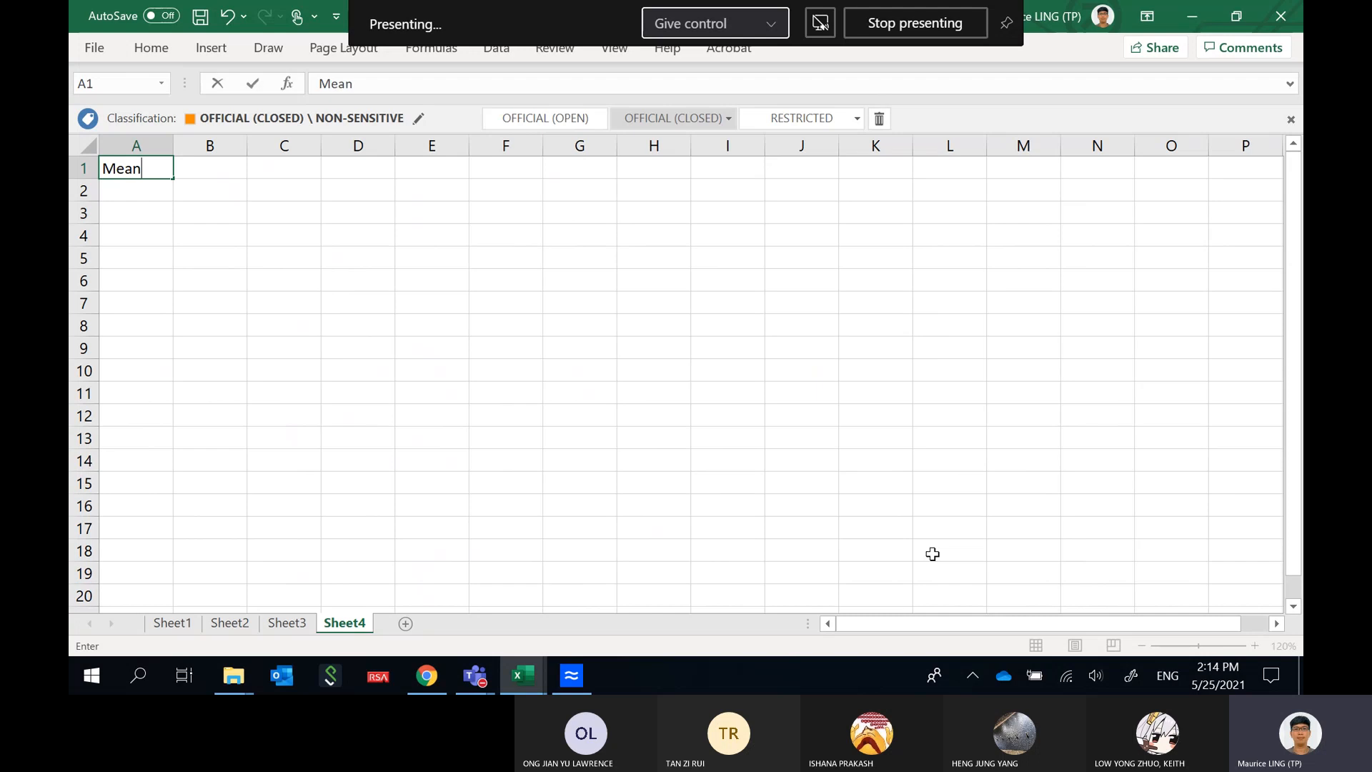
pyautogui.press('Tab')
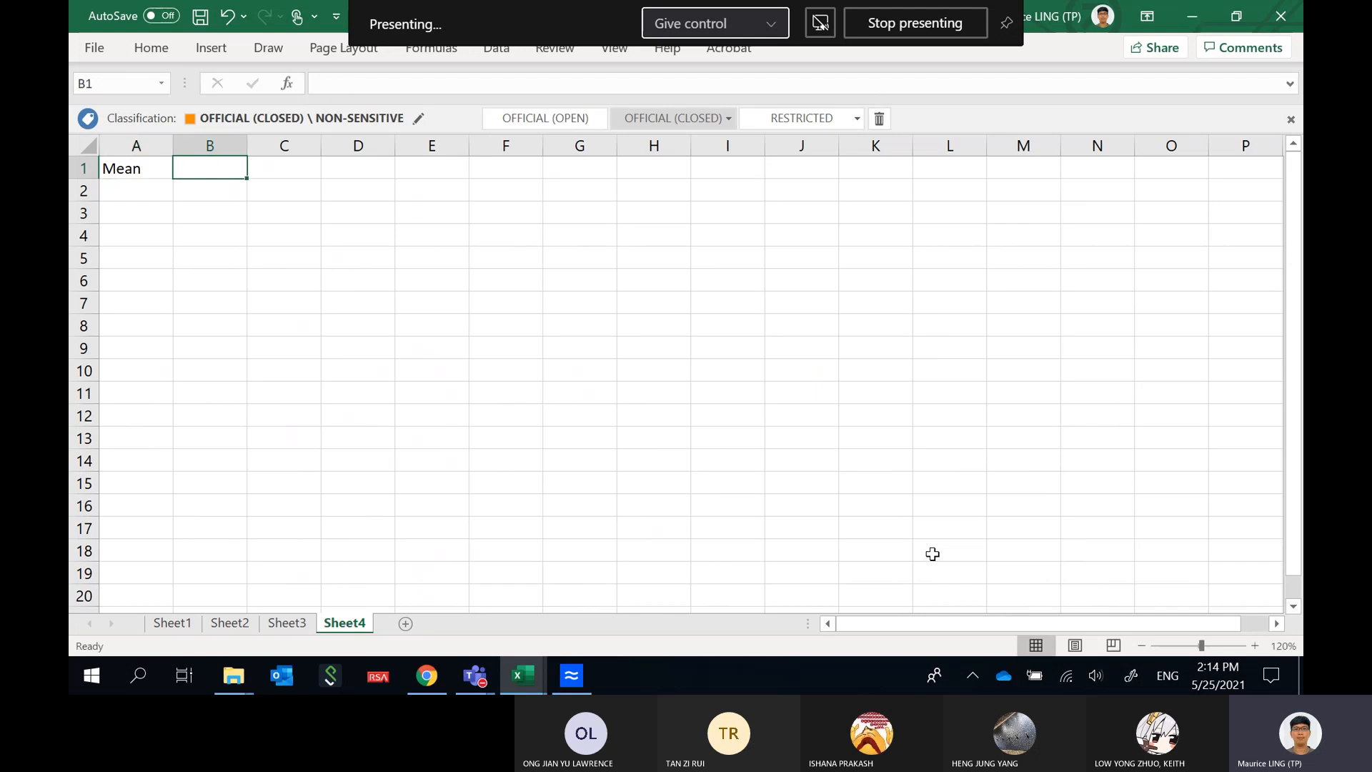
pyautogui.write('1250')
pyautogui.press('BackSpace')
pyautogui.press('BackSpace')
pyautogui.press('BackSpace')
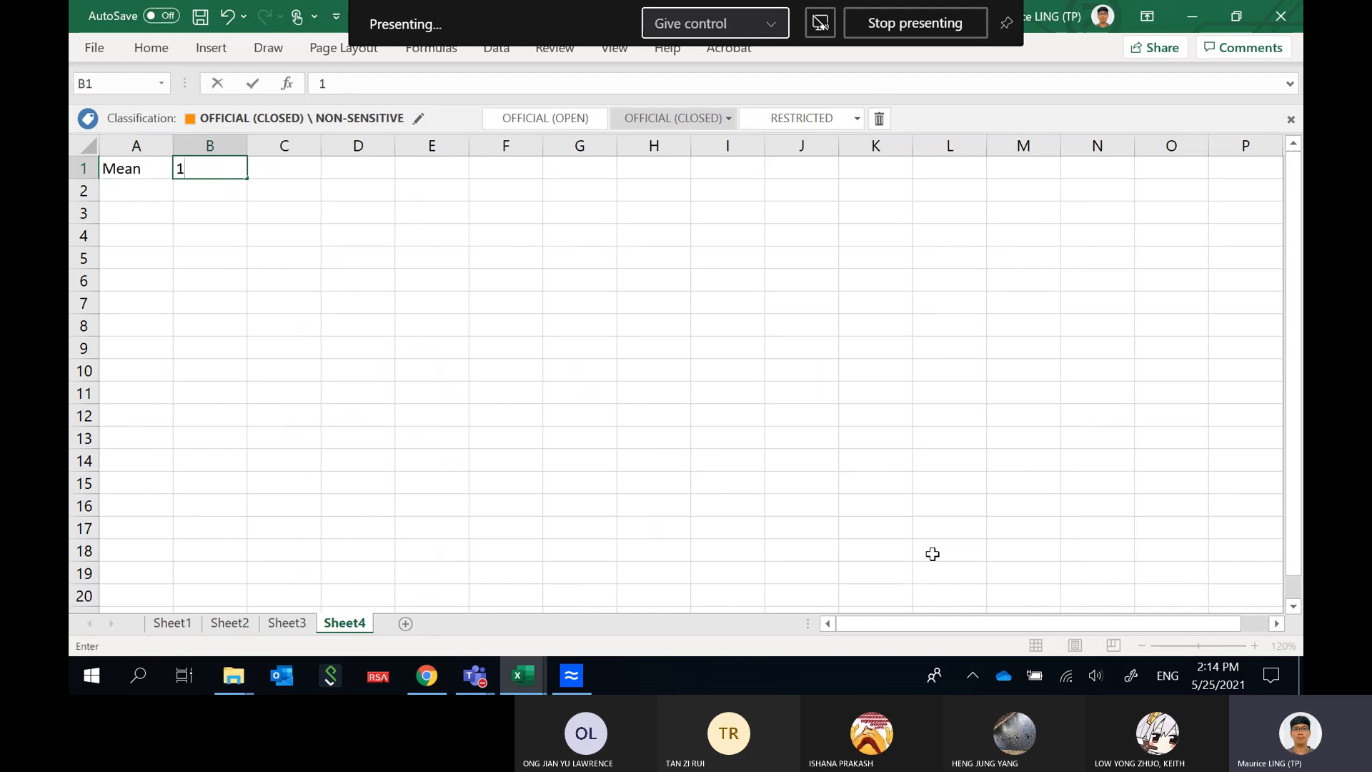
pyautogui.write('50c')
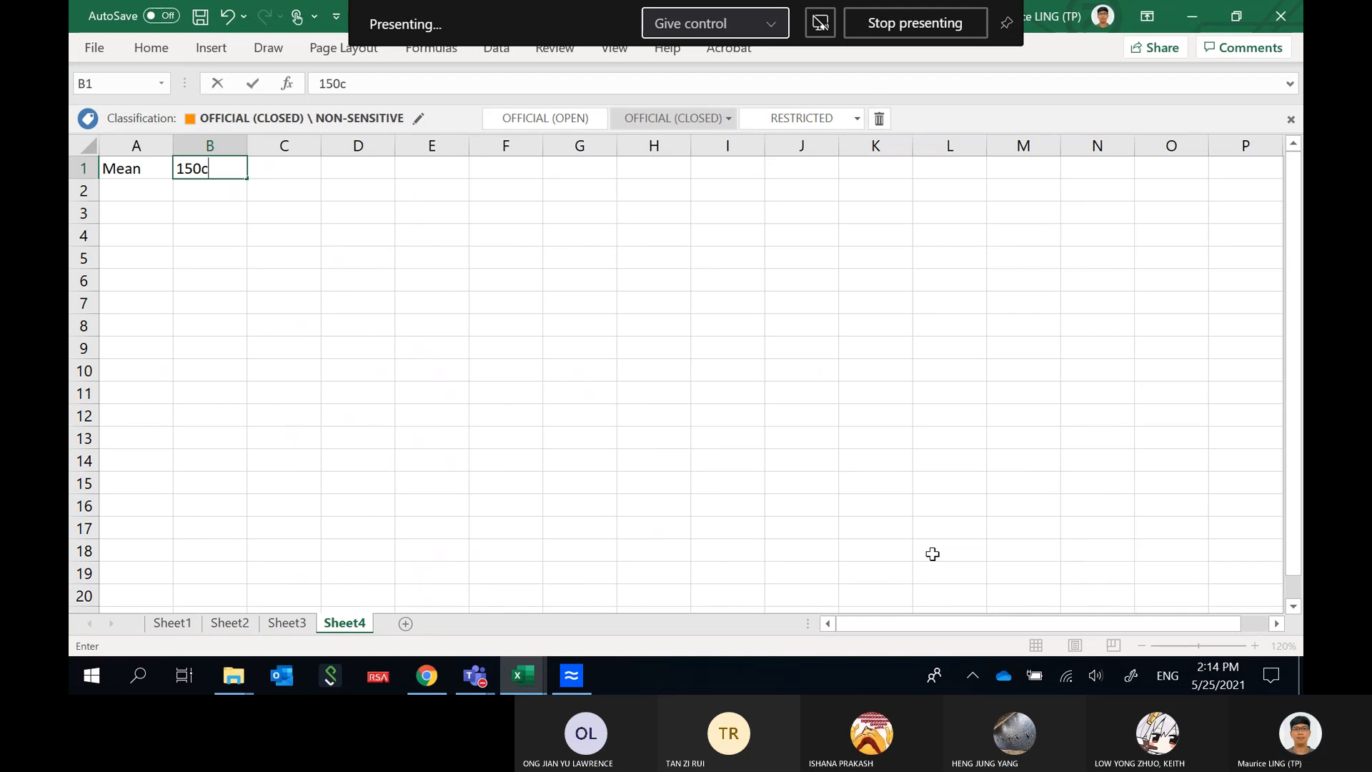
pyautogui.press('BackSpace')
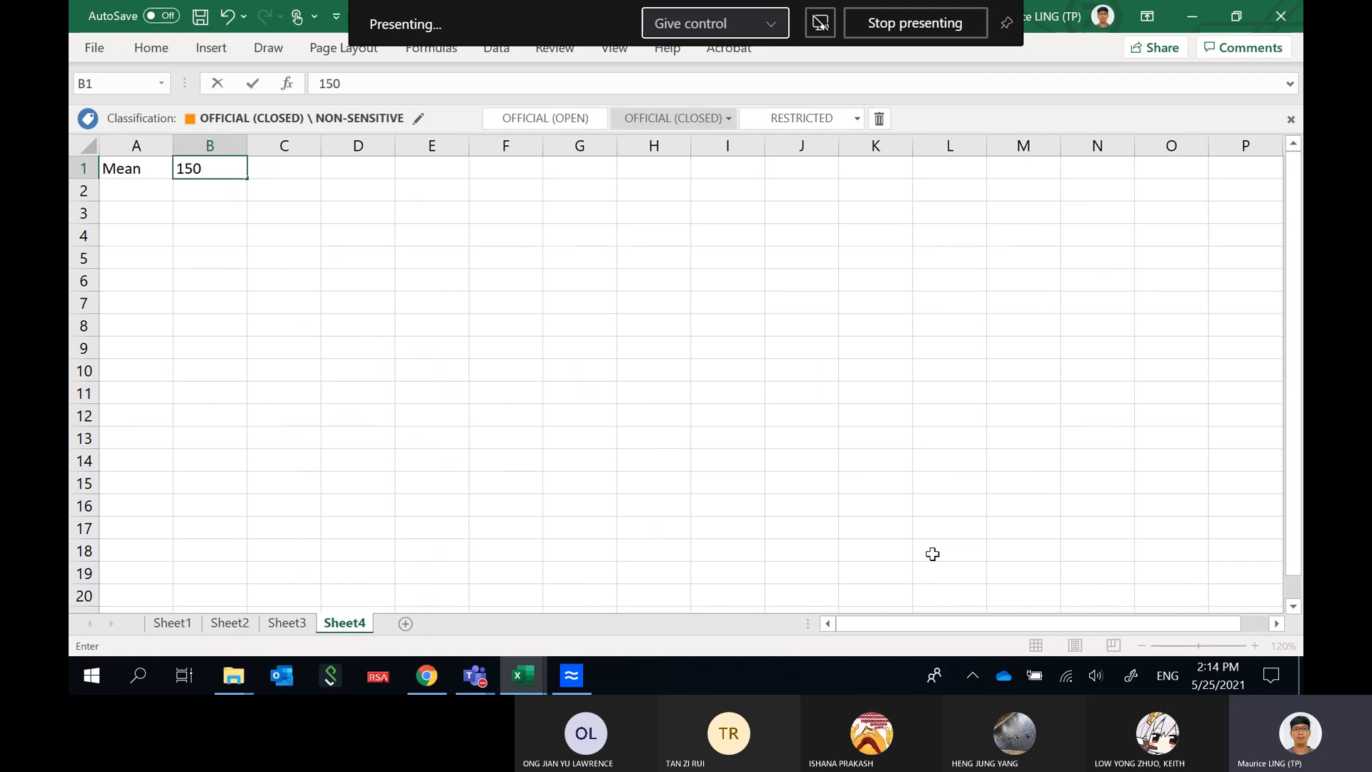
pyautogui.press('Return')
# Enter the label Stdev in A2 with the value 22 in B2.
pyautogui.press('Down')
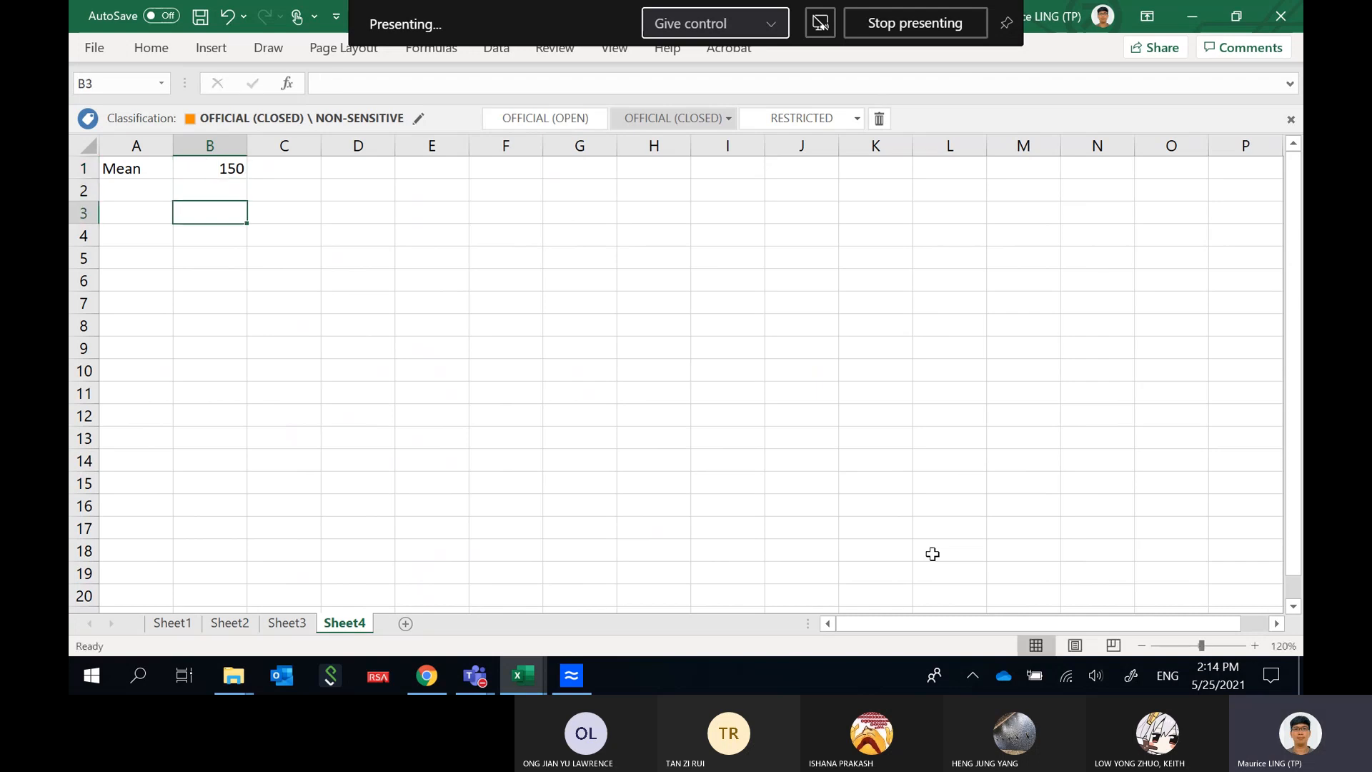
pyautogui.press('Up')
pyautogui.press('Left')
pyautogui.write('S')
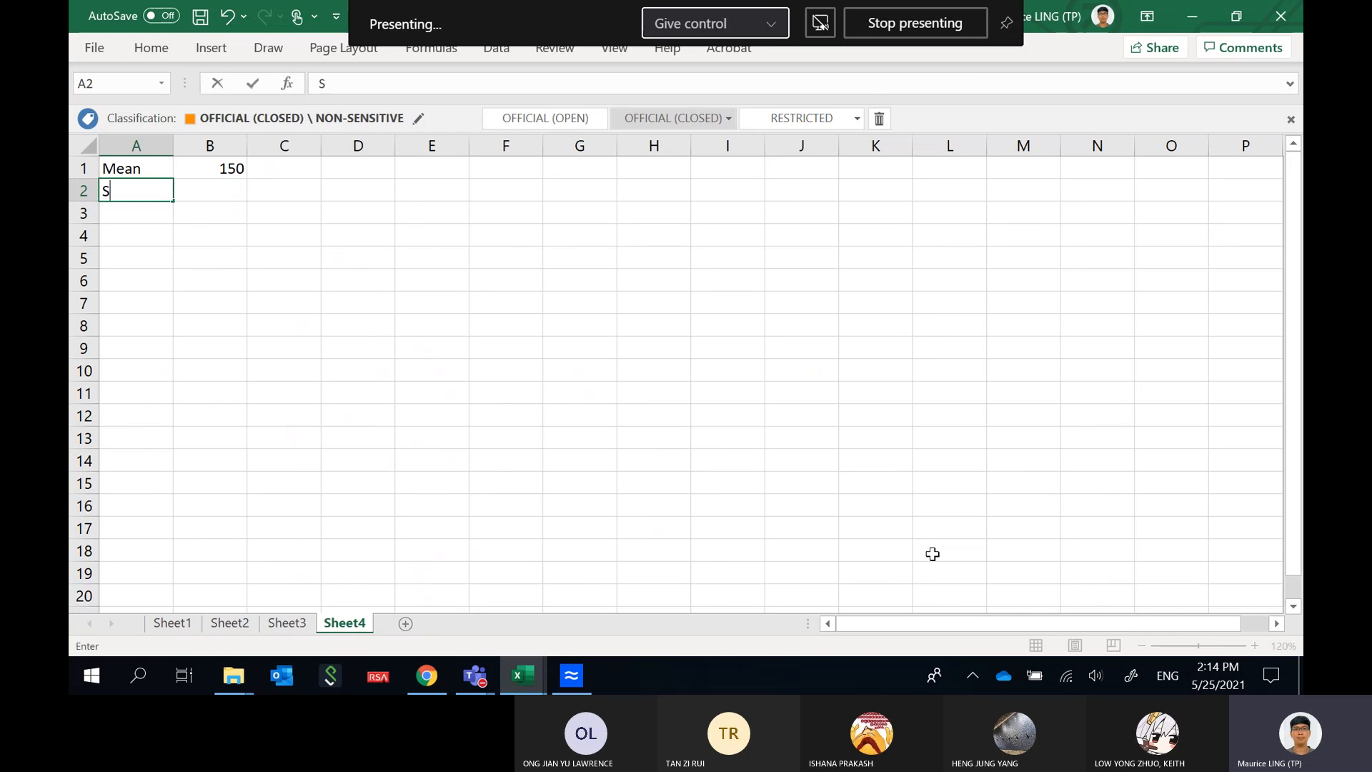
pyautogui.write('tdev')
pyautogui.press('Tab')
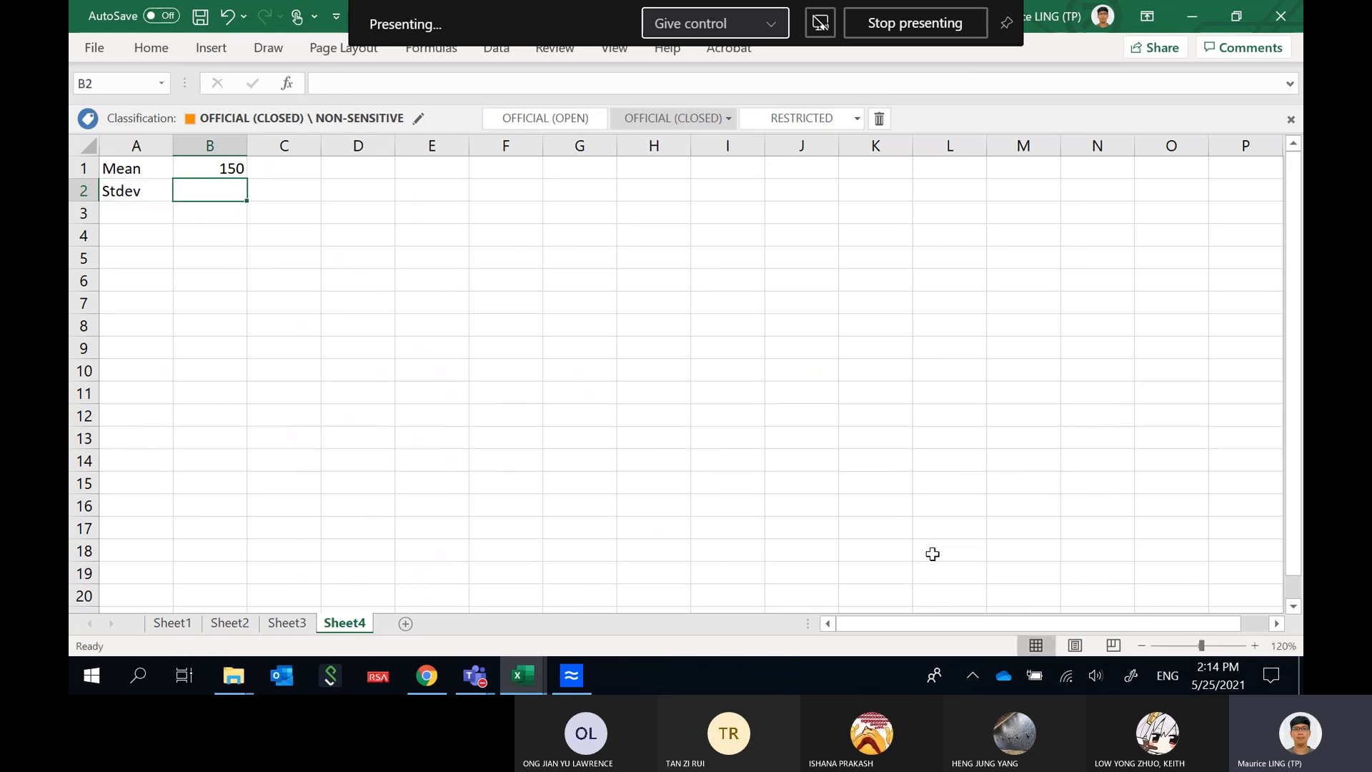
pyautogui.write('22')
pyautogui.press('Return')
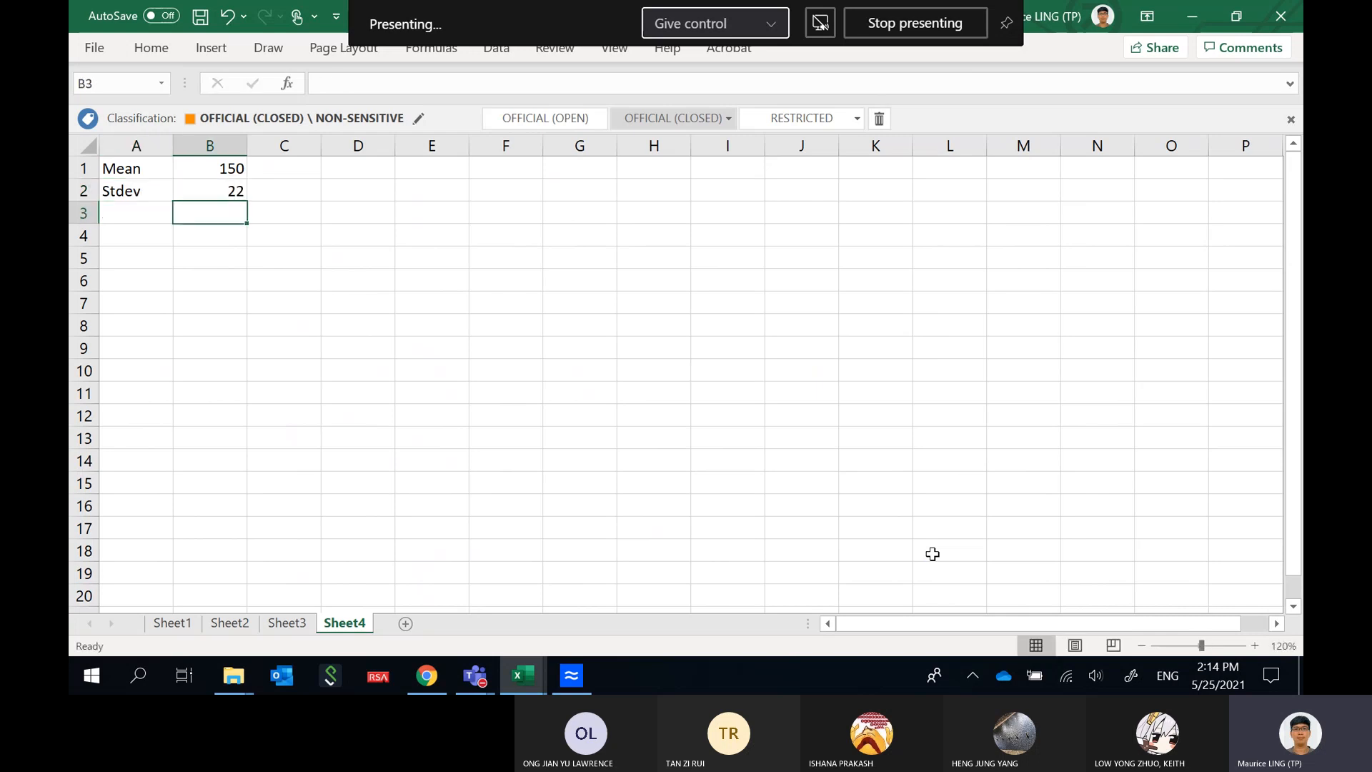
# Enter the label "P(x < 141.2)" in A3 and widen column A to fit it.
pyautogui.press('Left')
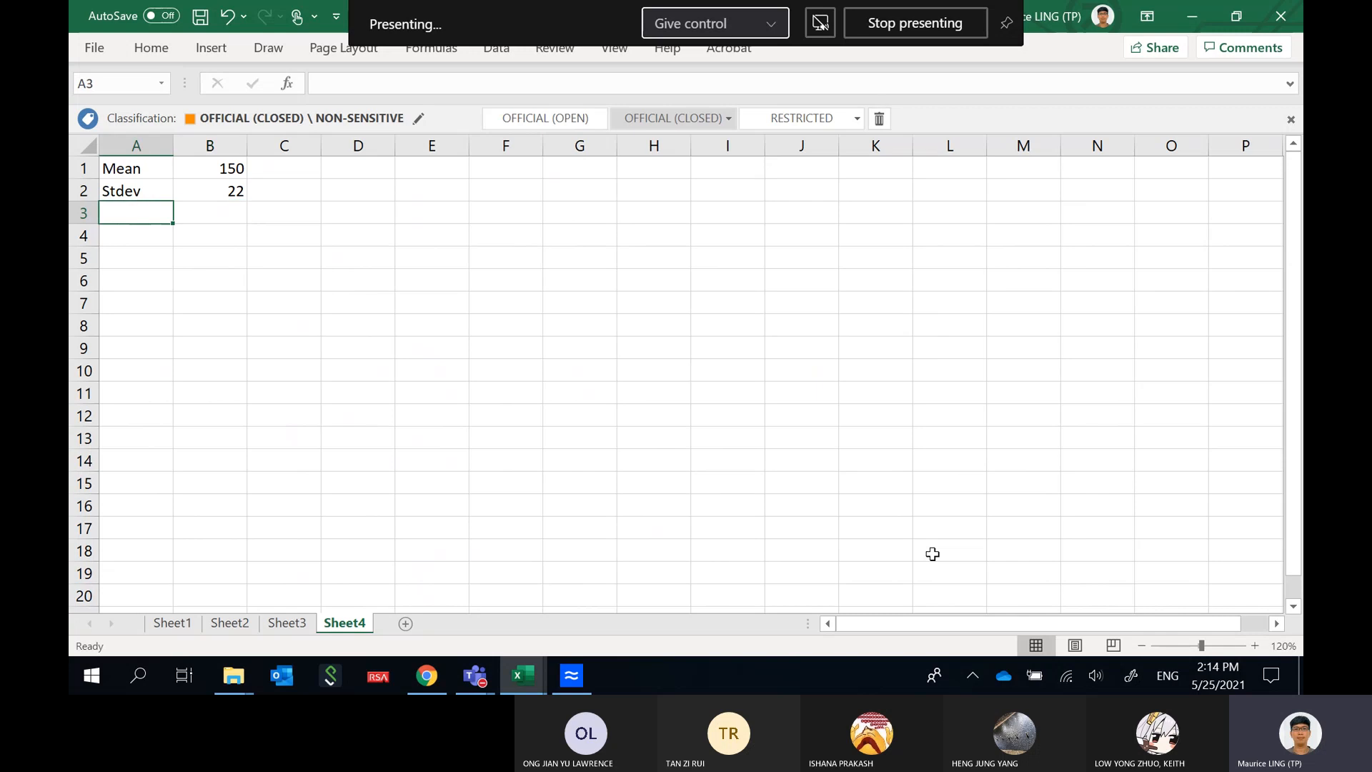
pyautogui.write('P(')
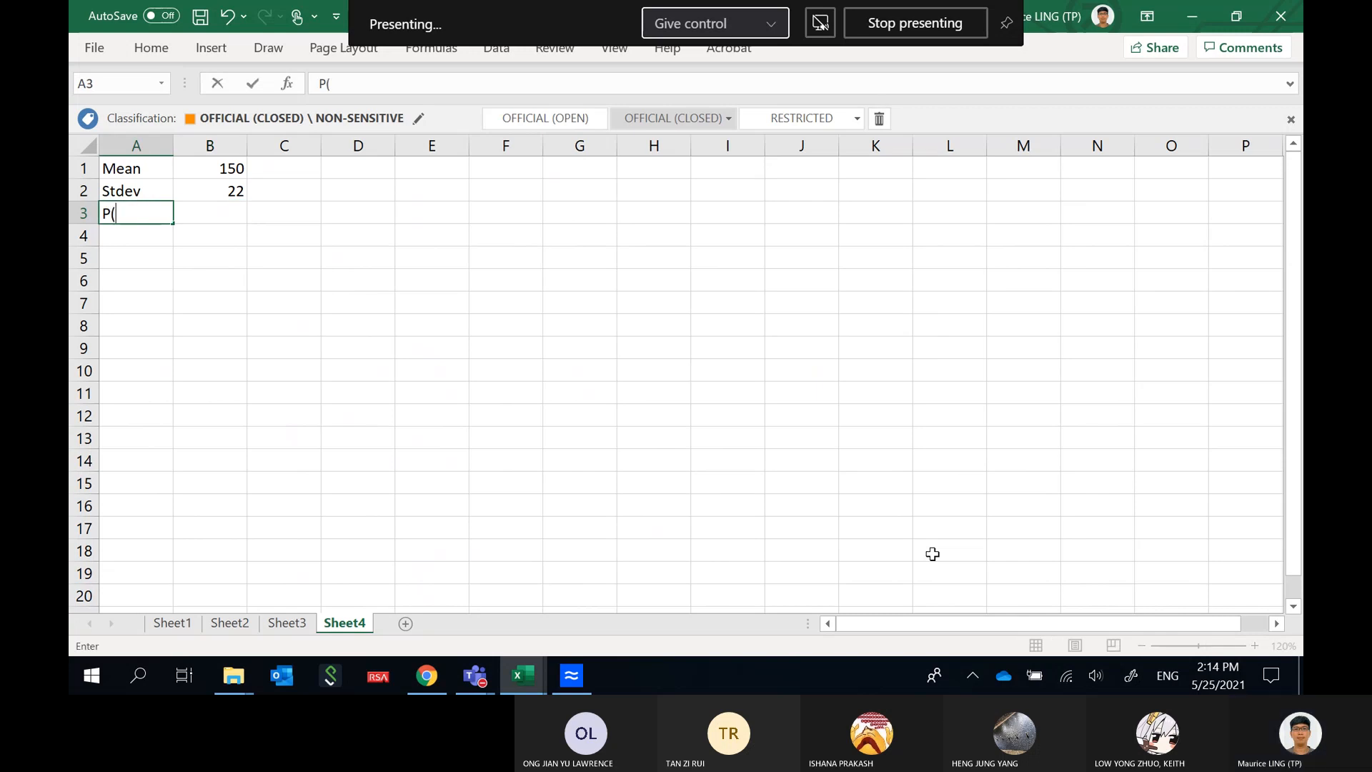
pyautogui.write('x <')
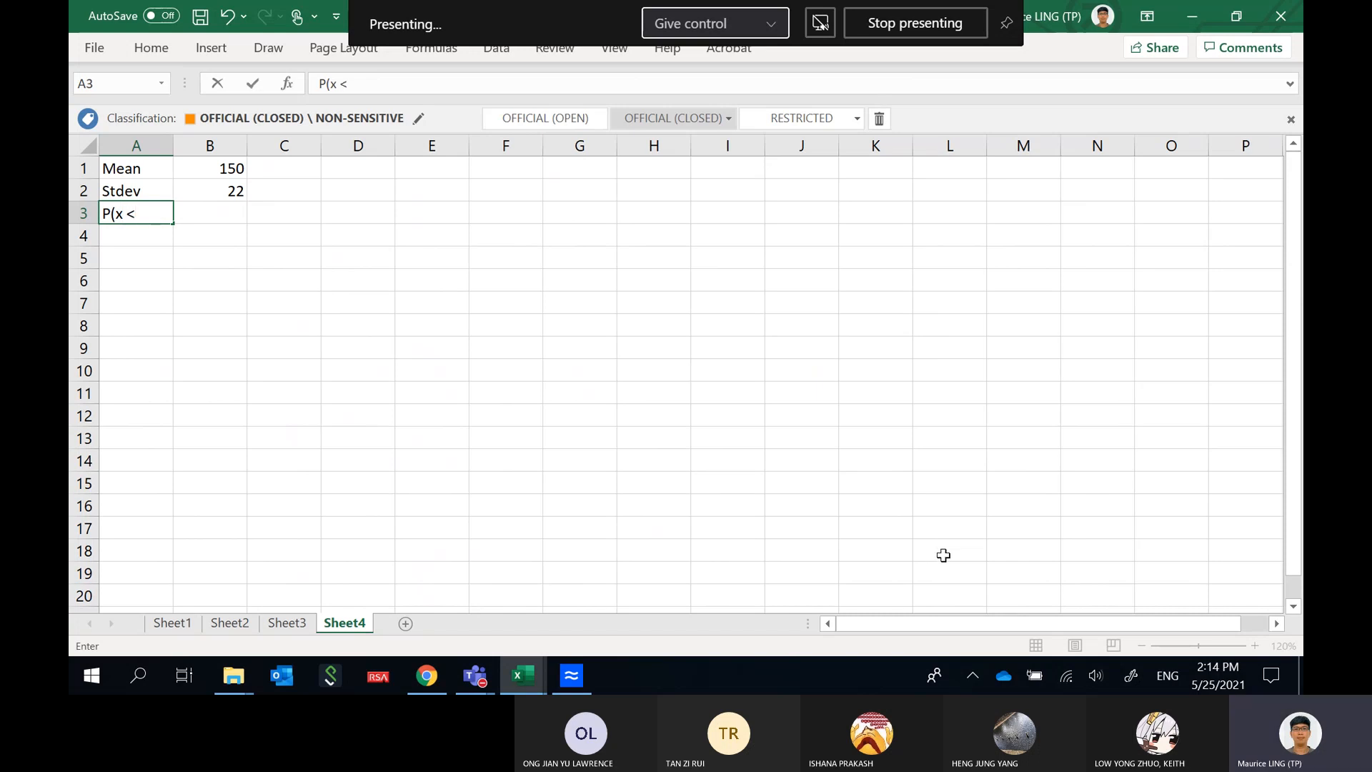
pyautogui.write(' 141.2)')
pyautogui.press('Return')
pyautogui.moveTo(173, 145); pyautogui.dragTo(198, 146)
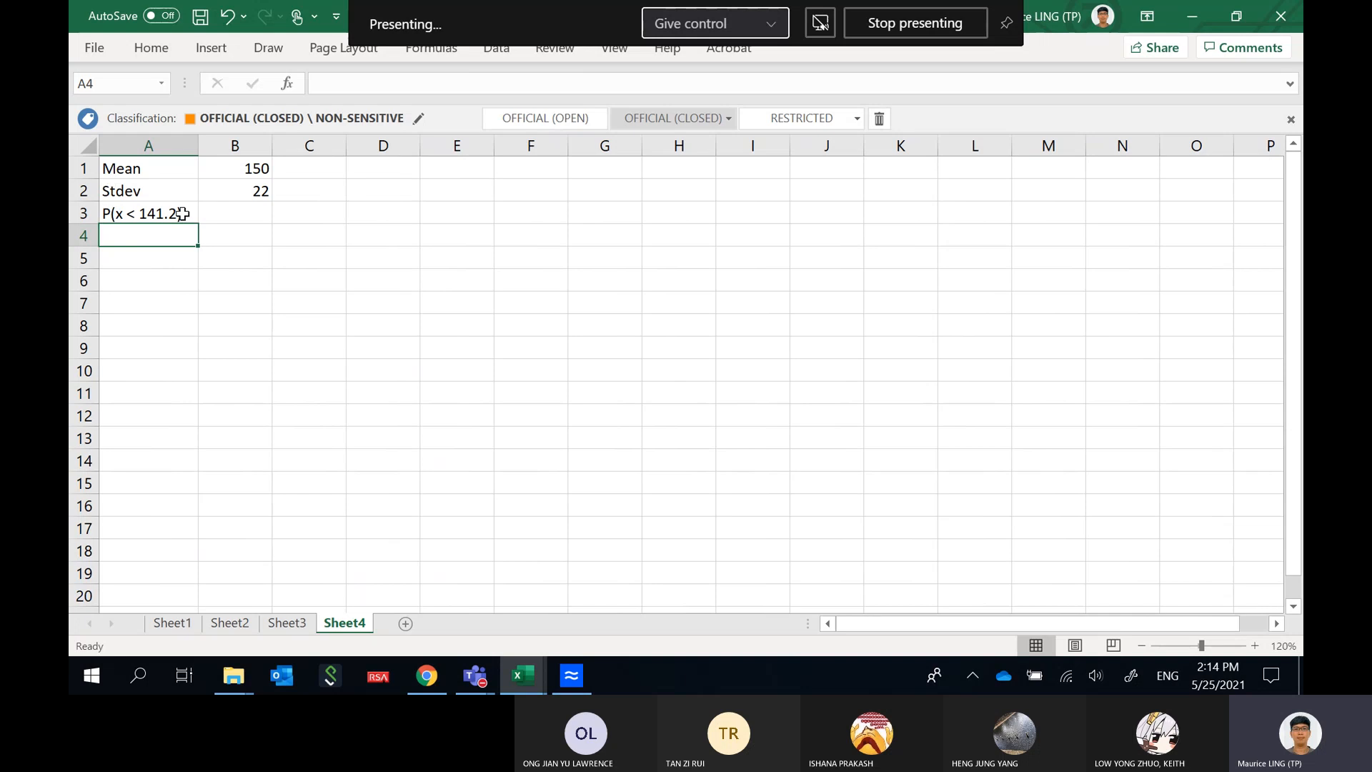
# Calculate the cumulative probability in B3 with =NORM.DIST(141.2,150,22,TRUE).
pyautogui.click(210, 206)
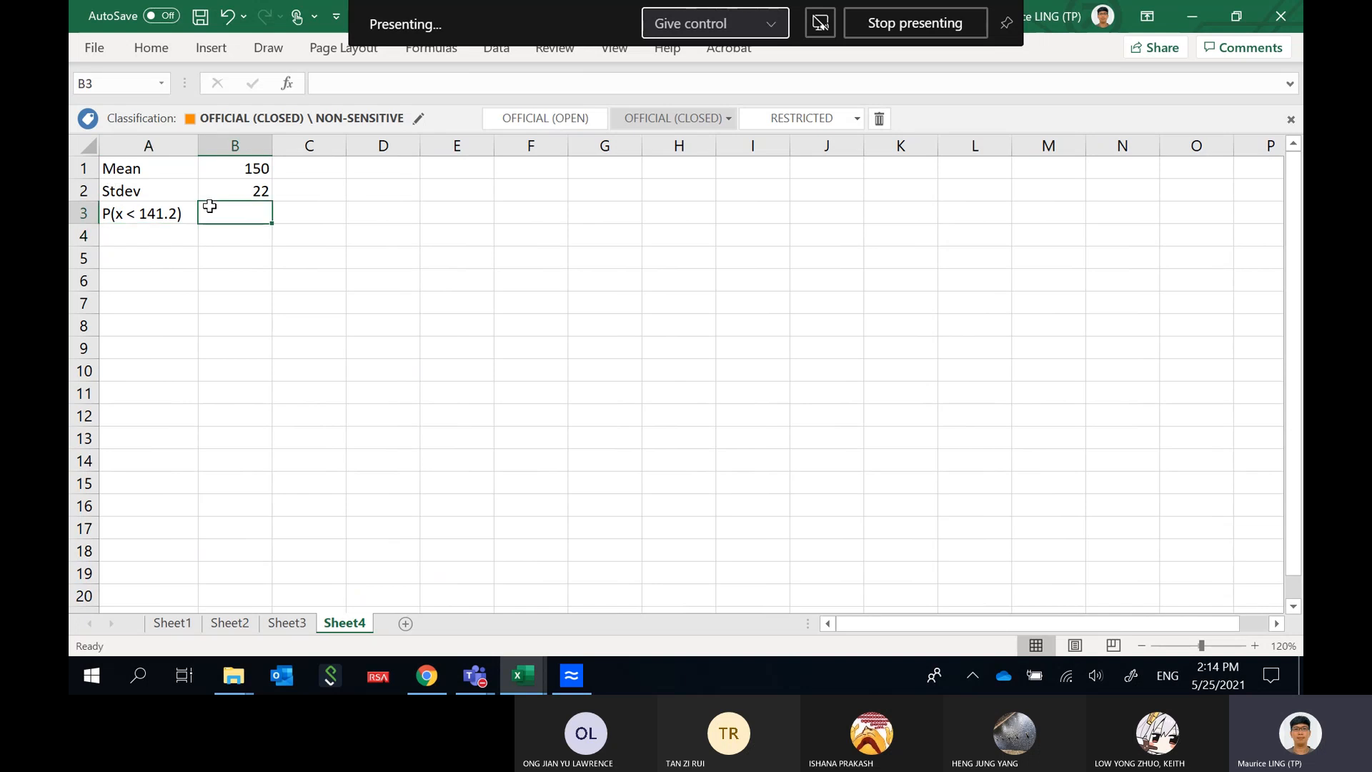
pyautogui.write('=')
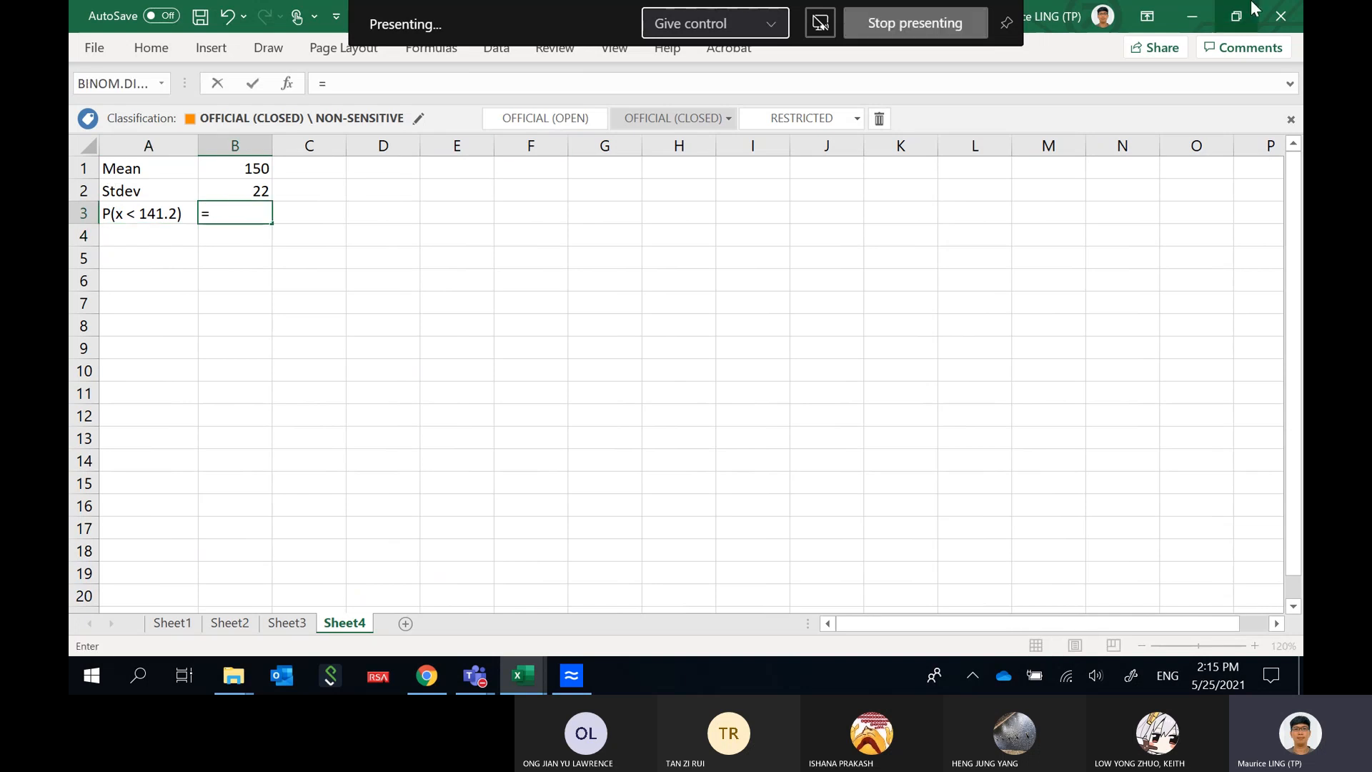
pyautogui.write('norm.di')
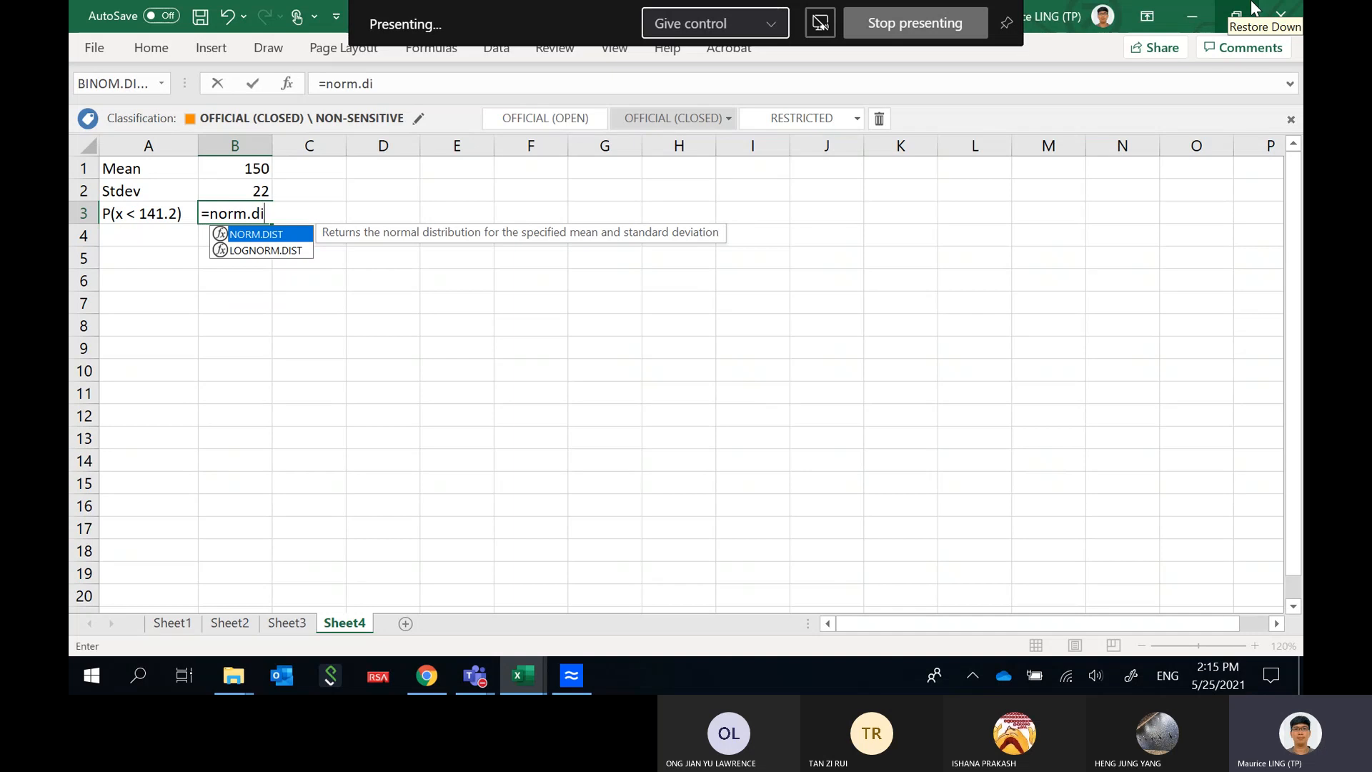
pyautogui.write('st(')
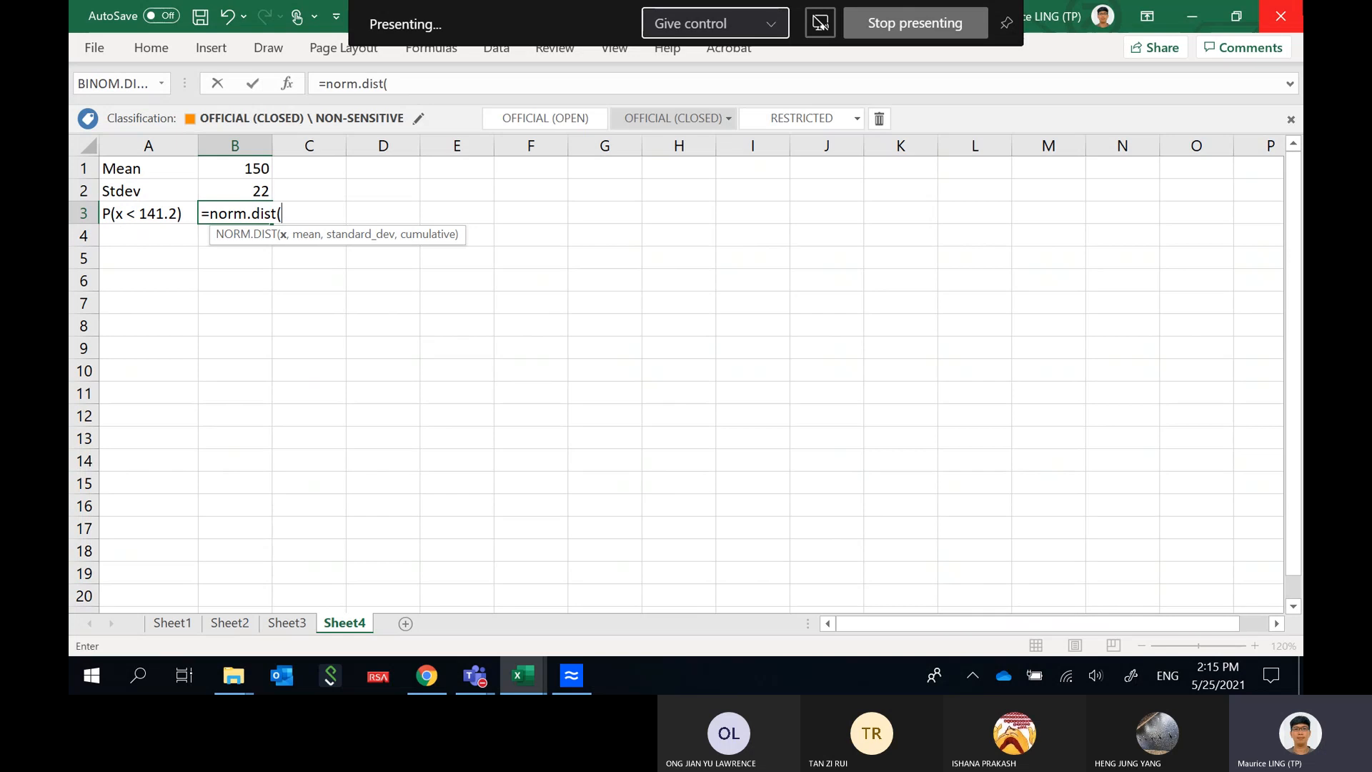
pyautogui.write('141.2')
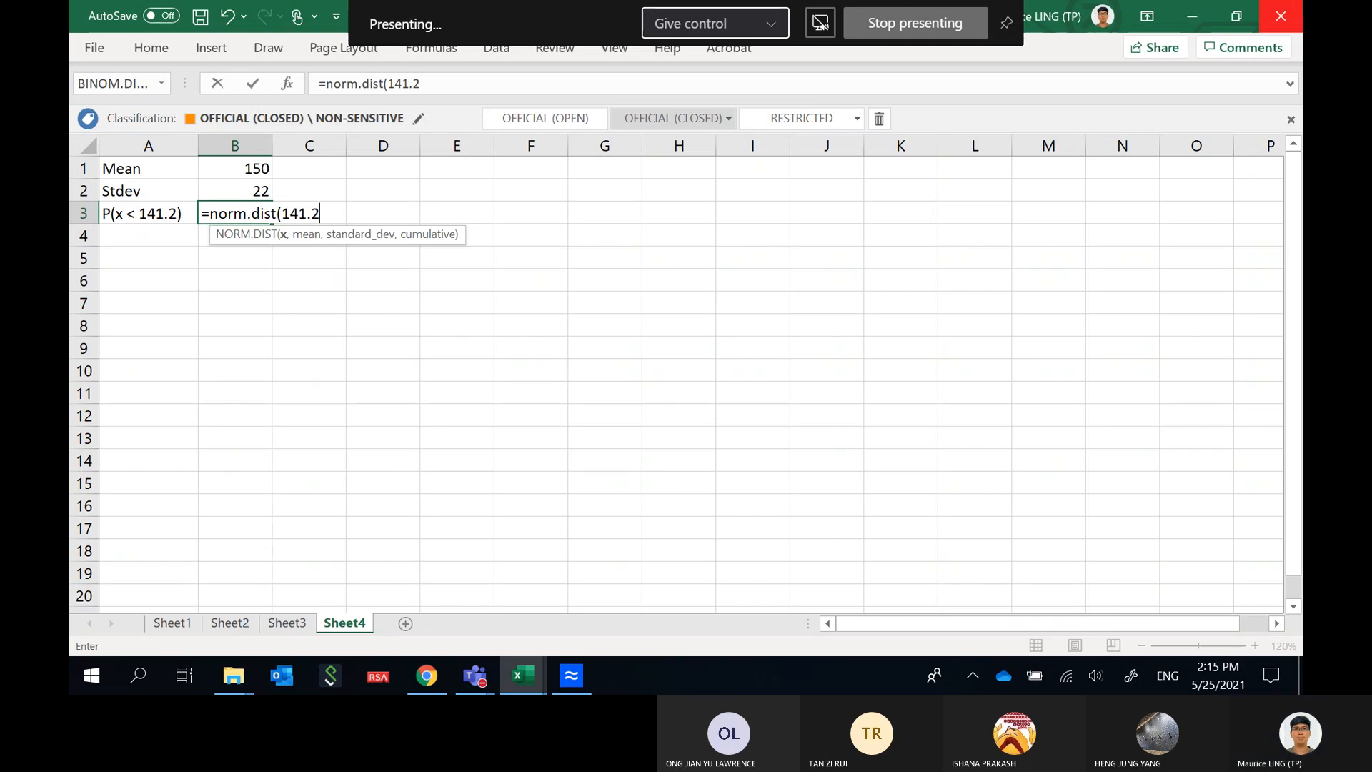
pyautogui.write(',')
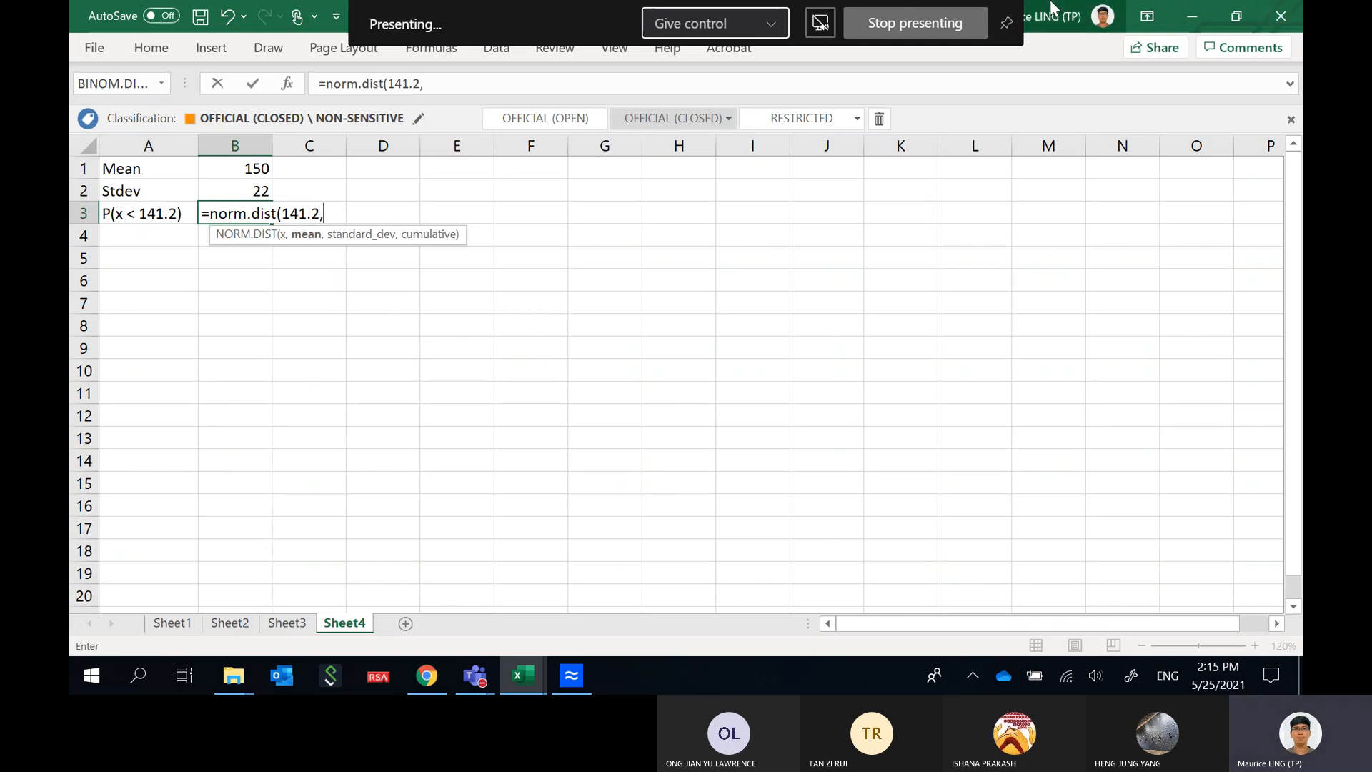
pyautogui.write('150')
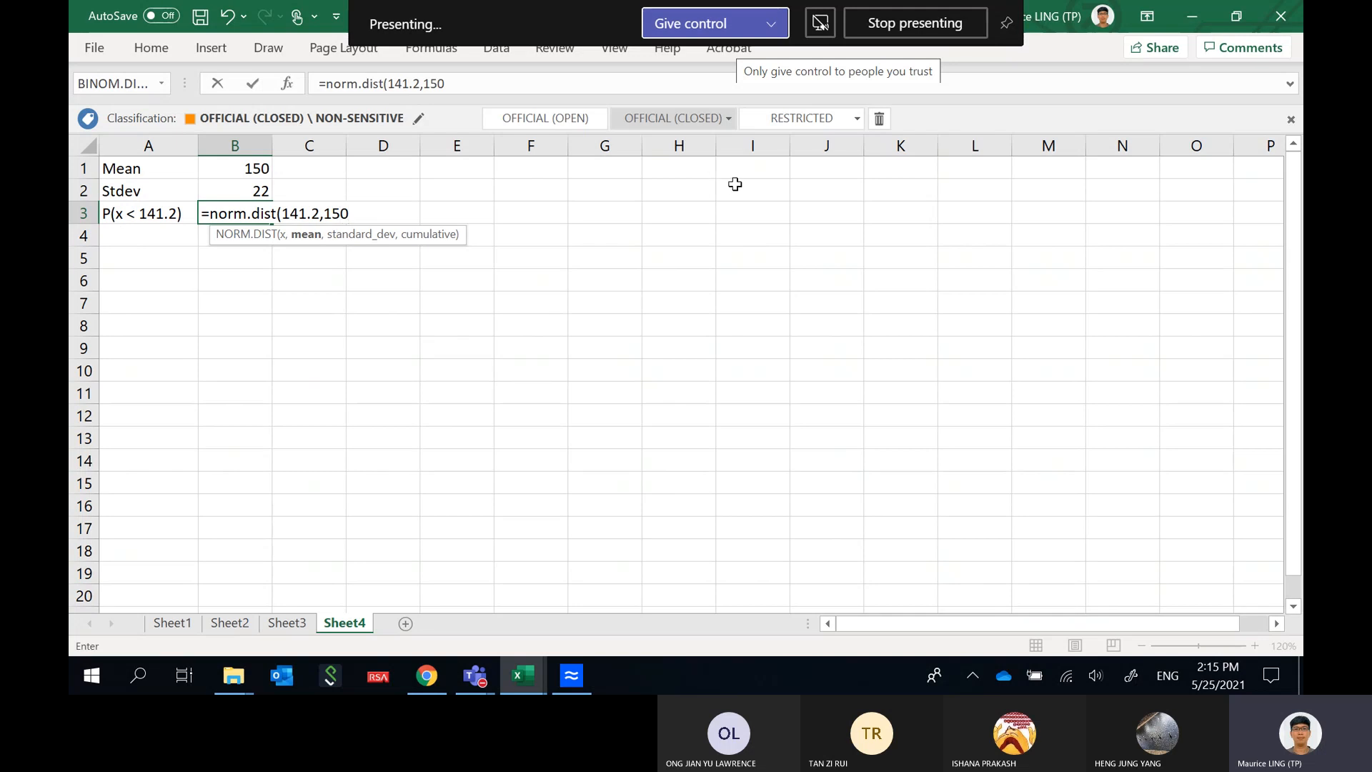
pyautogui.write(',22')
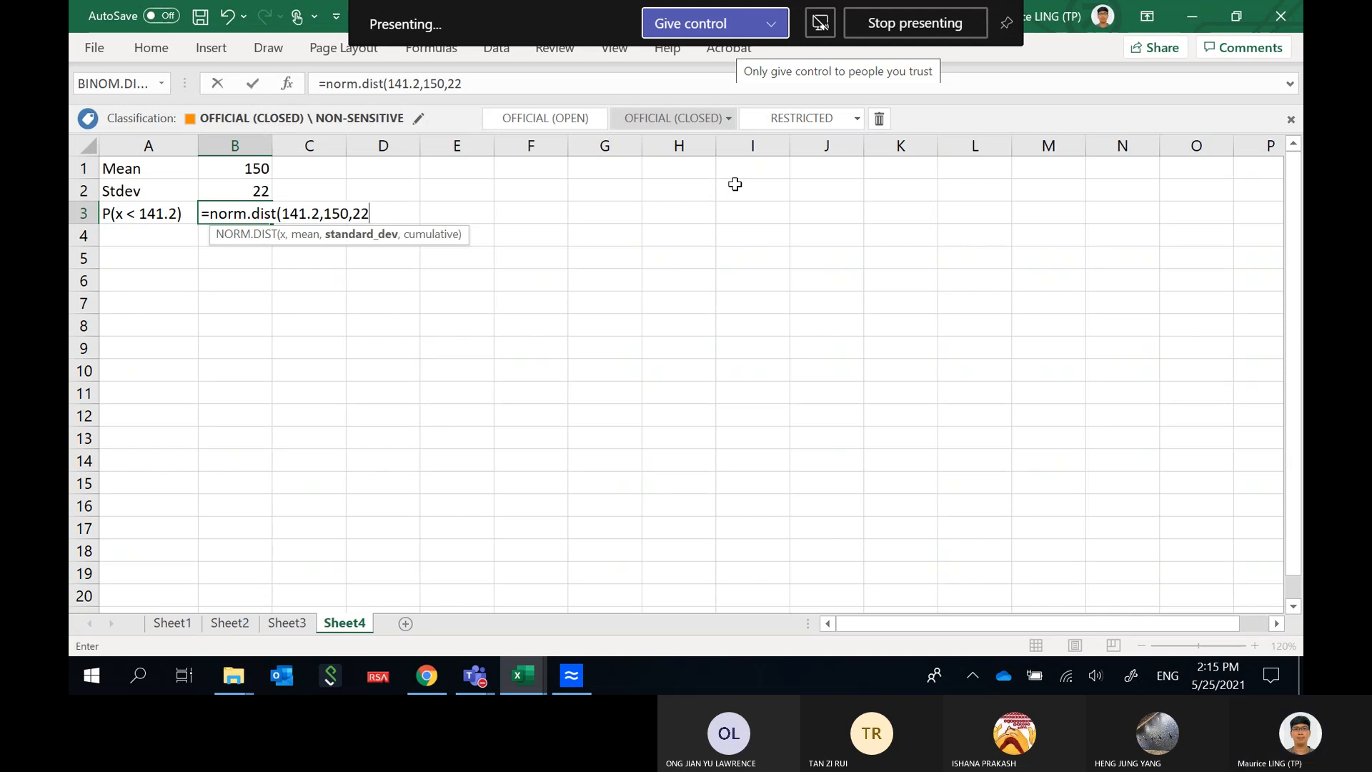
pyautogui.write(',')
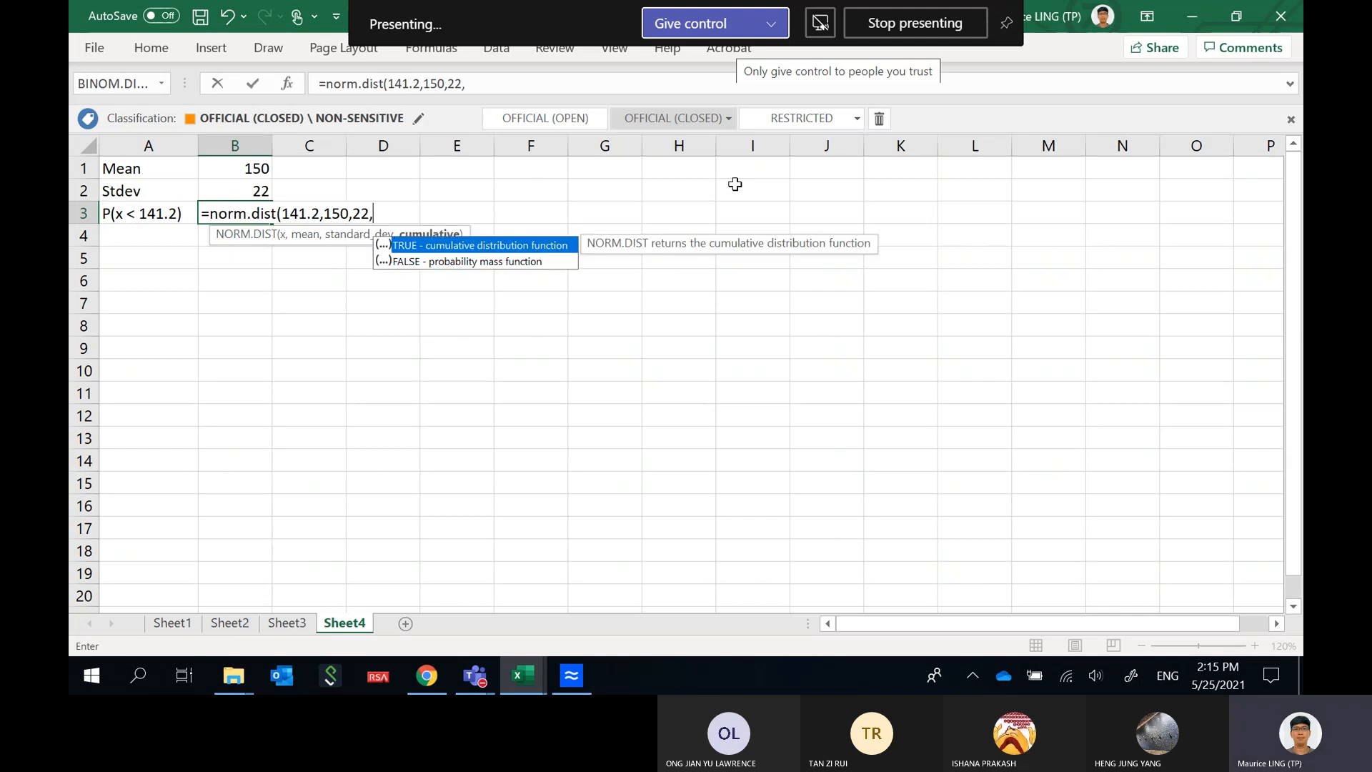
pyautogui.write('Trie')
pyautogui.press('BackSpace')
pyautogui.press('BackSpace')
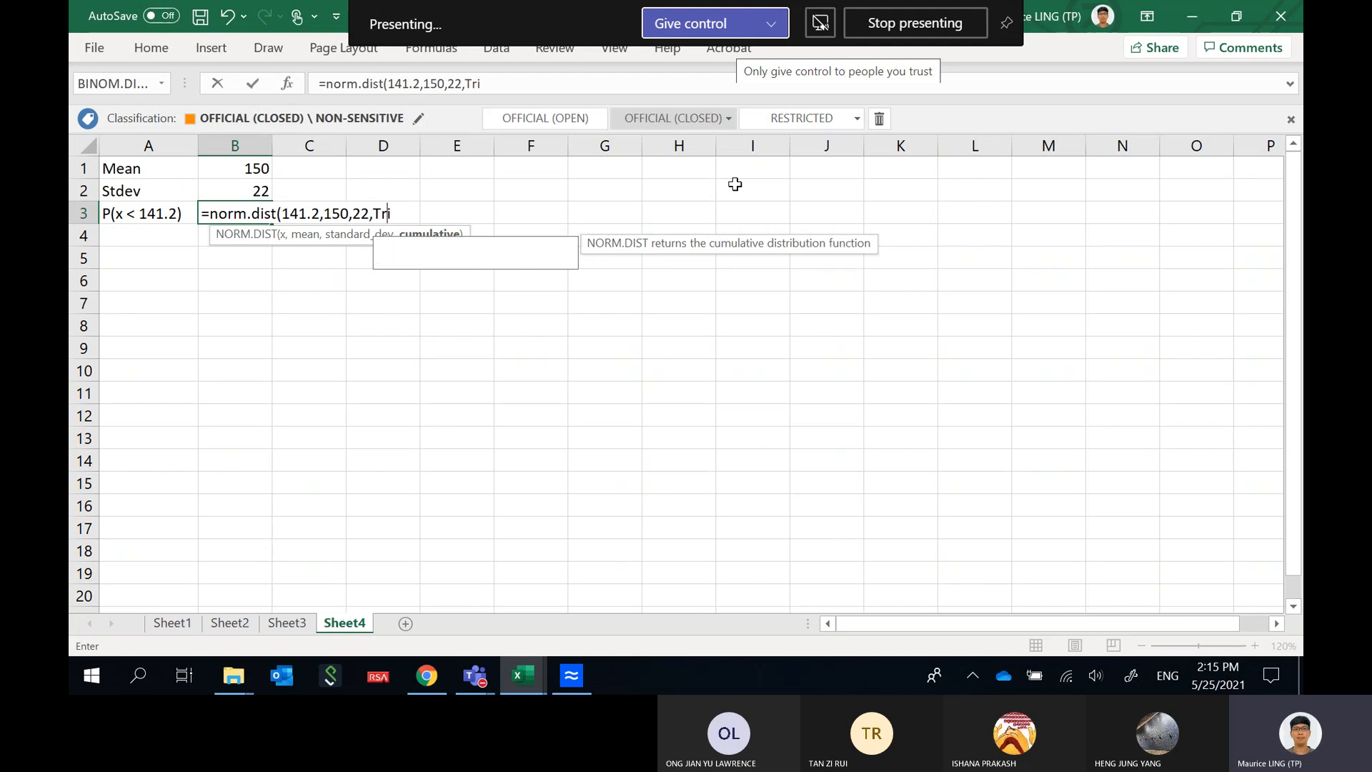
pyautogui.write('ue)')
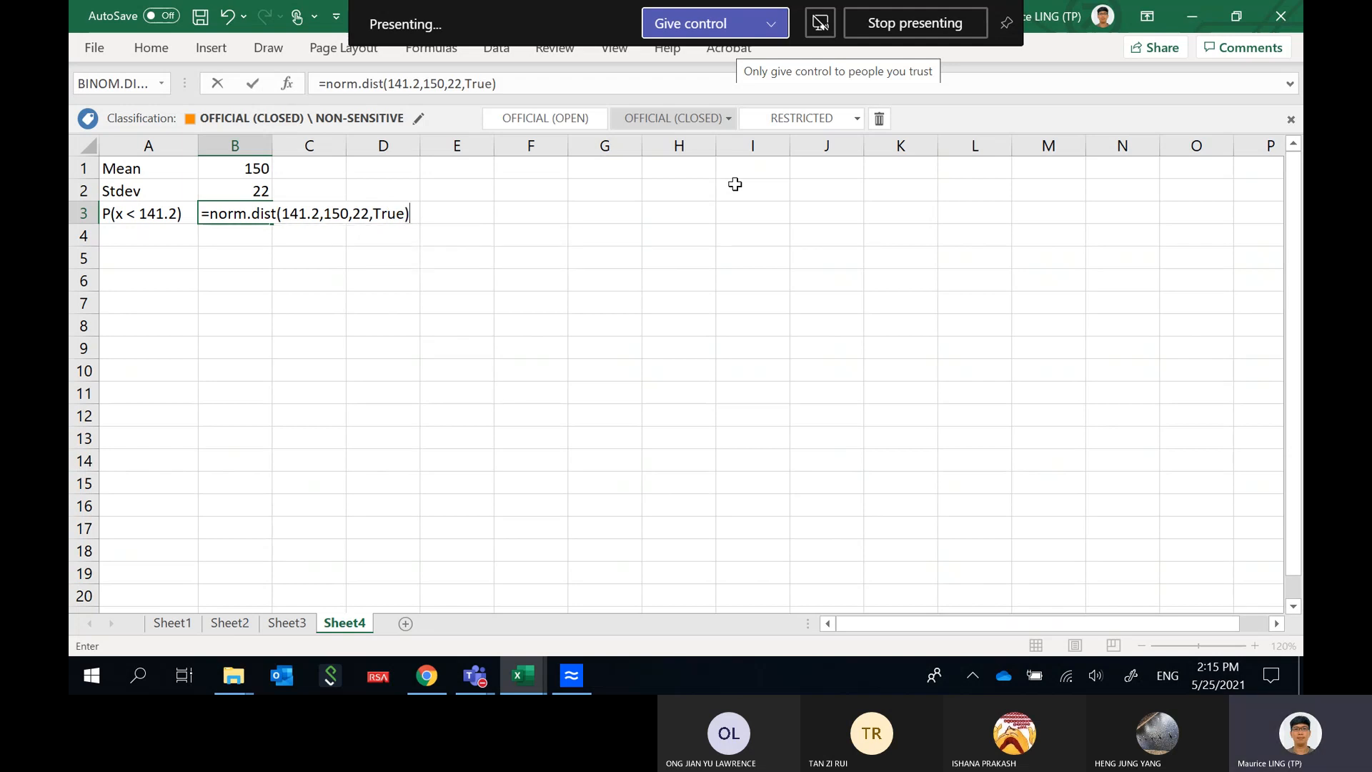
pyautogui.press('Return')
pyautogui.press('Up')
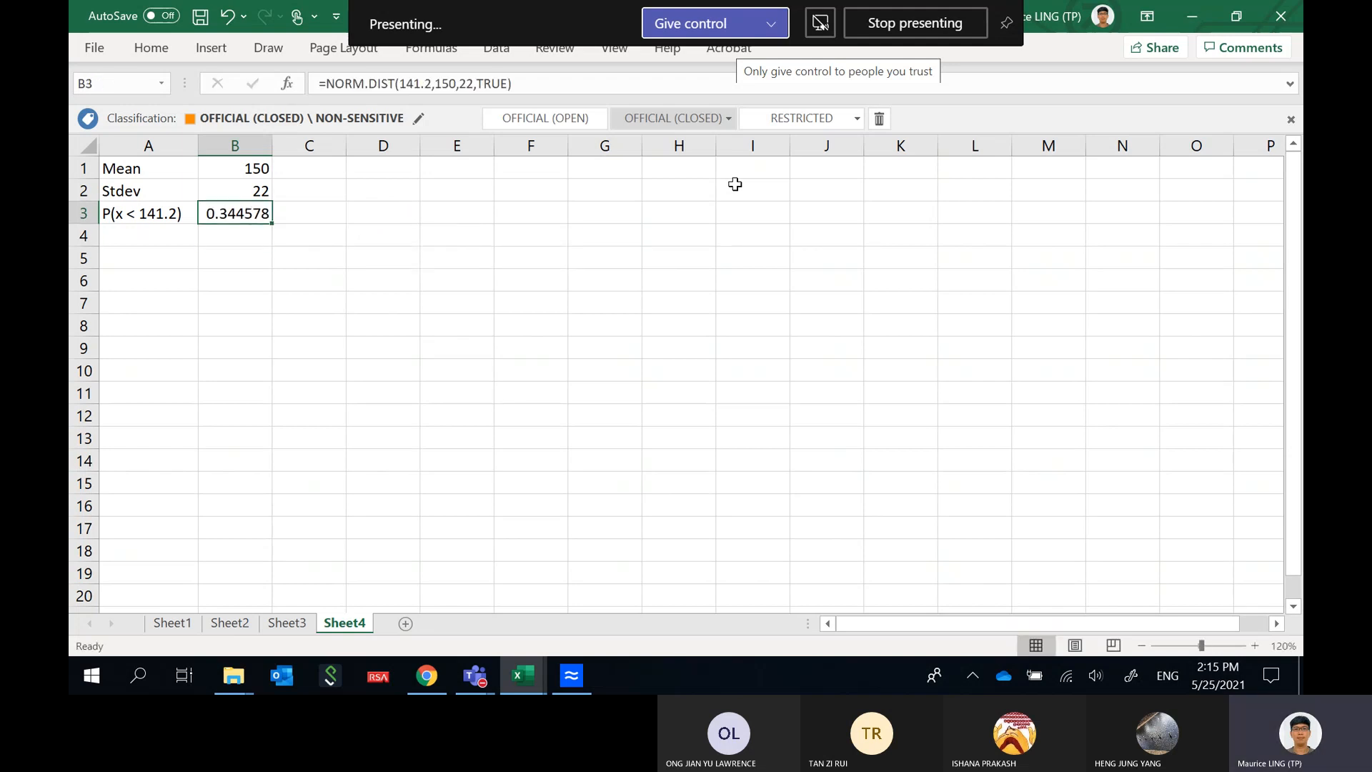
# Examine the arguments of the NORM.DIST formula in B3 without changing them.
pyautogui.click(458, 80)
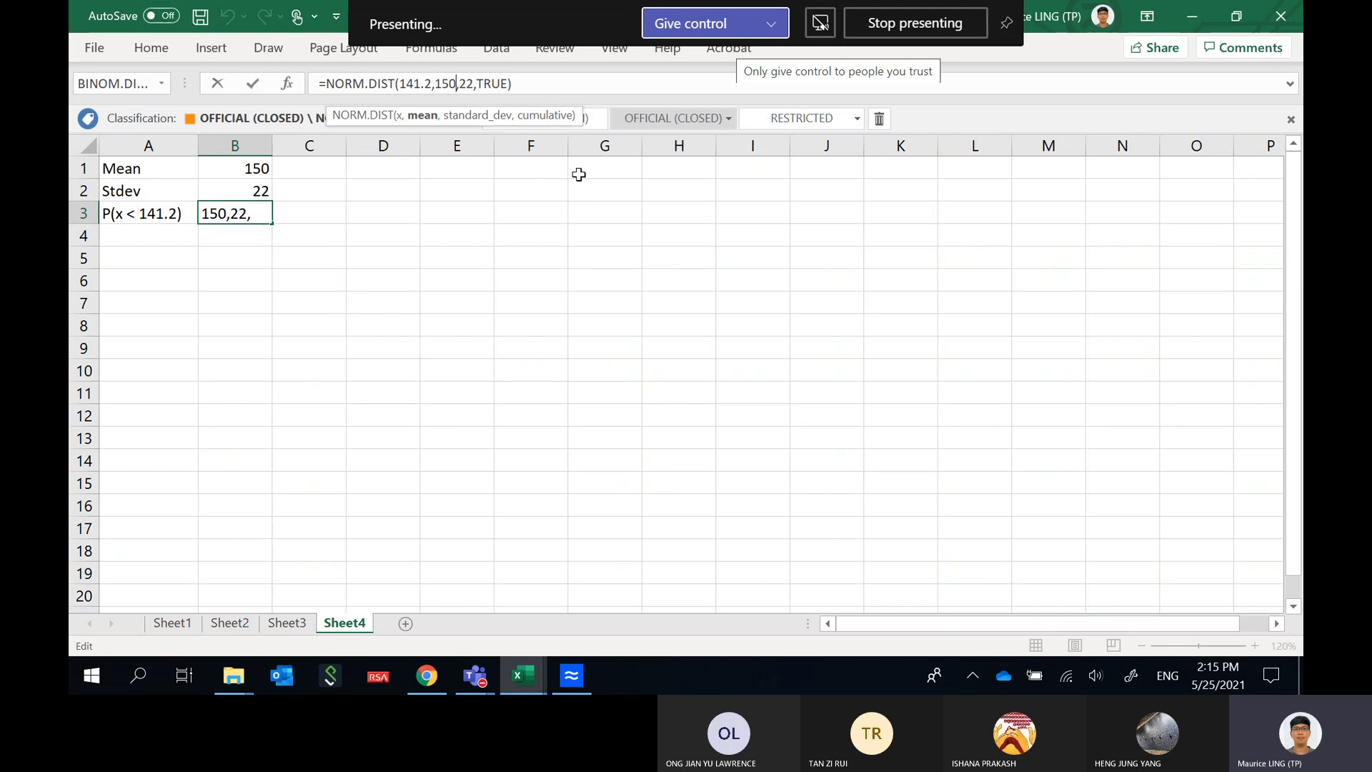
pyautogui.click(507, 84)
pyautogui.press('Return')
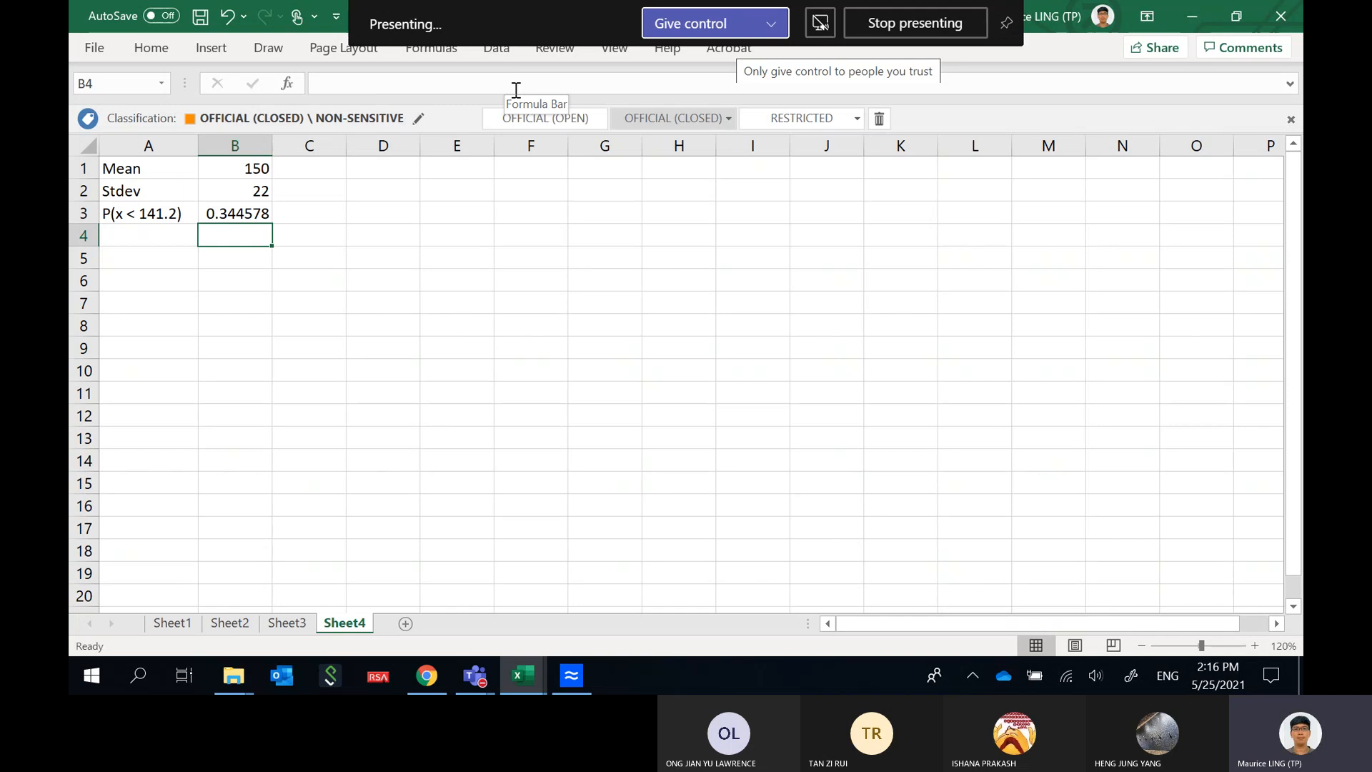
pyautogui.press('Up')
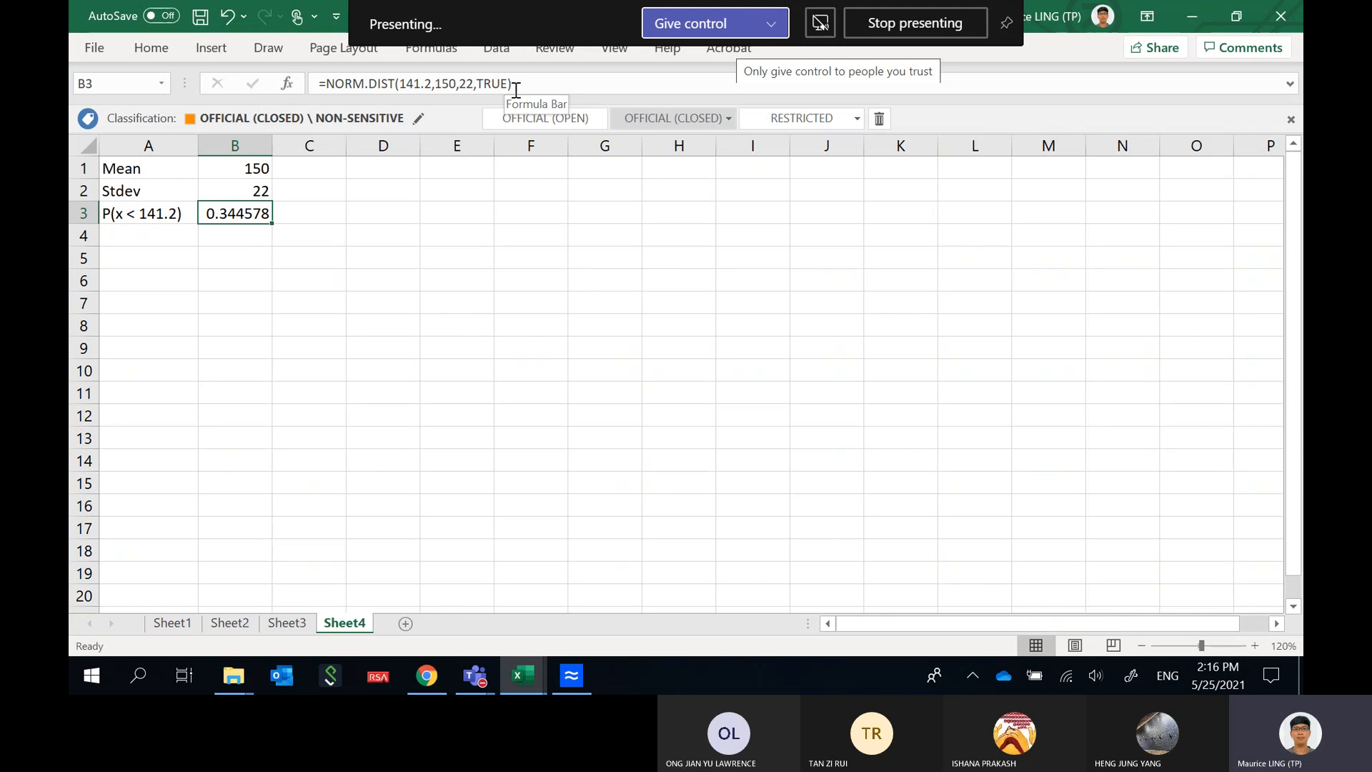
# Switch to the full-screen ink canvas, clear it, and draw a bell curve above a horizontal arrow axis labelled "ht".
pyautogui.press('super+w')
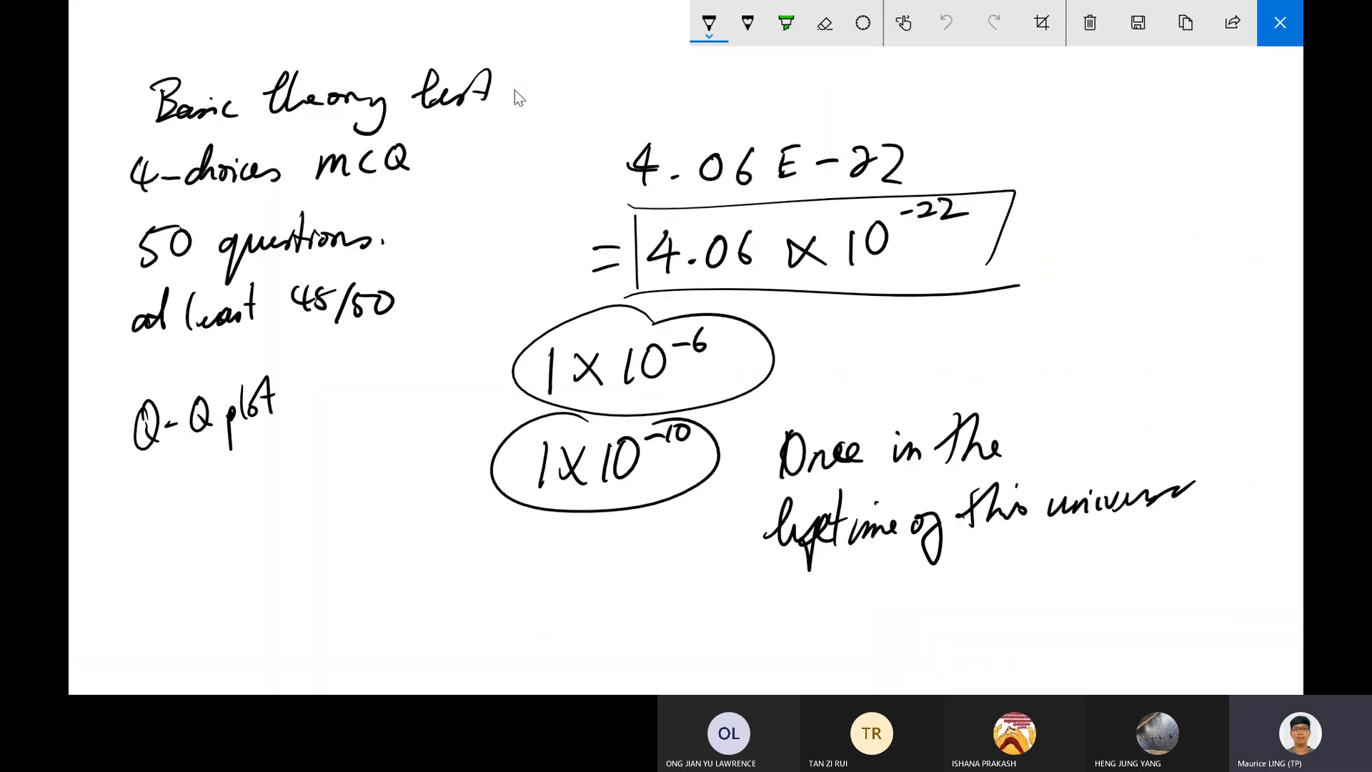
pyautogui.click(1090, 23)
pyautogui.moveTo(195, 392)
pyautogui.mouseDown()
pyautogui.moveTo(224, 389)
pyautogui.moveTo(567, 160)
pyautogui.moveTo(885, 261)
pyautogui.moveTo(1108, 384)
pyautogui.mouseUp()
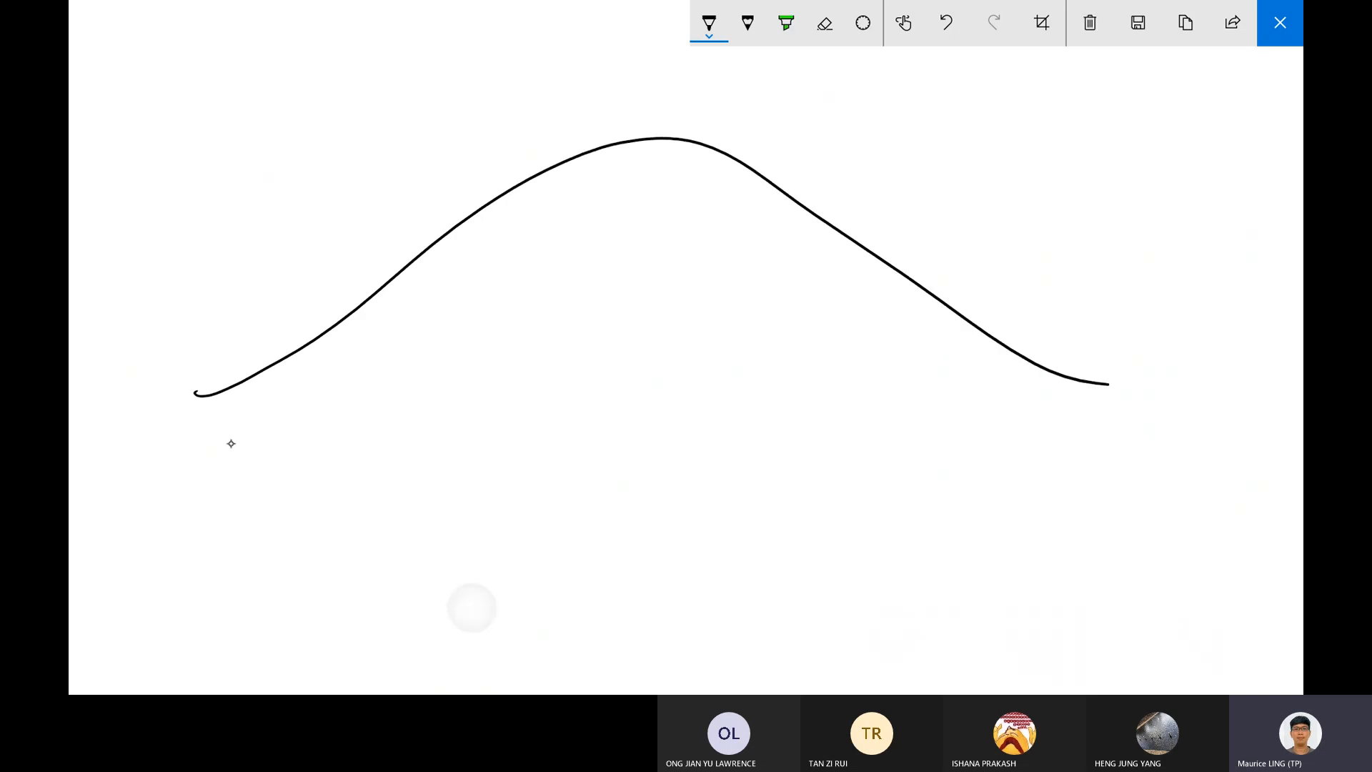
pyautogui.moveTo(197, 437)
pyautogui.mouseDown()
pyautogui.moveTo(649, 413)
pyautogui.moveTo(1127, 436)
pyautogui.moveTo(1121, 450)
pyautogui.mouseUp()
pyautogui.moveTo(1181, 414); pyautogui.dragTo(1190, 447)
pyautogui.moveTo(1207, 411); pyautogui.dragTo(1202, 449)
# Draw a dashed vertical centre line below the curve's peak and mark its axis position as 150.
pyautogui.moveTo(680, 111); pyautogui.dragTo(678, 145)
pyautogui.moveTo(676, 205); pyautogui.dragTo(674, 219)
pyautogui.moveTo(661, 277); pyautogui.dragTo(660, 293)
pyautogui.moveTo(664, 305); pyautogui.dragTo(667, 314)
pyautogui.moveTo(667, 339); pyautogui.dragTo(666, 348)
pyautogui.moveTo(664, 402); pyautogui.dragTo(663, 425)
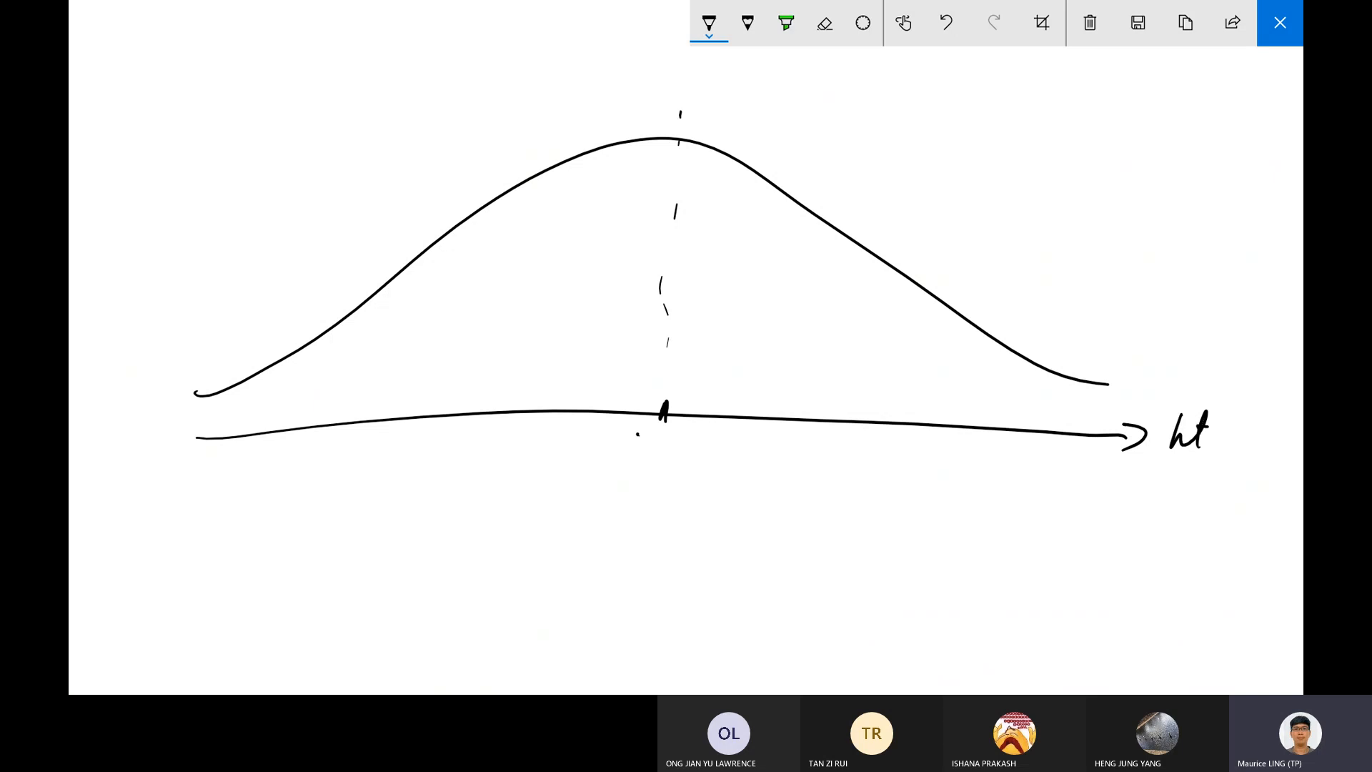
pyautogui.moveTo(635, 434); pyautogui.dragTo(633, 459)
pyautogui.moveTo(644, 436)
pyautogui.mouseDown()
pyautogui.moveTo(641, 458)
pyautogui.moveTo(665, 435)
pyautogui.mouseUp()
# Add axis ticks on both sides of 150, labelled 172 on the upper side and 138 on the lower side.
pyautogui.moveTo(790, 412); pyautogui.dragTo(791, 424)
pyautogui.moveTo(768, 443); pyautogui.dragTo(769, 462)
pyautogui.moveTo(774, 444); pyautogui.dragTo(811, 463)
pyautogui.moveTo(544, 403); pyautogui.dragTo(543, 422)
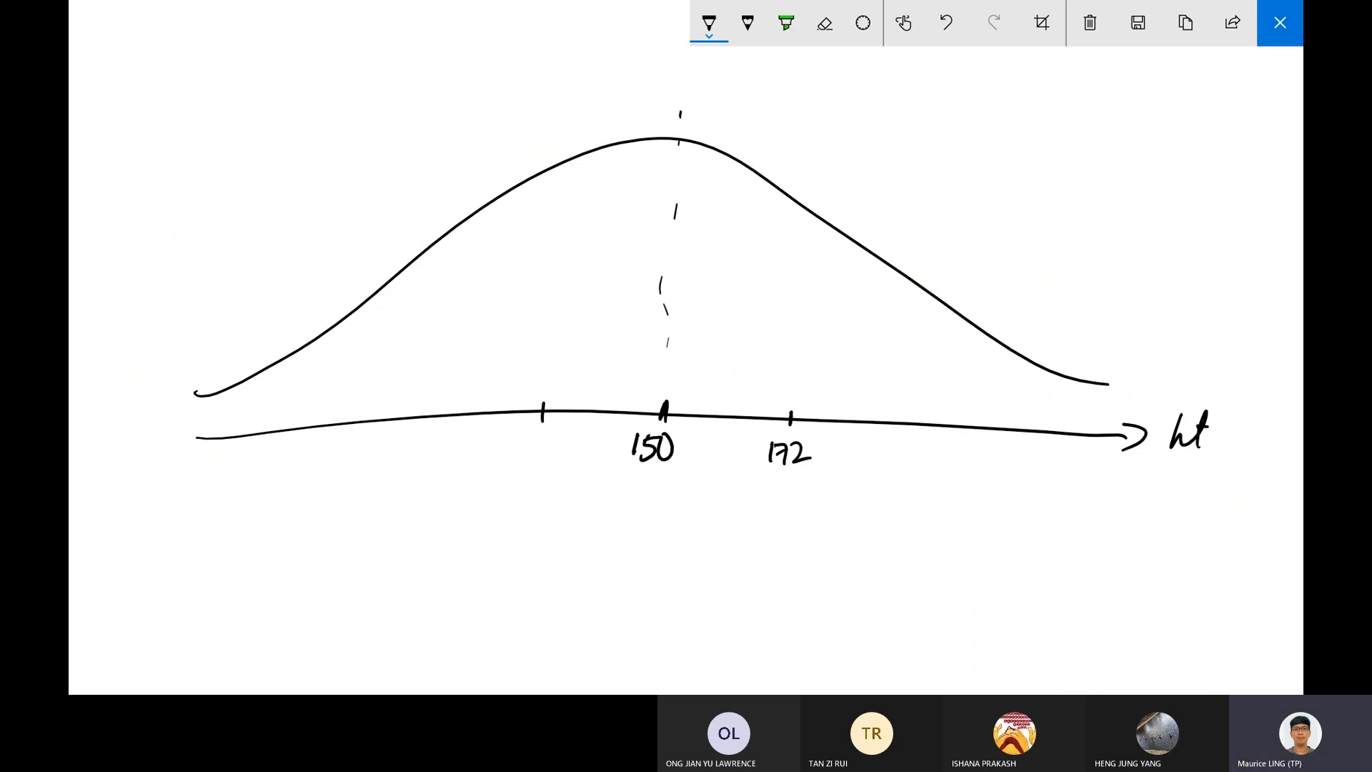
pyautogui.moveTo(501, 435)
pyautogui.mouseDown()
pyautogui.moveTo(499, 457)
pyautogui.moveTo(520, 444)
pyautogui.moveTo(511, 457)
pyautogui.mouseUp()
pyautogui.moveTo(549, 435)
pyautogui.mouseDown()
pyautogui.moveTo(539, 443)
pyautogui.moveTo(547, 435)
pyautogui.mouseUp()
# Draw a vertical line between 138 and 150, label it 141.2 with an arrow, and shade the lower-tail area with the green highlighter.
pyautogui.moveTo(573, 159); pyautogui.dragTo(584, 418)
pyautogui.moveTo(583, 401)
pyautogui.mouseDown()
pyautogui.moveTo(536, 541)
pyautogui.moveTo(566, 528)
pyautogui.mouseUp()
pyautogui.moveTo(562, 508)
pyautogui.mouseDown()
pyautogui.moveTo(560, 541)
pyautogui.moveTo(617, 538)
pyautogui.mouseUp()
pyautogui.click(585, 530)
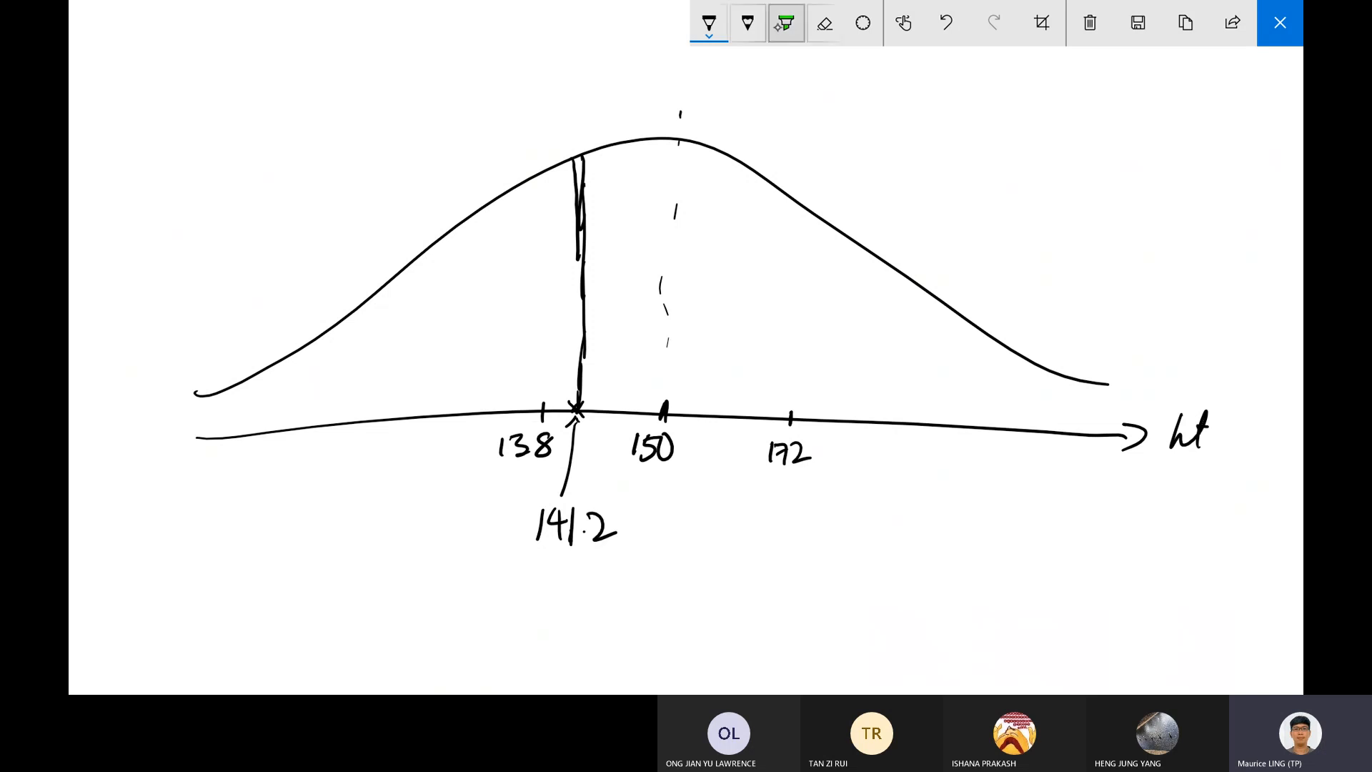
pyautogui.click(786, 23)
pyautogui.moveTo(201, 435)
pyautogui.mouseDown()
pyautogui.moveTo(404, 275)
pyautogui.moveTo(442, 336)
pyautogui.moveTo(520, 214)
pyautogui.moveTo(550, 329)
pyautogui.moveTo(571, 200)
pyautogui.moveTo(570, 375)
pyautogui.mouseUp()
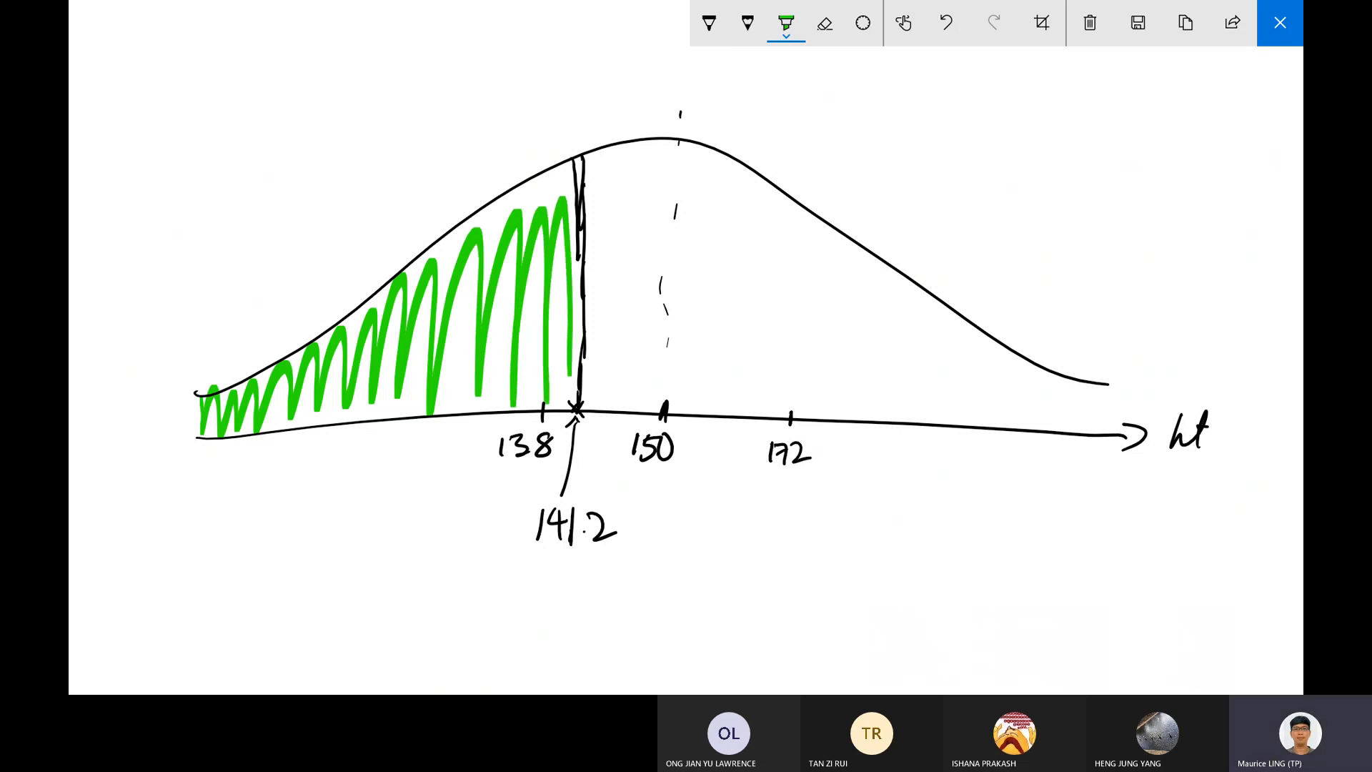
# Draw a black arrow pointing to the green lower-tail area and label it 0.3446, checking the probability in the workbook.
pyautogui.click(709, 23)
pyautogui.moveTo(339, 270); pyautogui.dragTo(372, 256)
pyautogui.moveTo(305, 160); pyautogui.dragTo(368, 300)
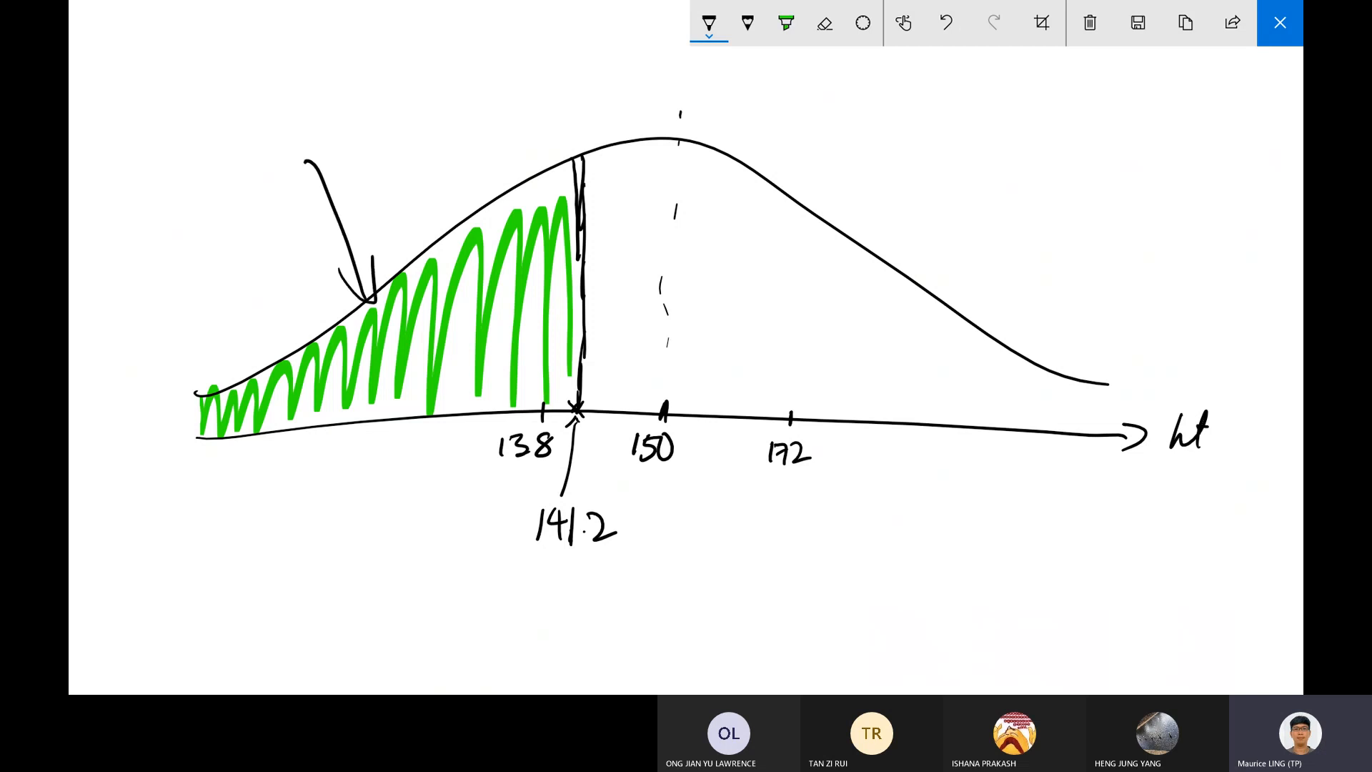
pyautogui.moveTo(241, 112); pyautogui.dragTo(240, 114)
pyautogui.click(257, 128)
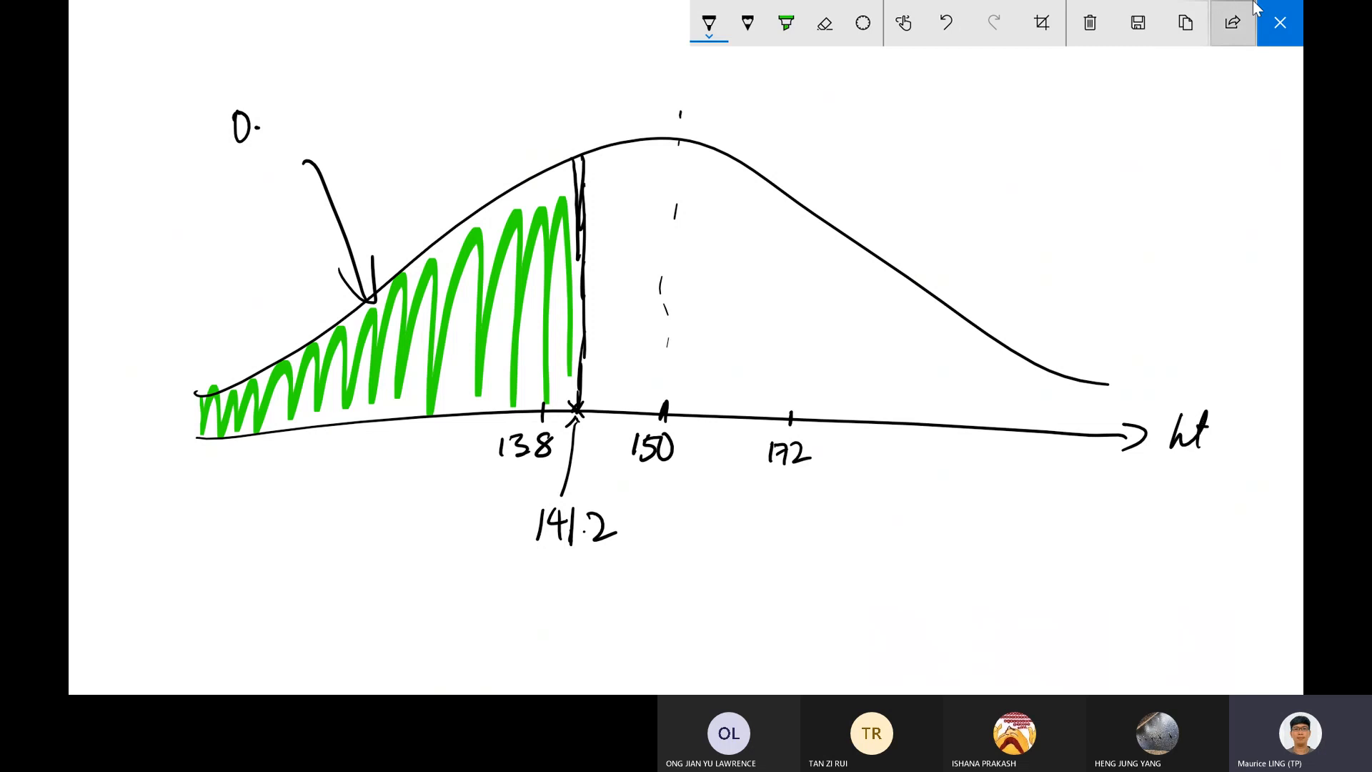
pyautogui.click(1279, 23)
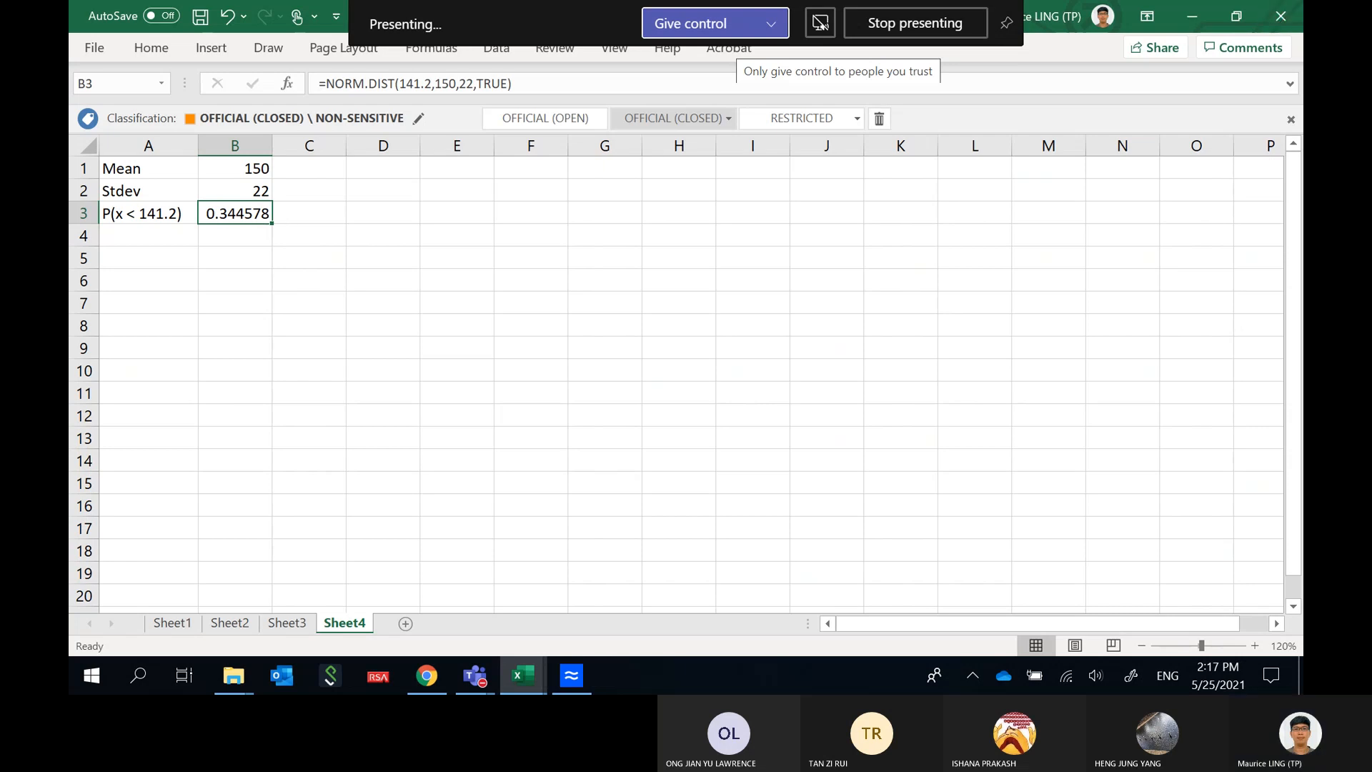
pyautogui.press('super+w')
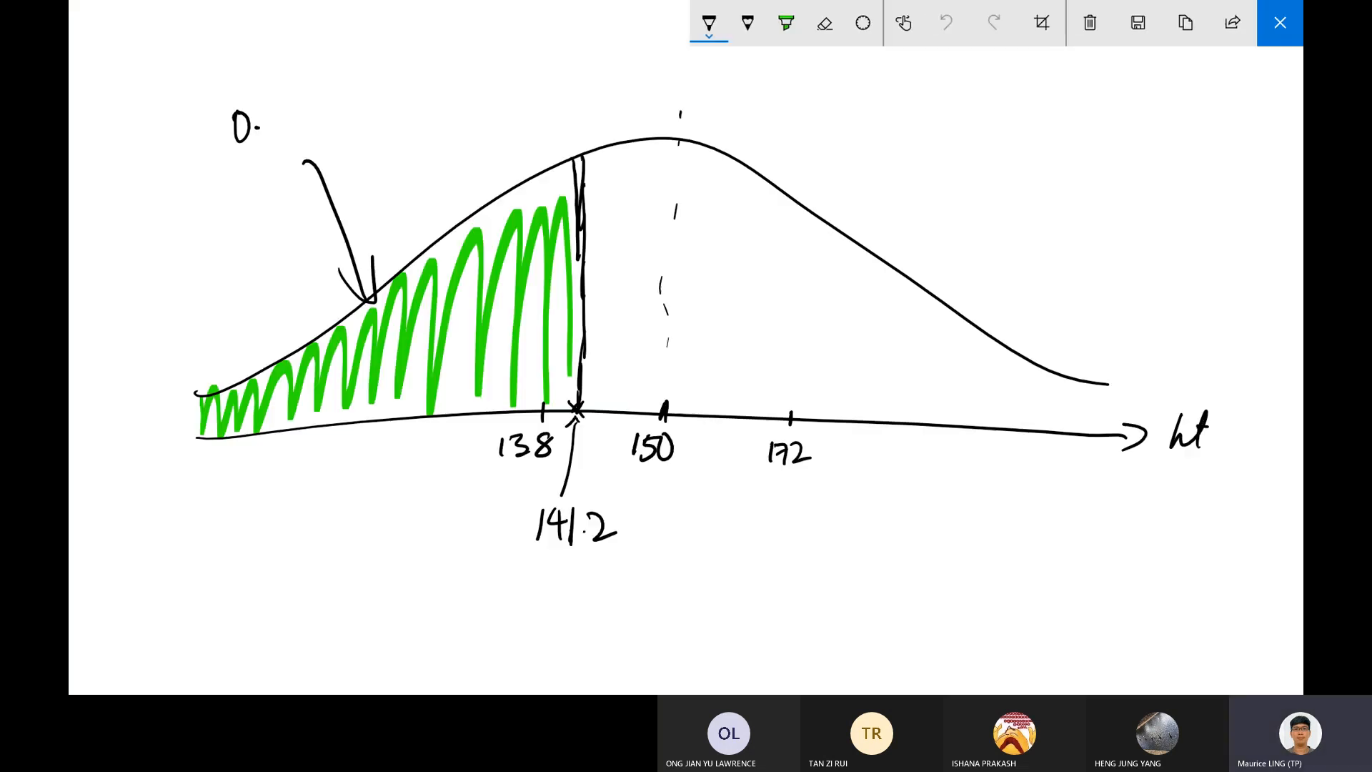
pyautogui.moveTo(266, 106)
pyautogui.mouseDown()
pyautogui.moveTo(271, 130)
pyautogui.moveTo(339, 106)
pyautogui.moveTo(324, 123)
pyautogui.mouseUp()
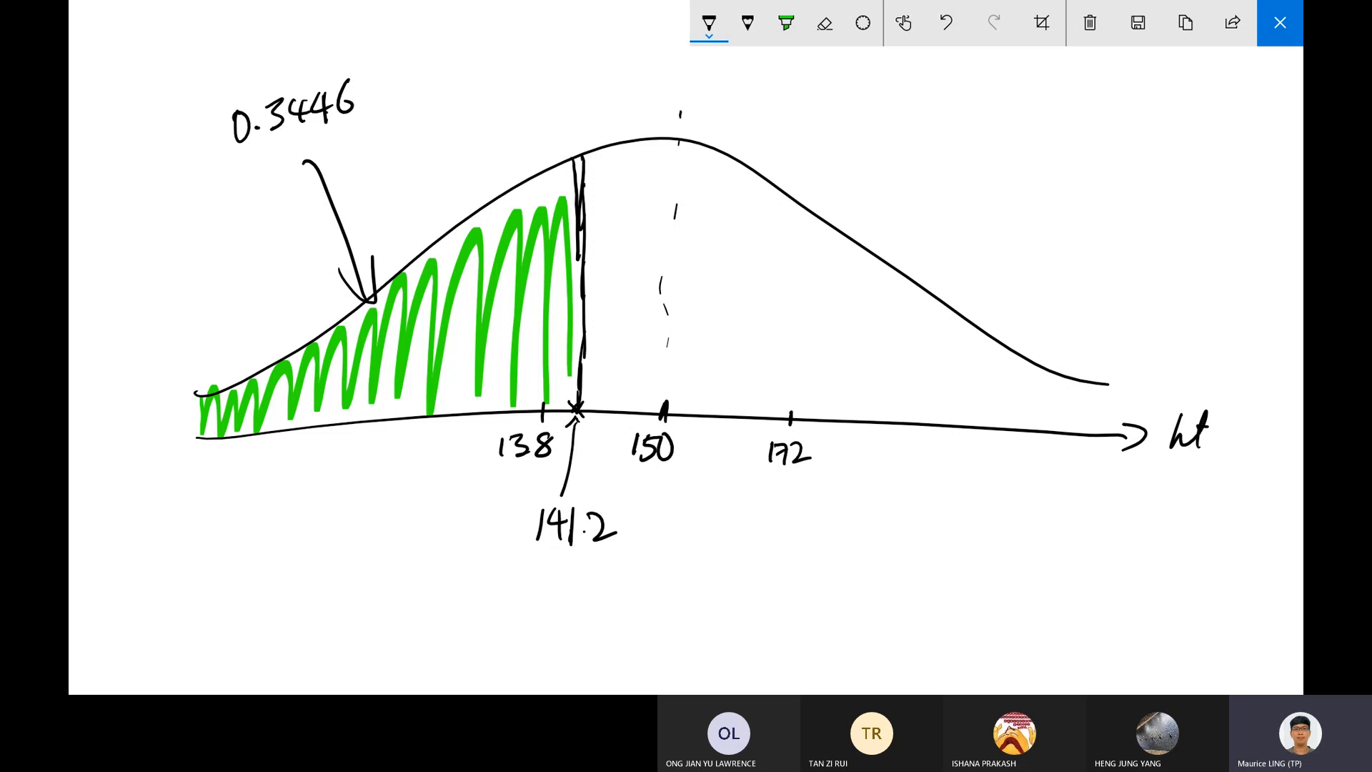
# Correct the lower tick label 138 to 128 by erasing and rewriting its middle digit, then return to the workbook.
pyautogui.click(825, 23)
pyautogui.moveTo(525, 451); pyautogui.dragTo(518, 439)
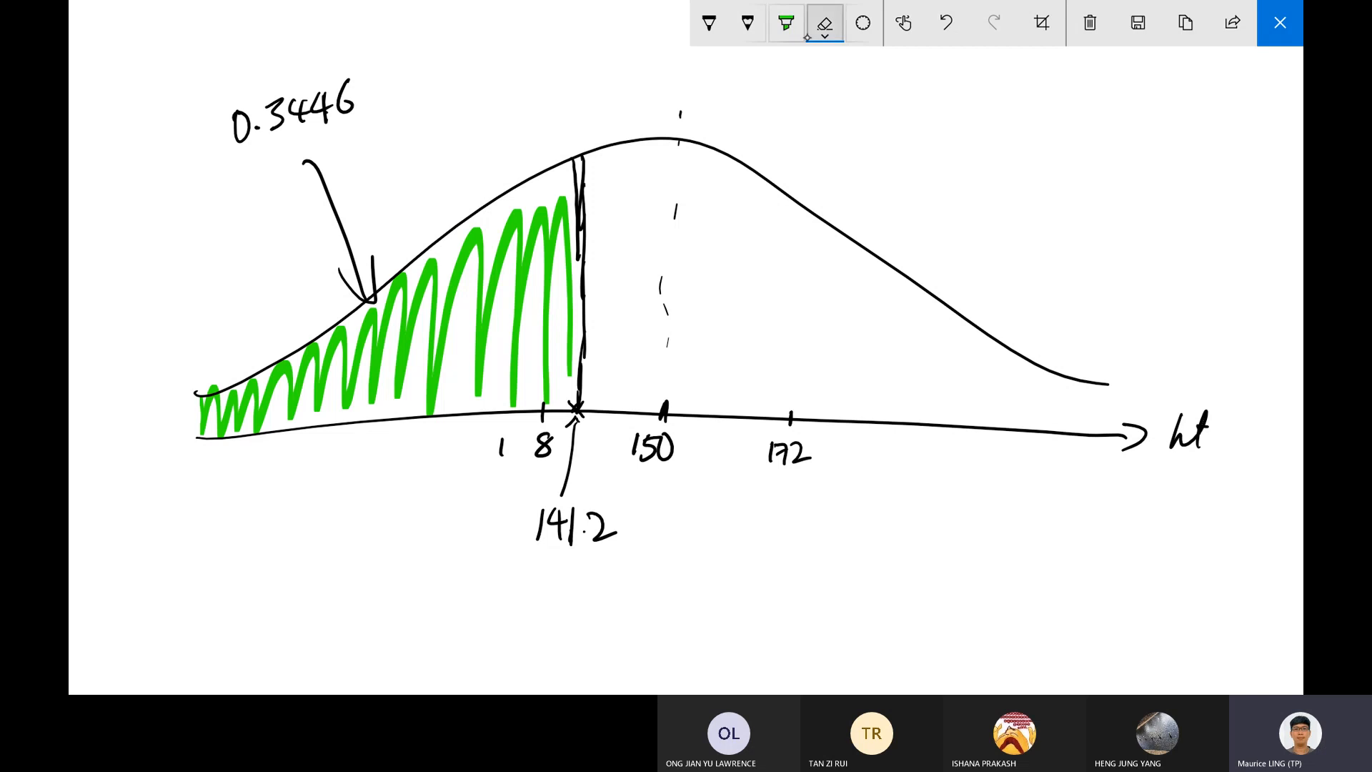
pyautogui.click(709, 23)
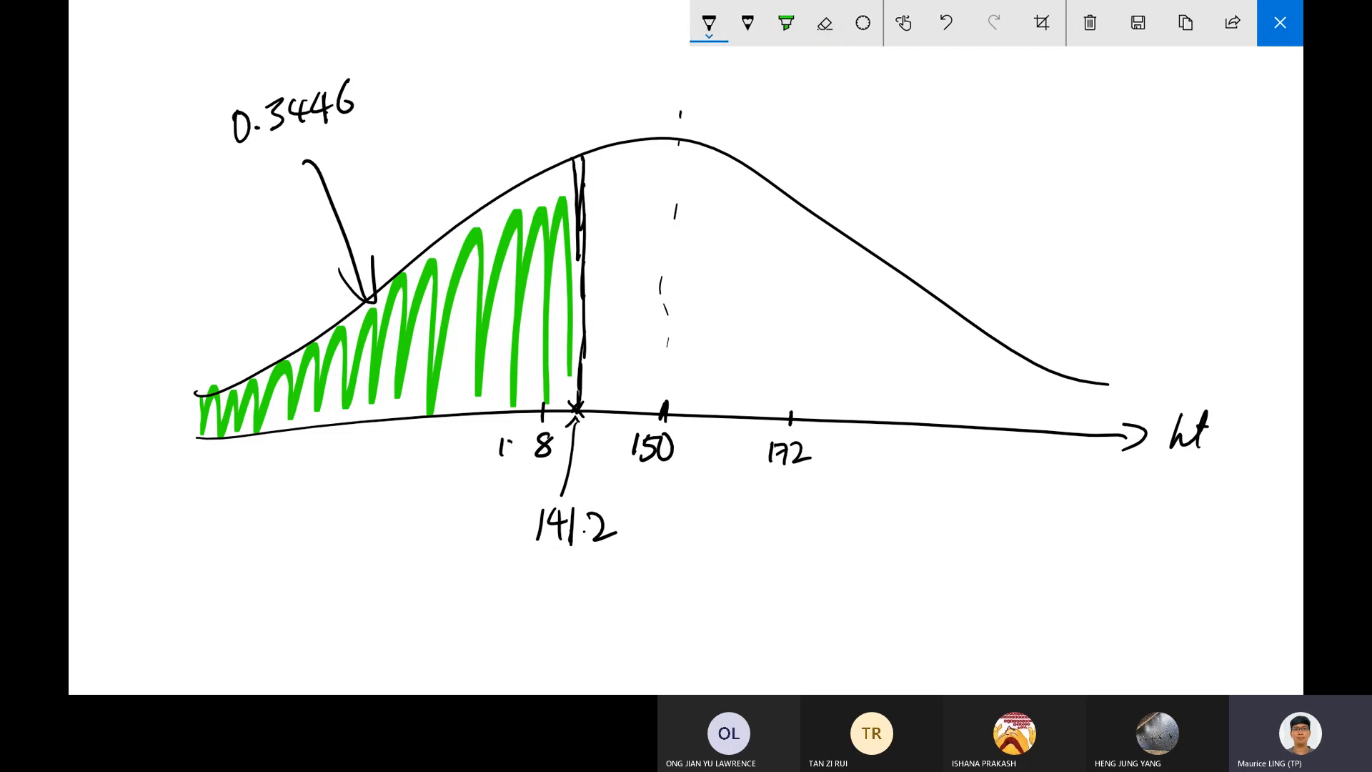
pyautogui.moveTo(509, 442); pyautogui.dragTo(523, 454)
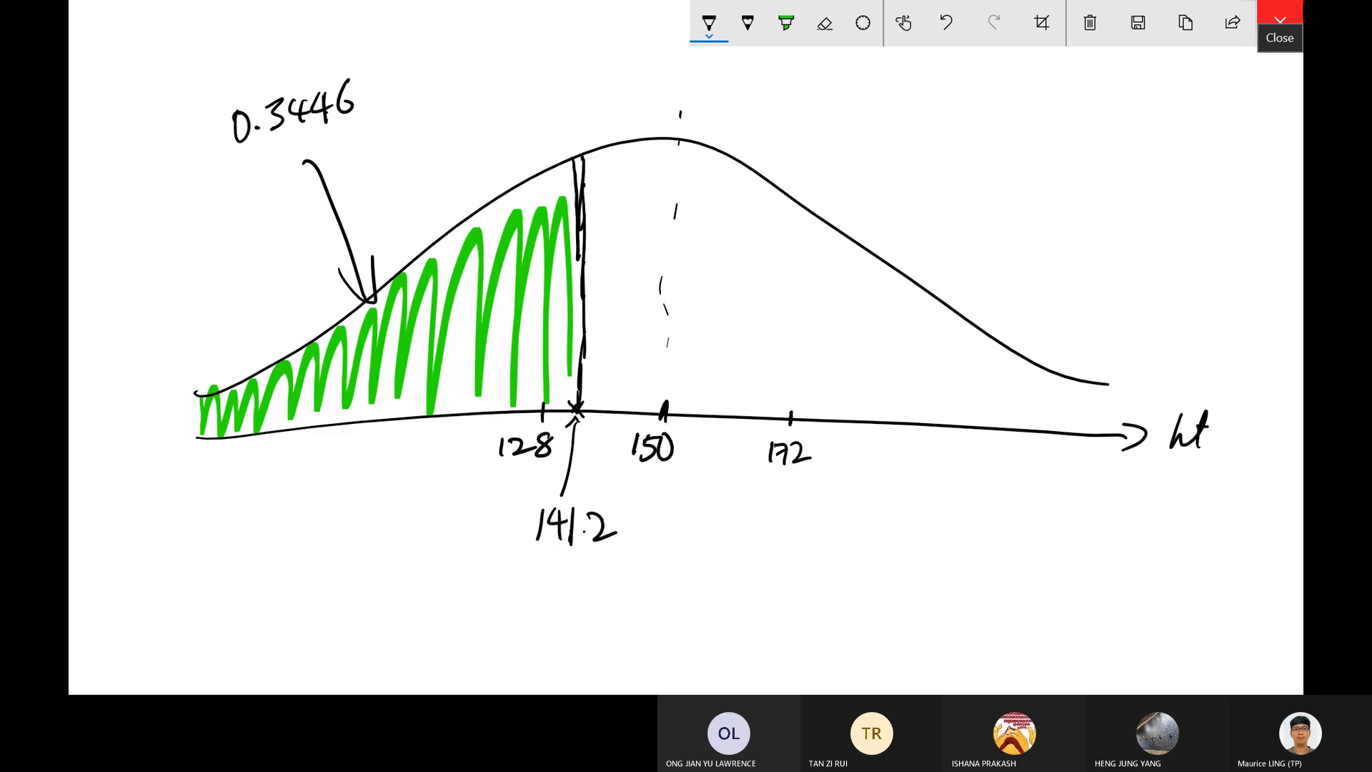
pyautogui.click(1274, 26)
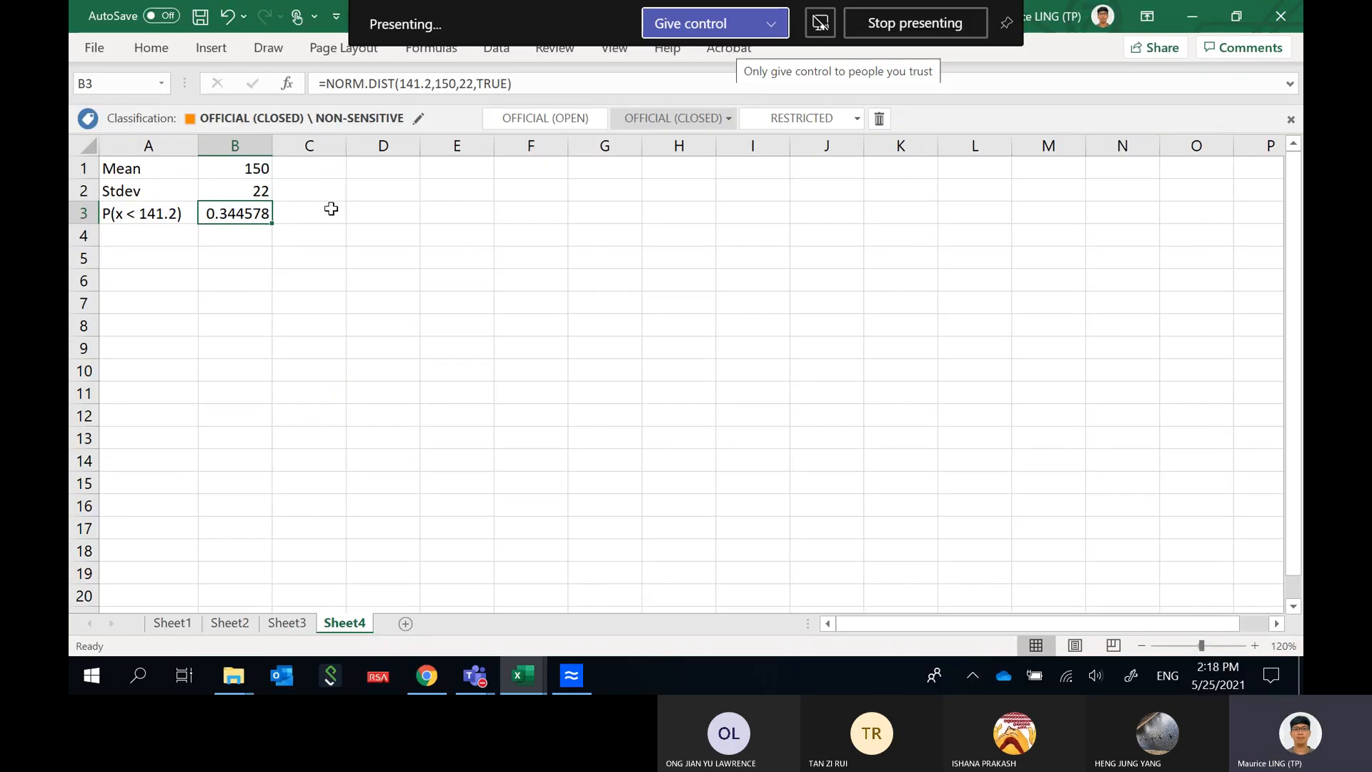
# Enter the label "P(x < 166)" in cell A4 below the existing probability label.
pyautogui.click(169, 237)
pyautogui.write('P')
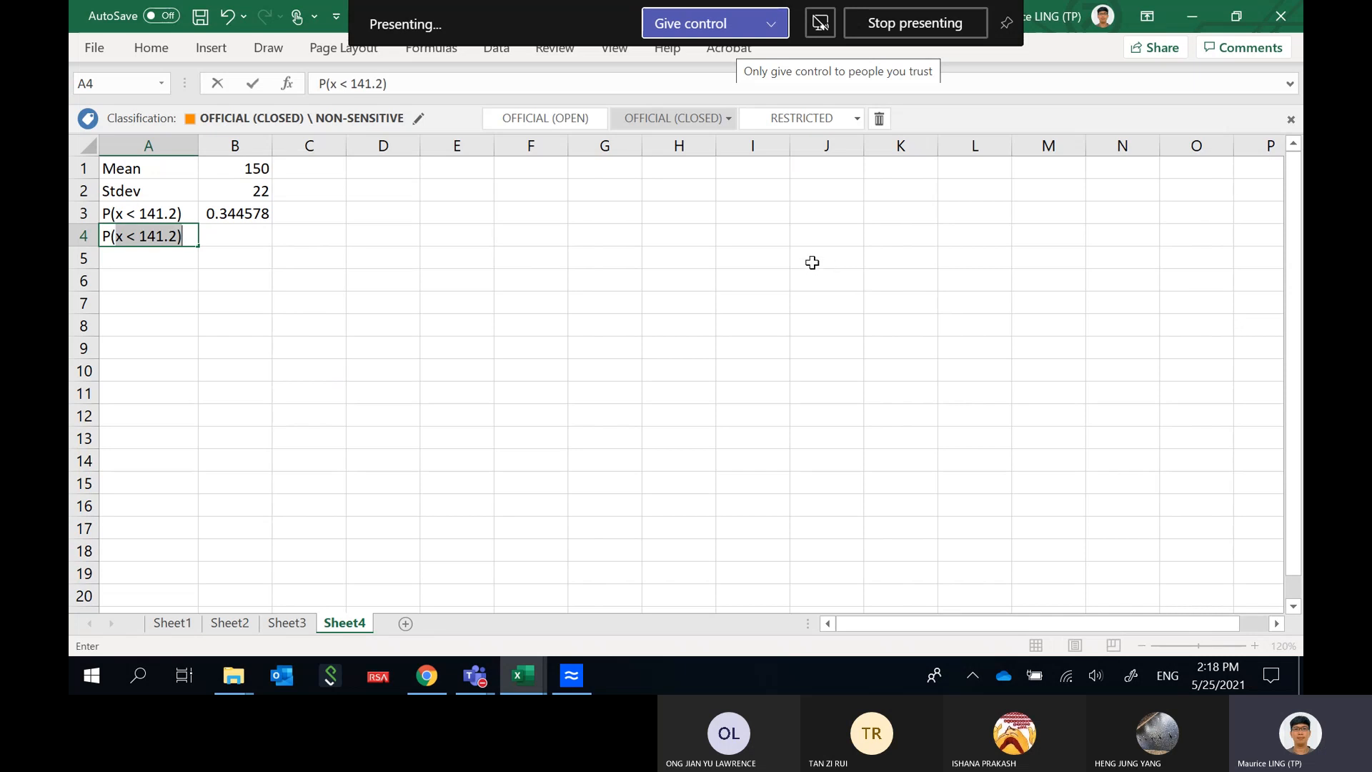
pyautogui.write('(x <')
pyautogui.press('BackSpace')
pyautogui.press('BackSpace')
pyautogui.write('166)')
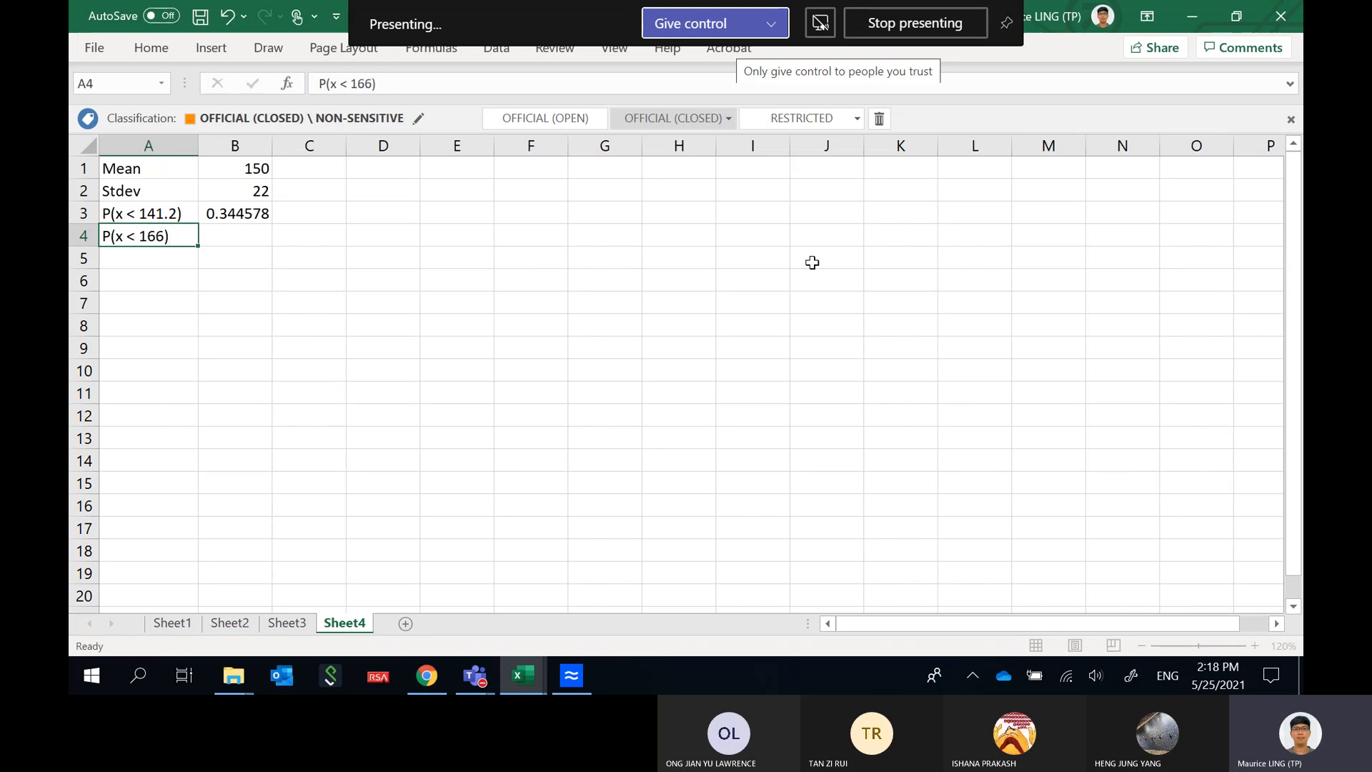
pyautogui.press('Tab')
# Calculate the cumulative probability in cell B4 with =norm.dist(166,150,22,True).
pyautogui.write('=')
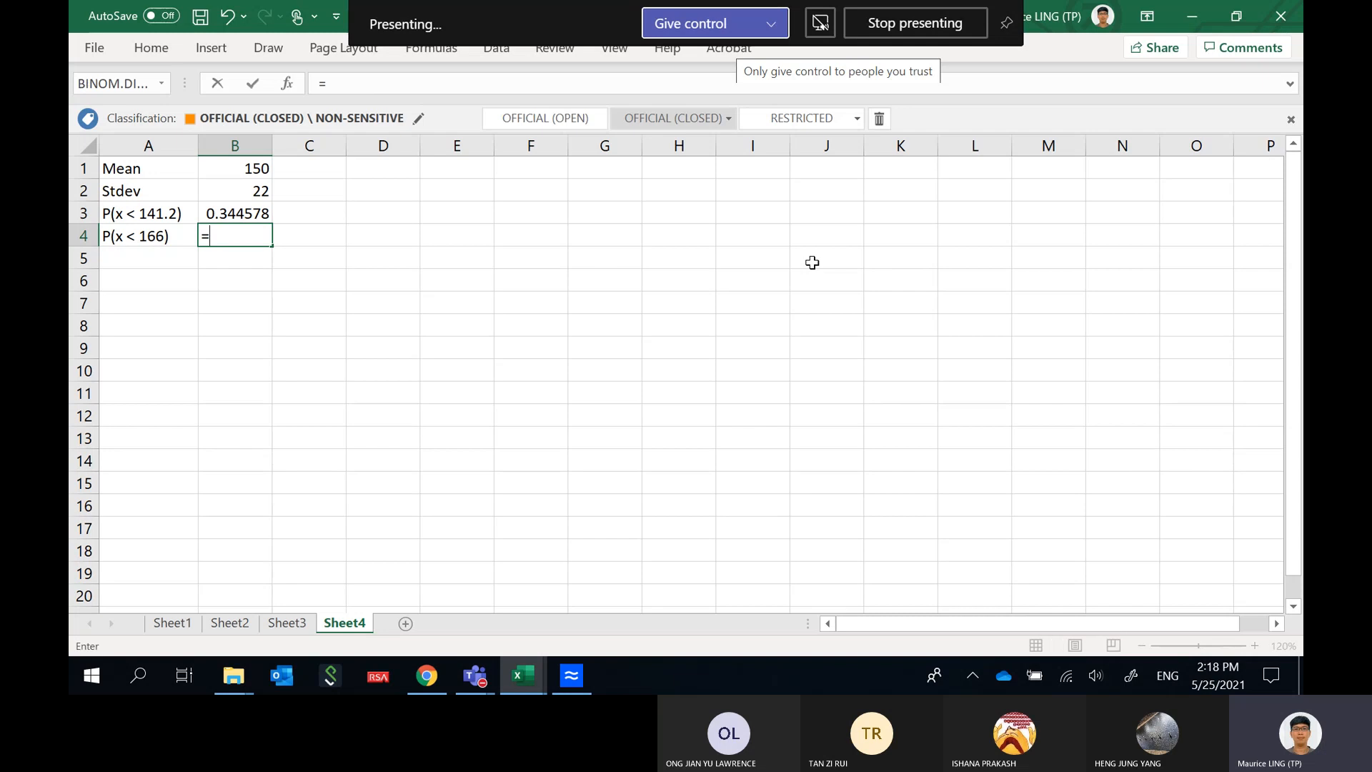
pyautogui.write('norm.')
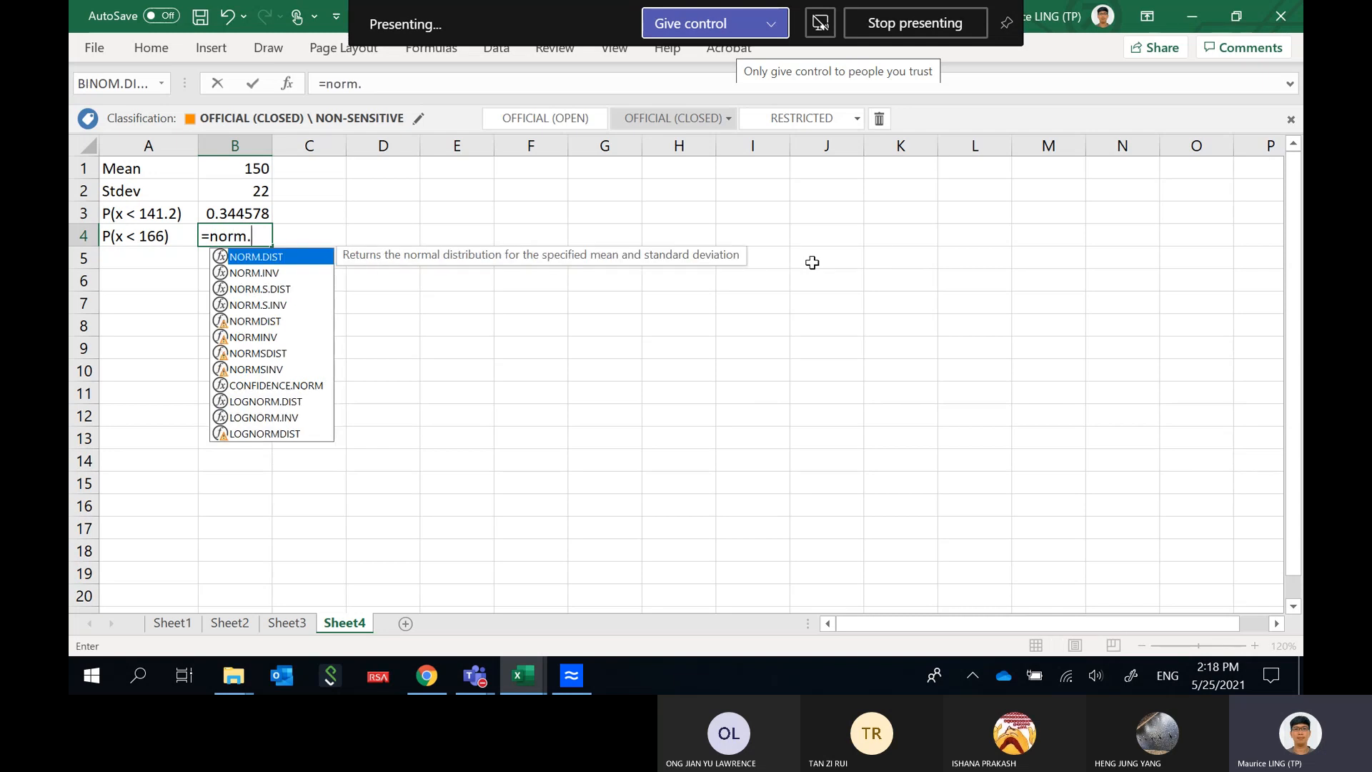
pyautogui.write('dist(')
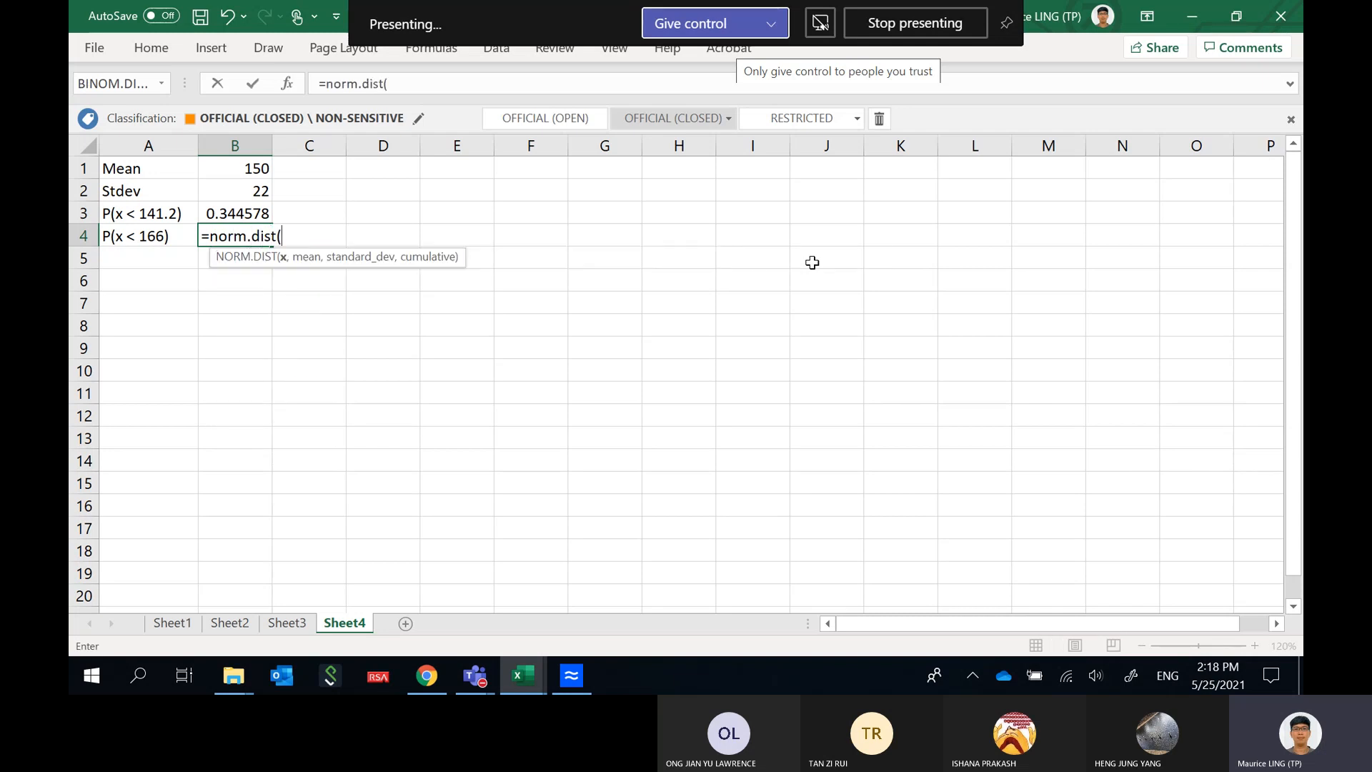
pyautogui.write('166,')
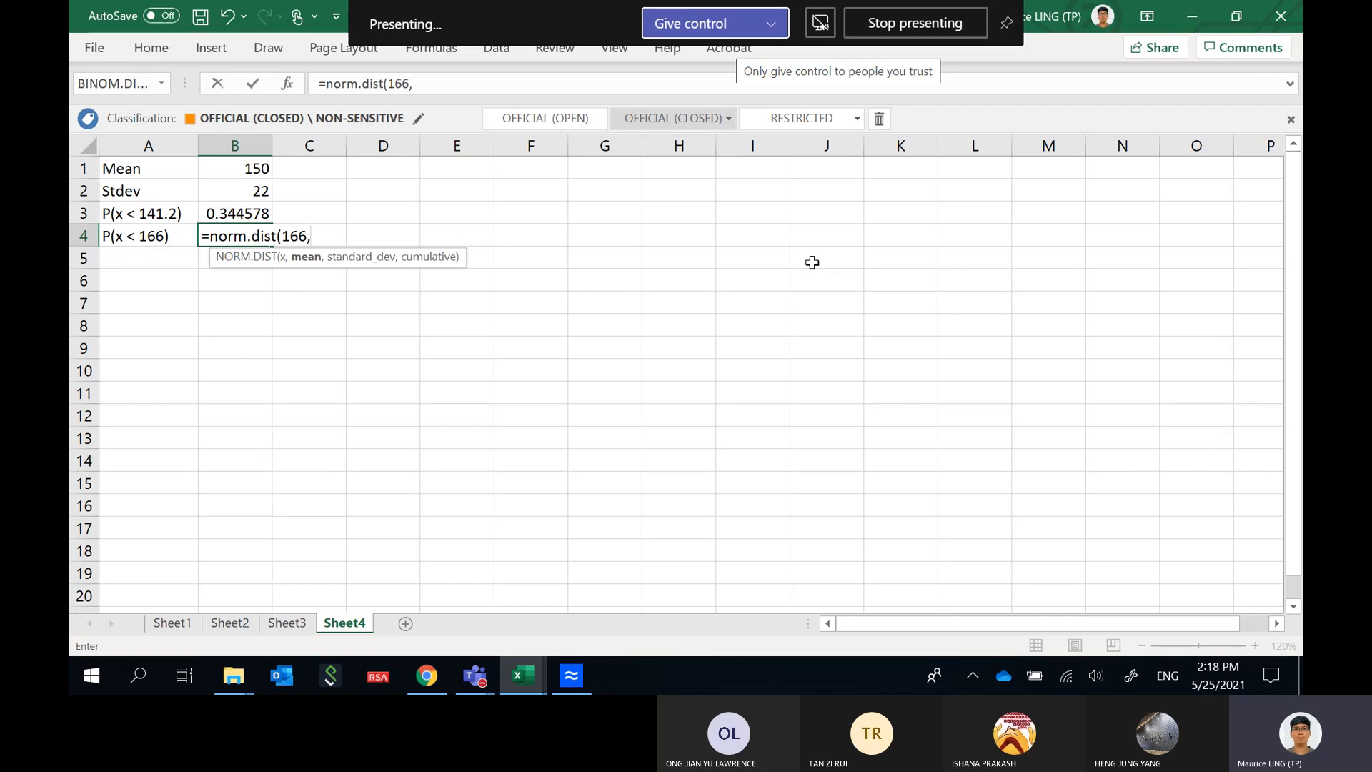
pyautogui.write('150,22')
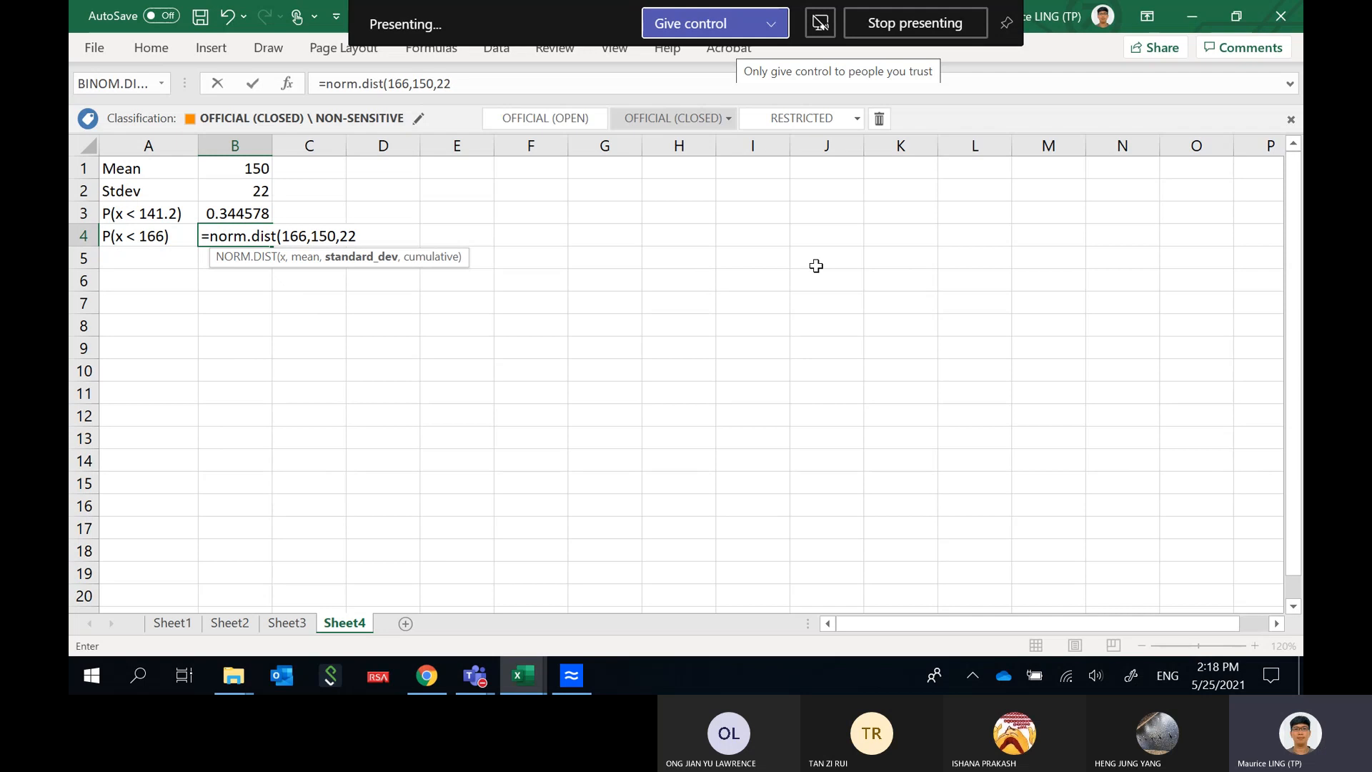
pyautogui.write(',T')
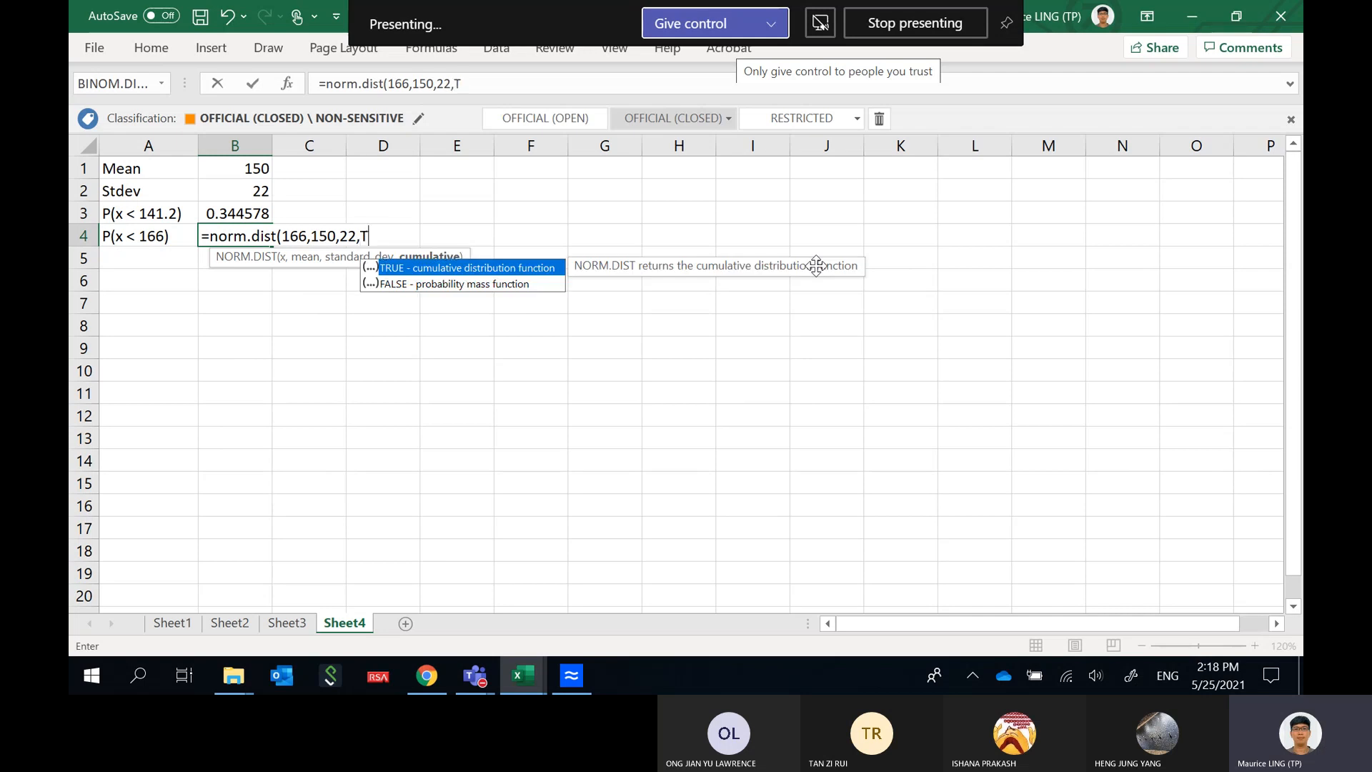
pyautogui.write('rue)')
pyautogui.hotkey('ctrl', 'Return')
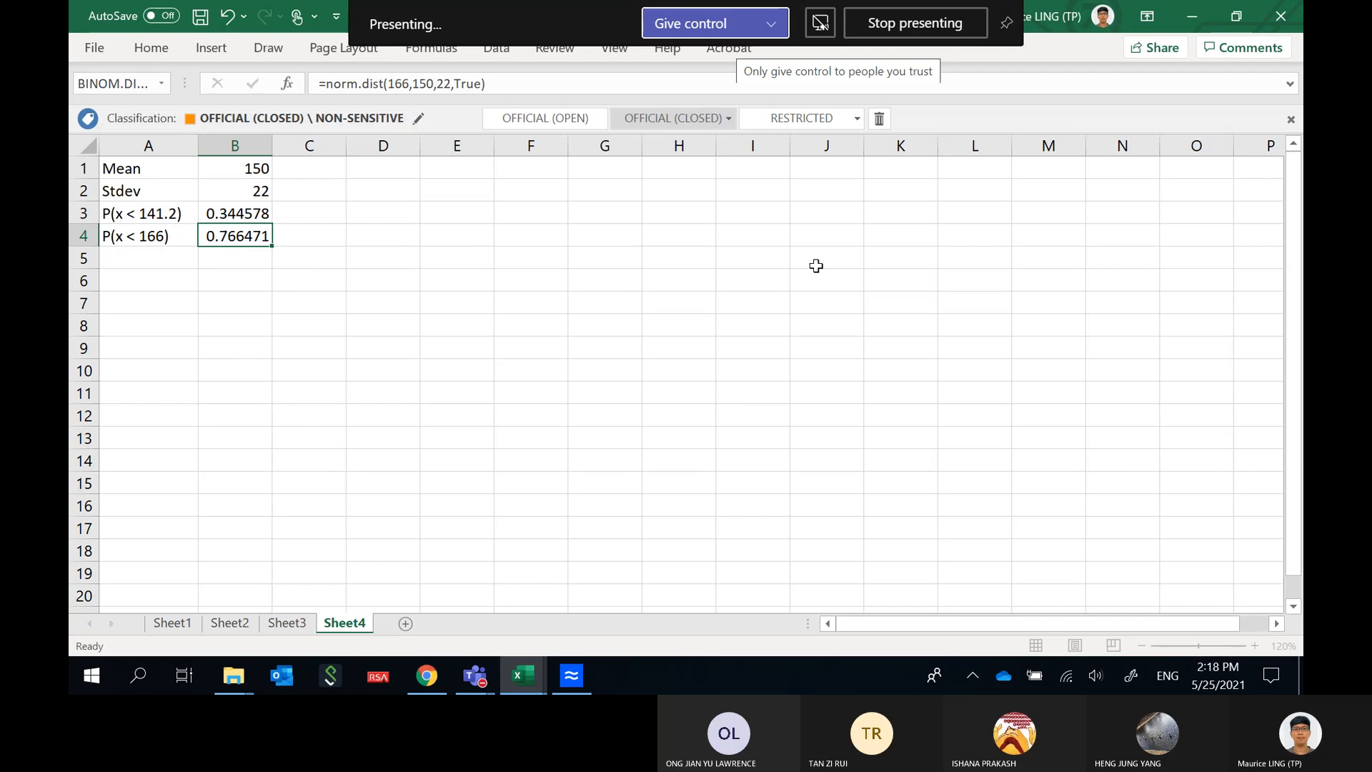
pyautogui.press('Down')
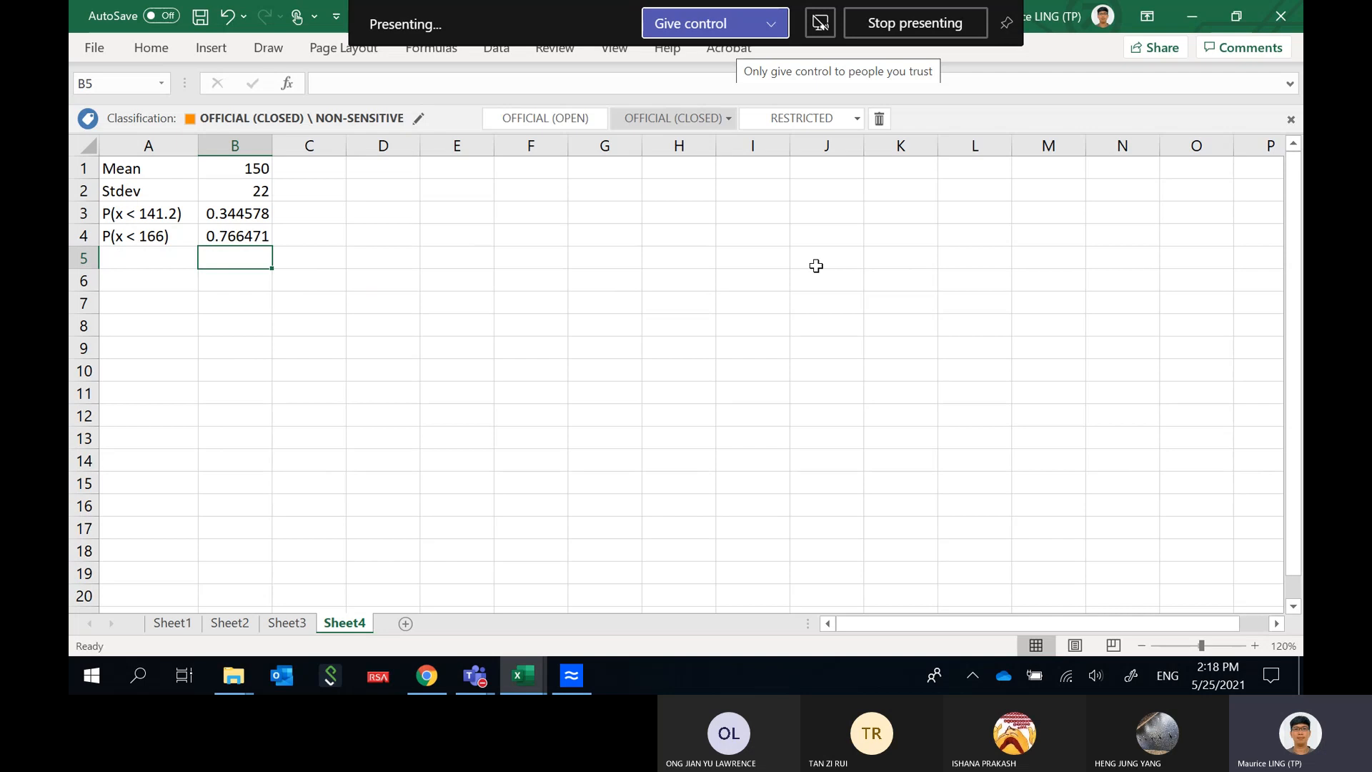
# Return to the ink canvas and draw a vertical line between 150 and 172, labelled 166 with an arrow below the axis.
pyautogui.click(1192, 16)
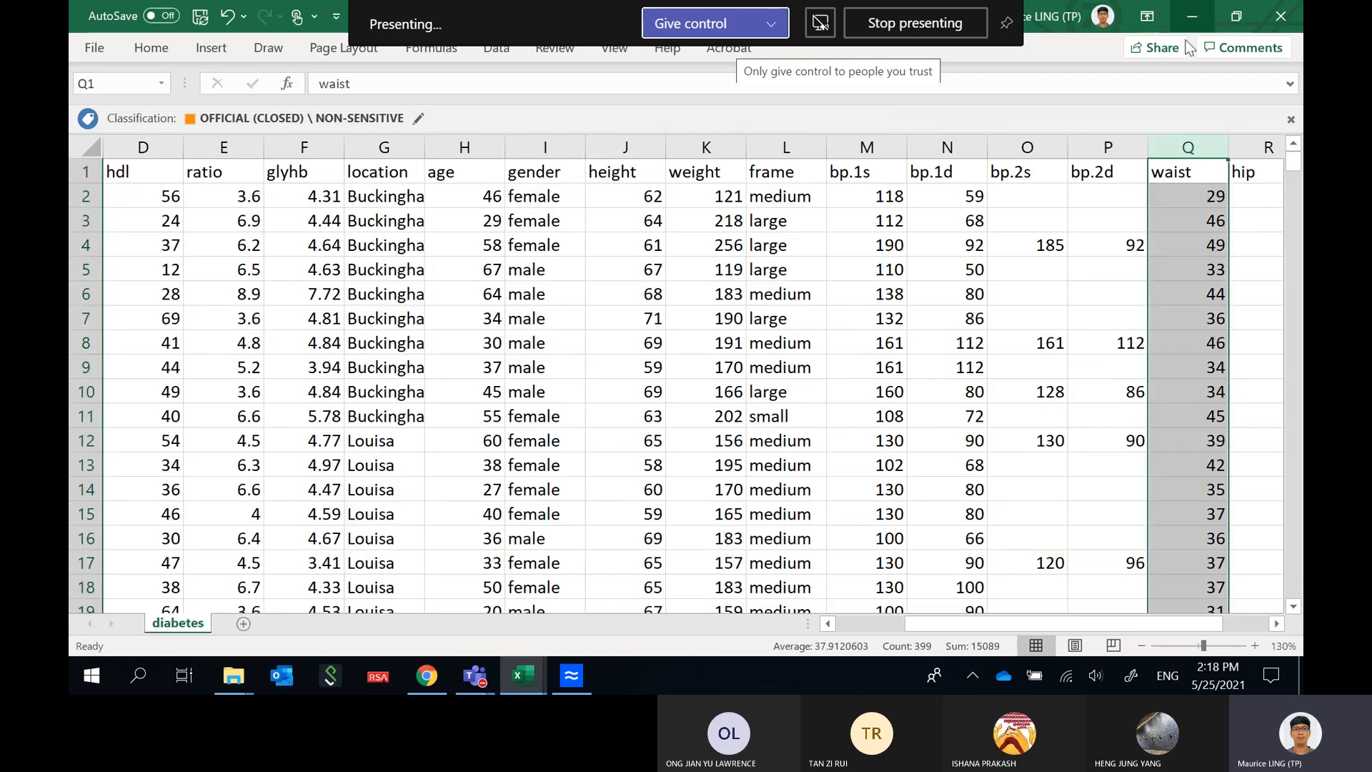
pyautogui.click(1200, 13)
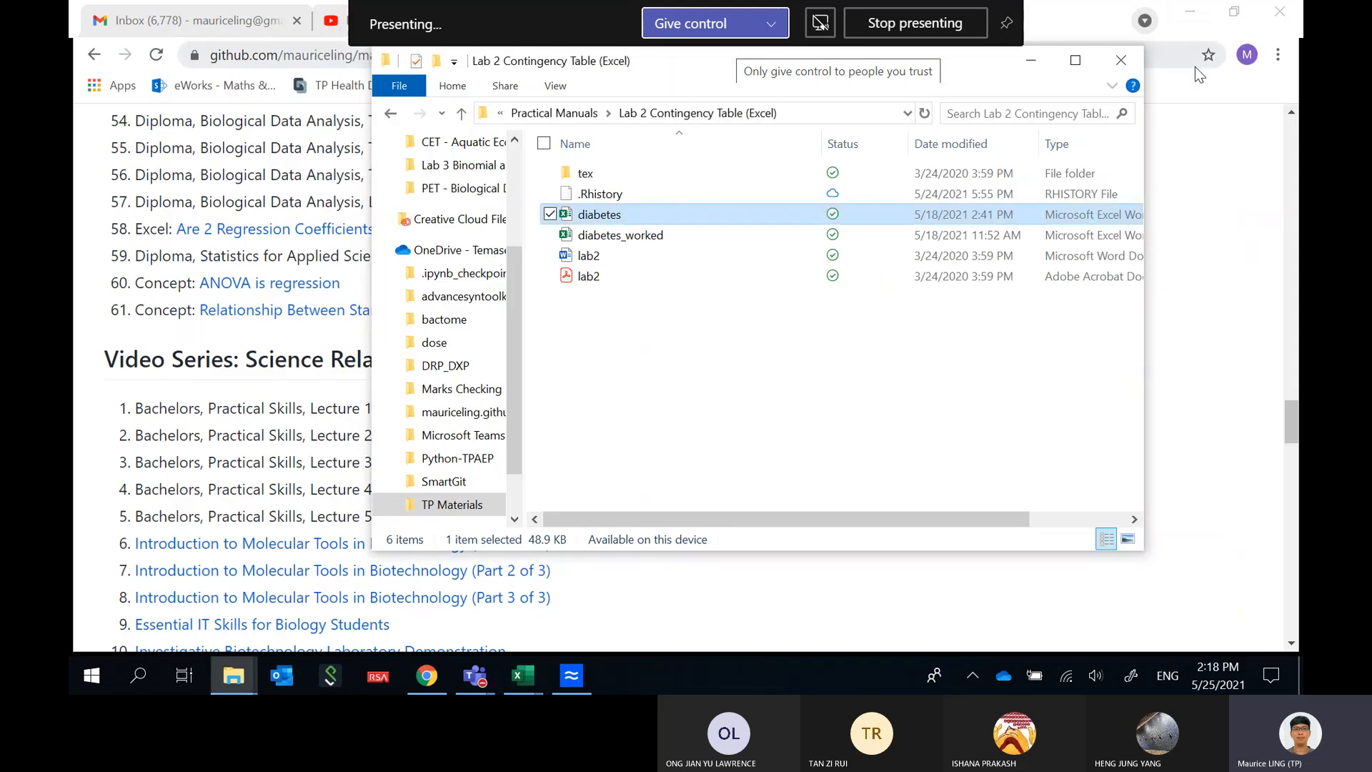
pyautogui.press('super+w')
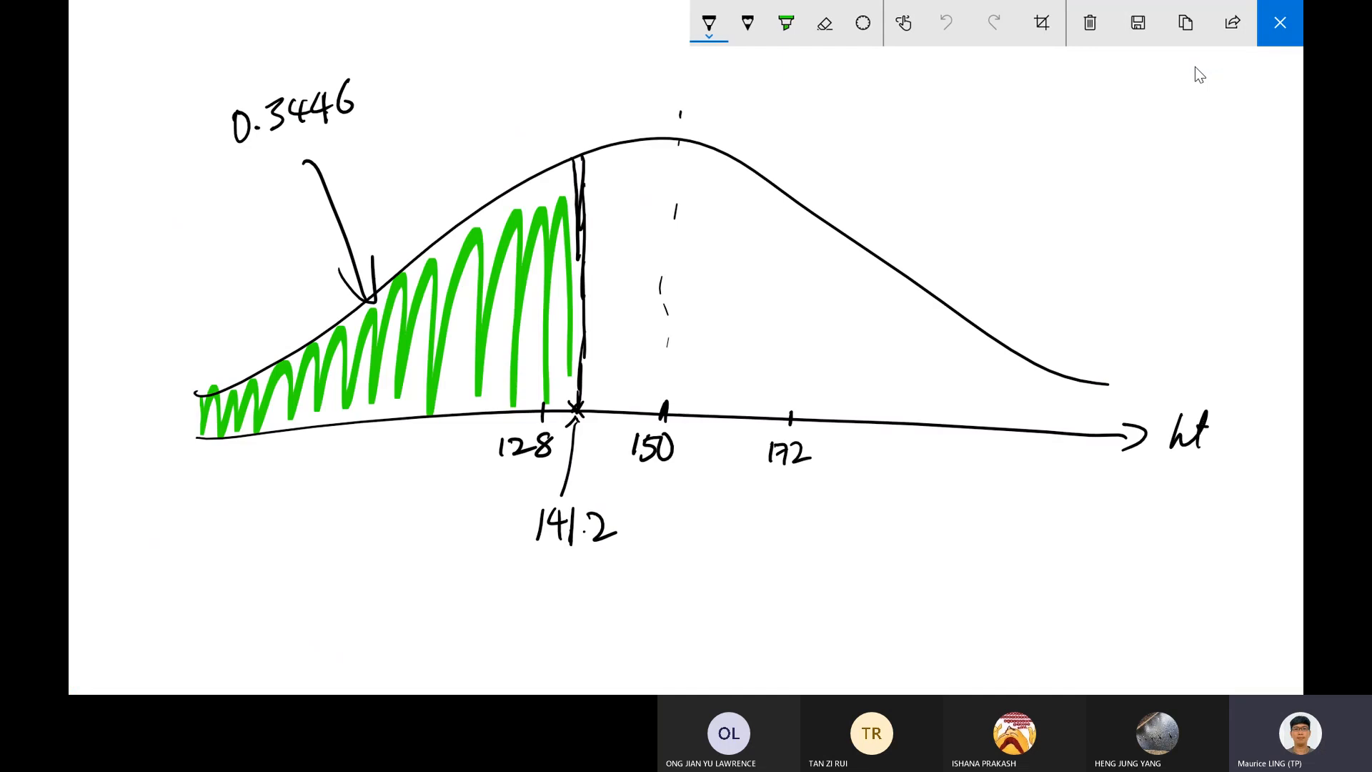
pyautogui.moveTo(765, 175)
pyautogui.mouseDown()
pyautogui.moveTo(757, 429)
pyautogui.moveTo(732, 532)
pyautogui.moveTo(745, 520)
pyautogui.mouseUp()
pyautogui.moveTo(768, 500); pyautogui.dragTo(764, 520)
# Change the highlighter colour to pink and shade the area under the curve from the lower tail up to 166.
pyautogui.click(786, 24)
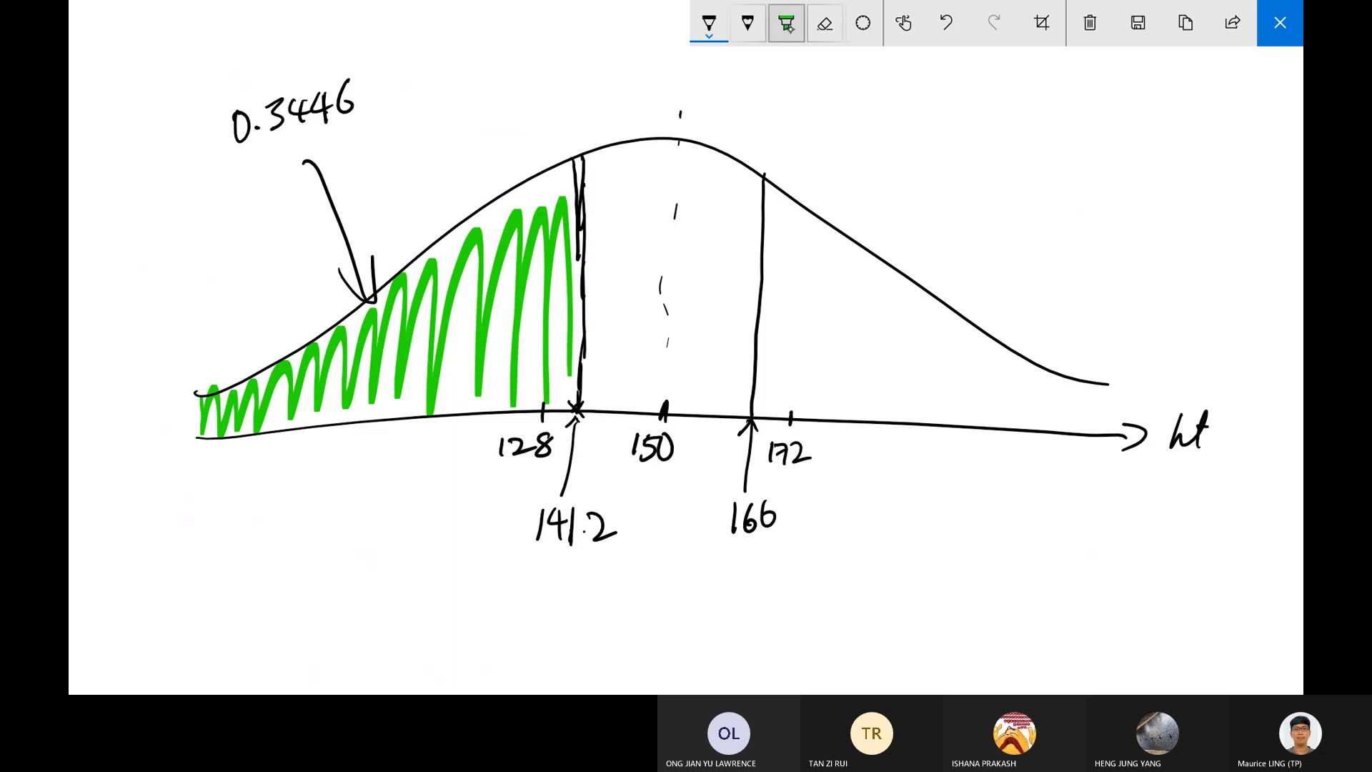
pyautogui.click(786, 24)
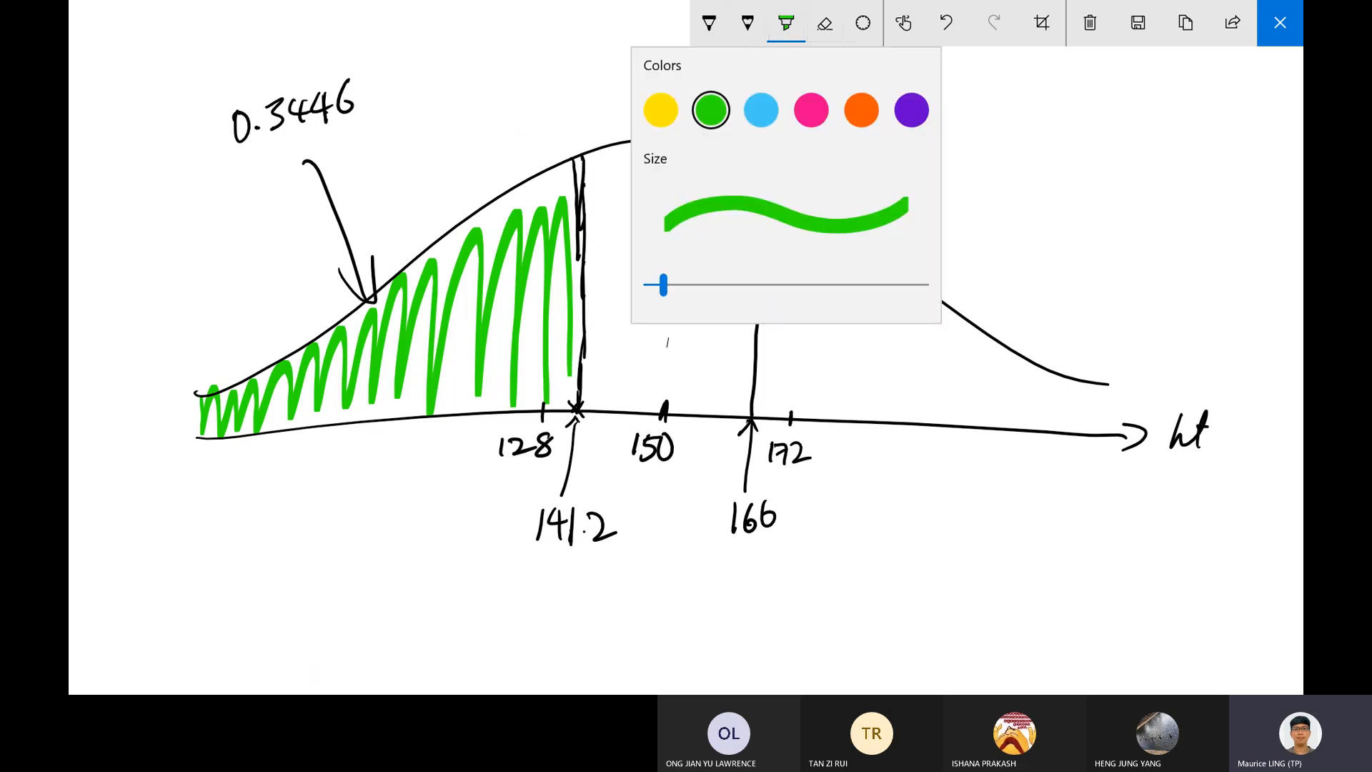
pyautogui.click(811, 110)
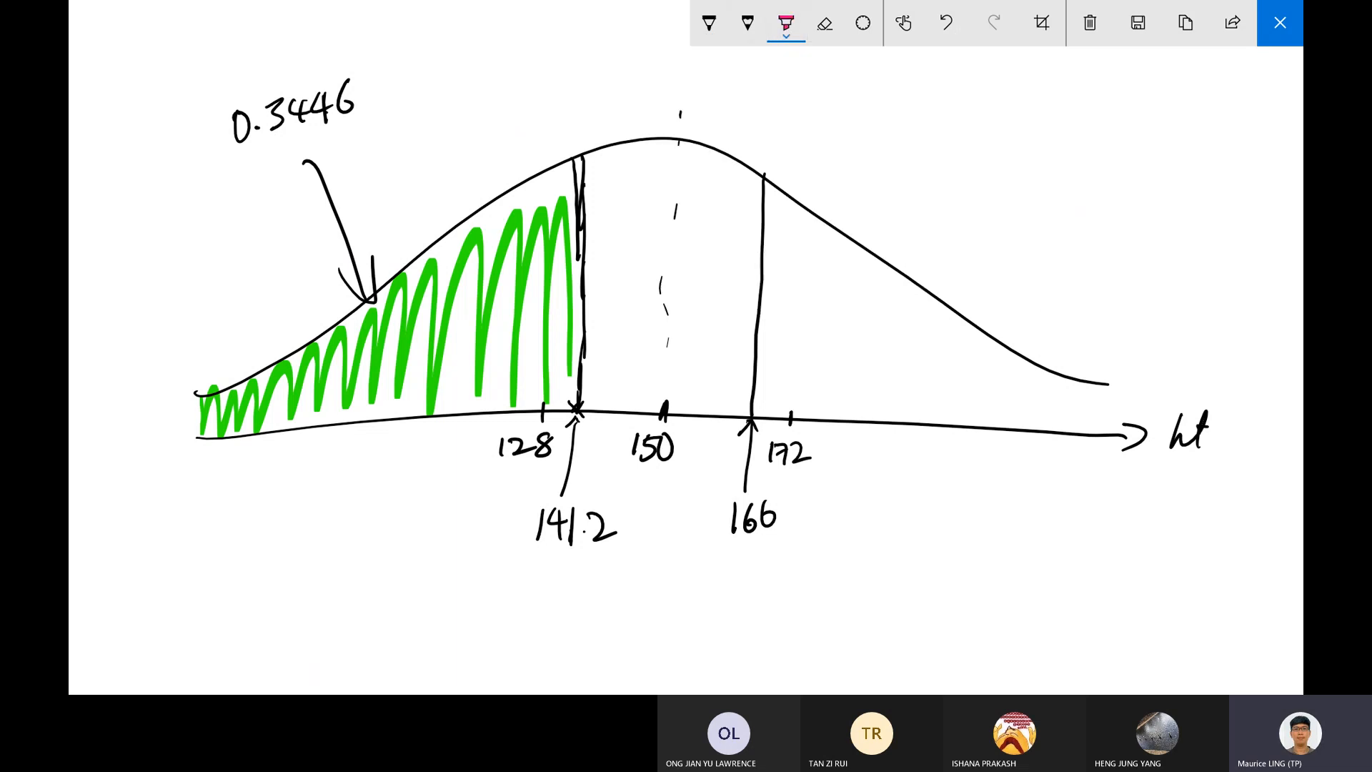
pyautogui.moveTo(200, 409)
pyautogui.mouseDown()
pyautogui.moveTo(206, 394)
pyautogui.moveTo(270, 383)
pyautogui.moveTo(483, 215)
pyautogui.moveTo(609, 301)
pyautogui.moveTo(653, 183)
pyautogui.moveTo(705, 175)
pyautogui.moveTo(743, 214)
pyautogui.moveTo(752, 414)
pyautogui.mouseUp()
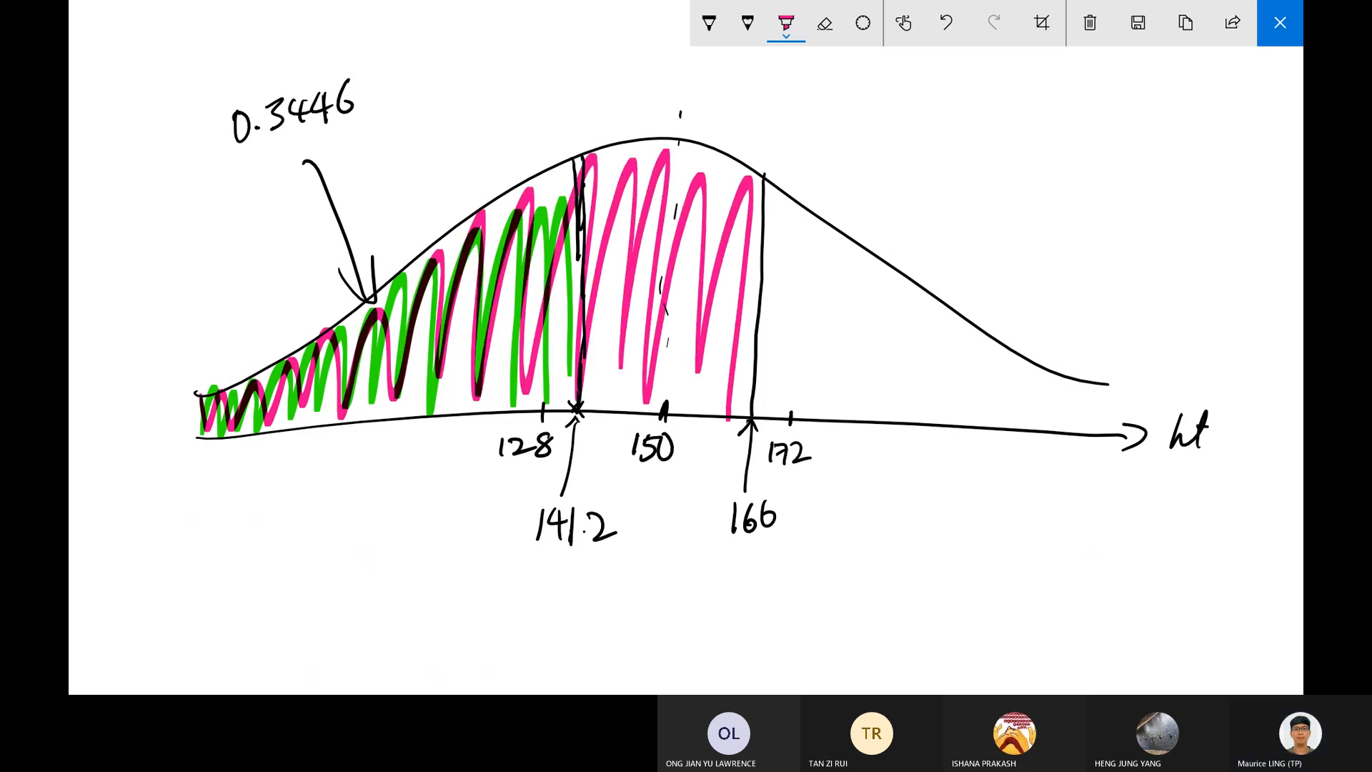
# Draw a black arrow to the pink-shaded area and write 0.766 beside it.
pyautogui.click(708, 23)
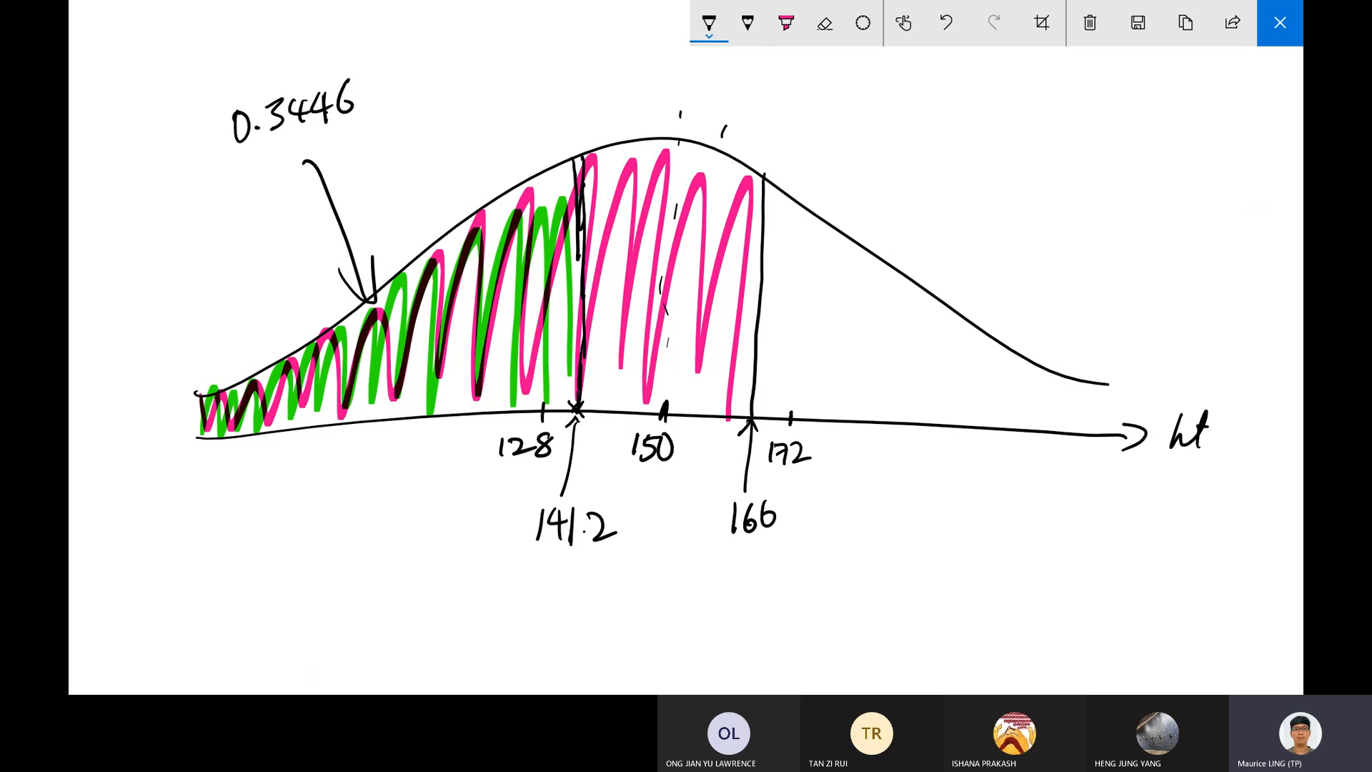
pyautogui.moveTo(722, 137); pyautogui.dragTo(736, 143)
pyautogui.moveTo(723, 137)
pyautogui.mouseDown()
pyautogui.moveTo(813, 108)
pyautogui.moveTo(814, 91)
pyautogui.moveTo(847, 113)
pyautogui.moveTo(849, 99)
pyautogui.mouseUp()
pyautogui.moveTo(854, 87)
pyautogui.mouseDown()
pyautogui.moveTo(869, 84)
pyautogui.moveTo(862, 102)
pyautogui.mouseUp()
pyautogui.moveTo(880, 85); pyautogui.dragTo(867, 102)
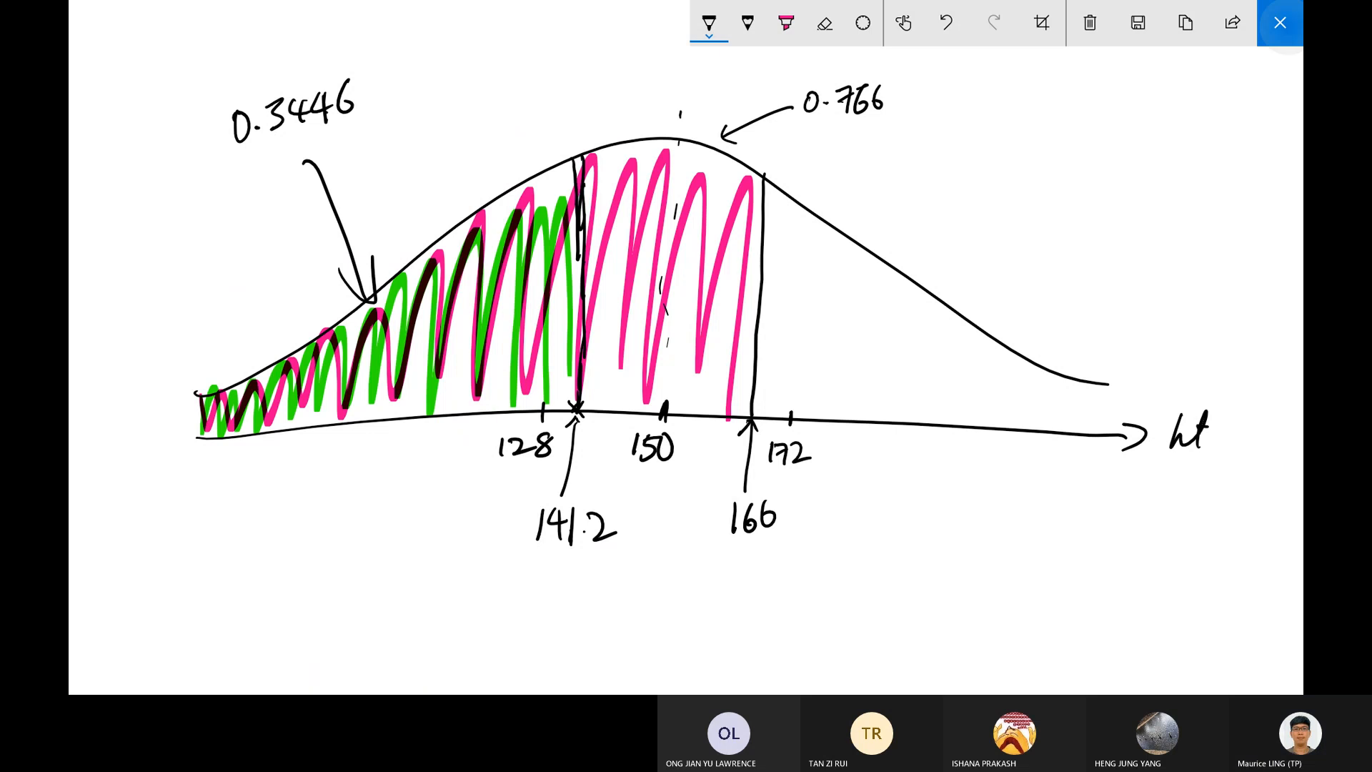
# Check P(x < 166) in the workbook and complete the pink area's label as 0.7665 on the ink canvas.
pyautogui.click(1279, 23)
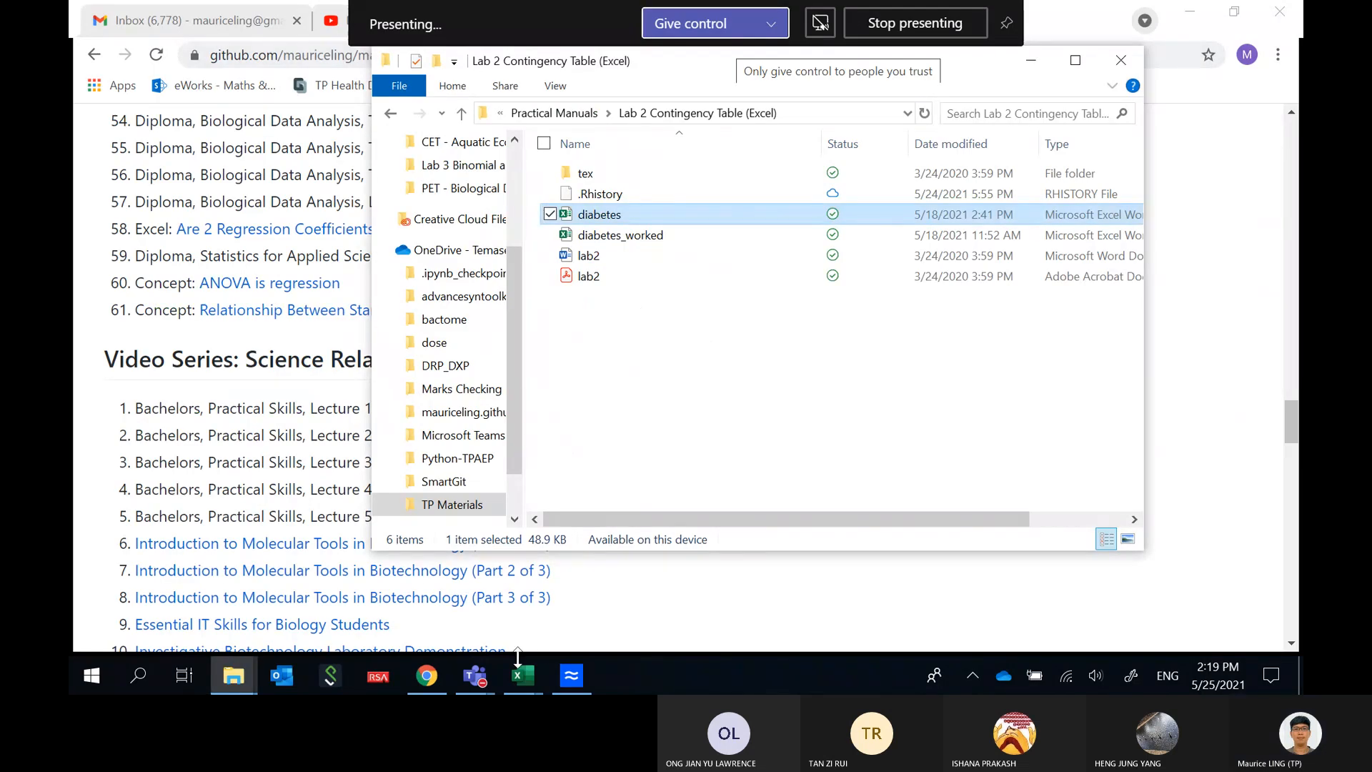
pyautogui.moveTo(523, 676)
pyautogui.click(676, 557)
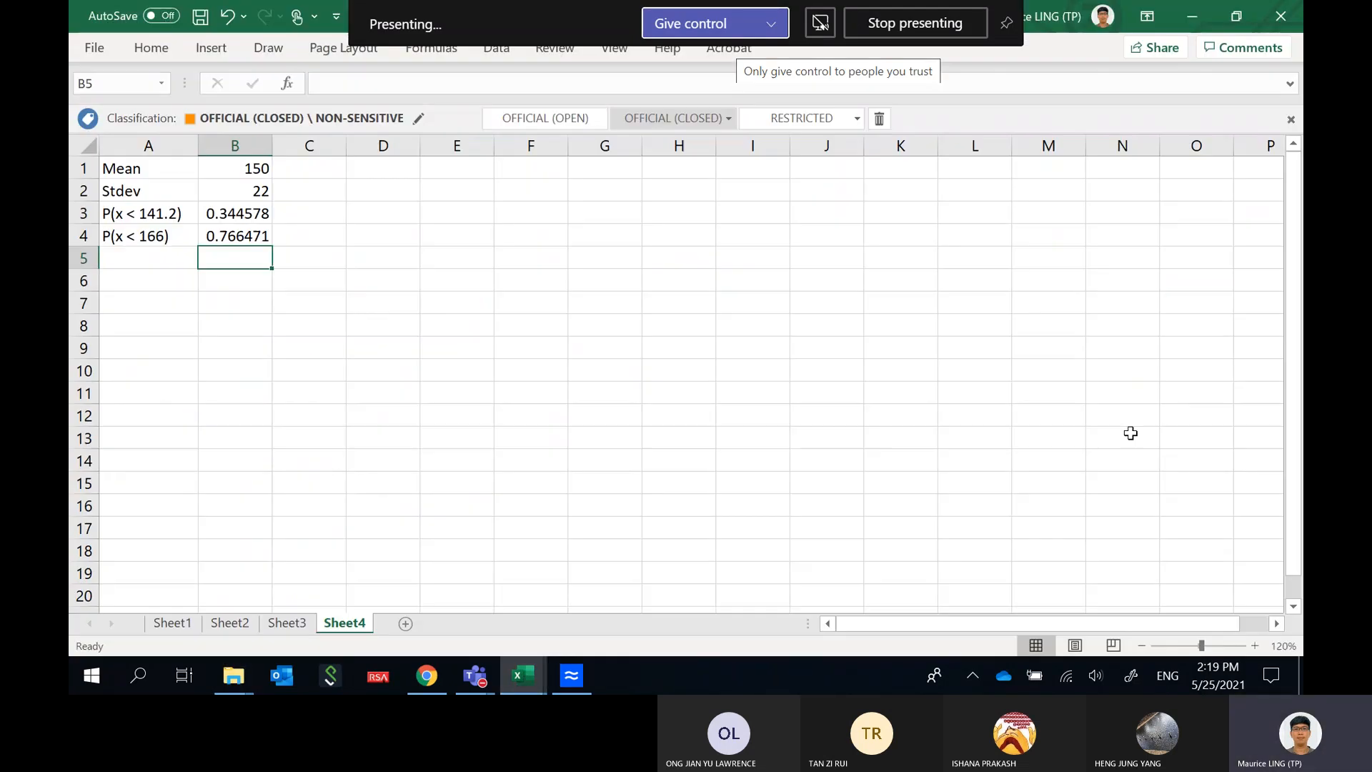
pyautogui.press('super+w')
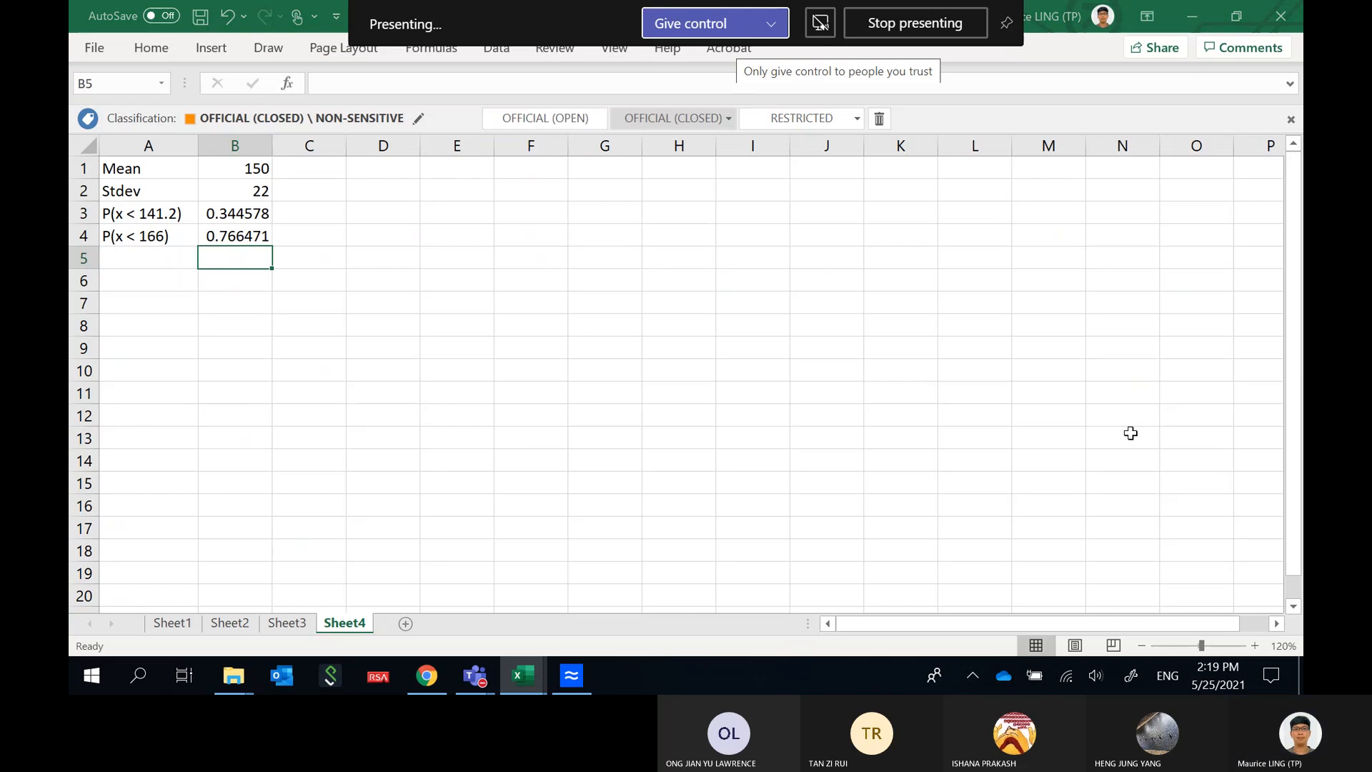
pyautogui.moveTo(890, 93); pyautogui.dragTo(908, 89)
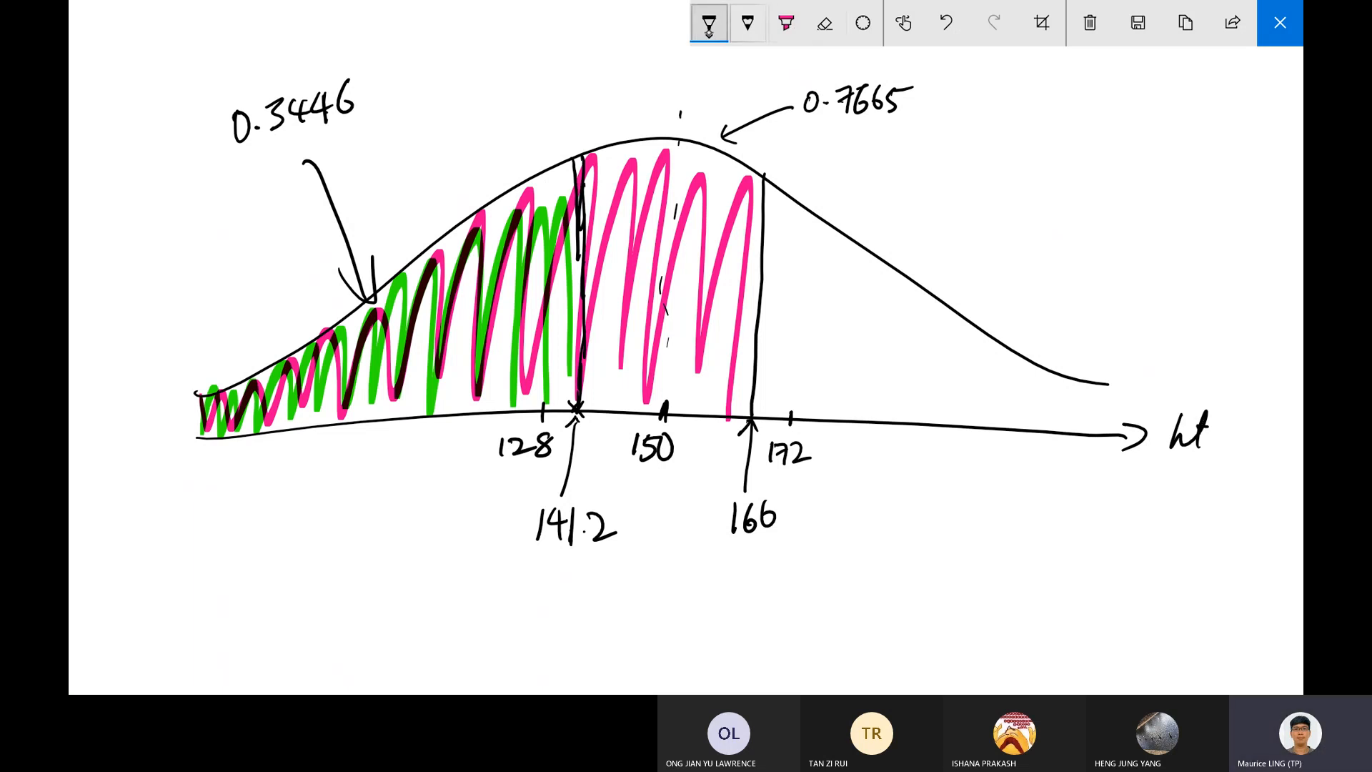
# Draw a double-headed black arrow below the axis spanning from 141.2 to 166.
pyautogui.click(709, 23)
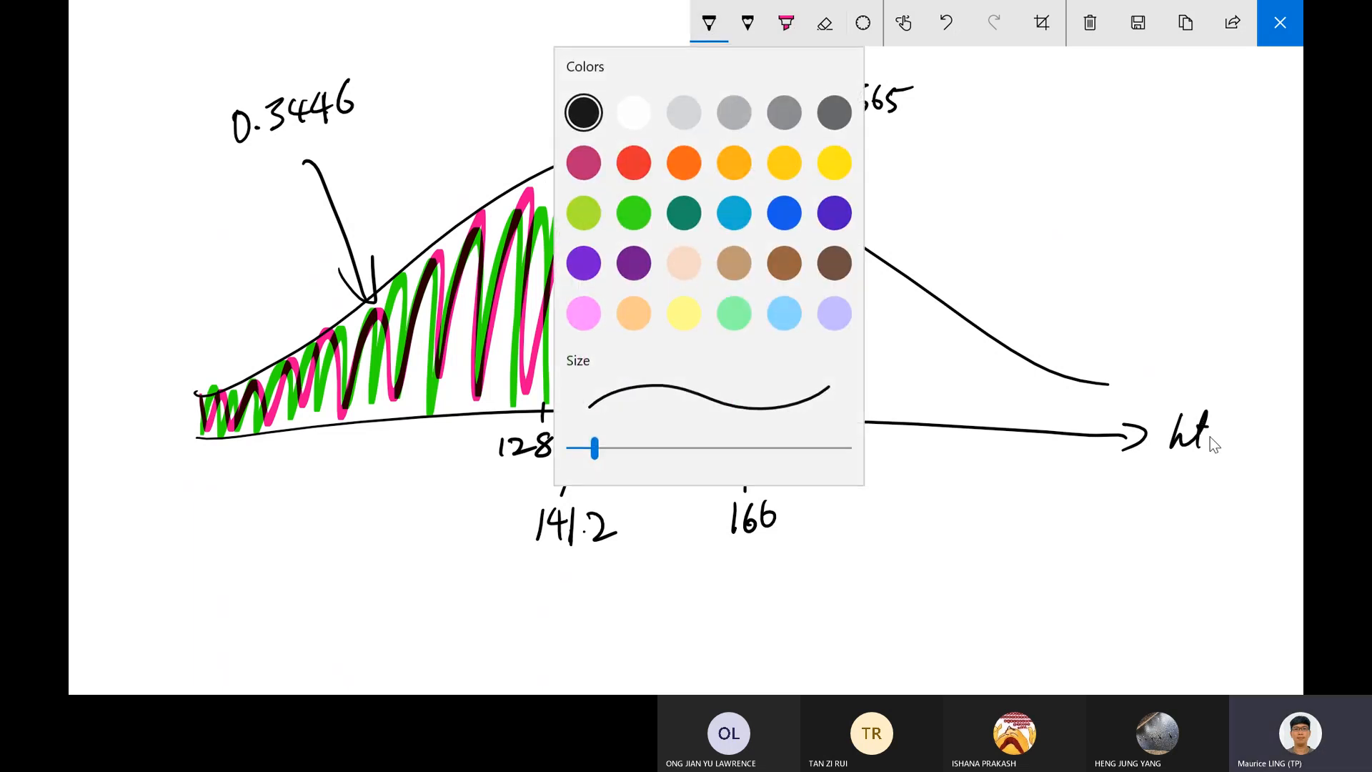
pyautogui.click(1210, 438)
pyautogui.moveTo(583, 476)
pyautogui.mouseDown()
pyautogui.moveTo(568, 474)
pyautogui.moveTo(746, 468)
pyautogui.mouseUp()
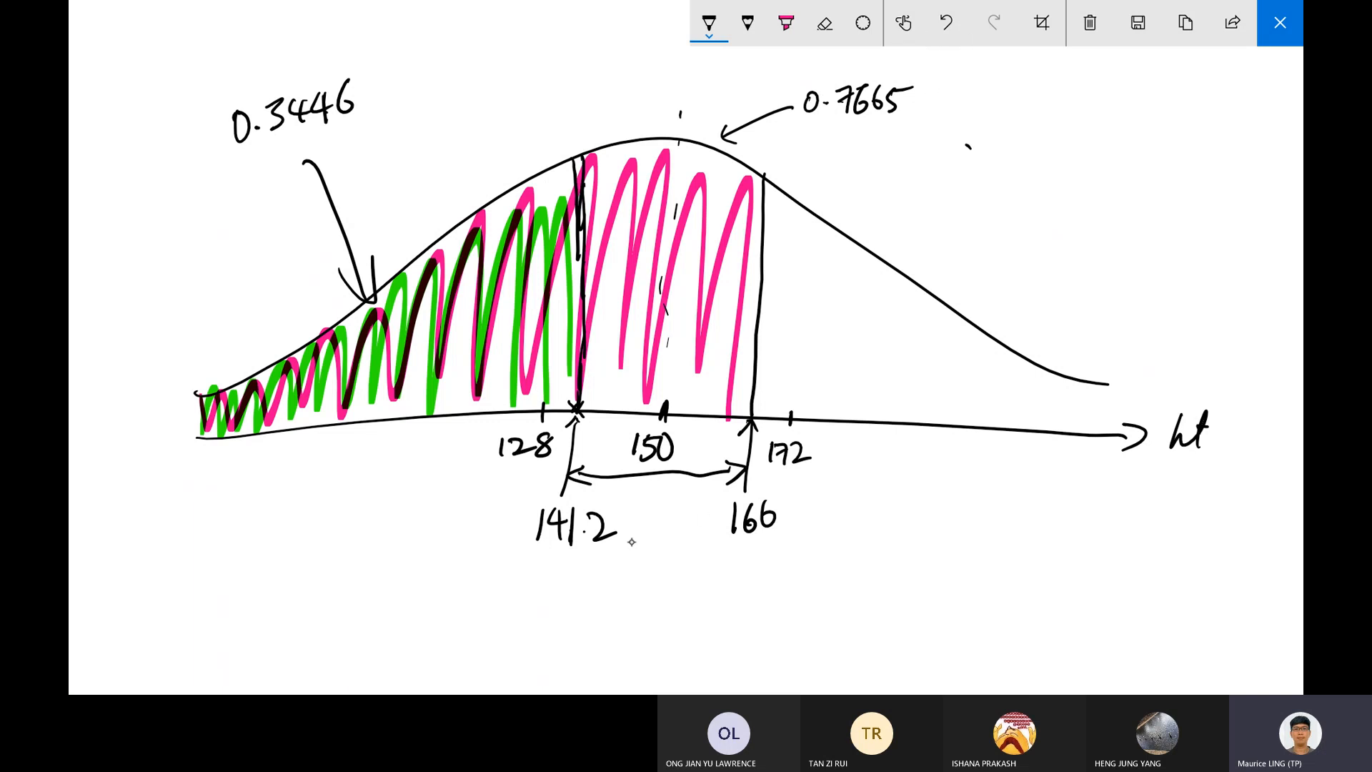
# Draw an arrow up to the 141.2–166 span and write P(141.2 < x < 166) beneath it.
pyautogui.moveTo(641, 516)
pyautogui.mouseDown()
pyautogui.moveTo(672, 506)
pyautogui.moveTo(654, 577)
pyautogui.mouseUp()
pyautogui.moveTo(636, 587); pyautogui.dragTo(638, 620)
pyautogui.moveTo(636, 587); pyautogui.dragTo(684, 627)
pyautogui.moveTo(763, 589)
pyautogui.mouseDown()
pyautogui.moveTo(779, 589)
pyautogui.moveTo(764, 607)
pyautogui.mouseUp()
pyautogui.moveTo(788, 587); pyautogui.dragTo(690, 620)
pyautogui.moveTo(703, 587)
pyautogui.mouseDown()
pyautogui.moveTo(698, 605)
pyautogui.moveTo(714, 605)
pyautogui.mouseUp()
pyautogui.moveTo(711, 582); pyautogui.dragTo(717, 608)
pyautogui.moveTo(723, 587); pyautogui.dragTo(743, 607)
# Continue the equation after the interval probability with = P(x < 166) − P(x < 141.2).
pyautogui.moveTo(820, 564)
pyautogui.mouseDown()
pyautogui.moveTo(834, 588)
pyautogui.moveTo(866, 578)
pyautogui.moveTo(866, 600)
pyautogui.moveTo(916, 560)
pyautogui.moveTo(950, 563)
pyautogui.moveTo(949, 544)
pyautogui.moveTo(971, 558)
pyautogui.moveTo(999, 529)
pyautogui.moveTo(991, 541)
pyautogui.moveTo(1048, 530)
pyautogui.mouseUp()
pyautogui.moveTo(1077, 492); pyautogui.dragTo(1075, 514)
pyautogui.moveTo(1090, 492); pyautogui.dragTo(1086, 508)
pyautogui.moveTo(1100, 483)
pyautogui.mouseDown()
pyautogui.moveTo(1093, 529)
pyautogui.moveTo(1133, 502)
pyautogui.moveTo(1143, 513)
pyautogui.moveTo(1148, 495)
pyautogui.moveTo(1173, 515)
pyautogui.moveTo(1230, 512)
pyautogui.mouseUp()
pyautogui.click(1181, 482)
pyautogui.moveTo(1248, 485)
pyautogui.mouseDown()
pyautogui.moveTo(1242, 505)
pyautogui.moveTo(1259, 503)
pyautogui.mouseUp()
pyautogui.moveTo(1256, 493)
pyautogui.mouseDown()
pyautogui.moveTo(1250, 512)
pyautogui.moveTo(1287, 510)
pyautogui.mouseUp()
pyautogui.click(1270, 508)
pyautogui.moveTo(1291, 485); pyautogui.dragTo(1288, 522)
# Write the numeric substitution = 0.7665 − 0.3446 on the line below the equation.
pyautogui.moveTo(967, 582)
pyautogui.mouseDown()
pyautogui.moveTo(1001, 602)
pyautogui.moveTo(1025, 582)
pyautogui.moveTo(1065, 583)
pyautogui.moveTo(1087, 550)
pyautogui.mouseUp()
pyautogui.moveTo(1102, 561)
pyautogui.mouseDown()
pyautogui.moveTo(1178, 551)
pyautogui.moveTo(1166, 565)
pyautogui.mouseUp()
pyautogui.click(1152, 555)
pyautogui.moveTo(1206, 541); pyautogui.dragTo(1223, 548)
pyautogui.moveTo(1218, 543); pyautogui.dragTo(1216, 558)
pyautogui.moveTo(1232, 541); pyautogui.dragTo(1241, 560)
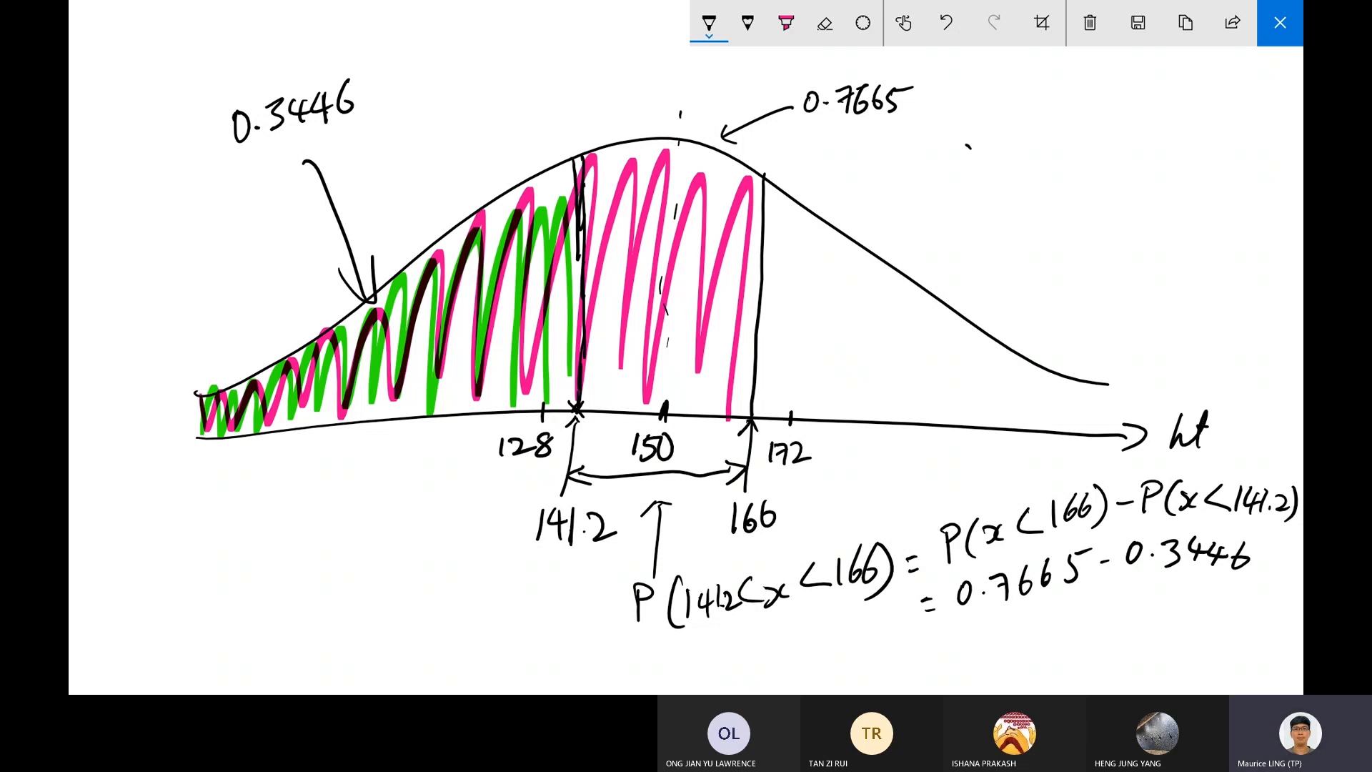
# Clear the old sketch from the drawing board and draw a new bell curve above a horizontal axis with an arrowhead.
pyautogui.click(1279, 23)
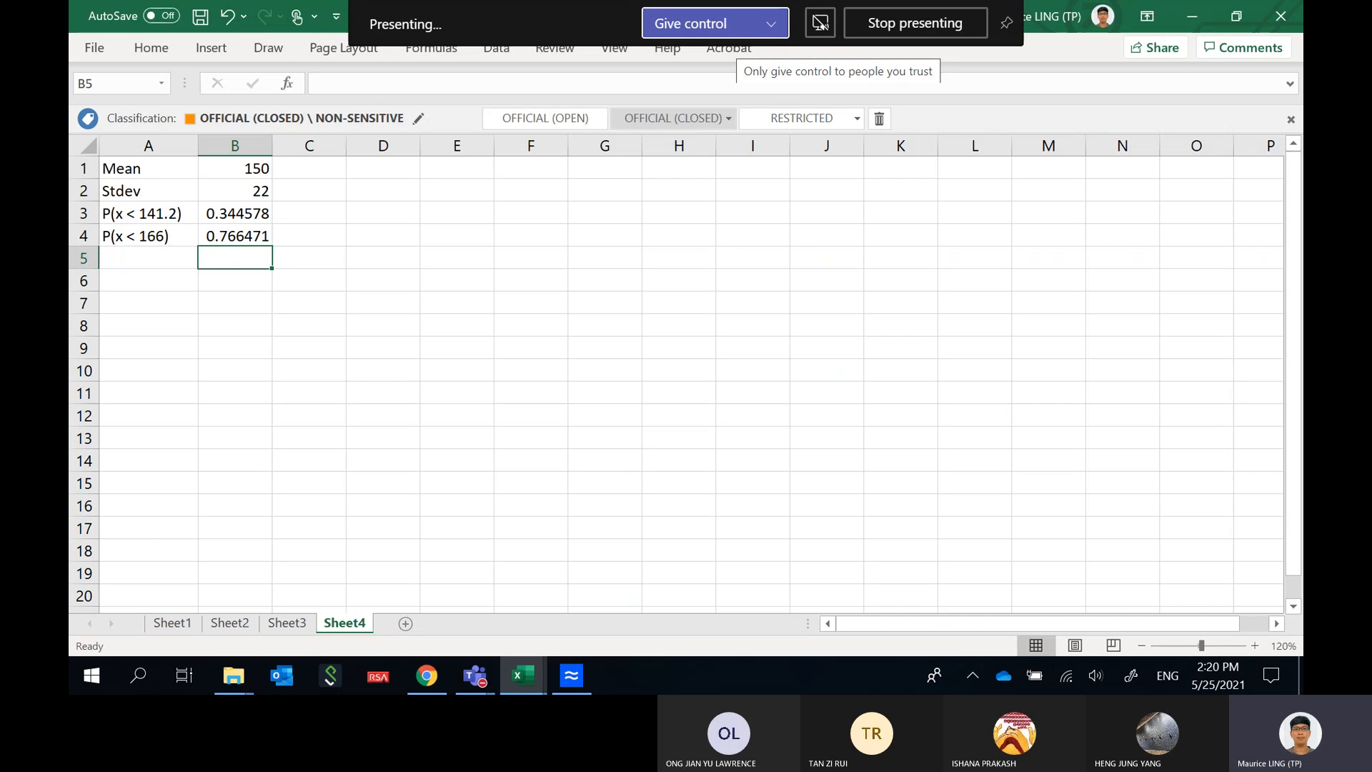
pyautogui.press('super+w')
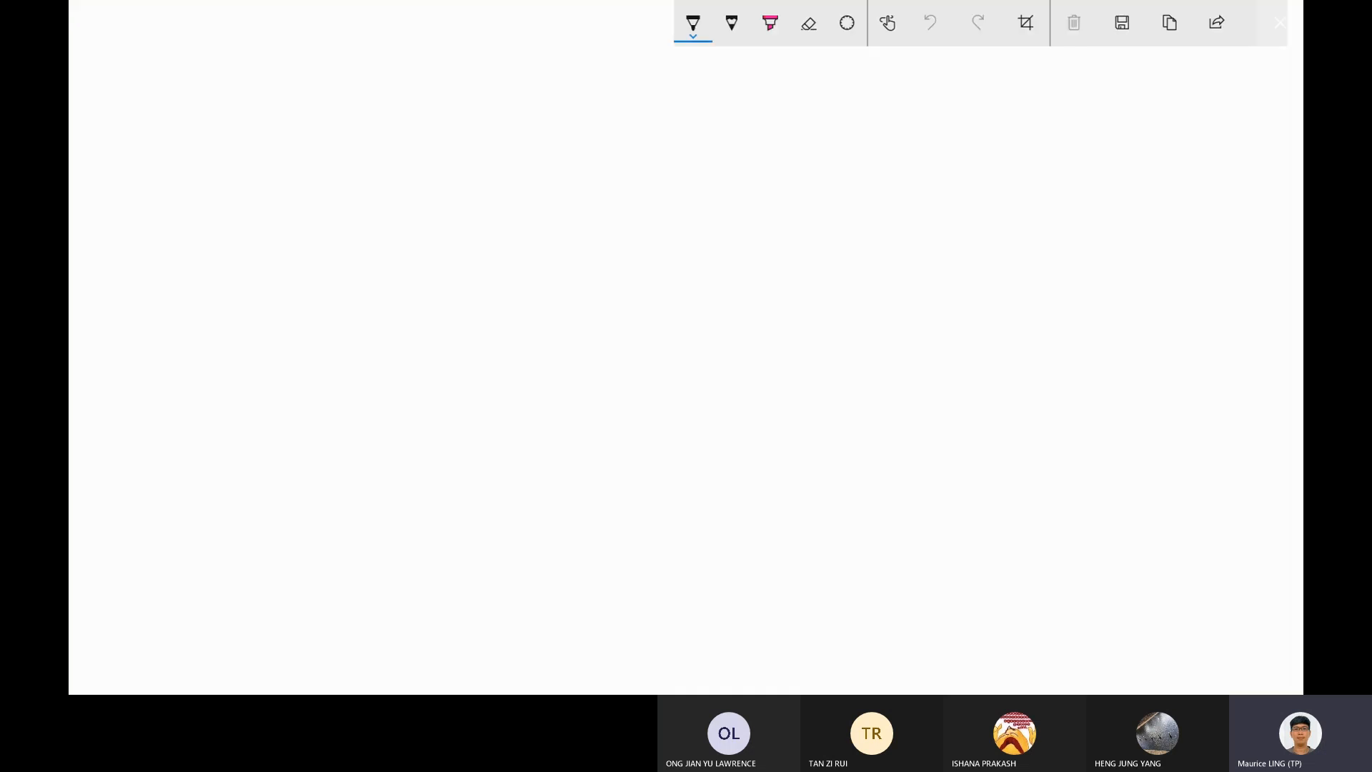
pyautogui.click(1089, 23)
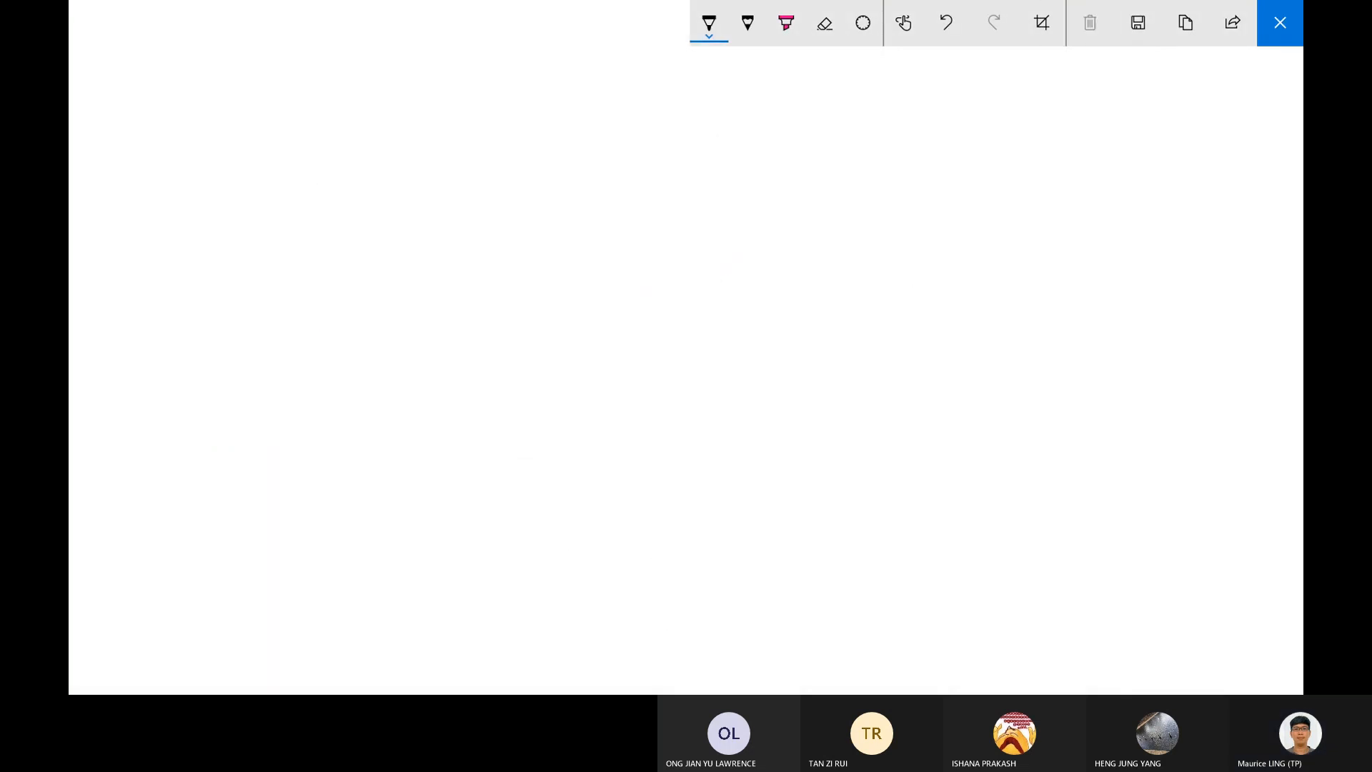
pyautogui.moveTo(232, 419)
pyautogui.mouseDown()
pyautogui.moveTo(258, 417)
pyautogui.moveTo(503, 264)
pyautogui.moveTo(811, 235)
pyautogui.moveTo(1063, 419)
pyautogui.moveTo(1094, 427)
pyautogui.mouseUp()
pyautogui.moveTo(247, 466)
pyautogui.mouseDown()
pyautogui.moveTo(1100, 450)
pyautogui.moveTo(1089, 475)
pyautogui.mouseUp()
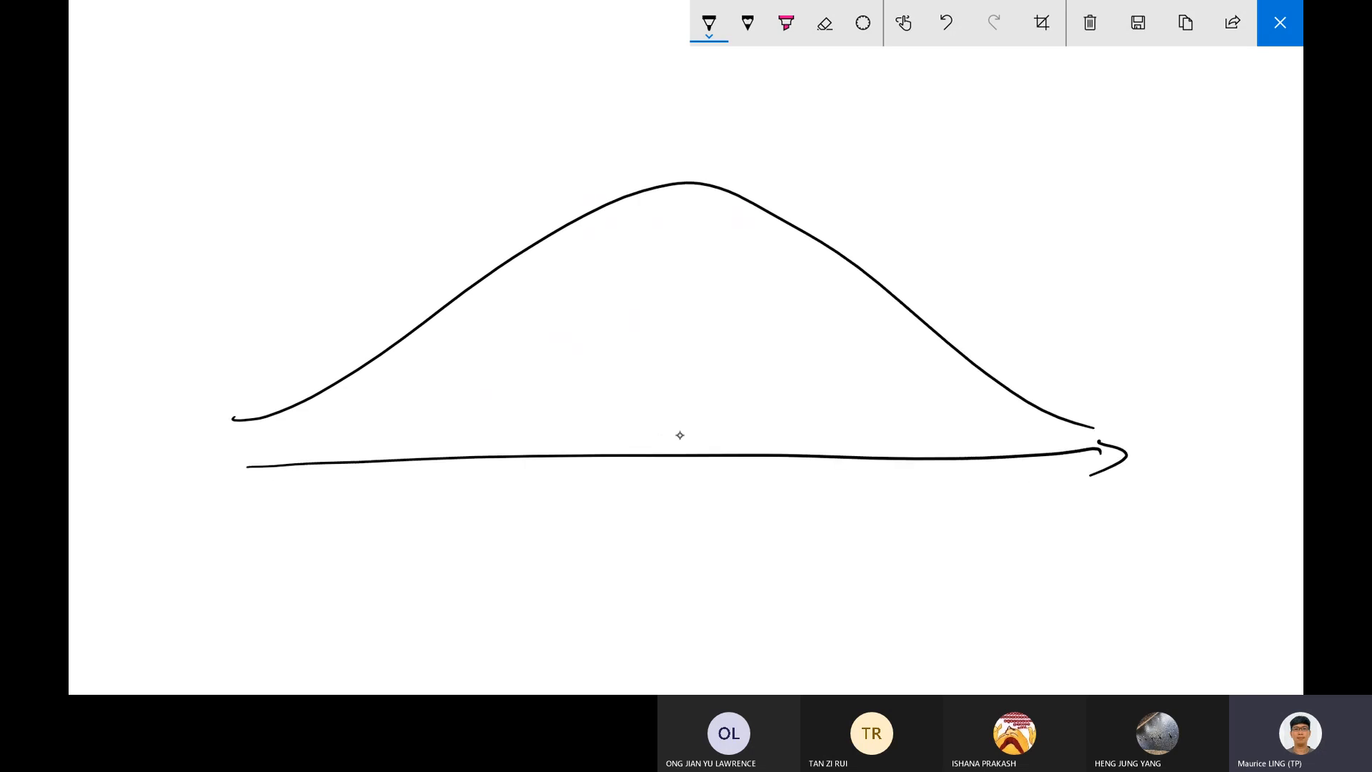
# Add a tick on the axis beneath the curve's peak and label it 150.
pyautogui.moveTo(687, 441); pyautogui.dragTo(666, 494)
pyautogui.moveTo(676, 477); pyautogui.dragTo(671, 493)
pyautogui.moveTo(675, 477); pyautogui.dragTo(687, 476)
pyautogui.moveTo(690, 475); pyautogui.dragTo(691, 493)
# Write std = 22 above the curve's lower tail as a note of the standard deviation.
pyautogui.moveTo(168, 73); pyautogui.dragTo(150, 94)
pyautogui.moveTo(182, 51)
pyautogui.mouseDown()
pyautogui.moveTo(176, 89)
pyautogui.moveTo(199, 71)
pyautogui.mouseUp()
pyautogui.moveTo(196, 76); pyautogui.dragTo(187, 82)
pyautogui.moveTo(203, 52)
pyautogui.mouseDown()
pyautogui.moveTo(197, 80)
pyautogui.moveTo(259, 70)
pyautogui.mouseUp()
pyautogui.moveTo(269, 48); pyautogui.dragTo(297, 60)
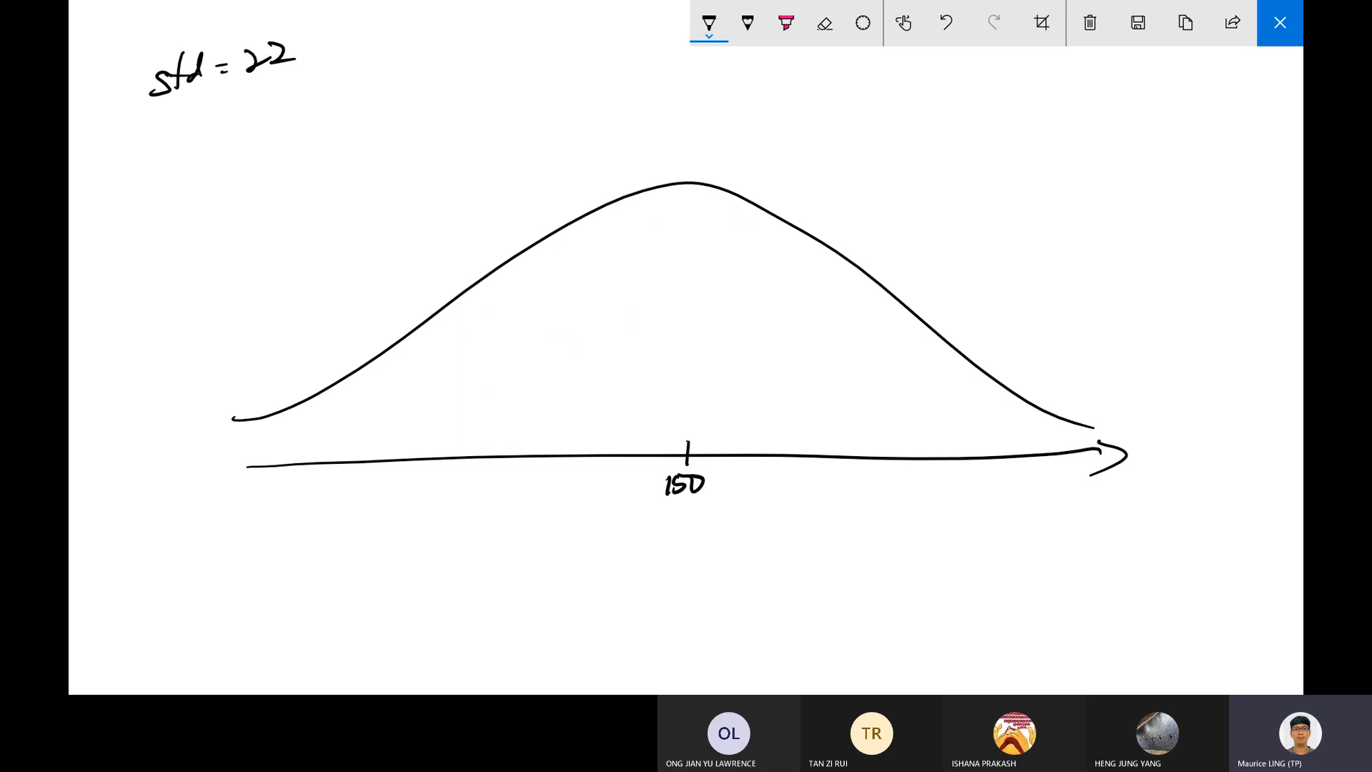
# Draw a vertical cutoff line from the curve to the axis above the mean and shade the area below that cutoff in pink.
pyautogui.moveTo(887, 450); pyautogui.dragTo(887, 467)
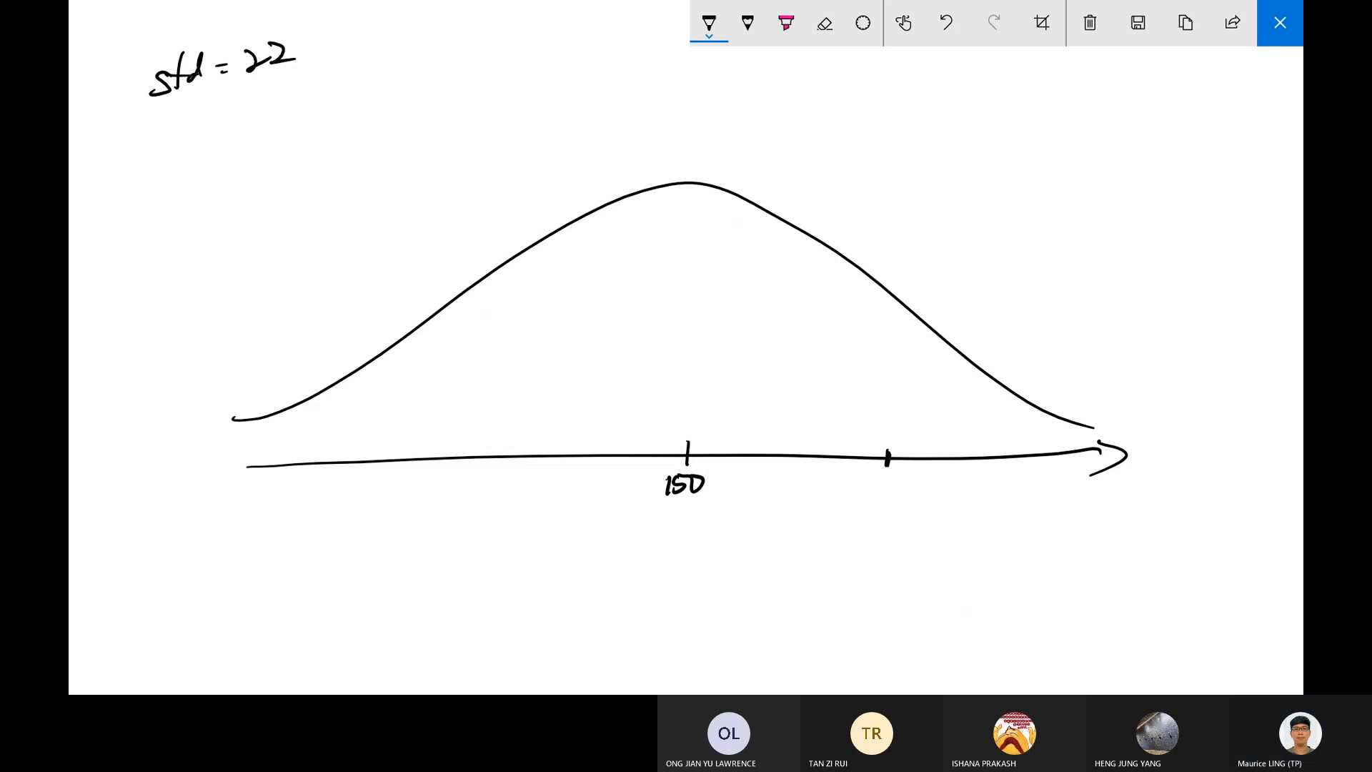
pyautogui.moveTo(898, 296); pyautogui.dragTo(887, 464)
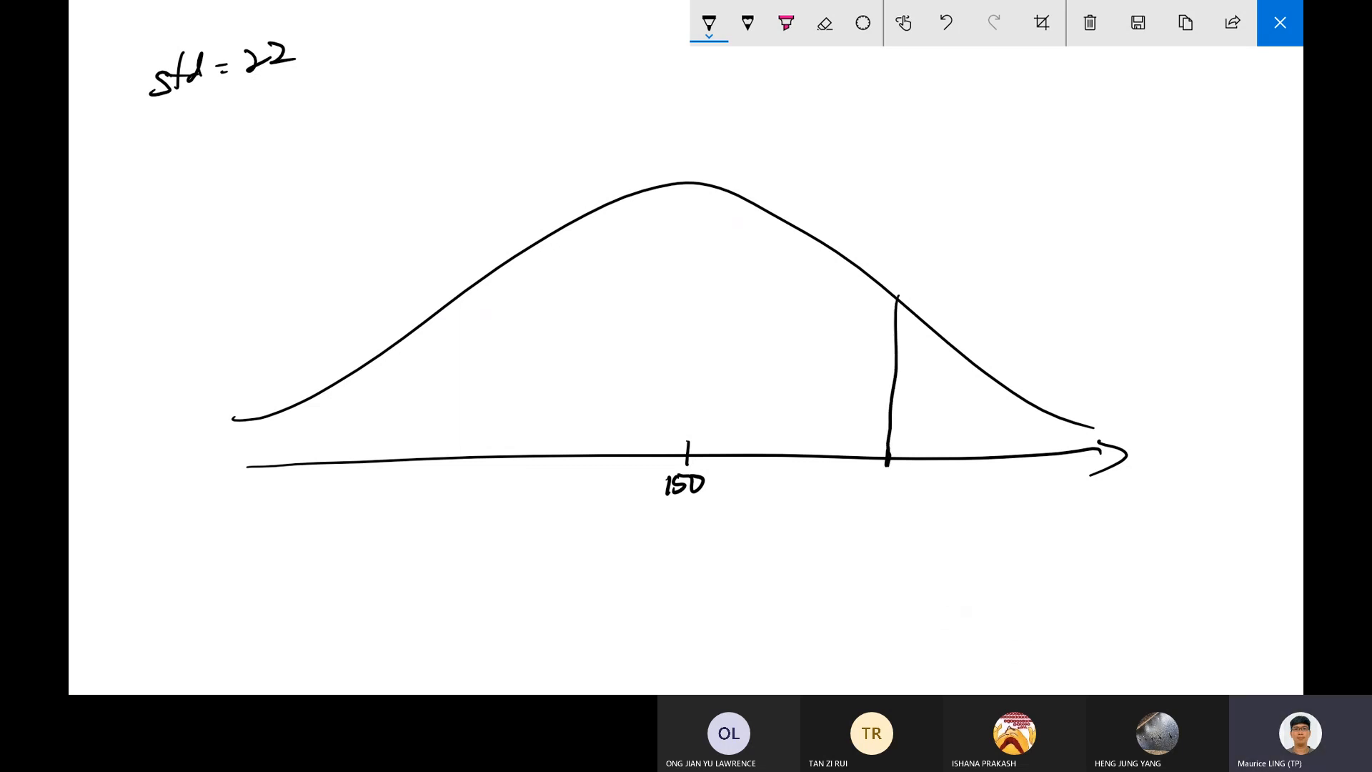
pyautogui.click(786, 22)
pyautogui.moveTo(272, 411)
pyautogui.mouseDown()
pyautogui.moveTo(292, 400)
pyautogui.moveTo(386, 421)
pyautogui.moveTo(493, 414)
pyautogui.moveTo(587, 246)
pyautogui.moveTo(664, 400)
pyautogui.moveTo(775, 270)
pyautogui.moveTo(846, 271)
pyautogui.moveTo(890, 386)
pyautogui.mouseUp()
# Draw a black arrow pointing to the shaded area and label it 0.75.
pyautogui.click(709, 23)
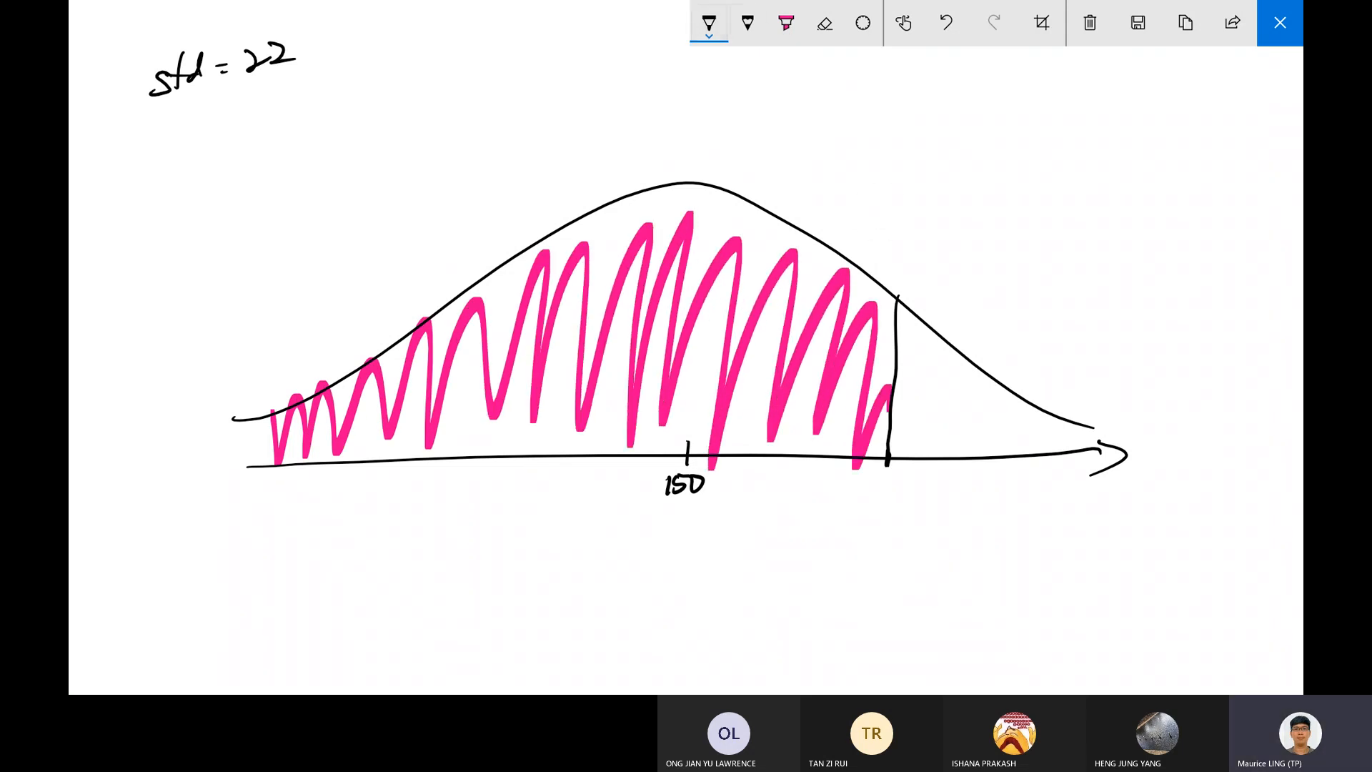
pyautogui.moveTo(762, 197)
pyautogui.mouseDown()
pyautogui.moveTo(748, 225)
pyautogui.moveTo(769, 229)
pyautogui.mouseUp()
pyautogui.moveTo(751, 221); pyautogui.dragTo(840, 168)
pyautogui.moveTo(863, 147)
pyautogui.mouseDown()
pyautogui.moveTo(909, 147)
pyautogui.moveTo(899, 182)
pyautogui.mouseUp()
pyautogui.click(883, 162)
pyautogui.moveTo(918, 150); pyautogui.dragTo(912, 178)
pyautogui.moveTo(921, 148); pyautogui.dragTo(948, 145)
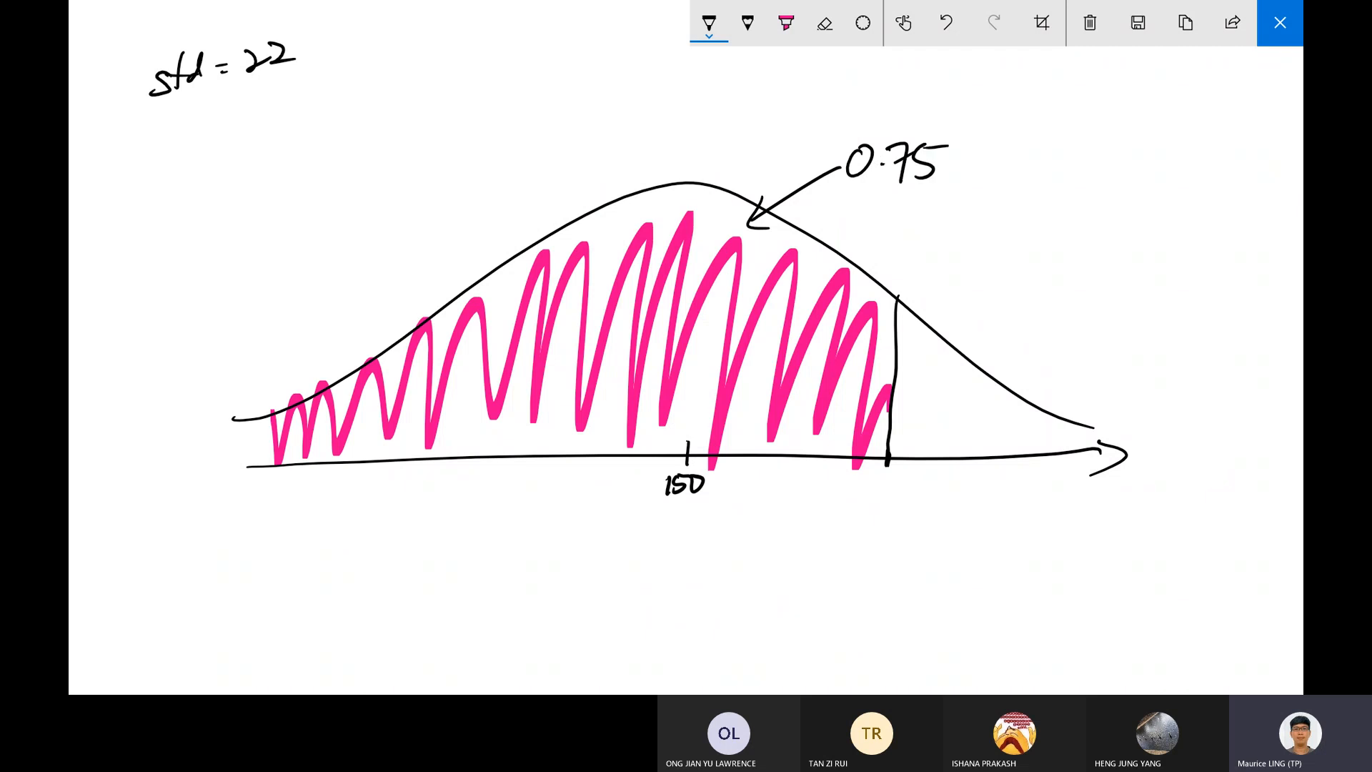
# Draw an arrow up to the cutoff line's base and write the word inverse below the axis.
pyautogui.moveTo(873, 480)
pyautogui.mouseDown()
pyautogui.moveTo(897, 477)
pyautogui.moveTo(875, 532)
pyautogui.mouseUp()
pyautogui.moveTo(269, 532)
pyautogui.mouseDown()
pyautogui.moveTo(326, 552)
pyautogui.moveTo(369, 535)
pyautogui.mouseUp()
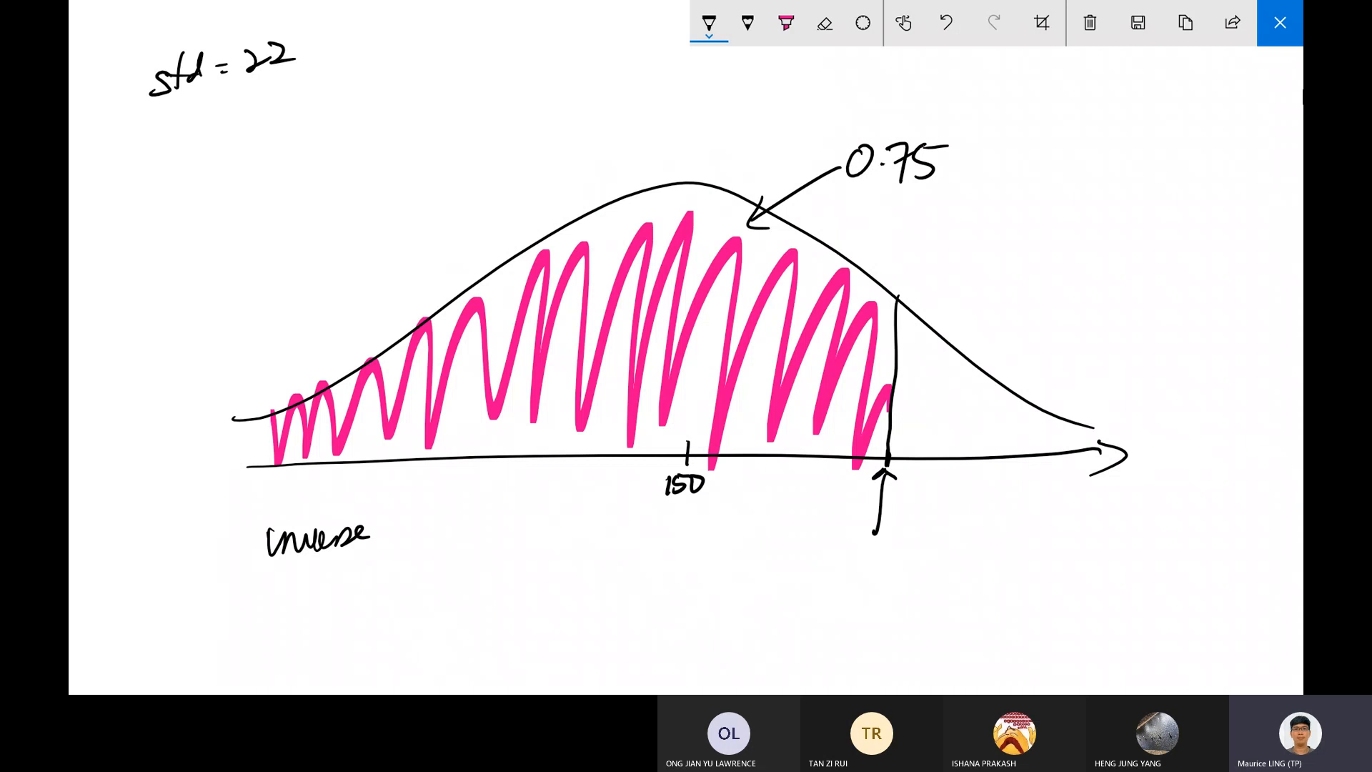
# Return to the Excel sheet and enter the label P(height < x) = 0.75 in cell A6.
pyautogui.click(1277, 21)
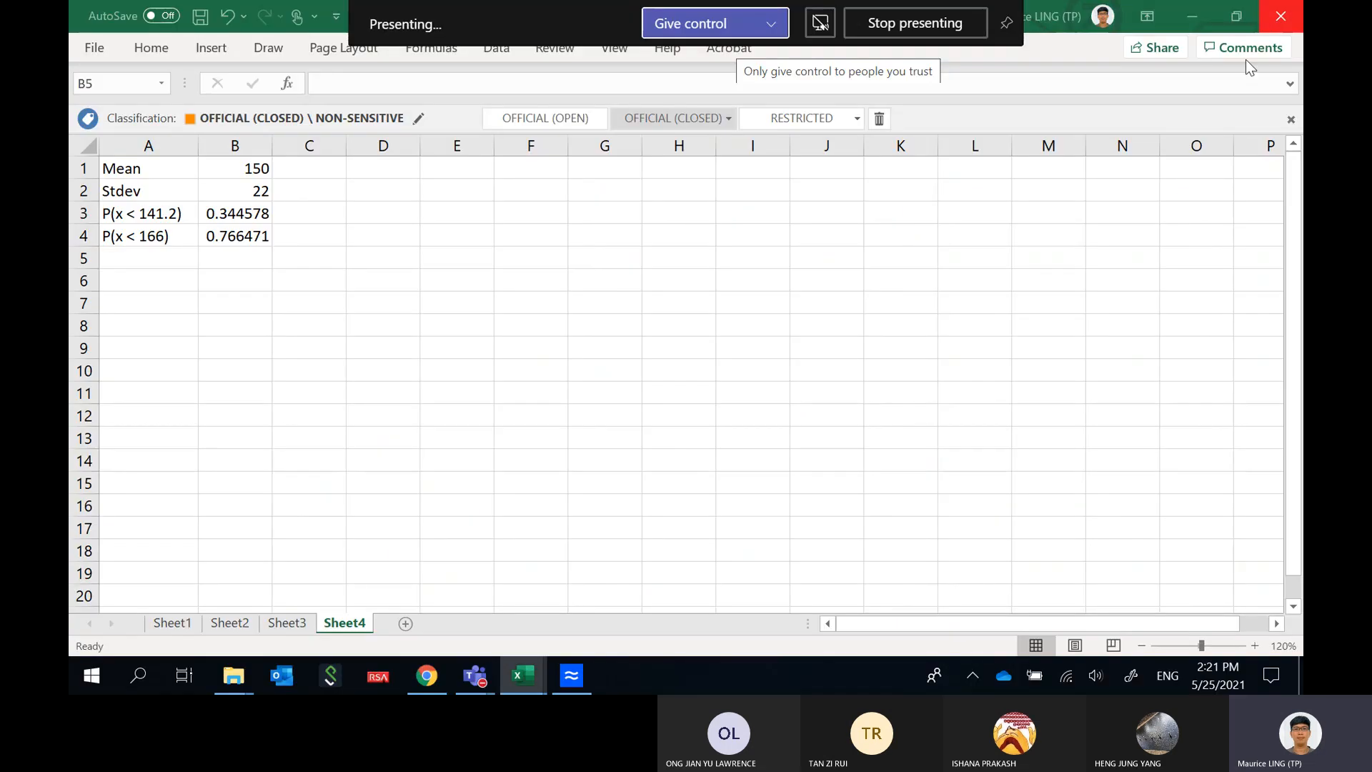
pyautogui.click(150, 282)
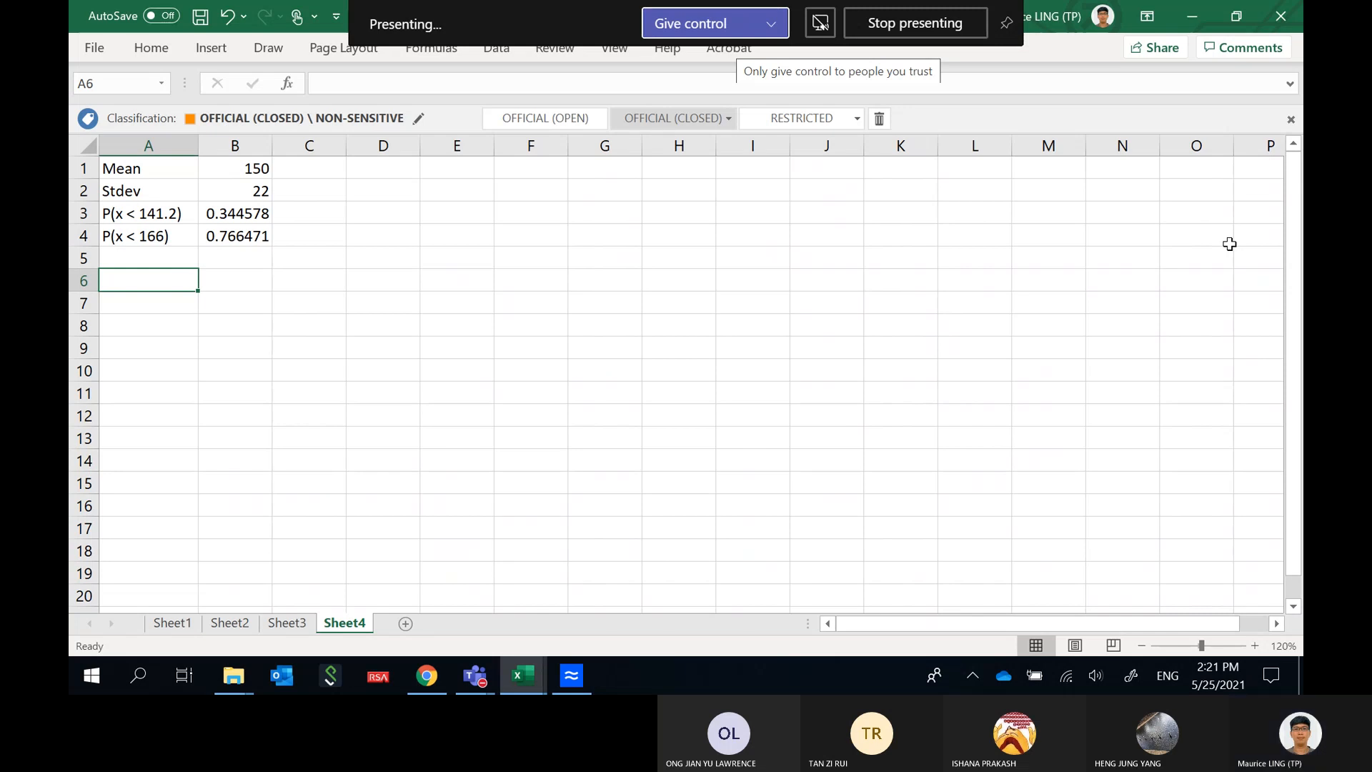
pyautogui.press('F2')
pyautogui.write('P(')
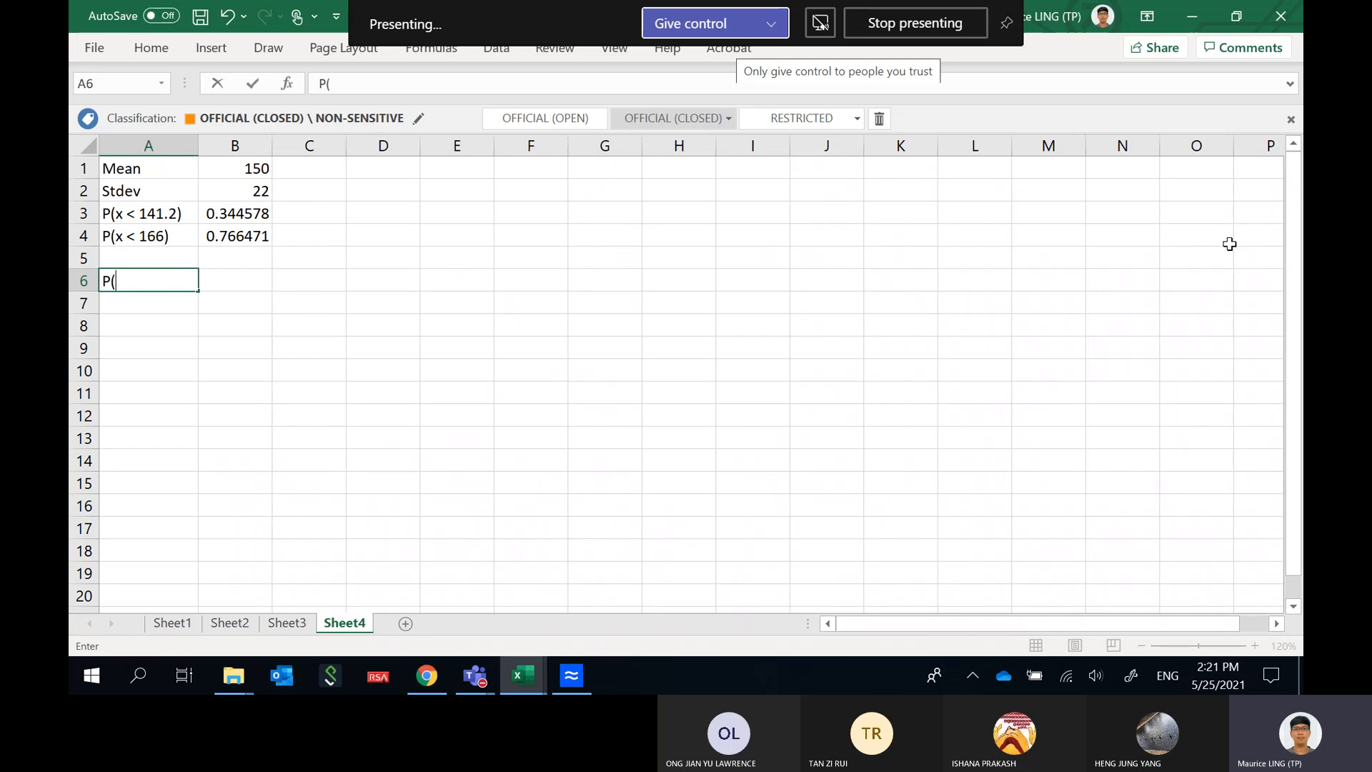
pyautogui.write('x ')
pyautogui.write('<')
pyautogui.press('BackSpace')
pyautogui.press('BackSpace')
pyautogui.press('BackSpace')
pyautogui.write('height < x)')
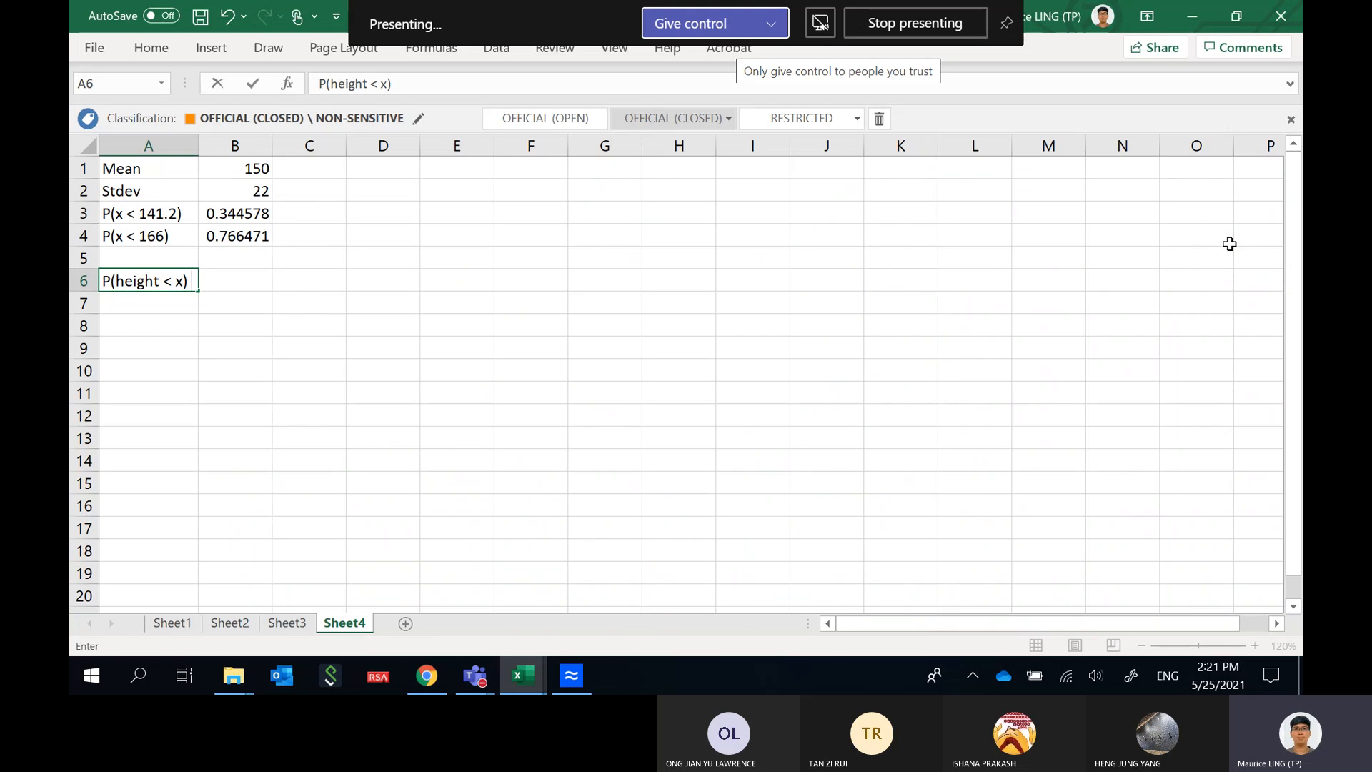
pyautogui.write(' = 0.75')
pyautogui.press('Tab')
# Calculate the height for the 0.75 probability in cell B7 with =norm.inv(0.75,150,22).
pyautogui.press('Down')
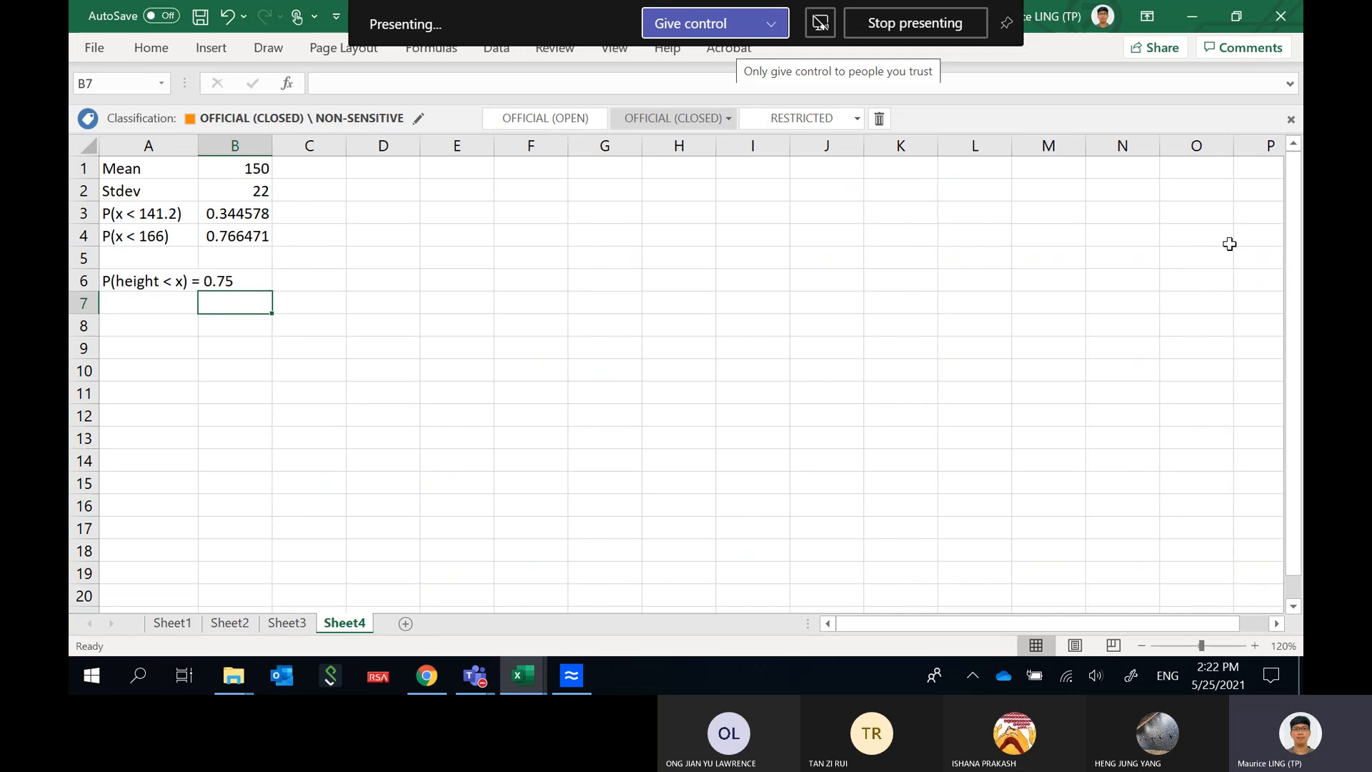
pyautogui.write('=norm')
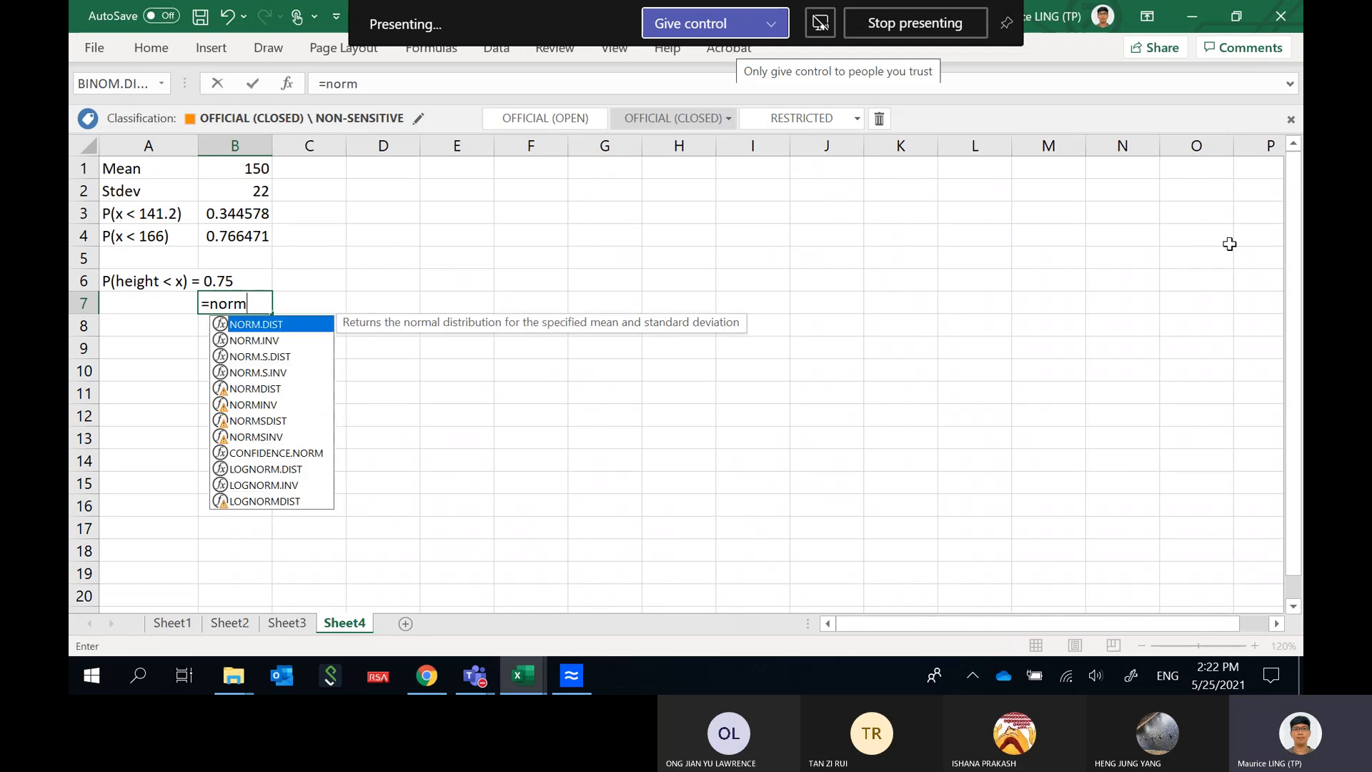
pyautogui.write('.inv')
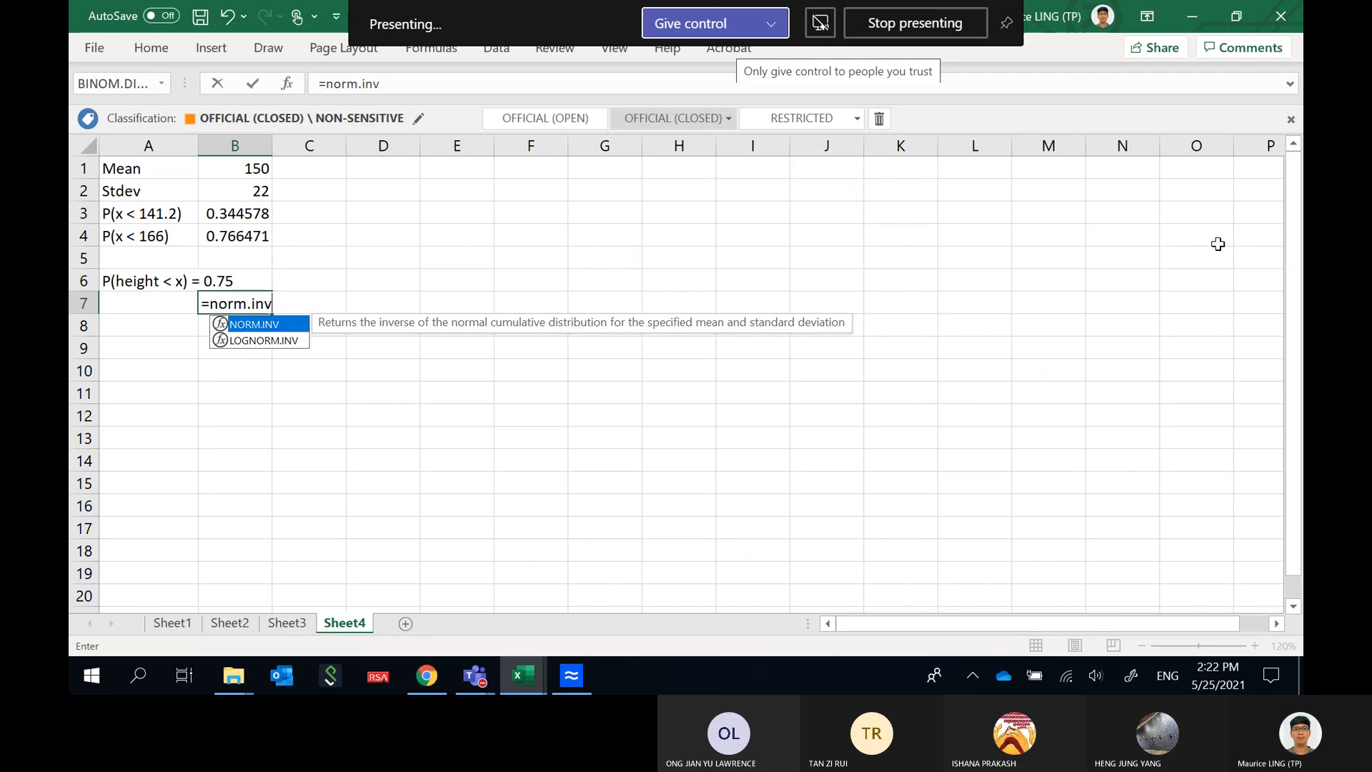
pyautogui.write('(')
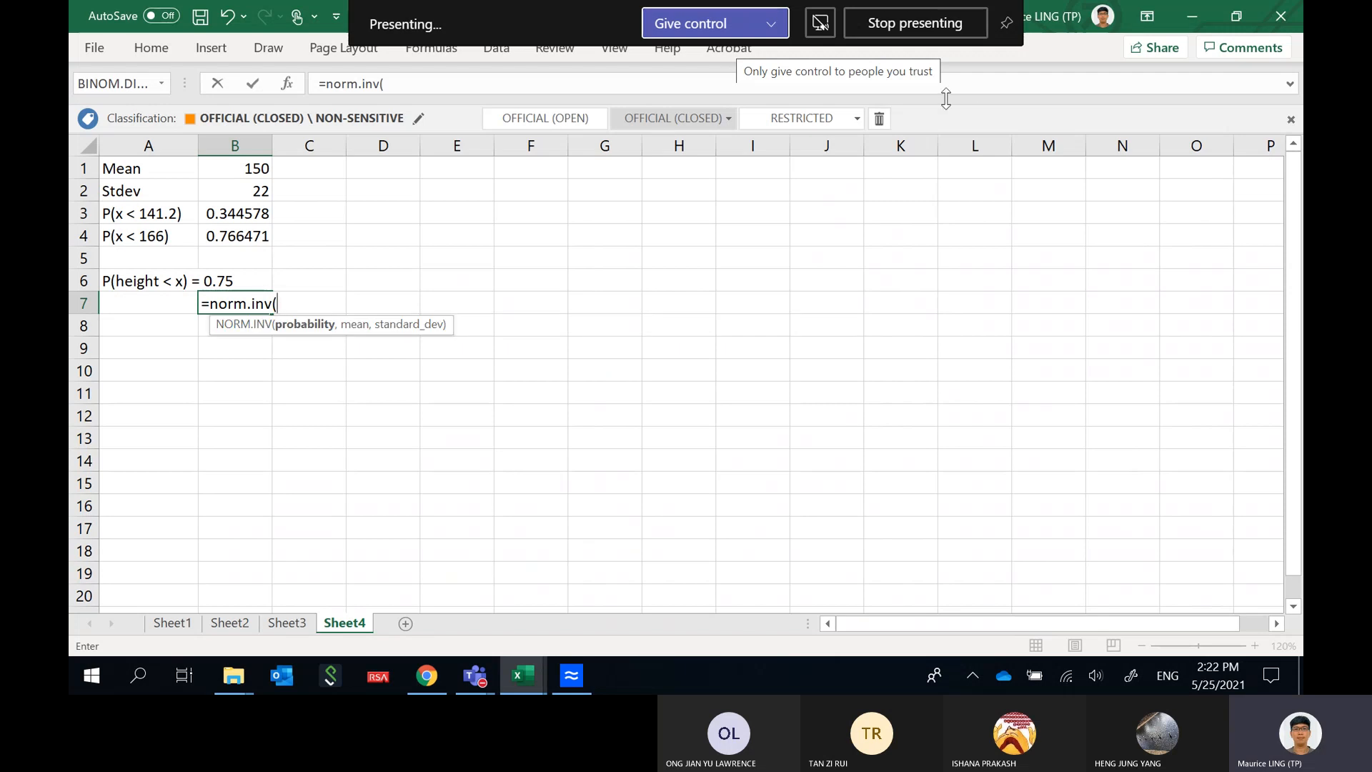
pyautogui.write('0.75,')
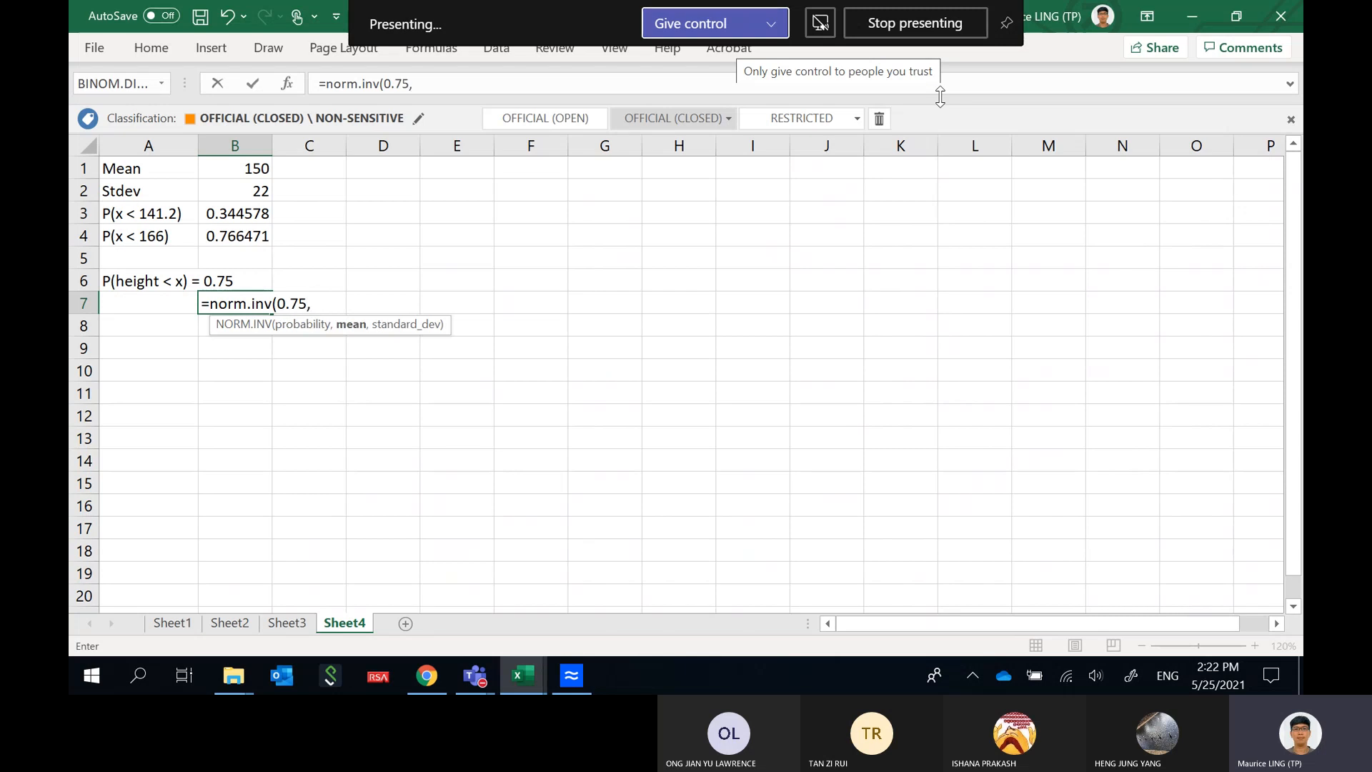
pyautogui.write('150,22')
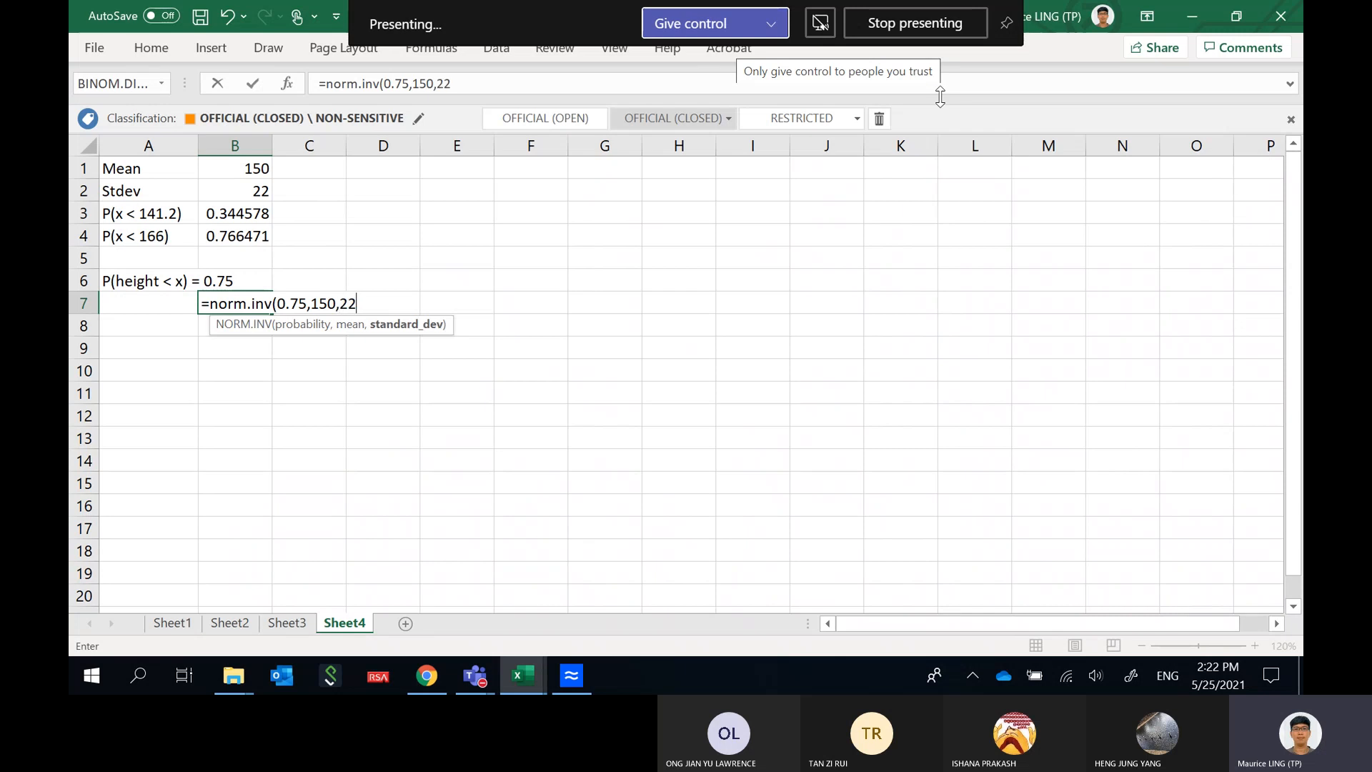
pyautogui.write(')')
pyautogui.press('Return')
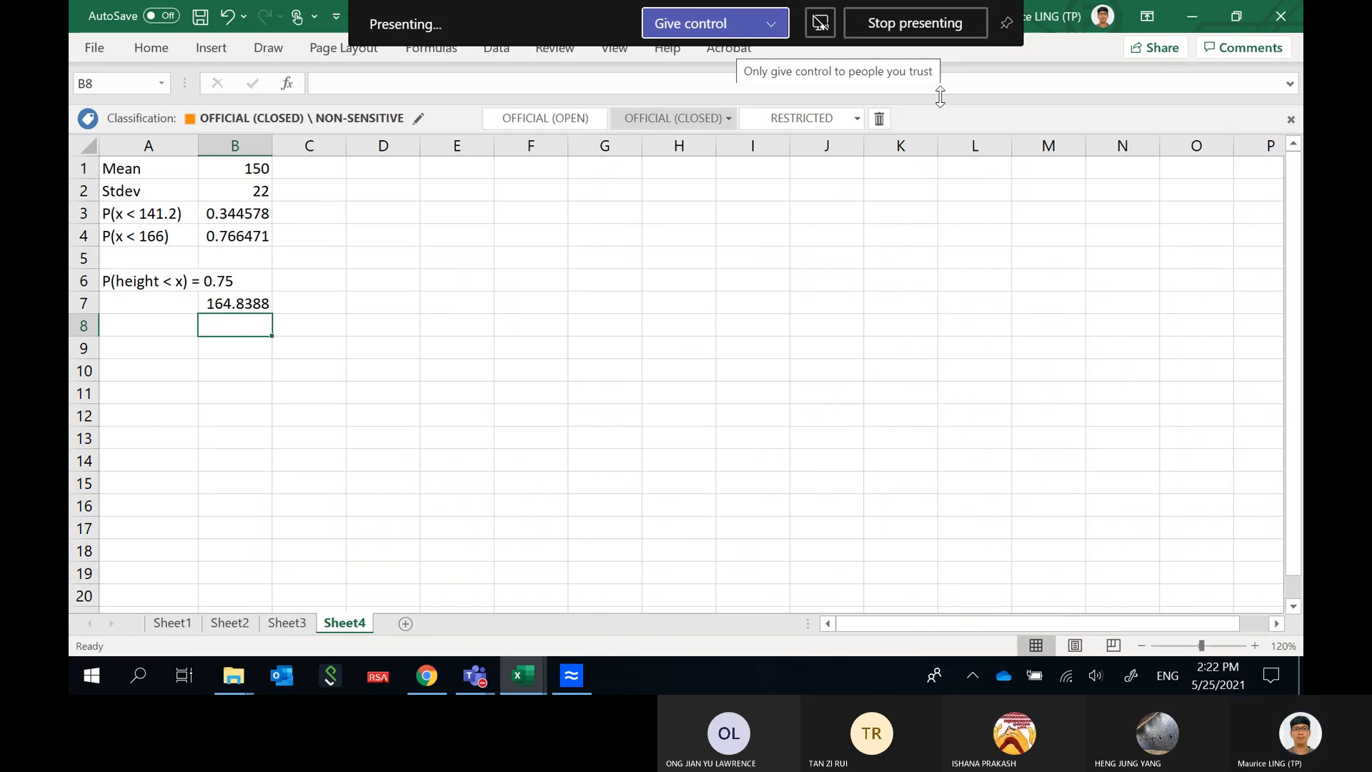
# Switch back to the bell curve sketch and write 164.8 under the arrow at the cutoff line.
pyautogui.hotkey('alt', 'Tab')
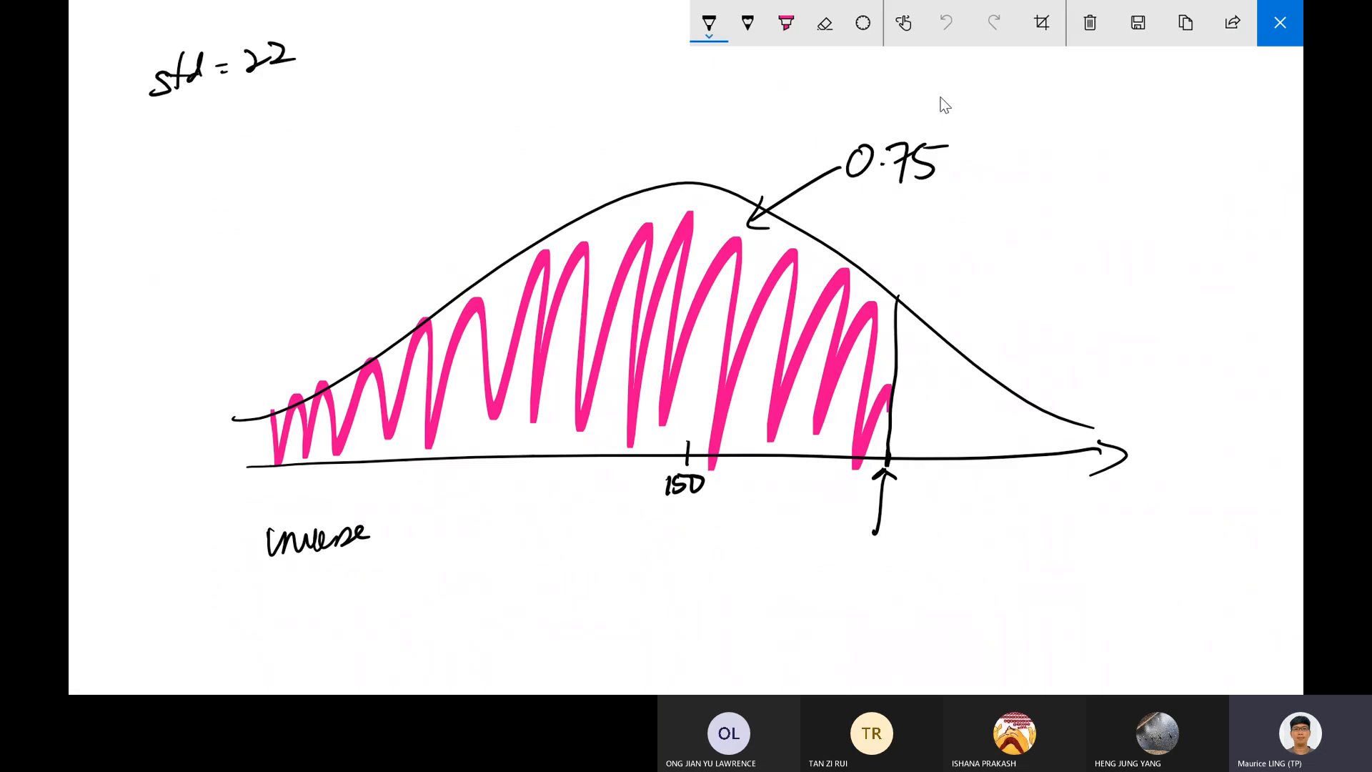
pyautogui.moveTo(856, 537)
pyautogui.mouseDown()
pyautogui.moveTo(854, 564)
pyautogui.moveTo(893, 556)
pyautogui.mouseUp()
pyautogui.moveTo(885, 541)
pyautogui.mouseDown()
pyautogui.moveTo(887, 566)
pyautogui.moveTo(918, 543)
pyautogui.mouseUp()
pyautogui.click(898, 562)
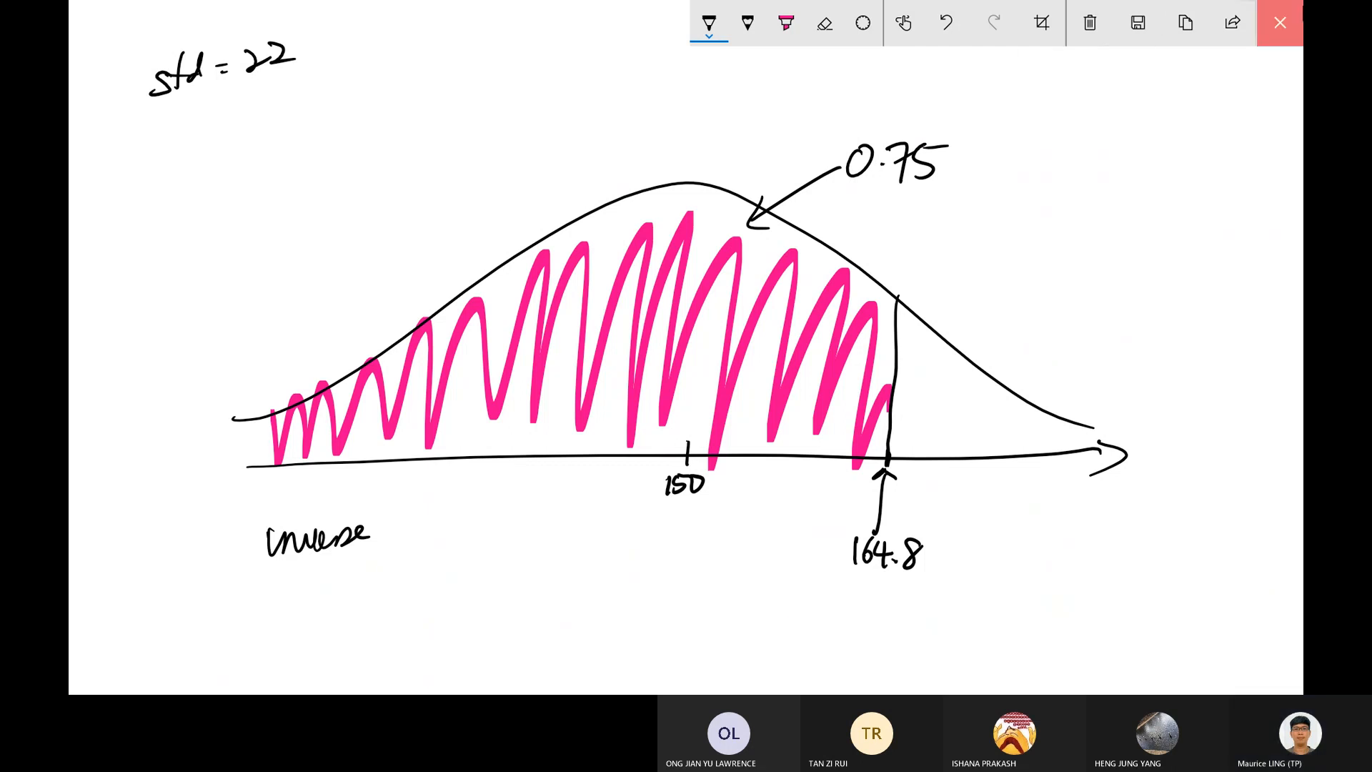
# Return to the Excel sheet and enter the label P(x <164.8) in cell A9.
pyautogui.click(1280, 22)
pyautogui.click(186, 346)
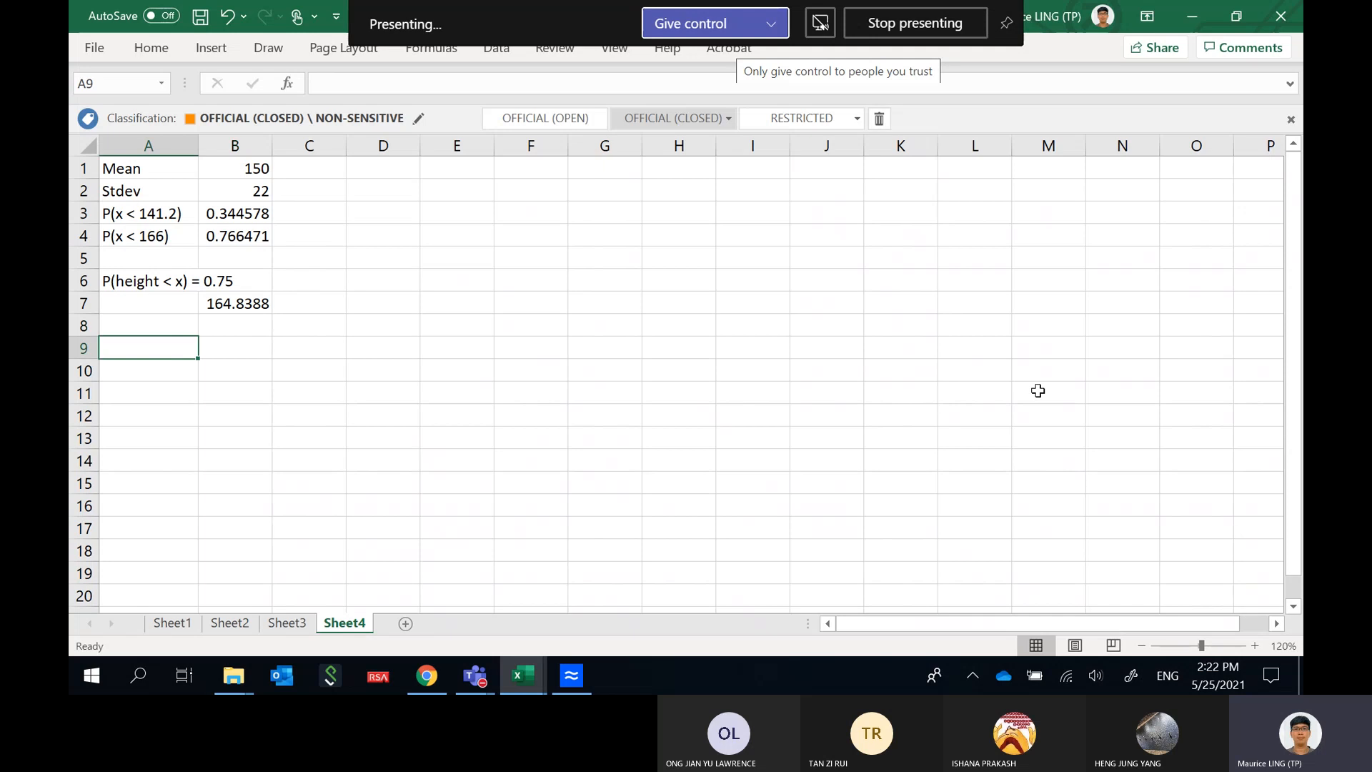
pyautogui.write('P(')
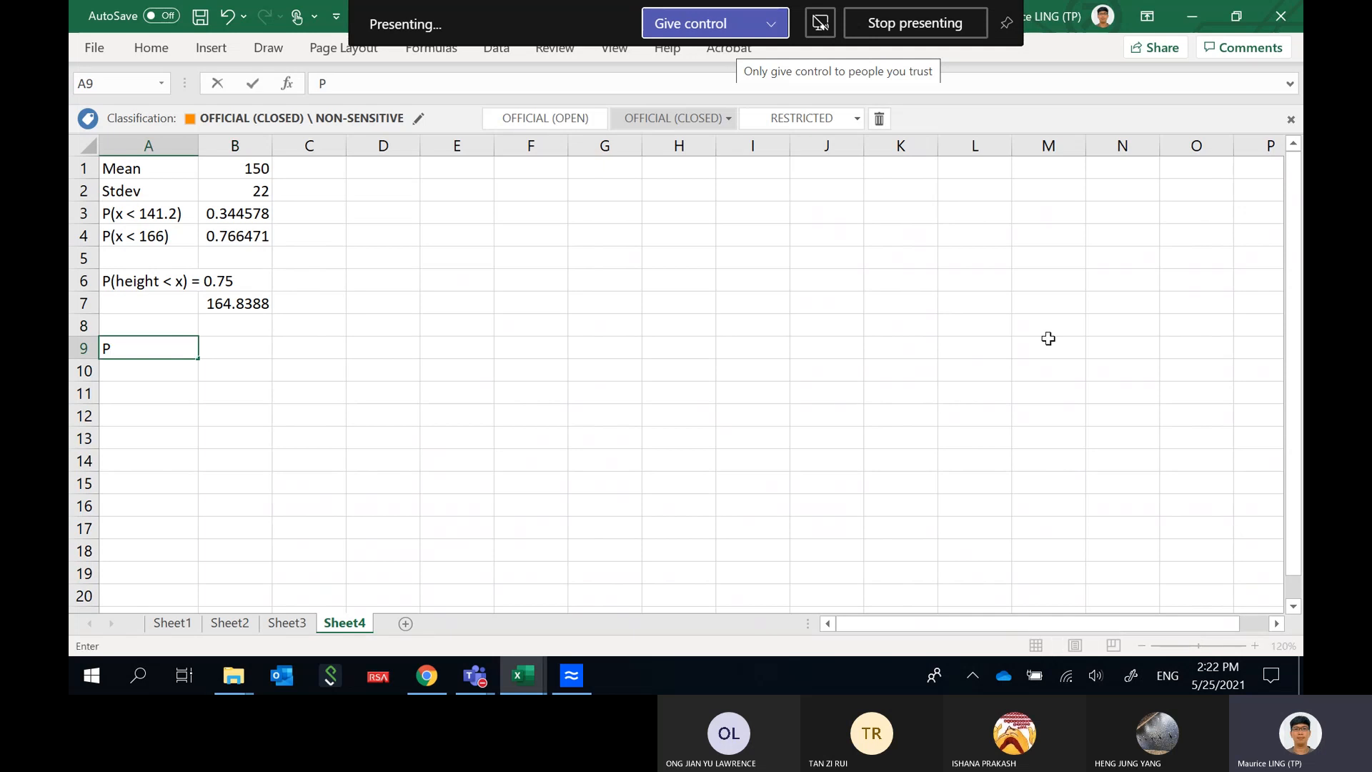
pyautogui.click(127, 207)
pyautogui.moveTo(214, 214); pyautogui.dragTo(236, 235)
pyautogui.click(132, 343)
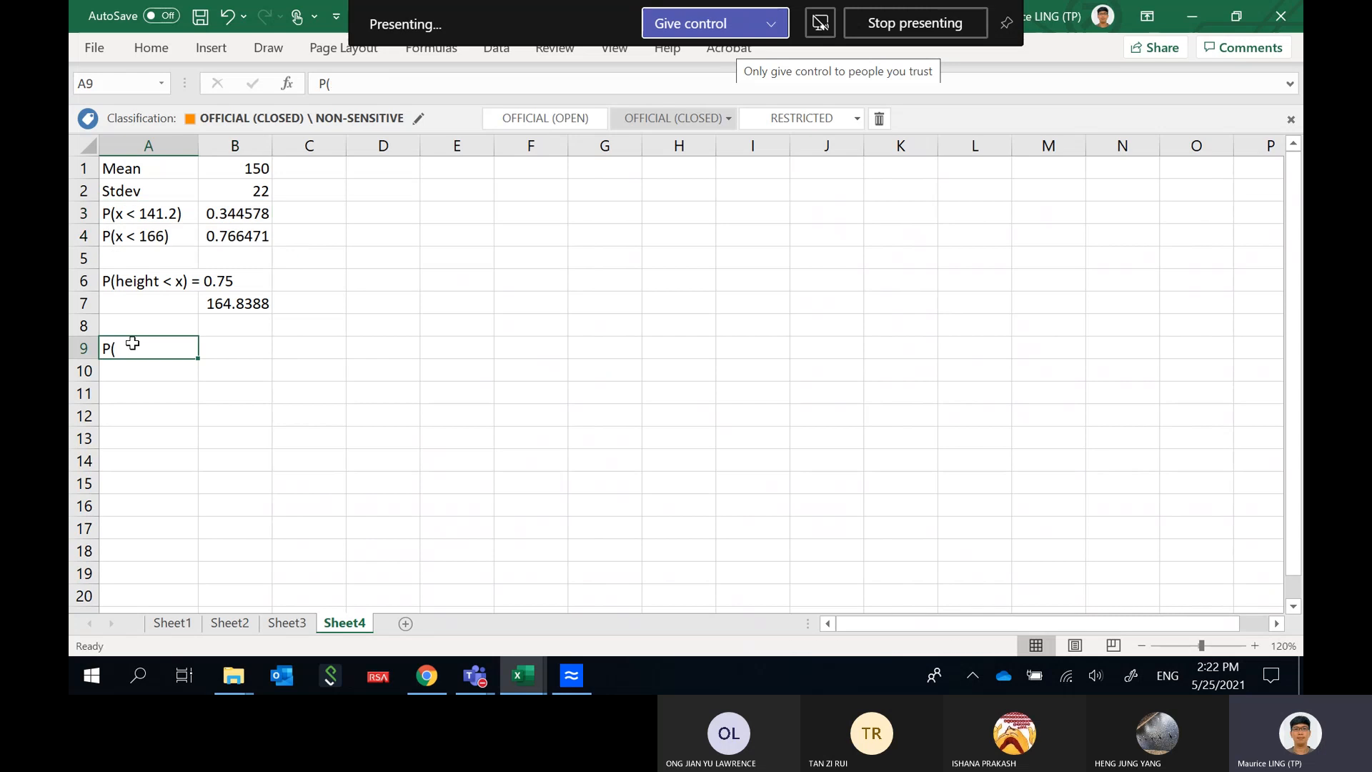
pyautogui.click(395, 89)
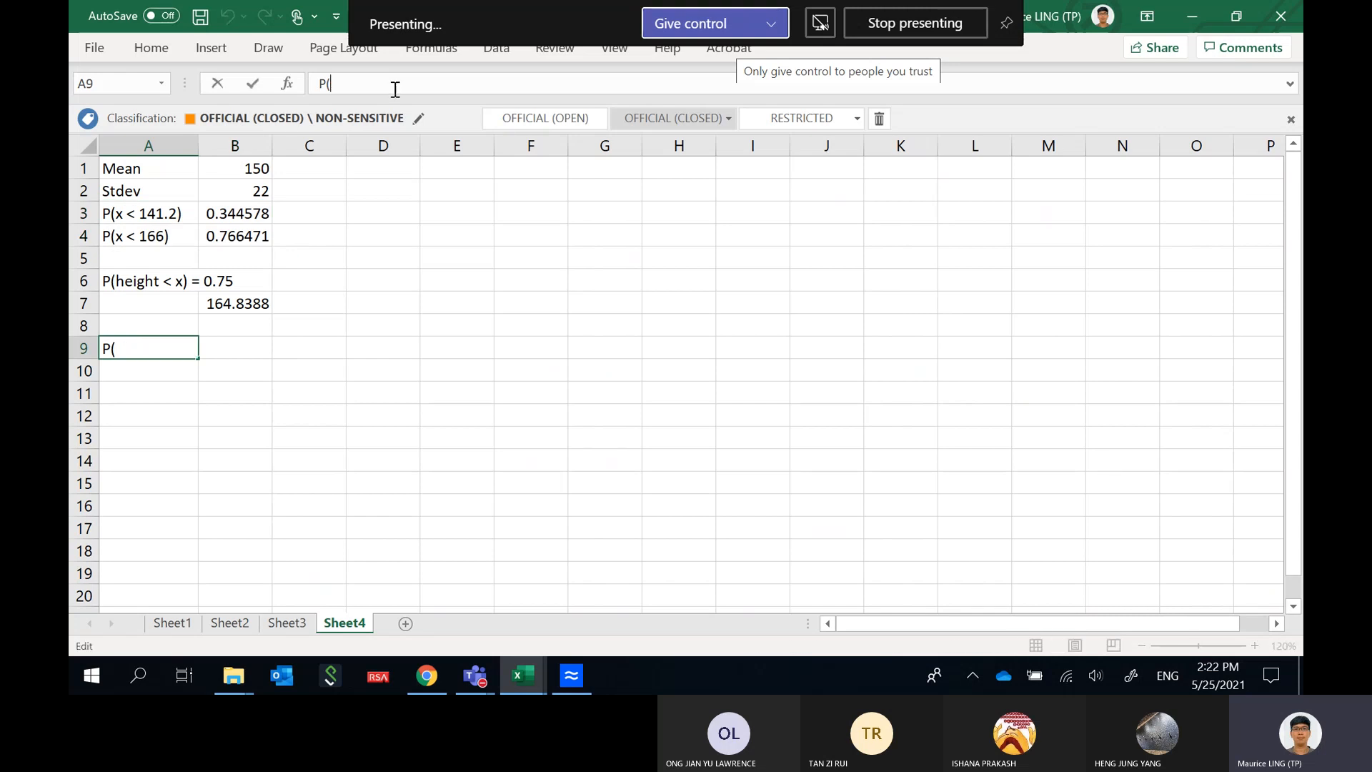
pyautogui.write('x <164.8)')
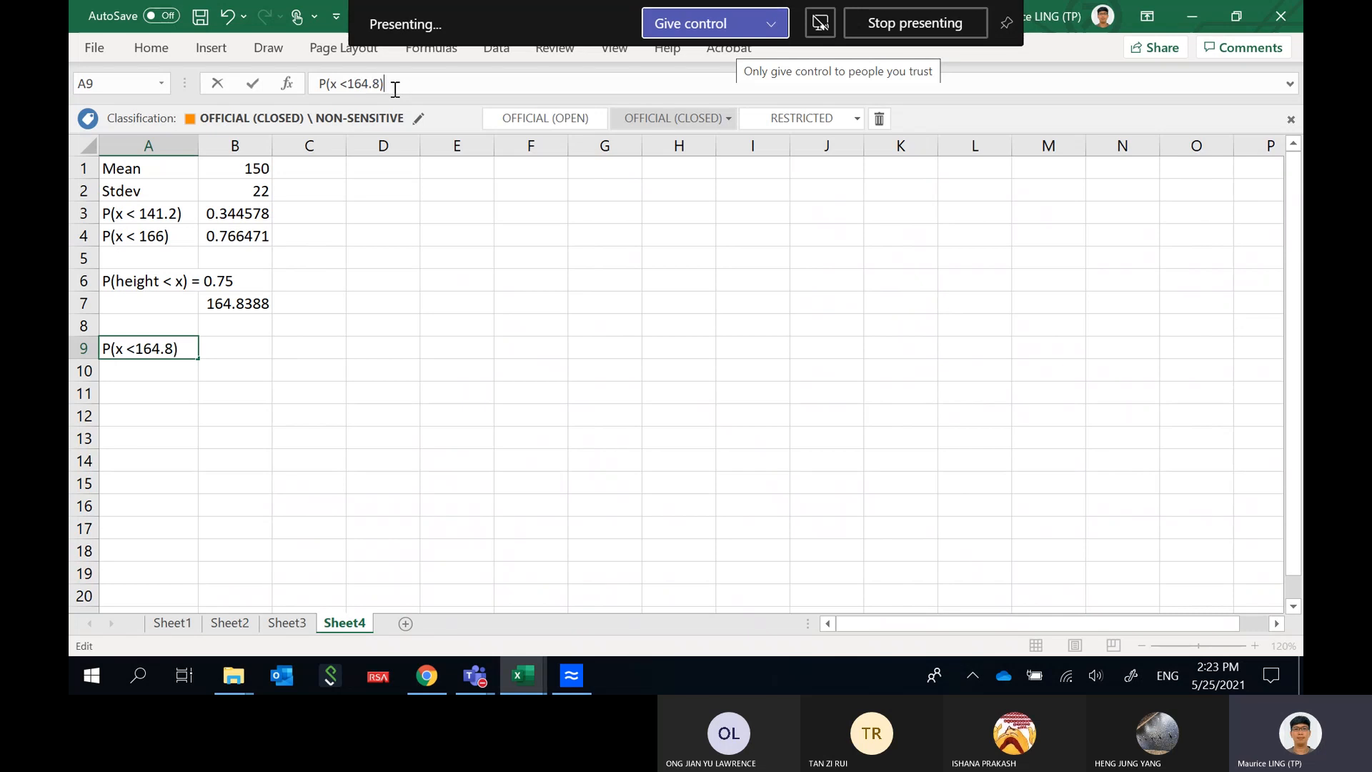
pyautogui.press('Return')
# Calculate the probability below 164.8 in cell B9 with =norm.dist(164.8,150,22,true).
pyautogui.press('Up')
pyautogui.press('Right')
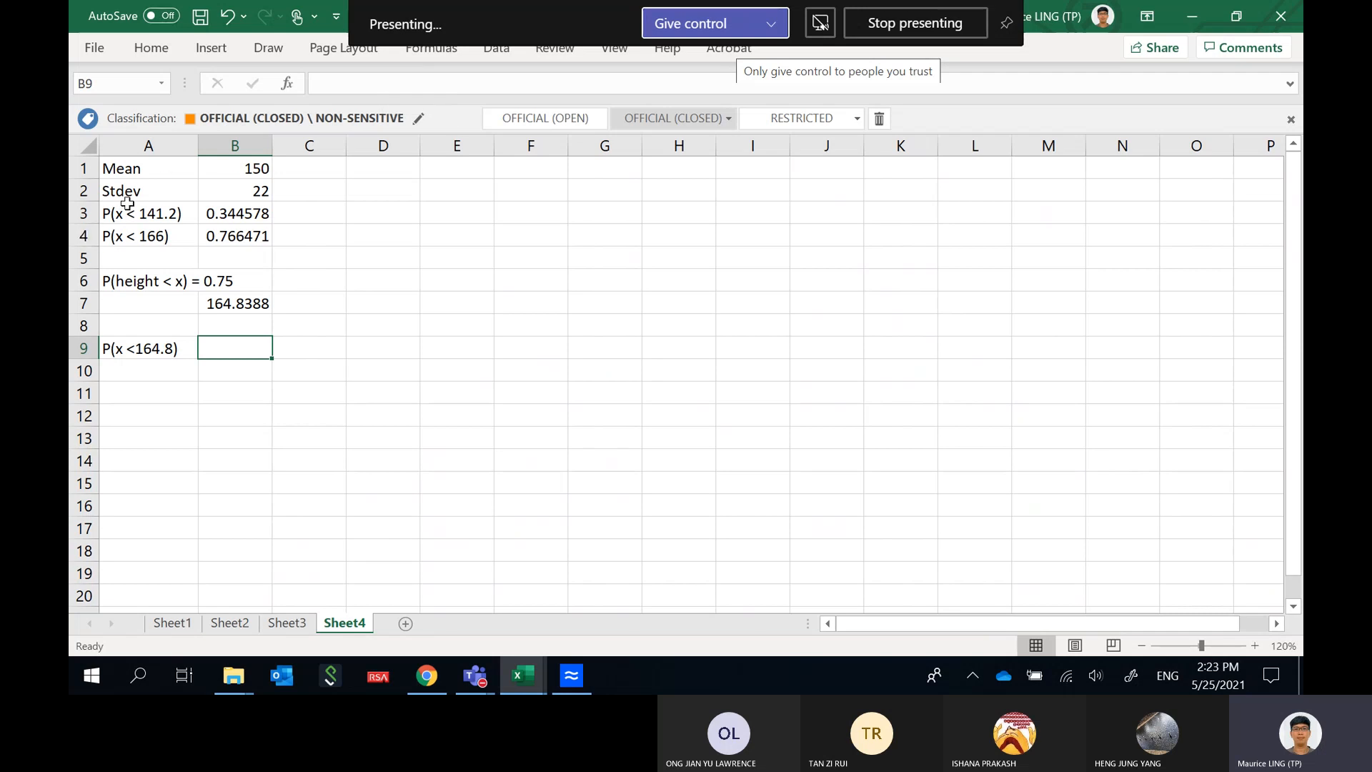
pyautogui.write('=')
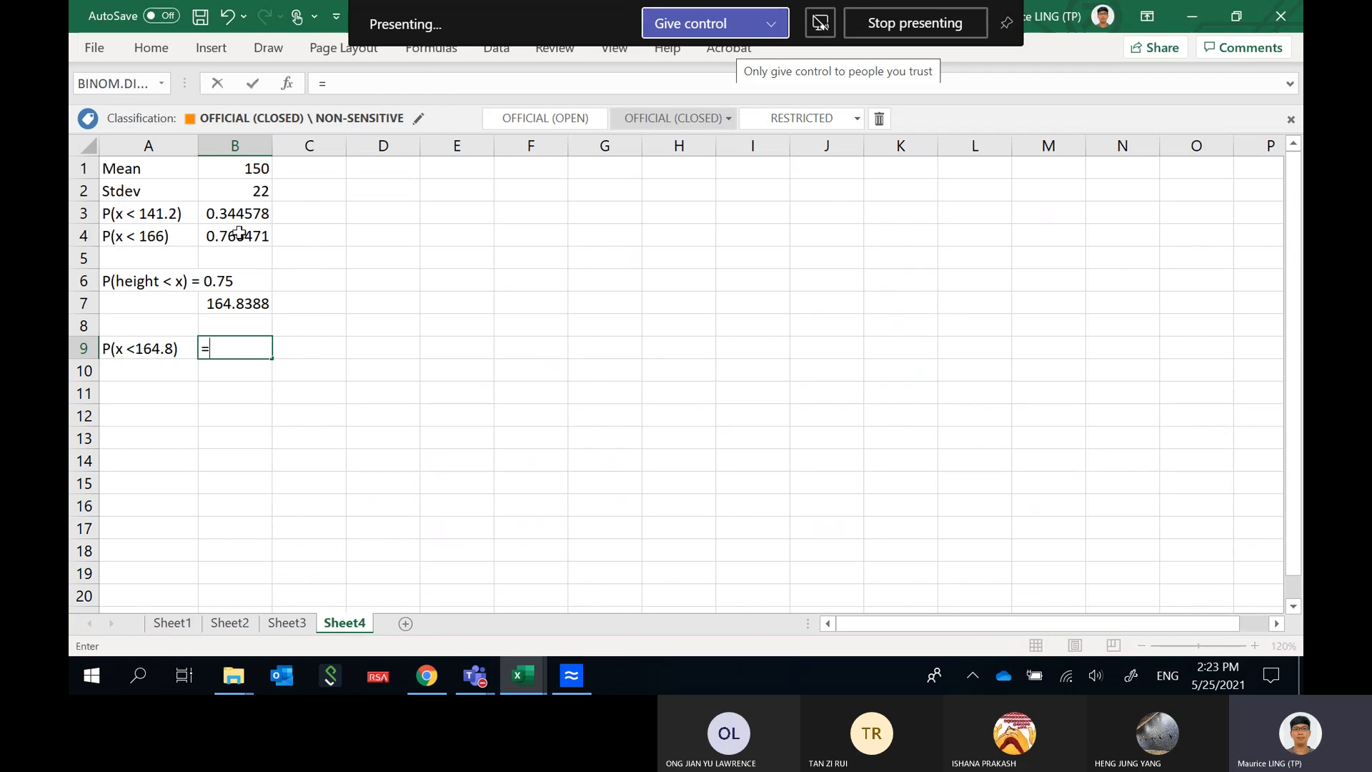
pyautogui.write('norm.dis')
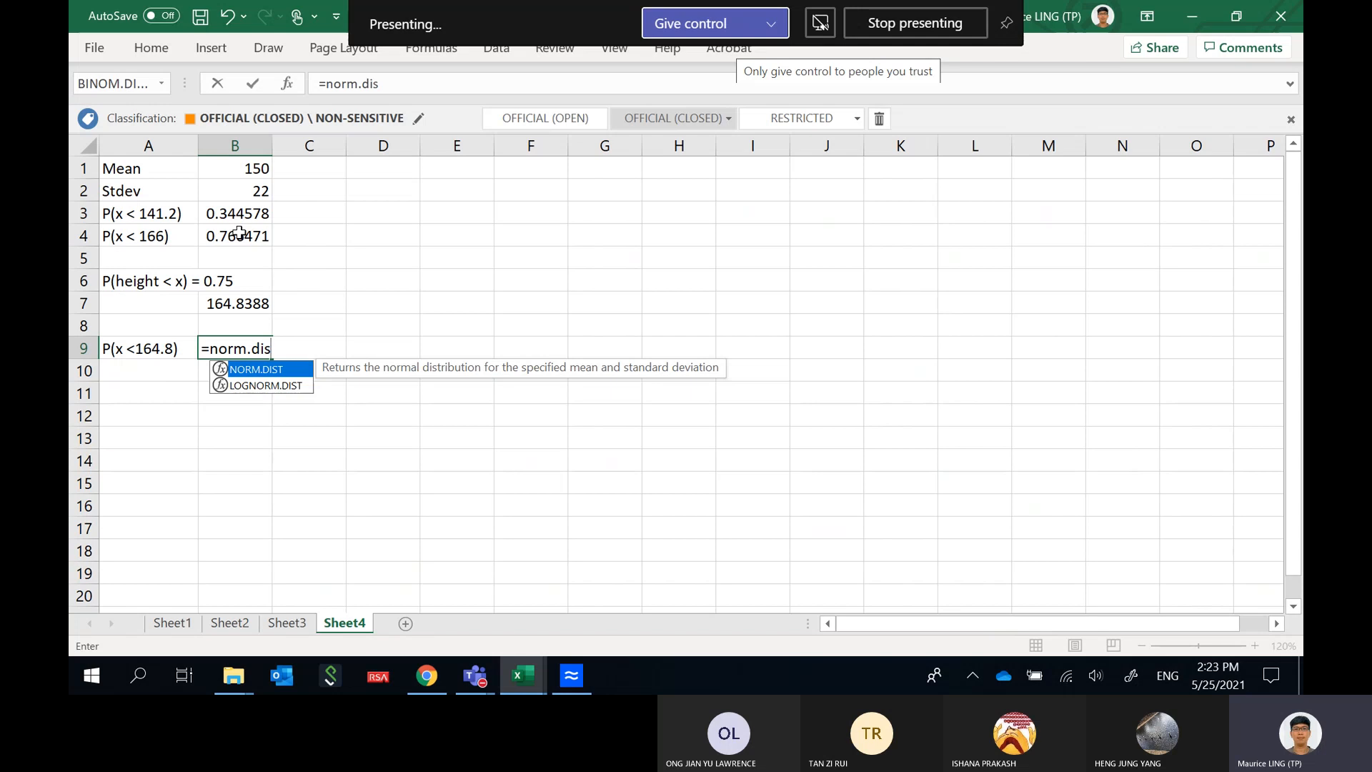
pyautogui.write('t(')
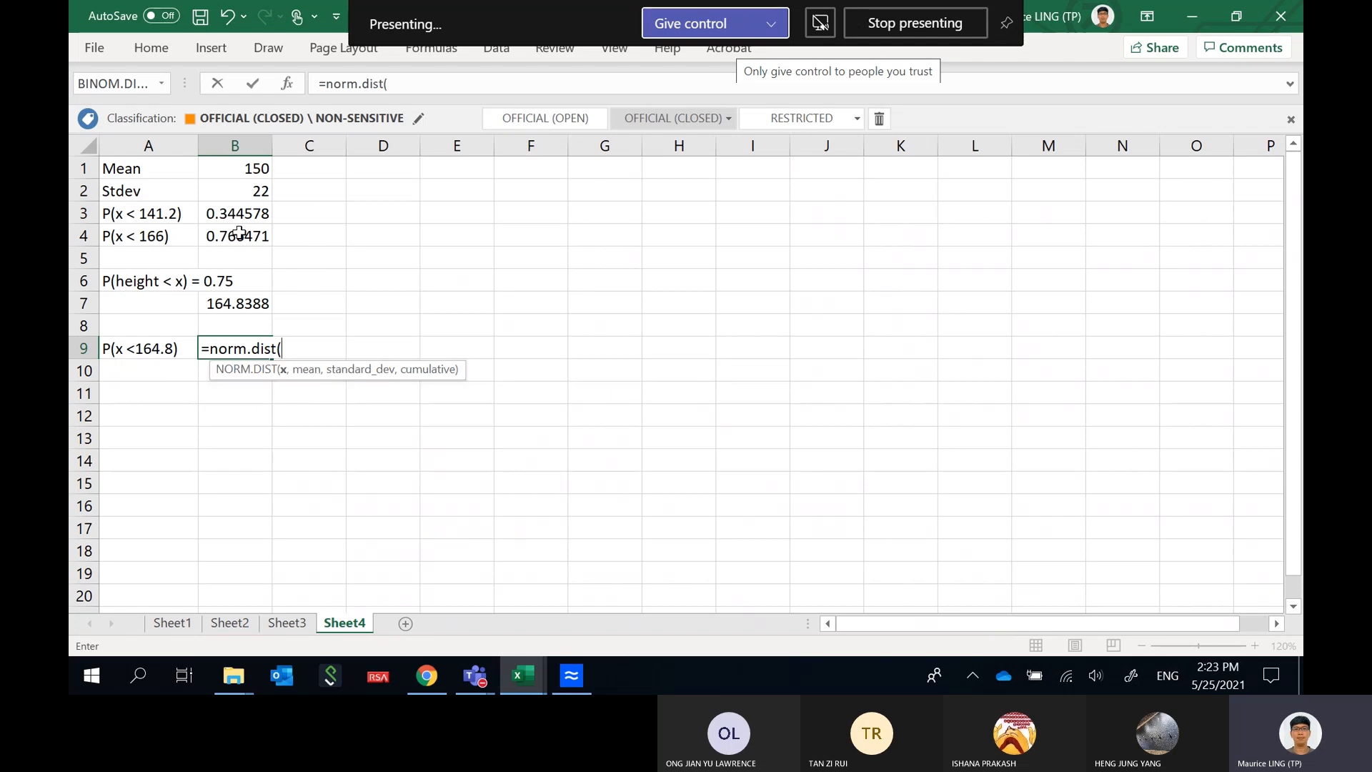
pyautogui.write('164.')
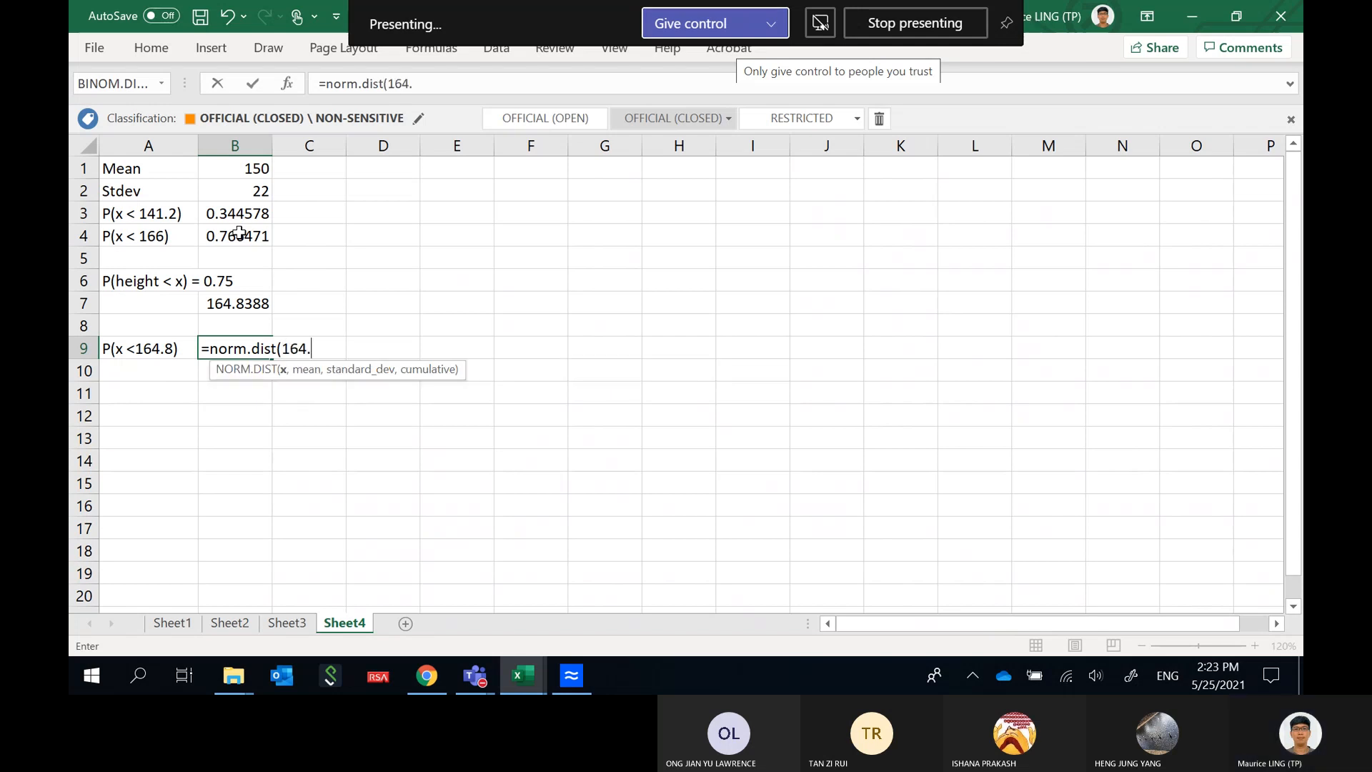
pyautogui.write('8,150')
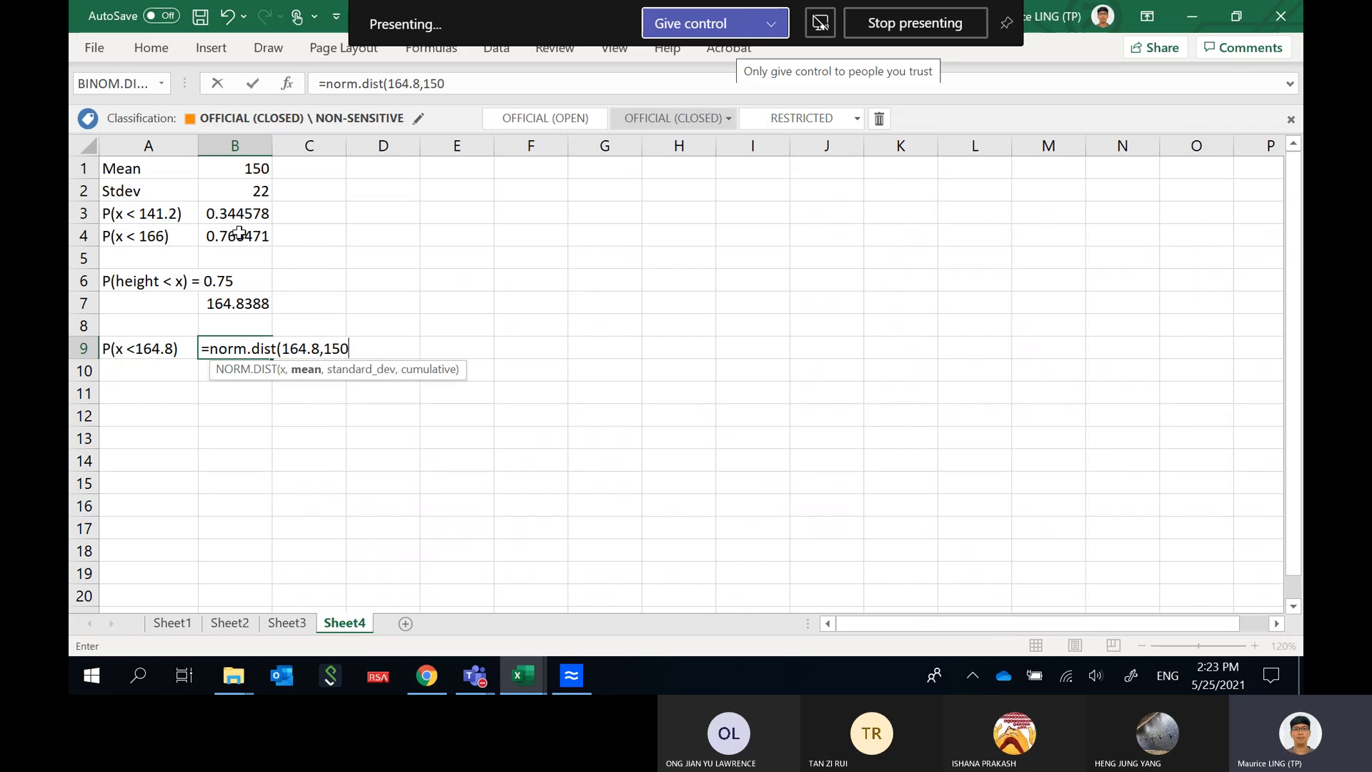
pyautogui.write(',')
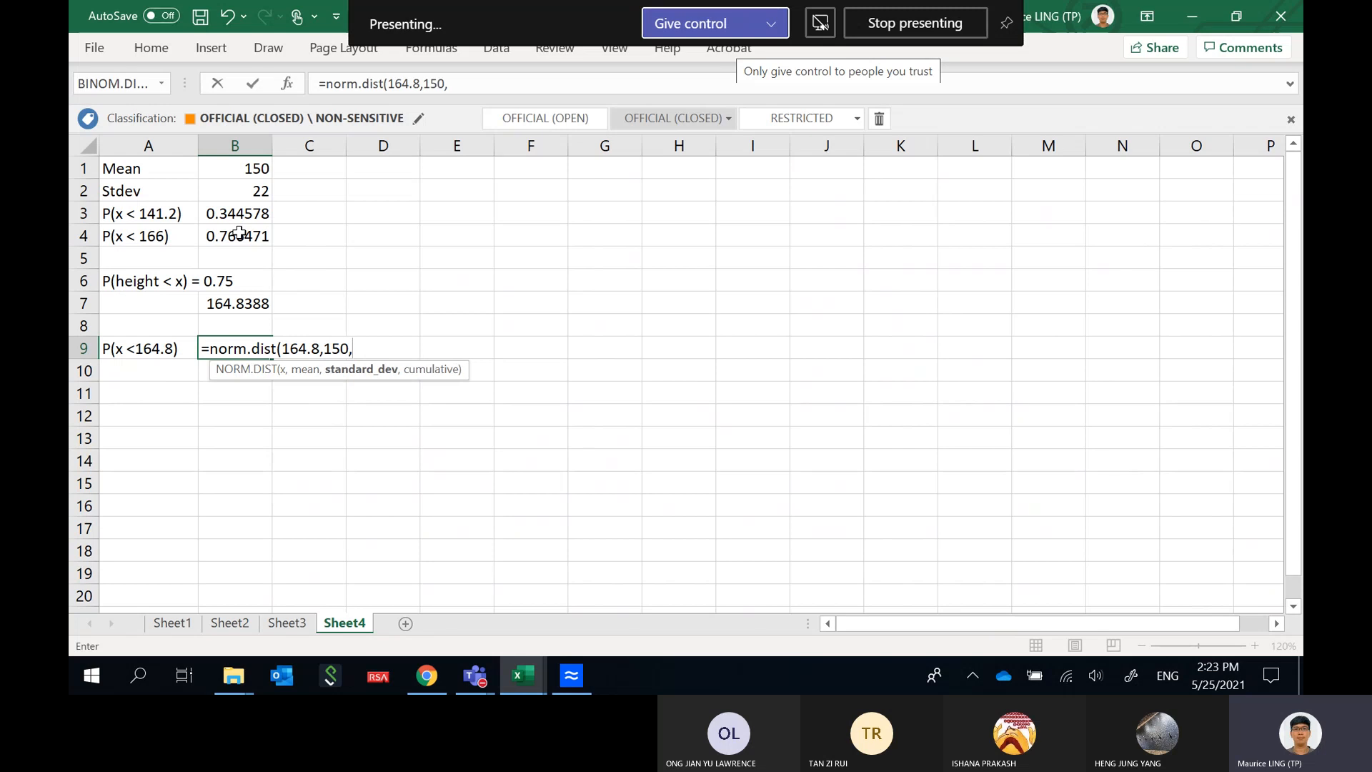
pyautogui.write('22,')
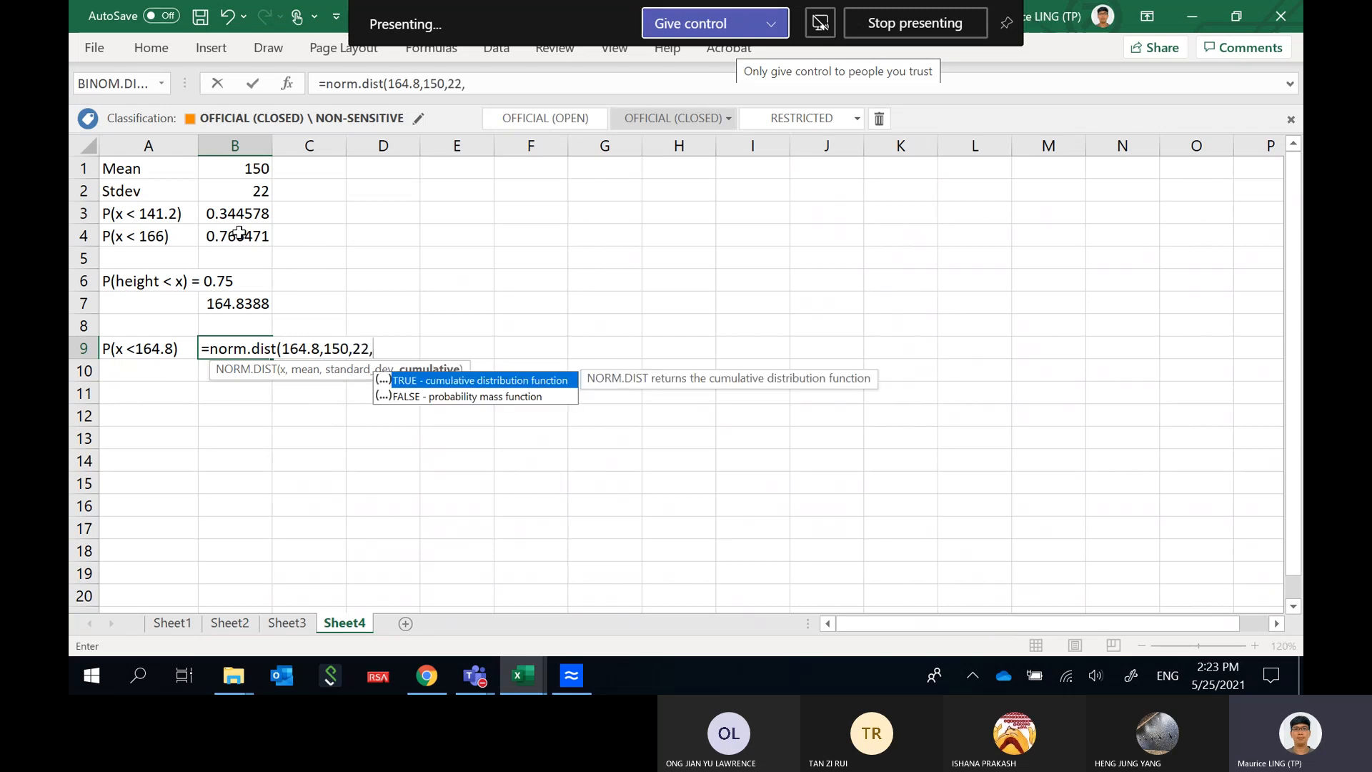
pyautogui.write('true)')
pyautogui.press('Return')
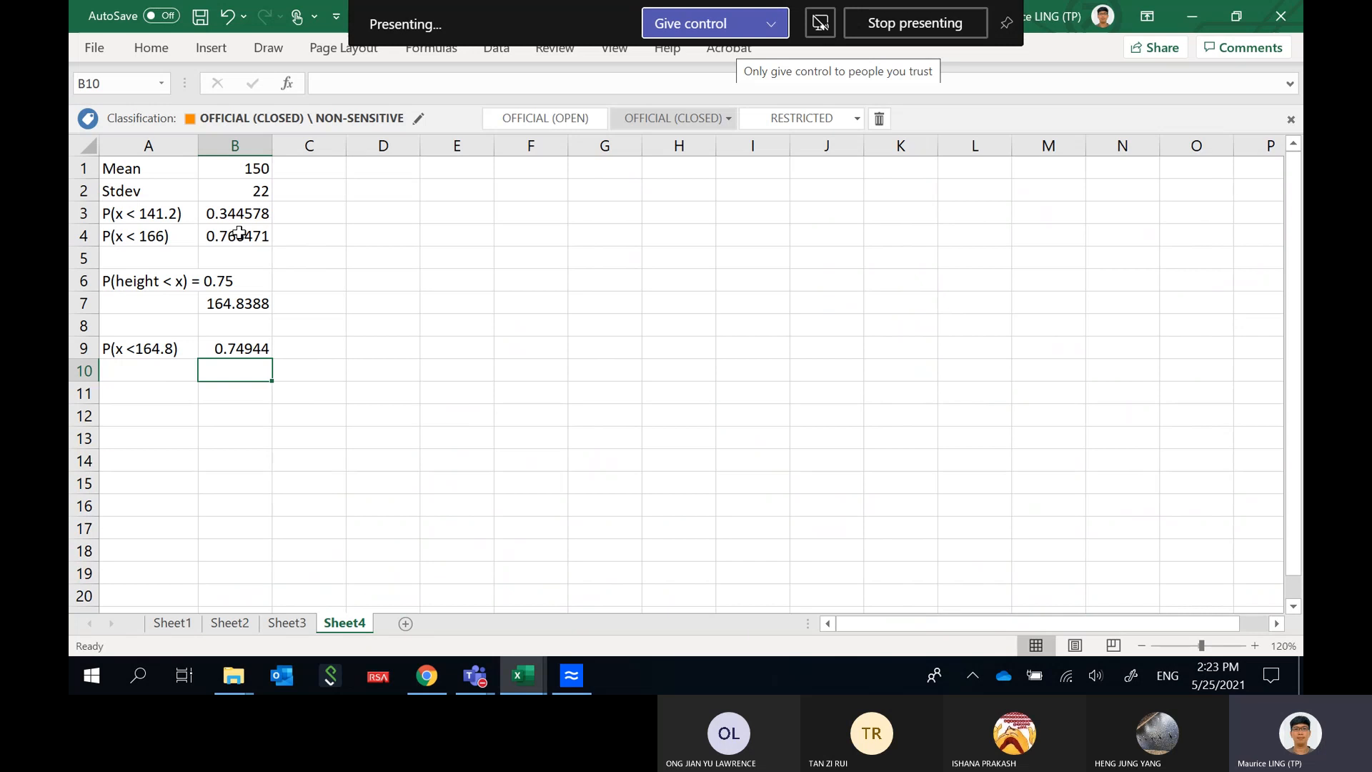
# Examine the x argument of the NORM.DIST formula in cell B9 without changing the formula.
pyautogui.click(237, 350)
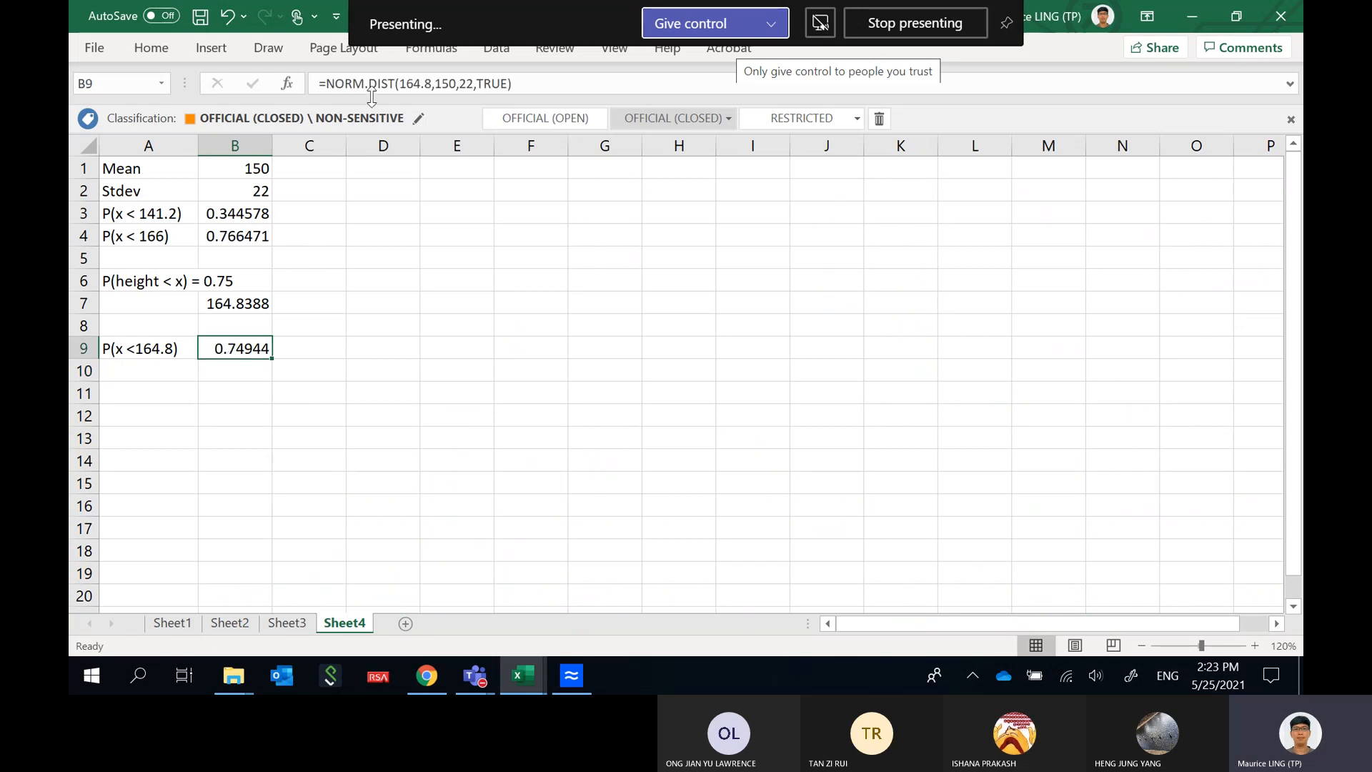
pyautogui.moveTo(433, 84); pyautogui.dragTo(403, 84)
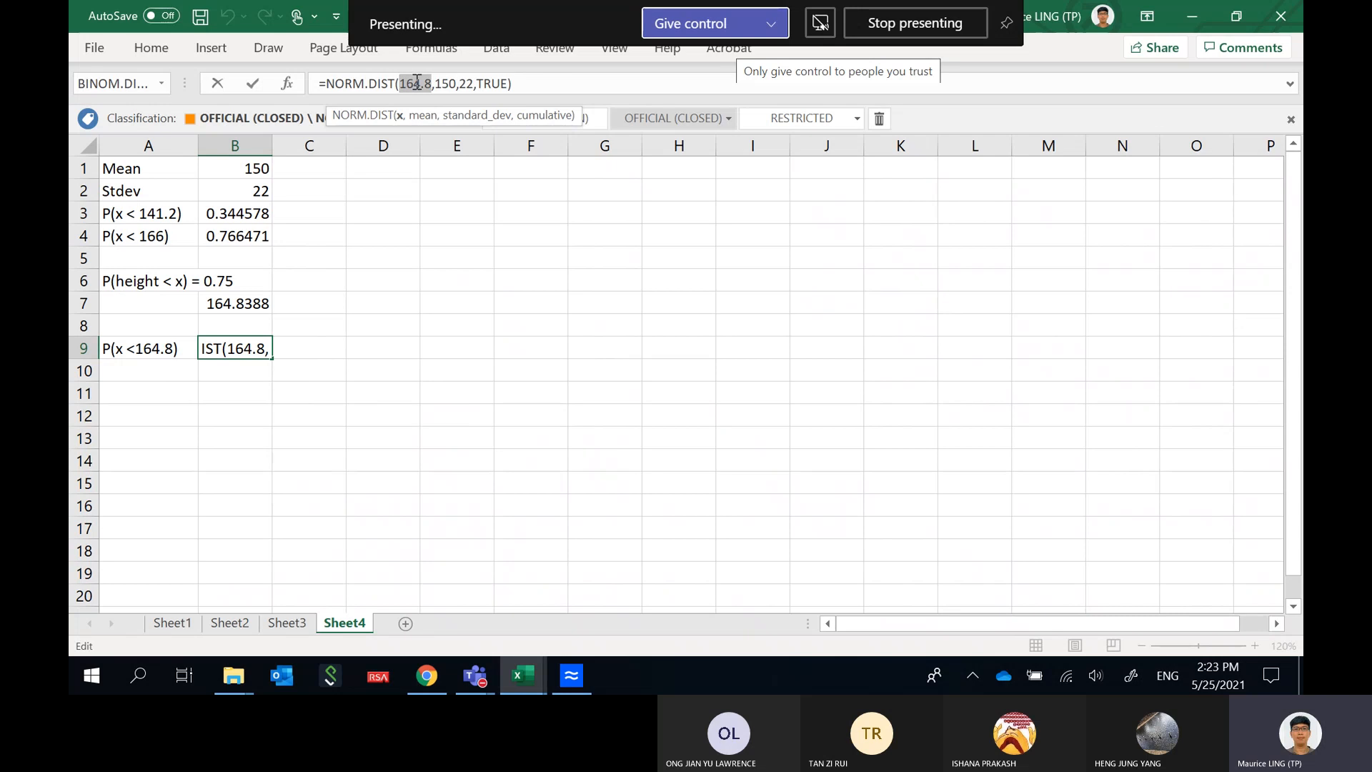
pyautogui.press('Return')
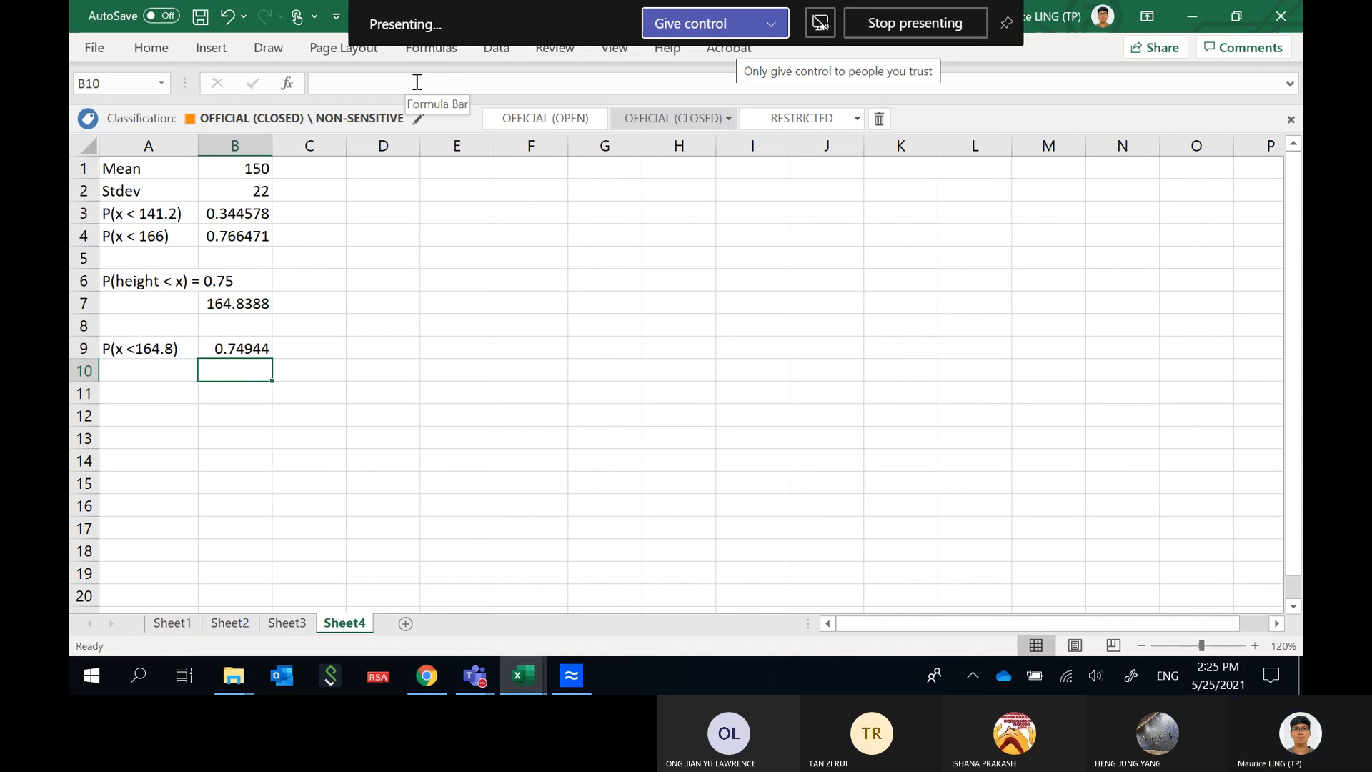
# Switch to the sketch, clear it, and draw a new bell curve over a horizontal axis with a centre line labelled 0.
pyautogui.hotkey('alt', 'Tab')
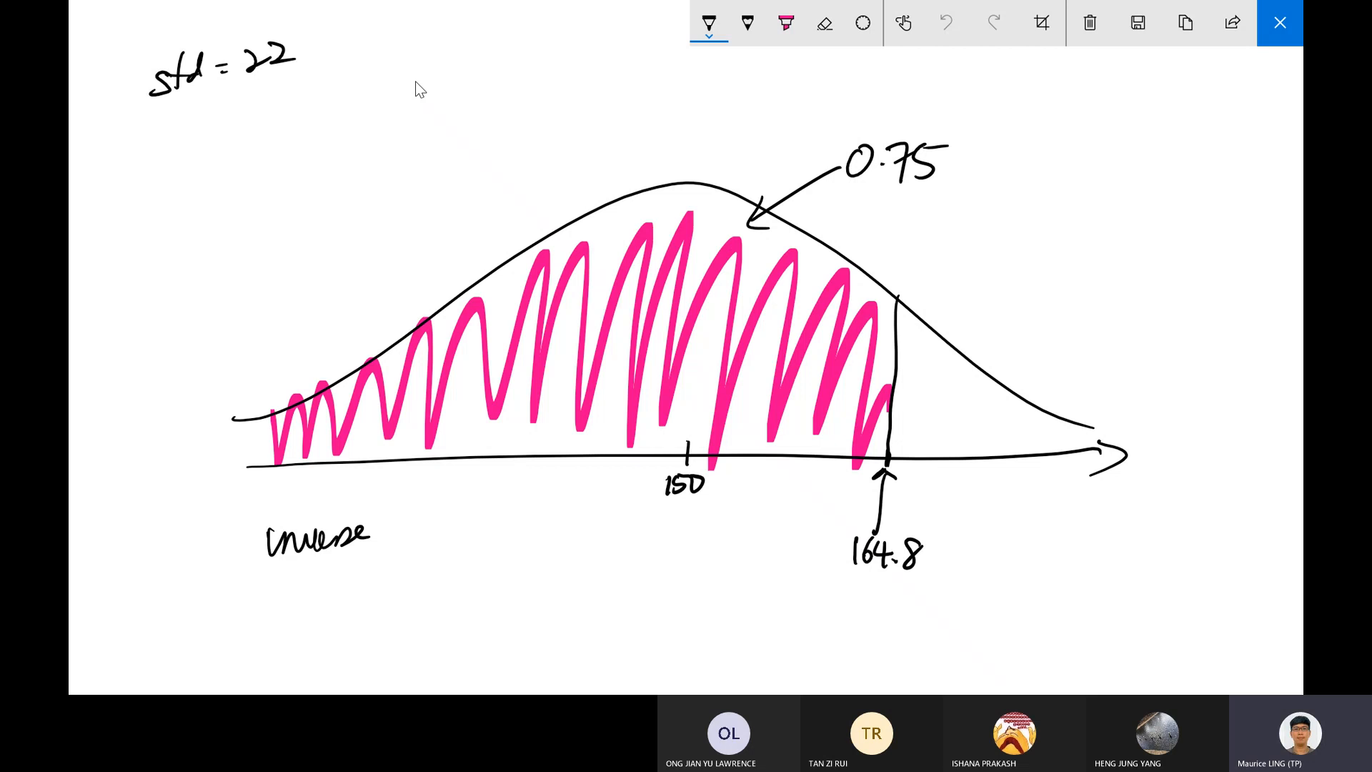
pyautogui.click(1090, 22)
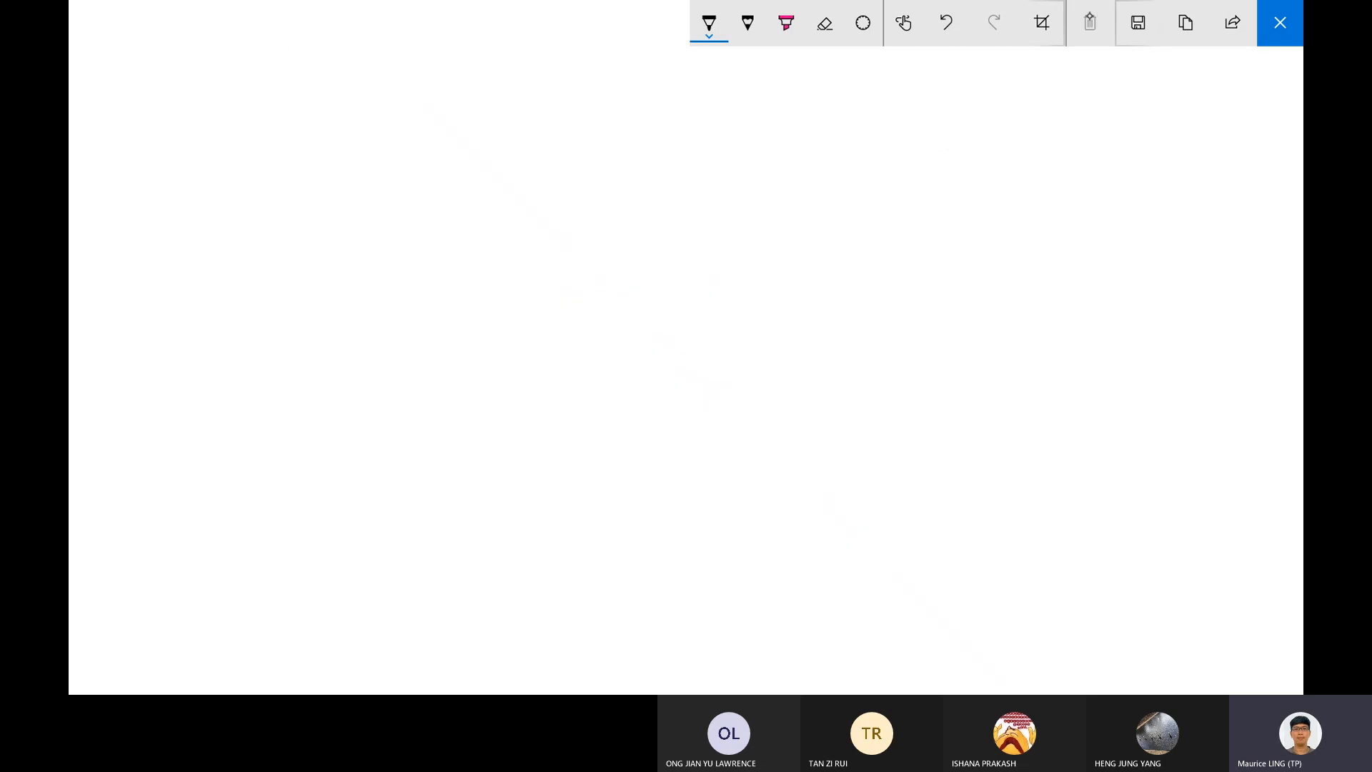
pyautogui.moveTo(226, 411)
pyautogui.mouseDown()
pyautogui.moveTo(570, 175)
pyautogui.moveTo(1031, 363)
pyautogui.mouseUp()
pyautogui.moveTo(197, 449)
pyautogui.mouseDown()
pyautogui.moveTo(1036, 441)
pyautogui.moveTo(1036, 456)
pyautogui.mouseUp()
pyautogui.moveTo(649, 83); pyautogui.dragTo(633, 478)
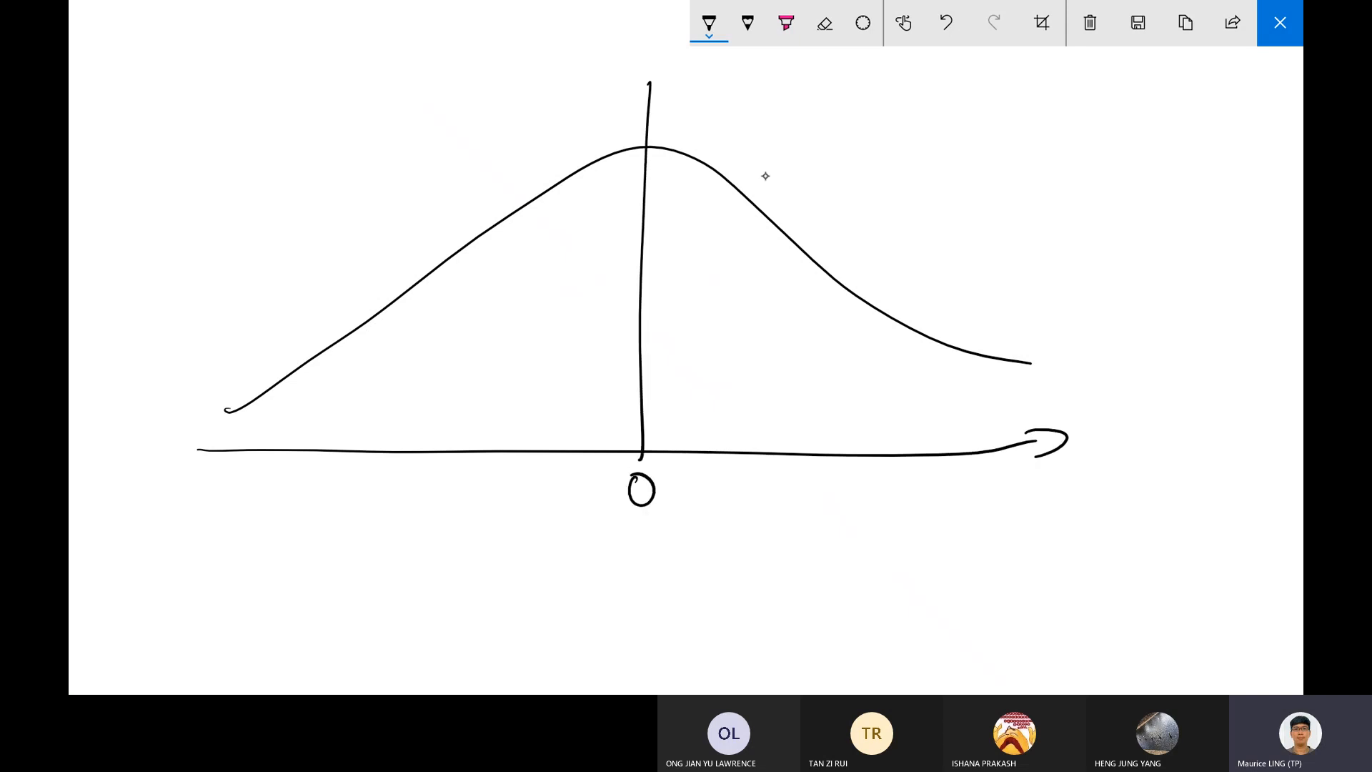
# Draw vertical lines under the curve on both sides of the centre and label the positive ones 1, 2 and 3.
pyautogui.moveTo(767, 217); pyautogui.dragTo(753, 500)
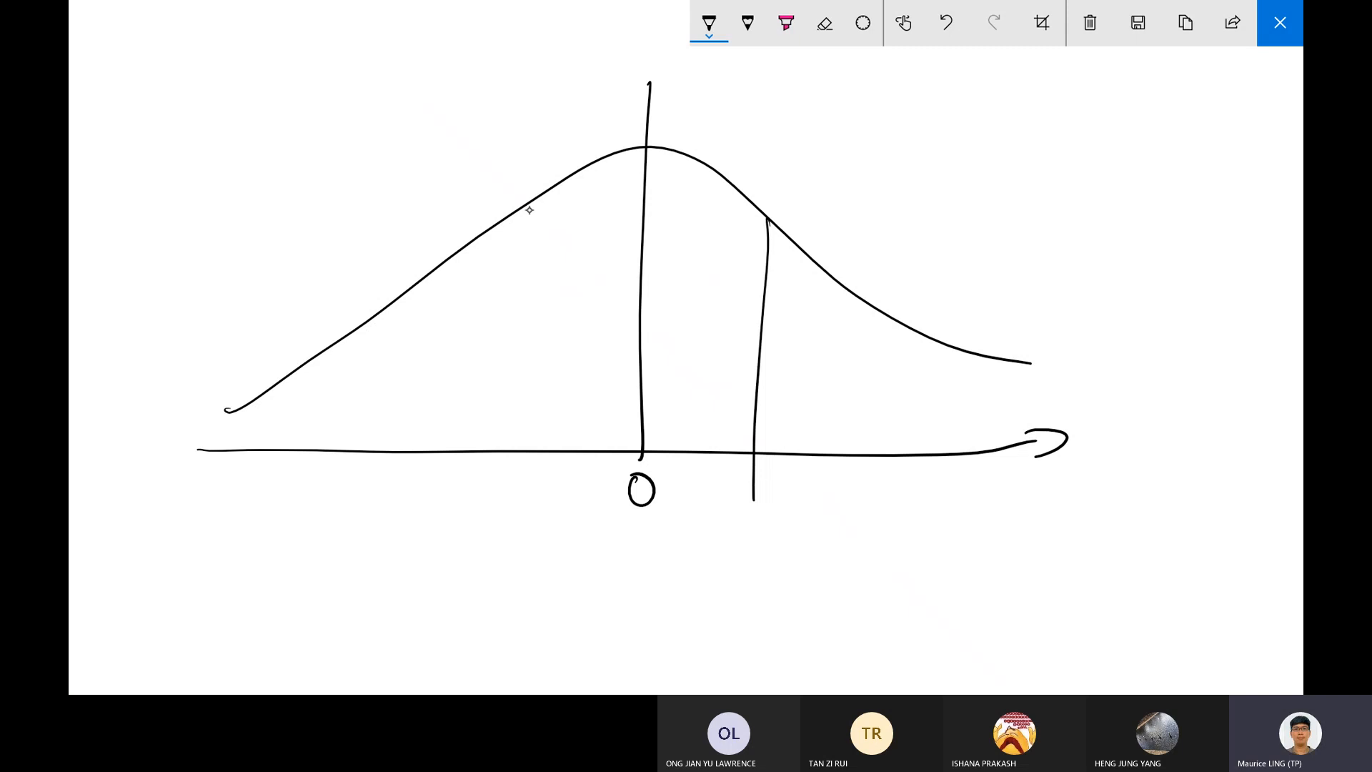
pyautogui.moveTo(523, 205); pyautogui.dragTo(508, 475)
pyautogui.moveTo(409, 292); pyautogui.dragTo(398, 439)
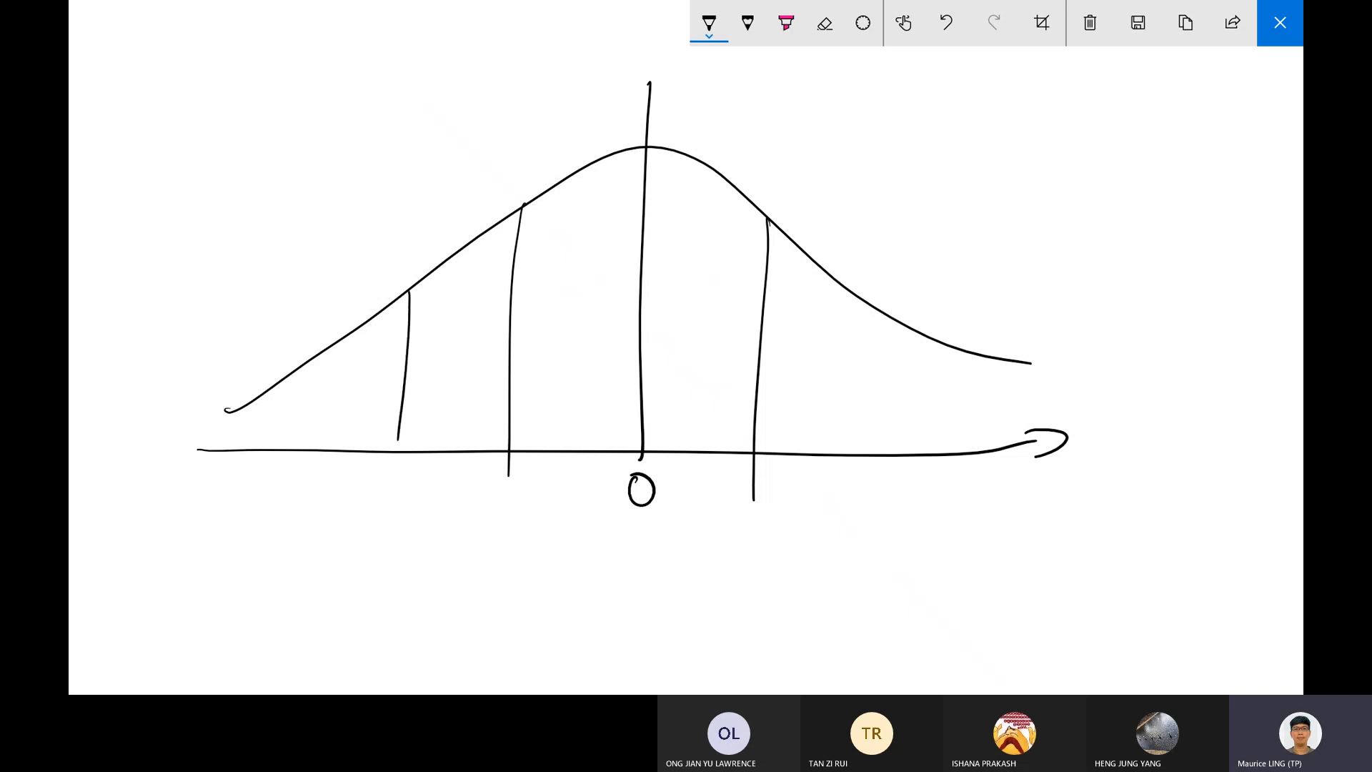
pyautogui.moveTo(873, 306); pyautogui.dragTo(858, 446)
pyautogui.moveTo(749, 507); pyautogui.dragTo(747, 541)
pyautogui.moveTo(849, 493); pyautogui.dragTo(871, 516)
pyautogui.moveTo(967, 366); pyautogui.dragTo(943, 523)
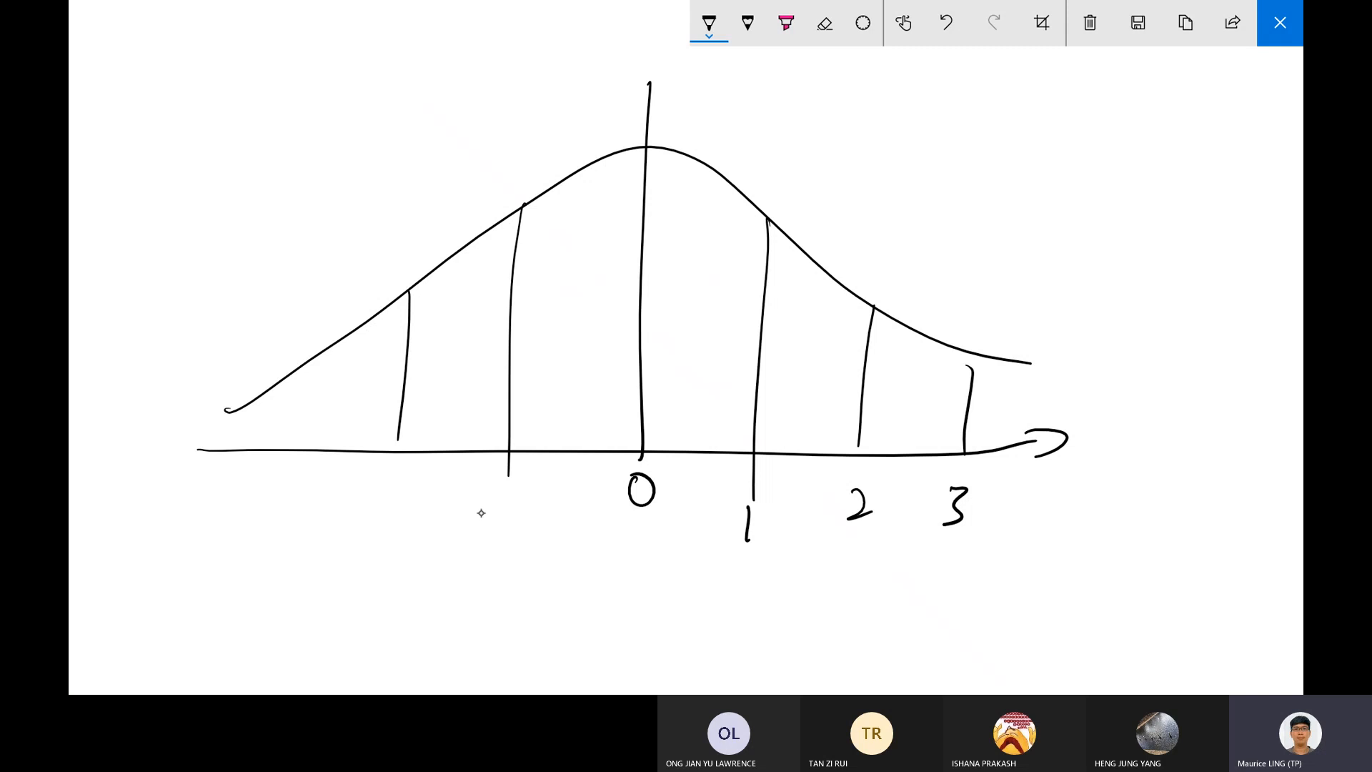
# Label the negative positions -1, -2 and -3 below the axis, adding the missing vertical line at -3.
pyautogui.moveTo(478, 513); pyautogui.dragTo(500, 513)
pyautogui.moveTo(519, 500); pyautogui.dragTo(515, 527)
pyautogui.moveTo(373, 493); pyautogui.dragTo(386, 492)
pyautogui.moveTo(393, 479); pyautogui.dragTo(420, 476)
pyautogui.moveTo(306, 373); pyautogui.dragTo(289, 519)
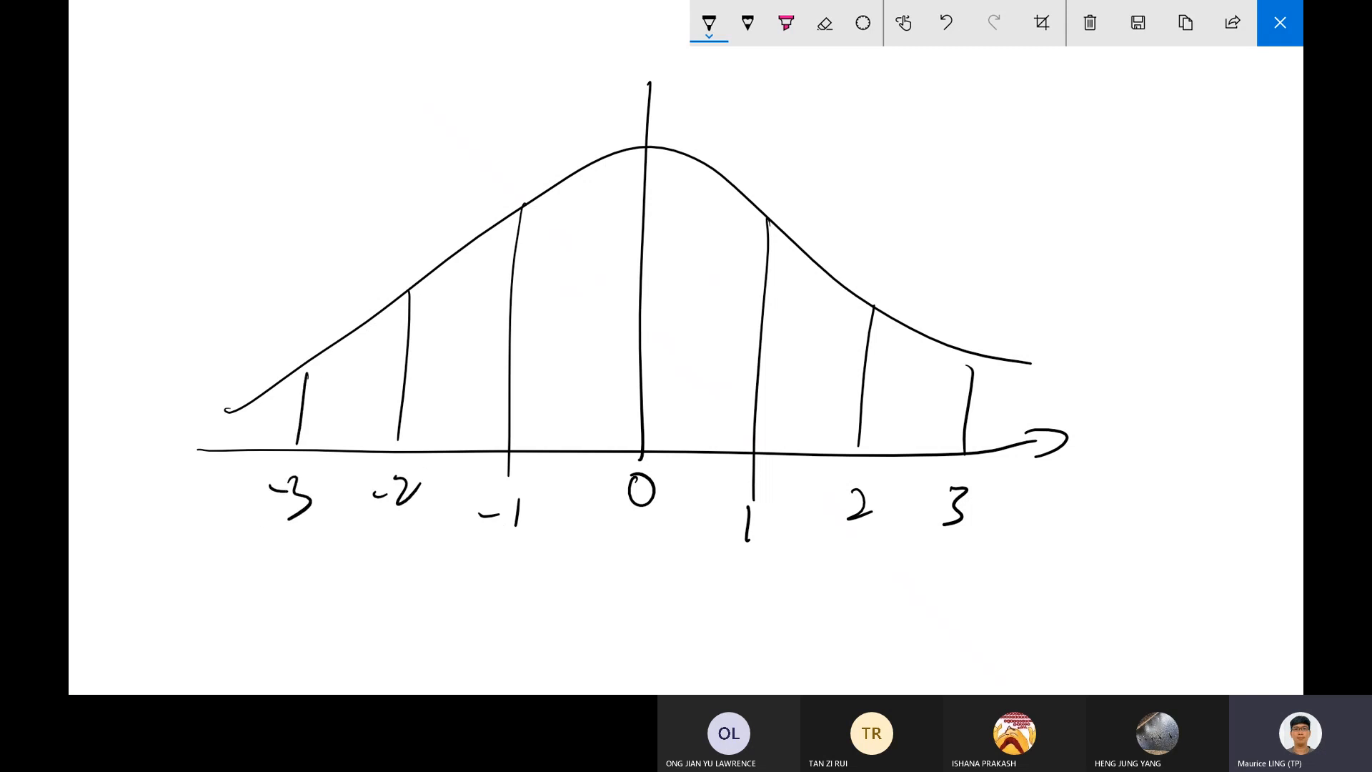
# Draw a double-headed arrow from -1 to 1 below the axis and write 68.26% under it.
pyautogui.moveTo(527, 538)
pyautogui.mouseDown()
pyautogui.moveTo(535, 572)
pyautogui.moveTo(725, 564)
pyautogui.mouseUp()
pyautogui.moveTo(721, 546)
pyautogui.mouseDown()
pyautogui.moveTo(743, 553)
pyautogui.moveTo(728, 577)
pyautogui.mouseUp()
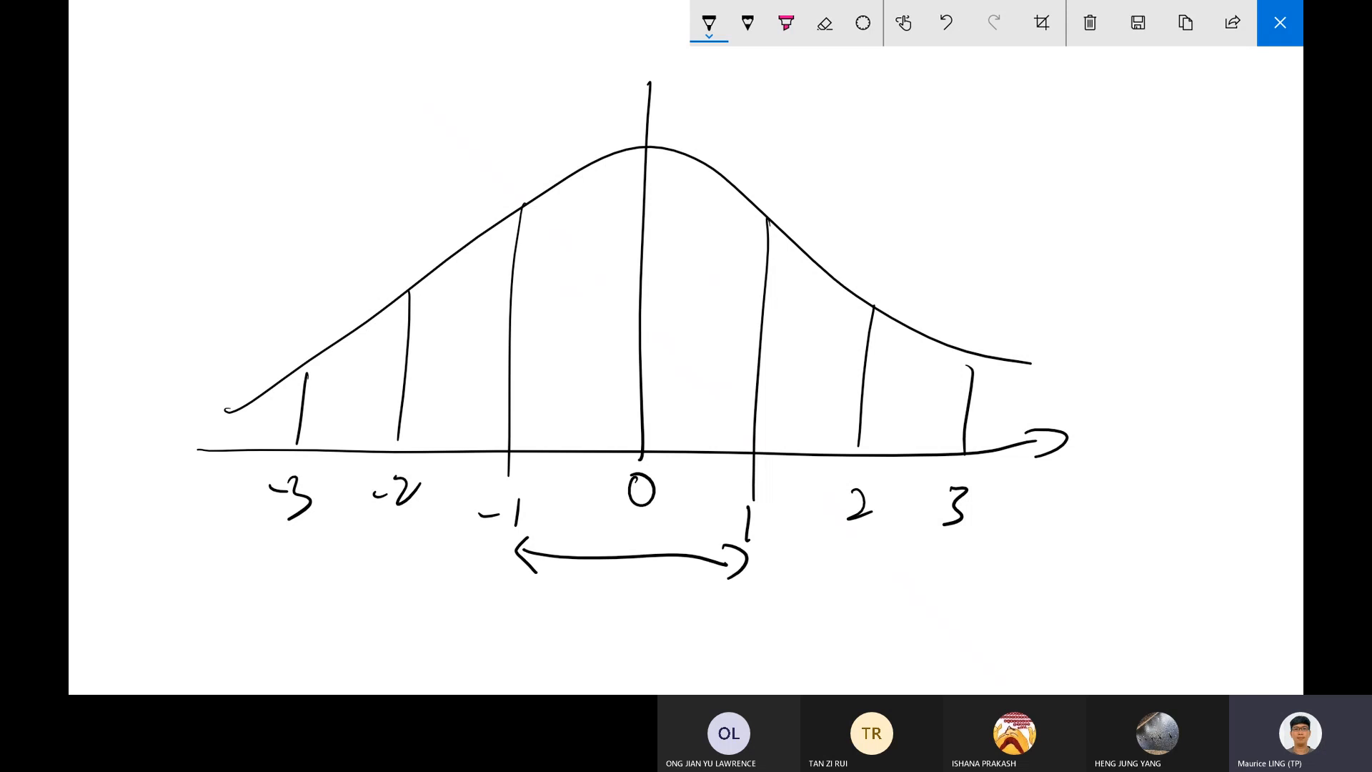
pyautogui.moveTo(600, 570); pyautogui.dragTo(599, 588)
pyautogui.moveTo(619, 571)
pyautogui.mouseDown()
pyautogui.moveTo(612, 587)
pyautogui.moveTo(616, 574)
pyautogui.moveTo(660, 587)
pyautogui.mouseUp()
pyautogui.click(635, 584)
pyautogui.moveTo(671, 561)
pyautogui.mouseDown()
pyautogui.moveTo(665, 584)
pyautogui.moveTo(687, 572)
pyautogui.moveTo(685, 597)
pyautogui.mouseUp()
pyautogui.moveTo(700, 586); pyautogui.dragTo(704, 592)
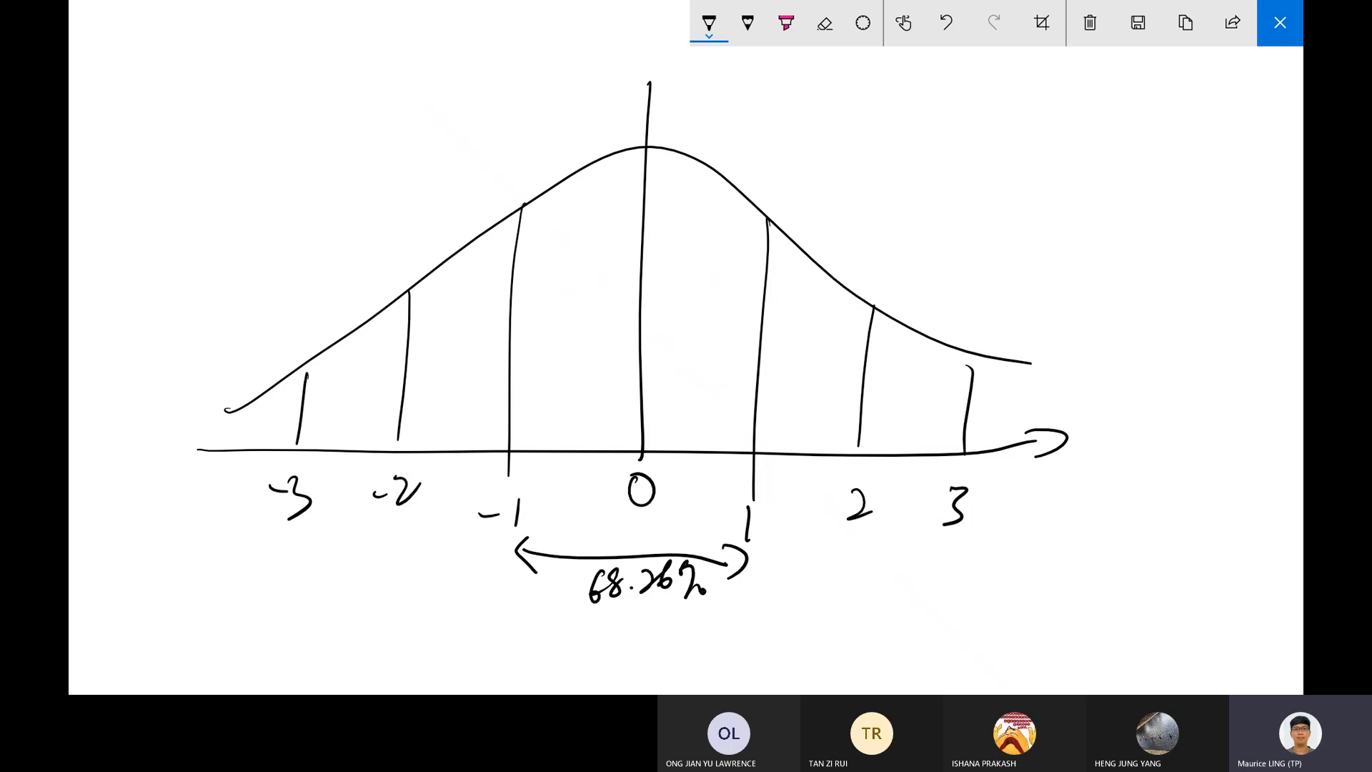
# Extend the -2 and 2 lines upward with dashes and join them with a double-headed arrow across the curve's peak.
pyautogui.click(404, 152)
pyautogui.moveTo(406, 183); pyautogui.dragTo(404, 213)
pyautogui.moveTo(400, 230); pyautogui.dragTo(398, 258)
pyautogui.moveTo(873, 272); pyautogui.dragTo(870, 284)
pyautogui.moveTo(880, 228); pyautogui.dragTo(878, 240)
pyautogui.moveTo(872, 166); pyautogui.dragTo(870, 180)
pyautogui.click(873, 145)
pyautogui.moveTo(430, 126)
pyautogui.mouseDown()
pyautogui.moveTo(405, 150)
pyautogui.moveTo(429, 157)
pyautogui.mouseUp()
pyautogui.moveTo(414, 149)
pyautogui.mouseDown()
pyautogui.moveTo(570, 142)
pyautogui.moveTo(829, 161)
pyautogui.moveTo(832, 175)
pyautogui.mouseUp()
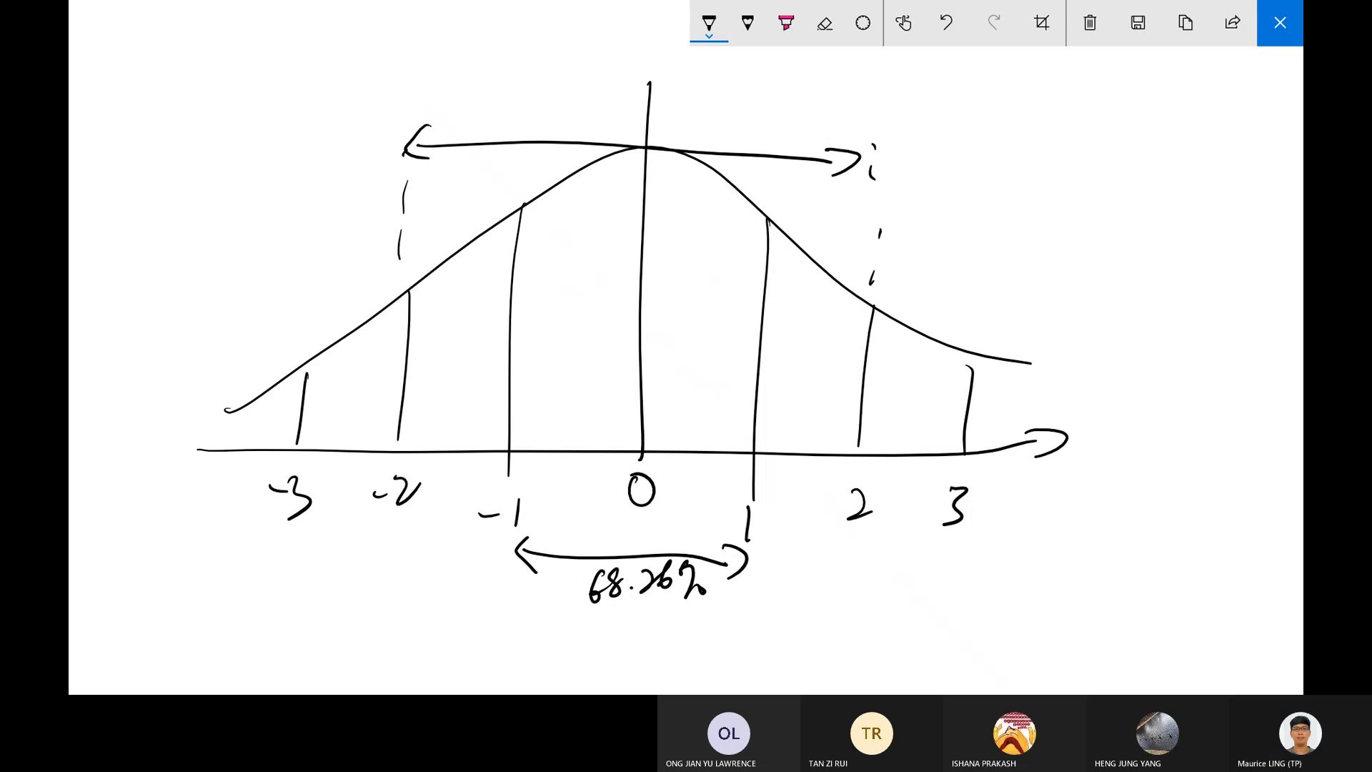
# Write 95.46% above the double-headed arrow spanning -2 to 2.
pyautogui.moveTo(572, 95)
pyautogui.mouseDown()
pyautogui.moveTo(588, 93)
pyautogui.moveTo(583, 123)
pyautogui.mouseUp()
pyautogui.moveTo(608, 96)
pyautogui.mouseDown()
pyautogui.moveTo(619, 114)
pyautogui.moveTo(600, 123)
pyautogui.moveTo(683, 112)
pyautogui.mouseUp()
pyautogui.click(633, 108)
pyautogui.moveTo(679, 100); pyautogui.dragTo(676, 129)
pyautogui.moveTo(706, 91); pyautogui.dragTo(688, 126)
pyautogui.moveTo(702, 100)
pyautogui.mouseDown()
pyautogui.moveTo(719, 89)
pyautogui.moveTo(717, 123)
pyautogui.mouseUp()
pyautogui.moveTo(732, 118); pyautogui.dragTo(745, 126)
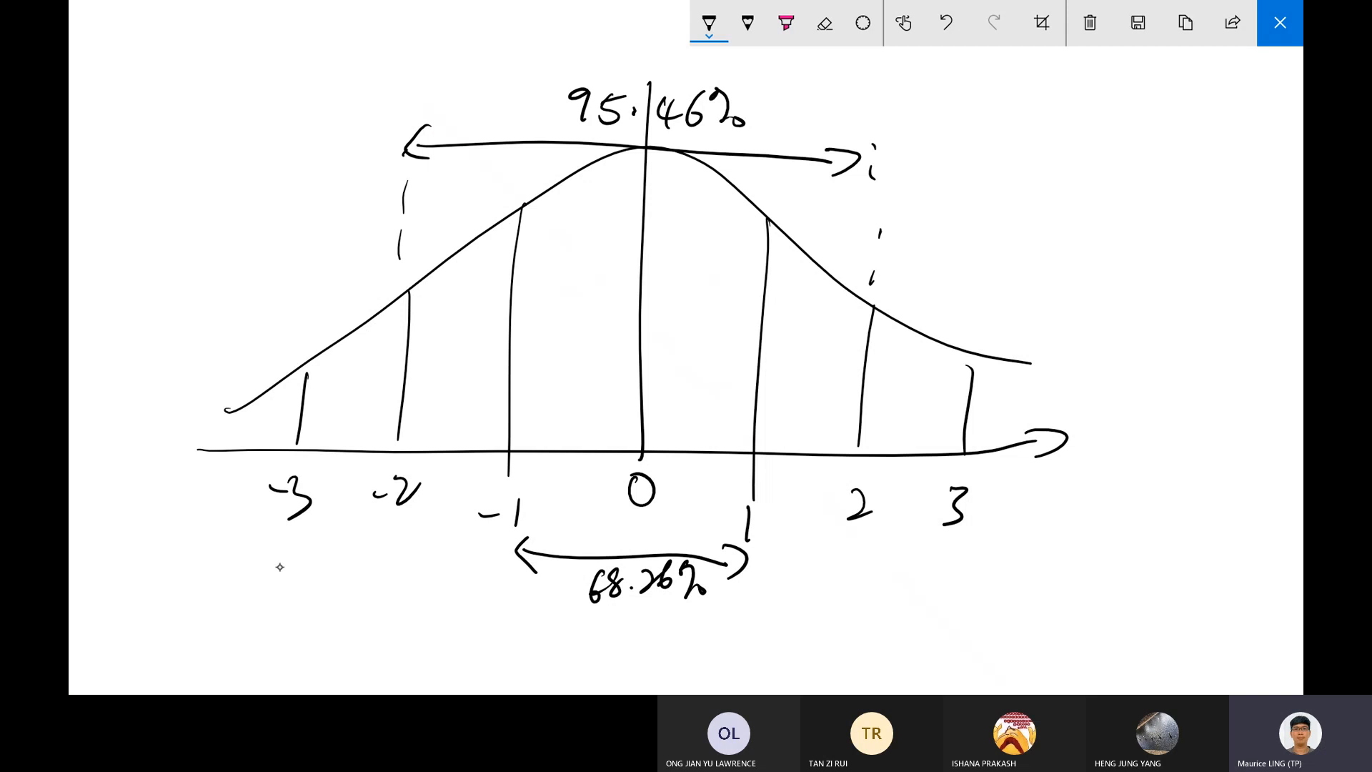
# Draw a long double-headed arrow from -3 to 3 near the base of the sketch and write 99.73% beneath it.
pyautogui.moveTo(289, 577)
pyautogui.mouseDown()
pyautogui.moveTo(279, 593)
pyautogui.moveTo(292, 626)
pyautogui.mouseUp()
pyautogui.moveTo(276, 608); pyautogui.dragTo(939, 626)
pyautogui.moveTo(931, 608)
pyautogui.mouseDown()
pyautogui.moveTo(960, 616)
pyautogui.moveTo(937, 633)
pyautogui.mouseUp()
pyautogui.moveTo(640, 639); pyautogui.dragTo(637, 676)
pyautogui.moveTo(651, 647)
pyautogui.mouseDown()
pyautogui.moveTo(660, 638)
pyautogui.moveTo(661, 672)
pyautogui.mouseUp()
pyautogui.click(678, 653)
pyautogui.moveTo(683, 641)
pyautogui.mouseDown()
pyautogui.moveTo(700, 638)
pyautogui.moveTo(703, 674)
pyautogui.mouseUp()
pyautogui.moveTo(689, 650)
pyautogui.mouseDown()
pyautogui.moveTo(719, 673)
pyautogui.moveTo(745, 643)
pyautogui.moveTo(760, 673)
pyautogui.moveTo(781, 669)
pyautogui.mouseUp()
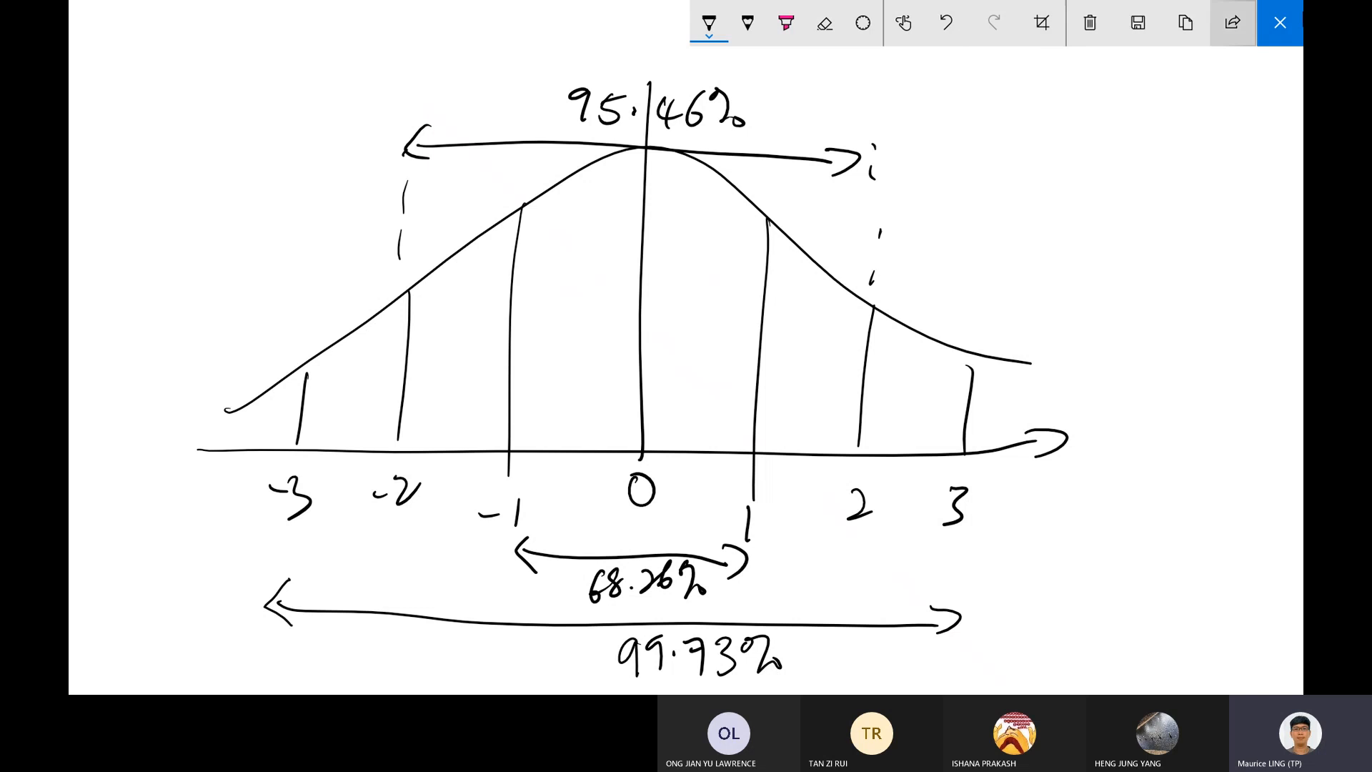
# Close the sketch to return to the Excel sheet and enter Mean 0 and Std 1 in cells D1:E2.
pyautogui.click(1280, 23)
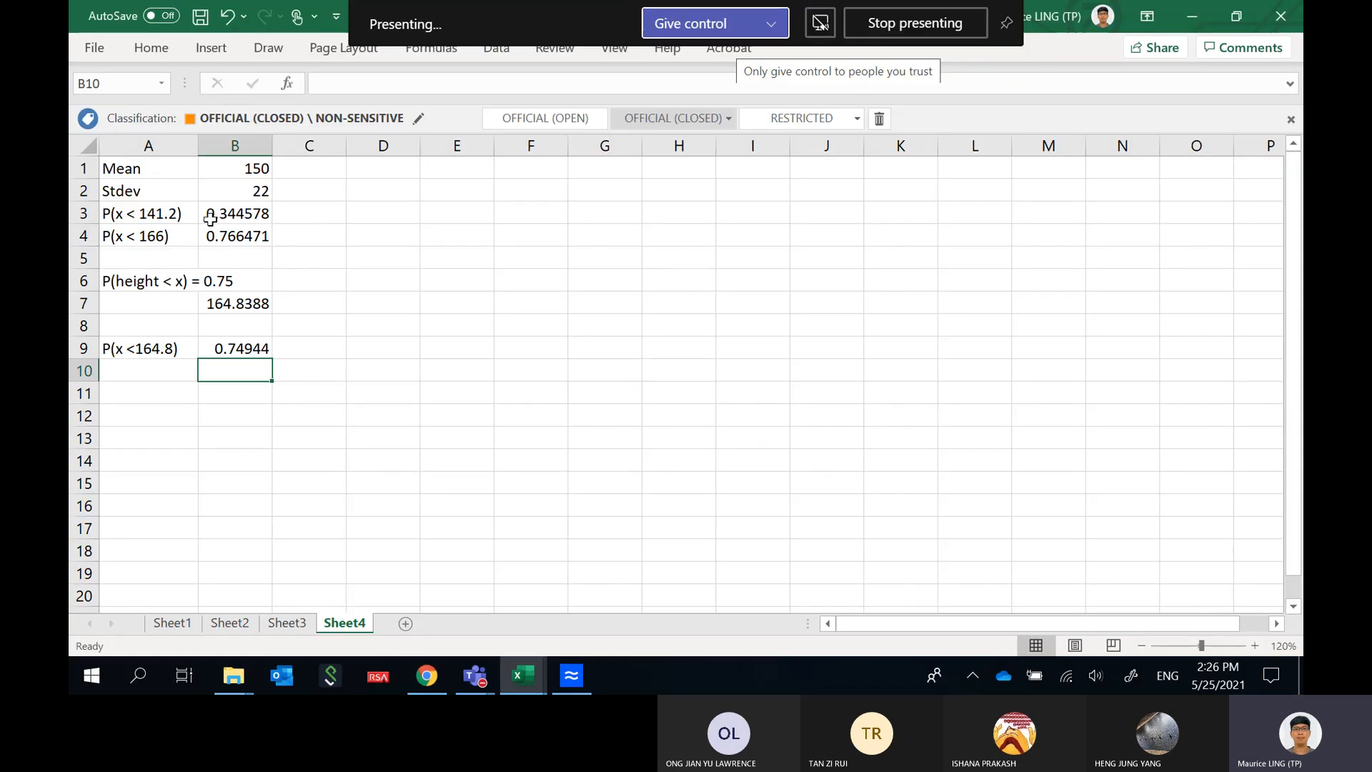
pyautogui.moveTo(156, 216); pyautogui.dragTo(225, 233)
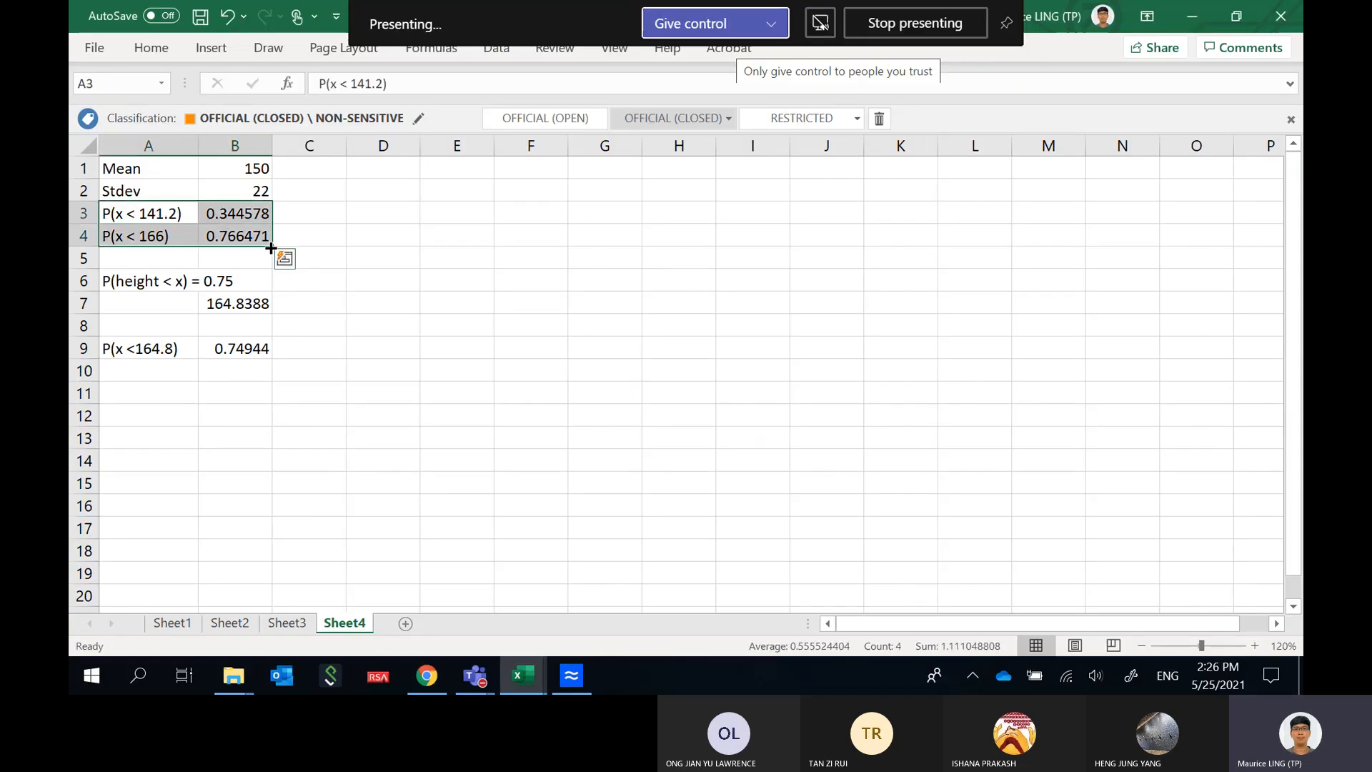
pyautogui.click(369, 174)
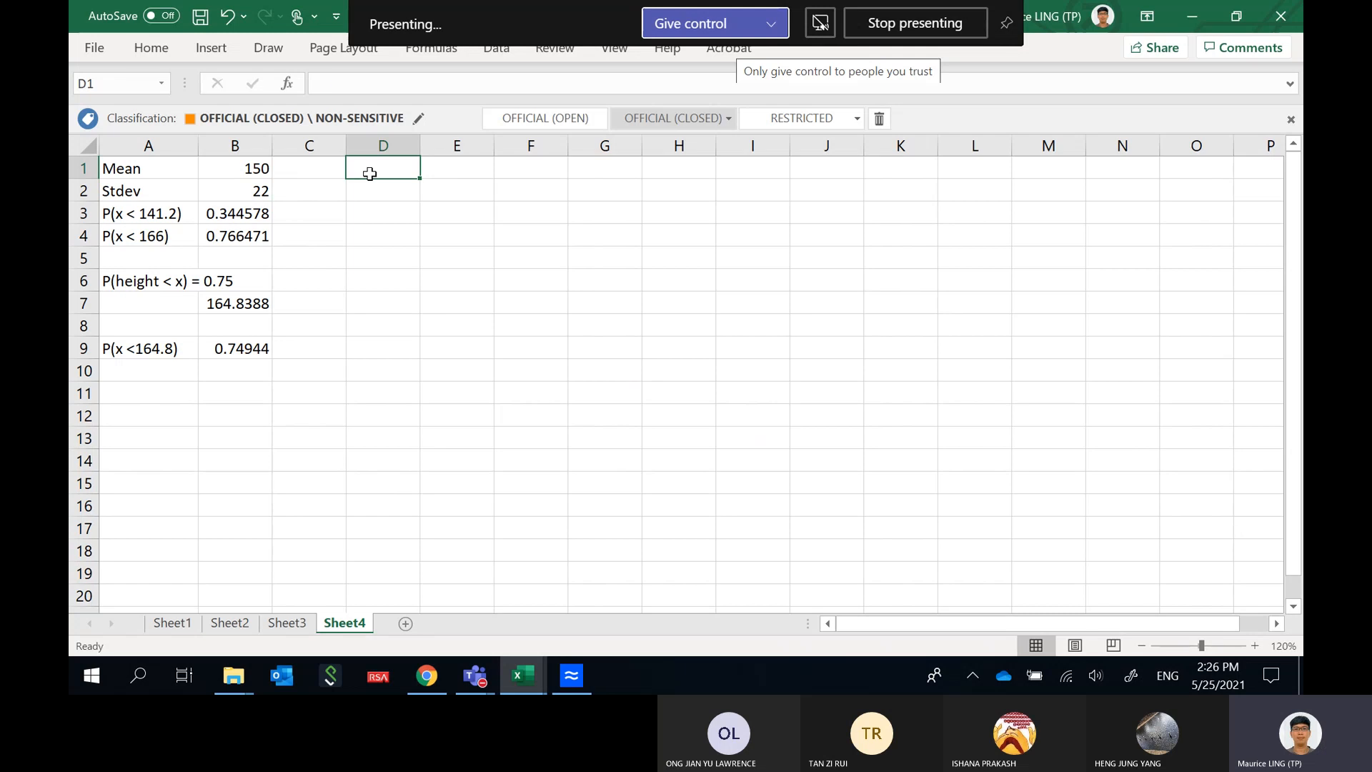
pyautogui.write('Mean')
pyautogui.press('Tab')
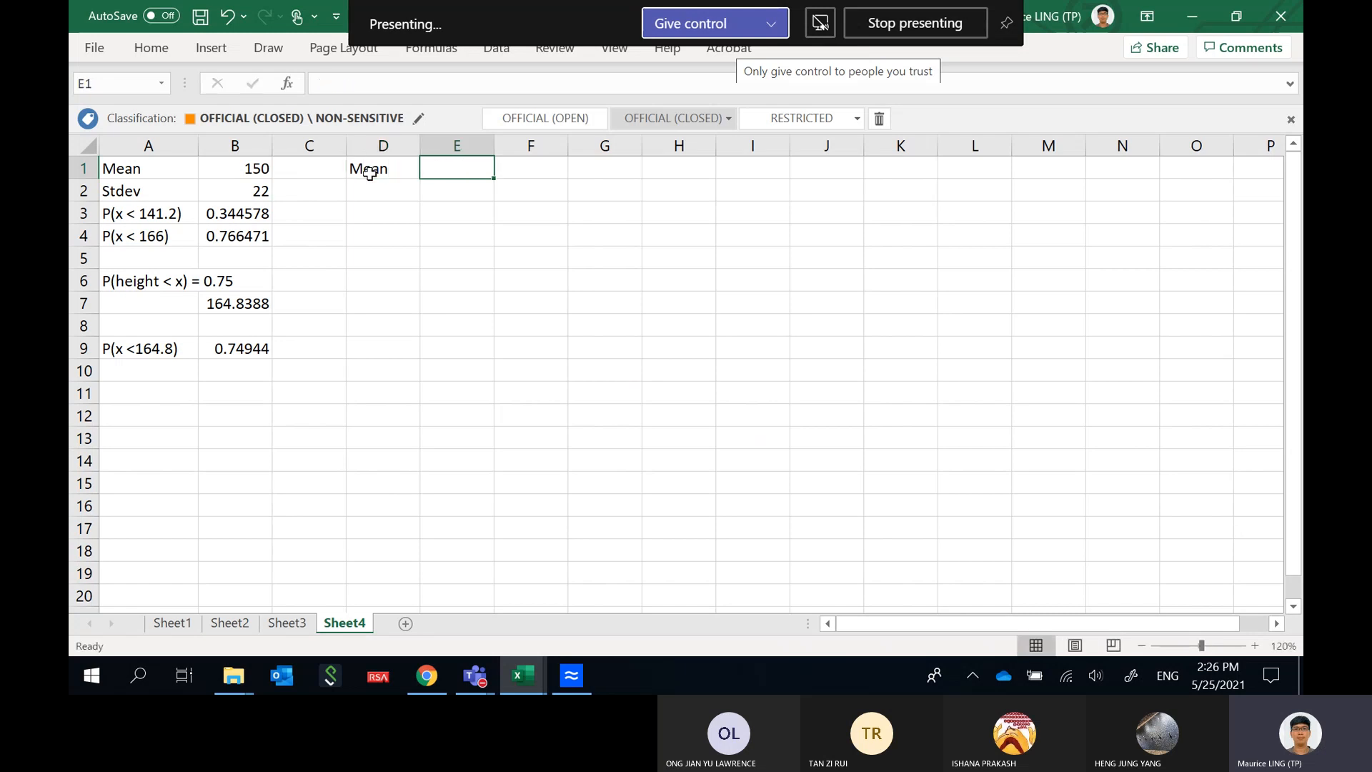
pyautogui.write('0')
pyautogui.press('Return')
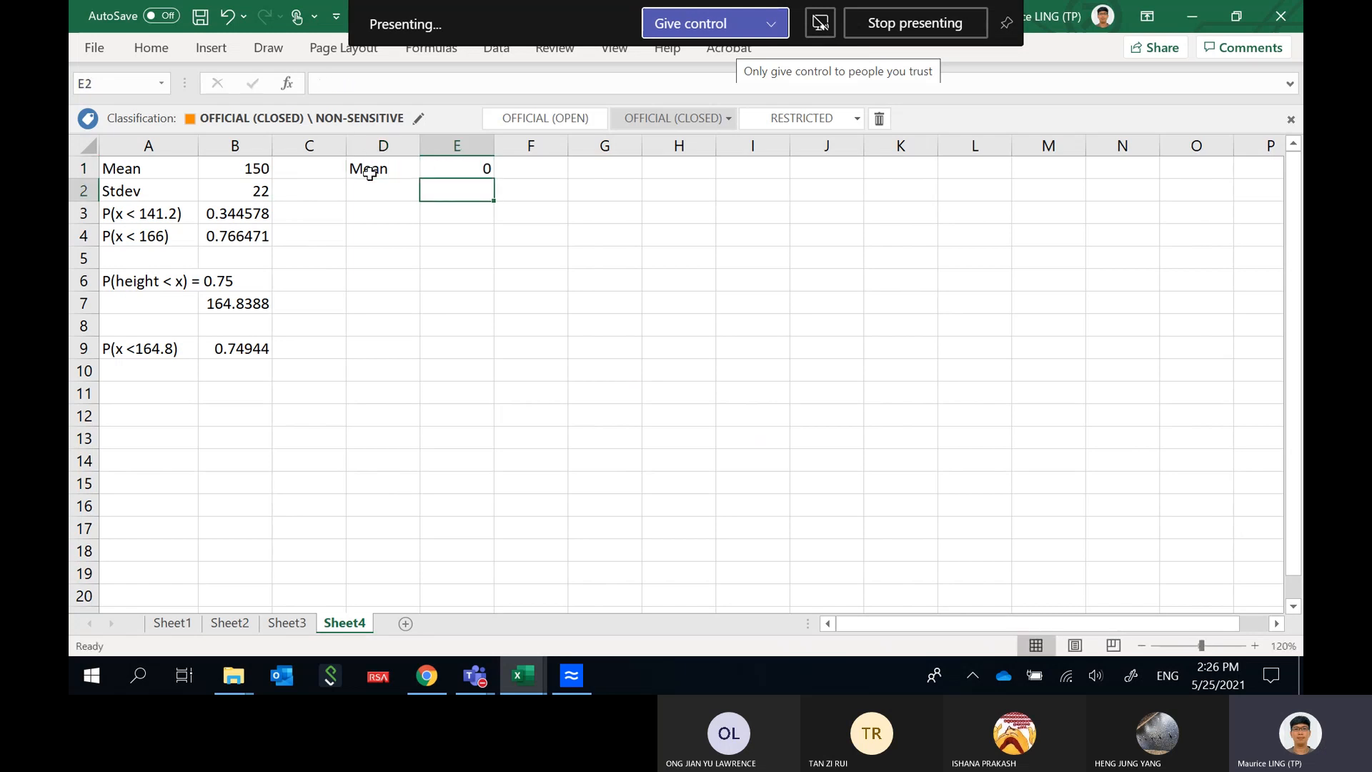
pyautogui.press('Left')
pyautogui.write('Std')
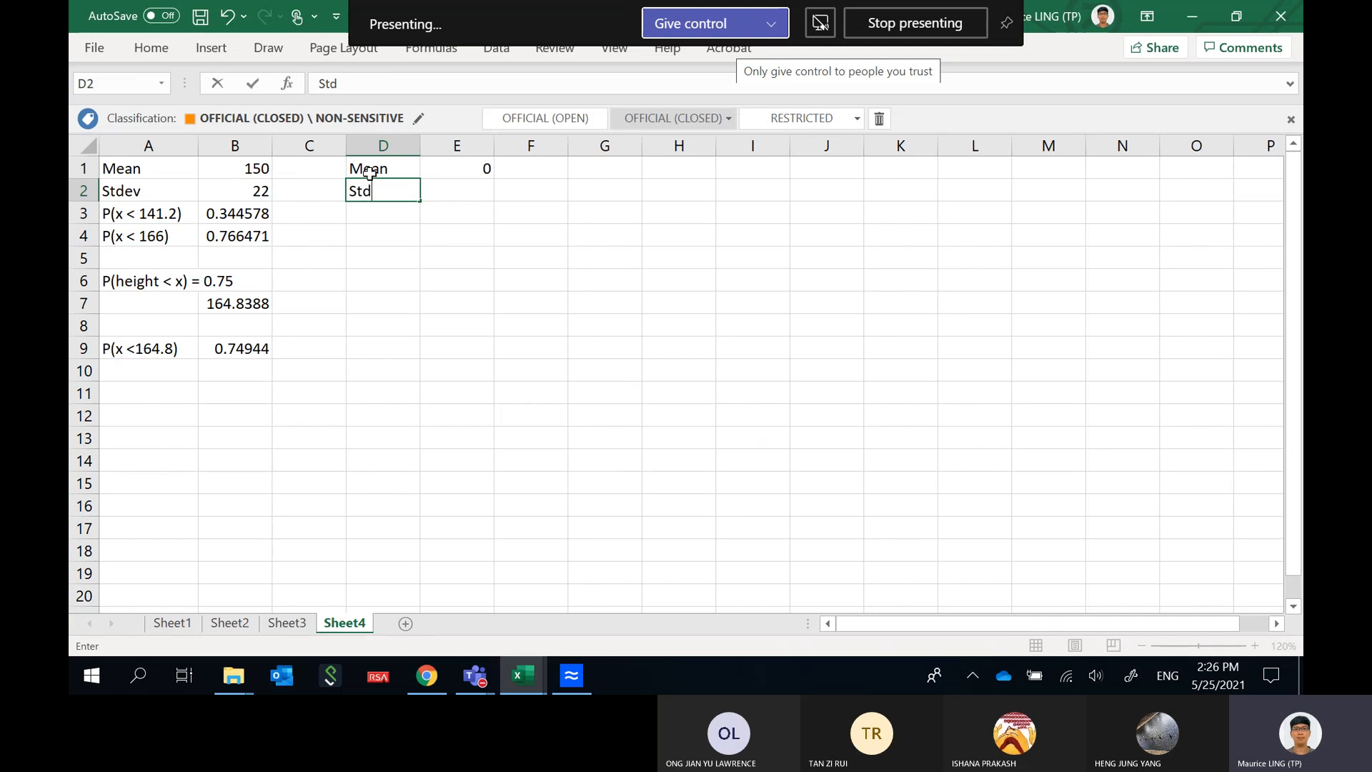
pyautogui.press('Tab')
pyautogui.write('1')
pyautogui.press('Return')
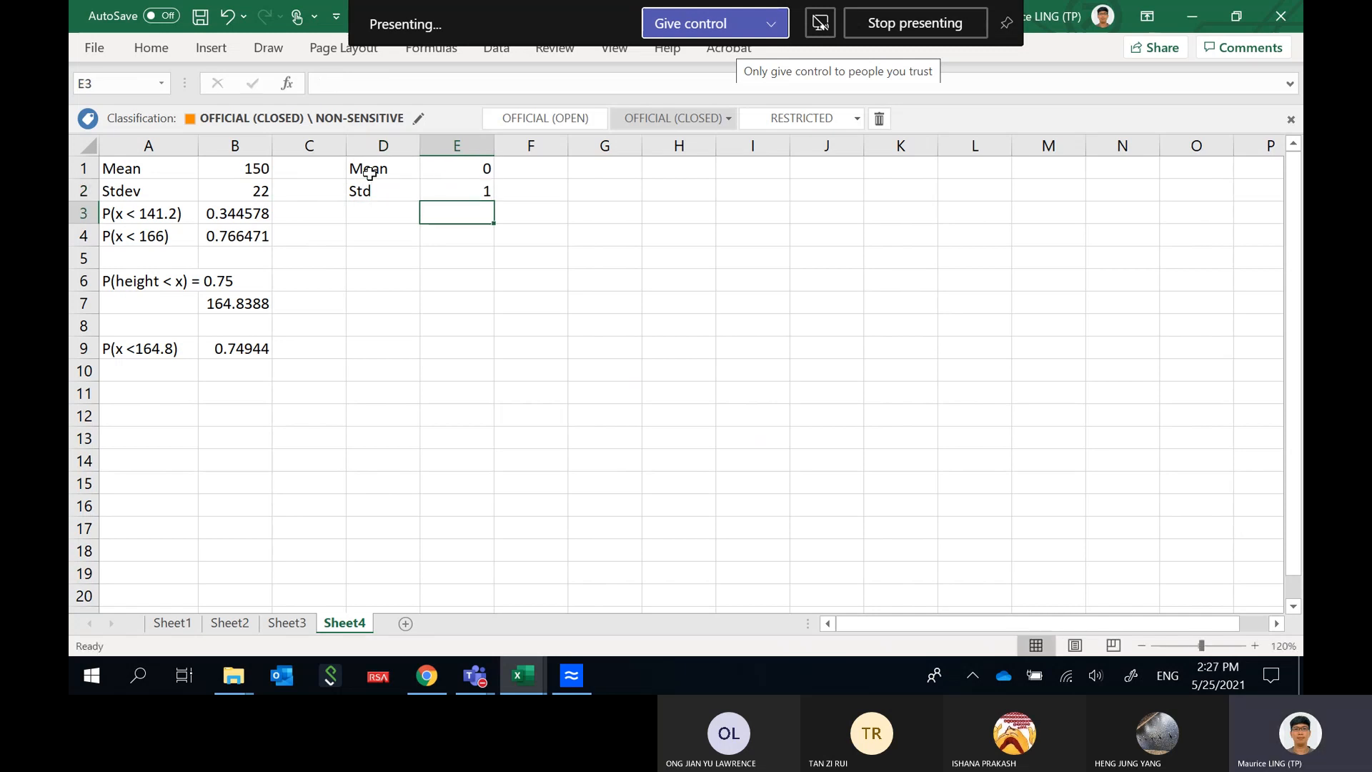
# Enter the label P(-1 < x < 1) in cell D3.
pyautogui.press('Left')
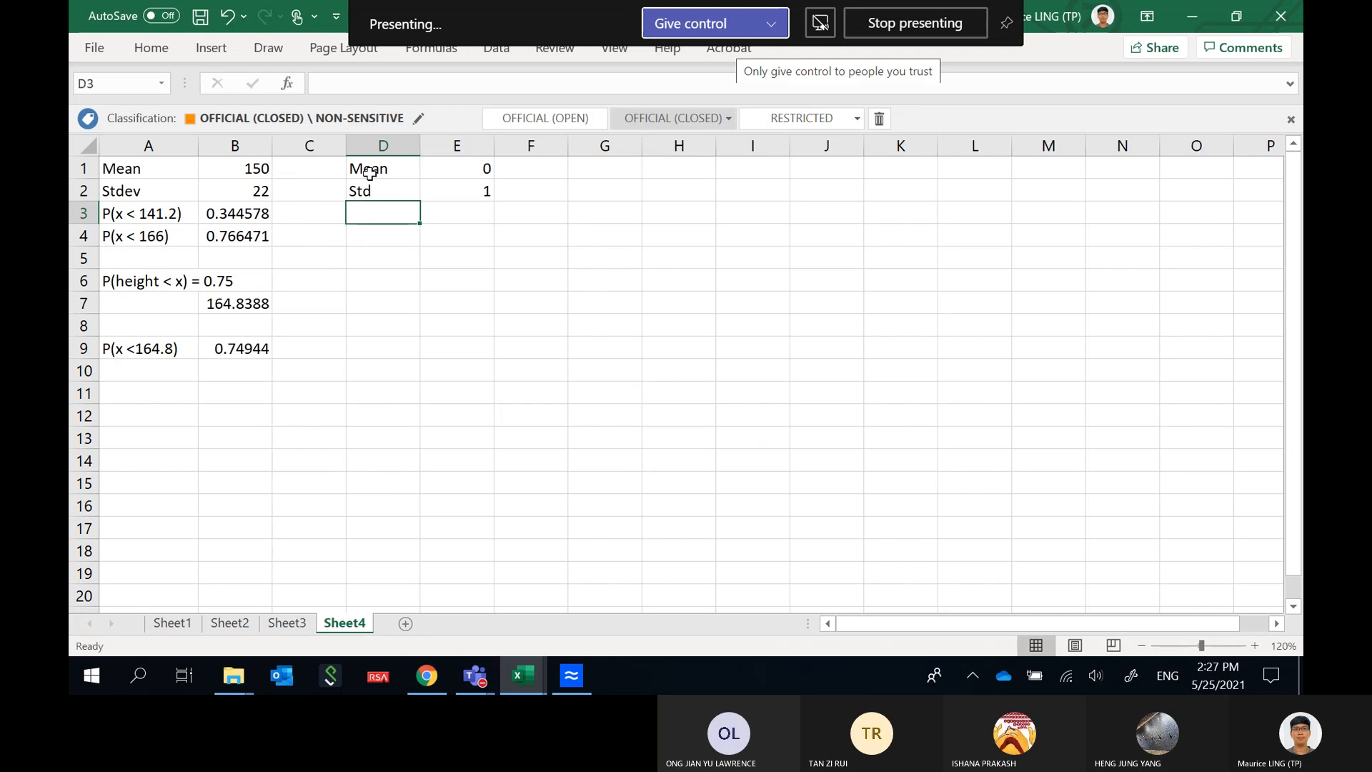
pyautogui.write('P')
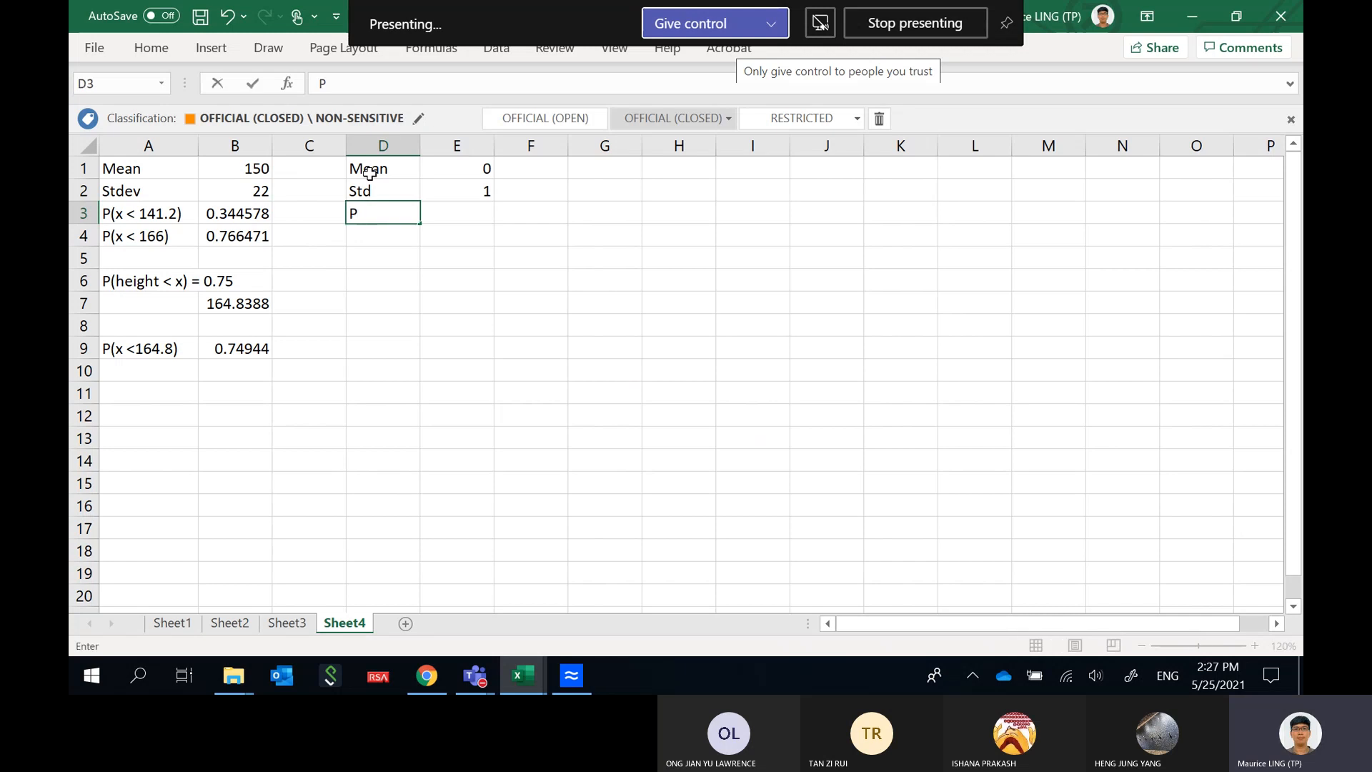
pyautogui.write('(-1 < x < 1)')
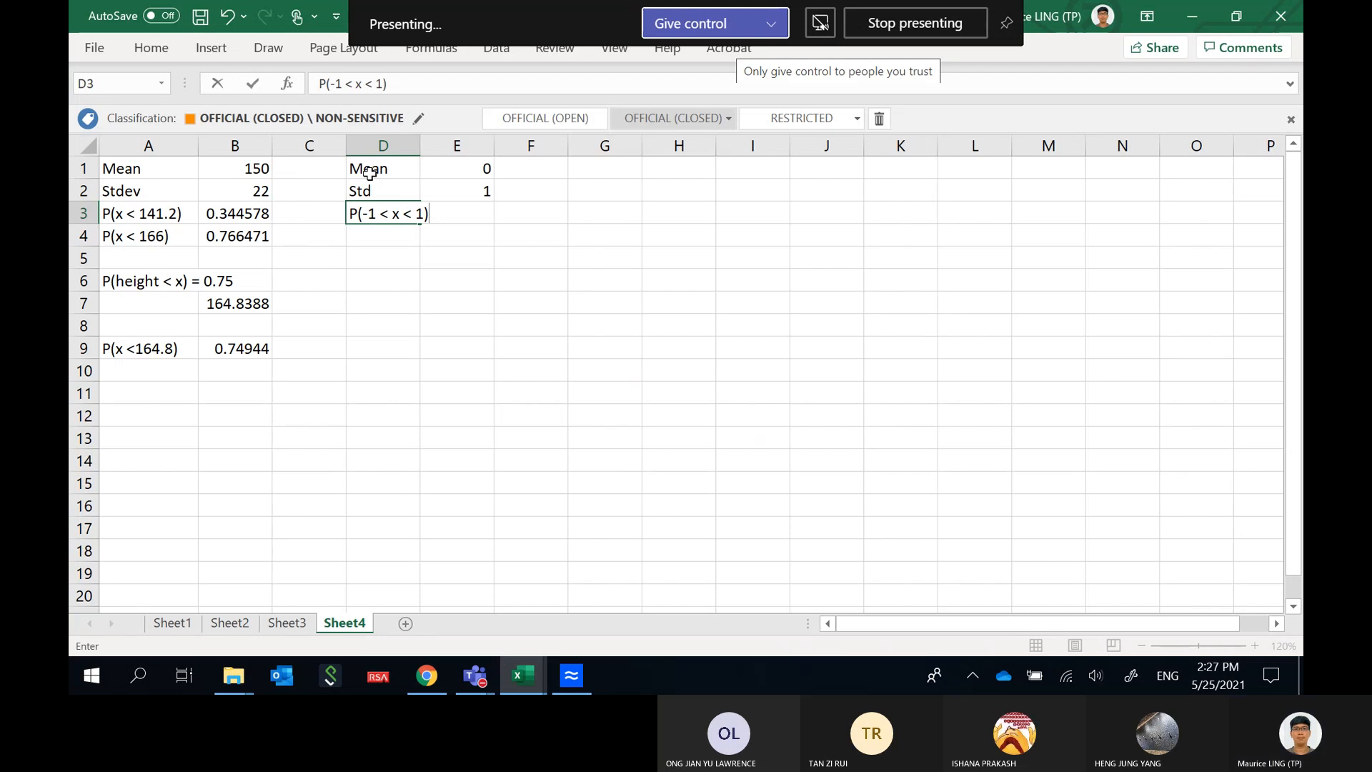
pyautogui.press('Tab')
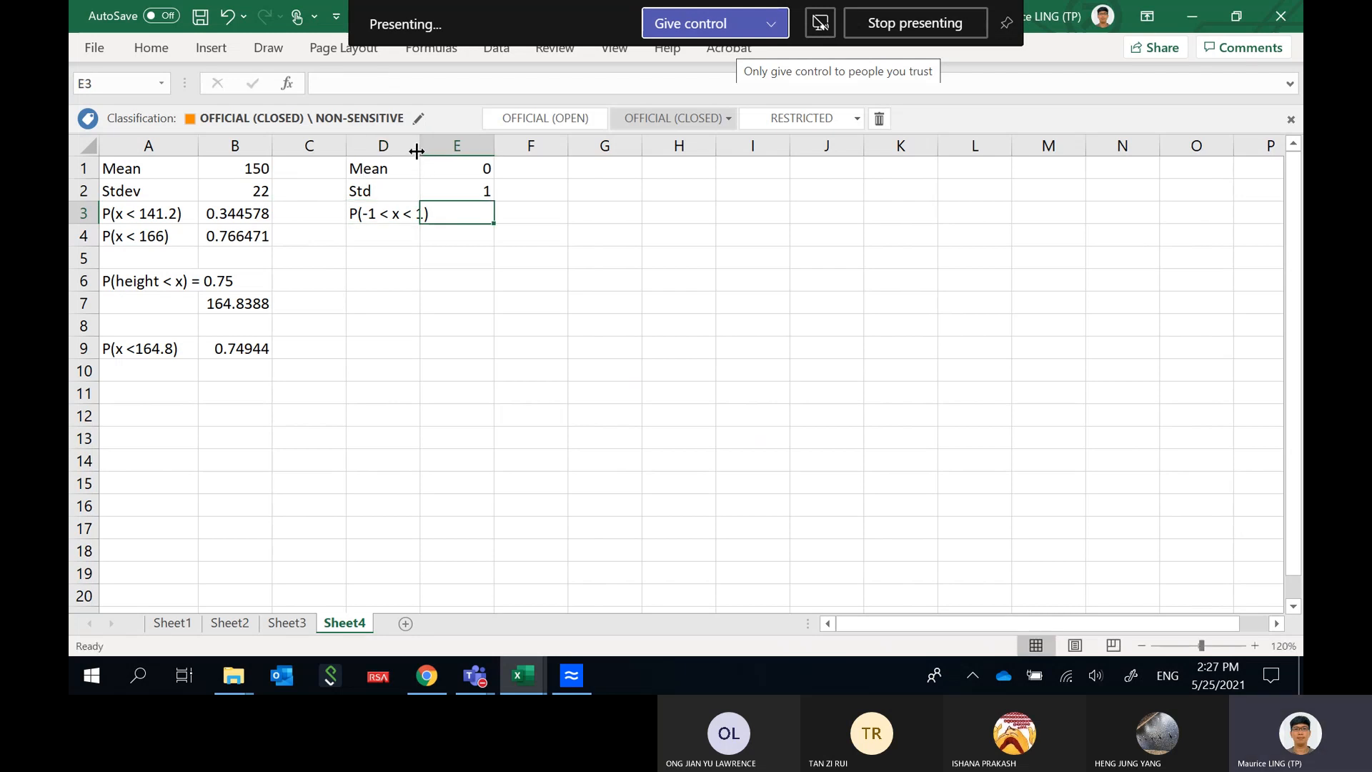
# Widen column D to fit its label and start the E3 formula with norm.dist(1,0,1,true) followed by a minus sign.
pyautogui.moveTo(421, 148); pyautogui.dragTo(455, 152)
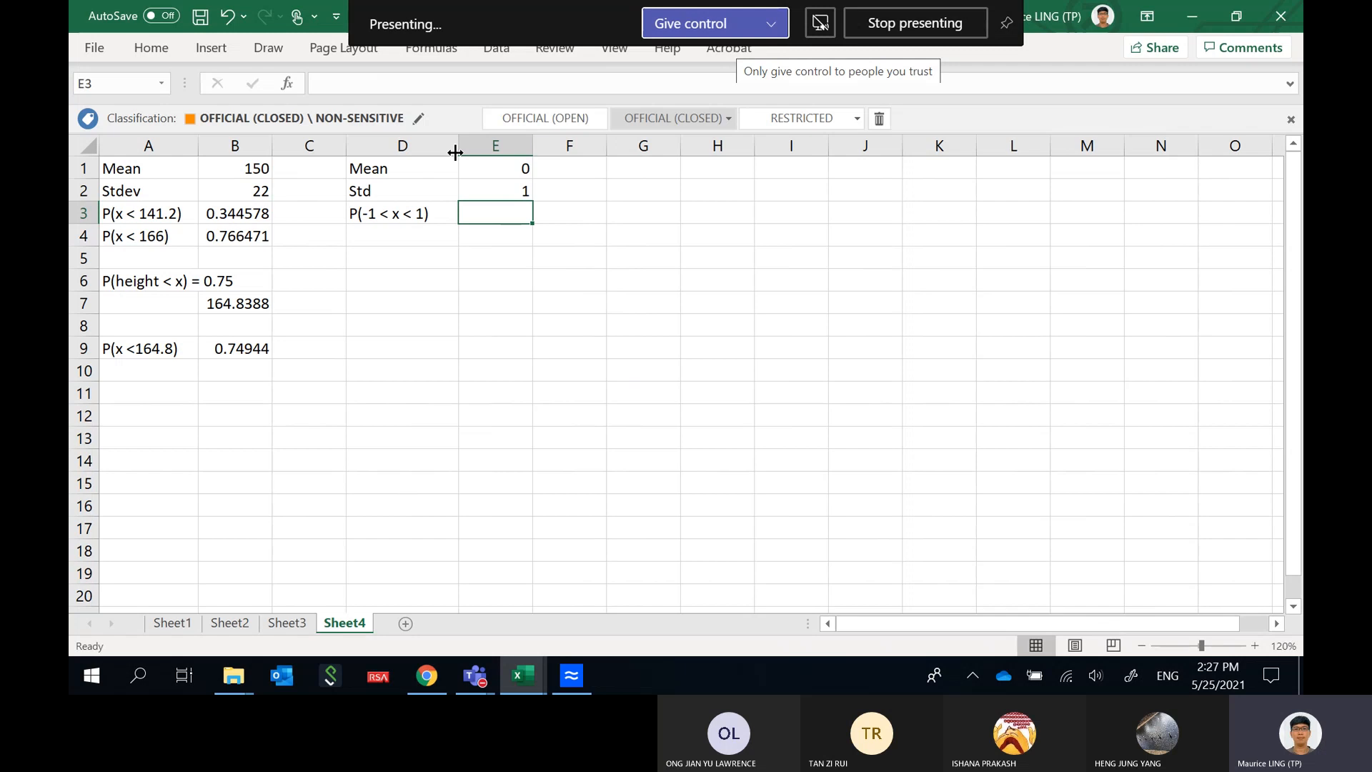
pyautogui.write('=')
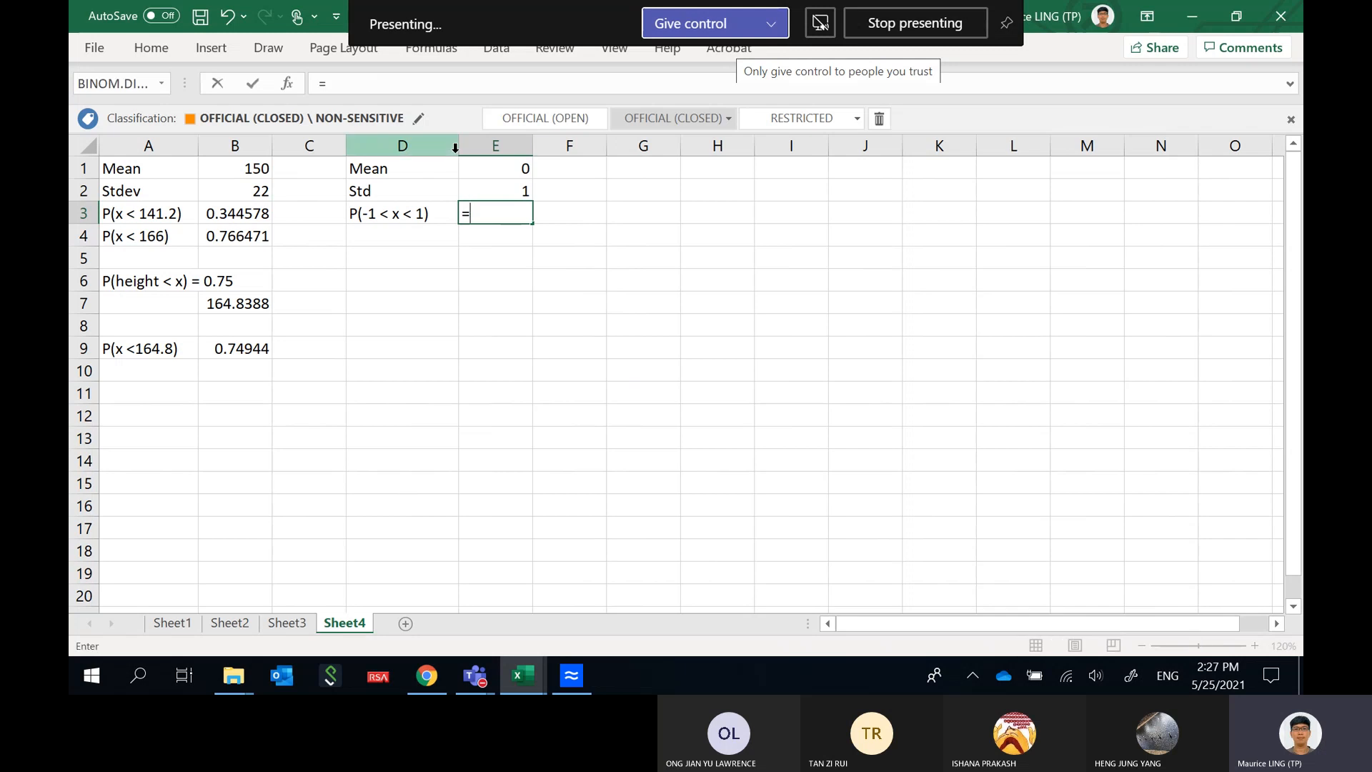
pyautogui.write('norm.')
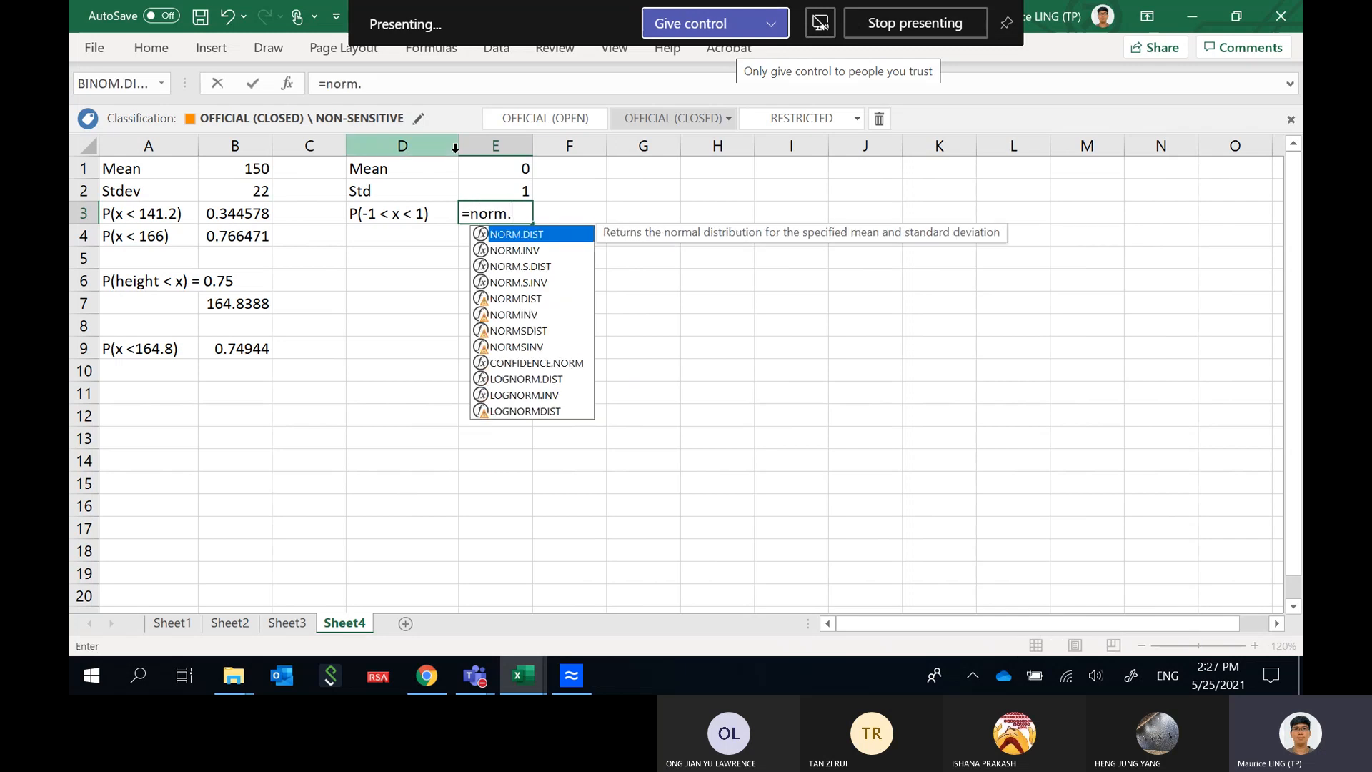
pyautogui.write('dis(')
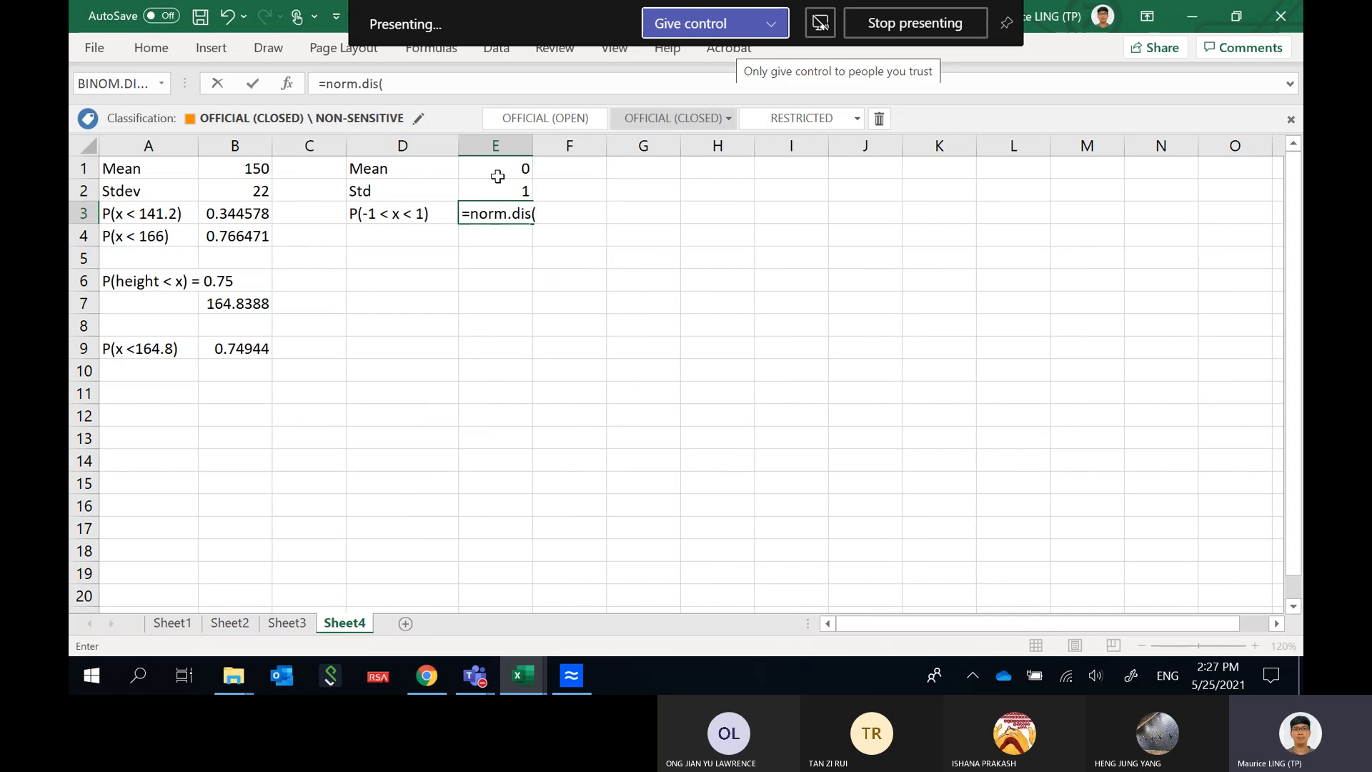
pyautogui.press('BackSpace')
pyautogui.write('t(')
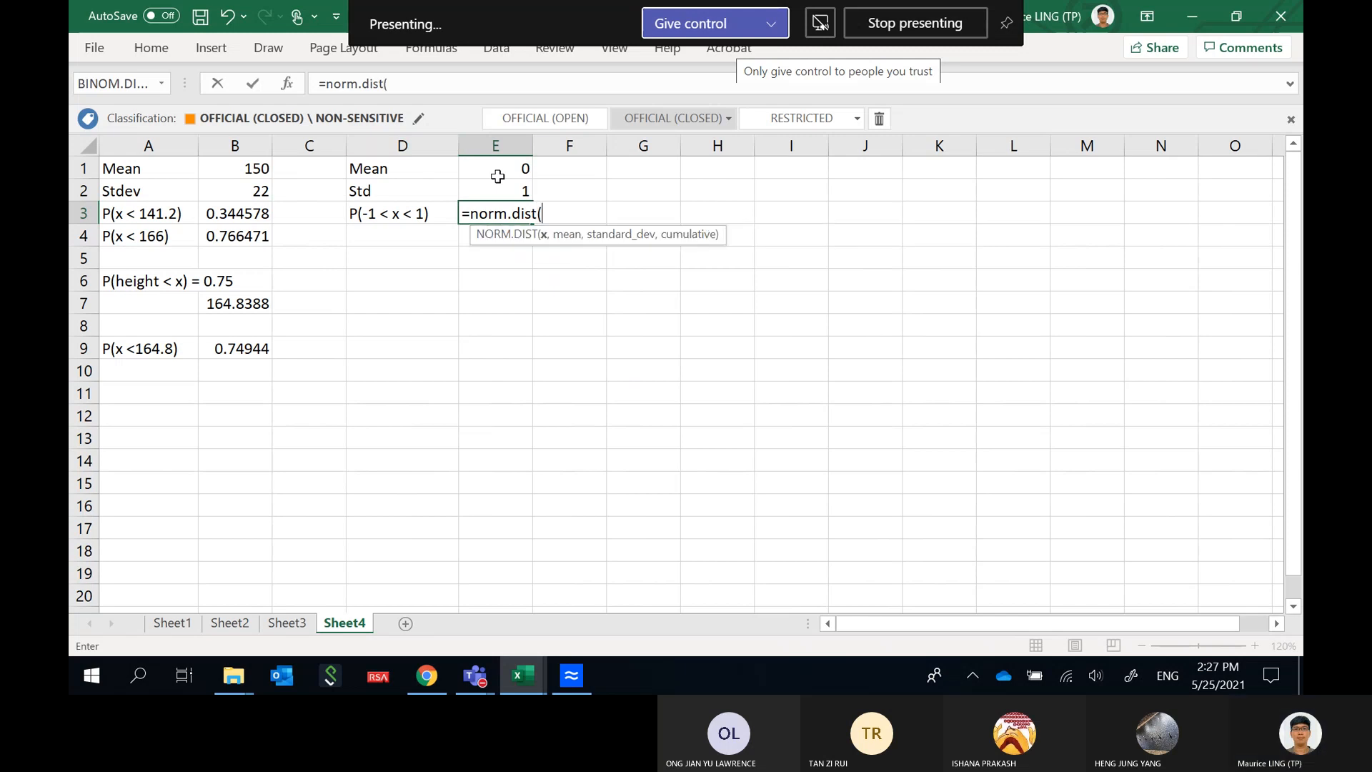
pyautogui.write('1')
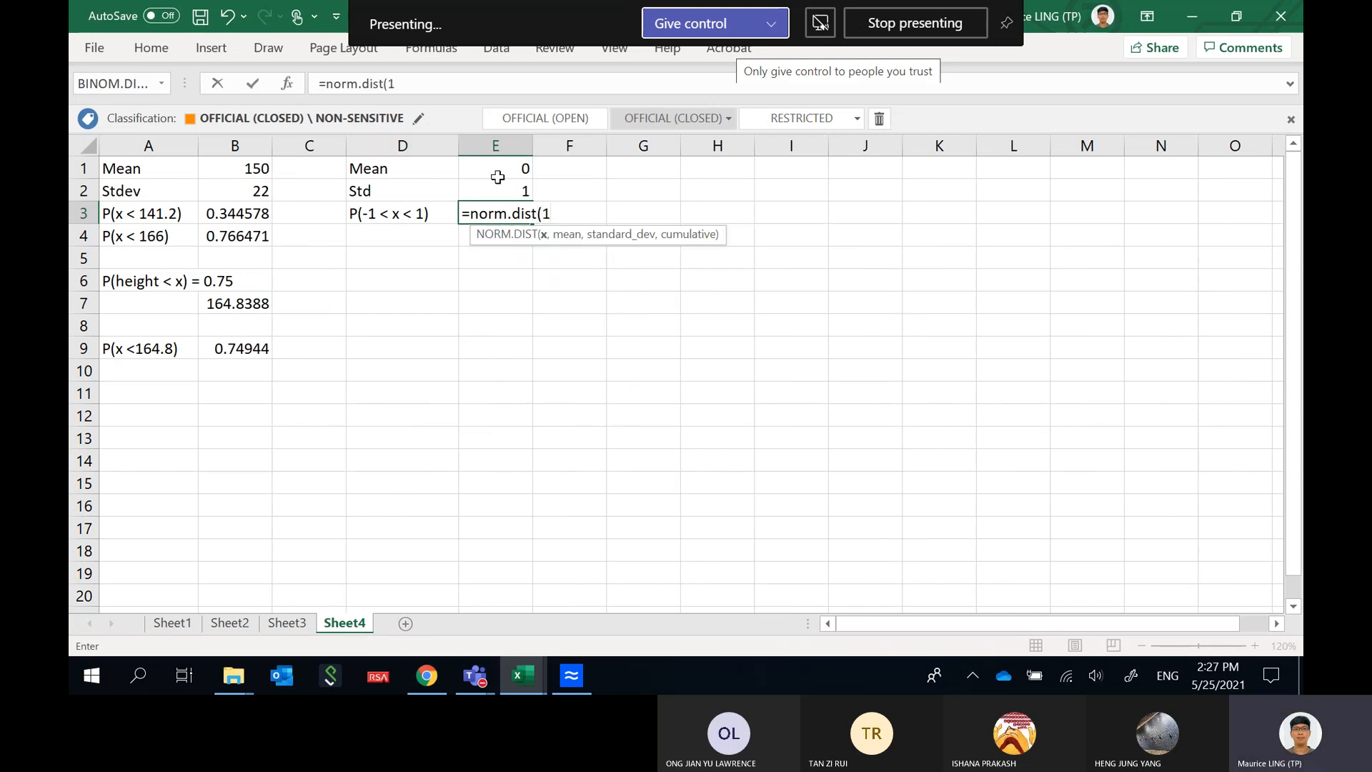
pyautogui.write(',0, ')
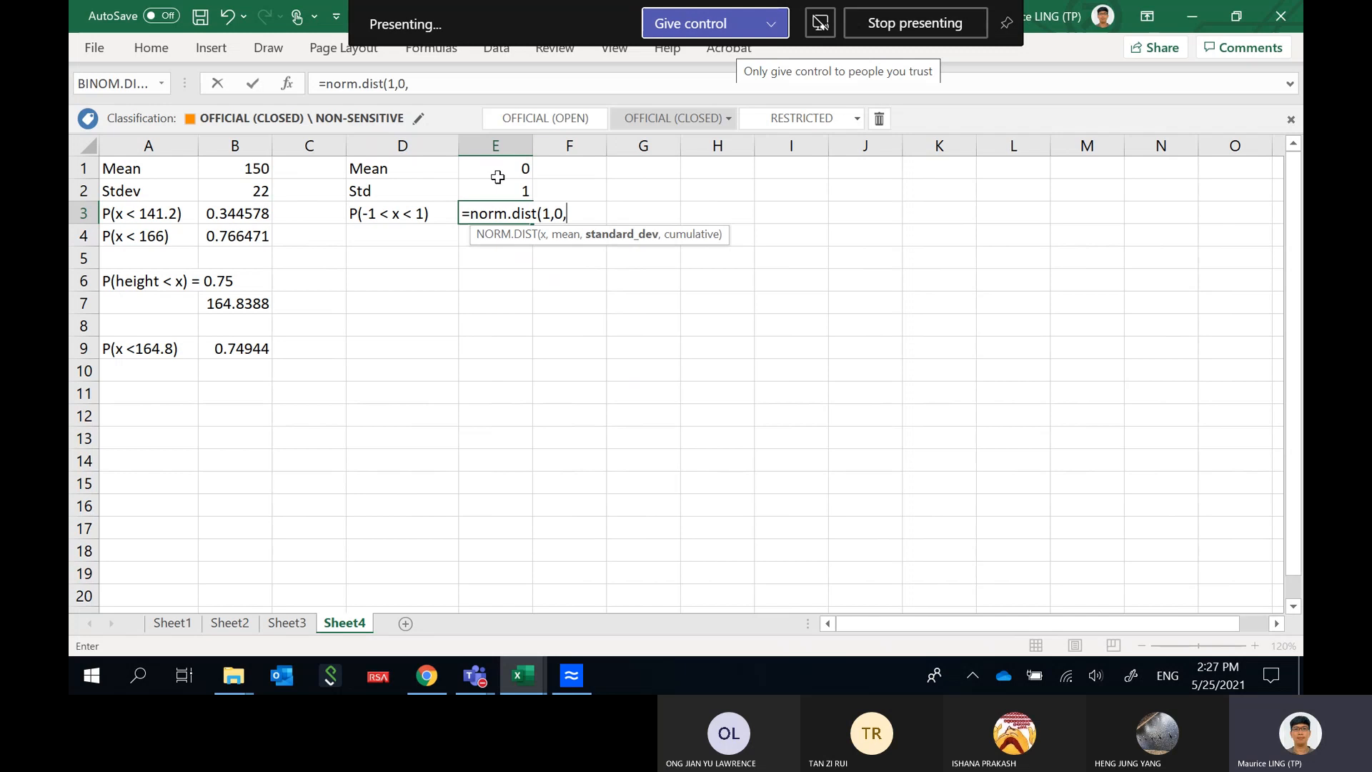
pyautogui.write('1,t')
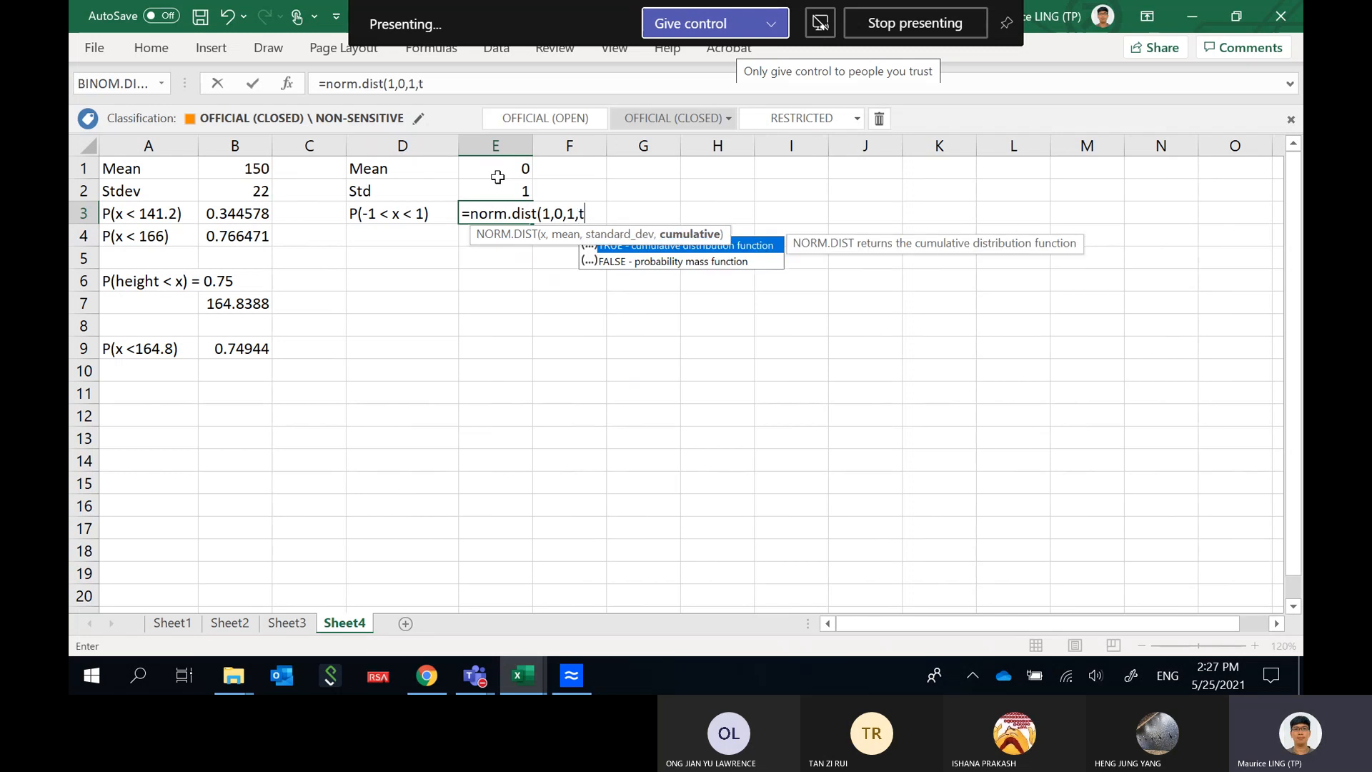
pyautogui.write('rue)-')
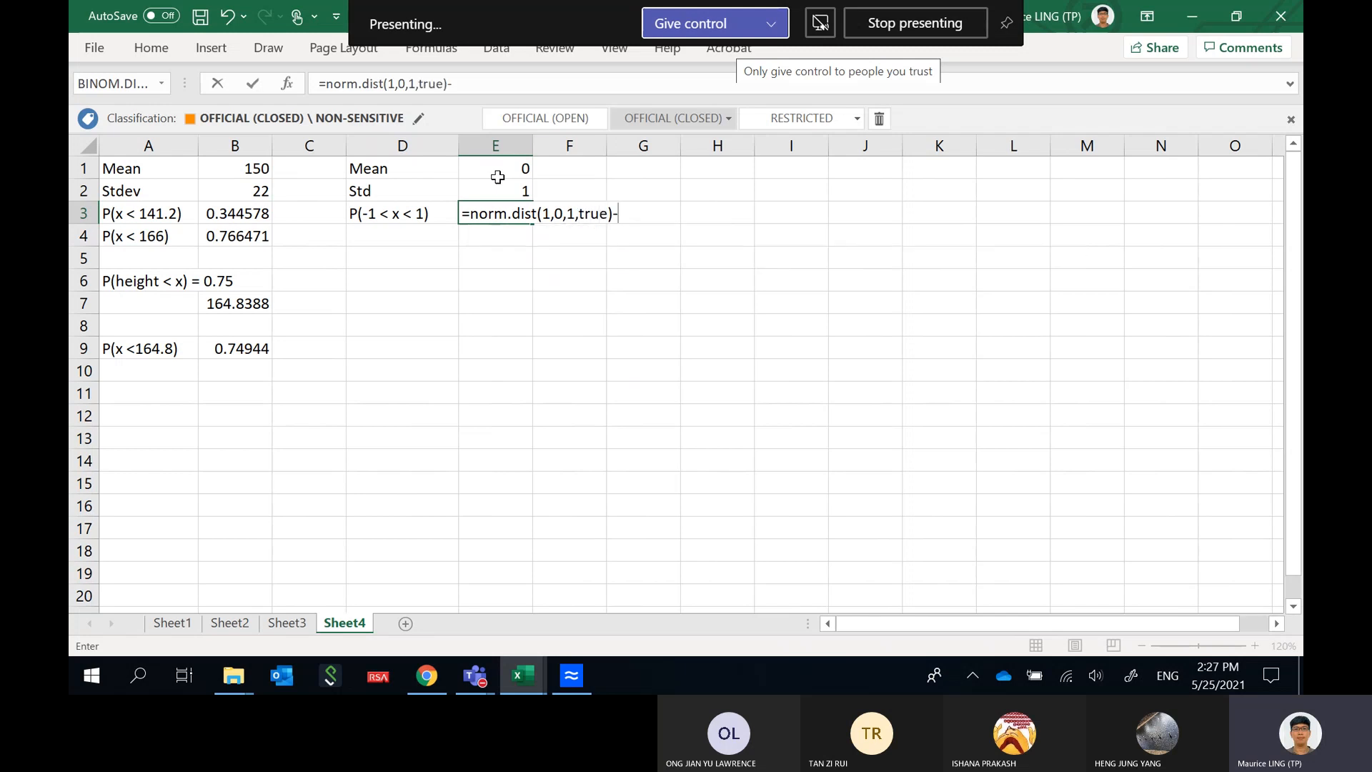
# Complete the E3 formula by subtracting norm.dist(-1,0,1,true) and enter it.
pyautogui.write('norm')
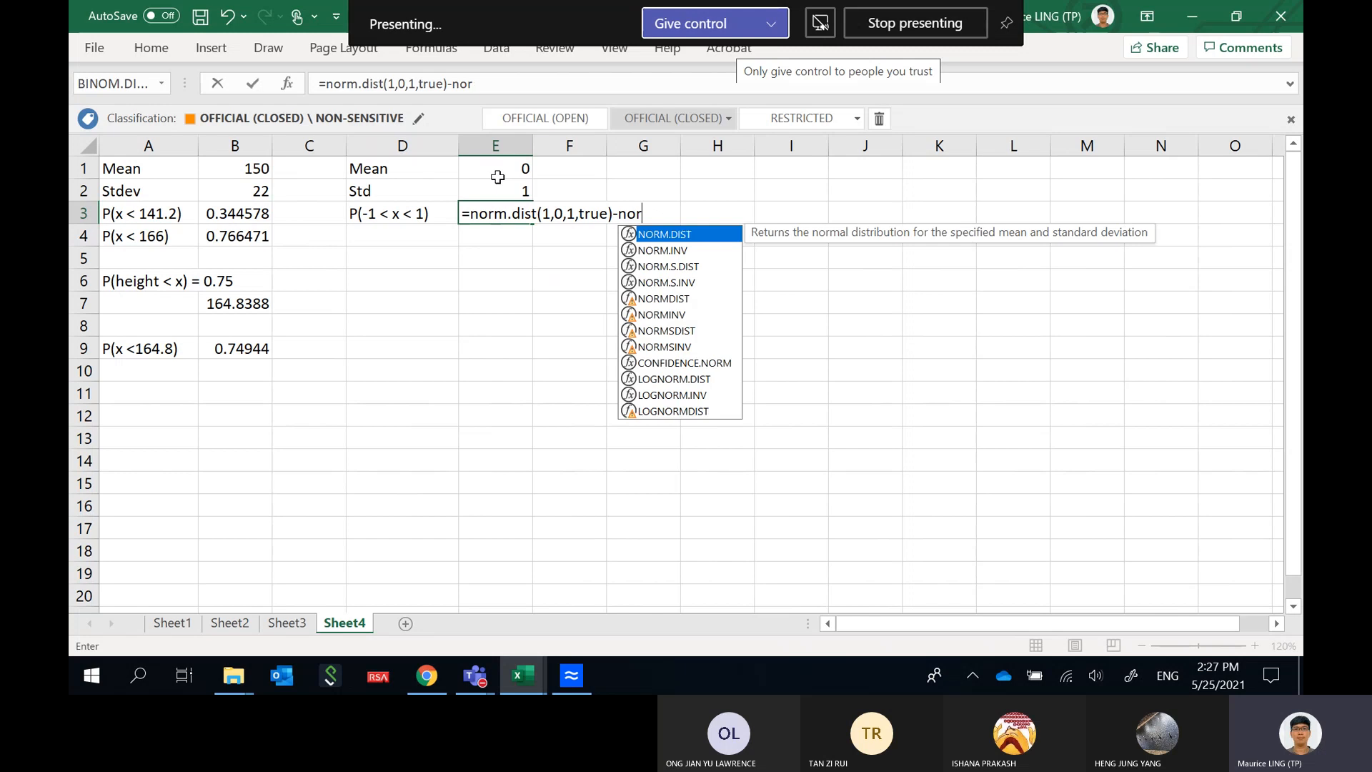
pyautogui.write('.disy')
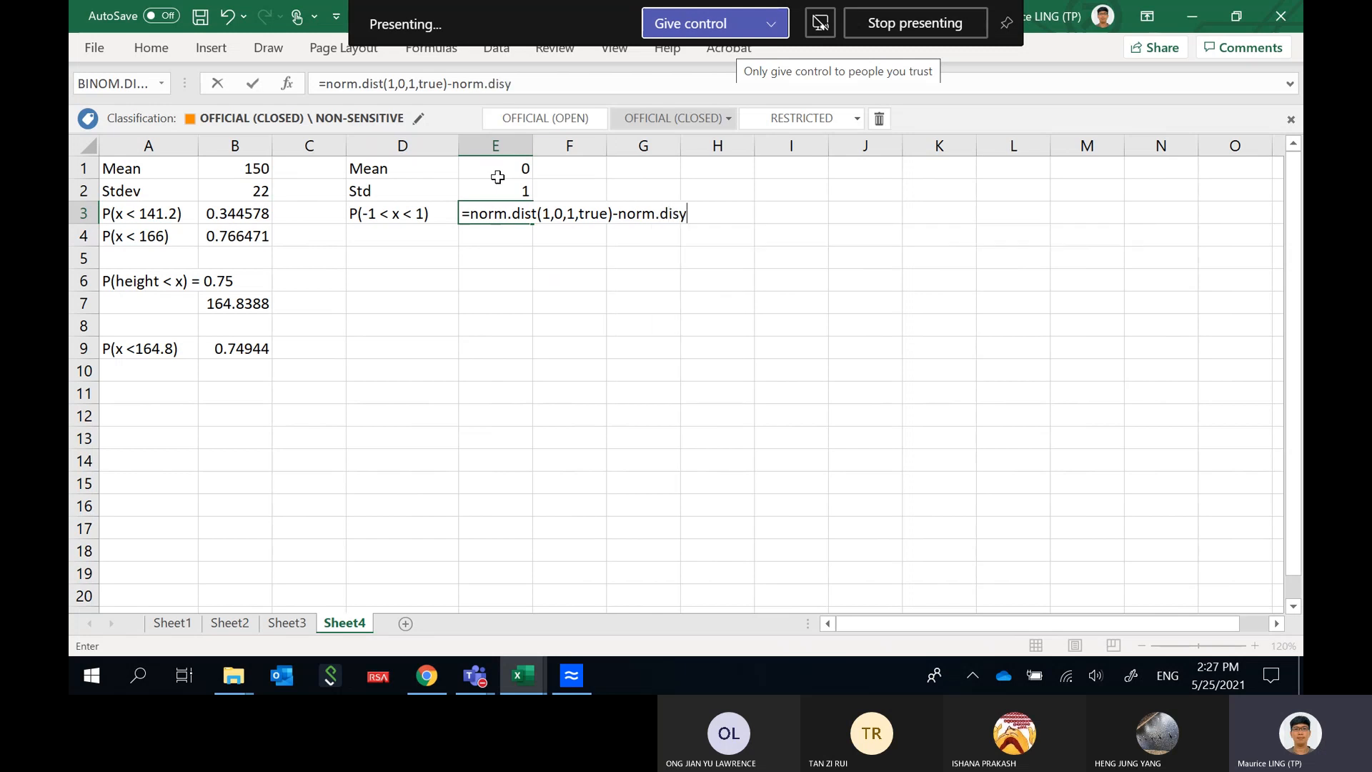
pyautogui.press('BackSpace')
pyautogui.write('t(')
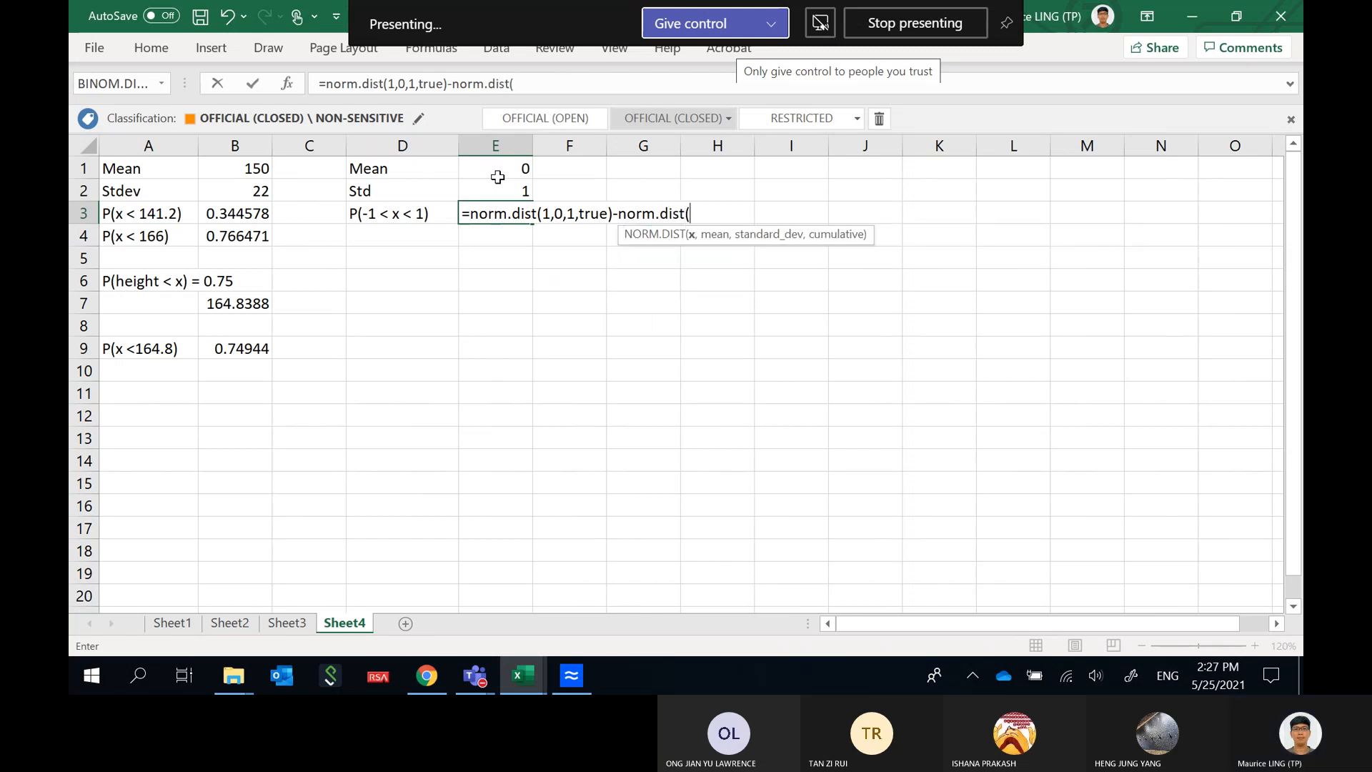
pyautogui.write('-1,')
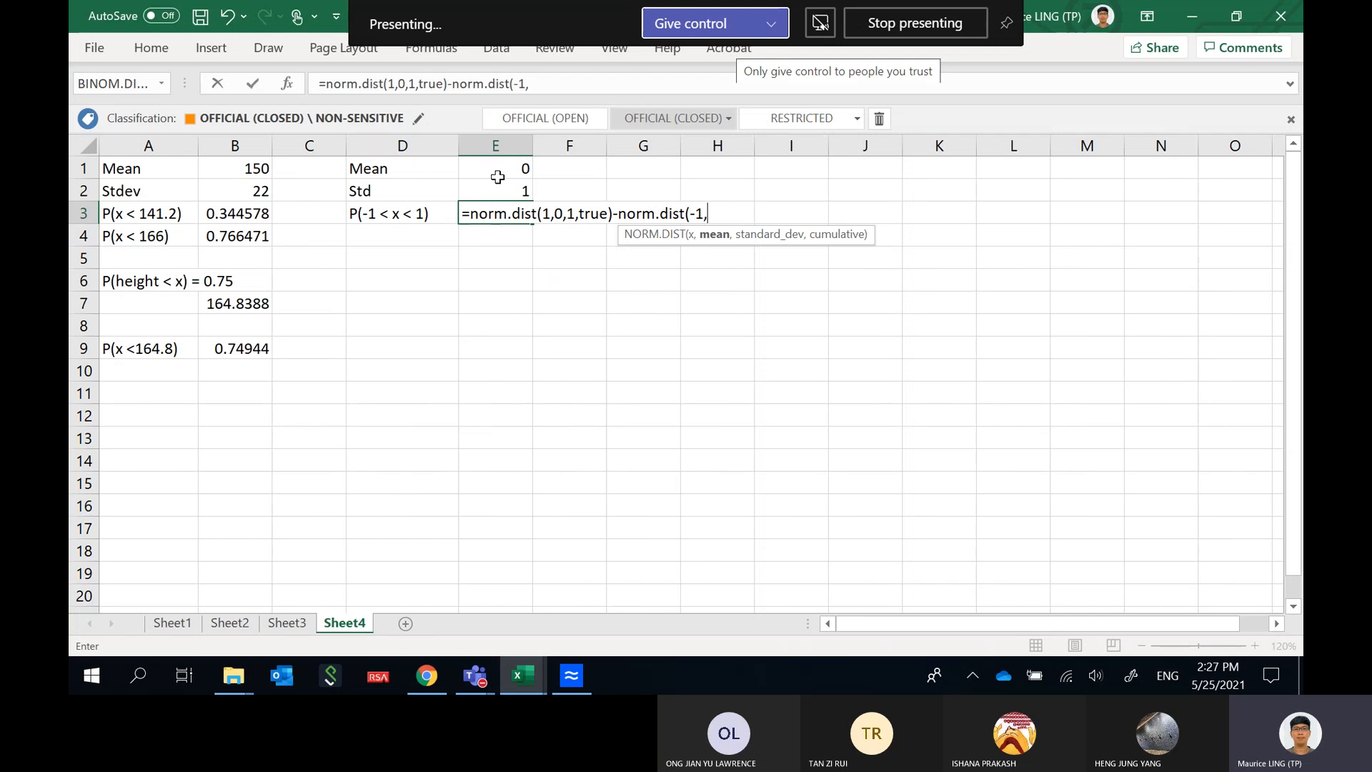
pyautogui.write('0,1,tr')
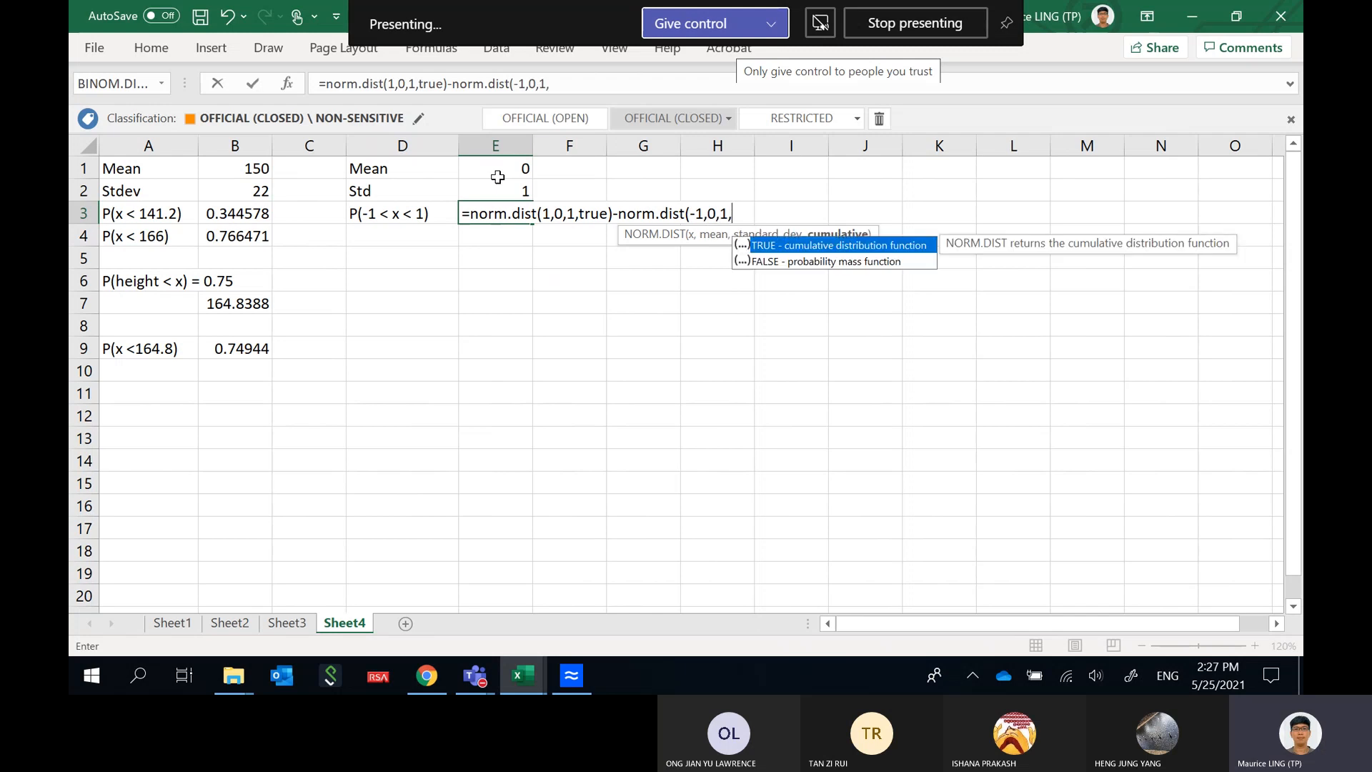
pyautogui.write('ue)')
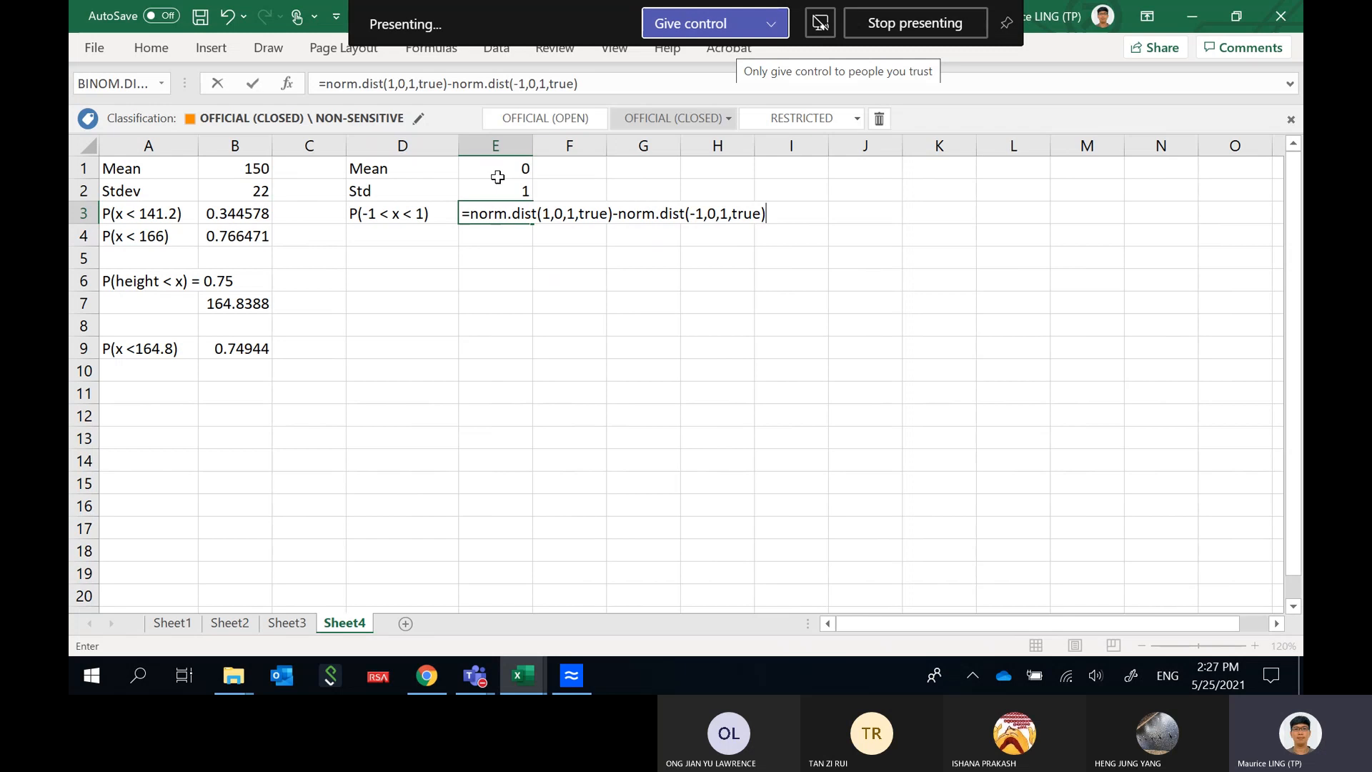
pyautogui.press('Return')
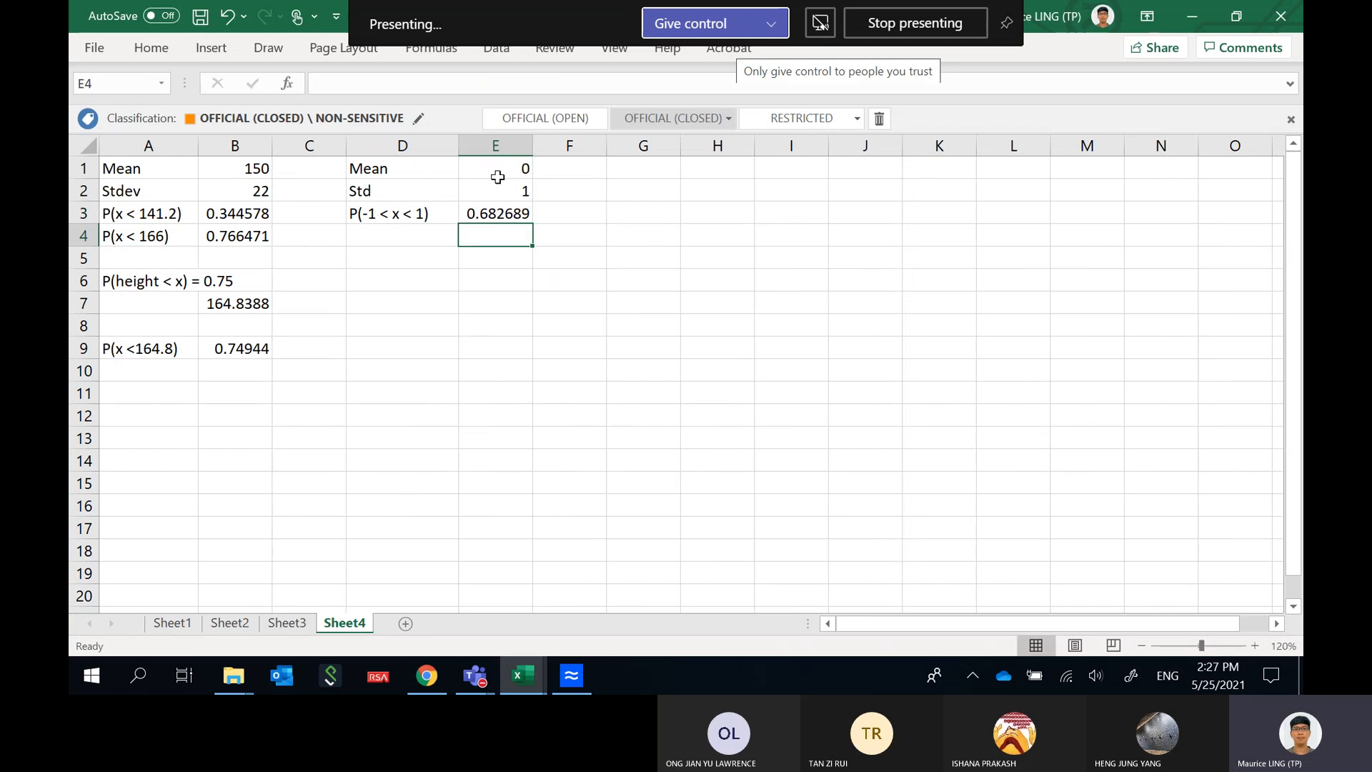
pyautogui.press('Up')
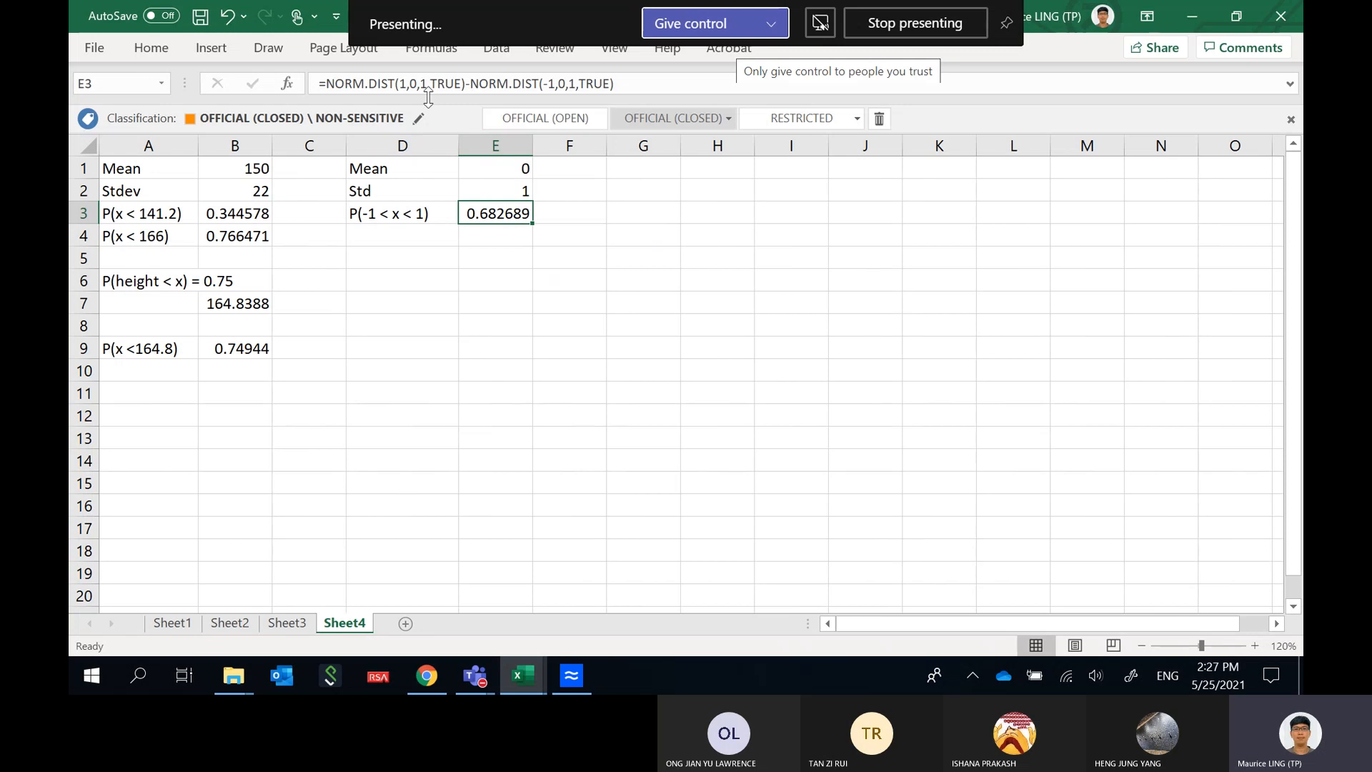
pyautogui.press('F2')
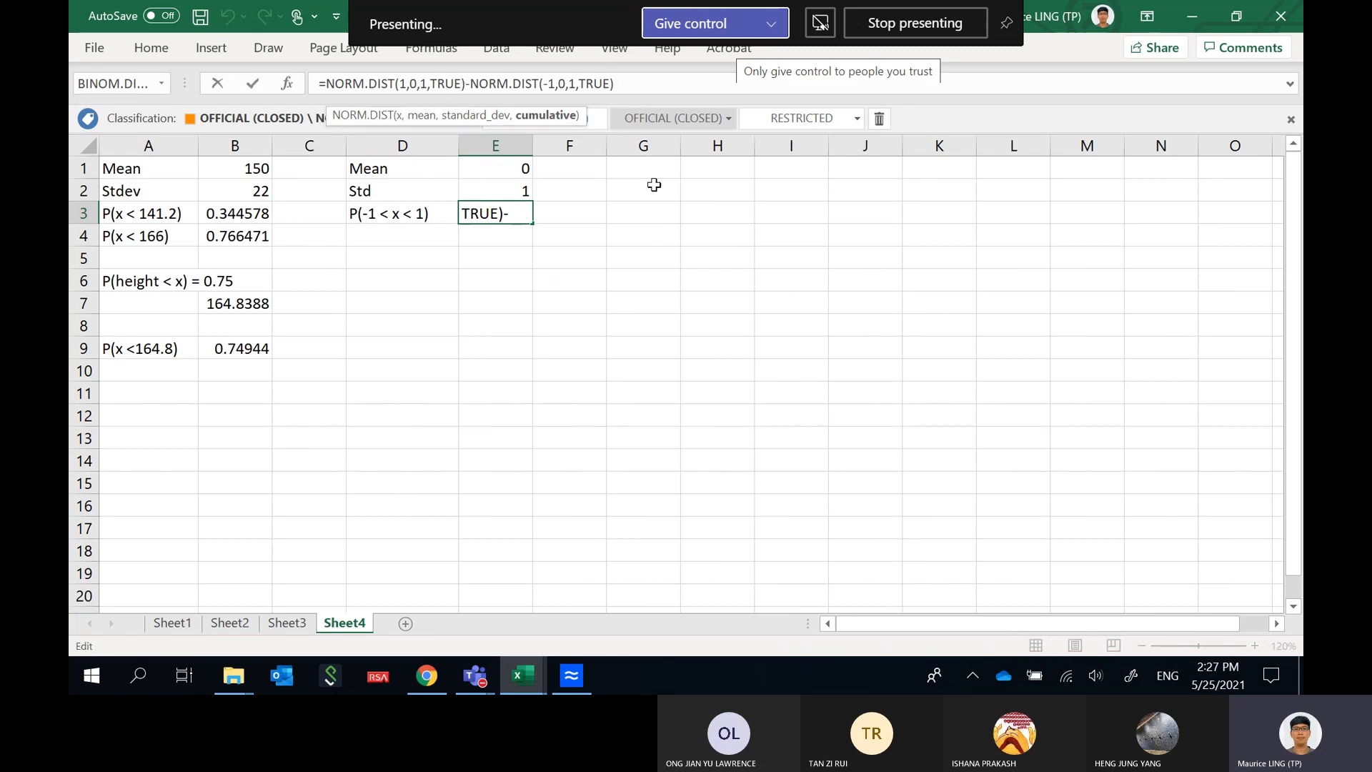
pyautogui.doubleClick(551, 84)
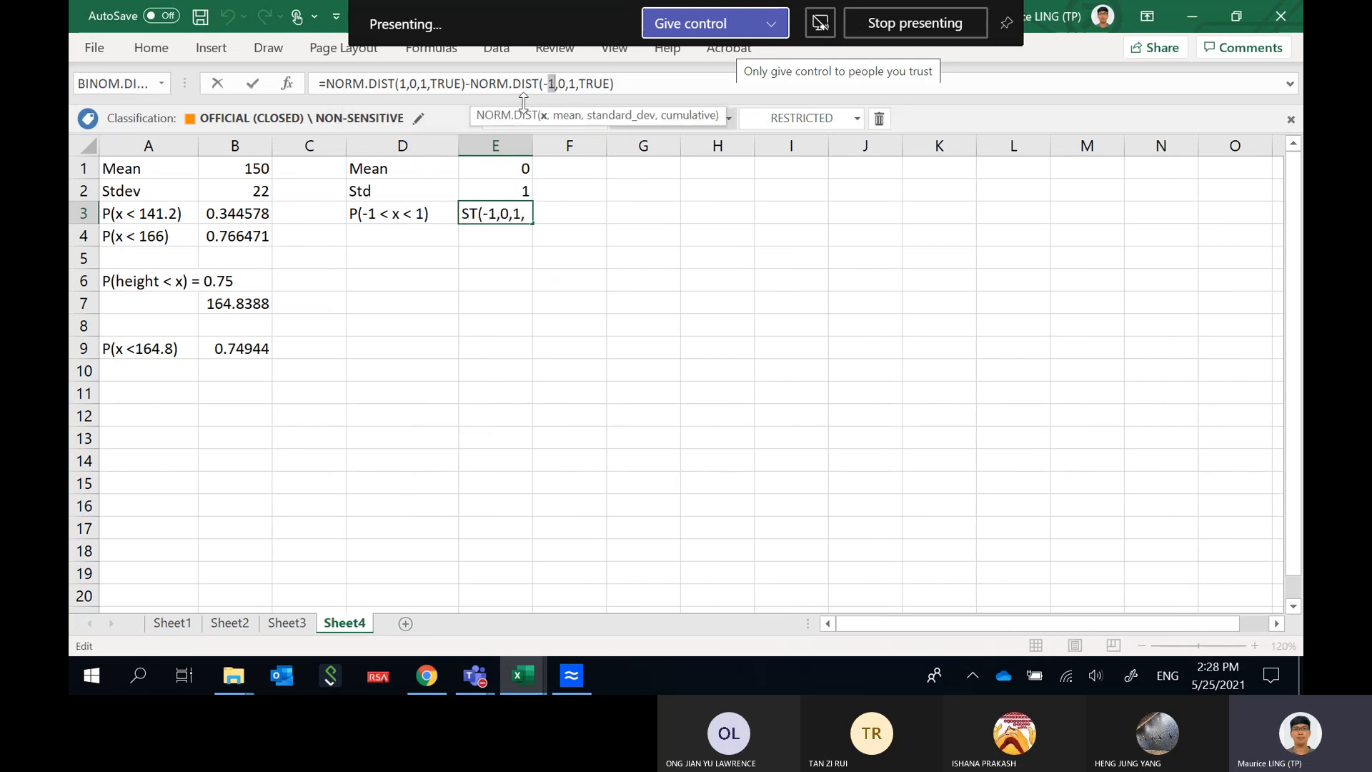
pyautogui.click(525, 215)
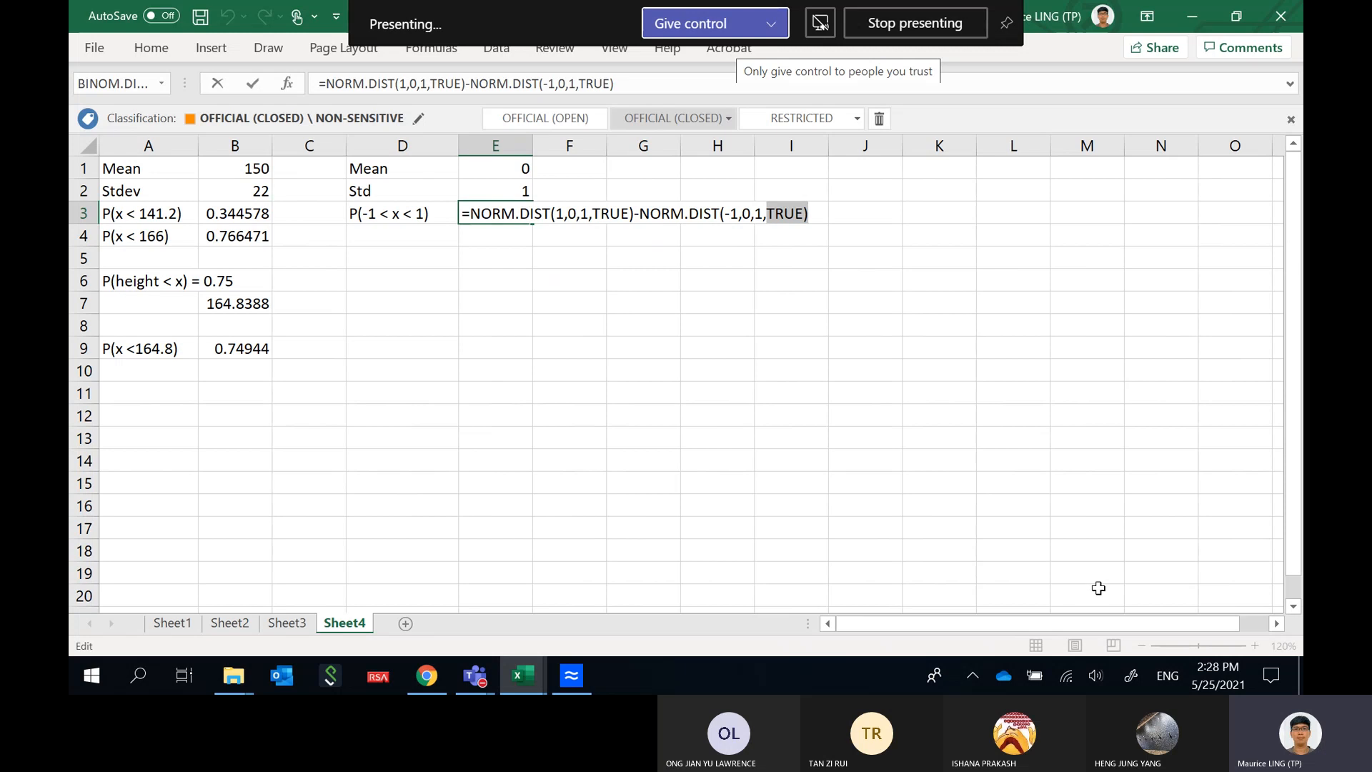
pyautogui.click(1147, 526)
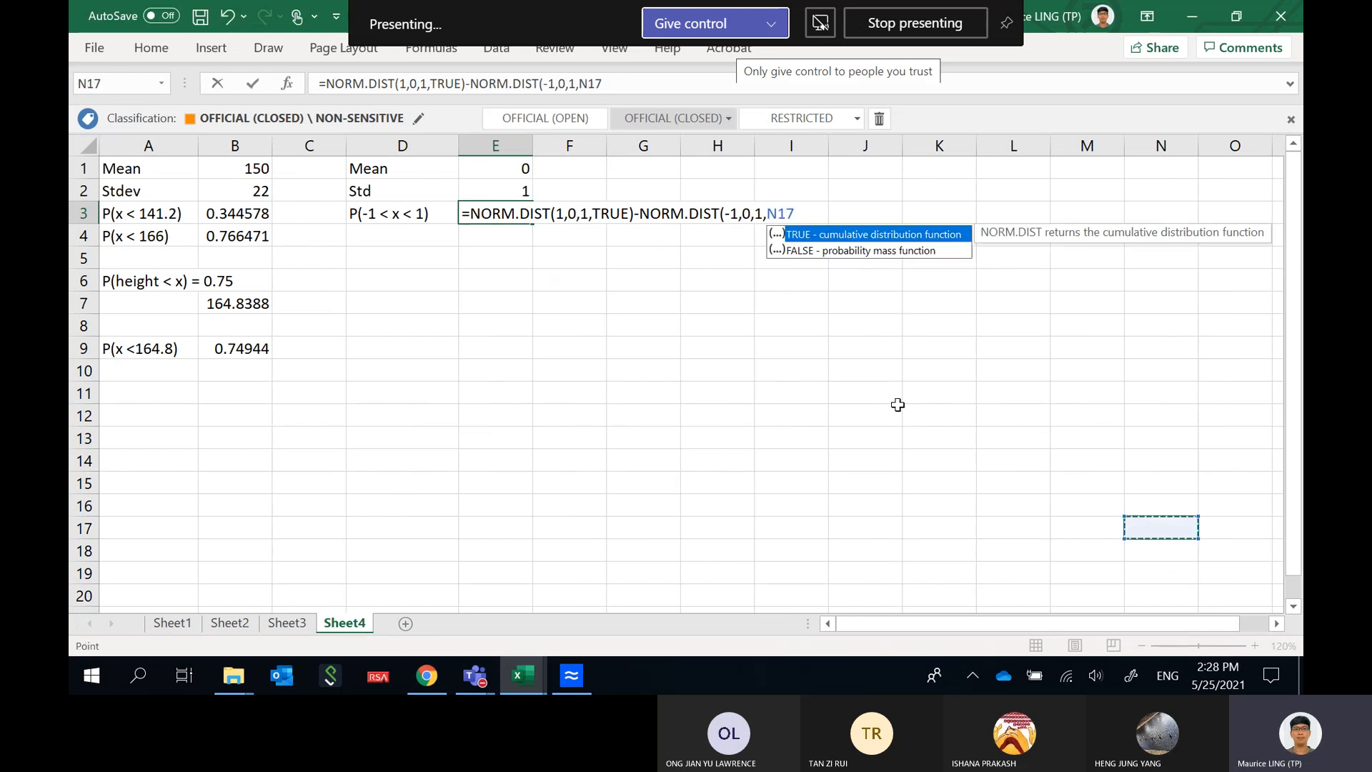
pyautogui.press('BackSpace')
pyautogui.press('BackSpace')
pyautogui.press('BackSpace')
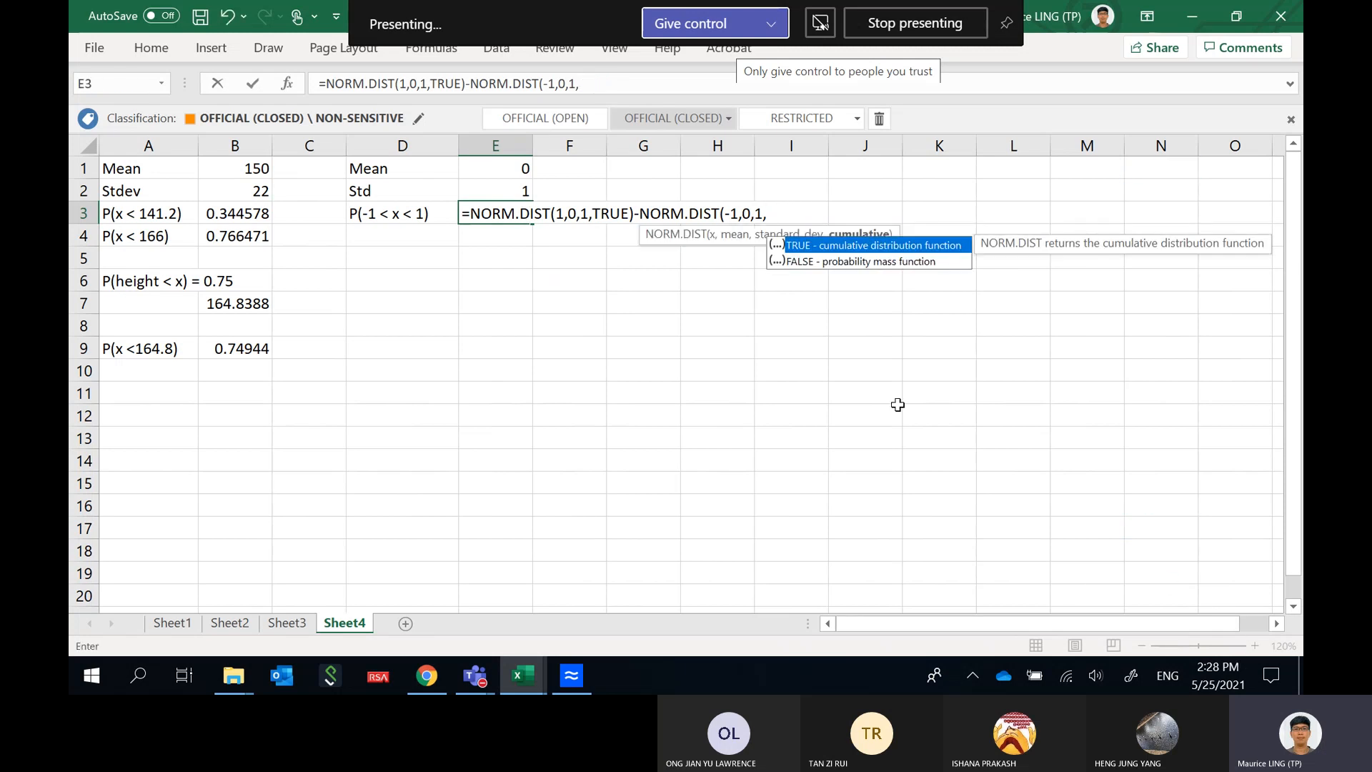
pyautogui.write('true)')
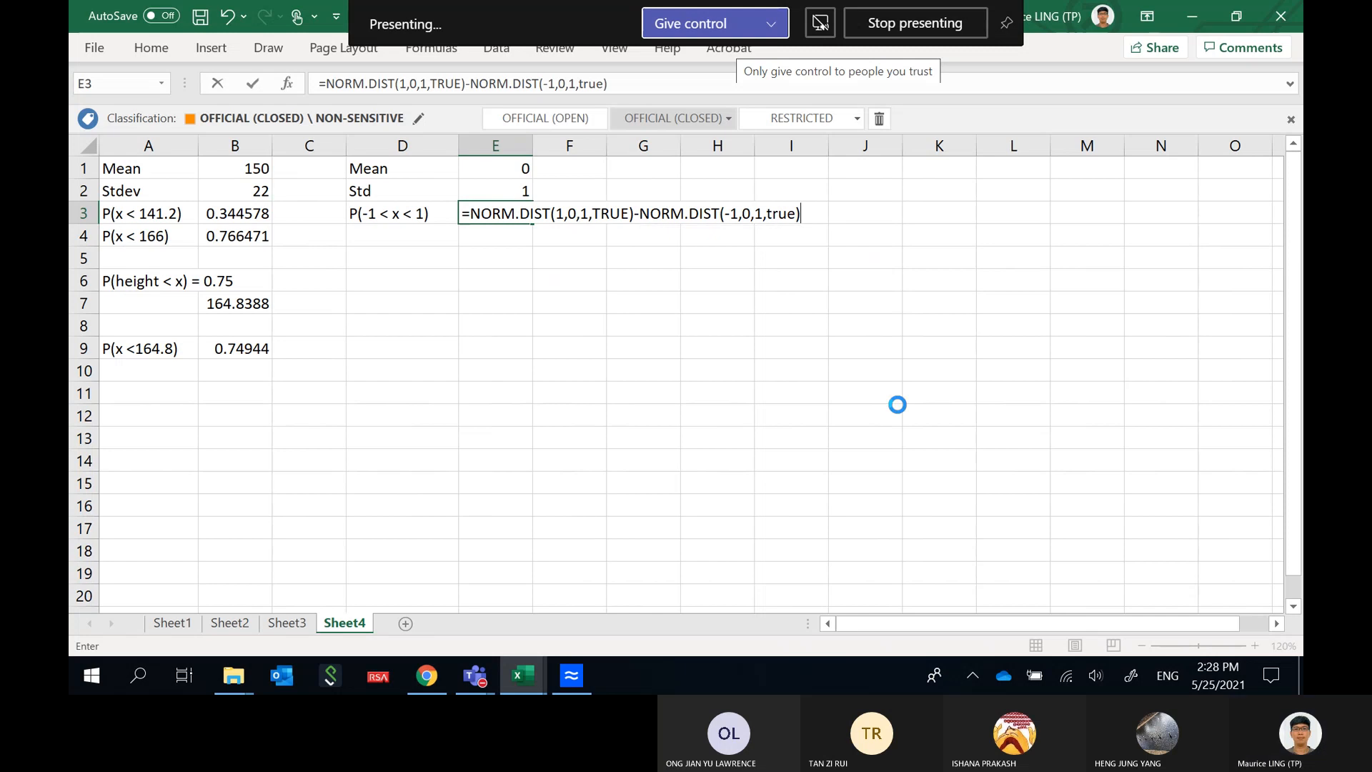
pyautogui.press('Return')
# Enlarge the sheet to 190% and examine the full P(-1 < x < 1) formula inside cell E3.
pyautogui.click(1254, 646)
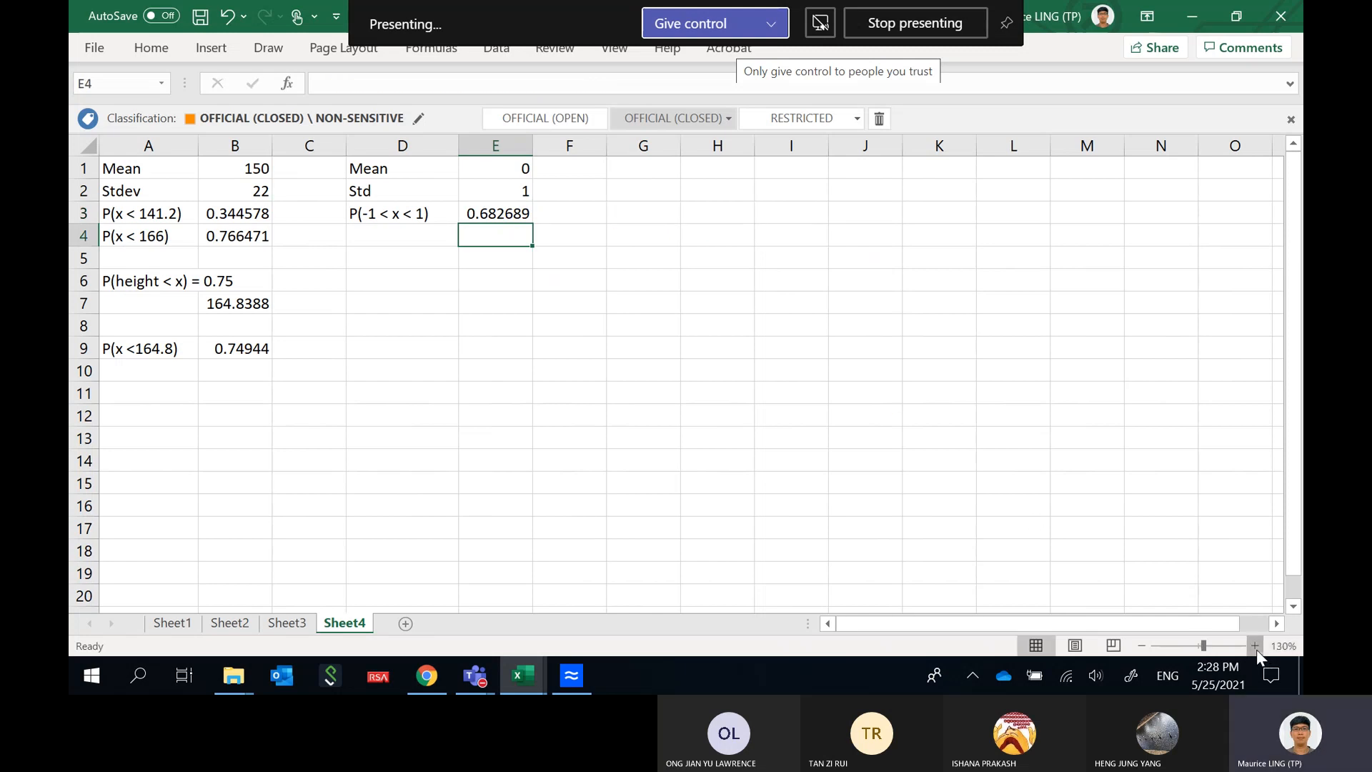
pyautogui.click(1256, 649)
pyautogui.click(1256, 649)
pyautogui.click(1256, 649)
pyautogui.click(1256, 649)
pyautogui.click(1256, 649)
pyautogui.click(1256, 649)
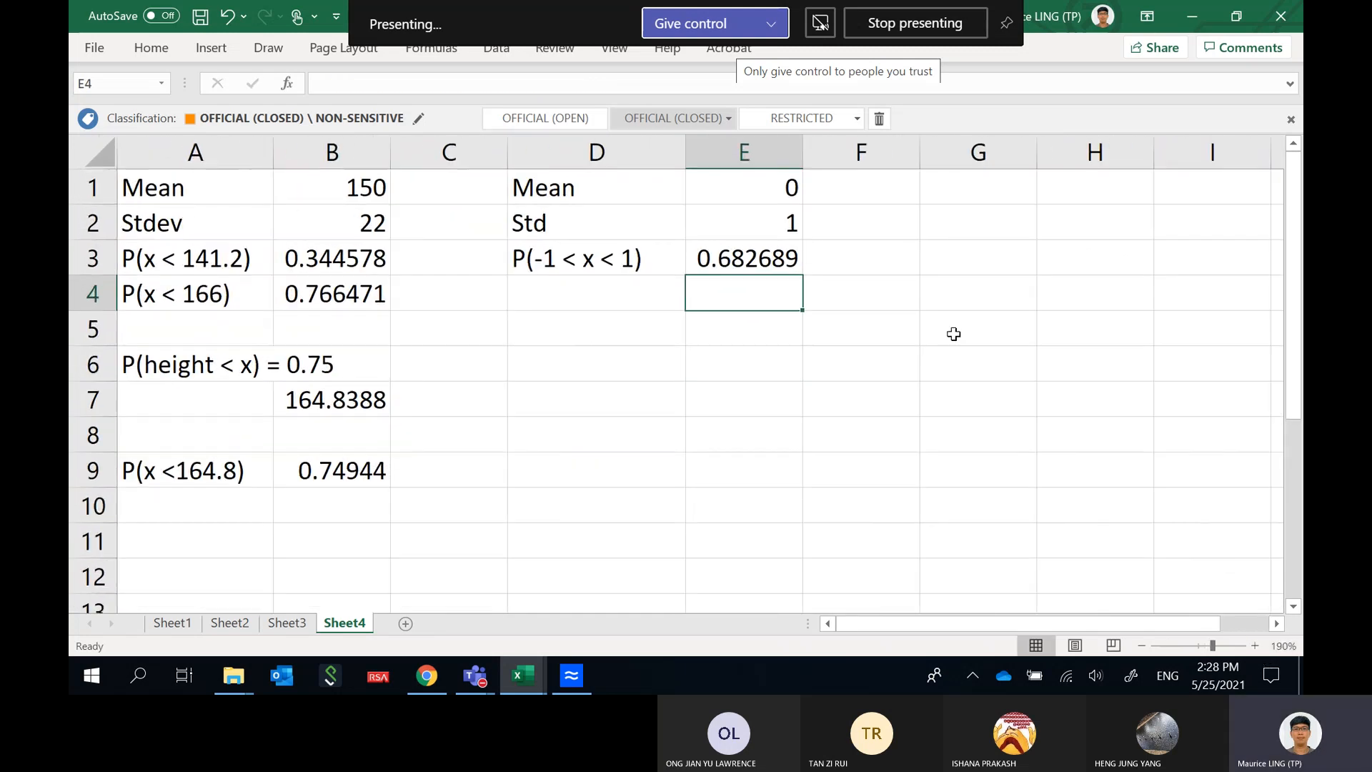
pyautogui.click(779, 262)
pyautogui.click(598, 84)
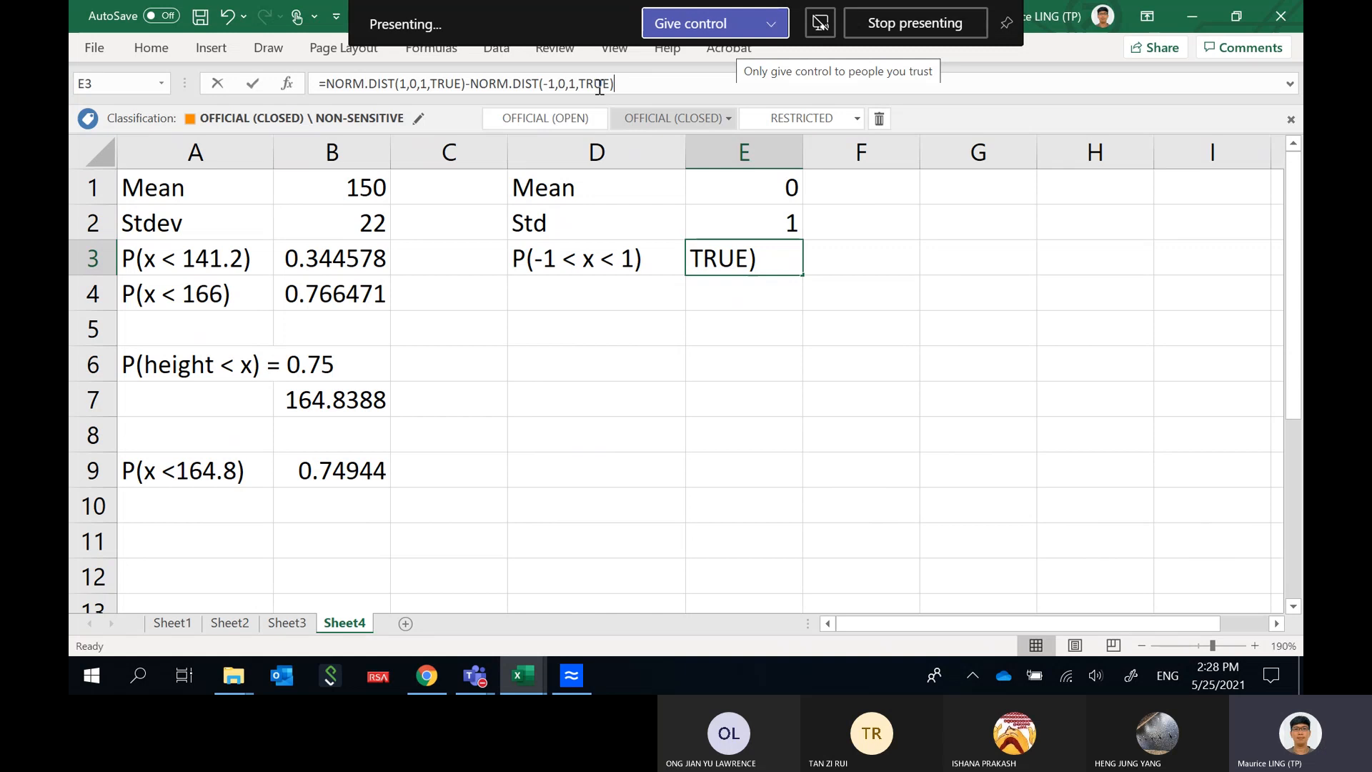
pyautogui.click(759, 264)
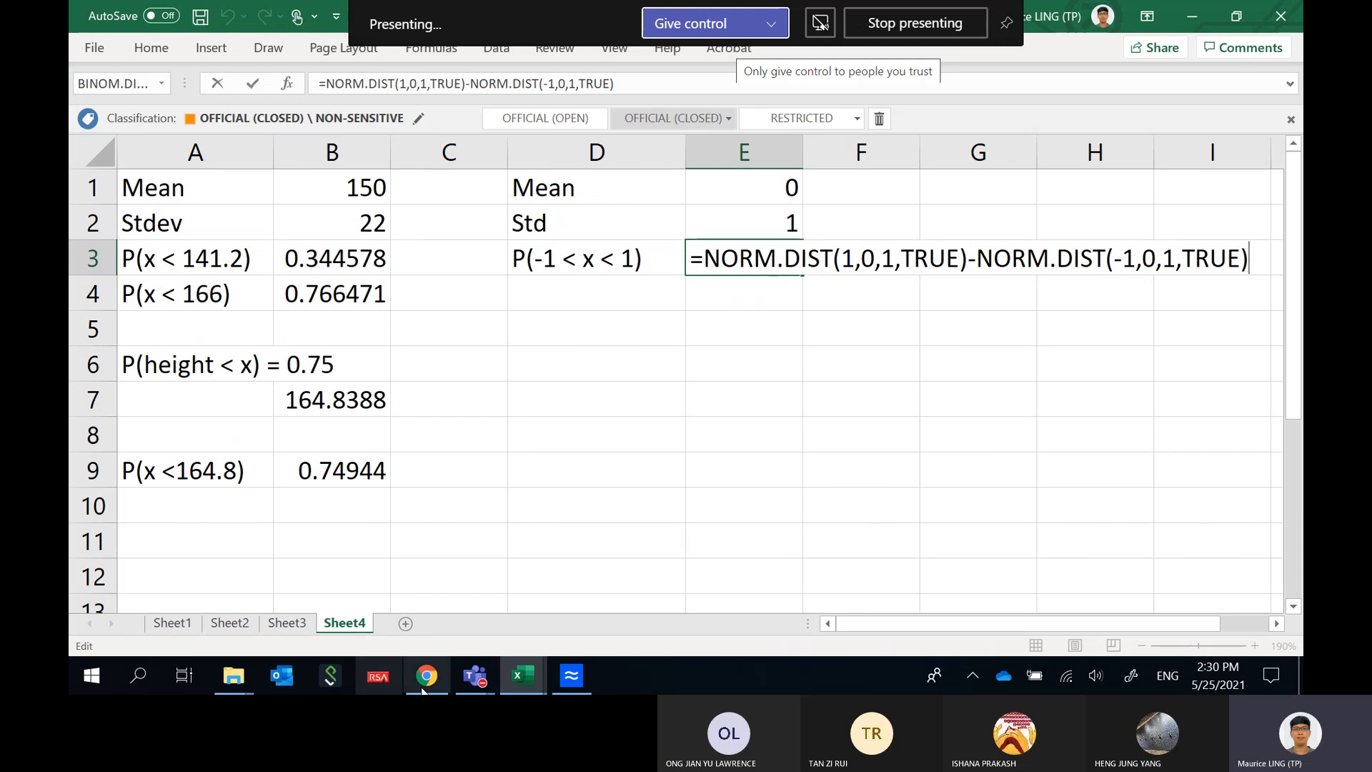
pyautogui.click(474, 678)
pyautogui.click(972, 546)
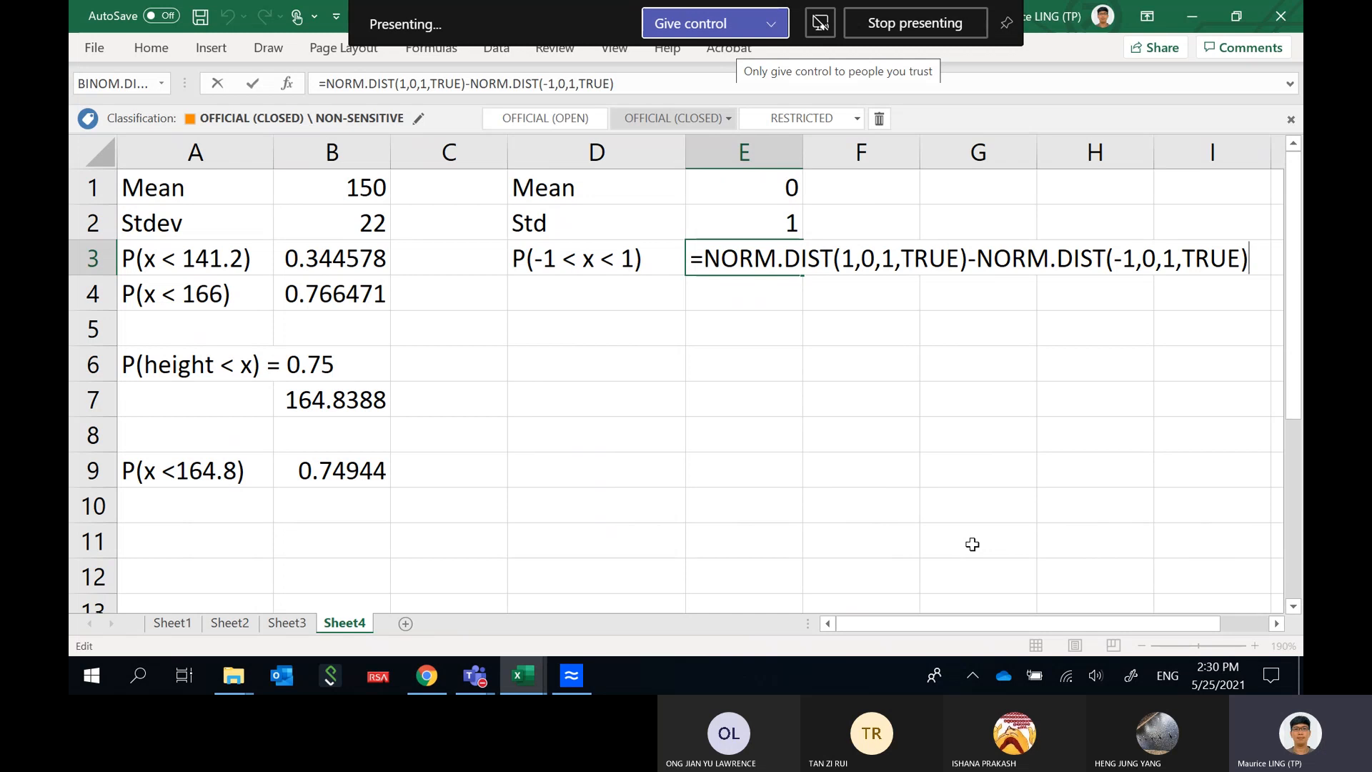
pyautogui.hotkey('ctrl', 'Return')
pyautogui.press('Down')
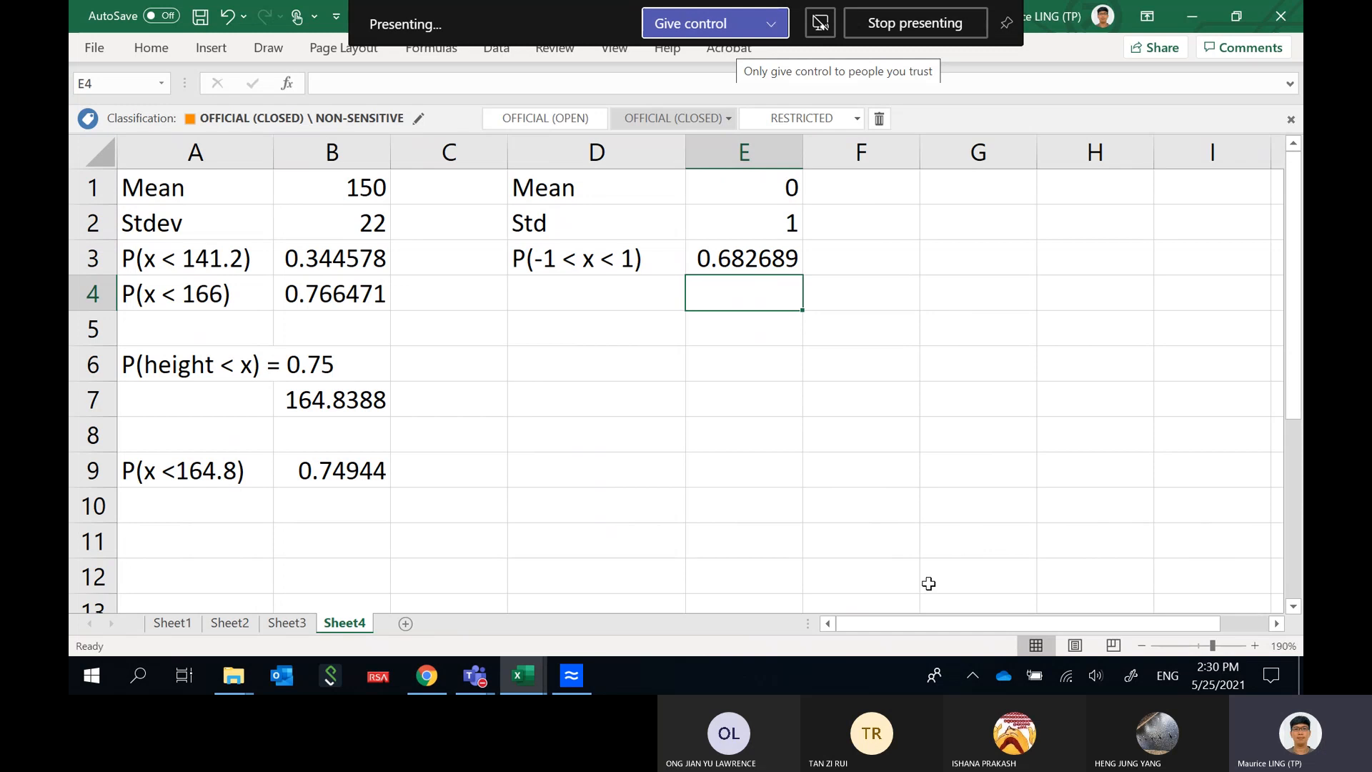
# Switch to the Microsoft Teams meeting window and choose to stop the meeting recording.
pyautogui.click(487, 664)
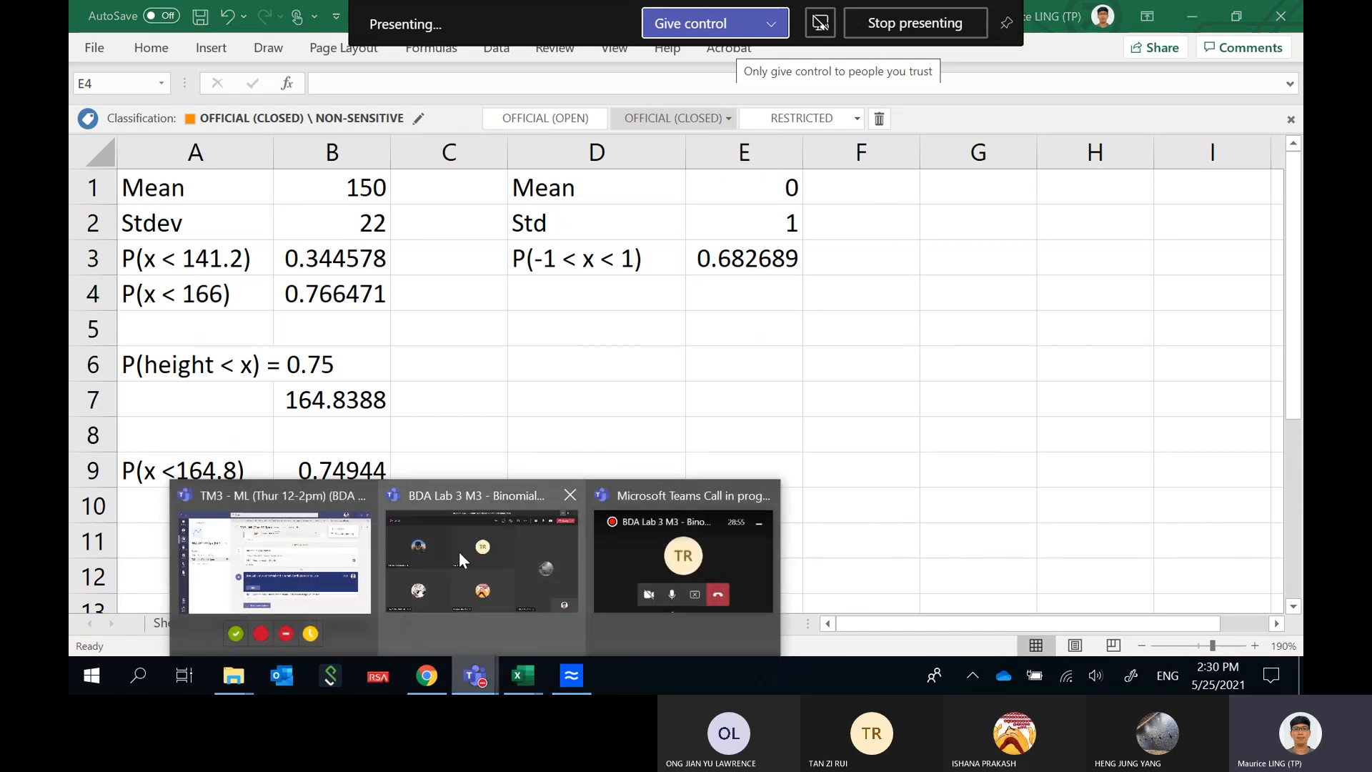
pyautogui.click(500, 557)
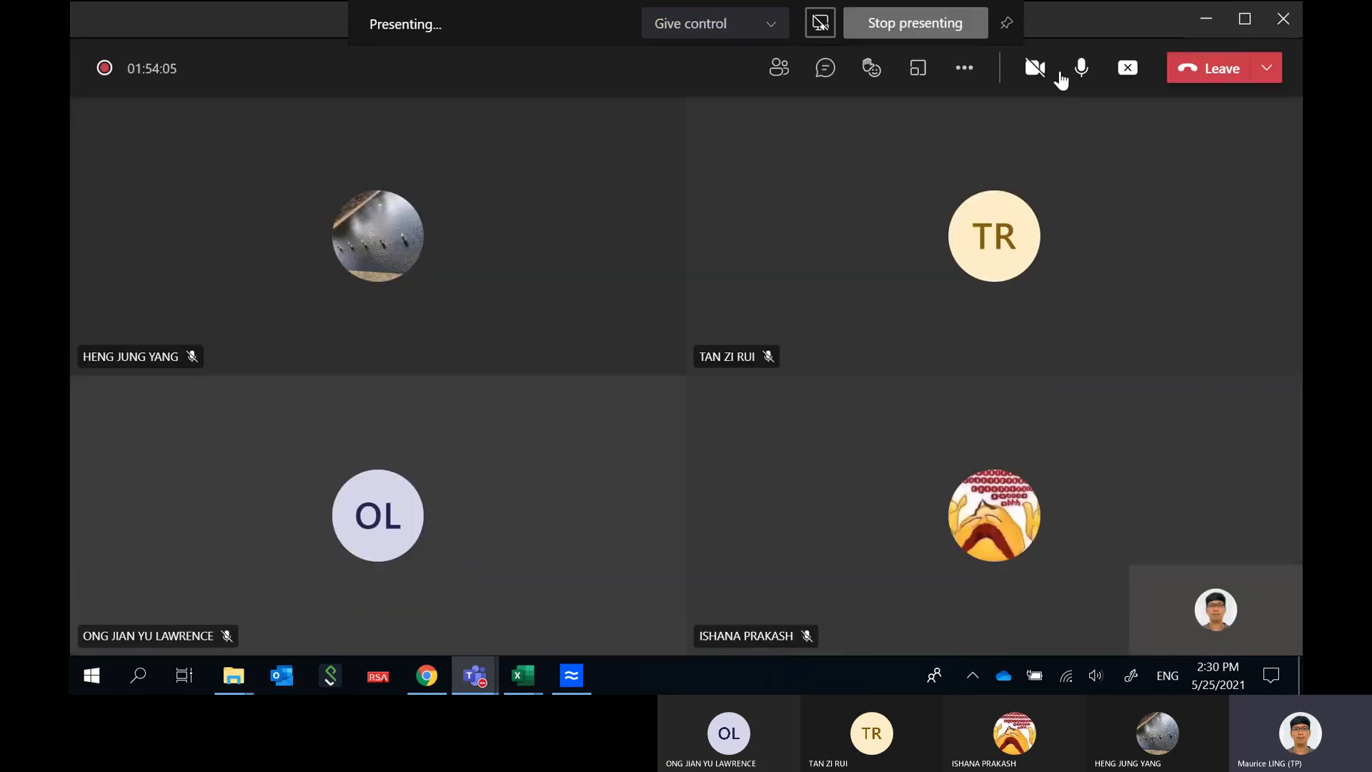
pyautogui.click(961, 67)
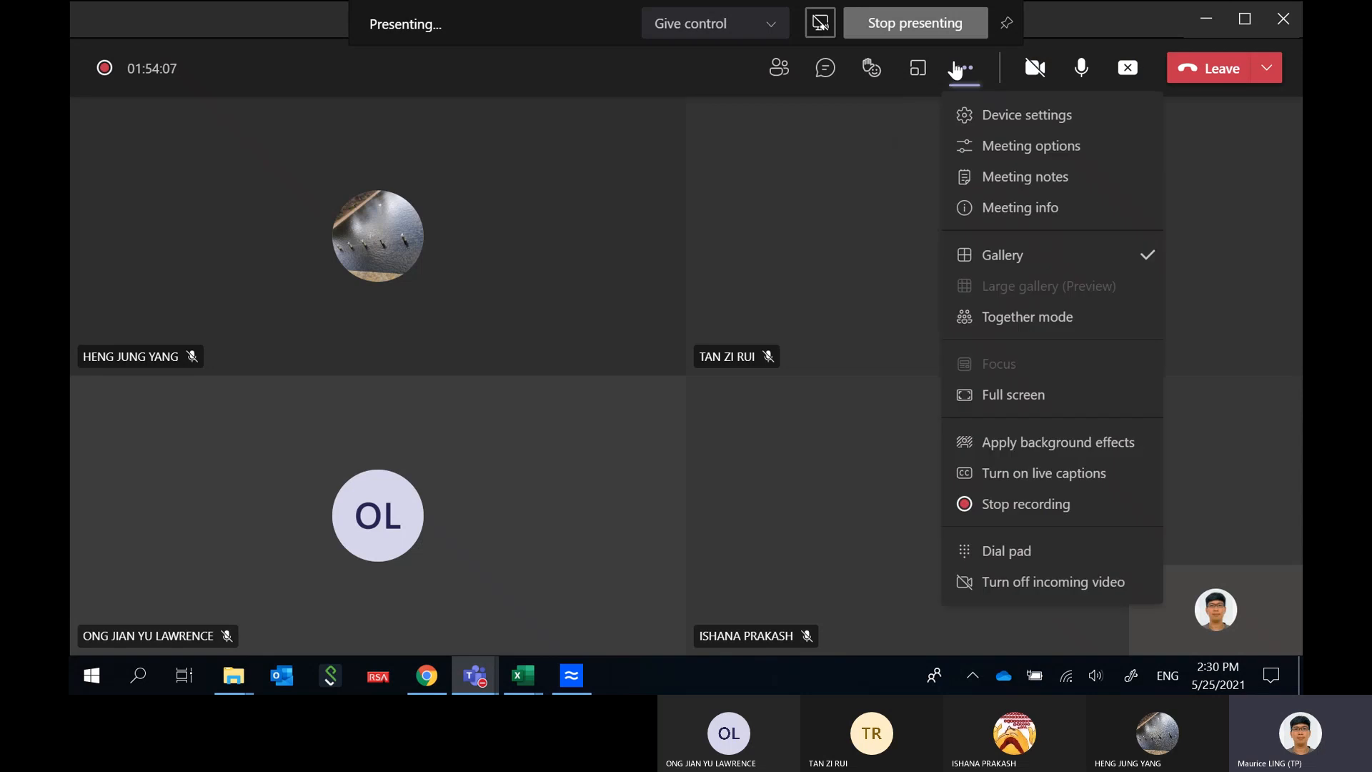
pyautogui.click(1047, 503)
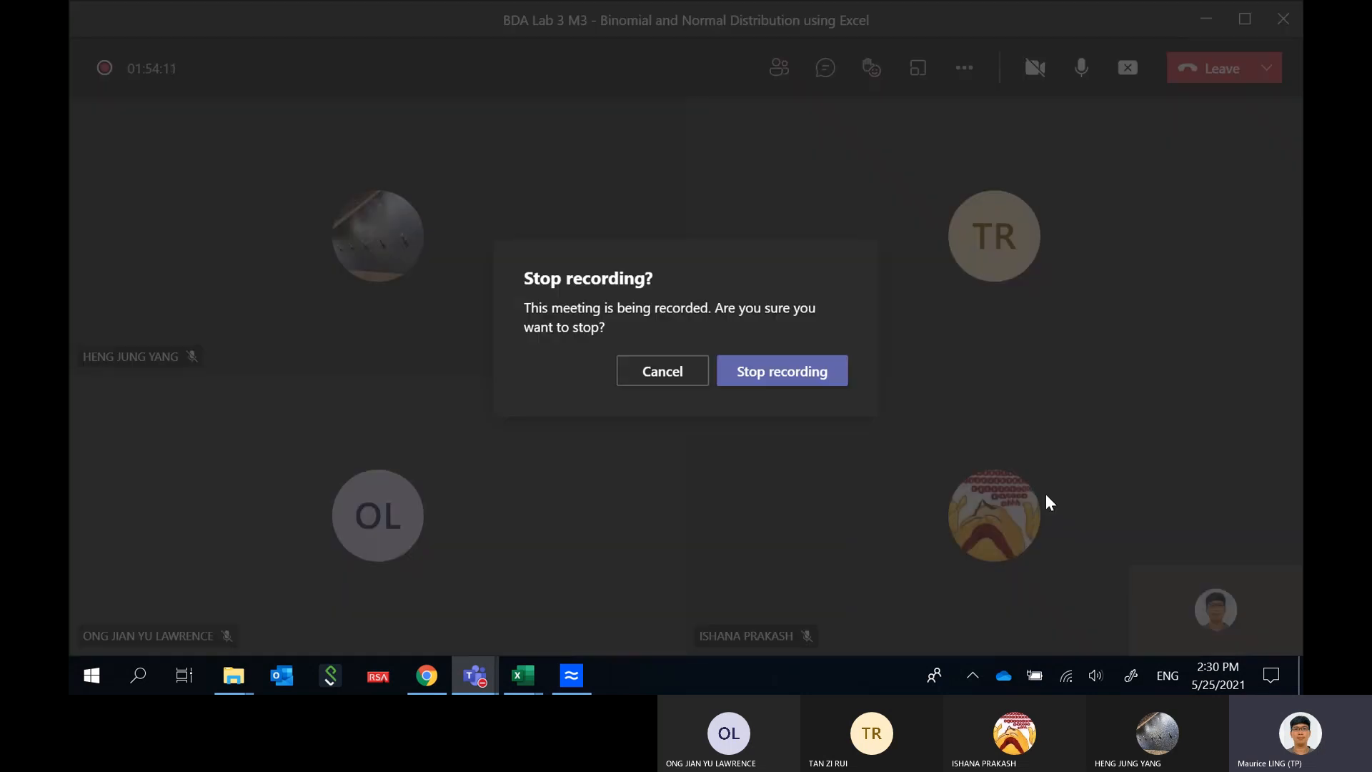